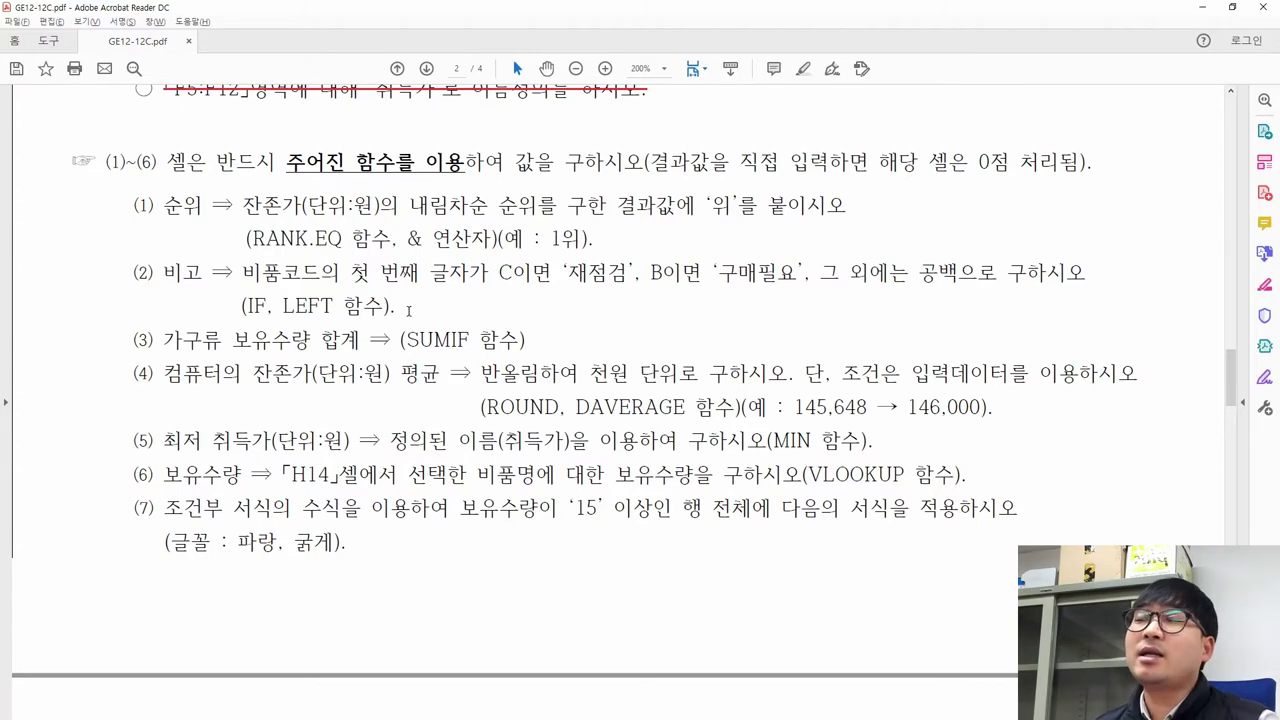
Compare task (1) in the PDF with the Excel table to locate the 순위 cells I5:I12 and the 잔존가 values H5:H12.
scroll(408, 310, "up", 1)
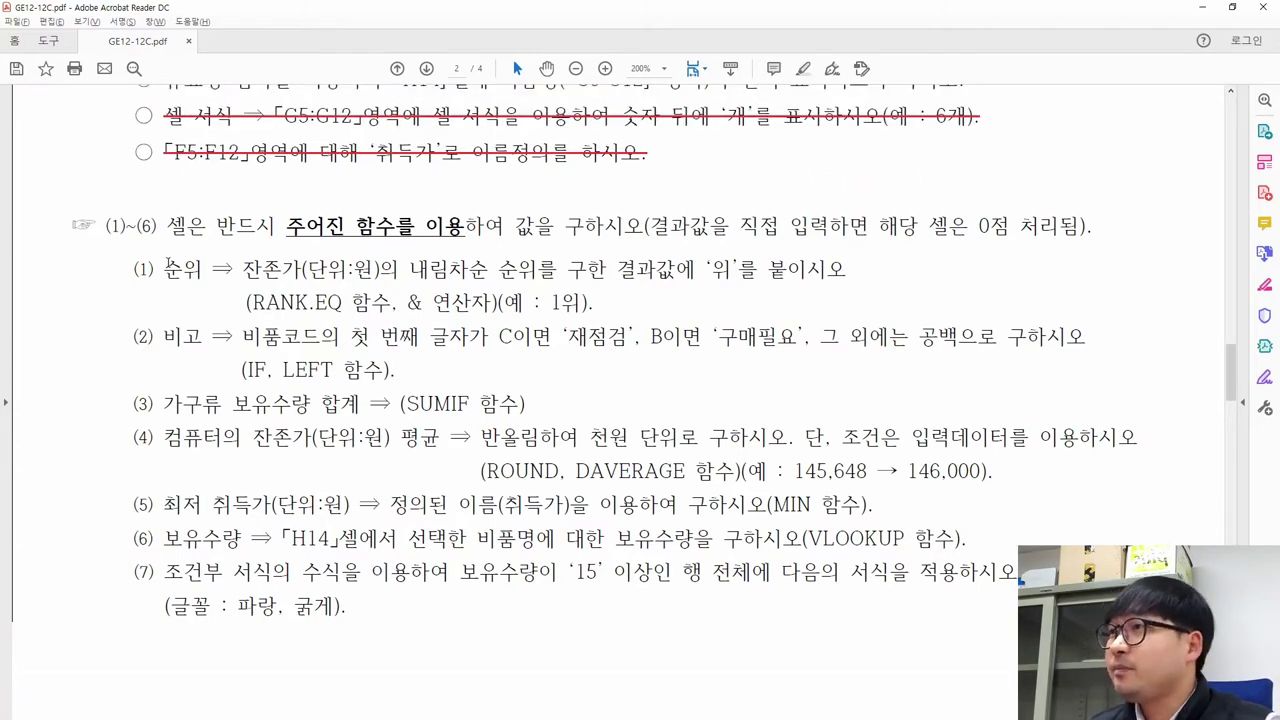
left_click_drag(166, 272, 203, 274)
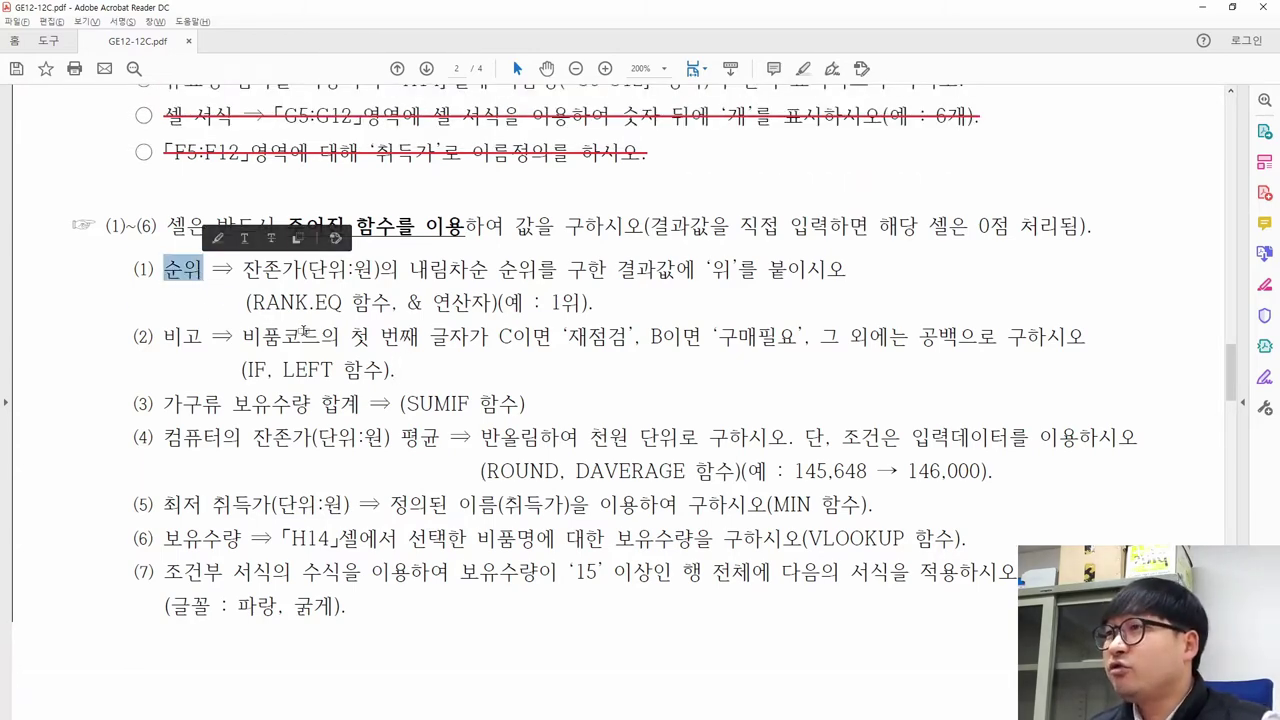
key("alt+Tab")
left_click_drag(857, 317, 866, 515)
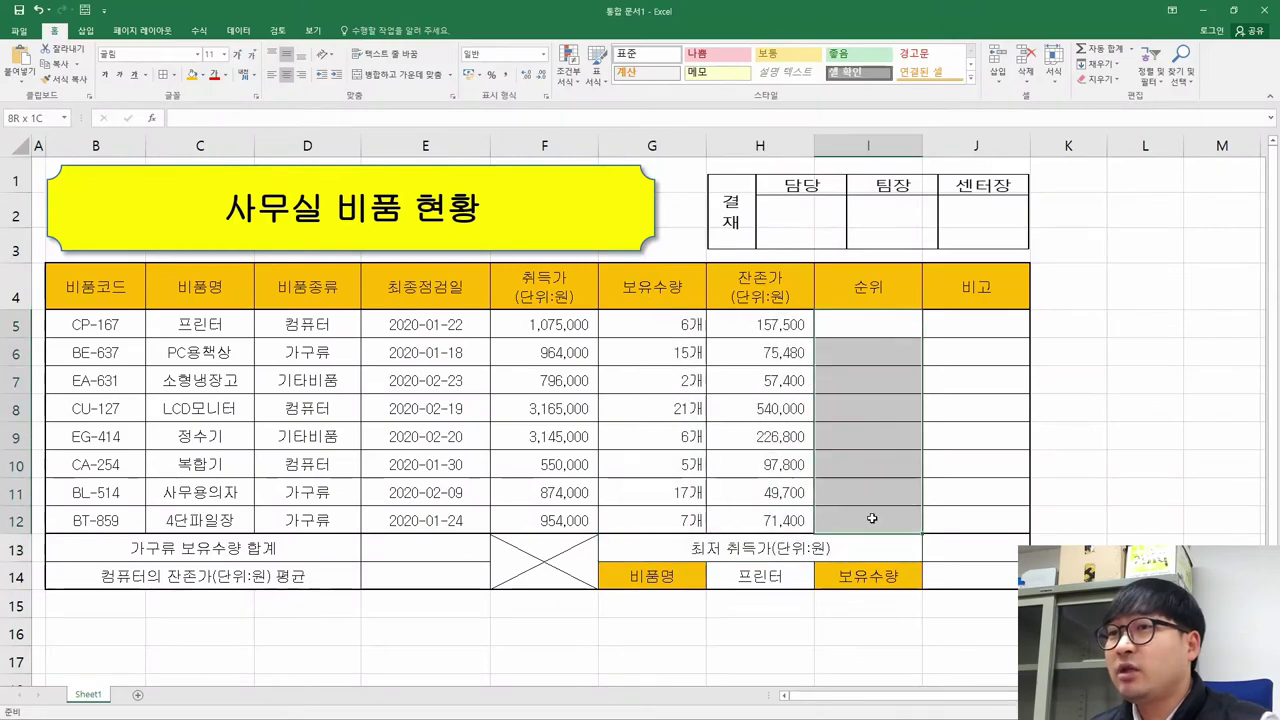
key("alt+Tab")
left_click_drag(243, 271, 378, 272)
key("alt+Tab")
left_click_drag(799, 318, 780, 518)
key("alt+Tab")
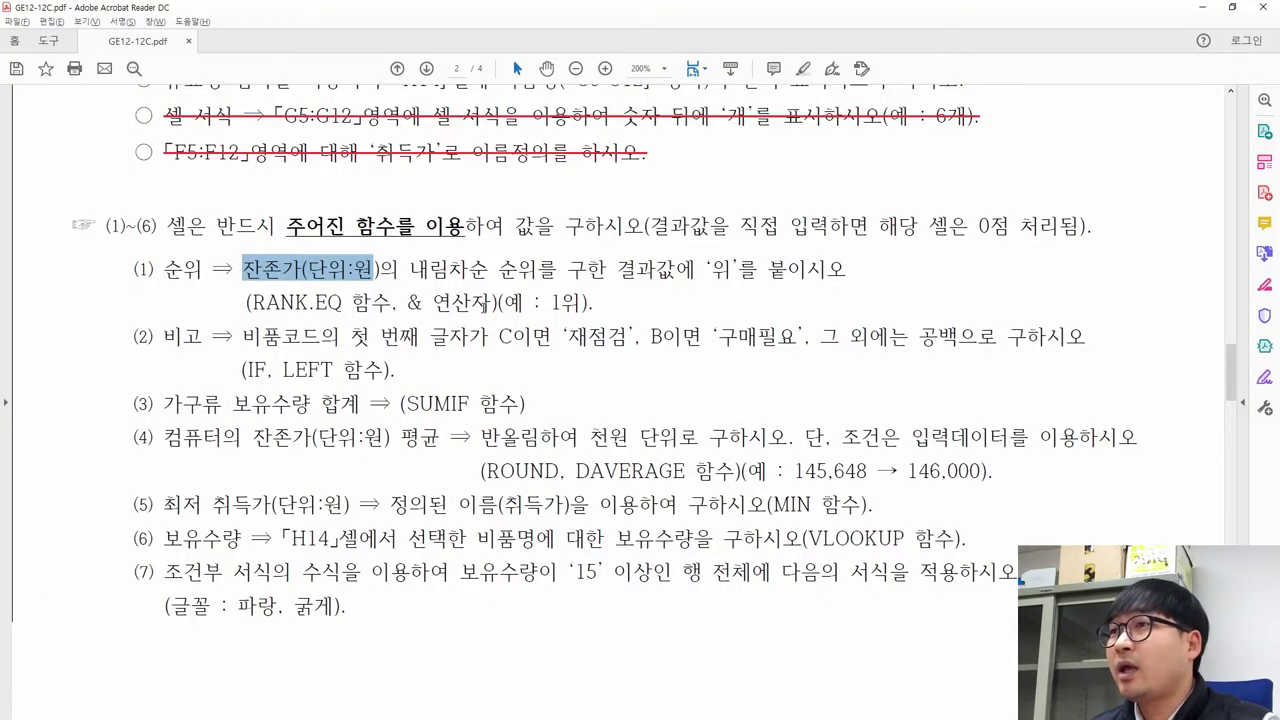
Read the required ranking order, the '위' suffix and the prescribed function for task (1) in the PDF.
left_click_drag(409, 269, 830, 286)
left_click(460, 277)
left_click_drag(409, 269, 552, 270)
left_click(276, 318)
left_click_drag(252, 303, 344, 316)
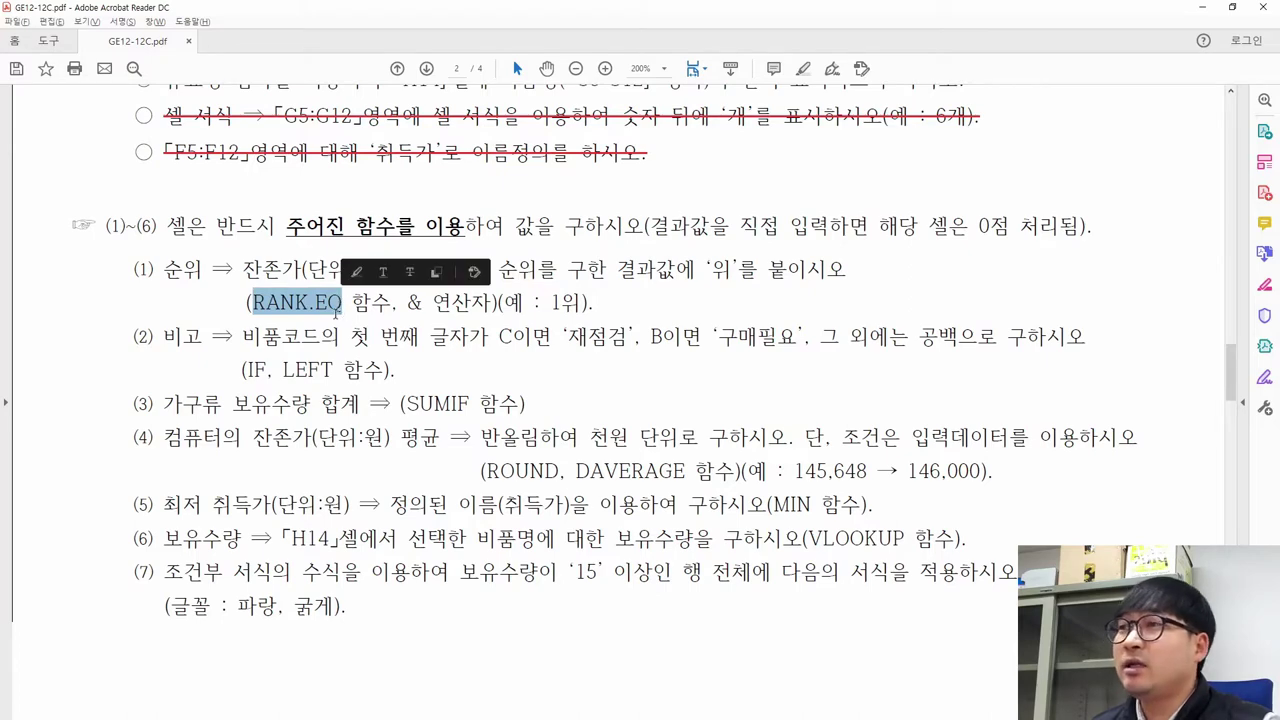
Switch to Excel, search the function wizard for rank.eq and insert RANK.EQ into cell I5, checking the requirement in the PDF.
key("alt+Tab")
key("alt+Tab")
key("alt+Tab")
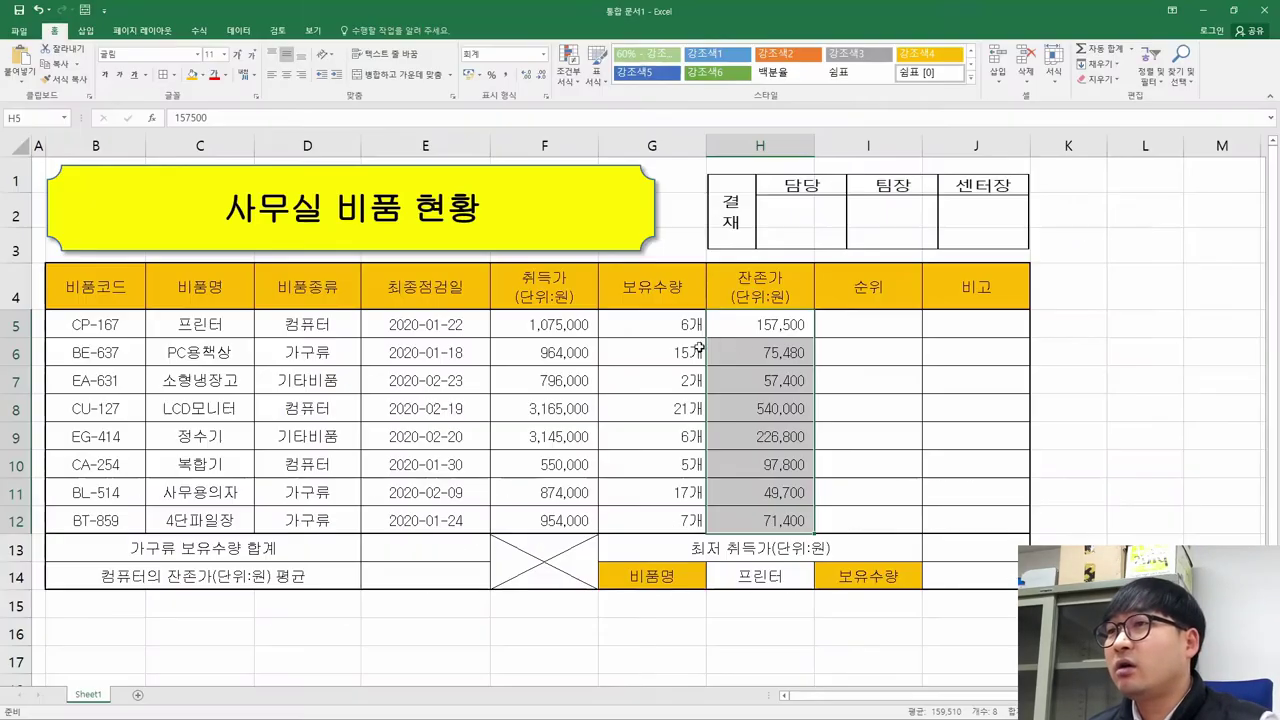
left_click(878, 320)
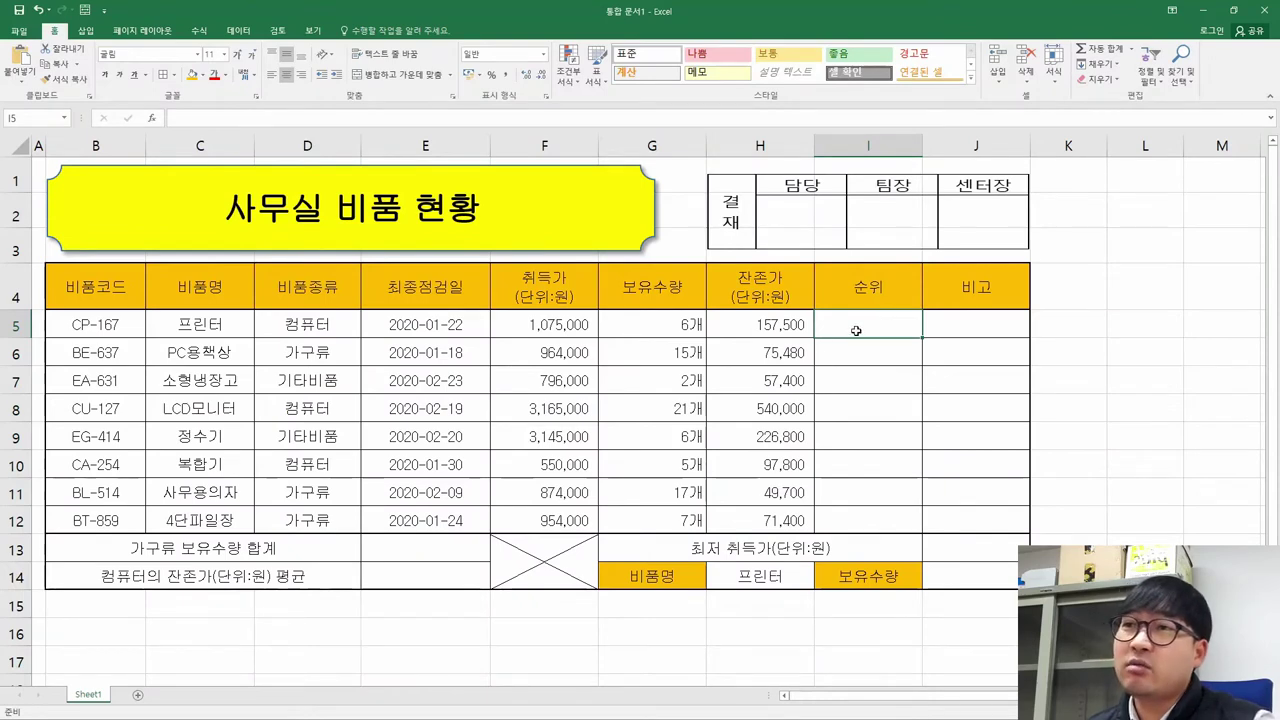
left_click(152, 119)
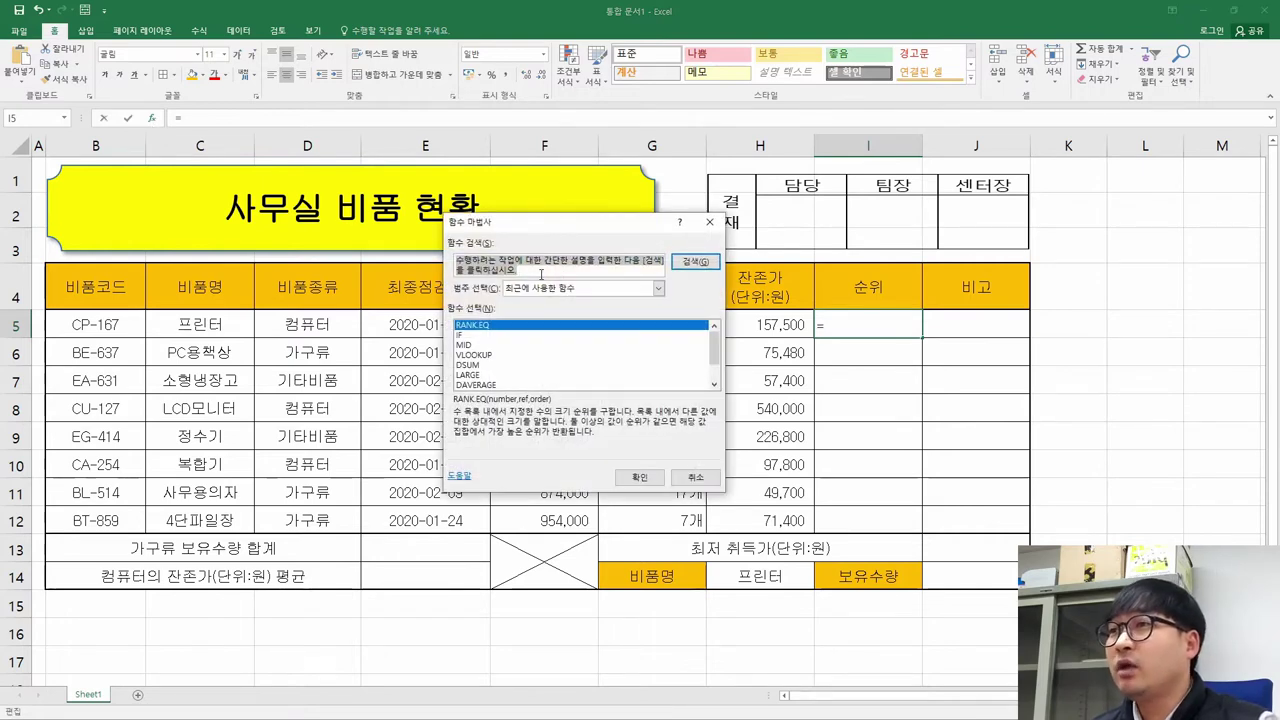
type("rank.eq")
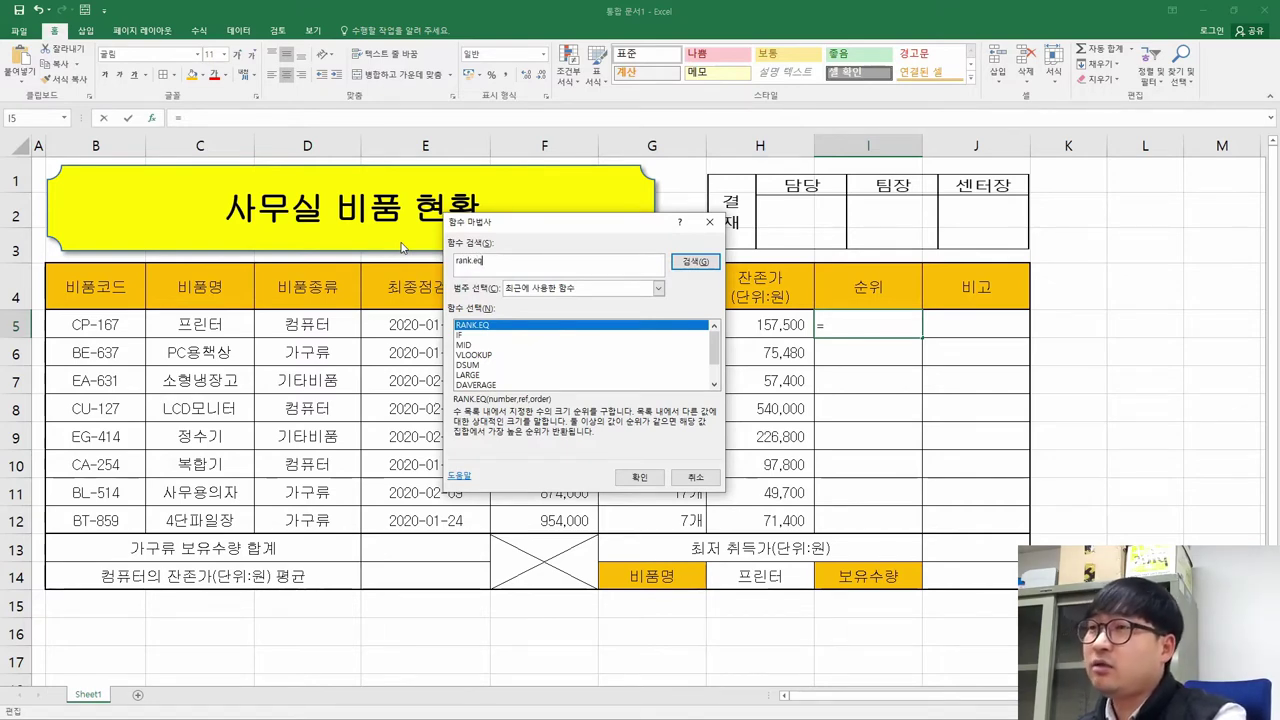
key("Return")
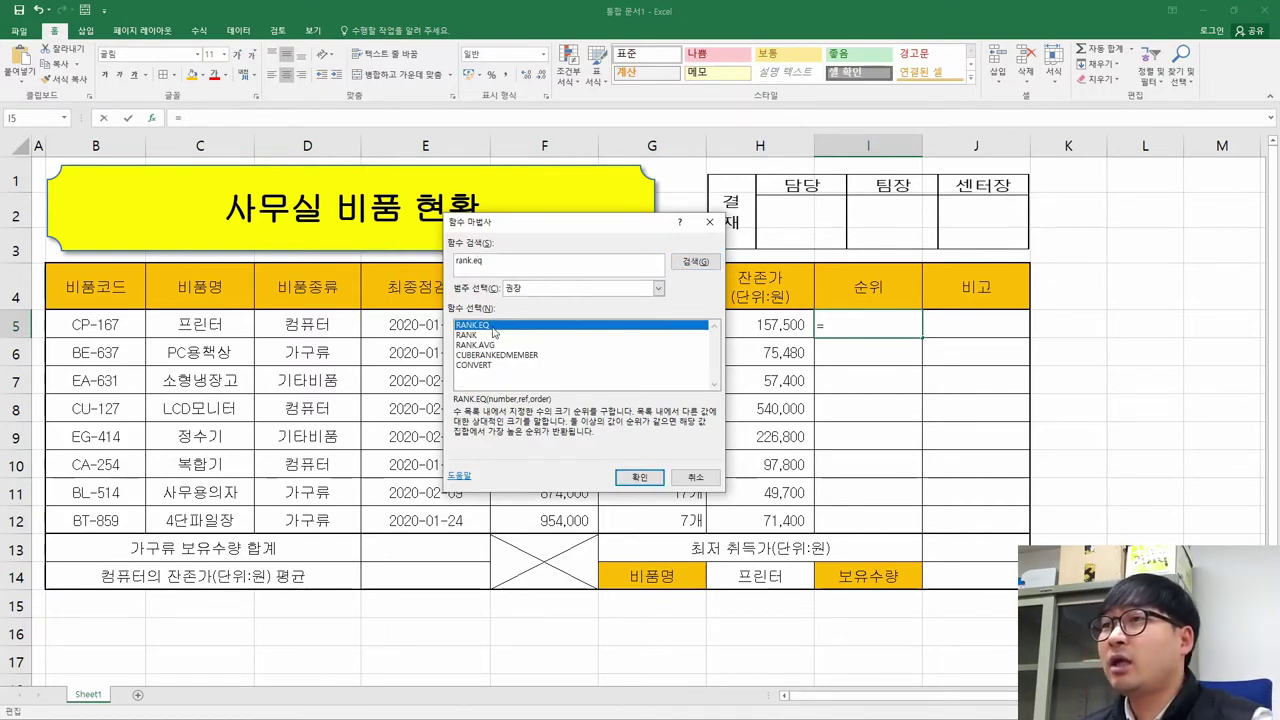
left_click(596, 437)
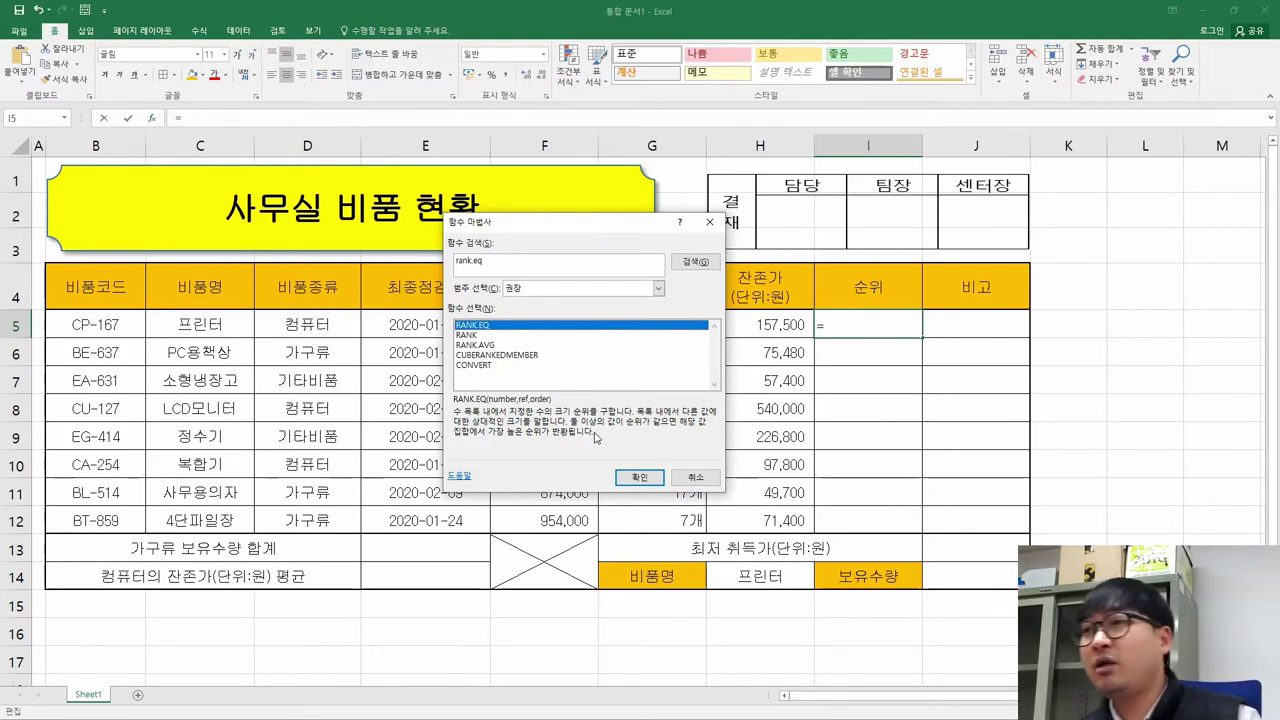
key("alt+Tab")
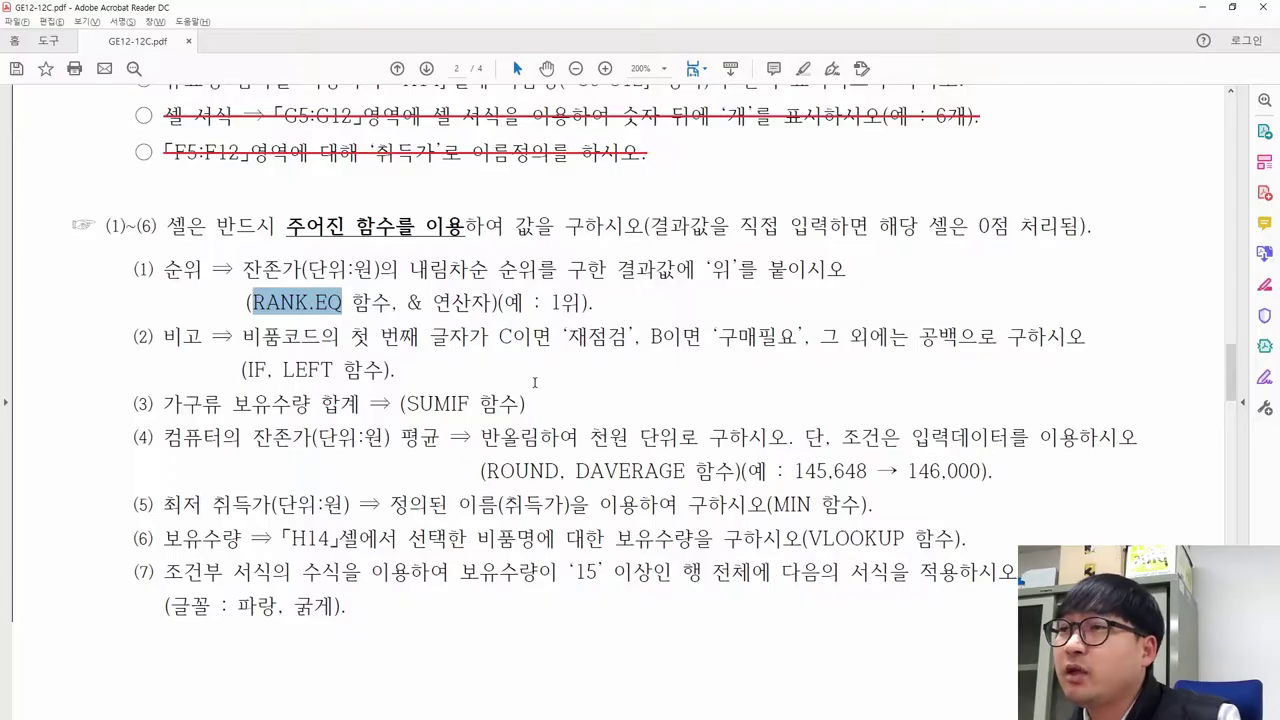
left_click_drag(408, 268, 487, 281)
left_click_drag(248, 301, 343, 302)
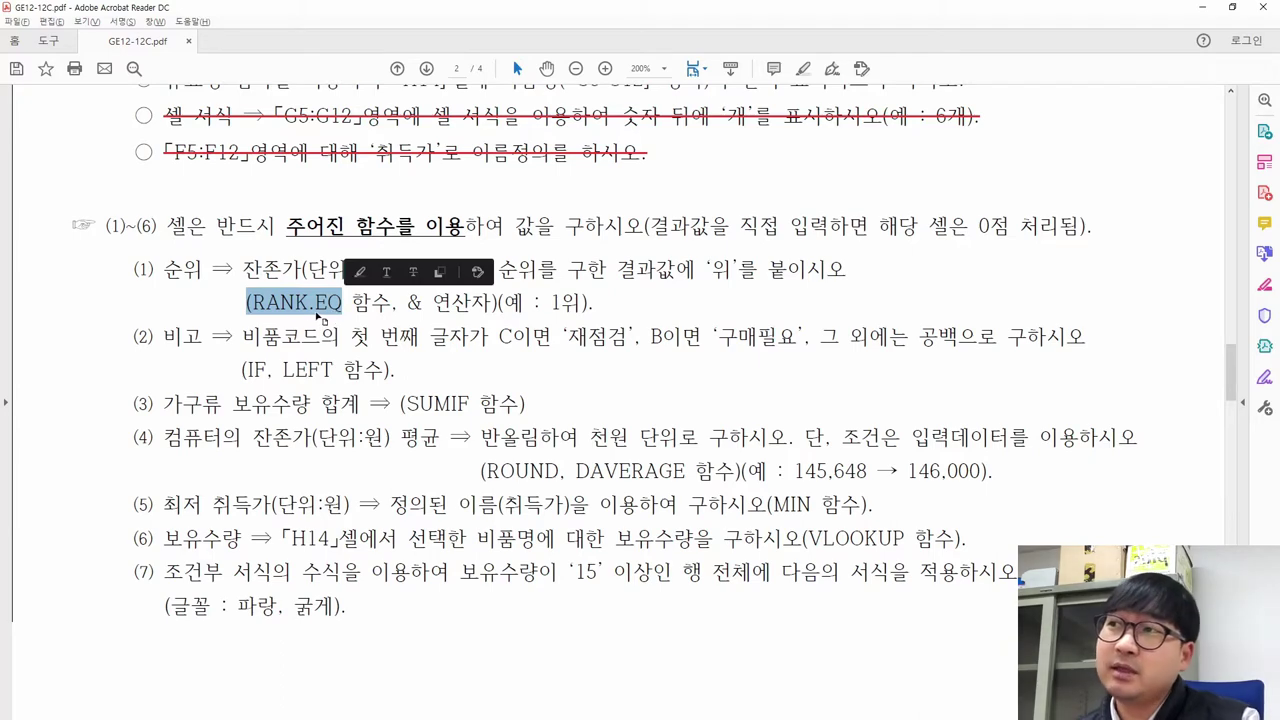
key("alt+Tab")
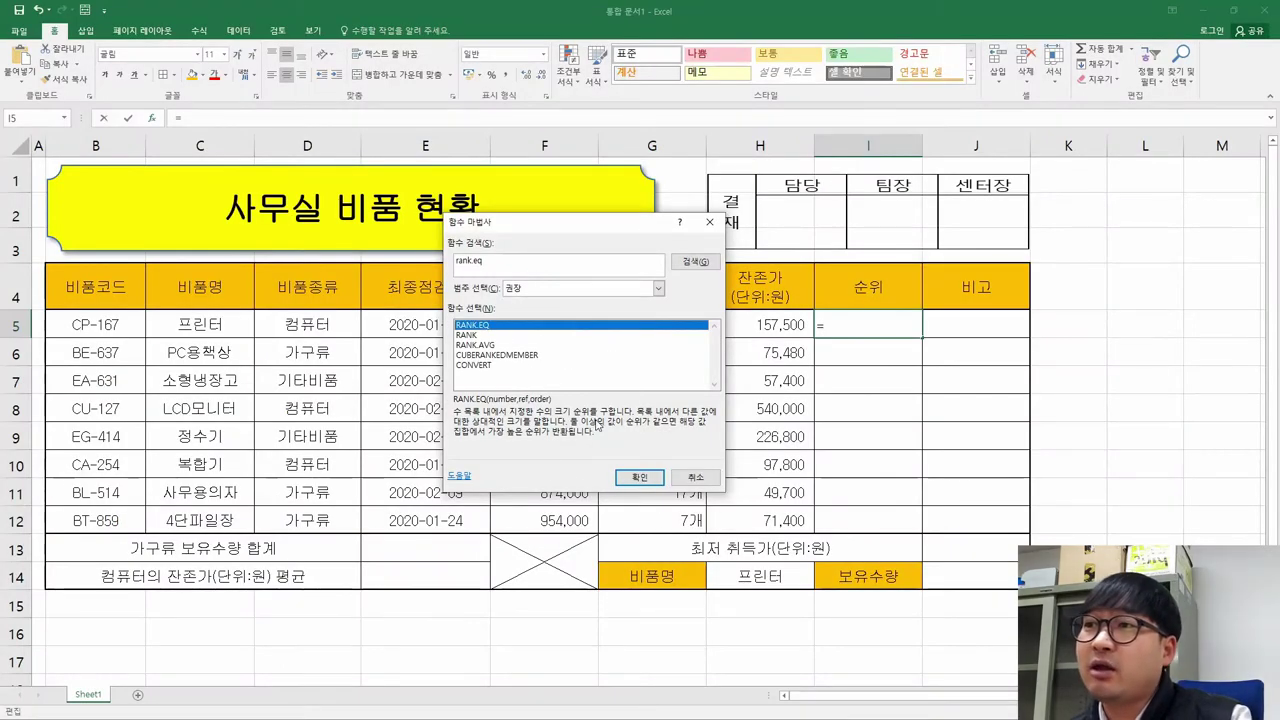
left_click(639, 478)
Read the descriptions of the Number, Ref and Order arguments of RANK.EQ.
key("Tab")
key("Tab")
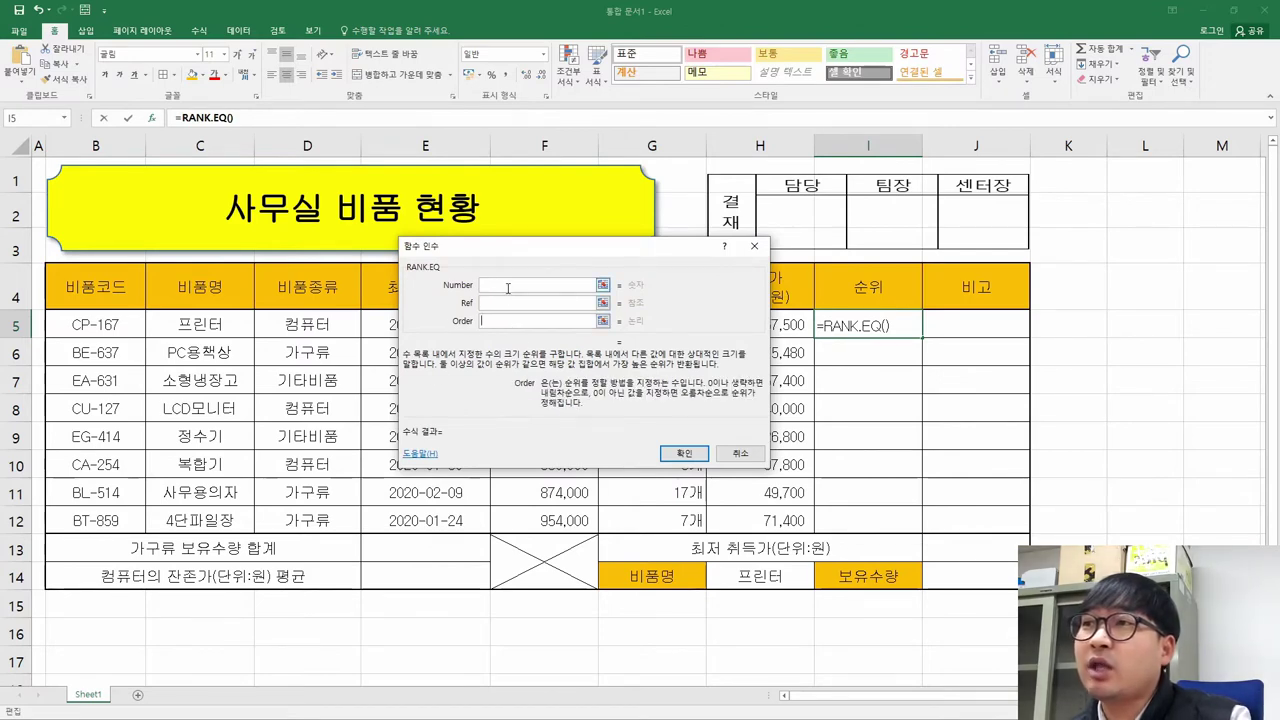
left_click(509, 286)
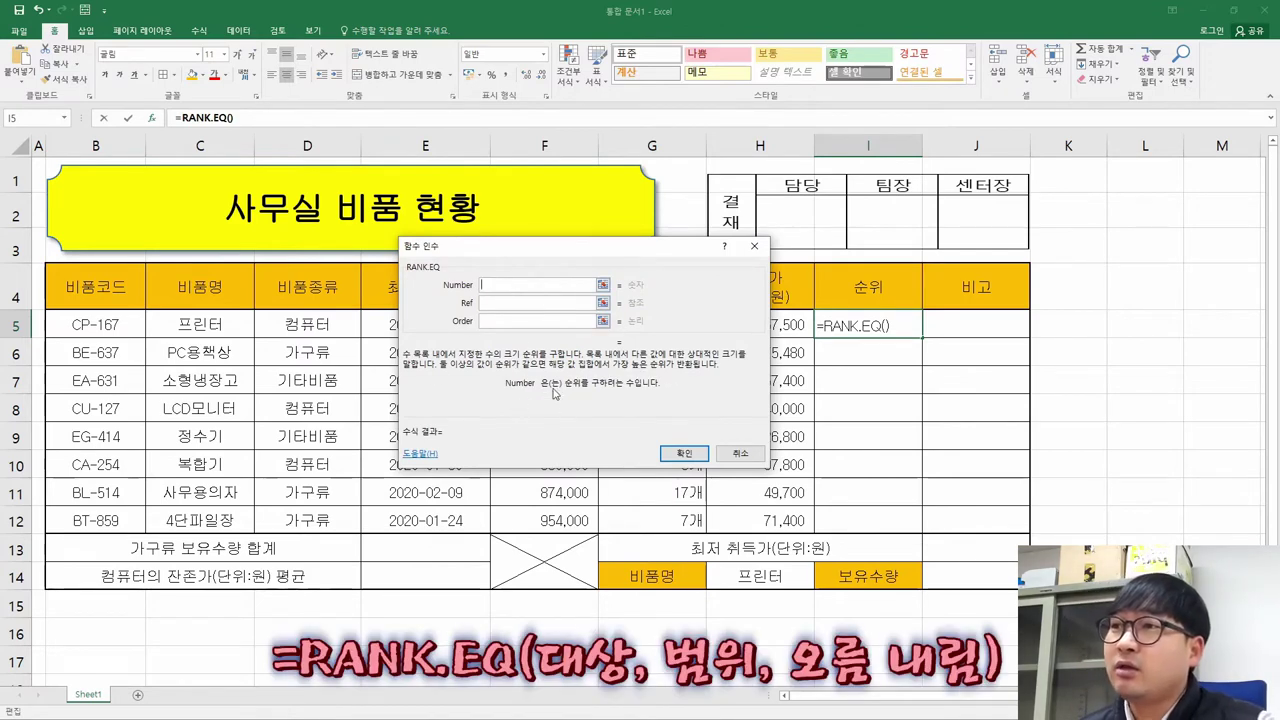
left_click(538, 302)
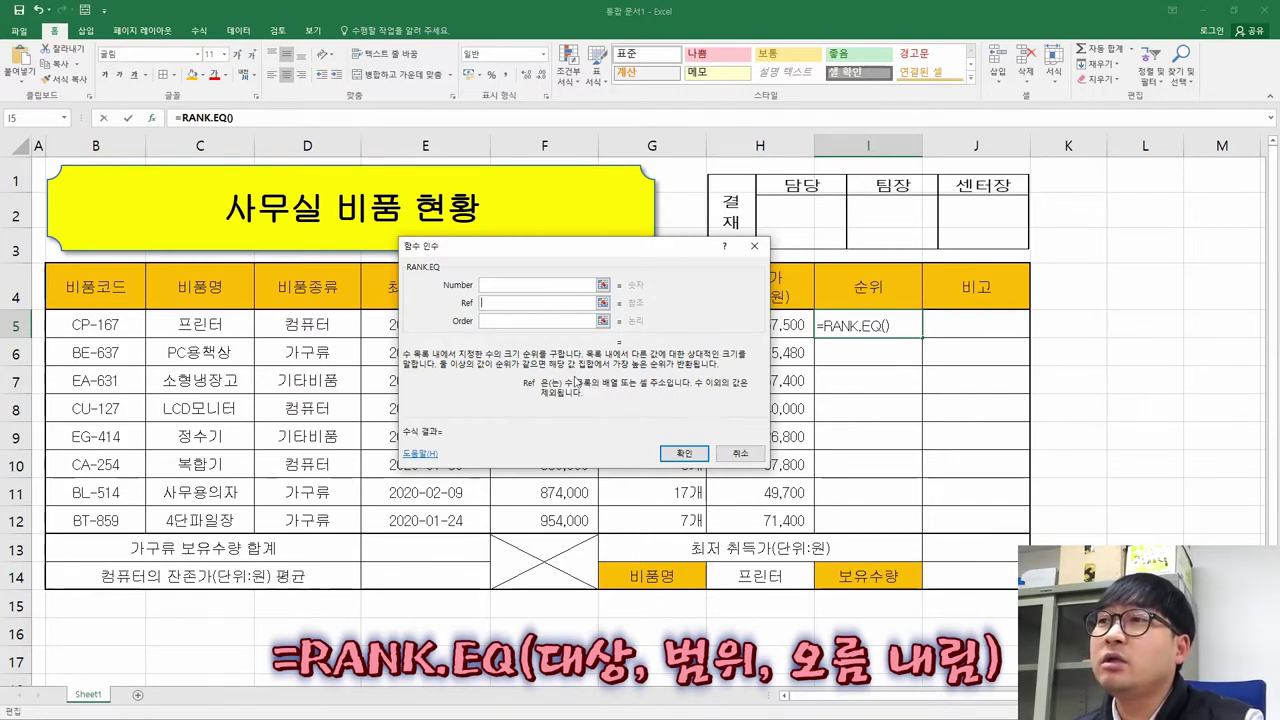
key("shift+Tab")
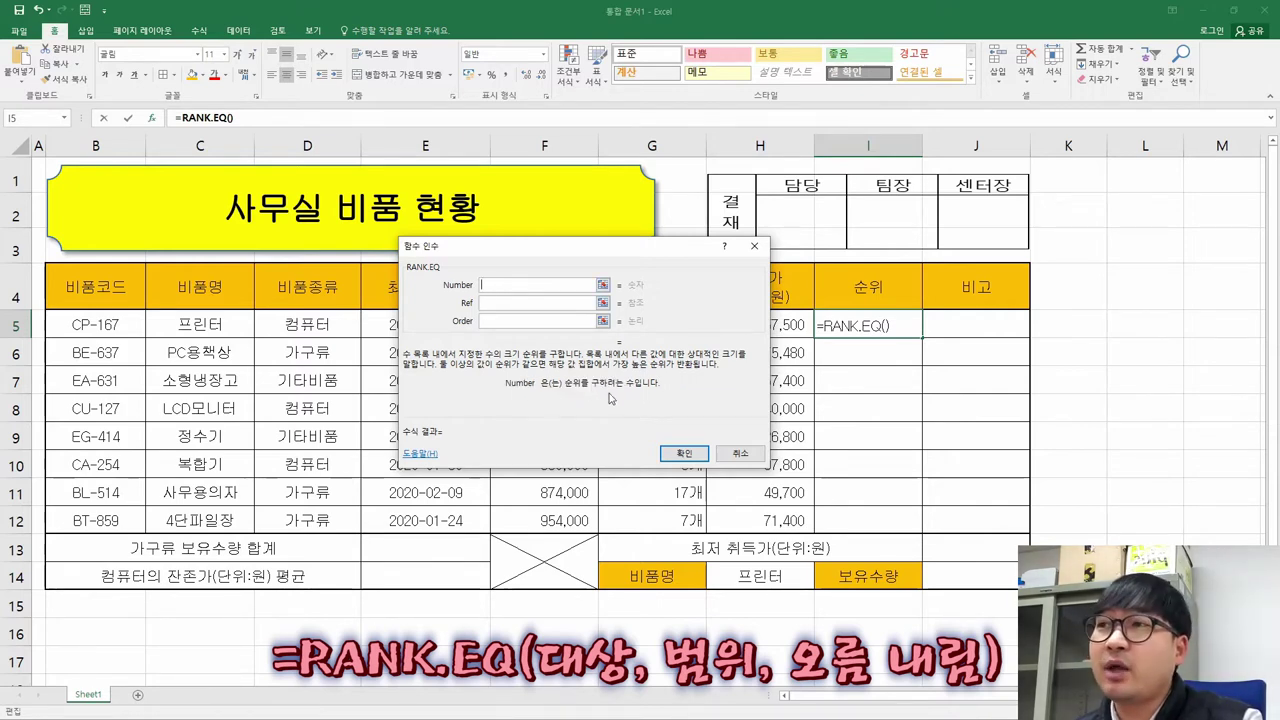
key("Tab")
key("Tab")
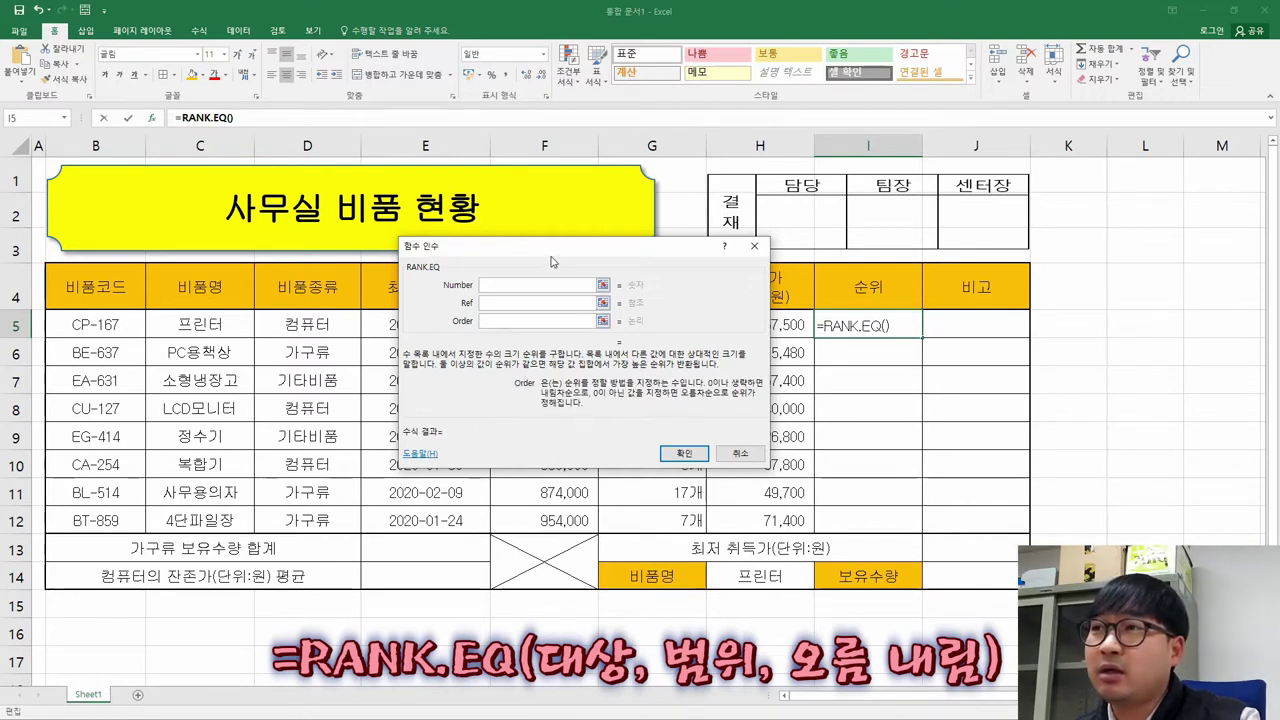
Move the function arguments dialog off the data and set Number to H5 and Ref to H5:H12.
left_click_drag(551, 262, 354, 239)
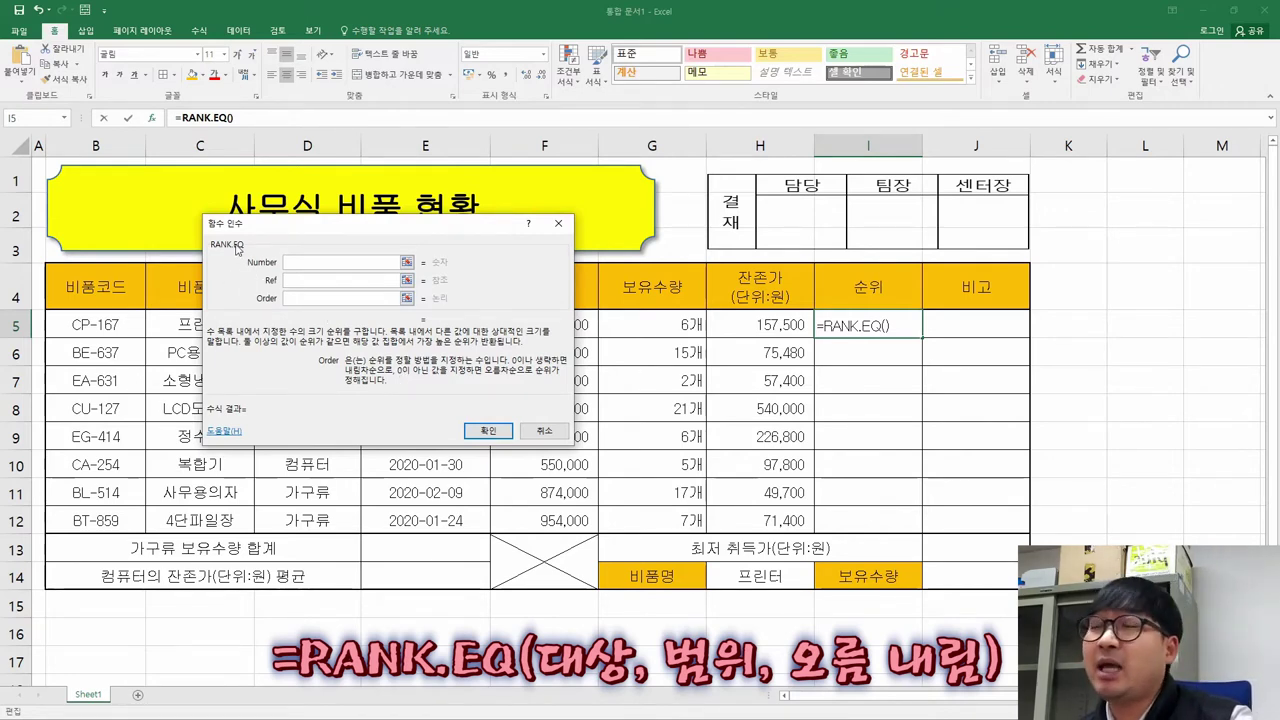
left_click(341, 264)
mouse_move(340, 248)
left_mouse_down()
mouse_move(245, 220)
mouse_move(312, 225)
mouse_move(347, 251)
left_mouse_up()
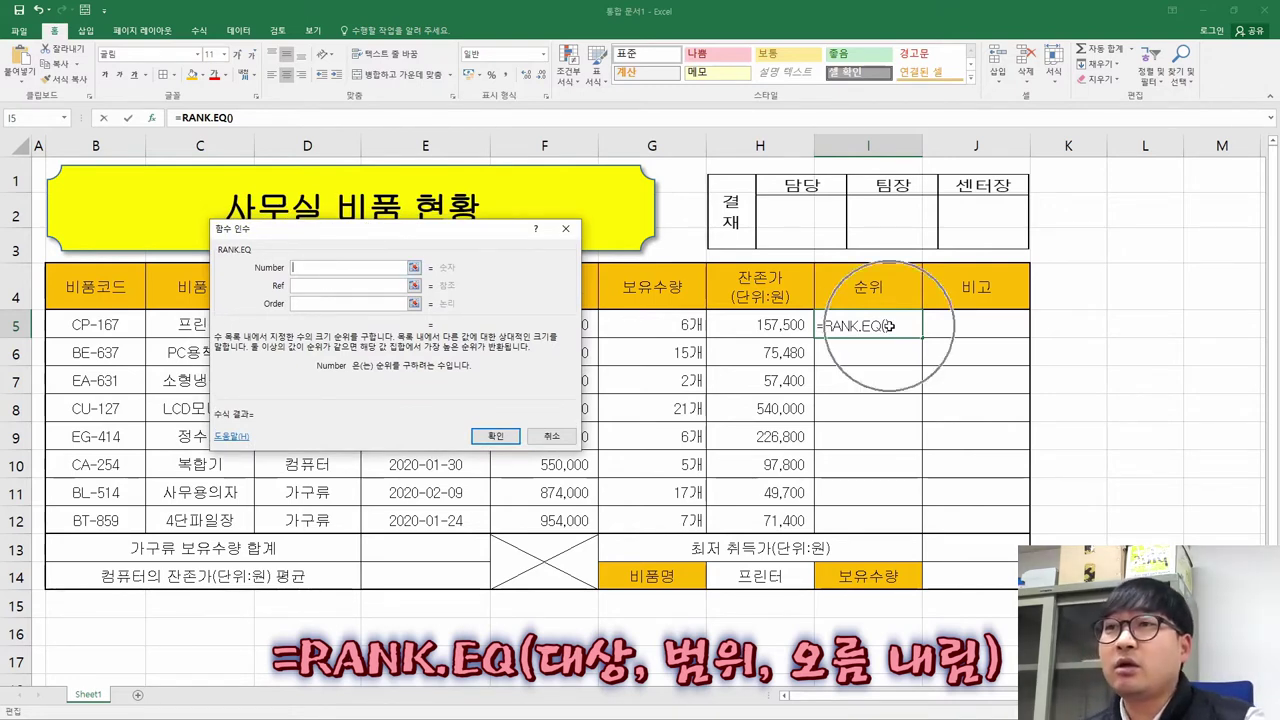
left_click(779, 325)
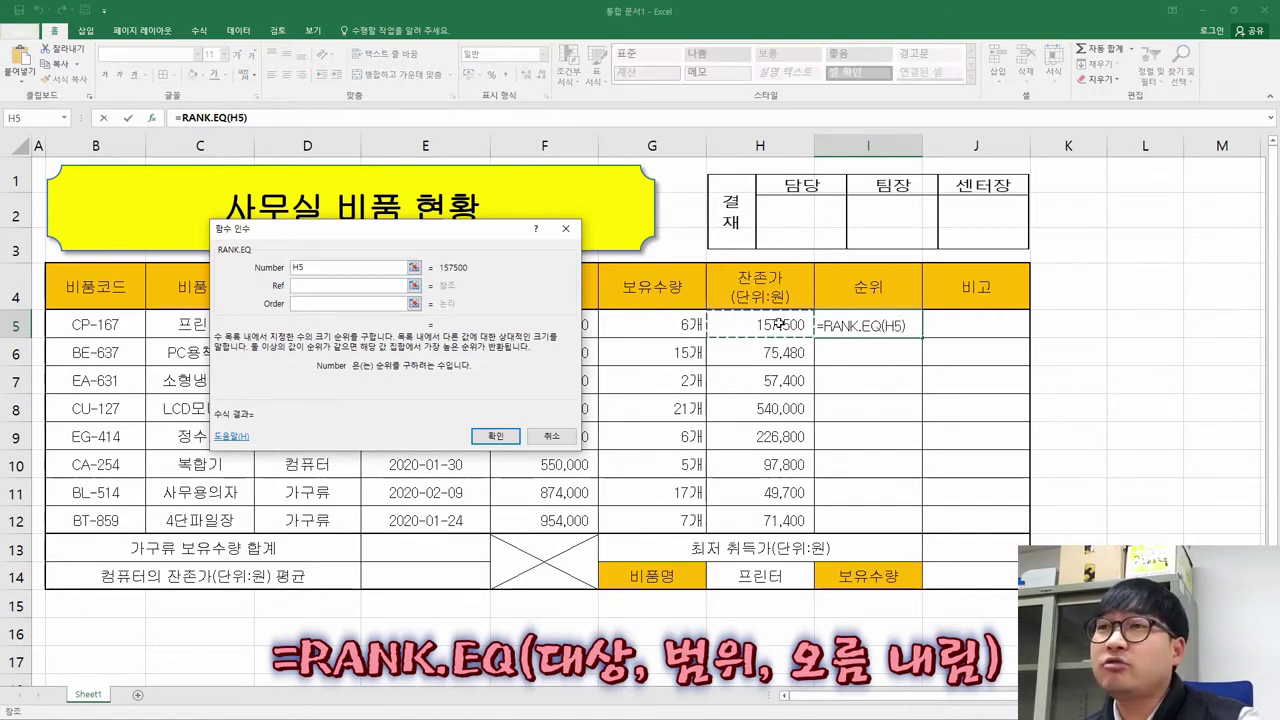
left_click(320, 288)
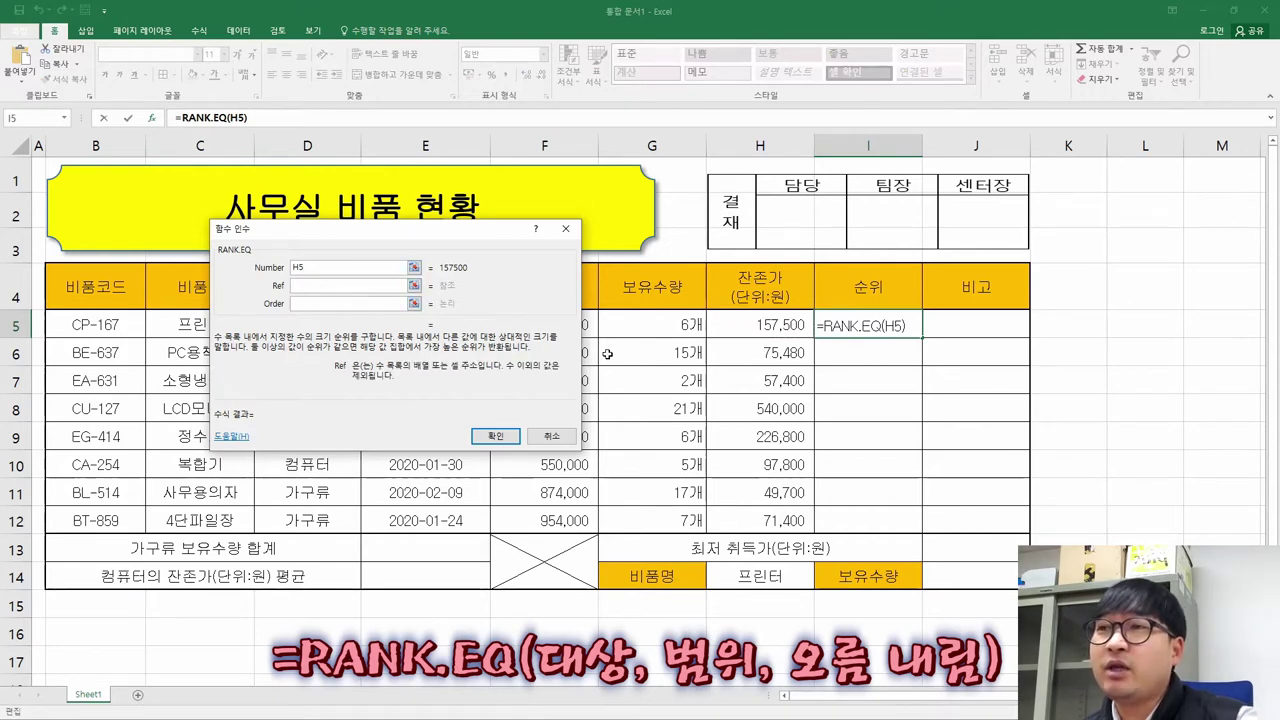
left_click_drag(762, 326, 770, 519)
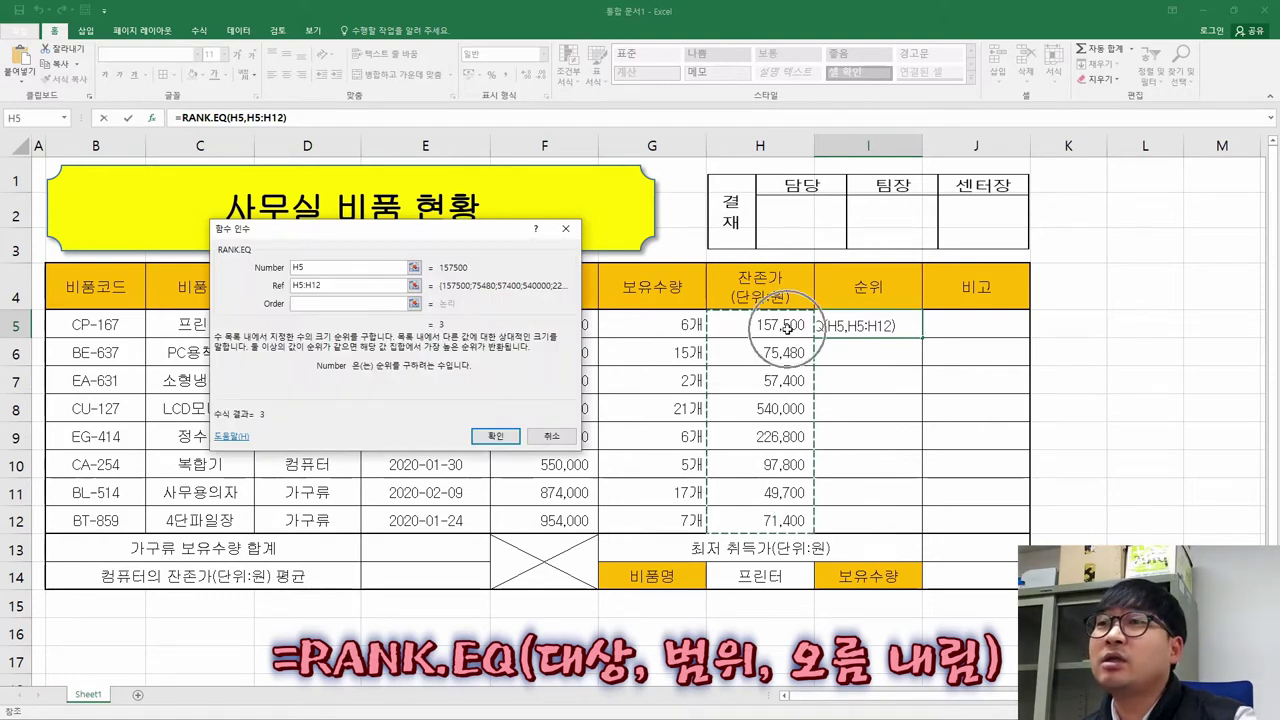
Check the required ranking order in the PDF, leave the Order argument empty for descending and apply RANK.EQ to I5.
left_click(337, 304)
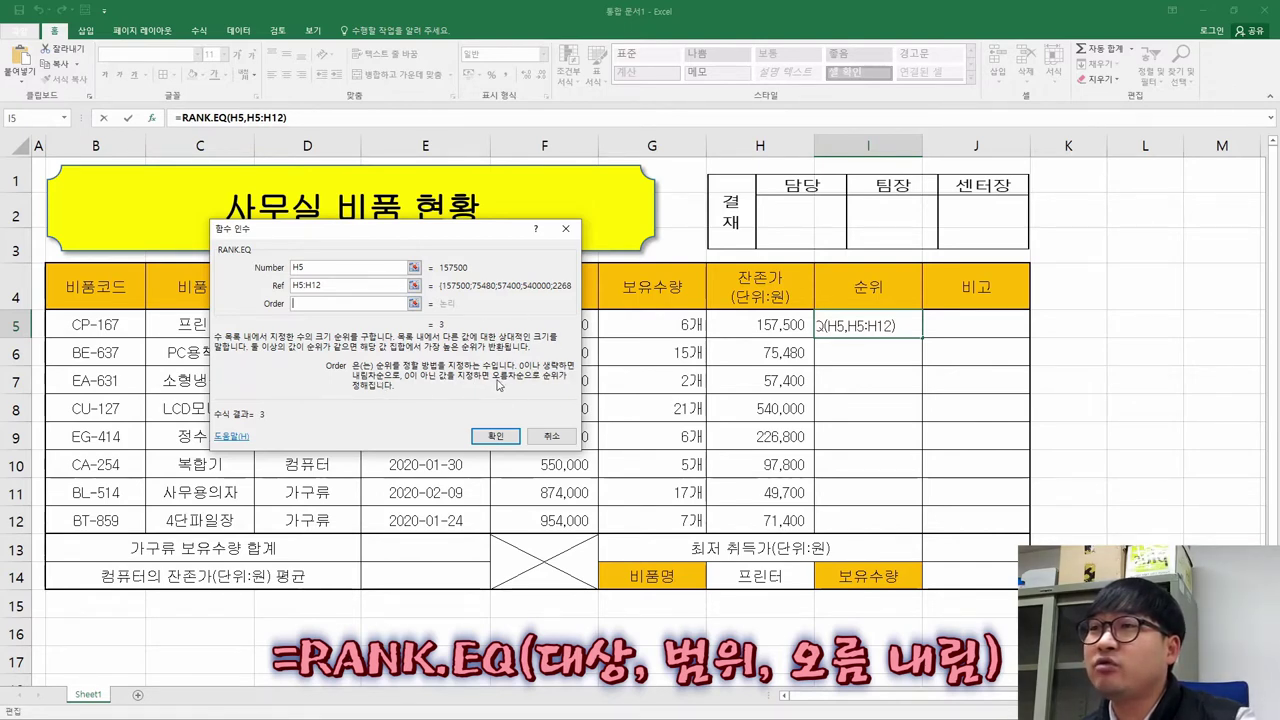
key("alt+Tab")
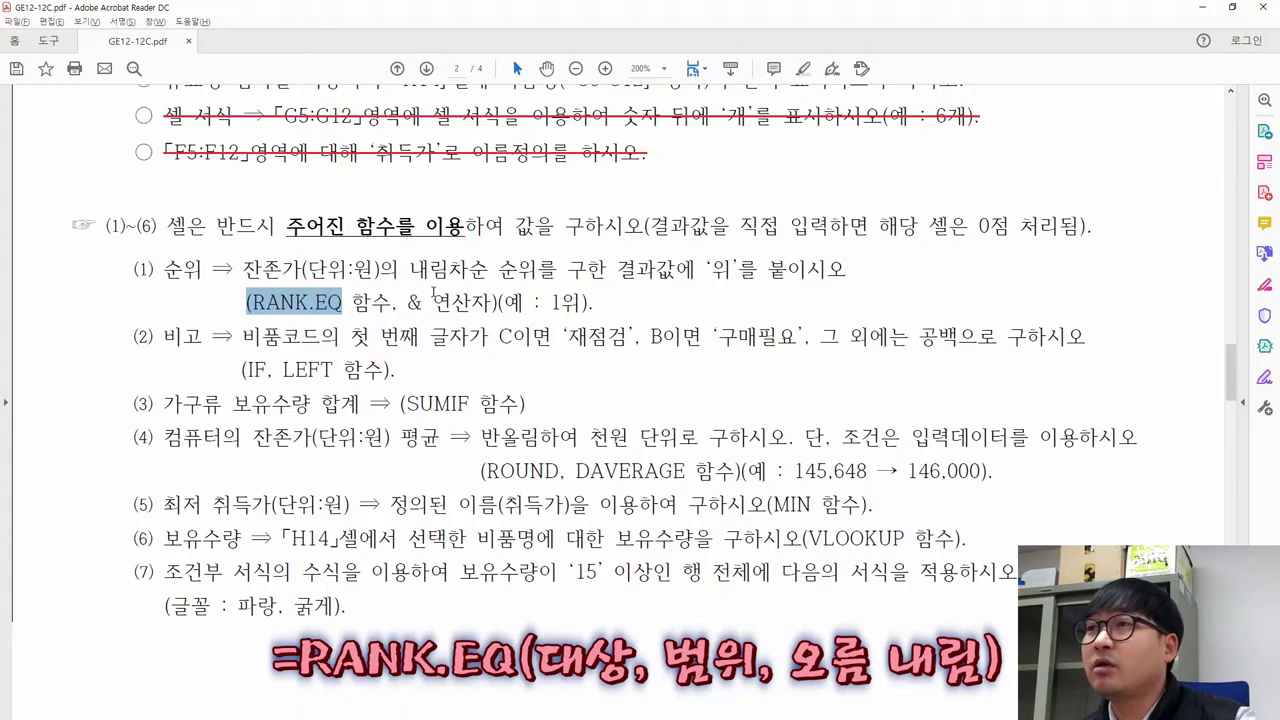
left_click_drag(408, 268, 530, 270)
key("alt+Tab")
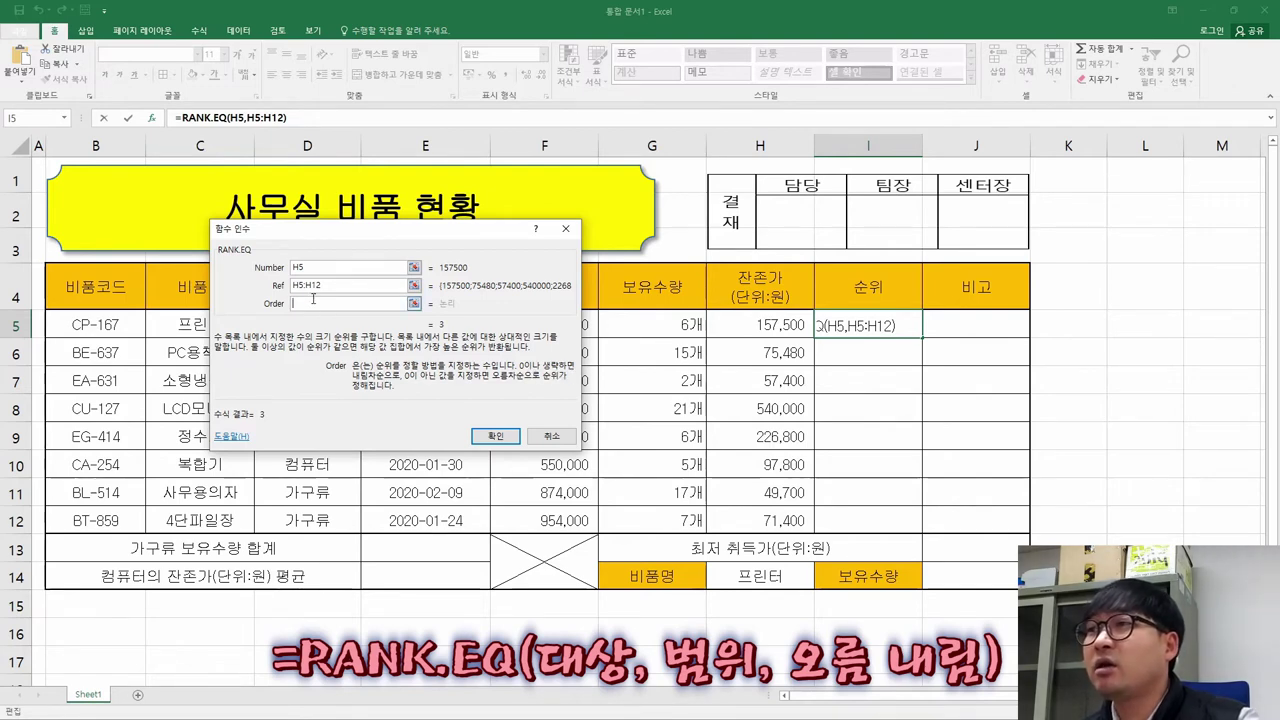
left_click(496, 436)
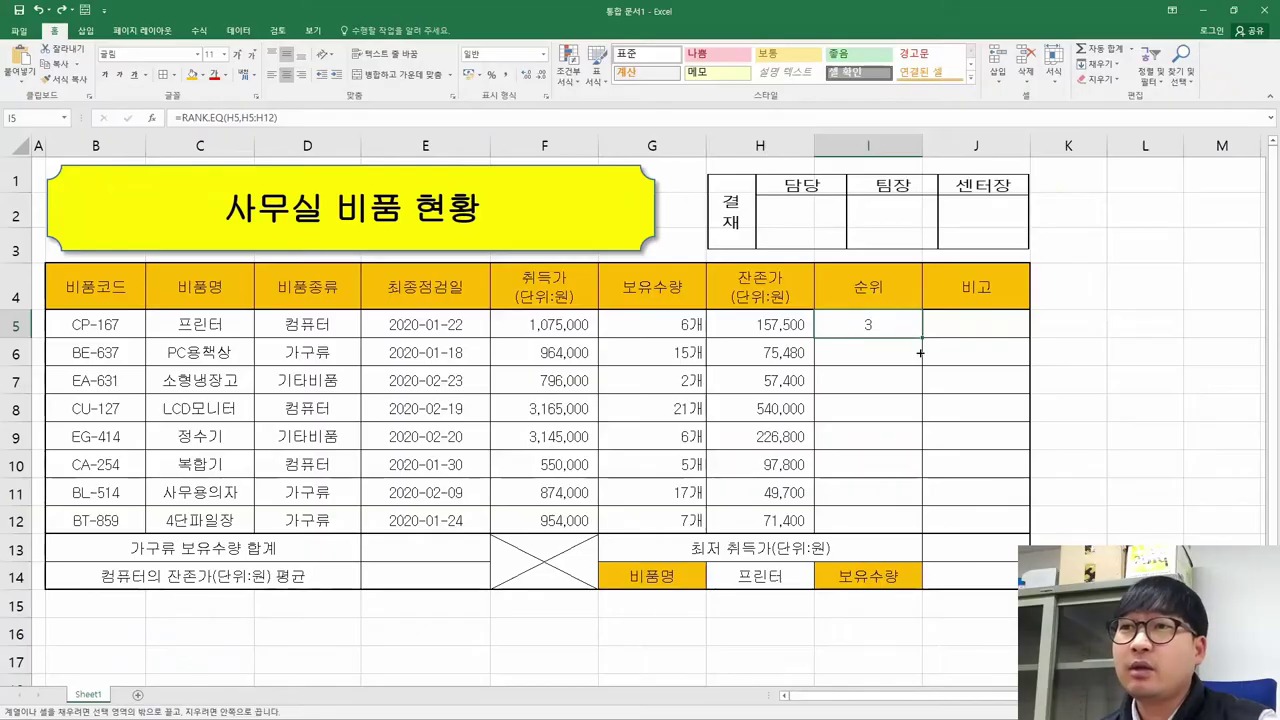
Clear the filled-down rank formulas from I6:I12.
left_click(959, 480)
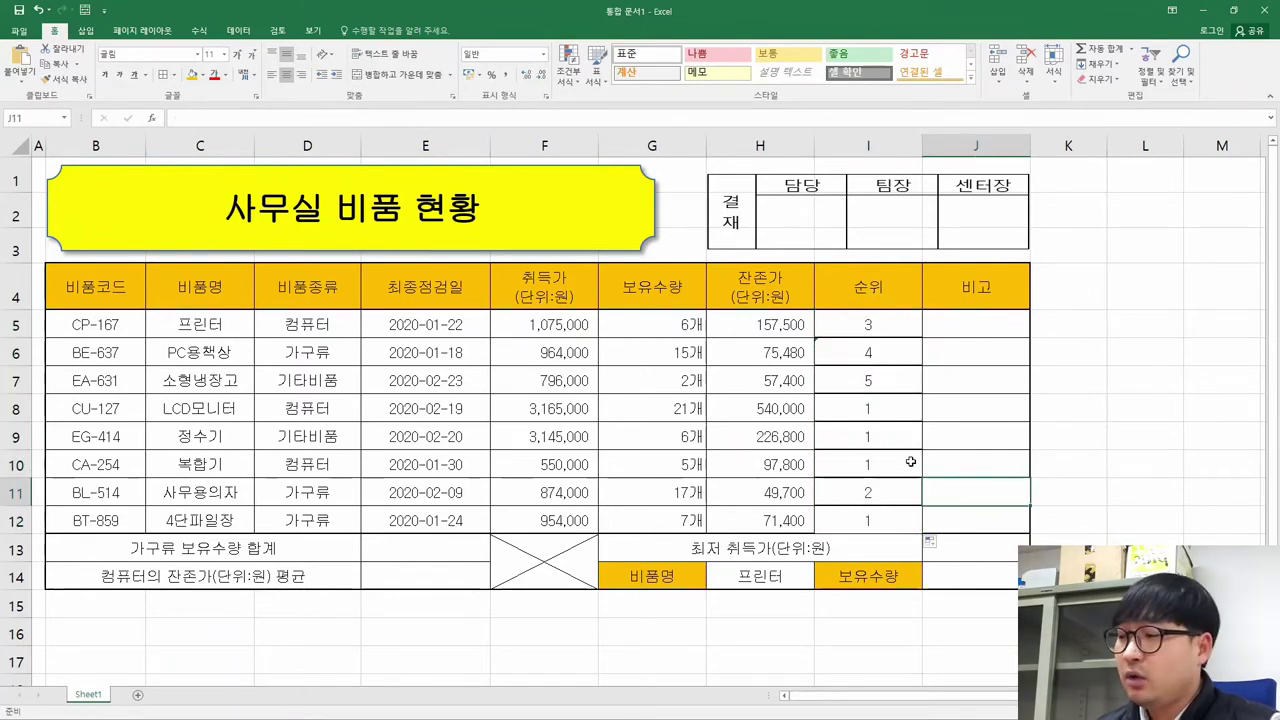
left_click_drag(868, 520, 868, 352)
key("Delete")
Copy cell I5 and paste only its formula into I6:I12, and inspect the pasted formula in I6.
left_click(880, 325)
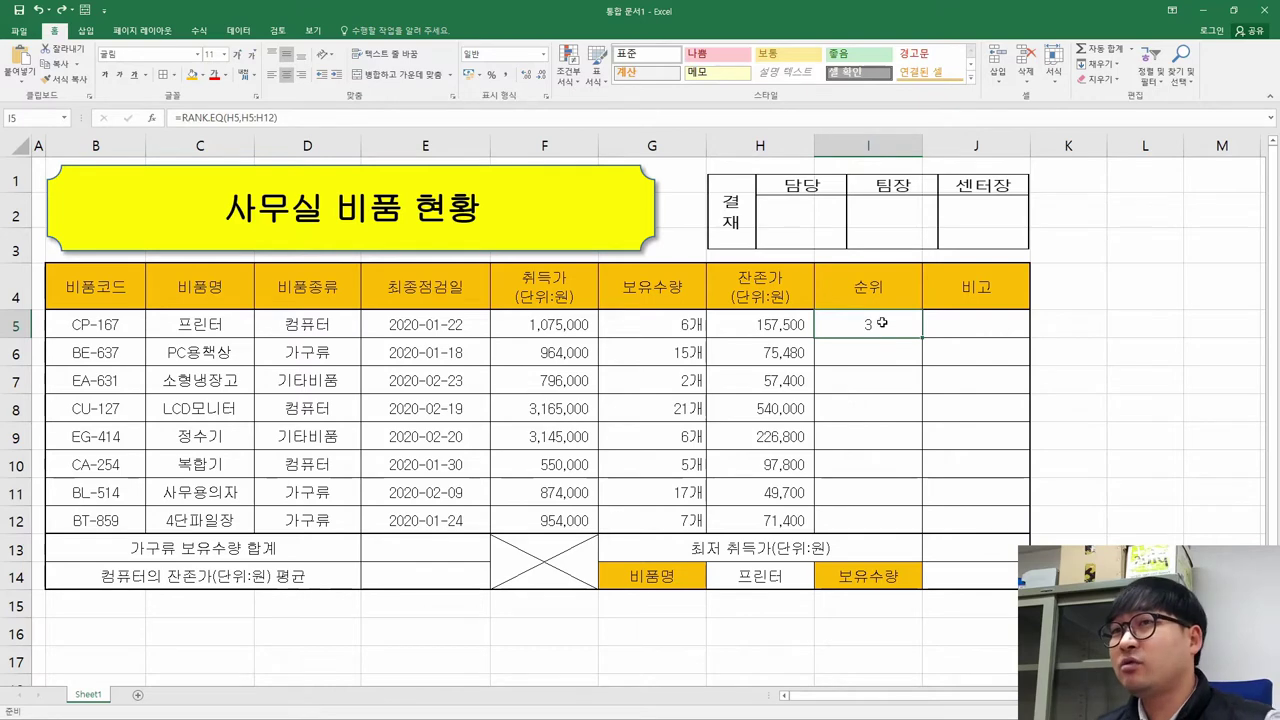
right_click(872, 323)
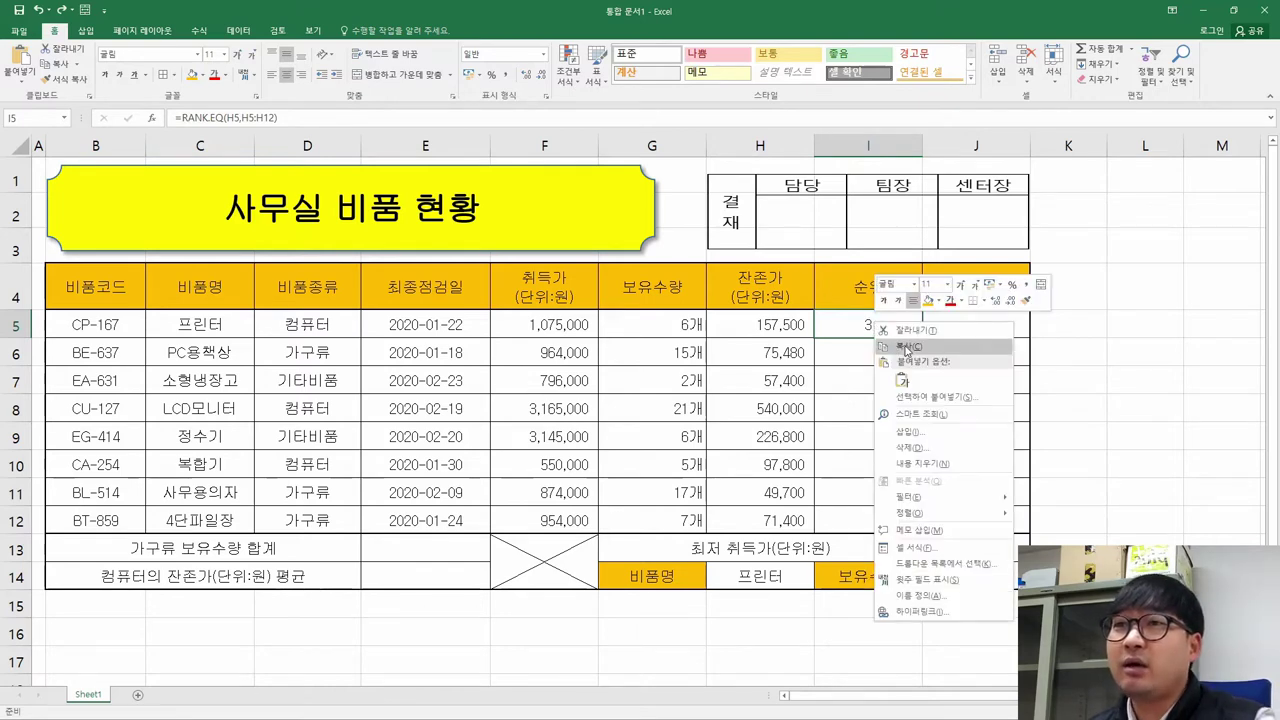
left_click(906, 347)
left_click_drag(881, 340, 870, 518)
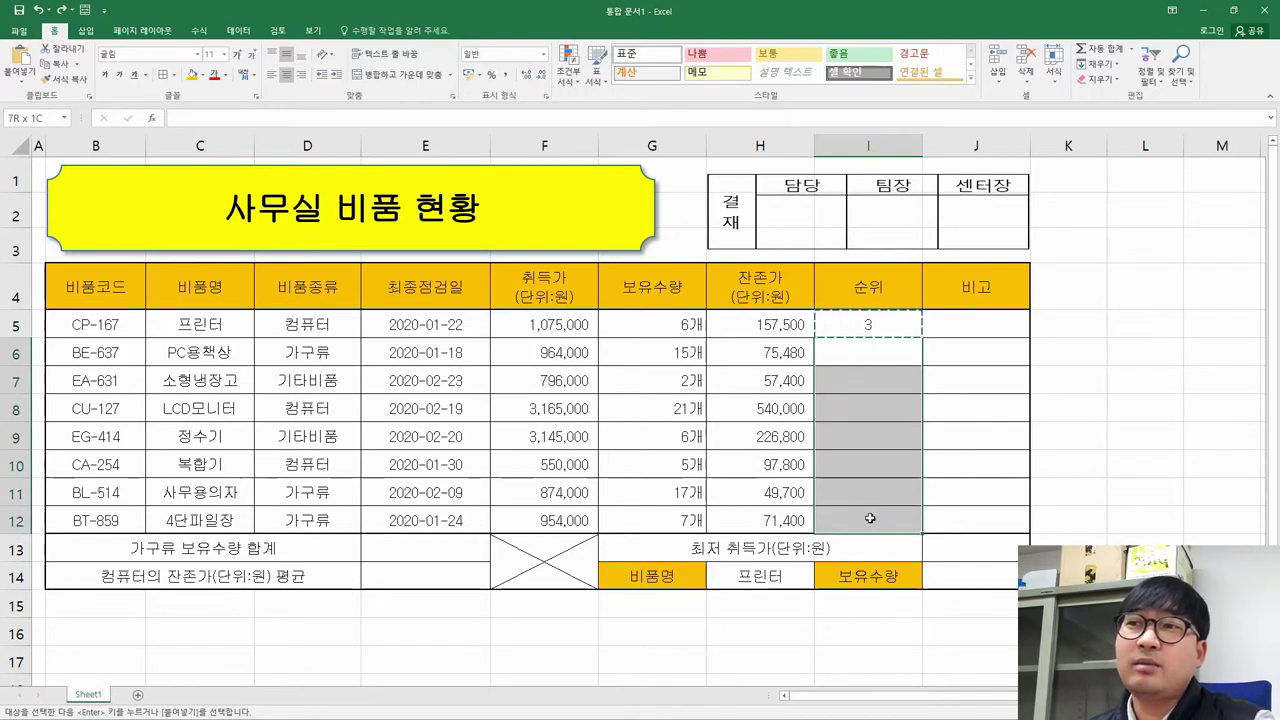
right_click(862, 354)
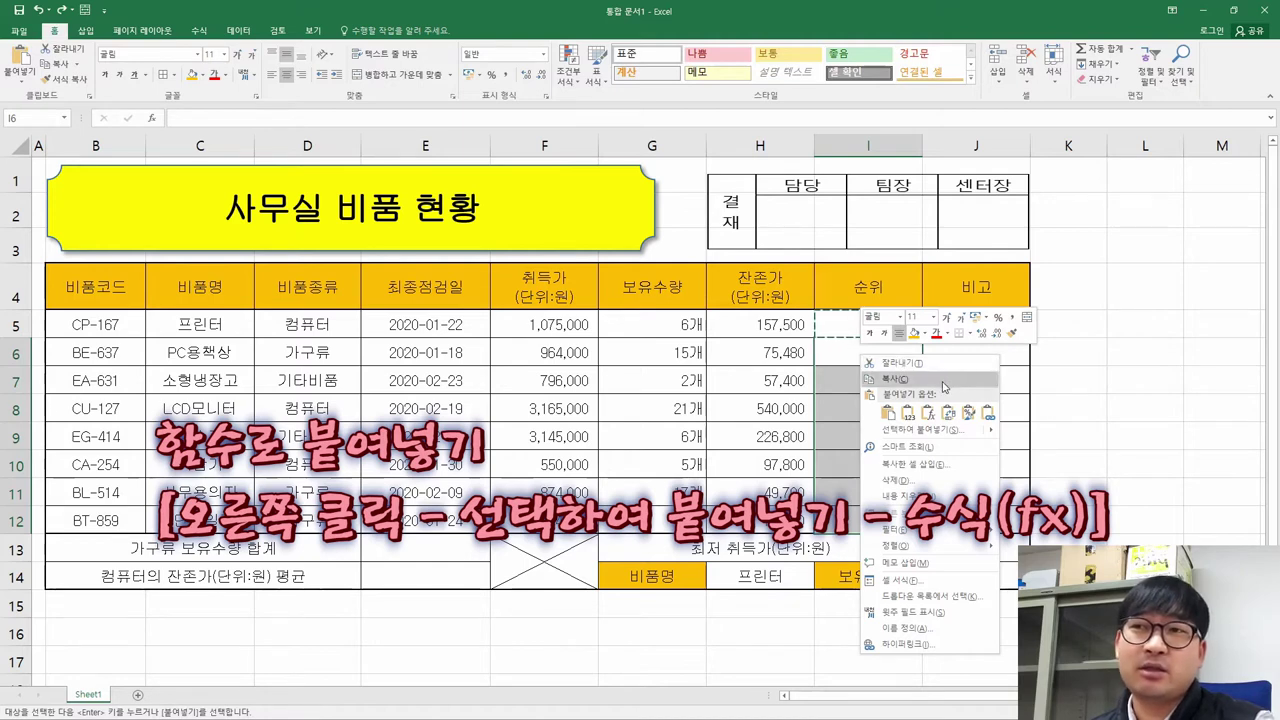
left_click(930, 414)
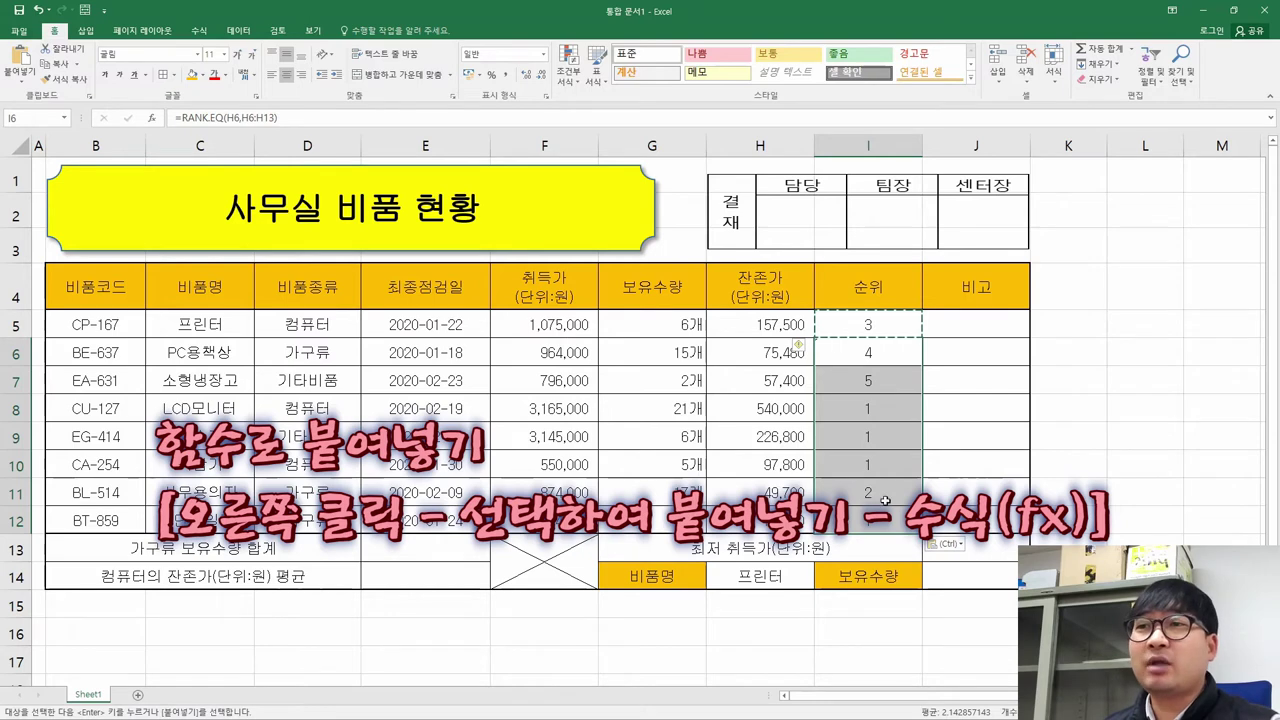
left_click(886, 356)
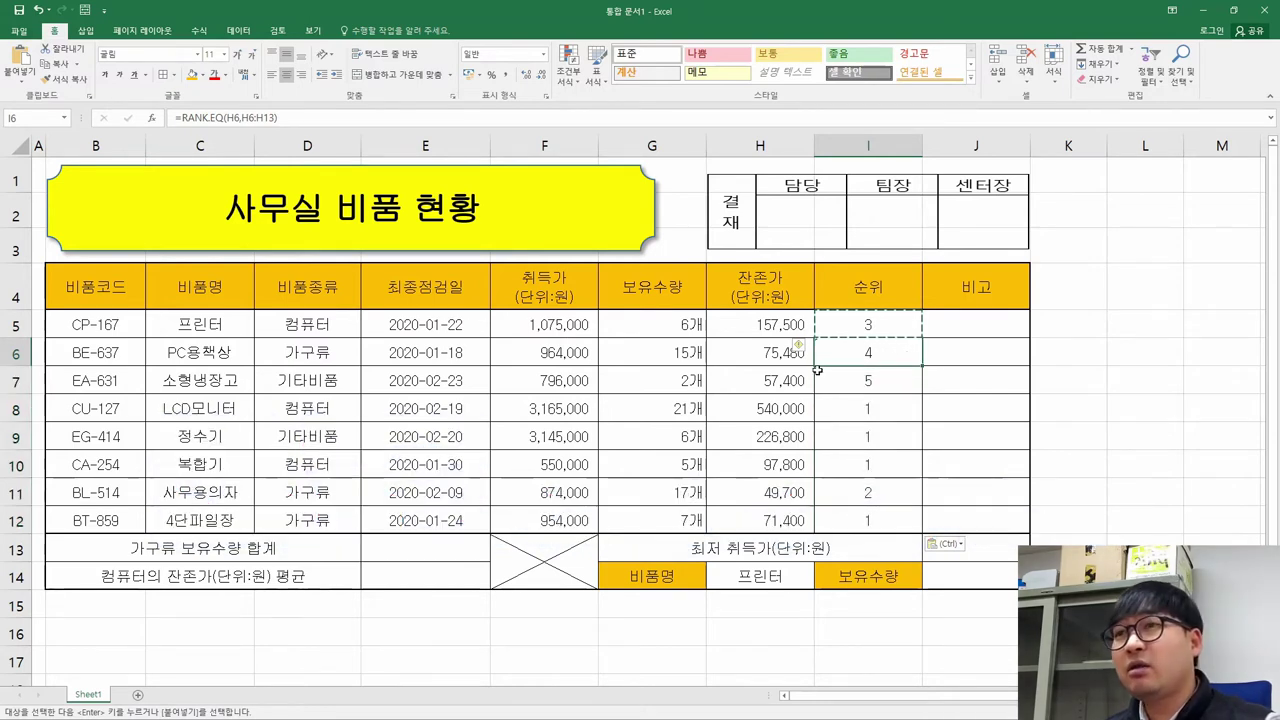
Compare the pasted ranks in I8:I10 with the matching 잔존가 values in H8:H10.
left_click(897, 410)
left_click(900, 436)
left_click(892, 458)
left_click_drag(788, 464, 772, 410)
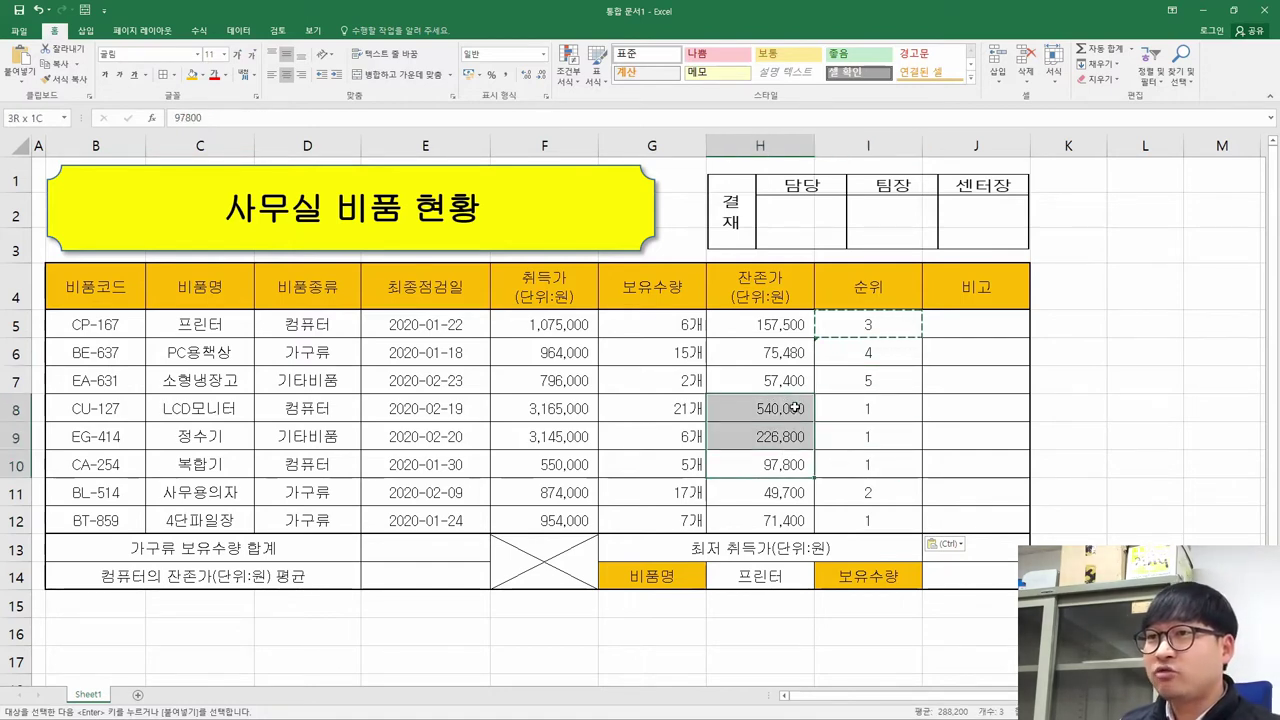
left_click(772, 408)
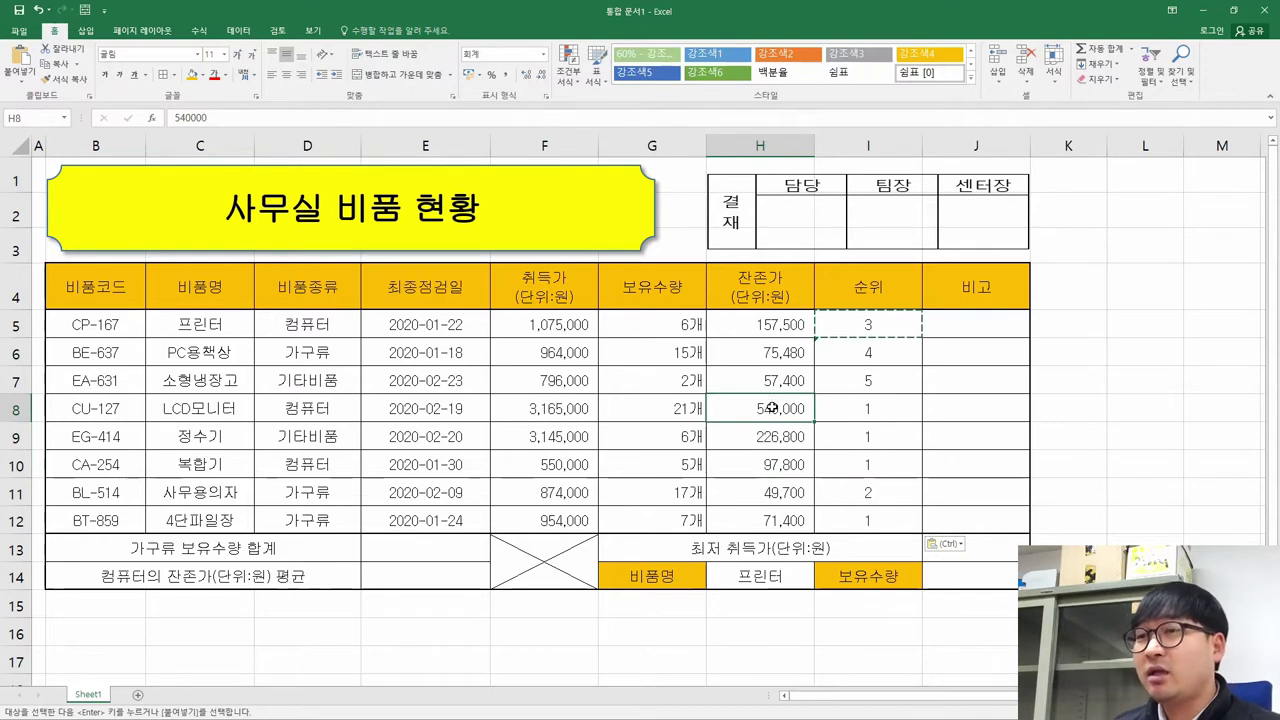
left_click(867, 441)
left_click(873, 462)
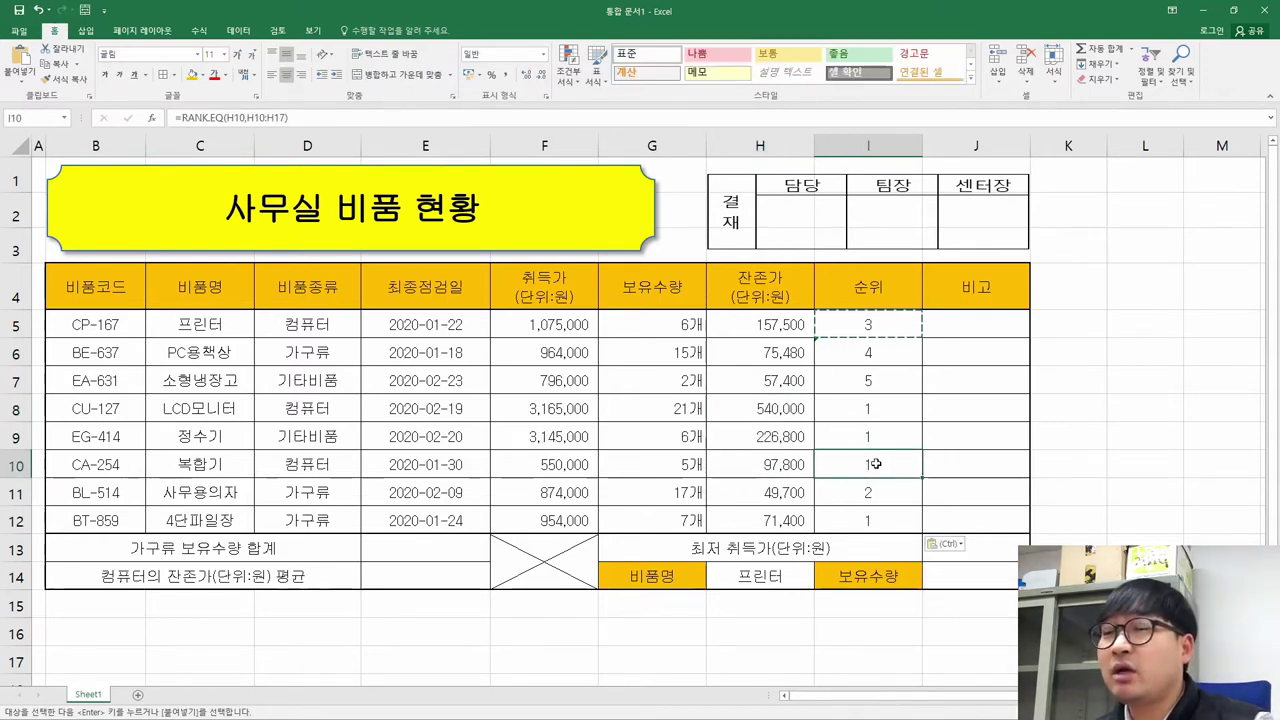
Inspect the rank formulas in I5 through I8 and the 잔존가 cells each range covers.
double_click(878, 336)
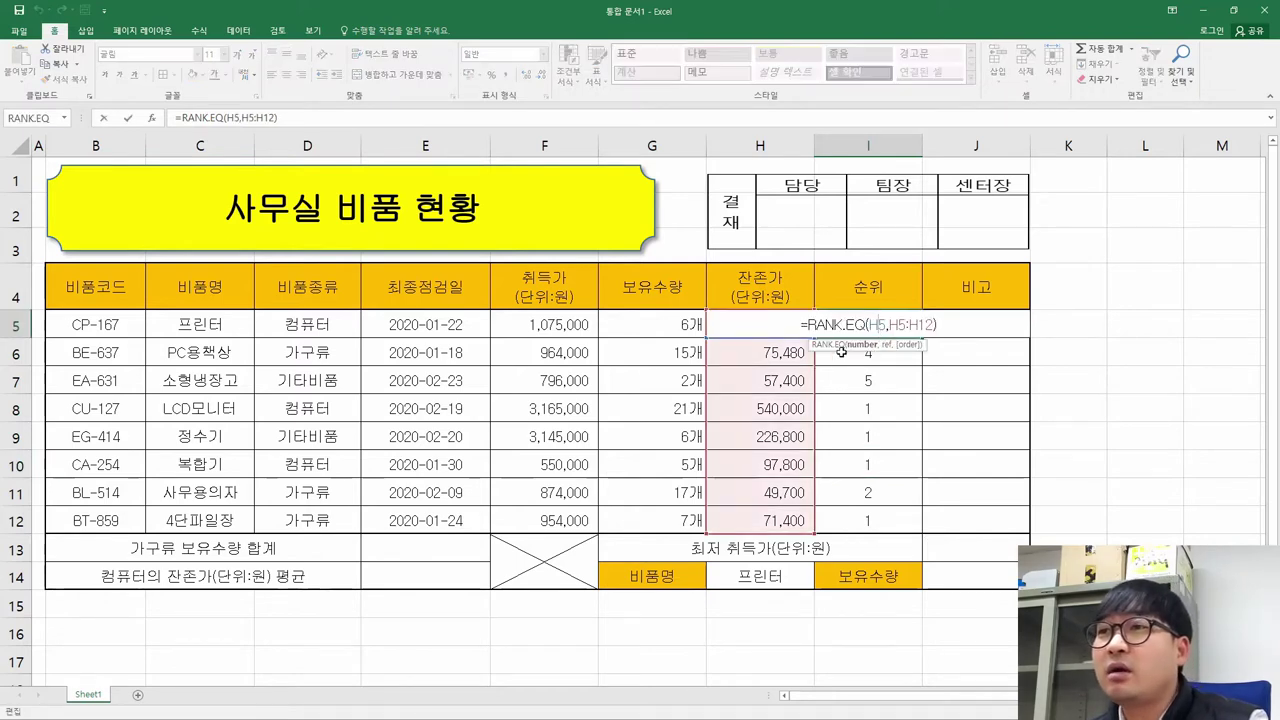
key("Return")
double_click(879, 364)
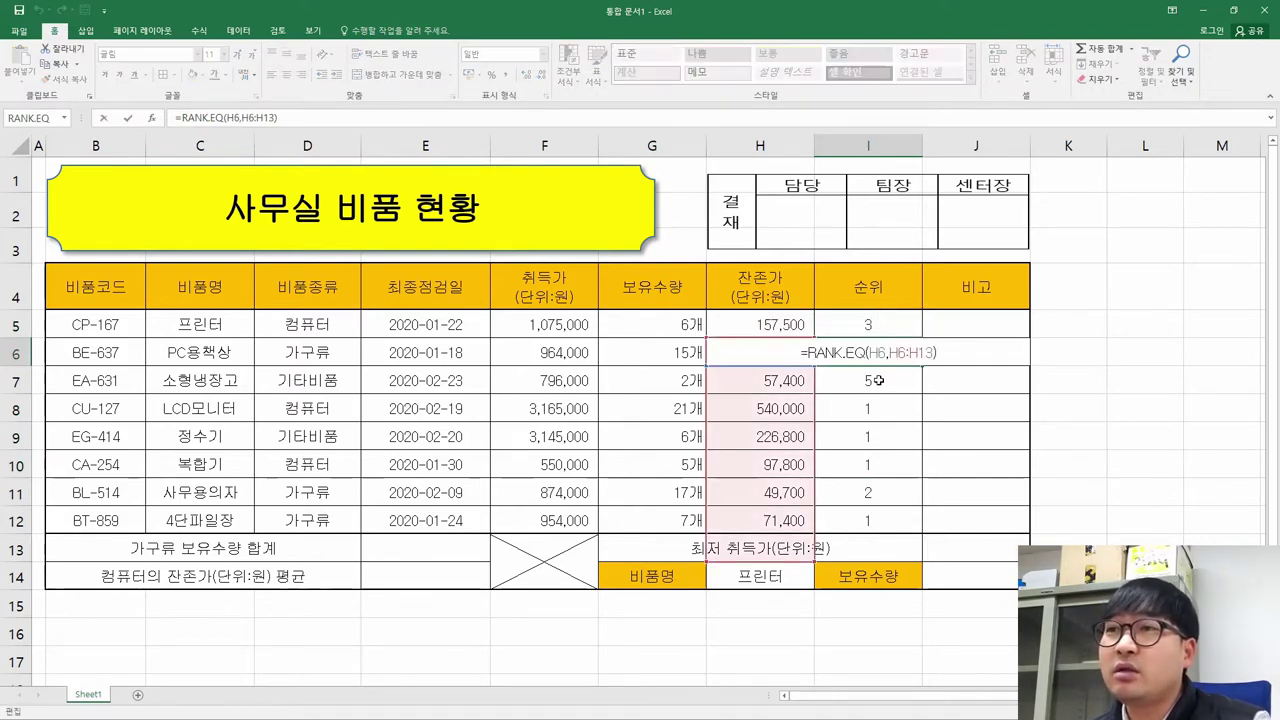
key("Return")
double_click(878, 380)
key("Return")
double_click(872, 408)
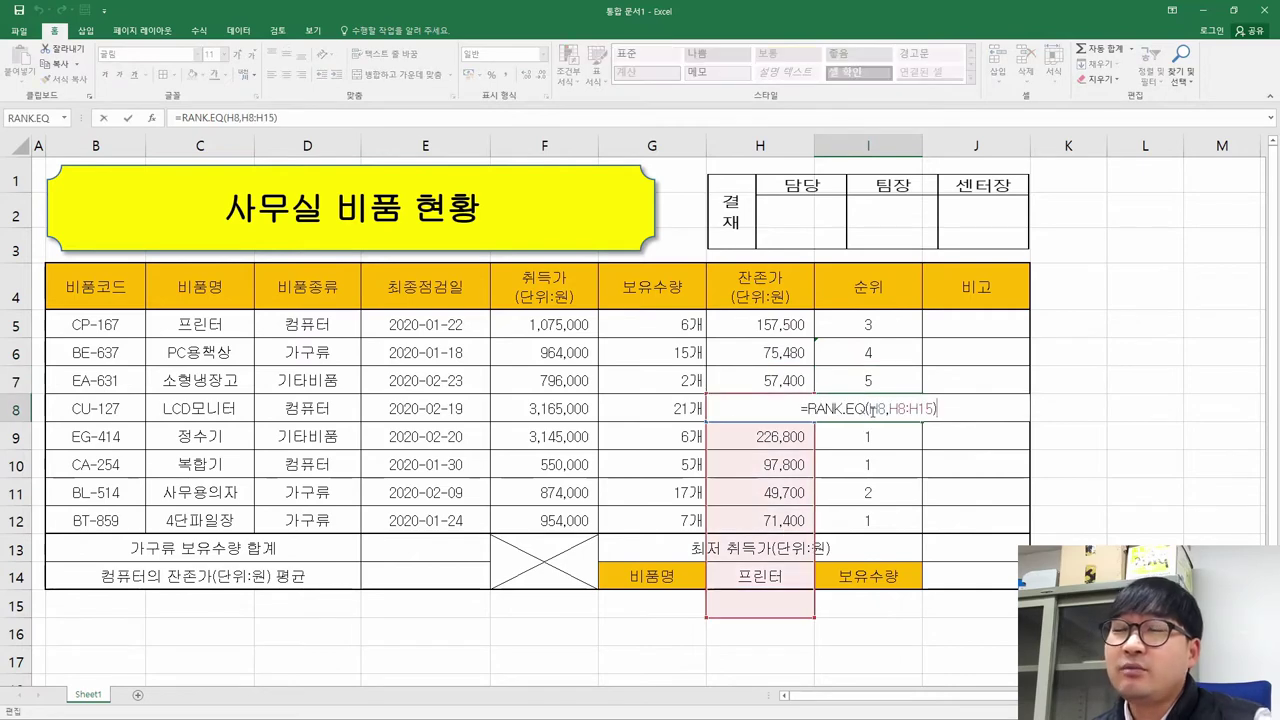
key("Return")
Recheck the Number and Ref references row by row in the rank formulas from I5 to I10.
left_click(872, 326)
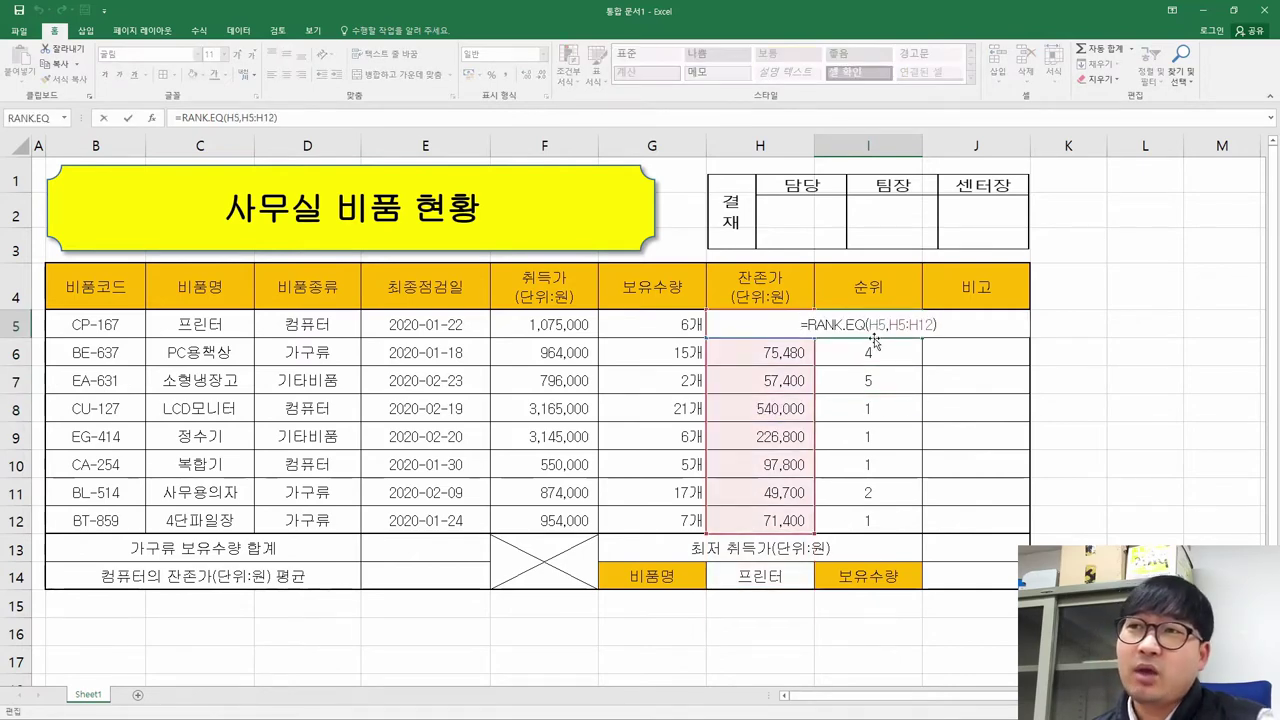
left_click(866, 350)
left_click(884, 391)
double_click(884, 391)
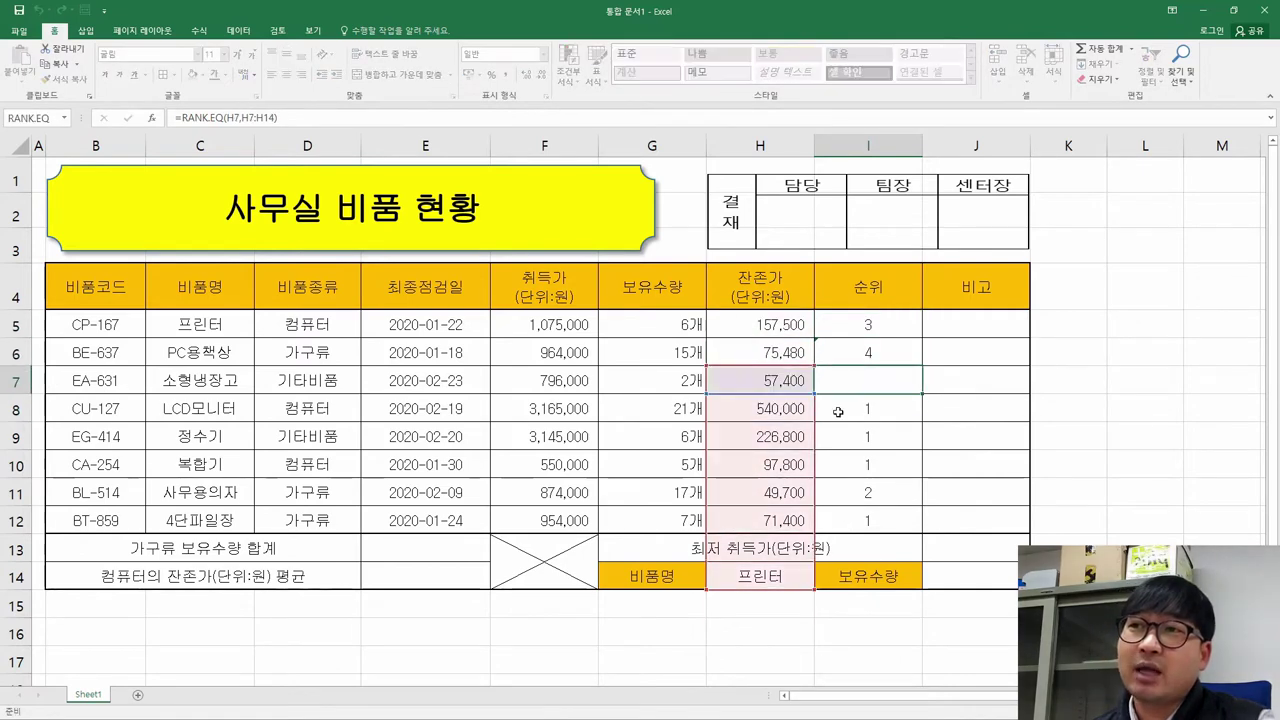
left_click(870, 406)
double_click(870, 406)
left_click(865, 439)
double_click(865, 439)
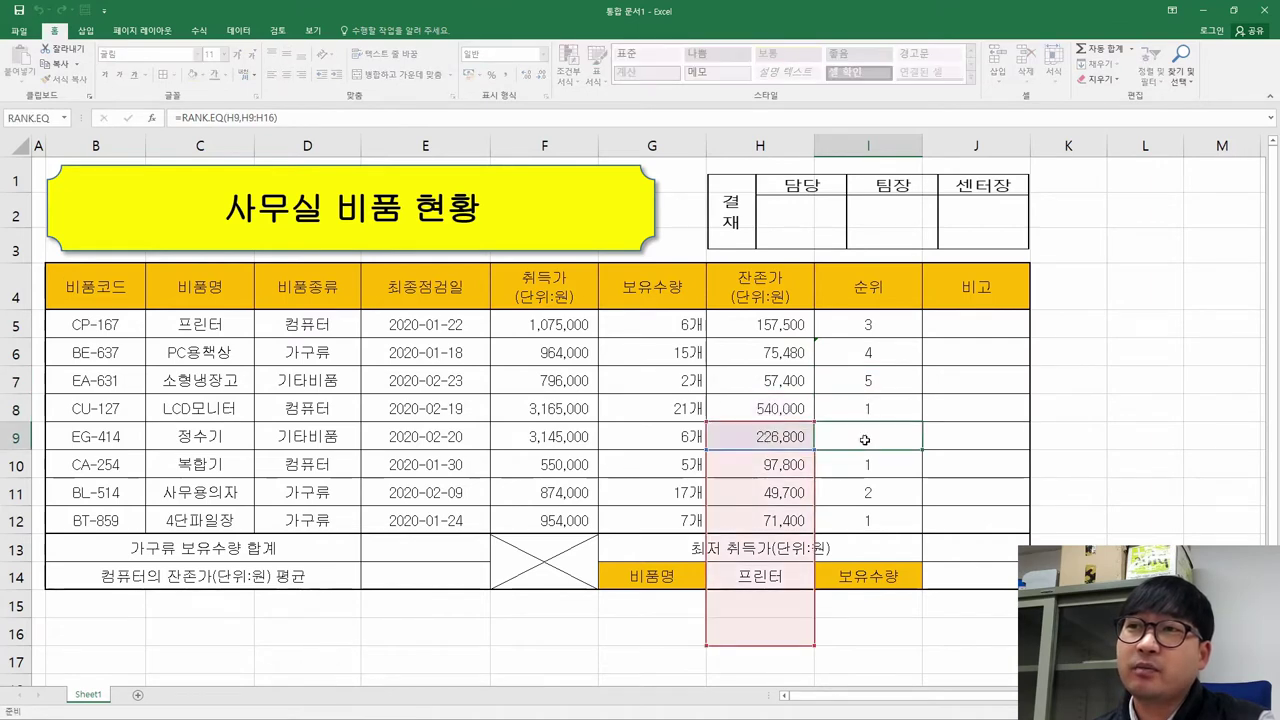
left_click(866, 464)
double_click(866, 464)
key("Escape")
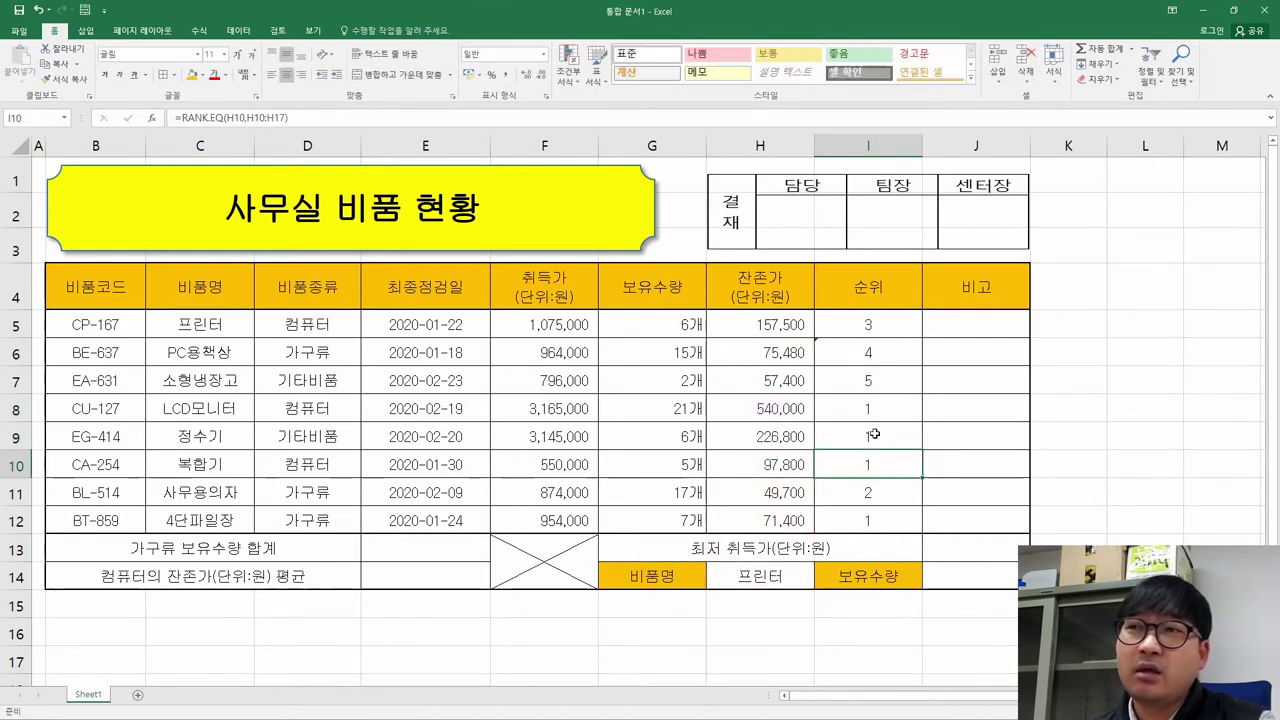
double_click(874, 436)
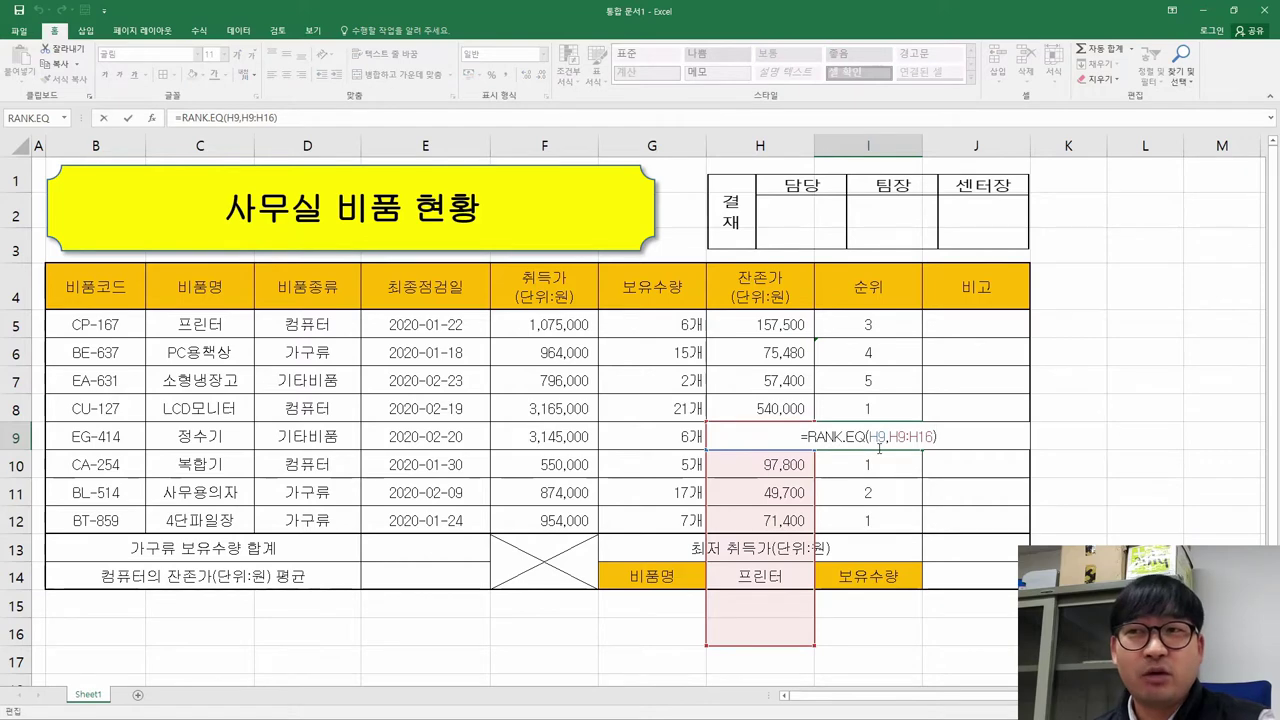
left_click(879, 436)
key("Escape")
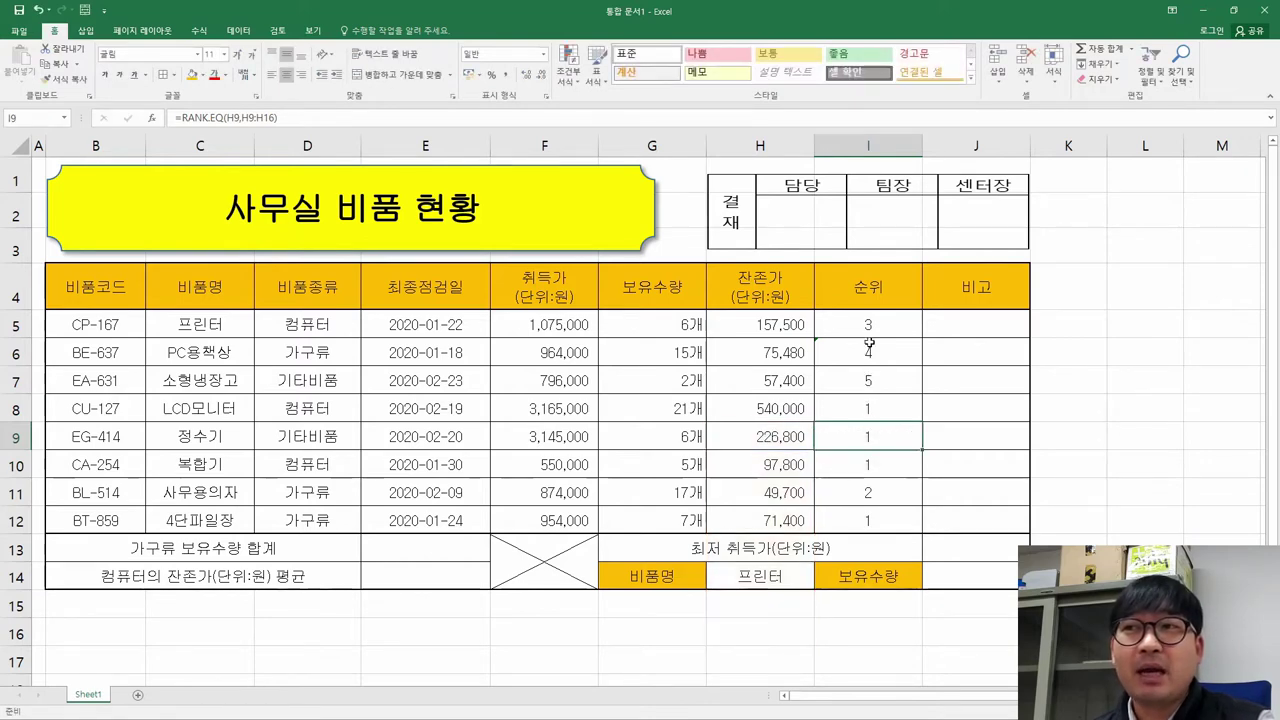
Try to move the ranking range of the I6 formula to H5:H12.
double_click(868, 325)
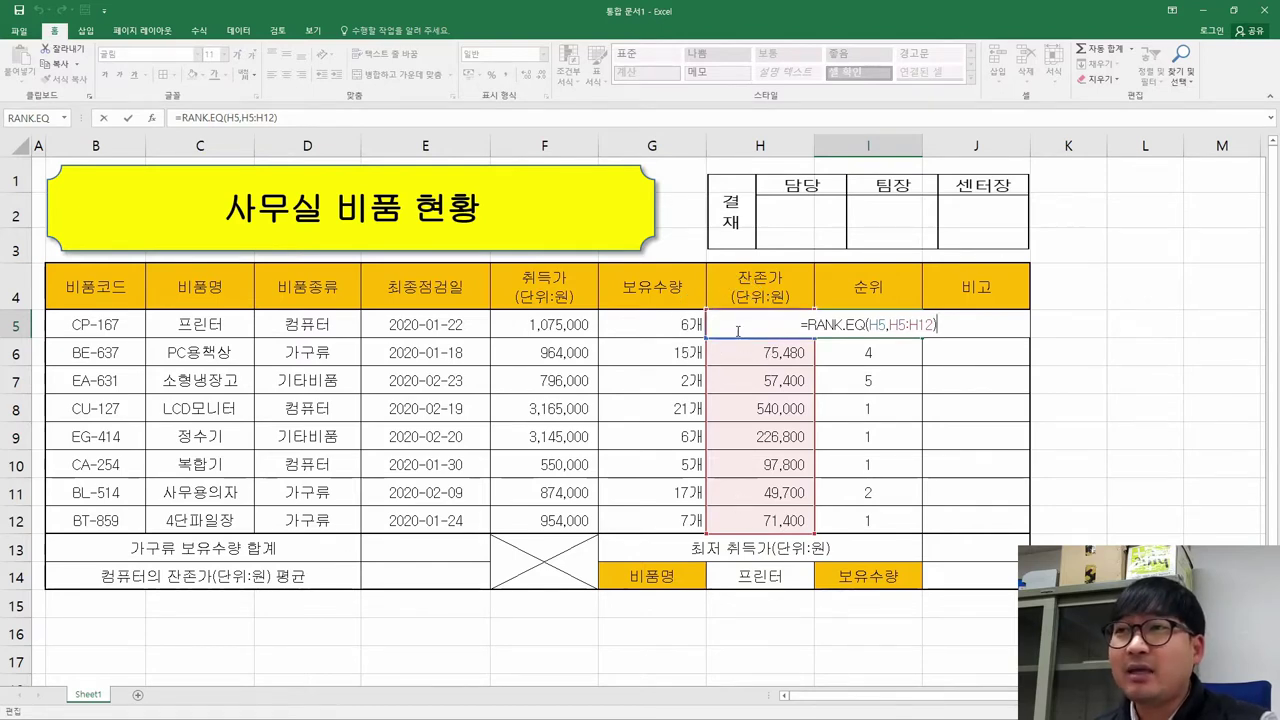
left_click(867, 352)
double_click(867, 352)
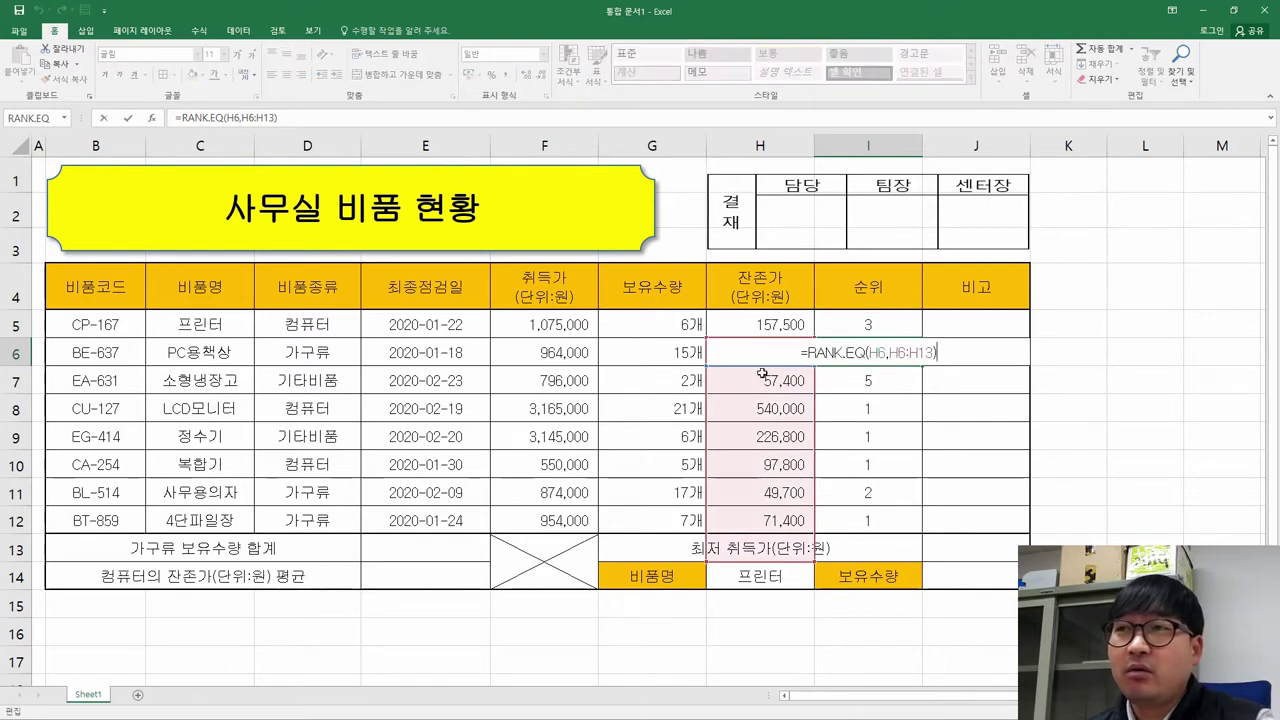
left_click_drag(819, 398, 814, 386)
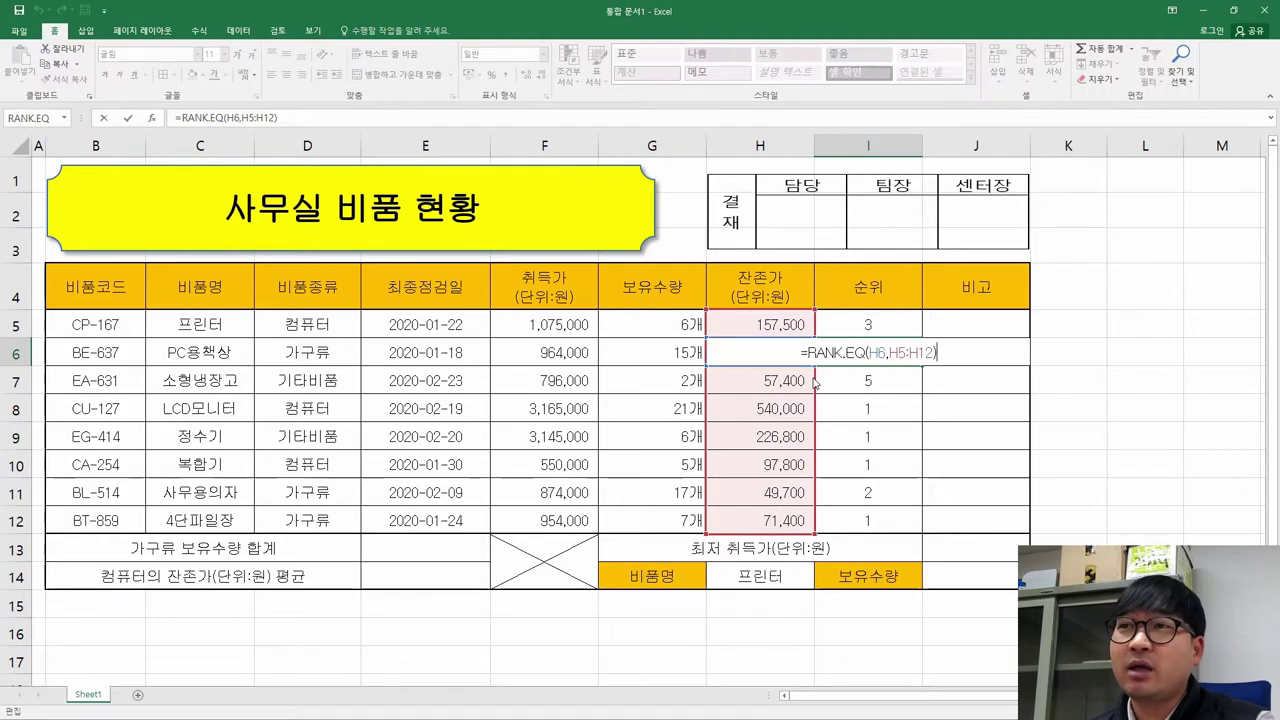
key("Escape")
Examine the ranking ranges in I7:I9 and compare them with the formulas from I5 downwards.
double_click(872, 378)
key("Return")
double_click(884, 408)
key("Return")
double_click(887, 427)
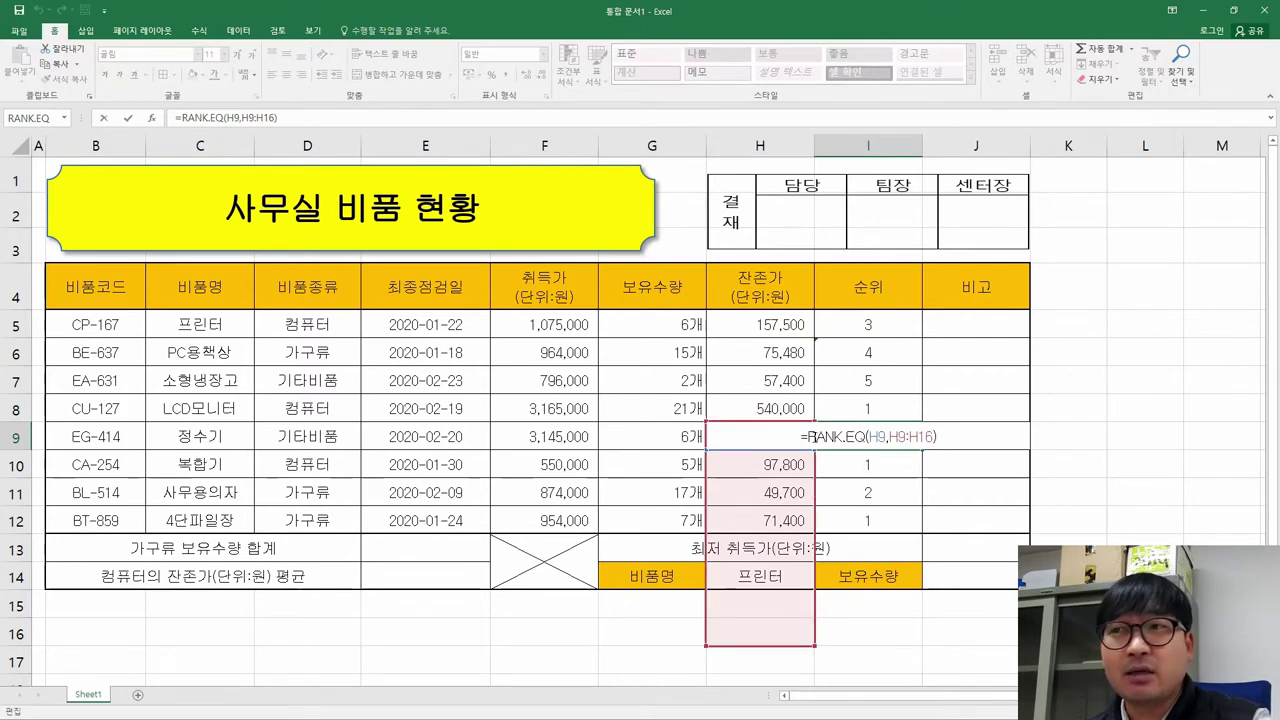
left_click(774, 316)
left_click(884, 329)
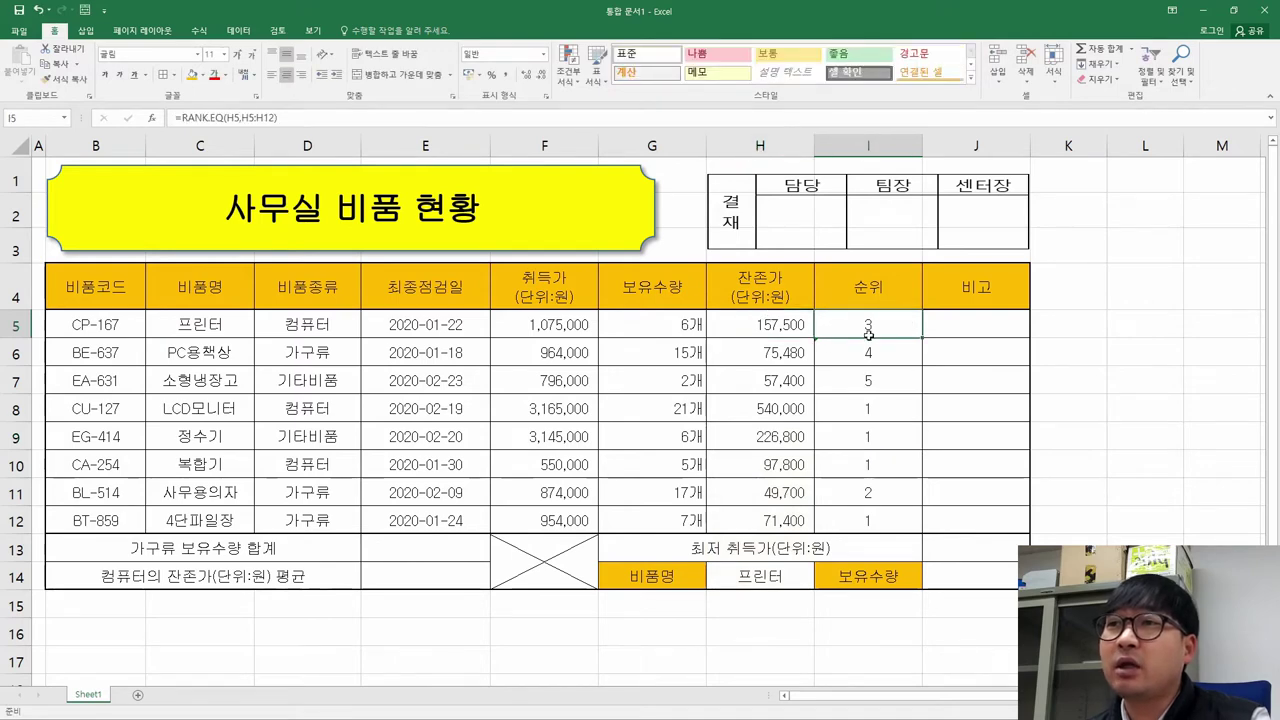
double_click(881, 330)
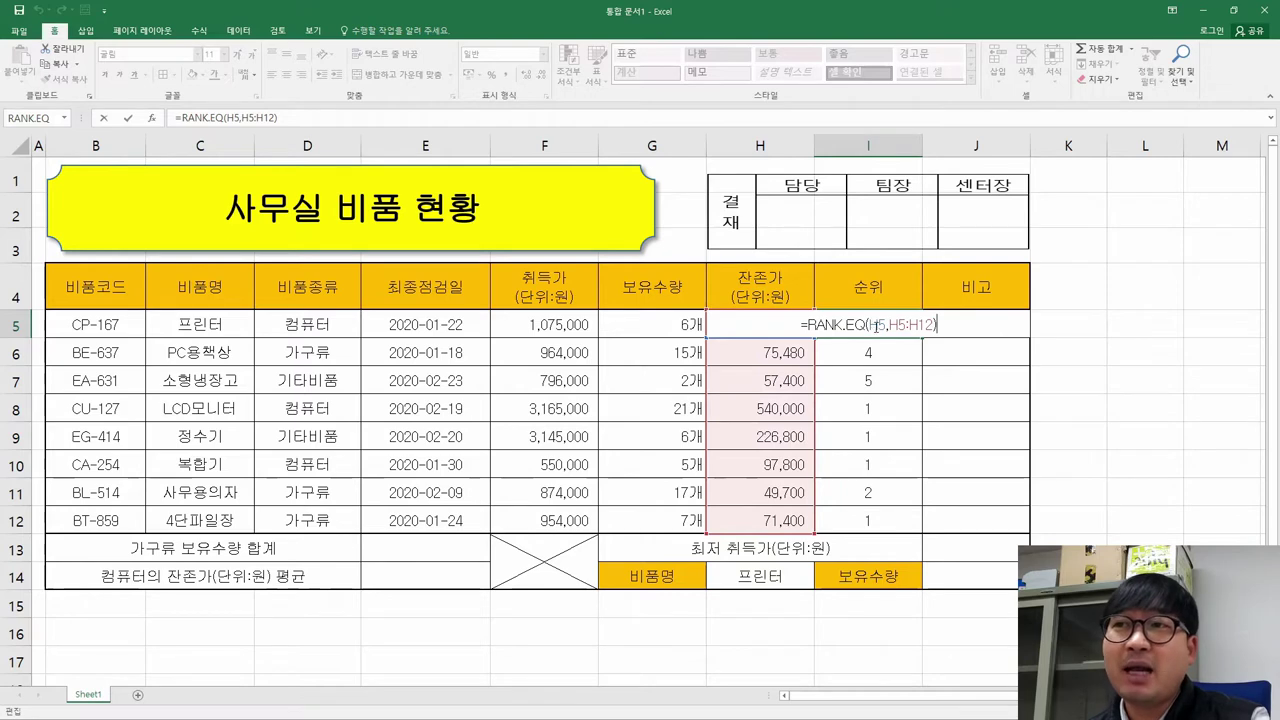
left_click(862, 352)
double_click(862, 352)
left_click(860, 380)
double_click(860, 380)
left_click(850, 413)
double_click(850, 413)
left_click(848, 435)
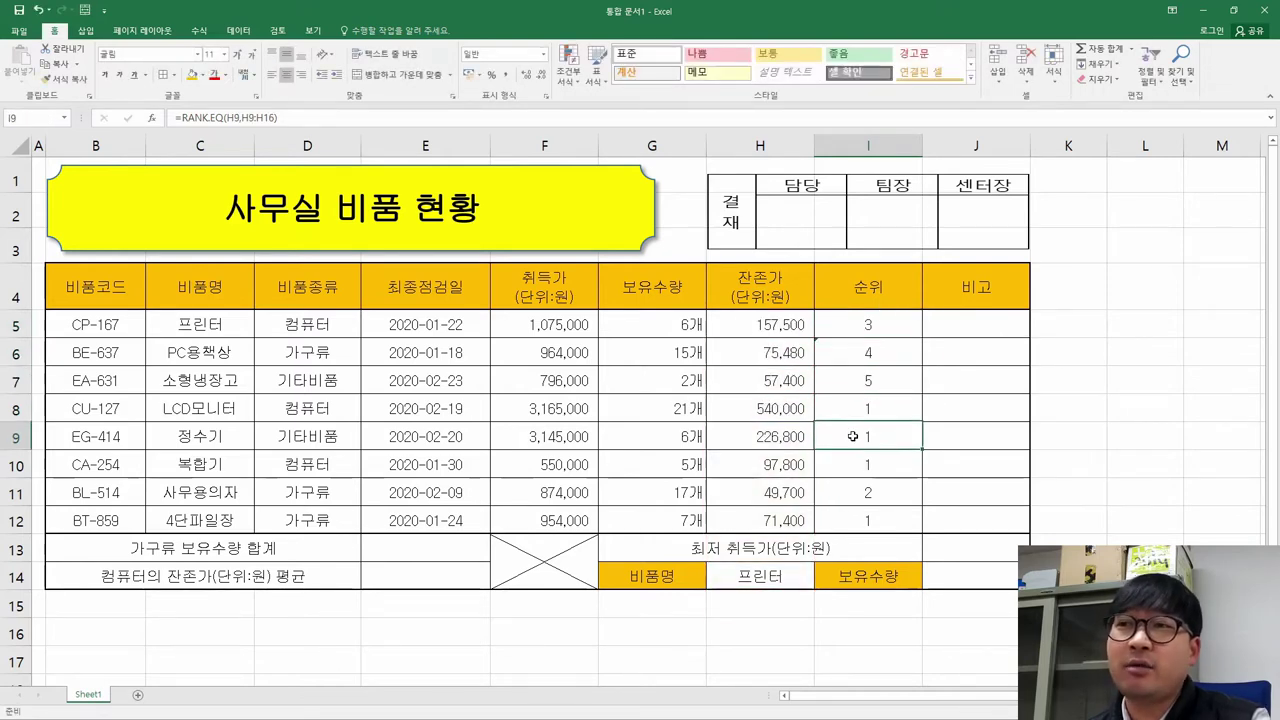
double_click(848, 435)
Examine the Number and Ref arguments of the I5 formula, and compare them with the formulas in I6 and I7.
left_click(860, 326)
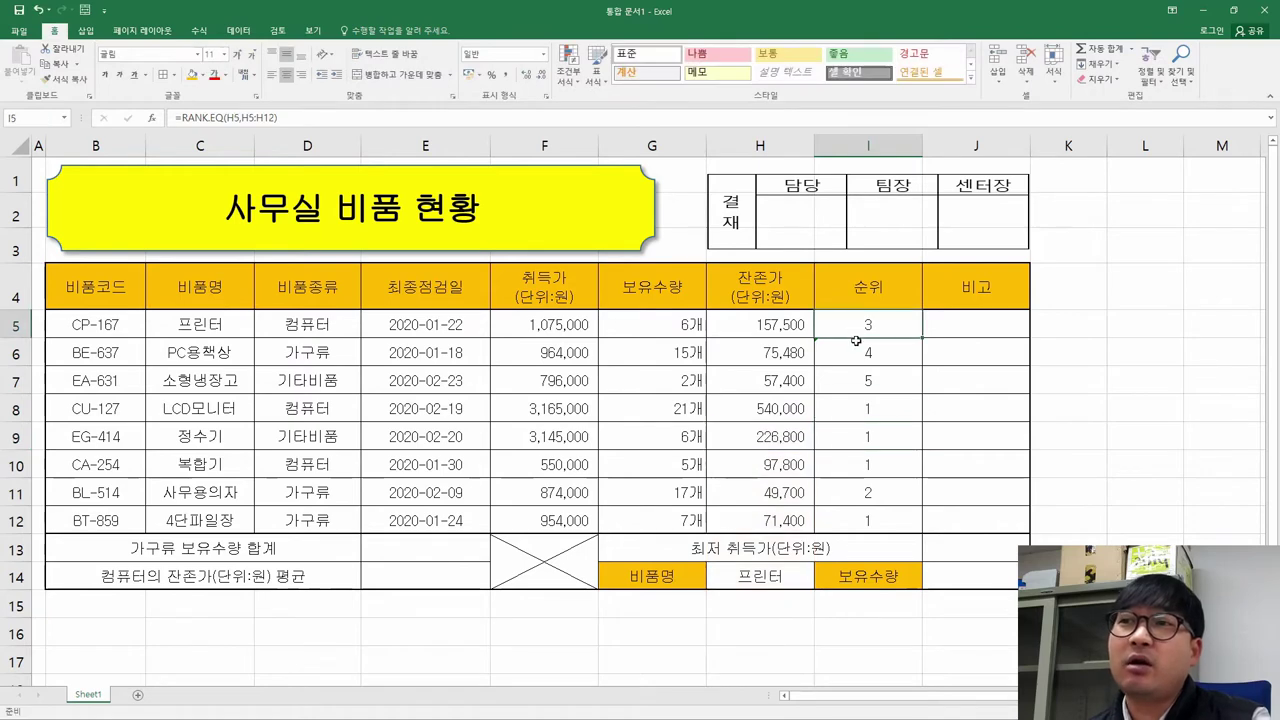
double_click(860, 328)
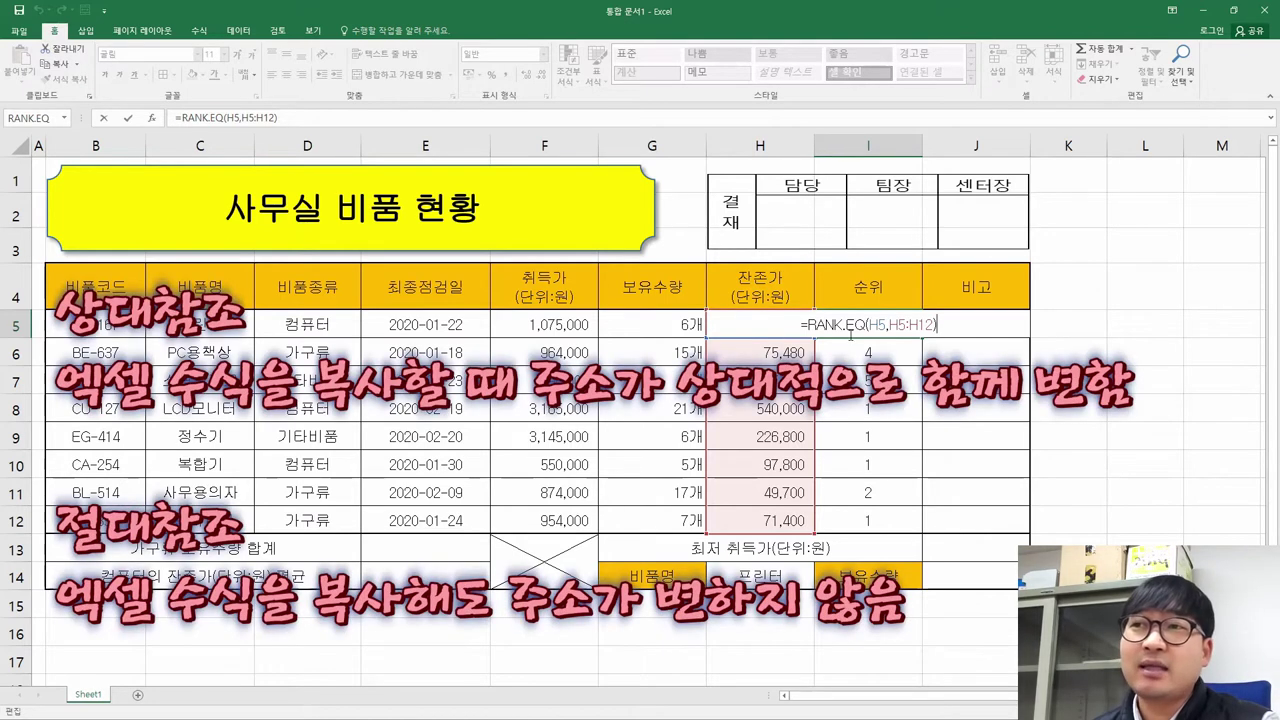
key("Left")
key("Left")
key("Left")
key("Left")
key("Left")
key("Left")
key("Left")
key("Left")
key("Left")
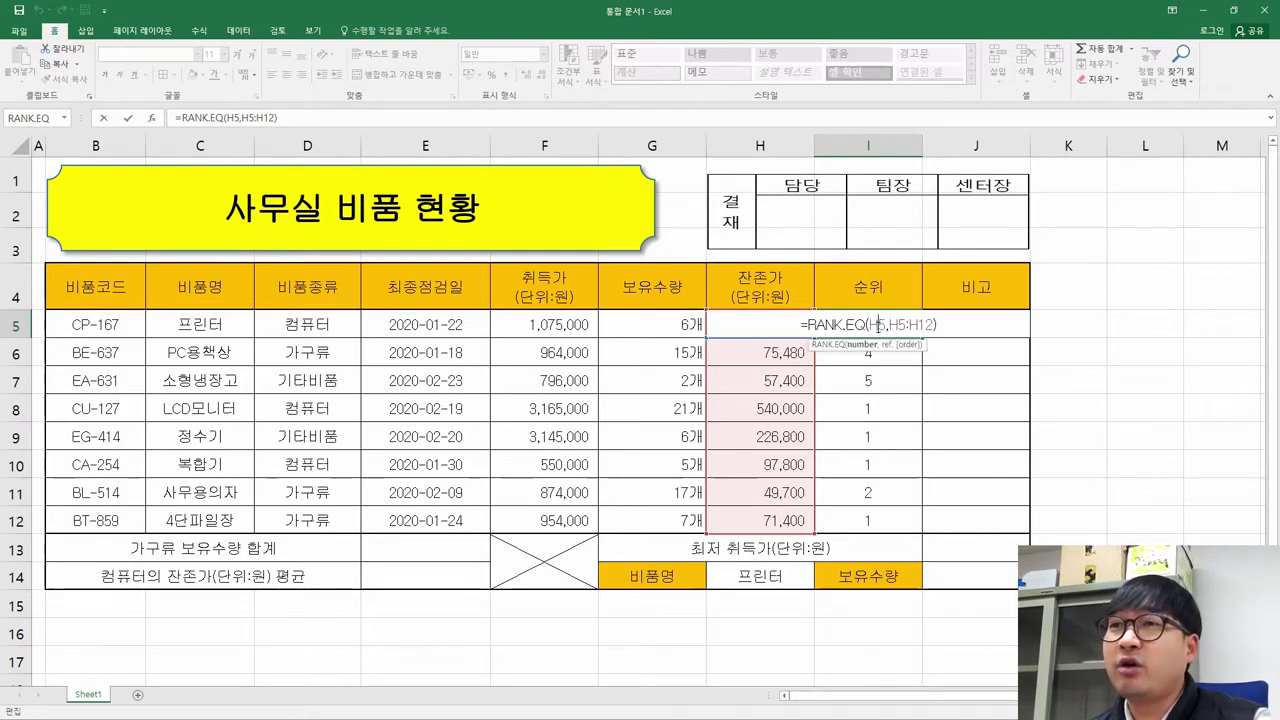
key("Return")
key("F2")
key("Return")
key("F2")
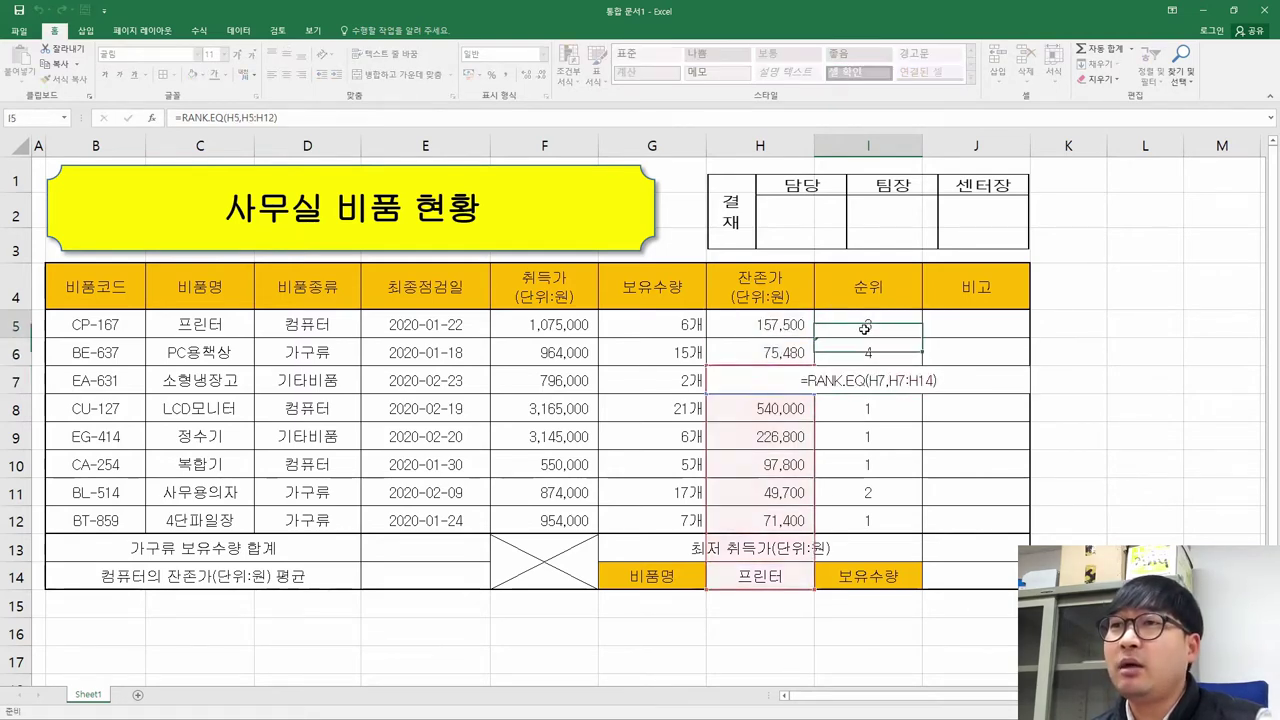
key("Return")
Make the ranking range in the I5 formula absolute, giving =RANK.EQ(H5,$H$5:$H$12).
double_click(865, 325)
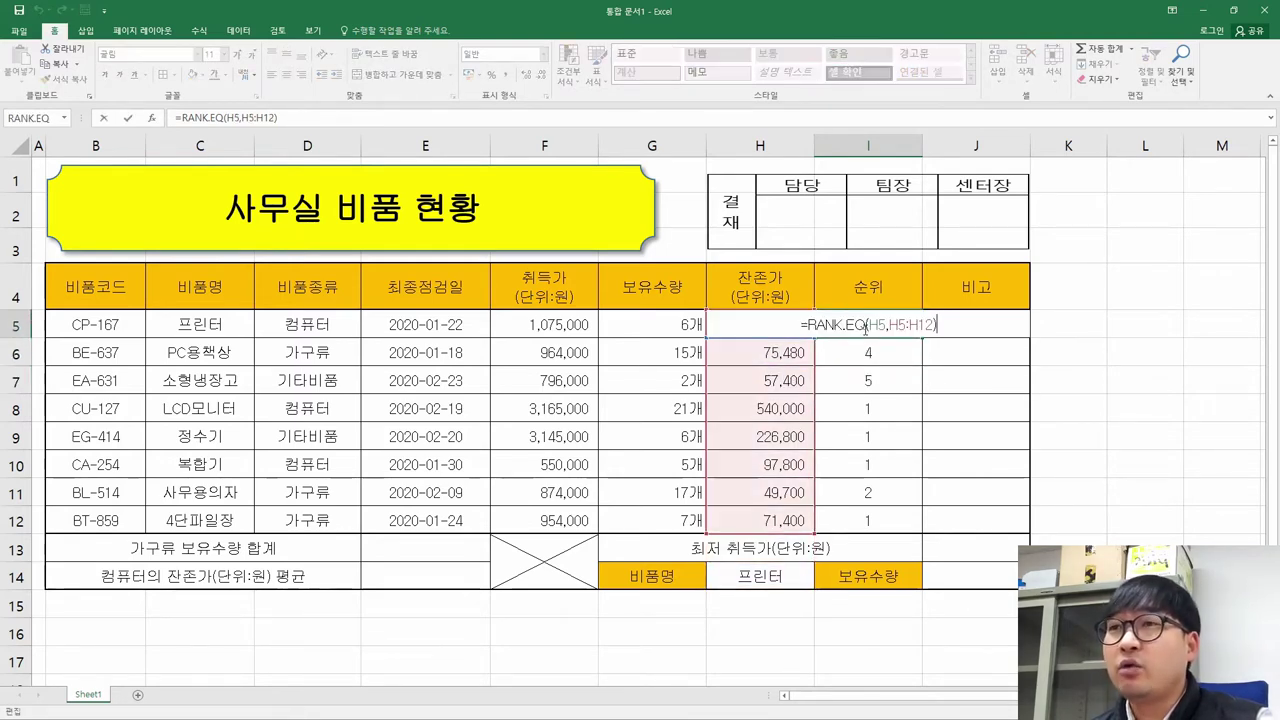
left_click(903, 324)
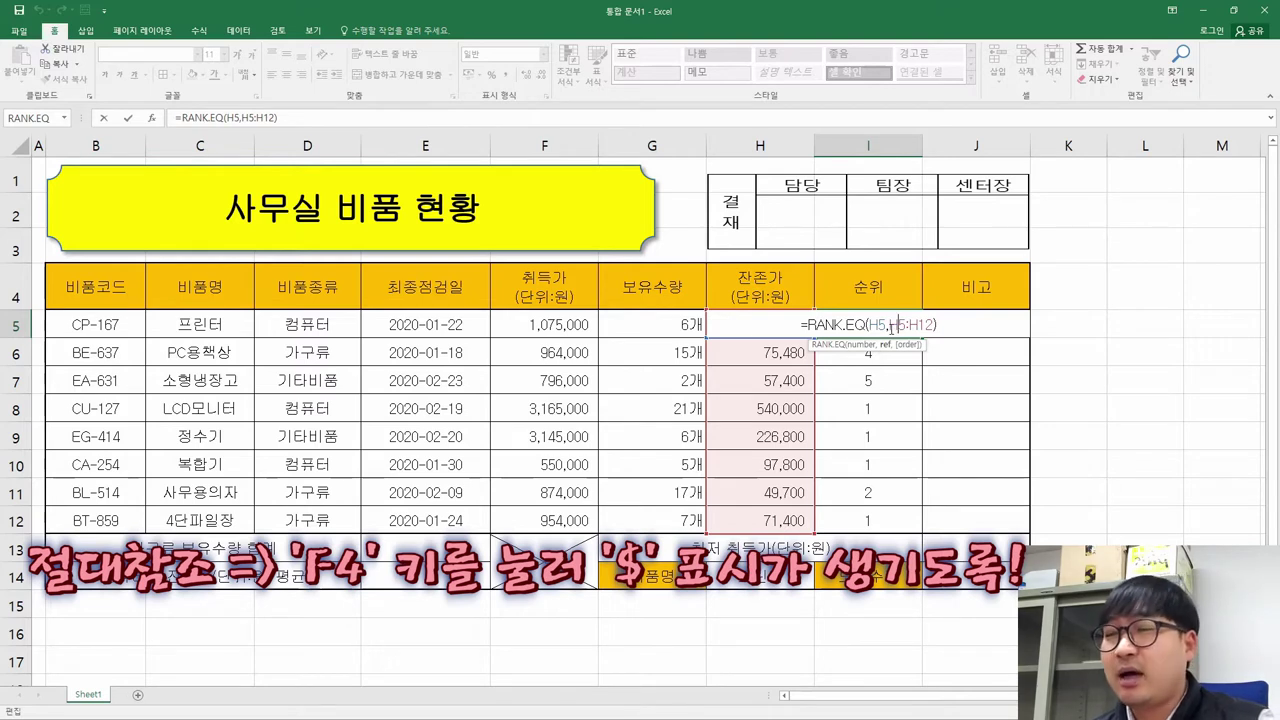
key("F4")
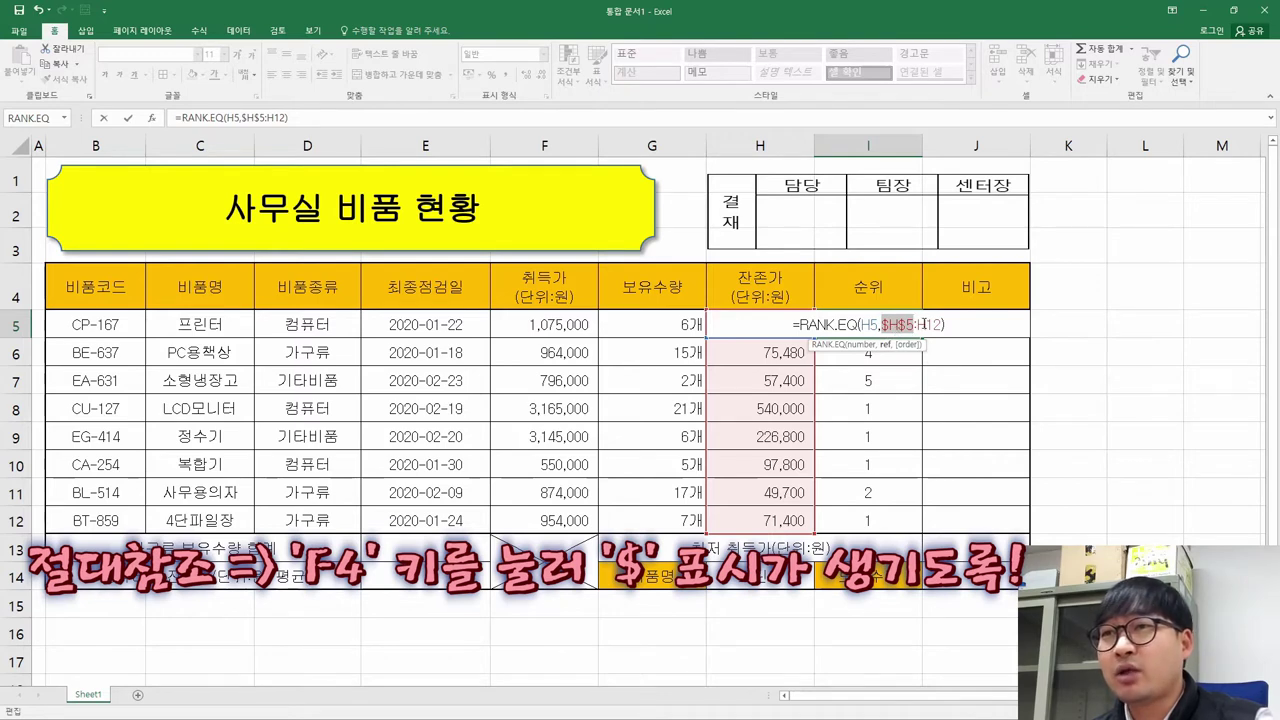
left_click(926, 325)
key("F4")
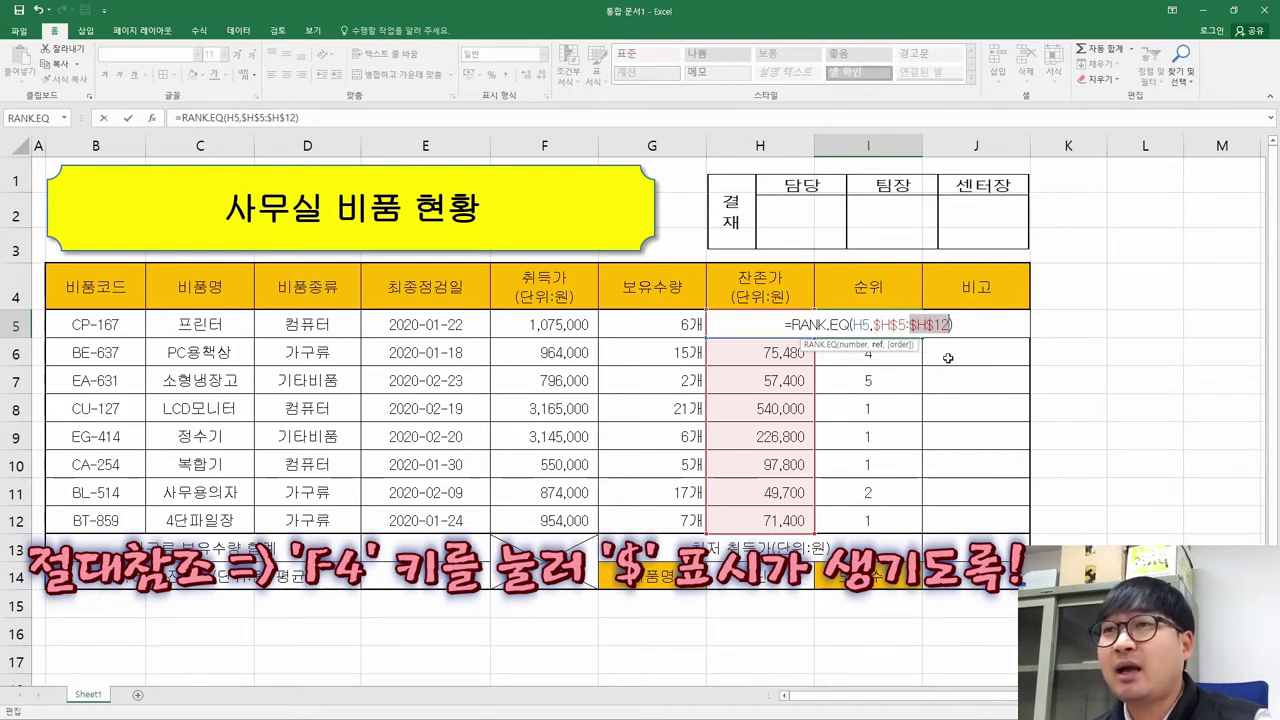
key("Return")
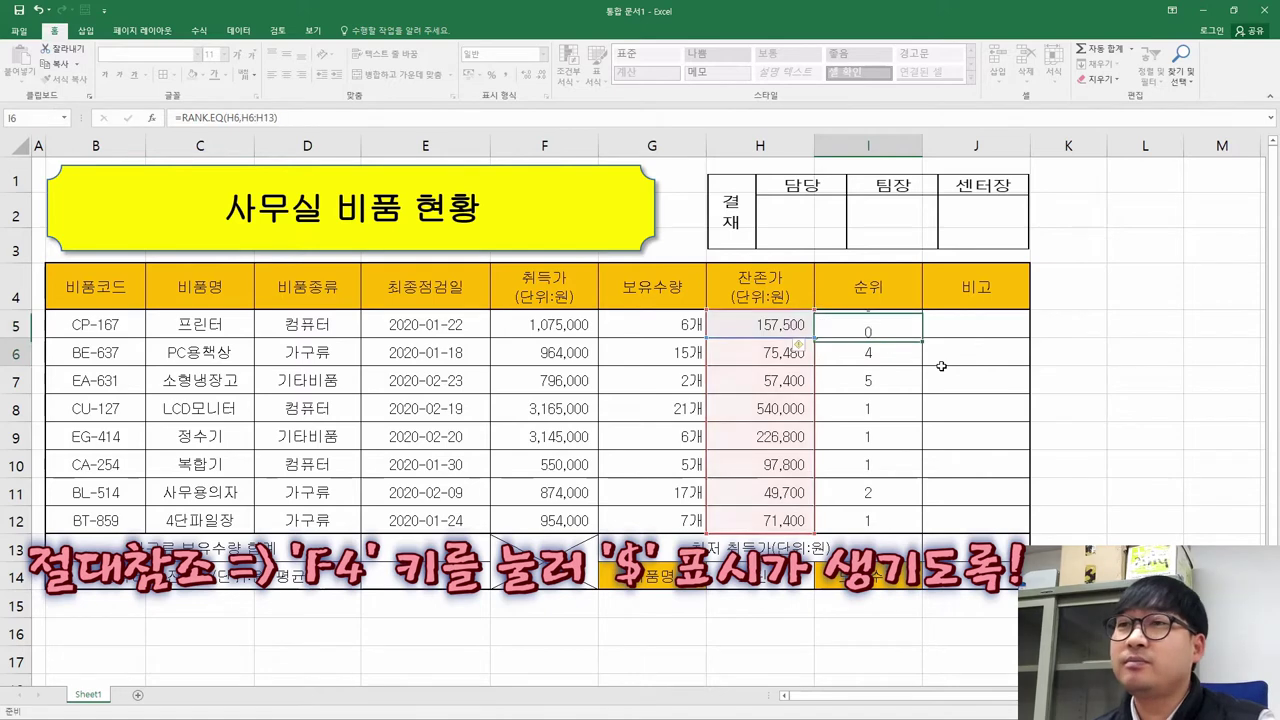
Check the formula in I5, copy the cell and paste only its formula into I6:I12.
double_click(856, 326)
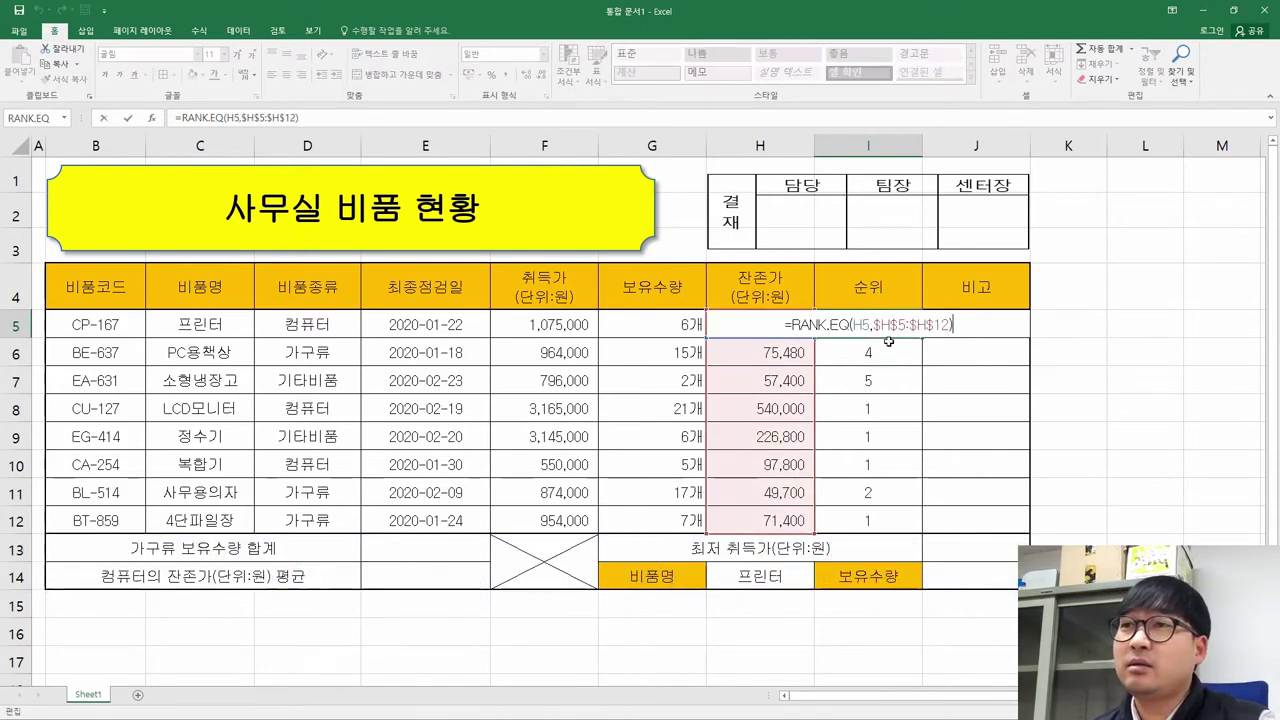
key("Escape")
right_click(889, 326)
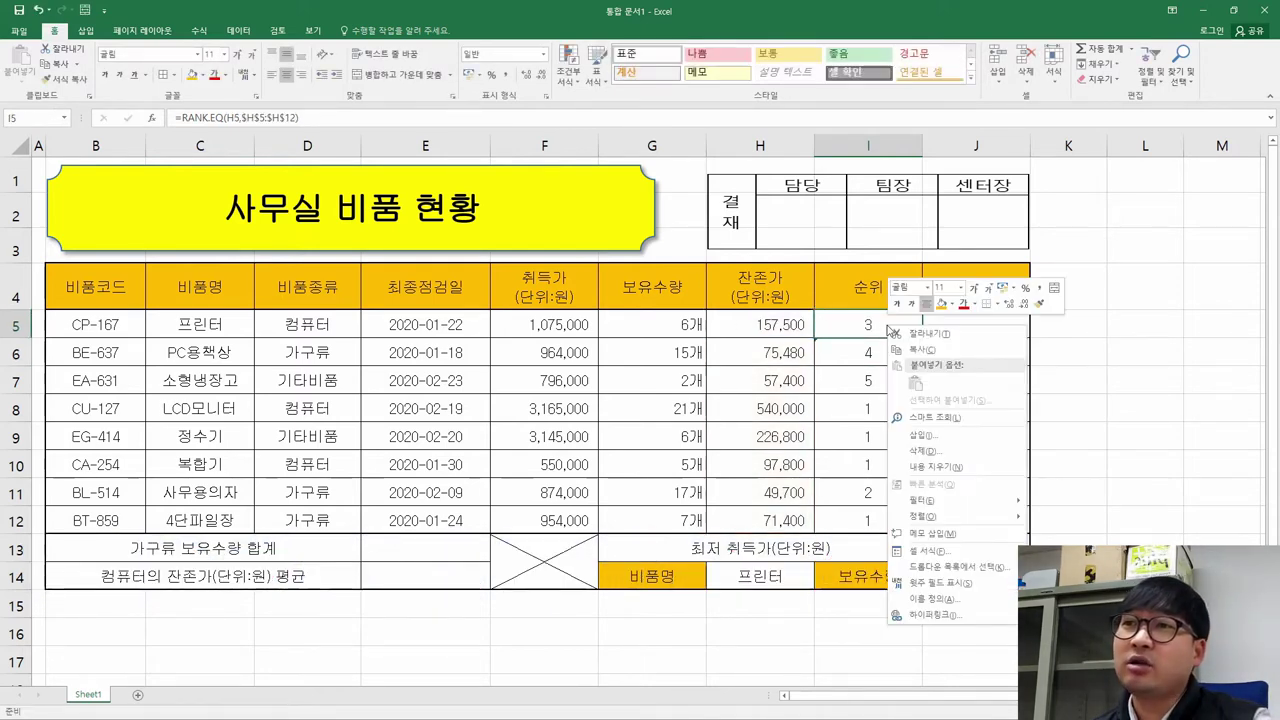
left_click(936, 354)
left_click_drag(900, 350, 897, 521)
right_click(877, 383)
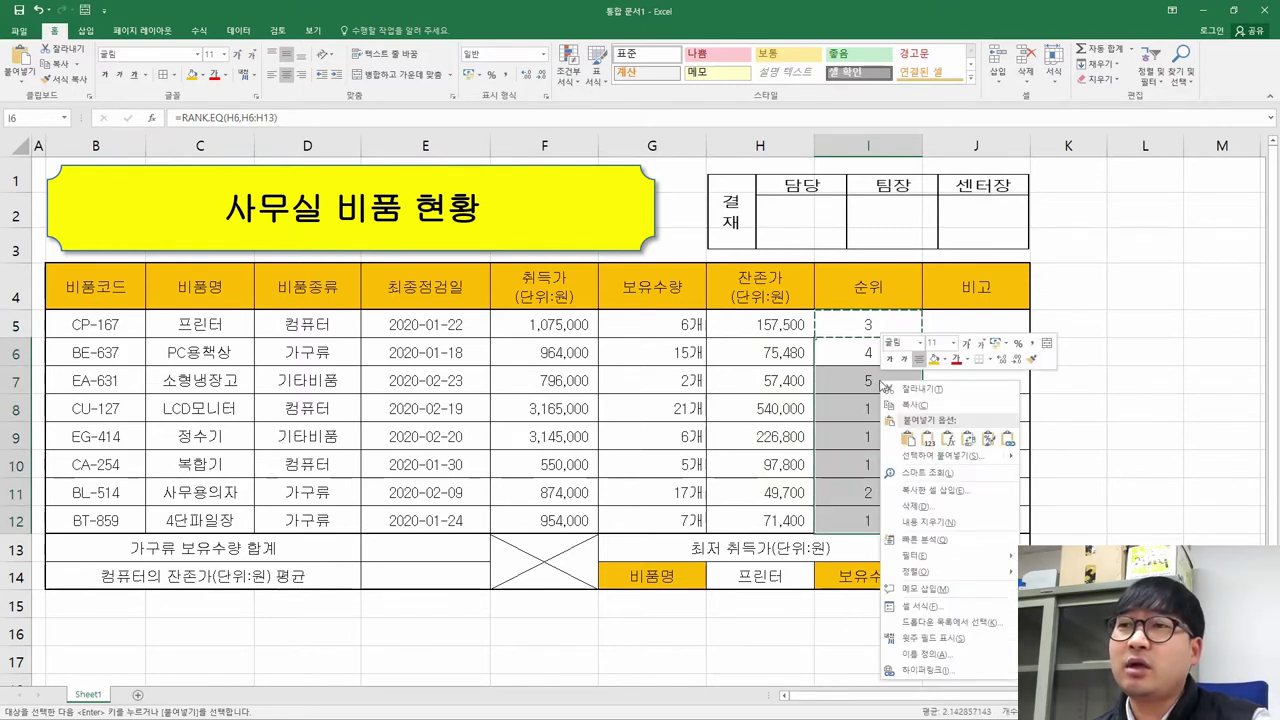
left_click(948, 438)
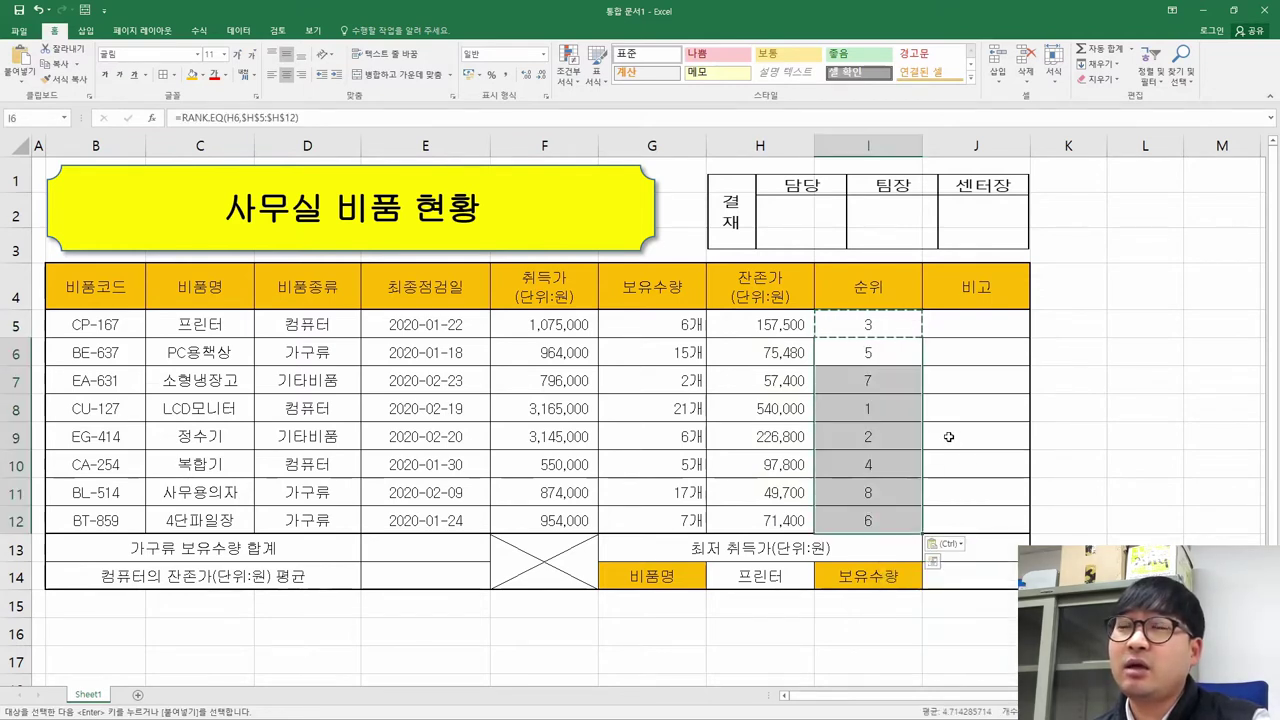
Verify the Number reference and absolute ranking range in each 순위 formula from I5 to I12.
left_click(892, 525)
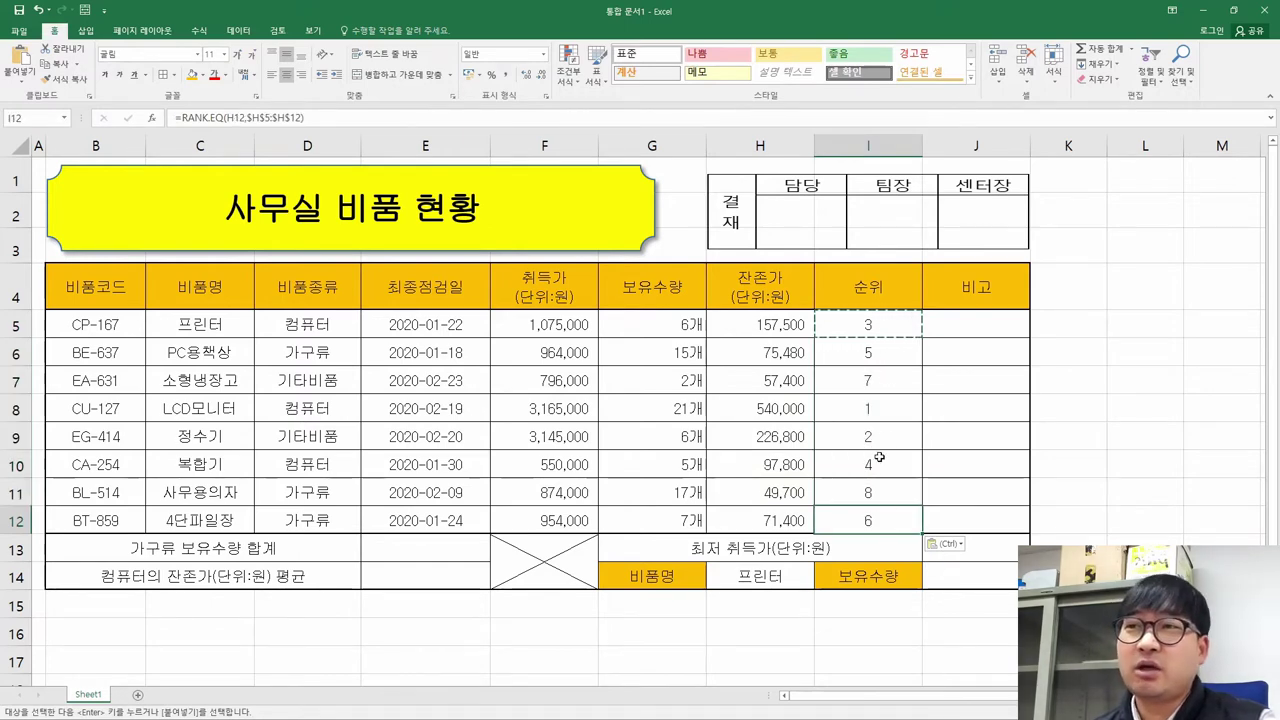
double_click(890, 358)
key("Escape")
double_click(889, 378)
key("Escape")
double_click(894, 407)
key("Escape")
double_click(892, 437)
key("Escape")
double_click(890, 464)
key("Escape")
double_click(890, 492)
key("Escape")
double_click(890, 520)
key("Escape")
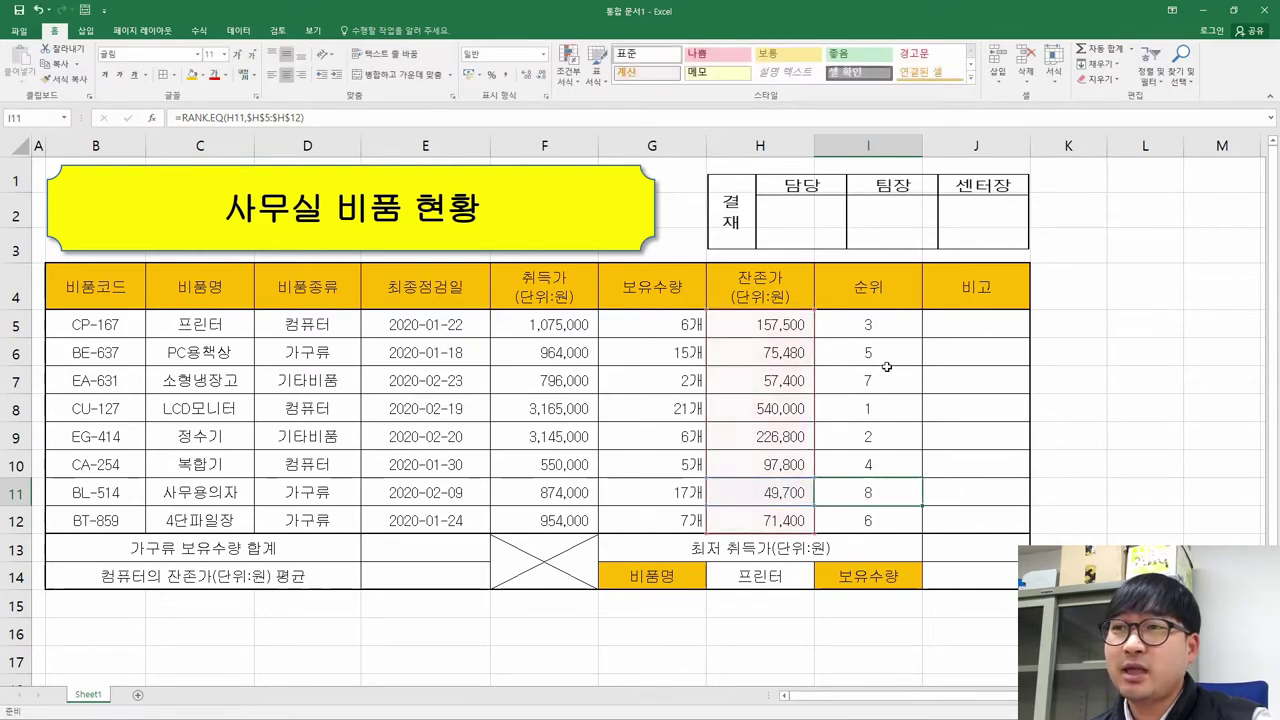
double_click(890, 330)
key("Escape")
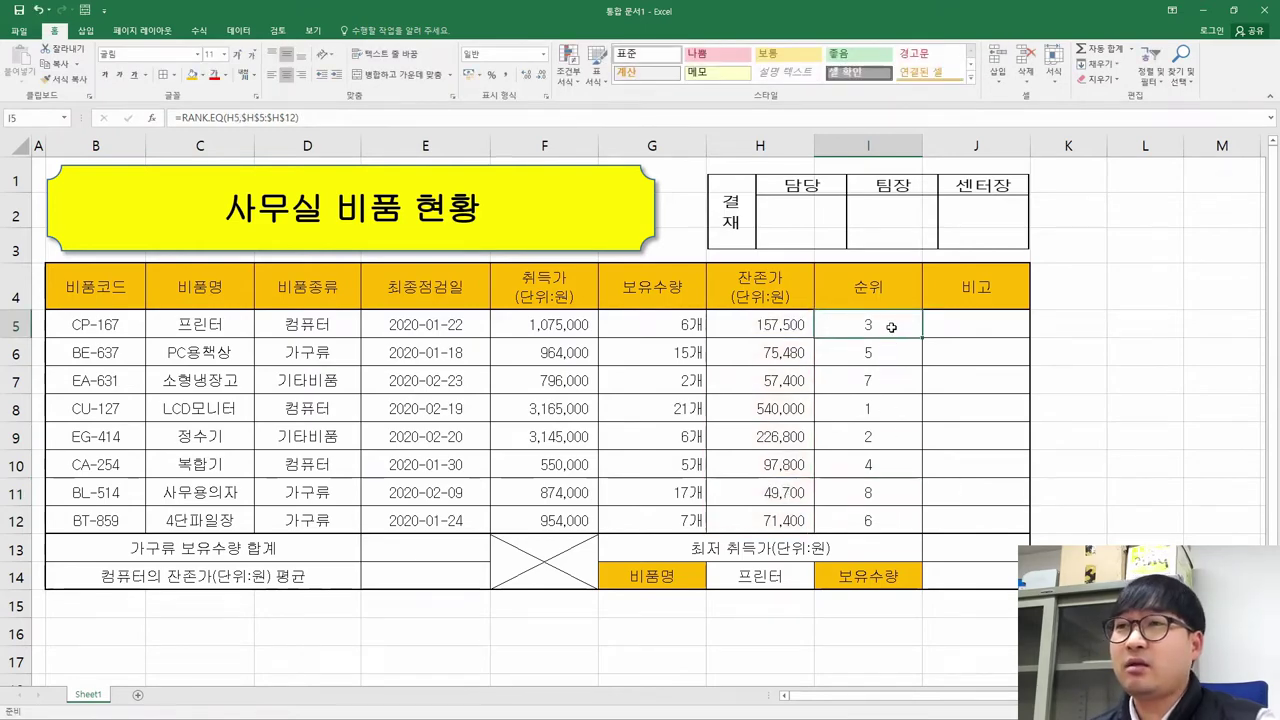
Switch to GE12-12C.pdf and review task (1) for 순위, focusing on the '위' suffix, the & operator and the contrasting '개' cell format.
key("alt+Tab")
left_click_drag(409, 268, 757, 268)
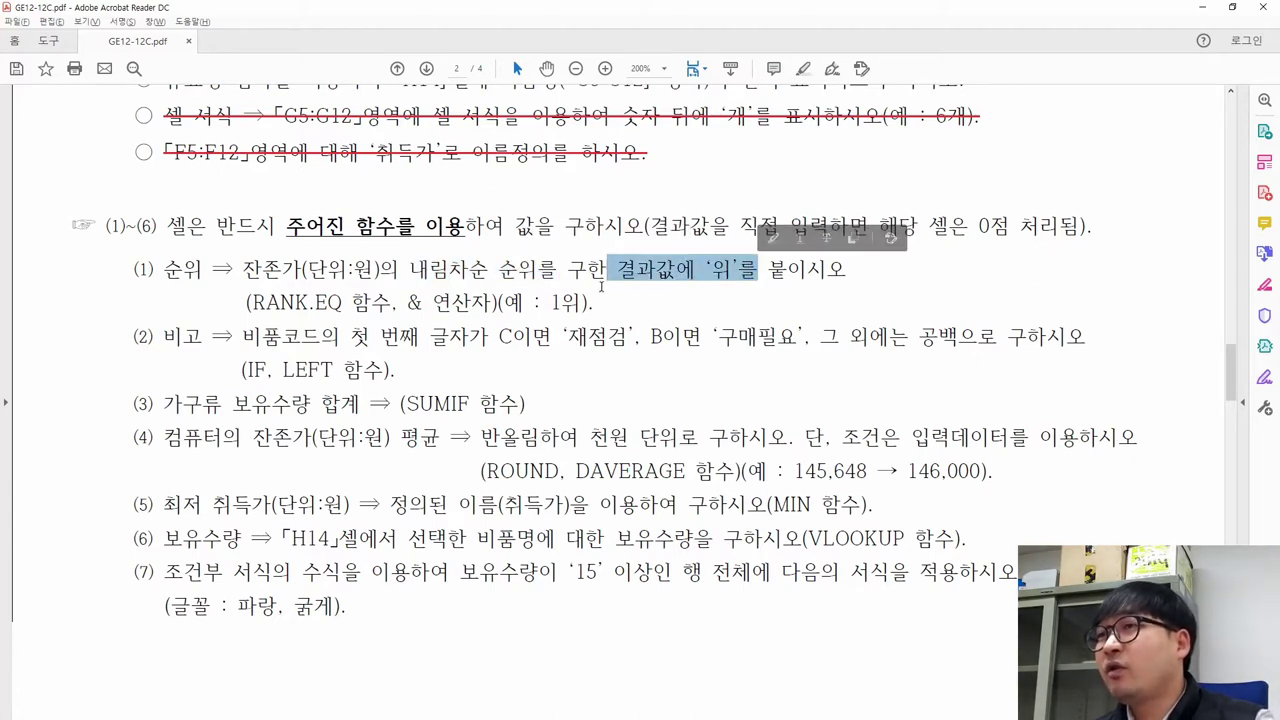
scroll(600, 286, "up", 3)
left_click(434, 271)
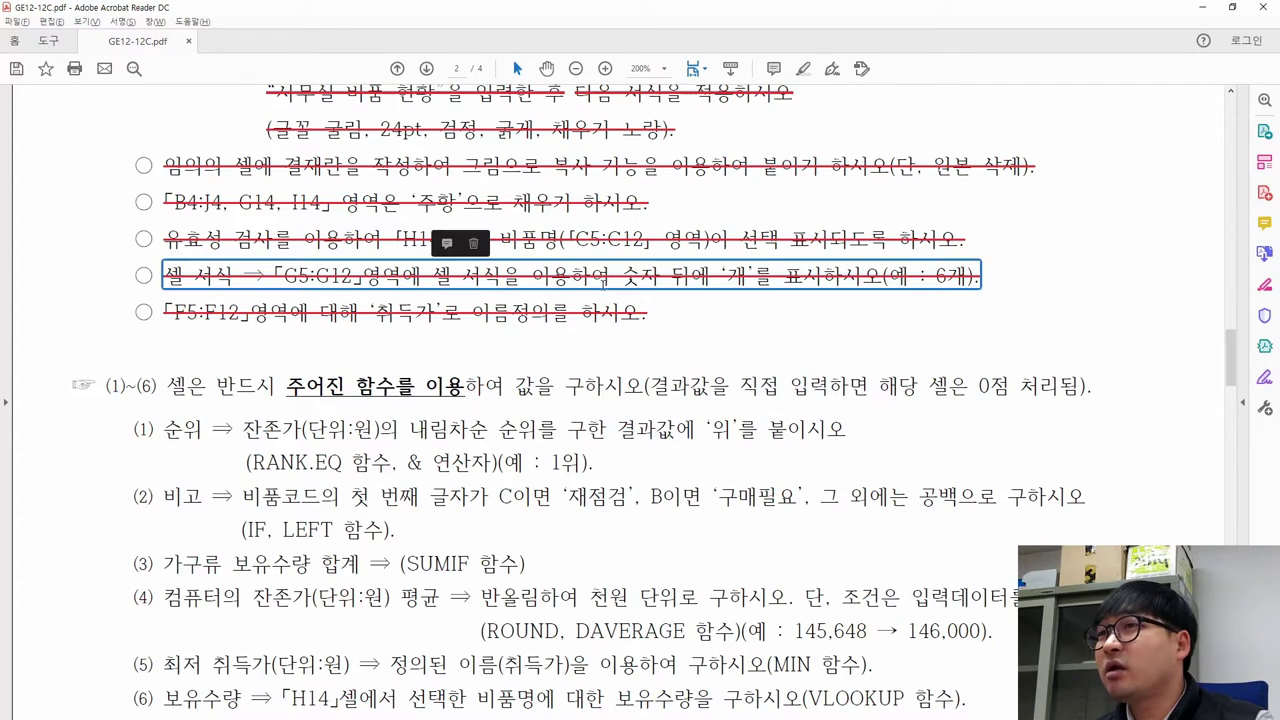
left_click(750, 278)
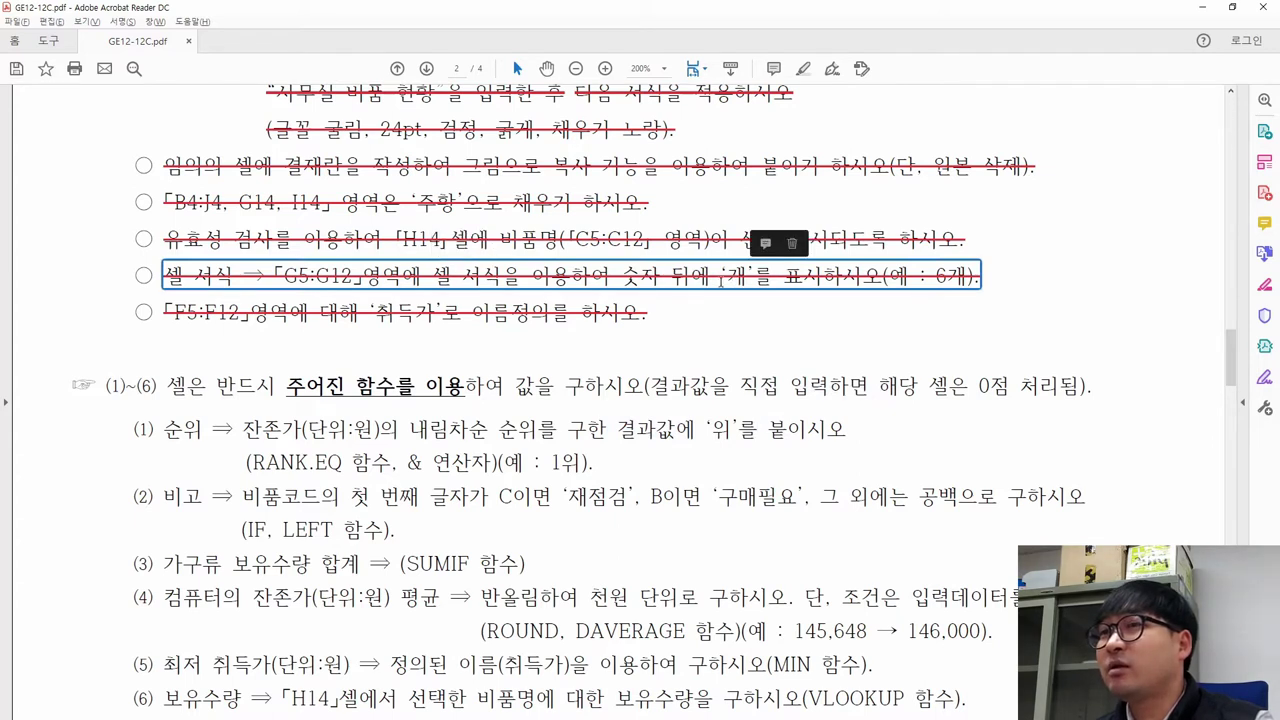
left_click(632, 428)
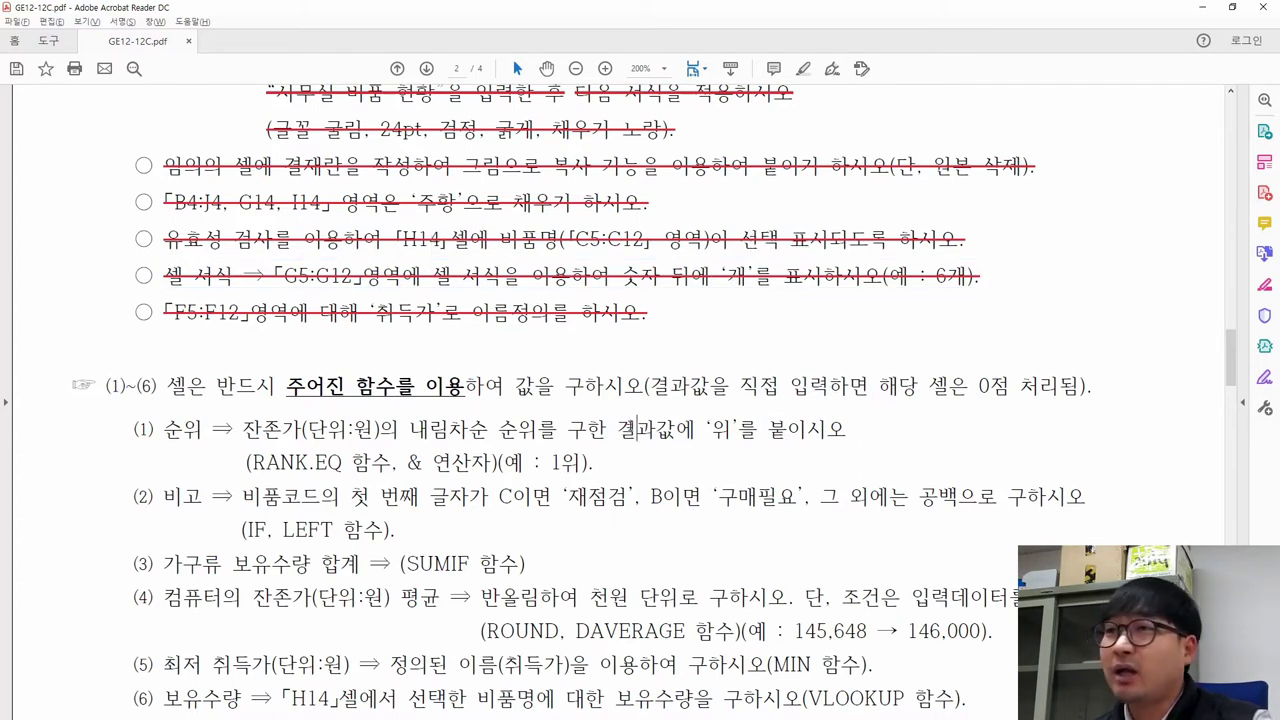
scroll(585, 441, "down", 3)
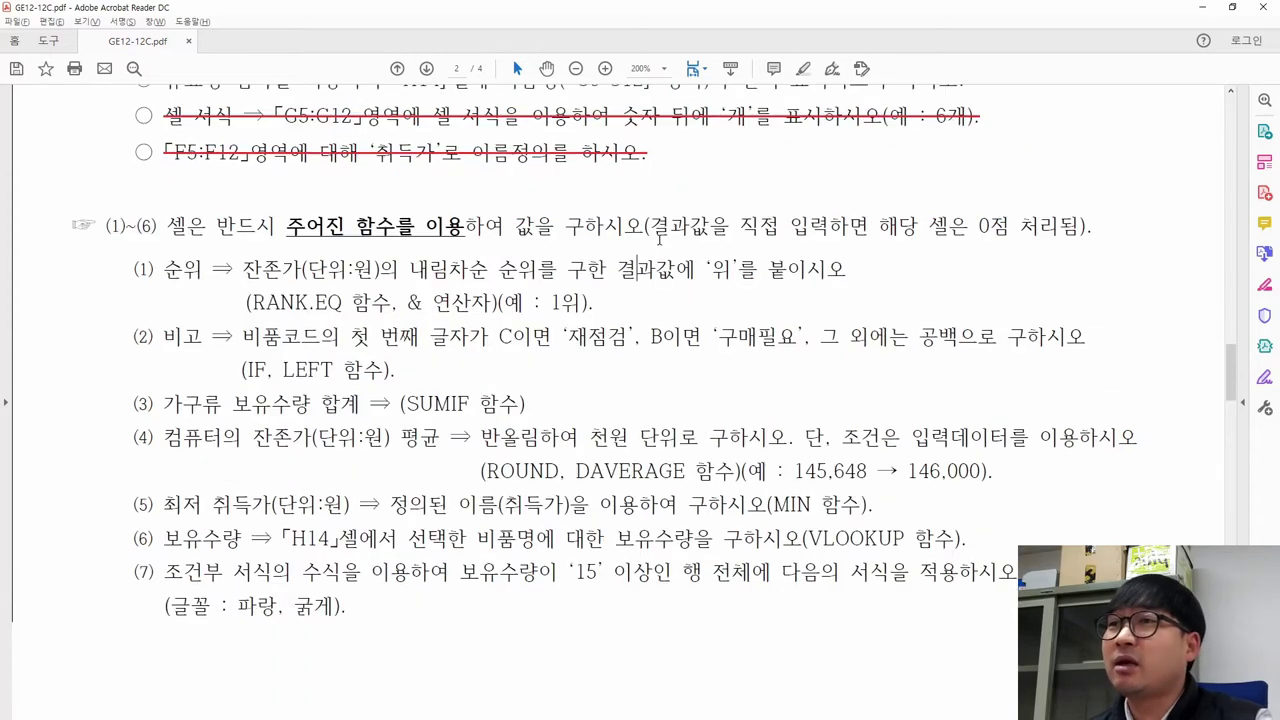
left_click_drag(403, 301, 492, 303)
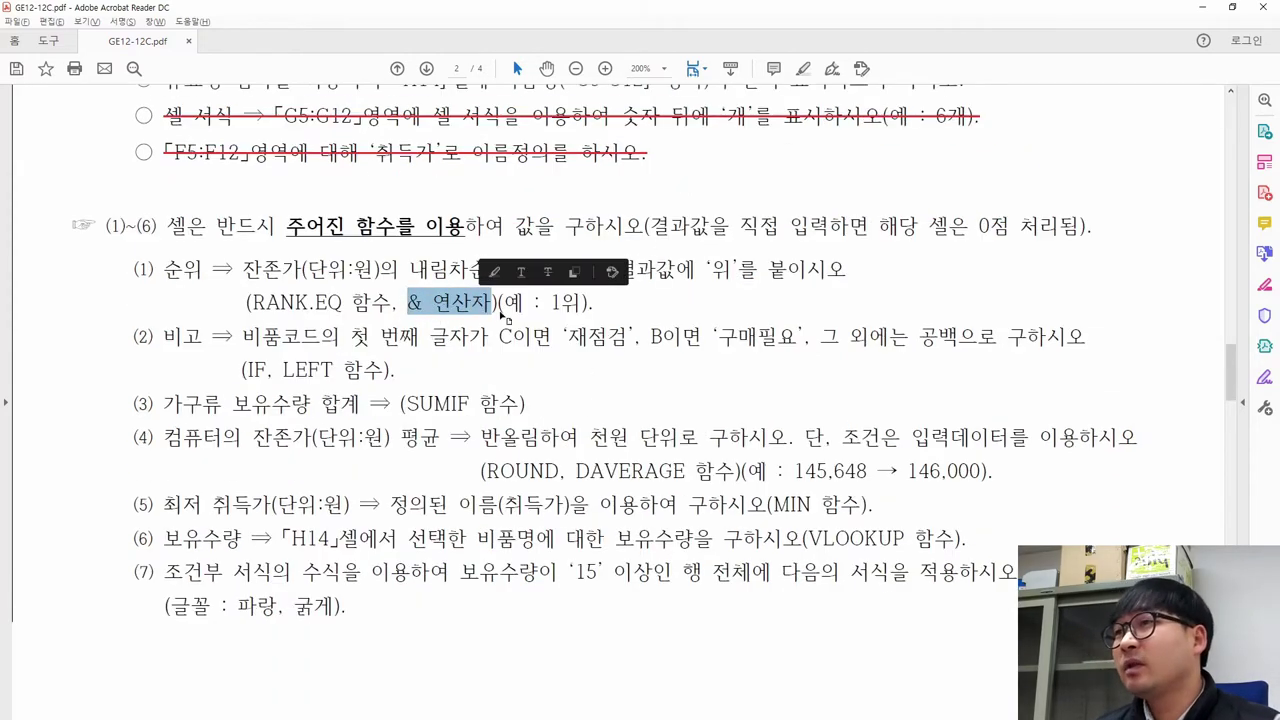
left_click_drag(705, 271, 735, 280)
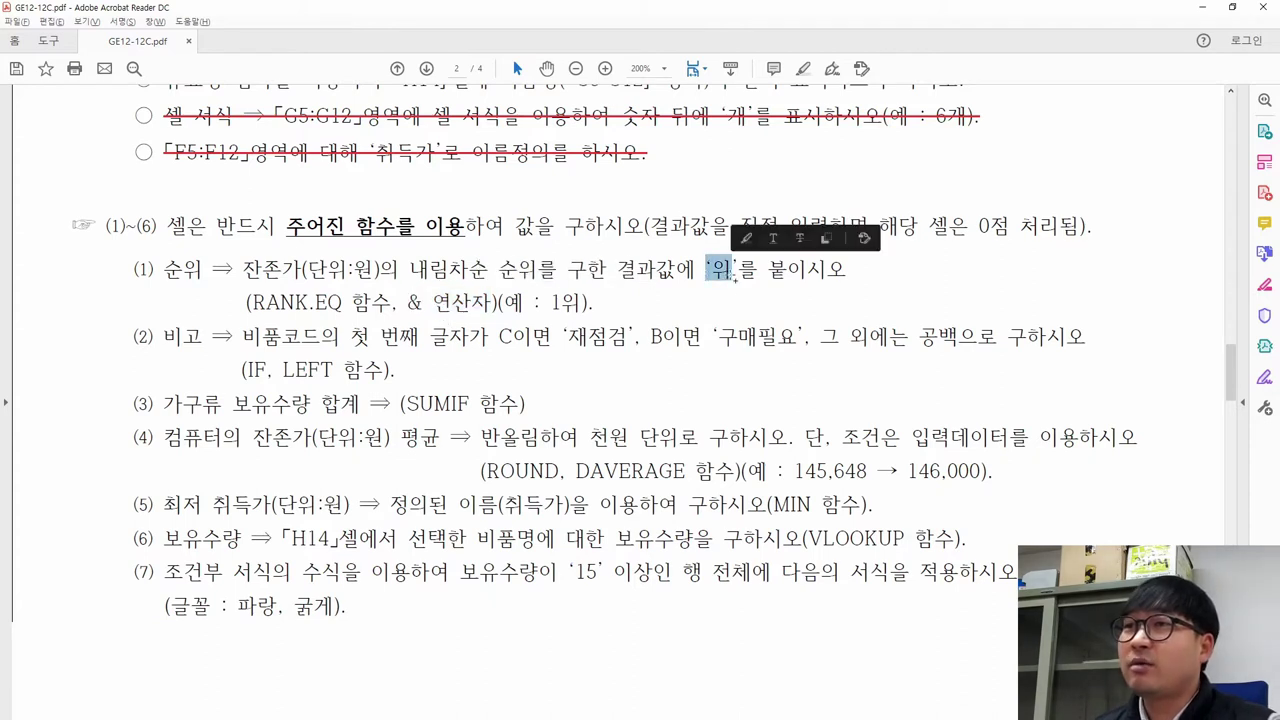
left_click_drag(543, 301, 584, 303)
left_click(555, 308)
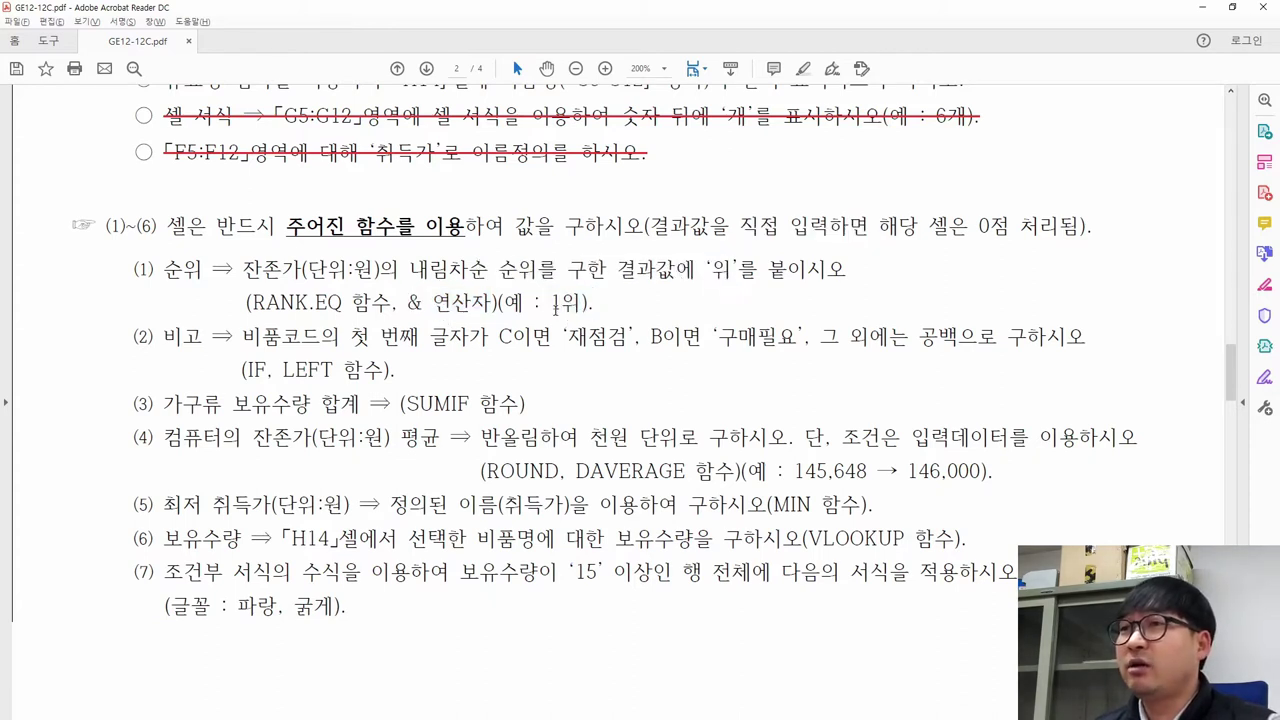
left_click_drag(404, 303, 490, 306)
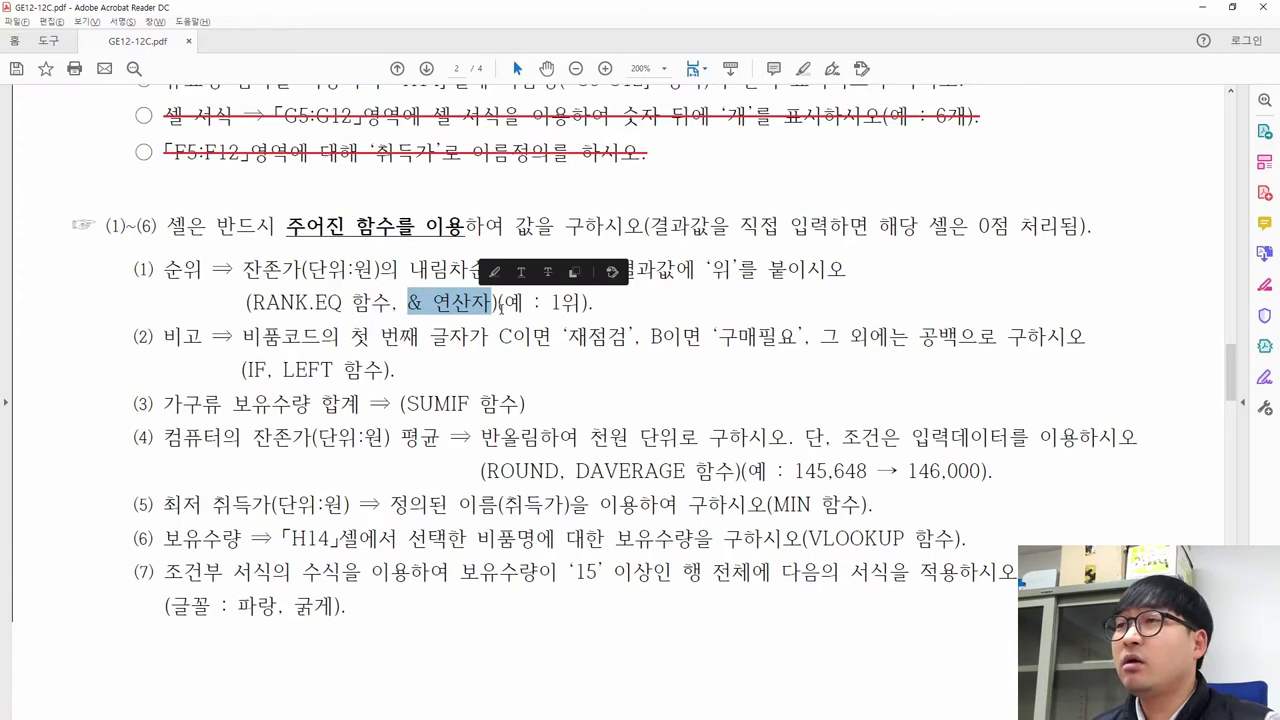
key("alt+Tab")
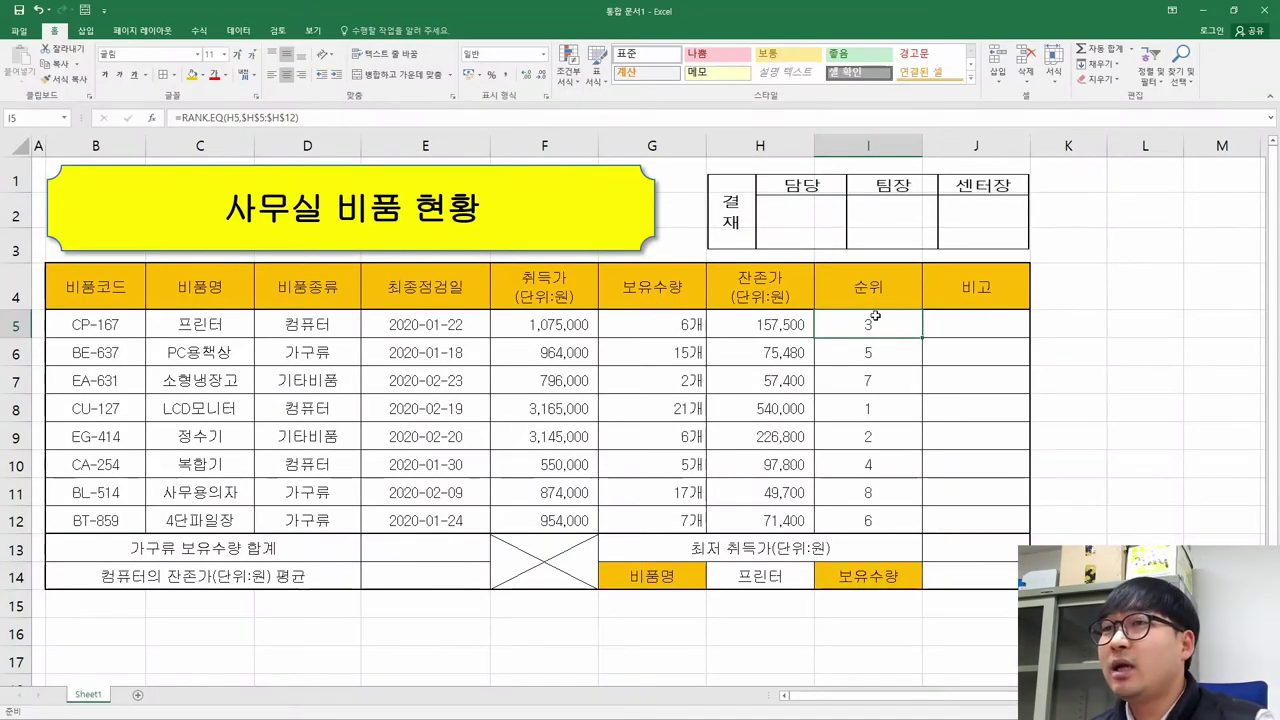
left_click(883, 353)
left_click(880, 327)
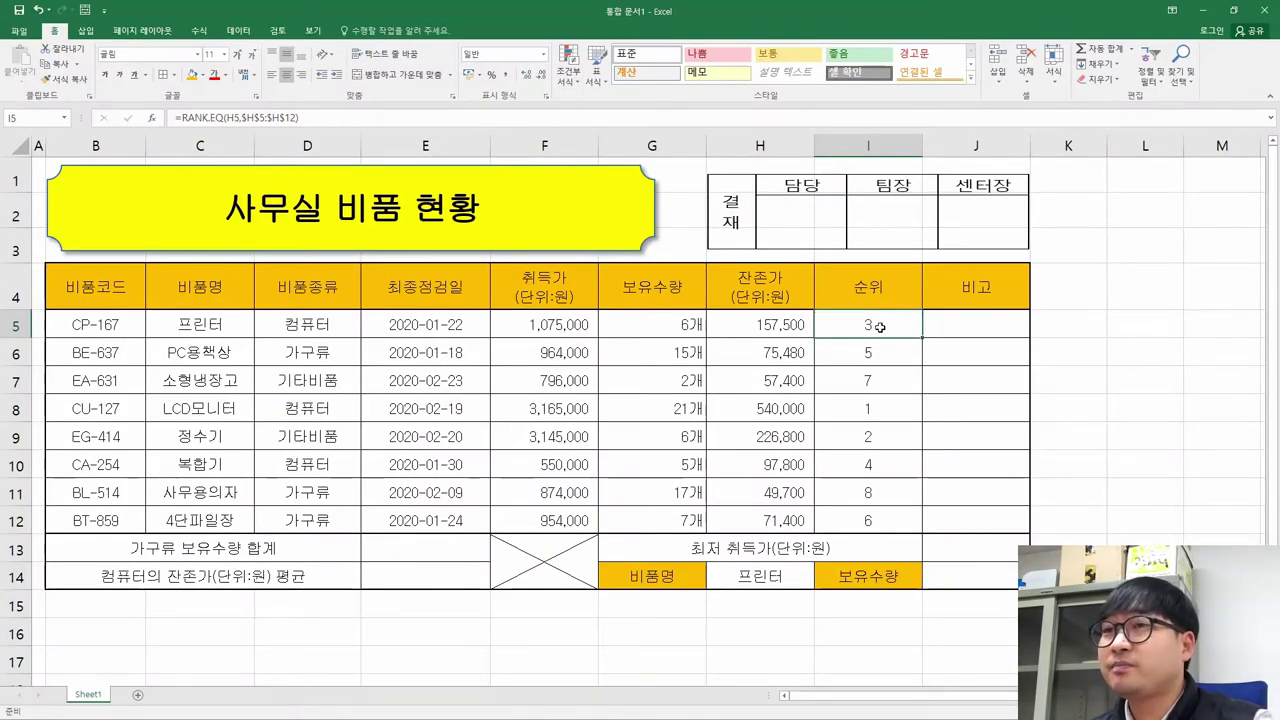
double_click(890, 324)
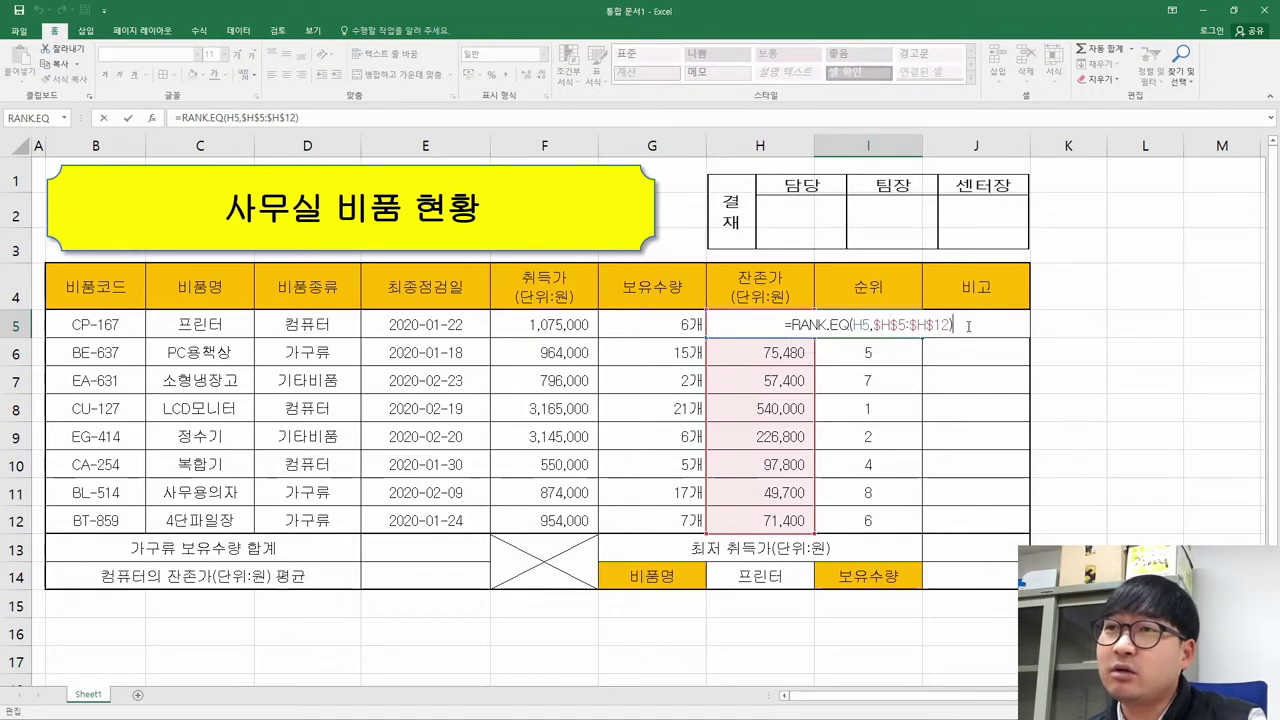
key("Escape")
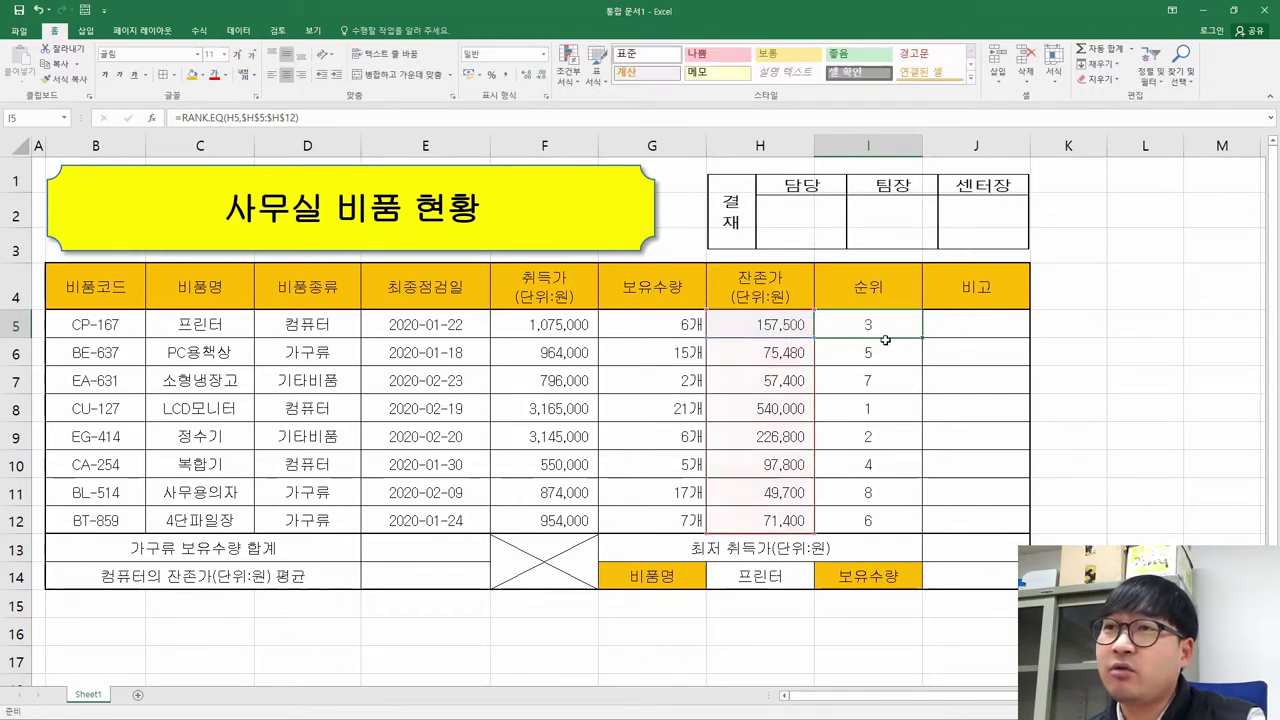
Append the text 개 to the I5 rank formula, giving =RANK.EQ(H5,$H$5:$H$12)&"개".
left_click(318, 119)
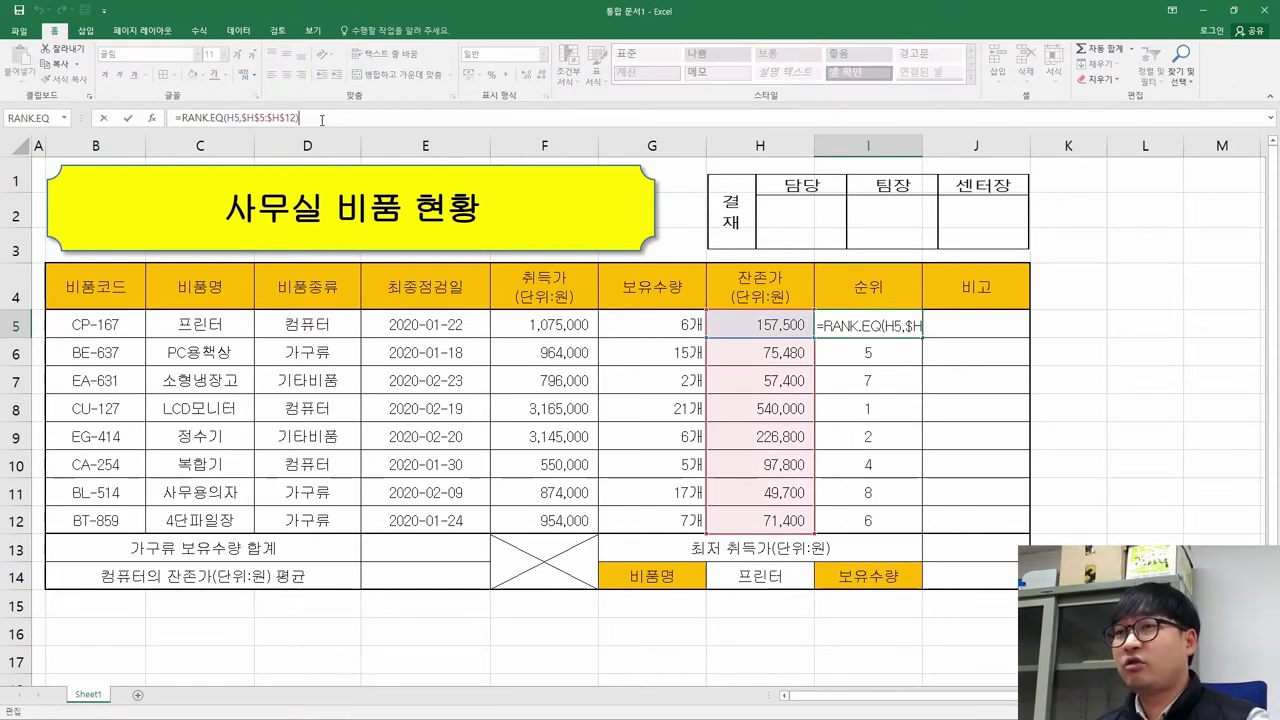
left_click(321, 119)
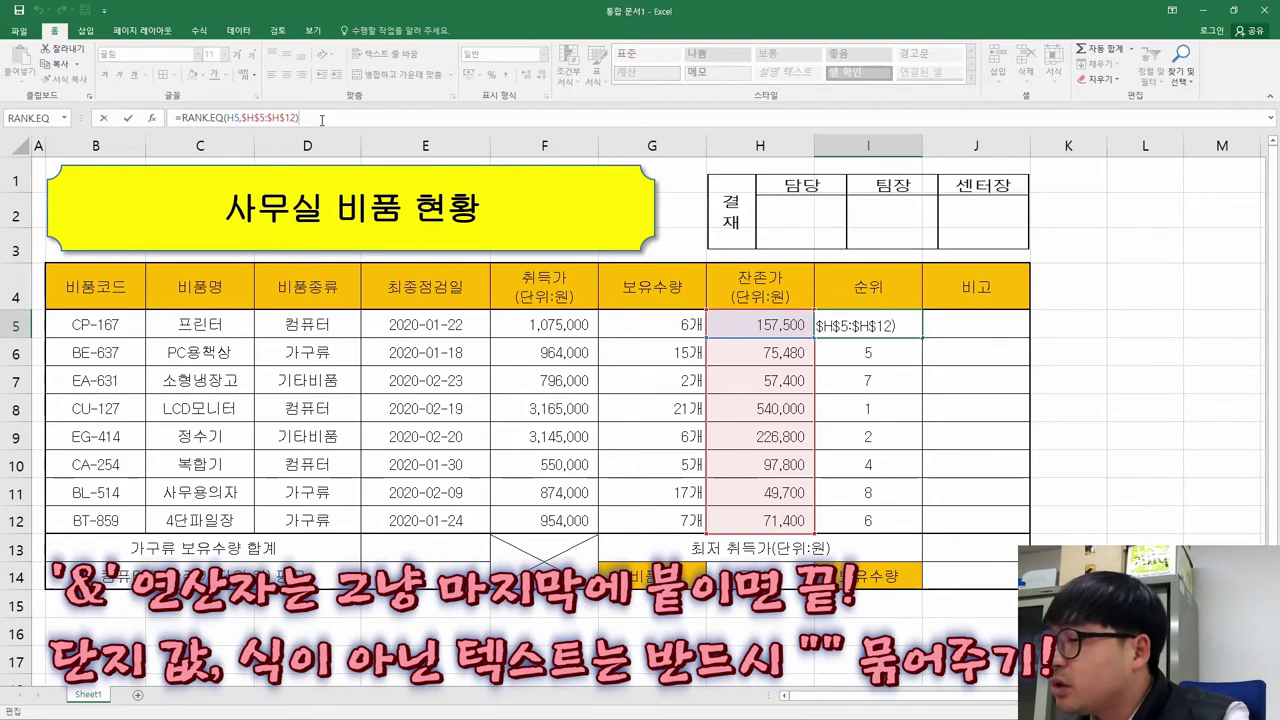
type("&")
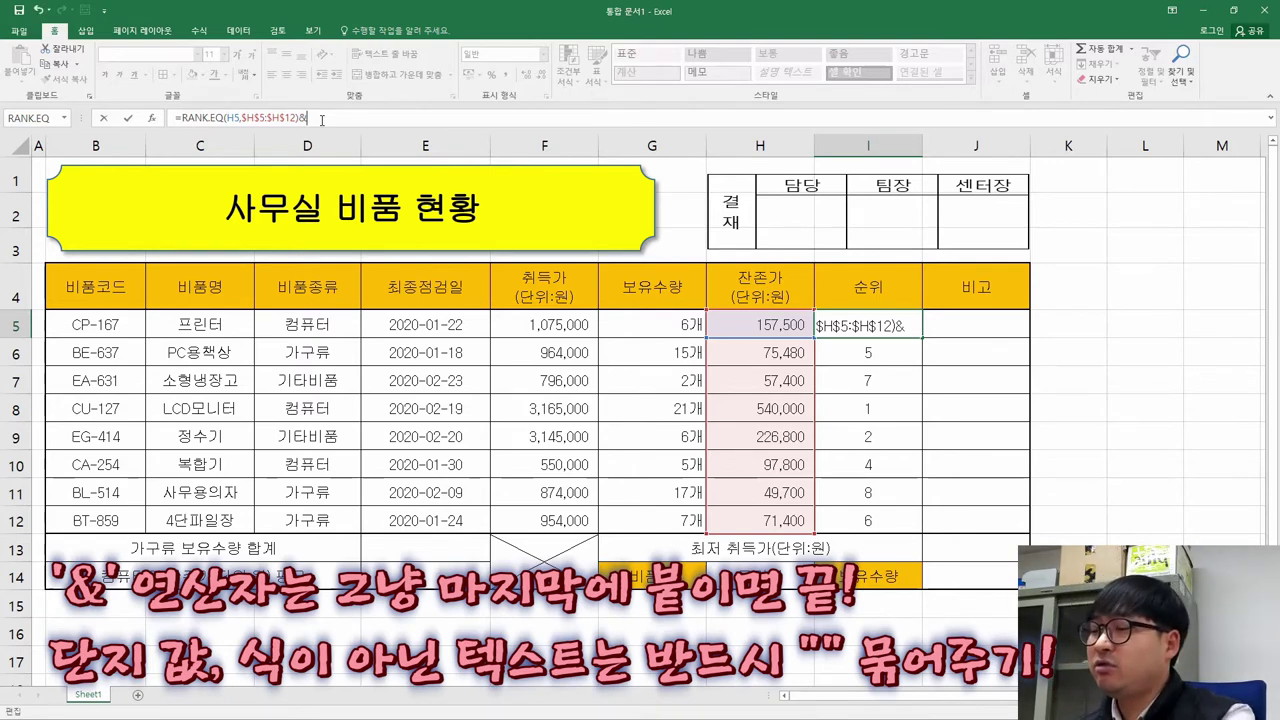
type("ro")
key("BackSpace")
key("BackSpace")
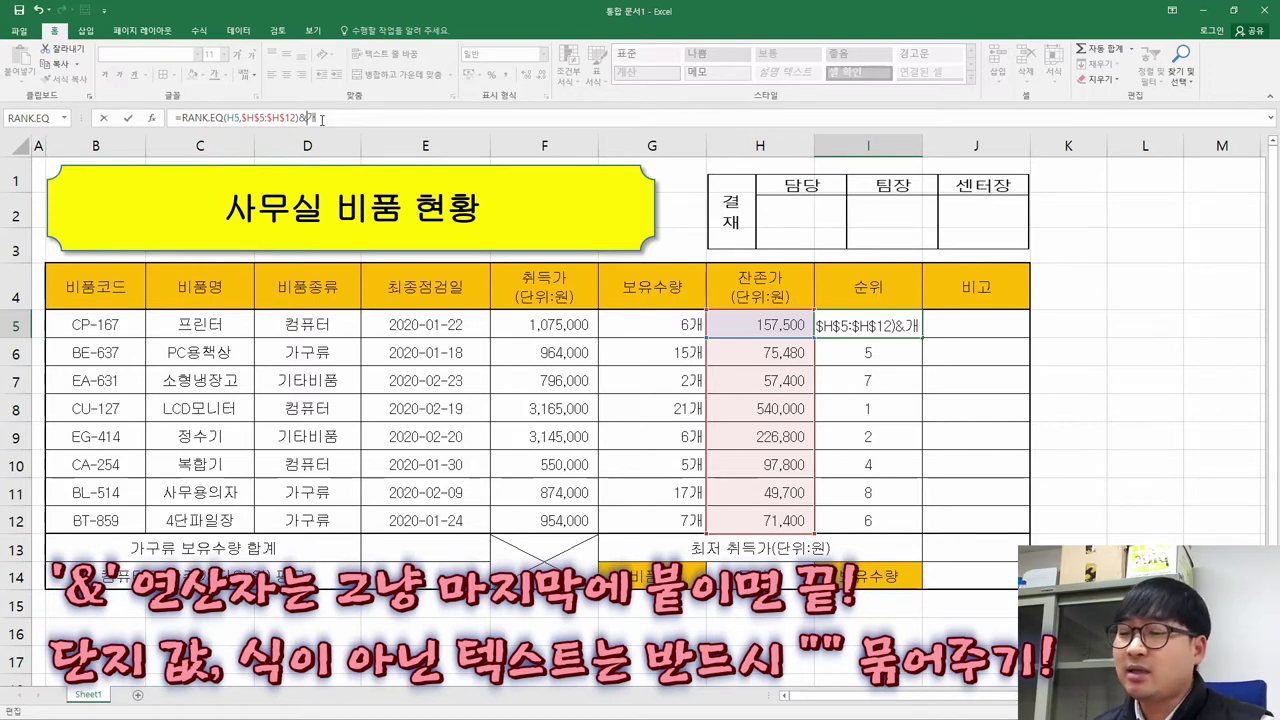
key("Left")
type("\"")
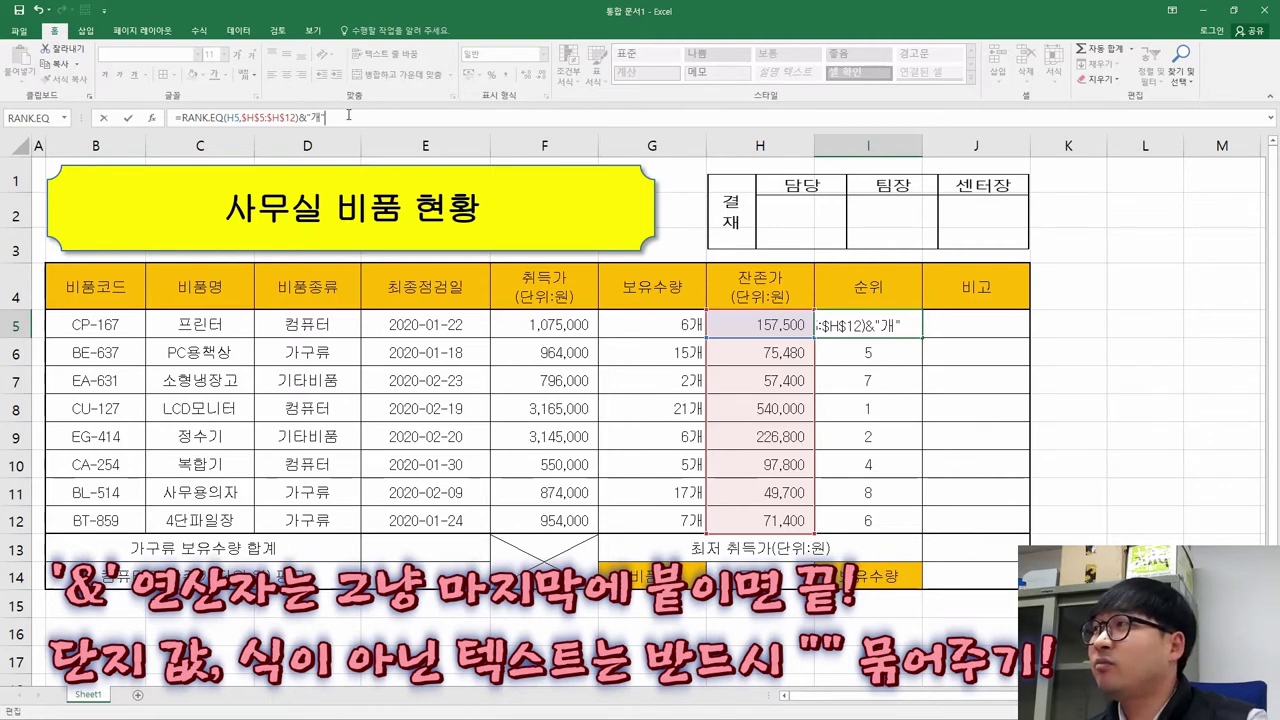
key("Return")
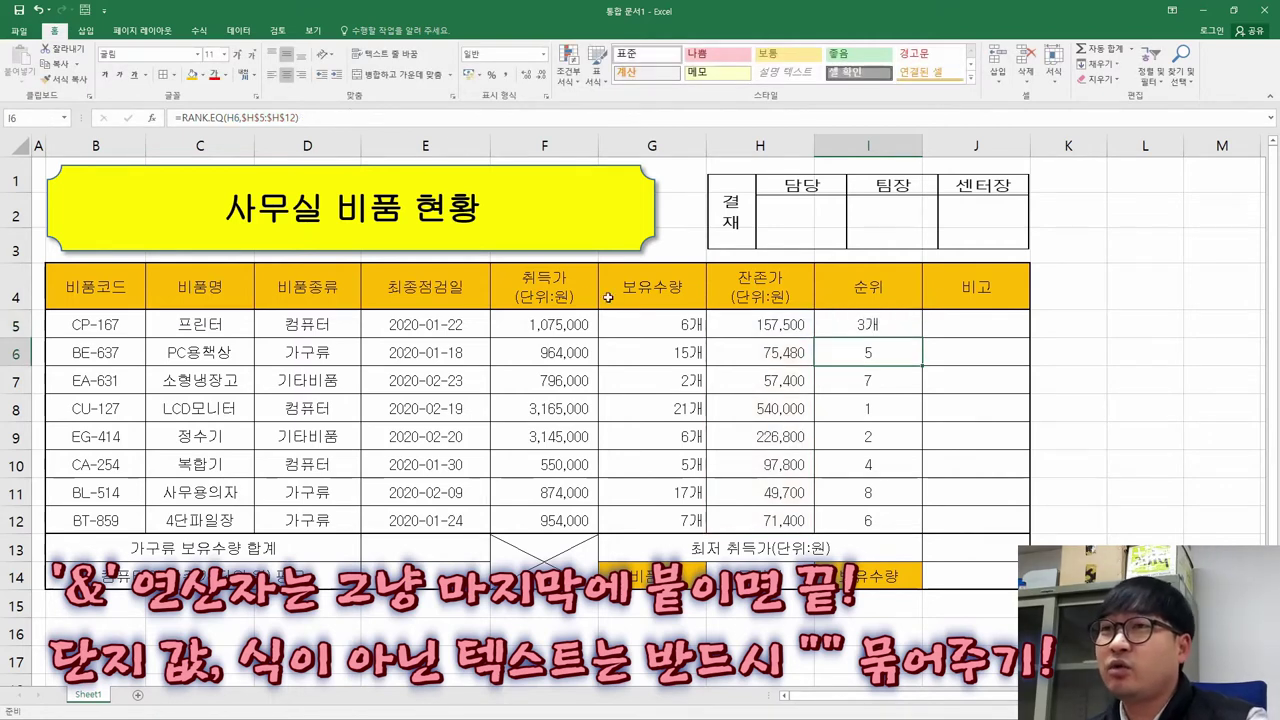
Clear the previous rank formulas from I6:I12.
left_click(880, 326)
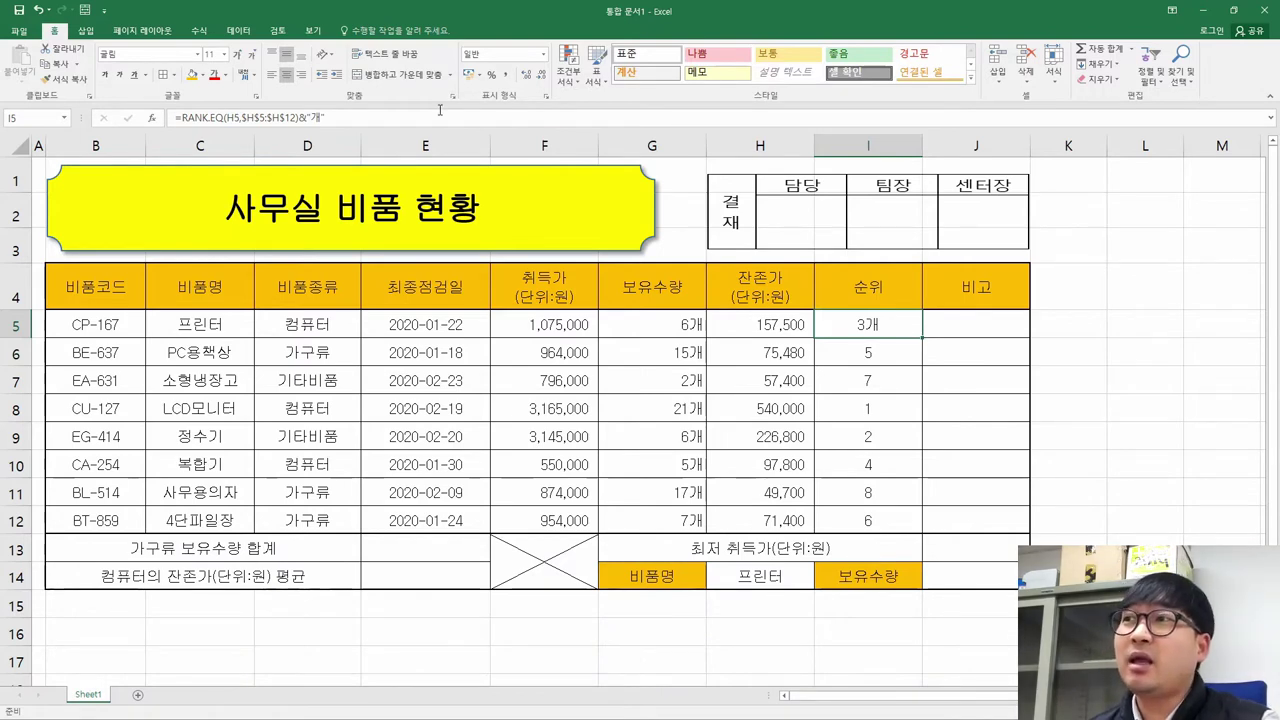
right_click(884, 325)
left_click(887, 352)
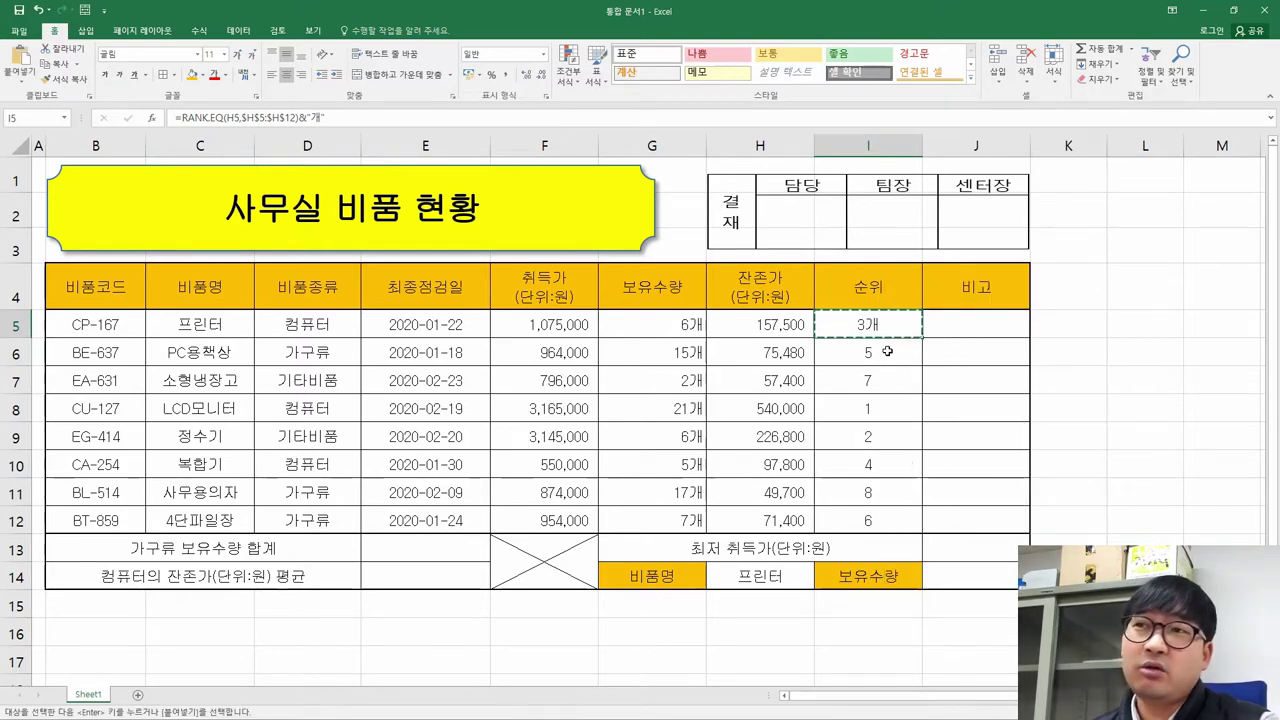
left_click_drag(887, 352, 876, 514)
key("Delete")
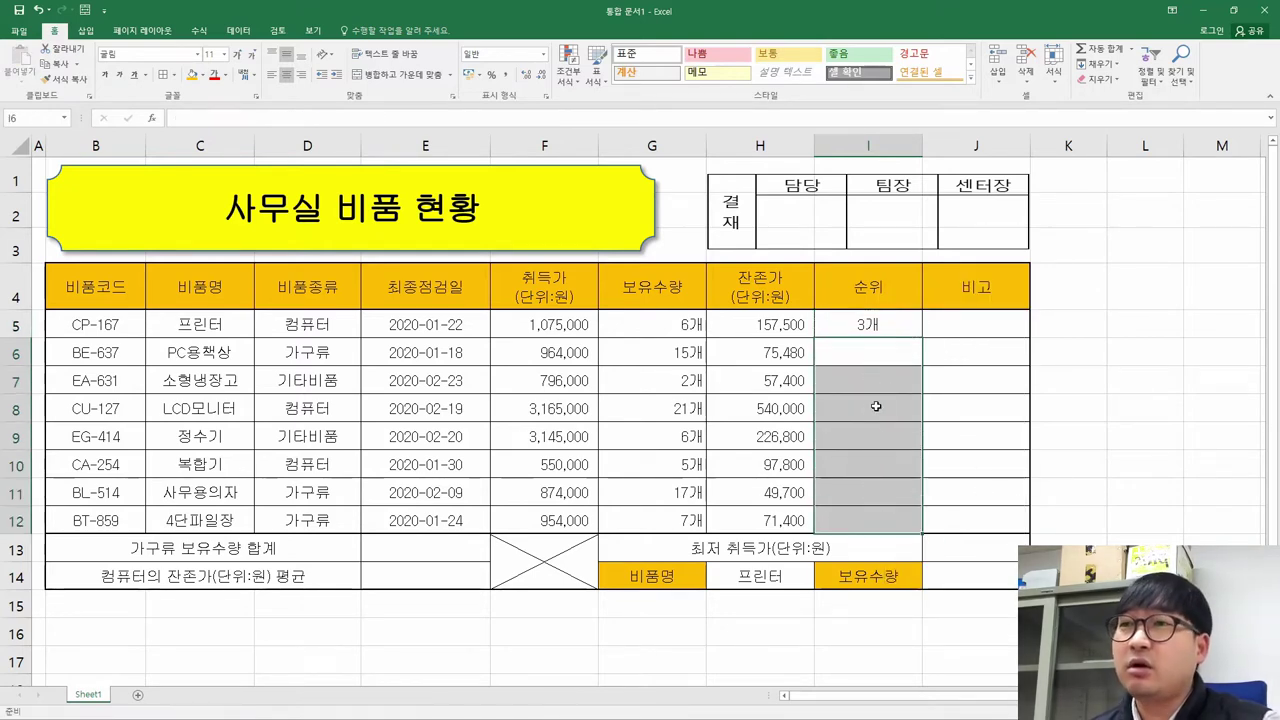
Check the formula in I5, copy the cell and paste only its formula with the 개 suffix into I6:I12.
left_click(891, 326)
key("F2")
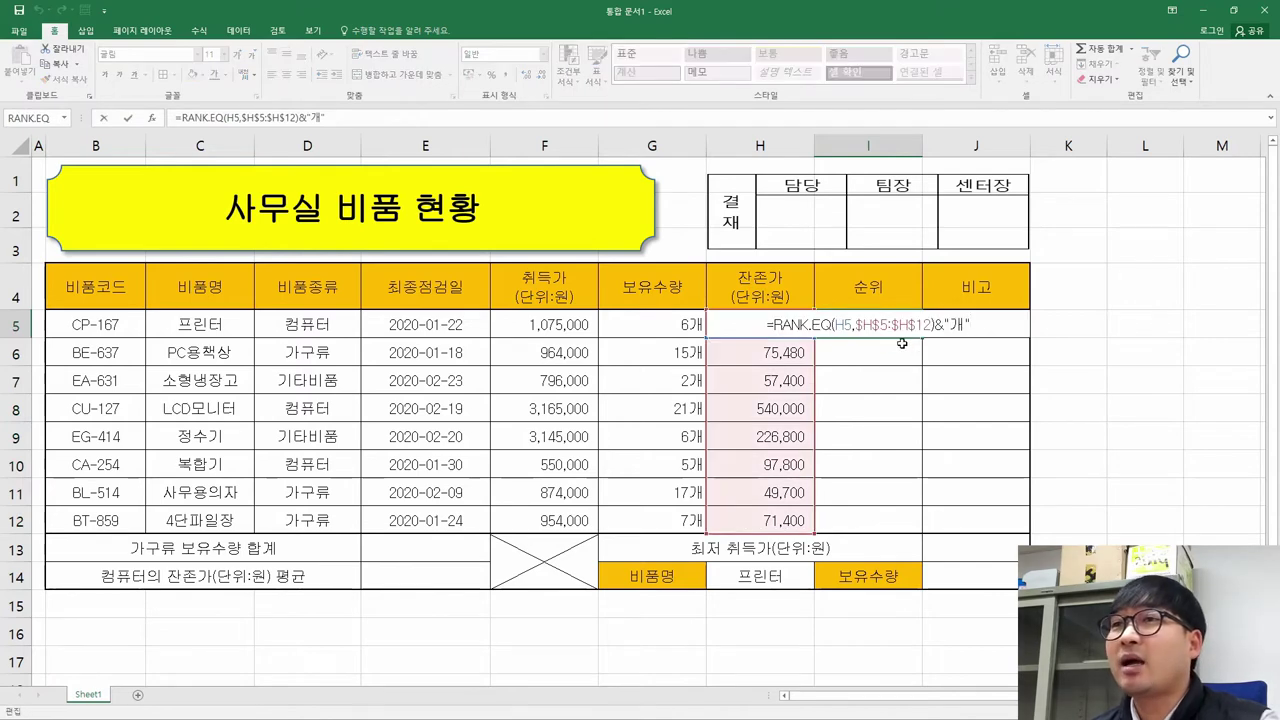
key("ctrl+Return")
key("ctrl+c")
left_click_drag(895, 348, 871, 518)
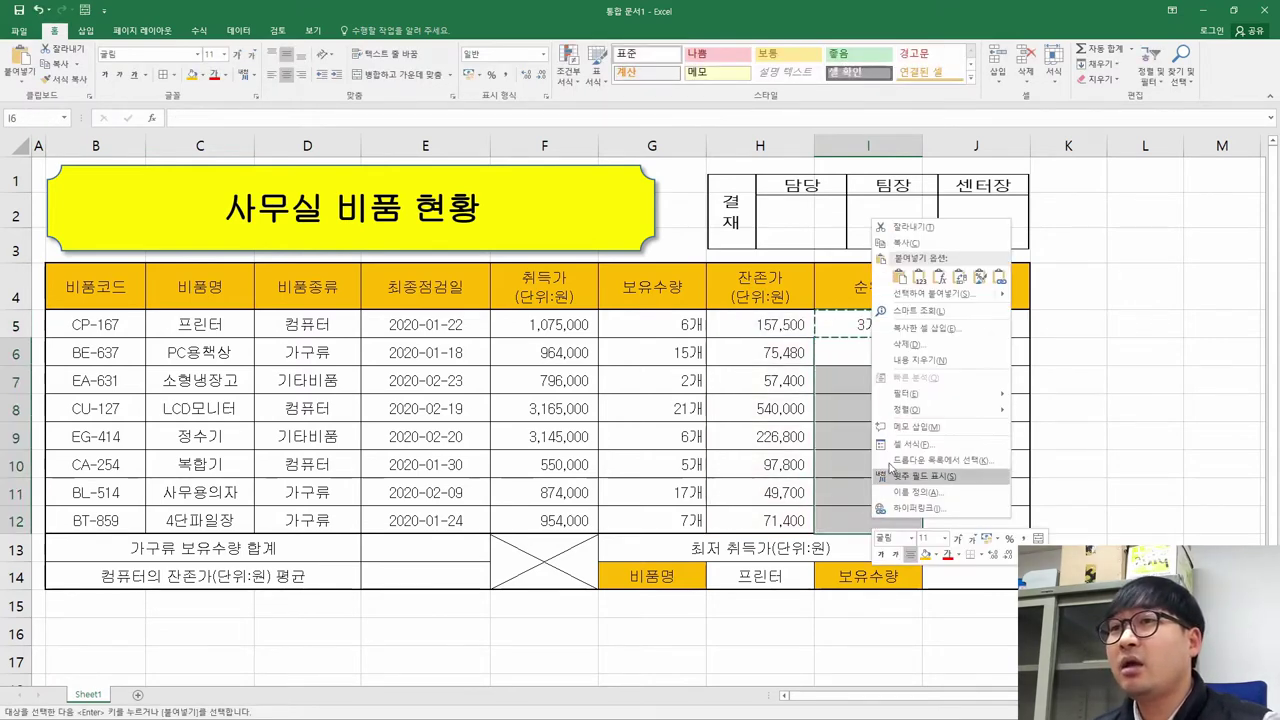
left_click(939, 277)
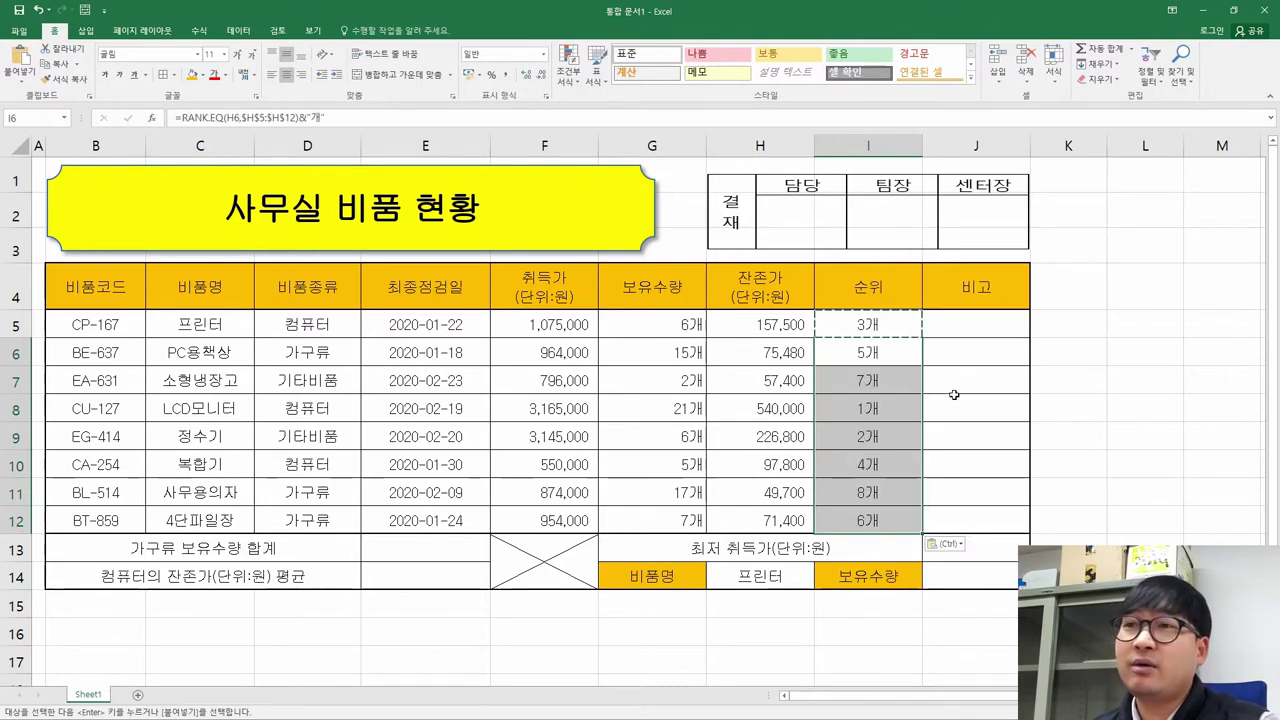
left_click(970, 332)
key("Escape")
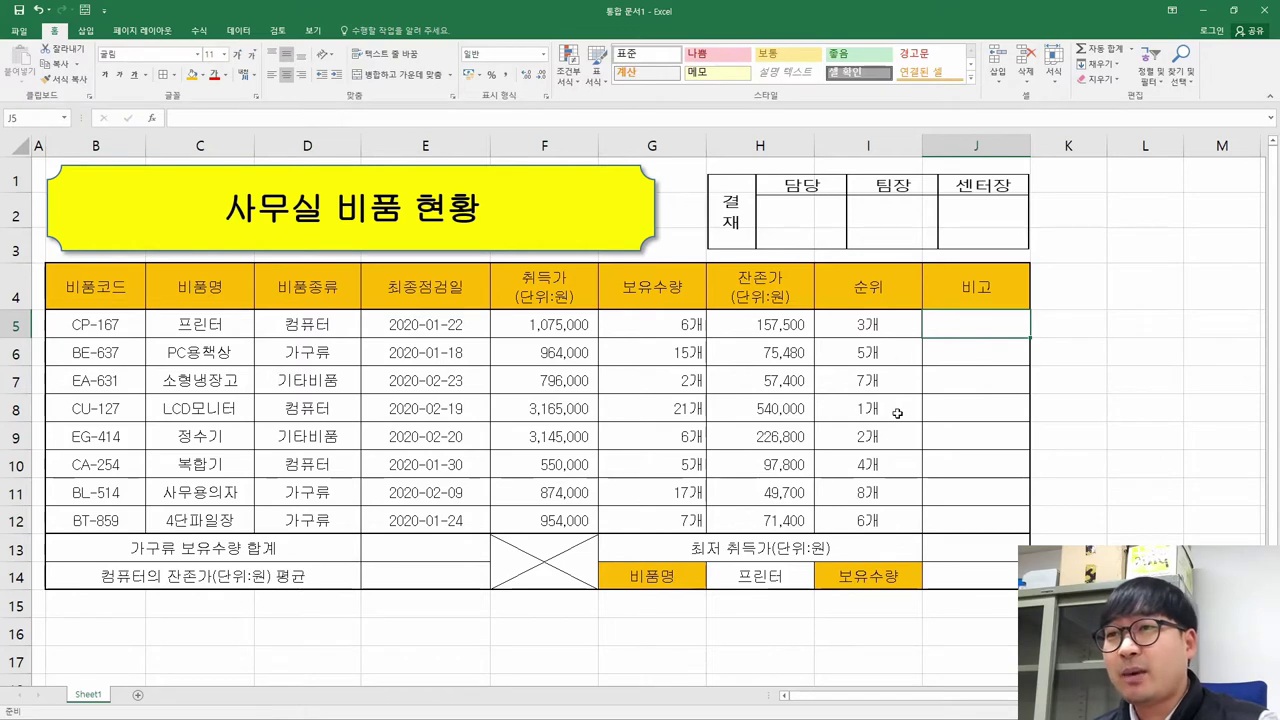
left_click(873, 330)
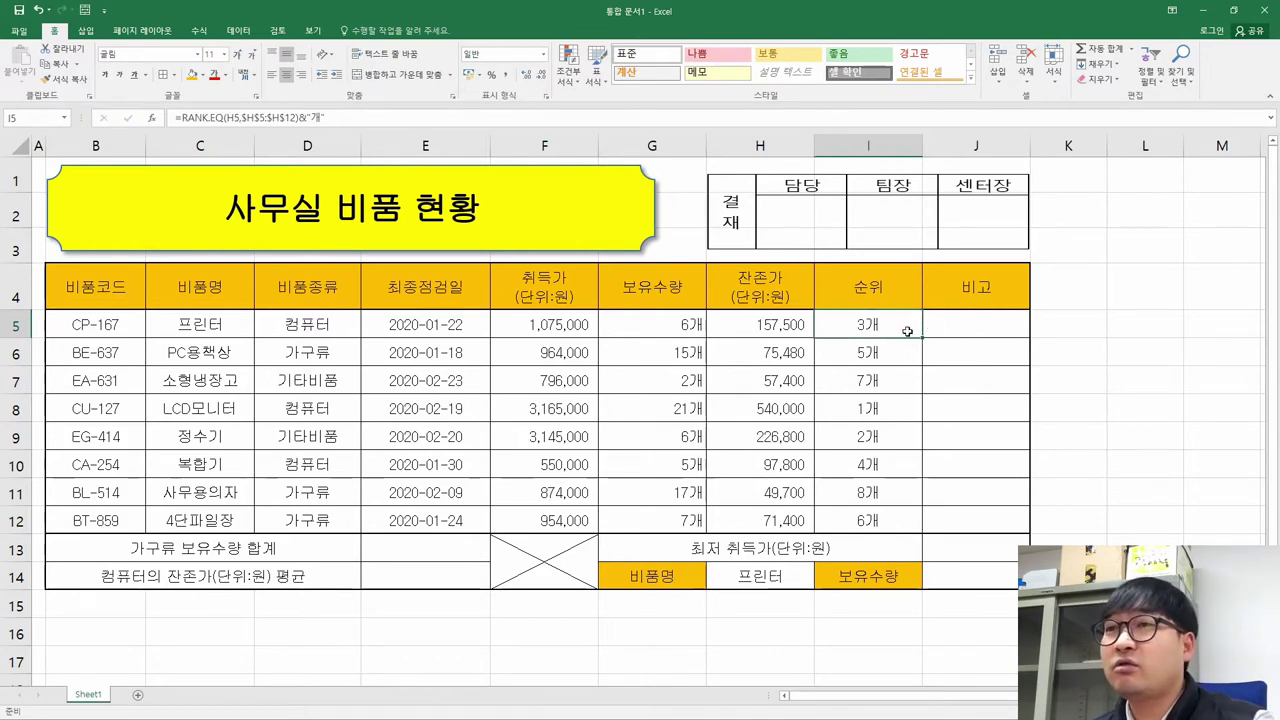
Switch to GE12-12C.pdf and strike through both lines of the 순위 instruction in task (1).
key("alt+Tab")
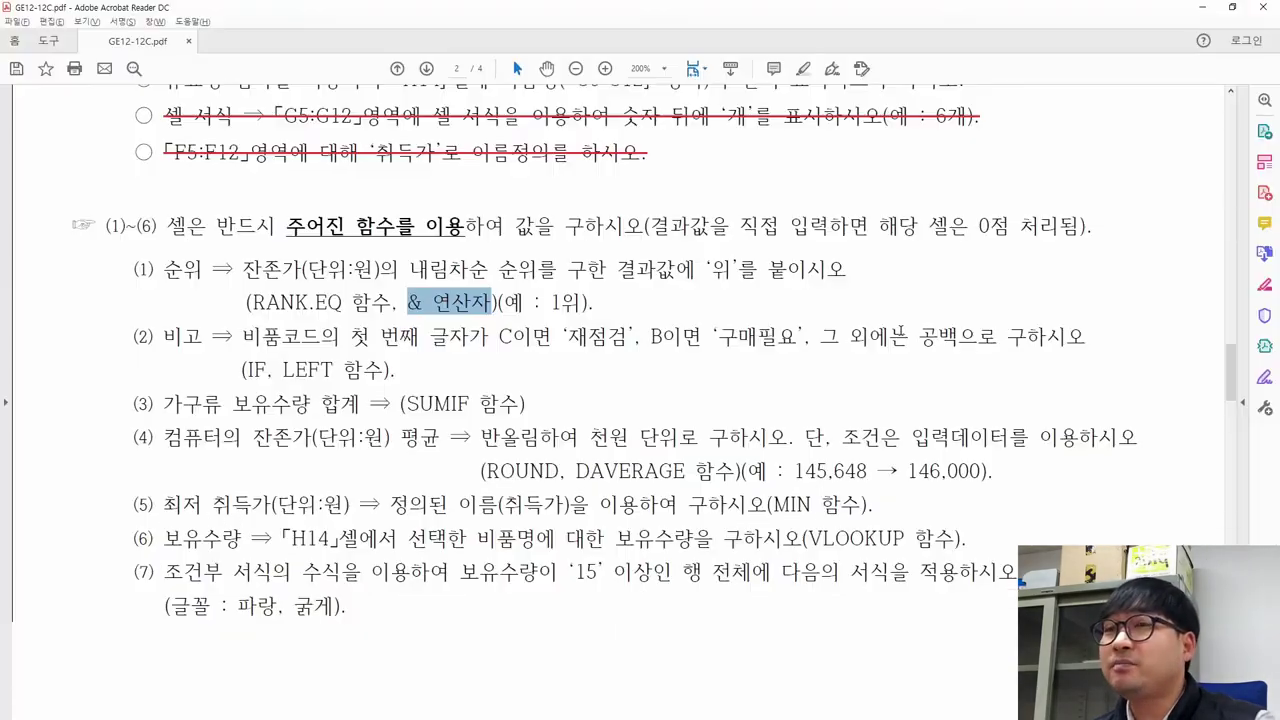
left_click_drag(135, 268, 592, 302)
right_click(545, 308)
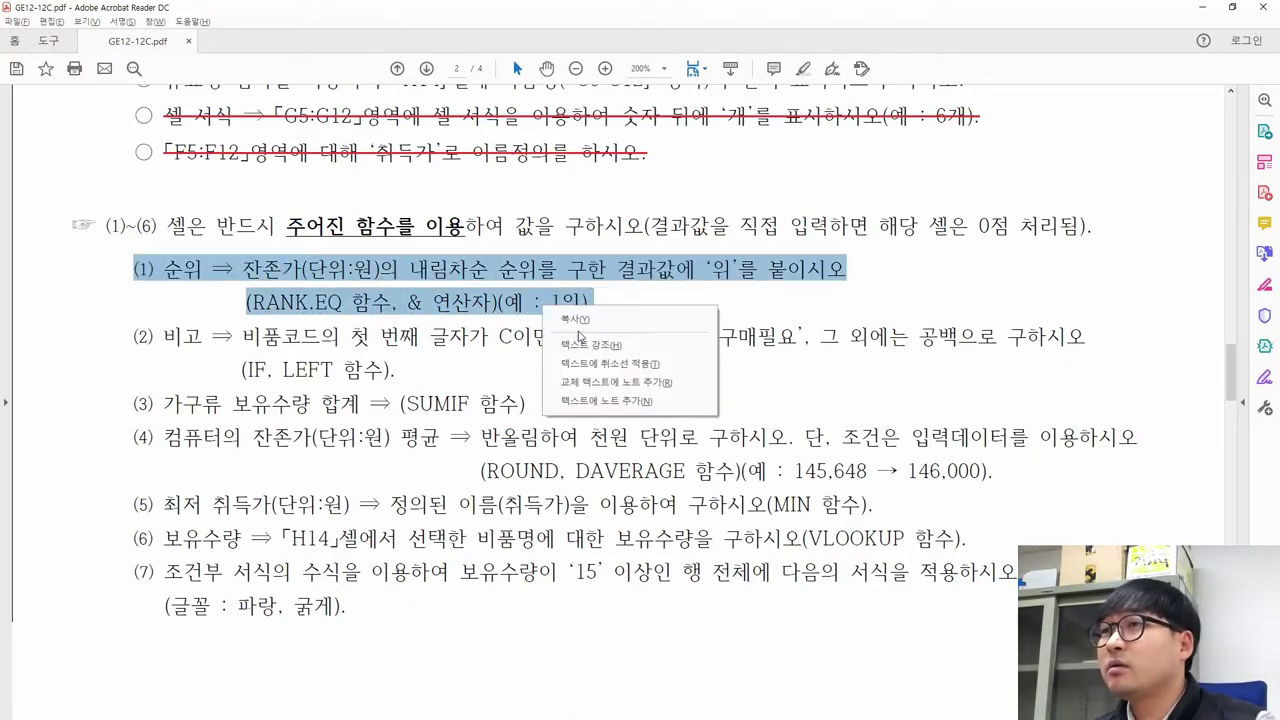
left_click(605, 363)
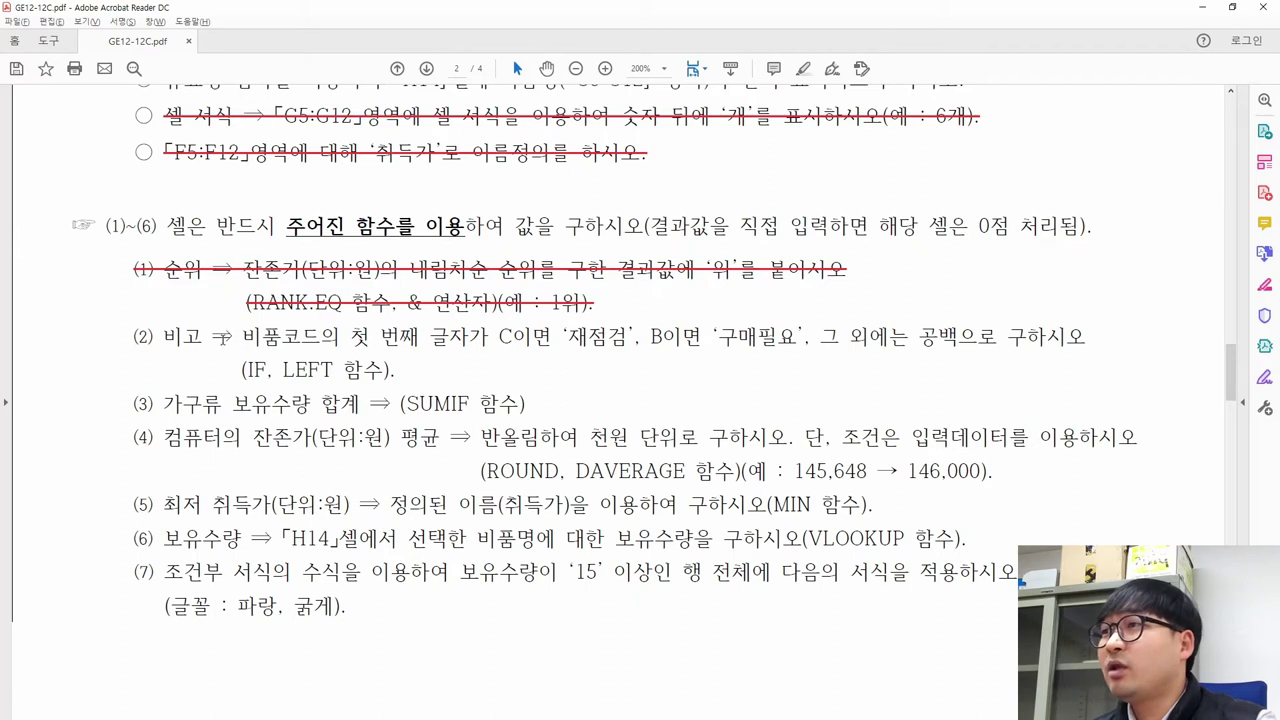
Review task (2) for 비고 in the PDF, comparing its cells in the sample table with J5:J12 in the Excel sheet.
left_click_drag(164, 336, 234, 336)
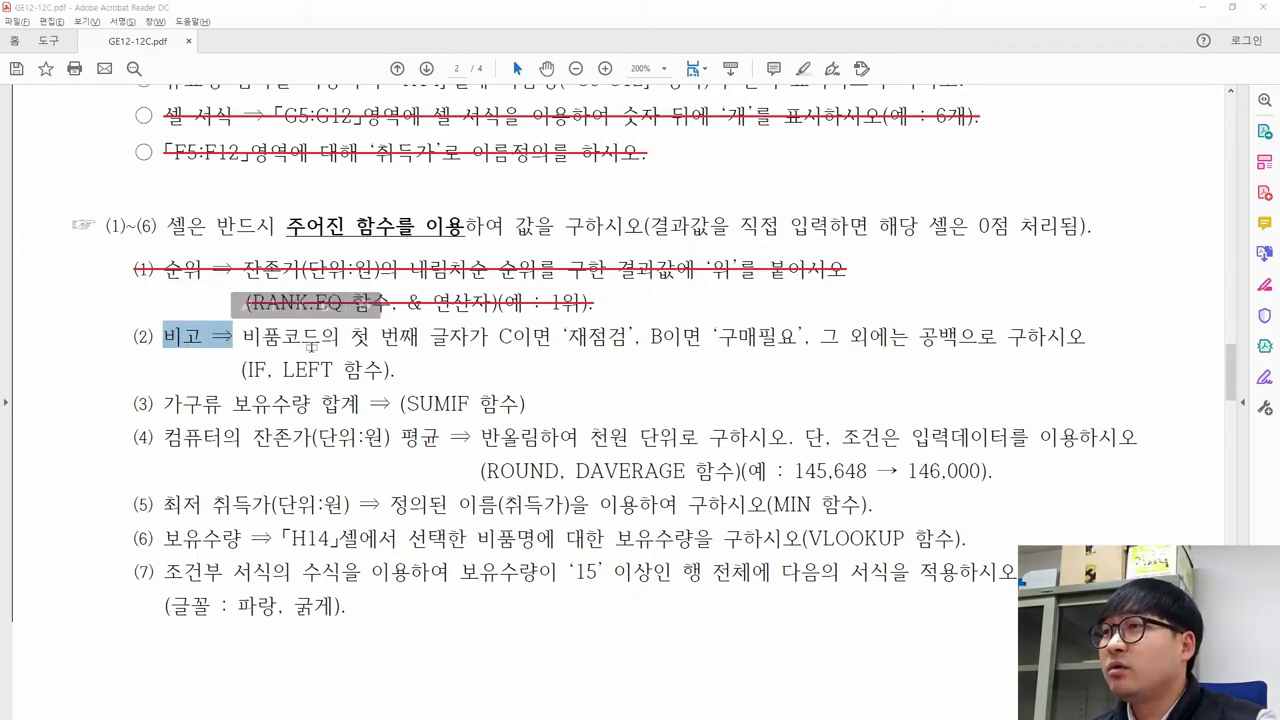
key("alt+Tab")
left_click_drag(993, 332, 994, 526)
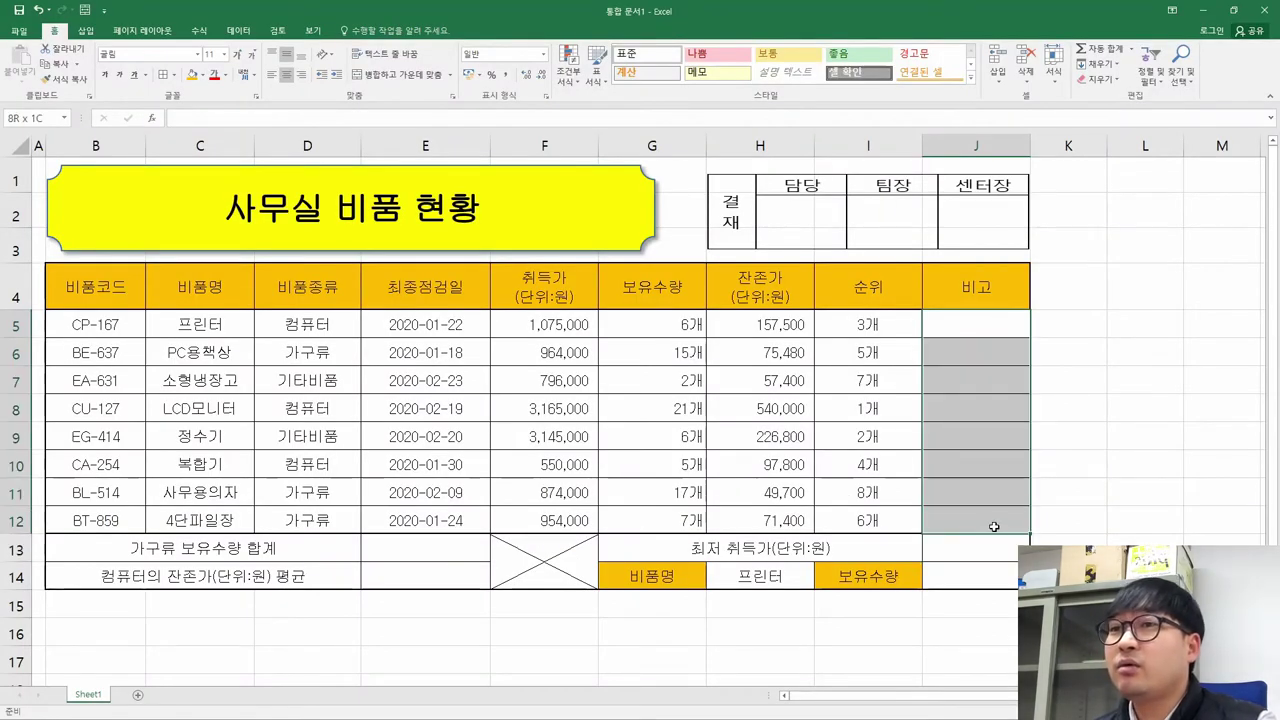
key("alt+Tab")
scroll(1008, 282, "up", 10)
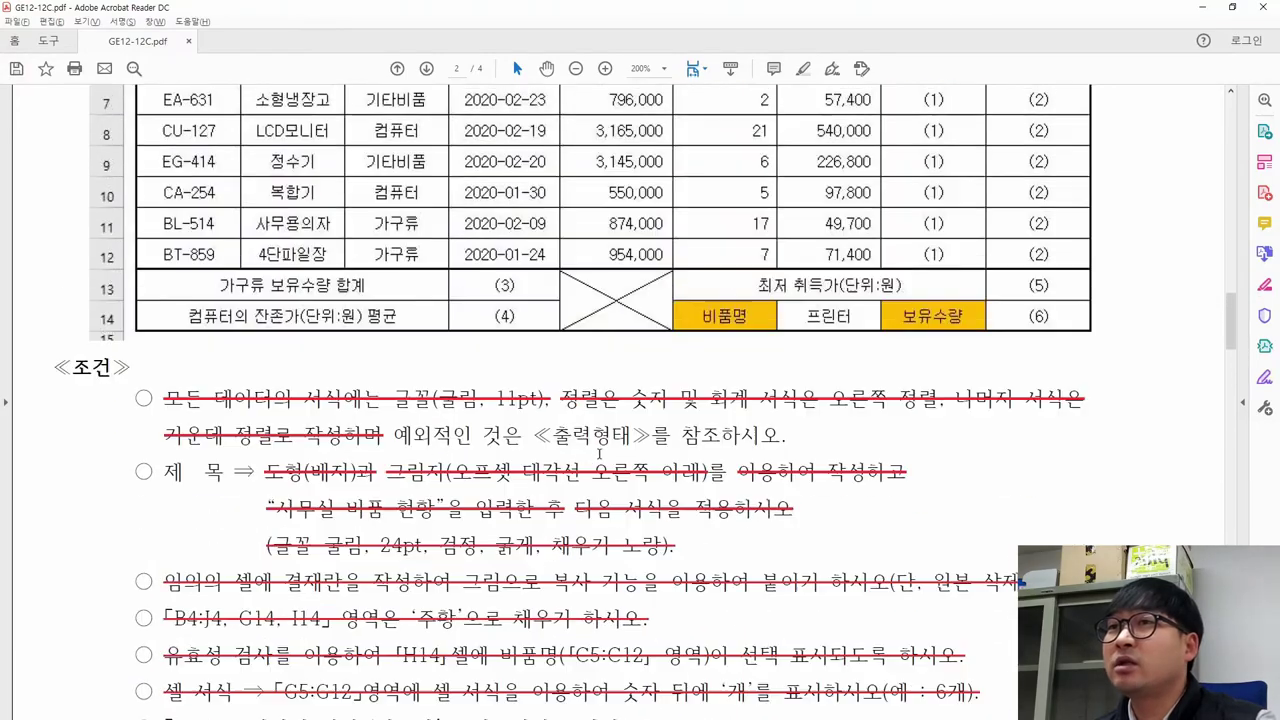
scroll(1008, 282, "down", 10)
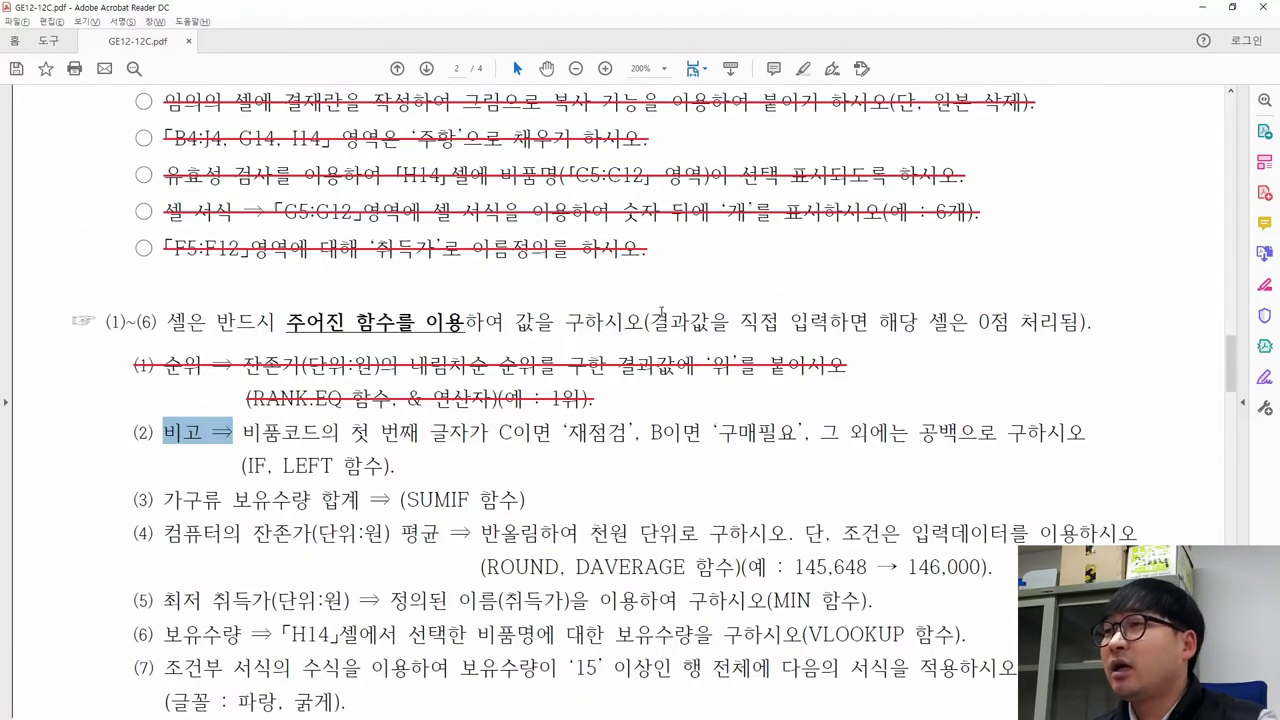
left_click_drag(243, 272, 551, 272)
key("alt+Tab")
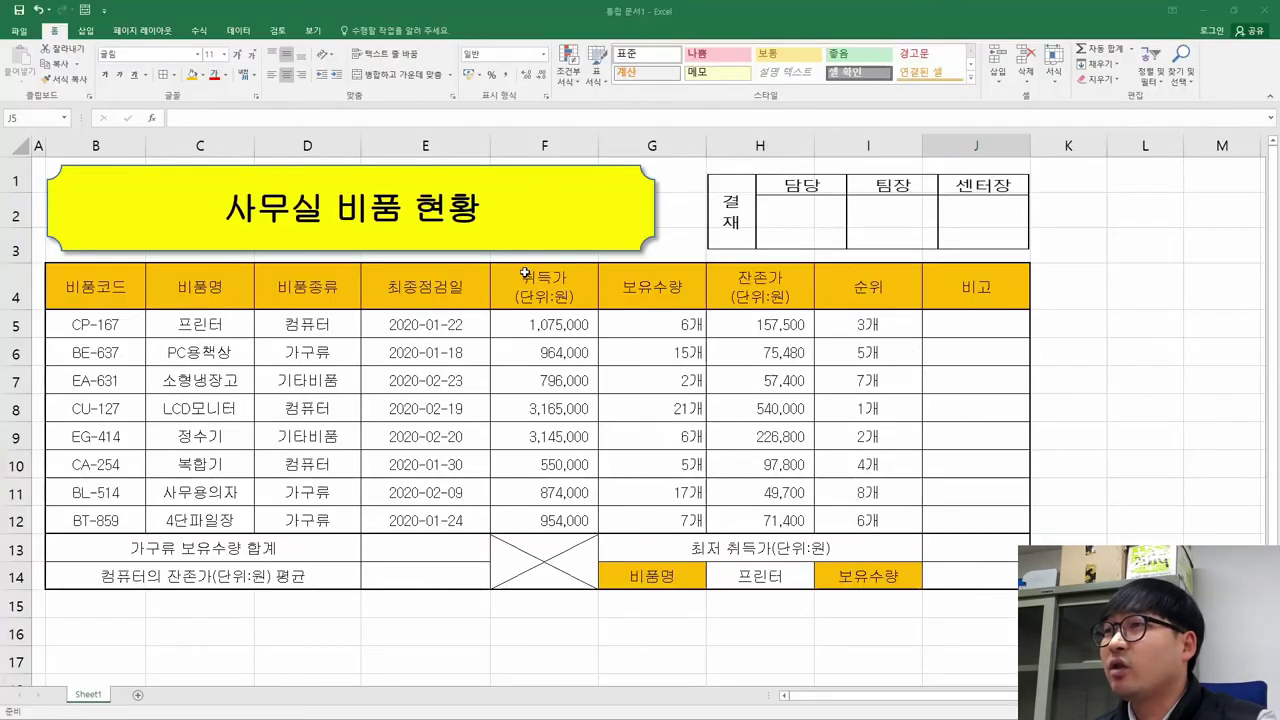
Compare the 비품코드 values in B5:B12 with task (2) in GE12-12C.pdf, examining the first-letter condition and the LEFT function.
left_click_drag(88, 320, 110, 522)
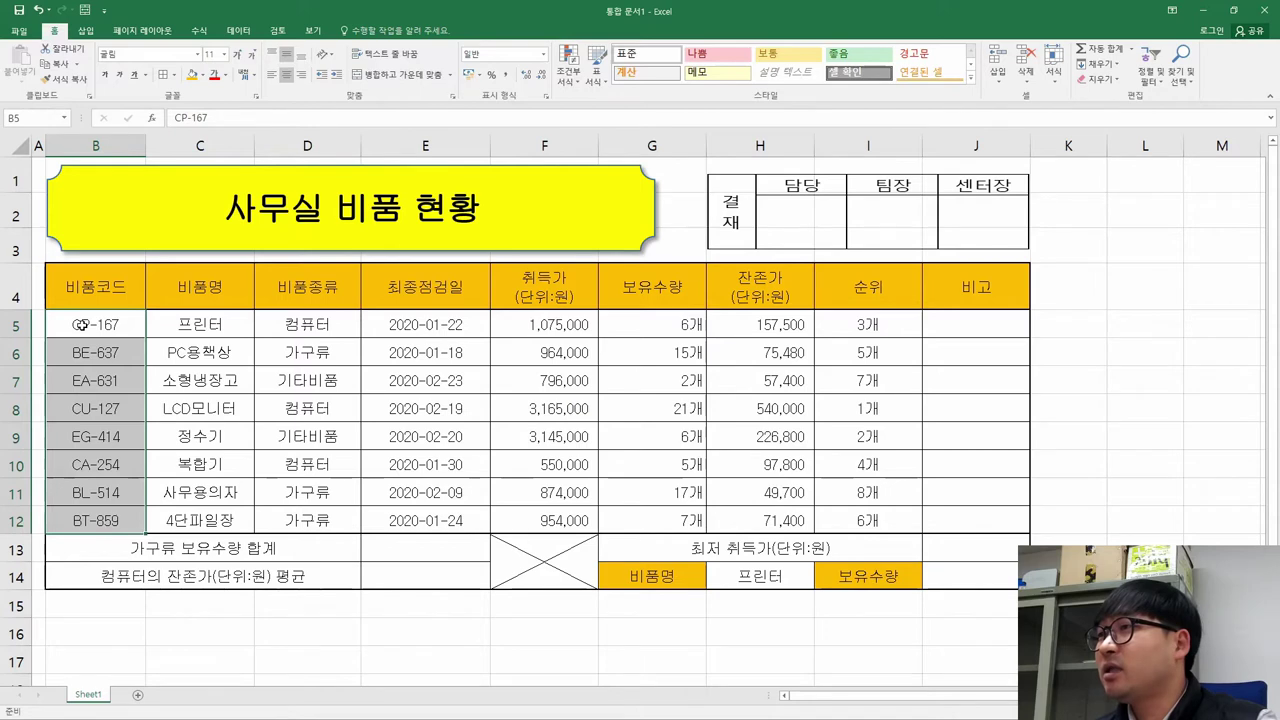
left_click(86, 326)
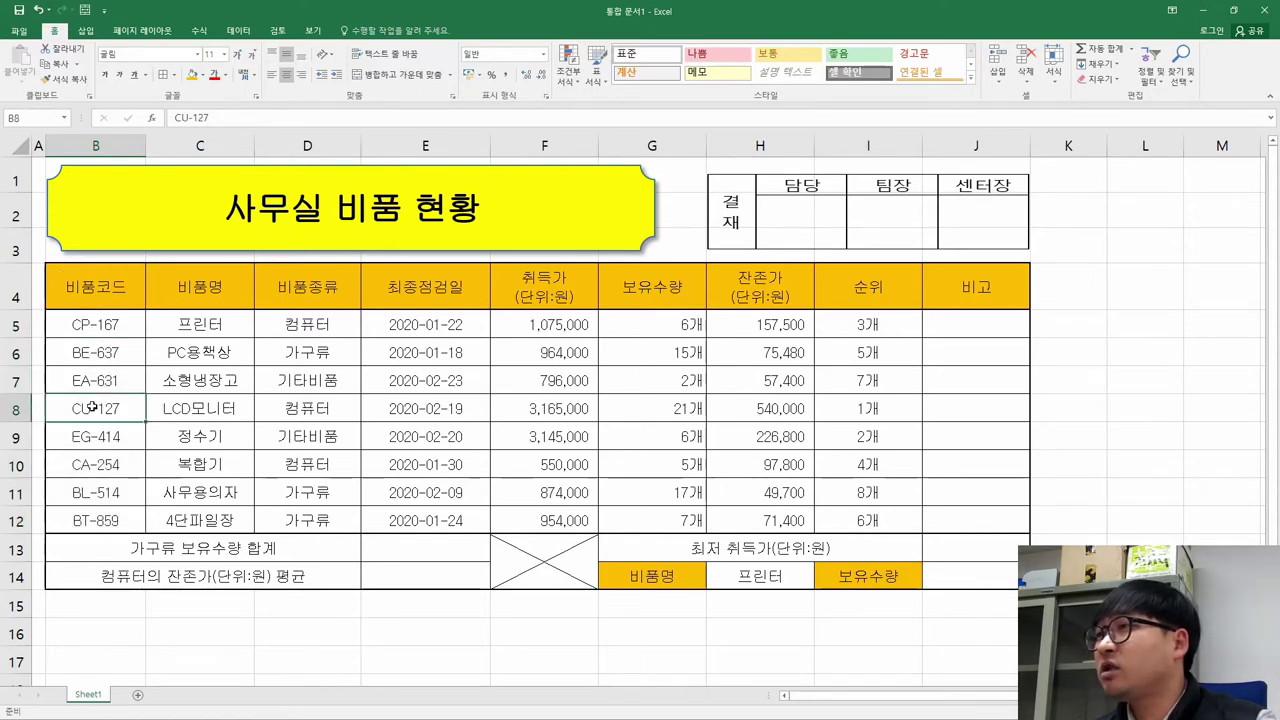
key("alt+Tab")
left_click_drag(570, 266, 997, 272)
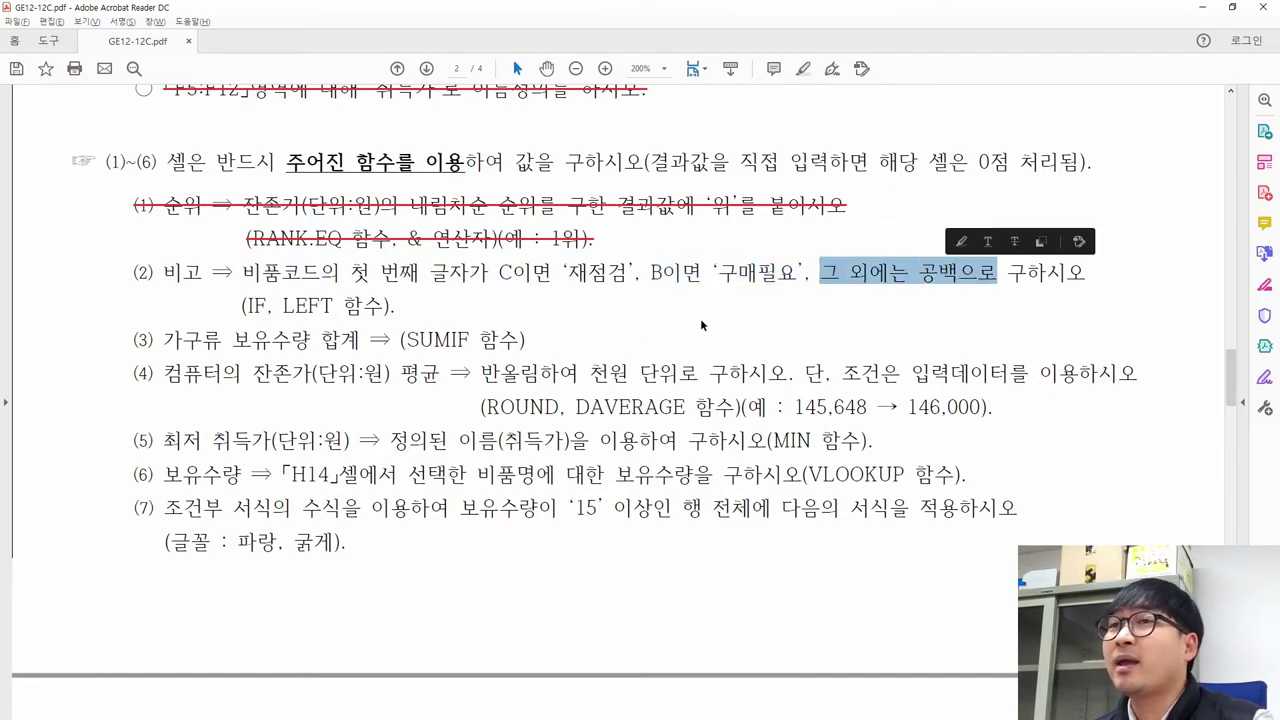
left_click_drag(247, 304, 329, 316)
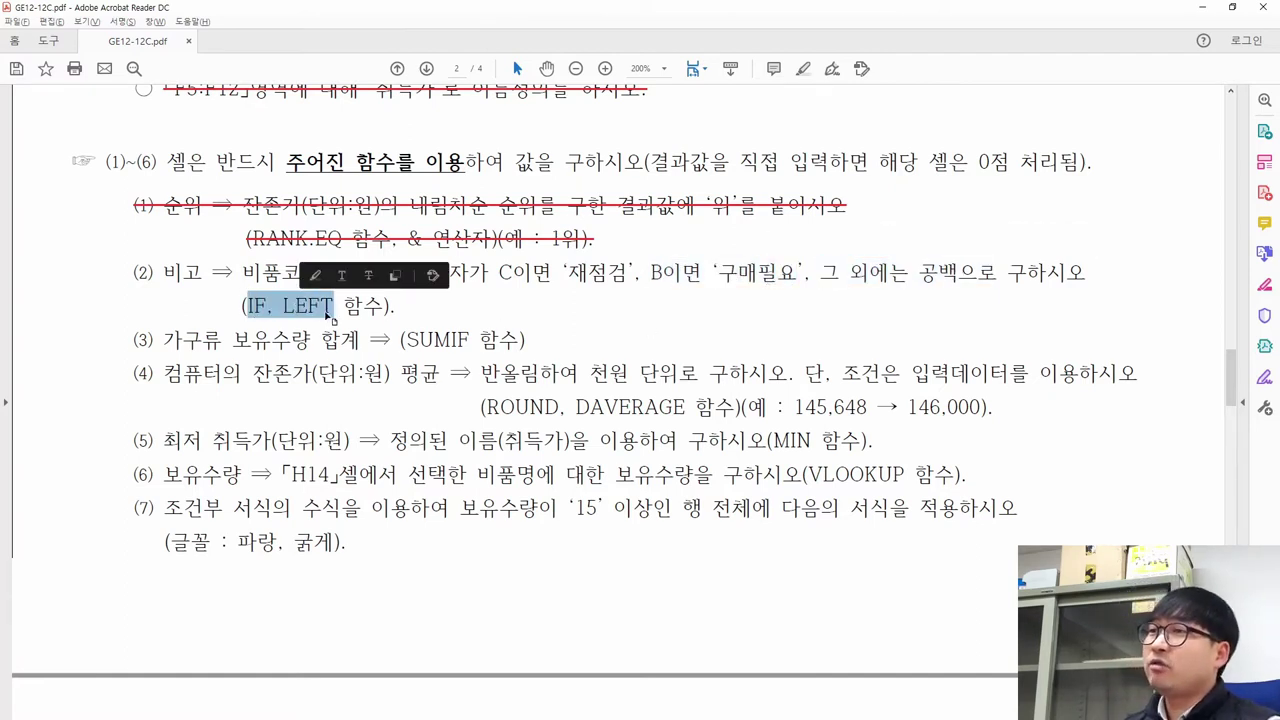
left_click(321, 312)
double_click(284, 306)
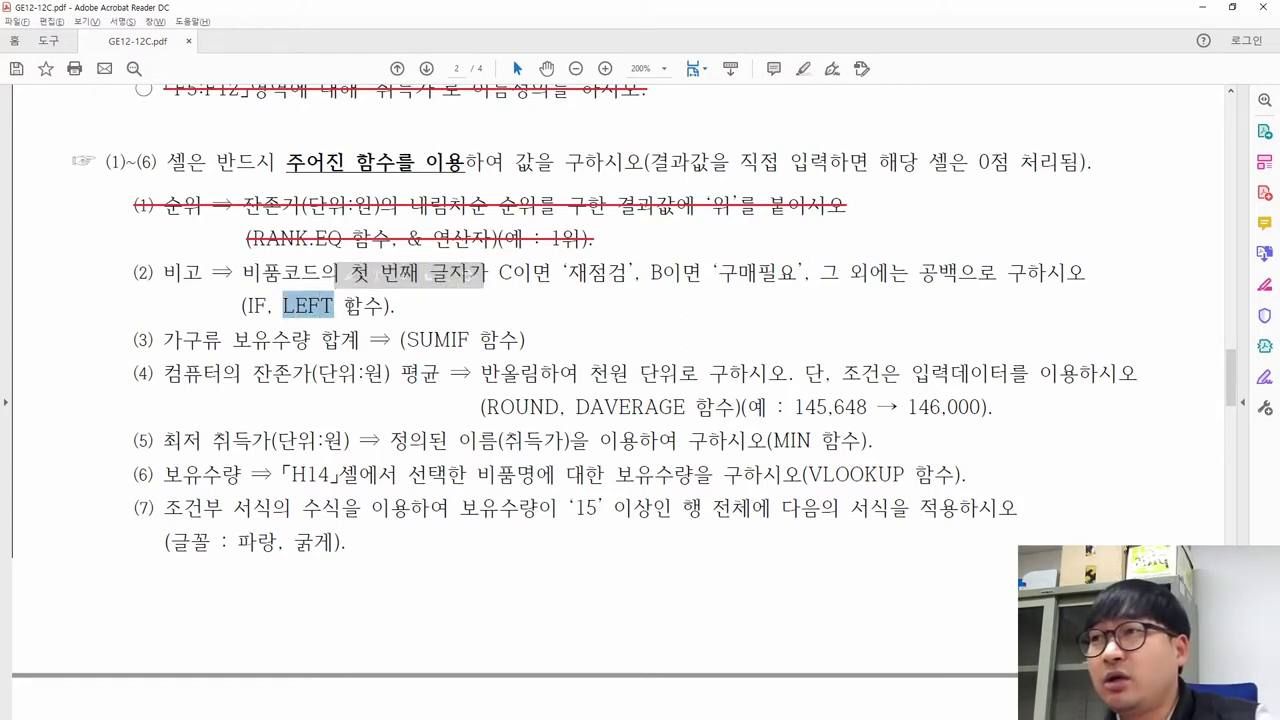
left_click_drag(258, 268, 462, 279)
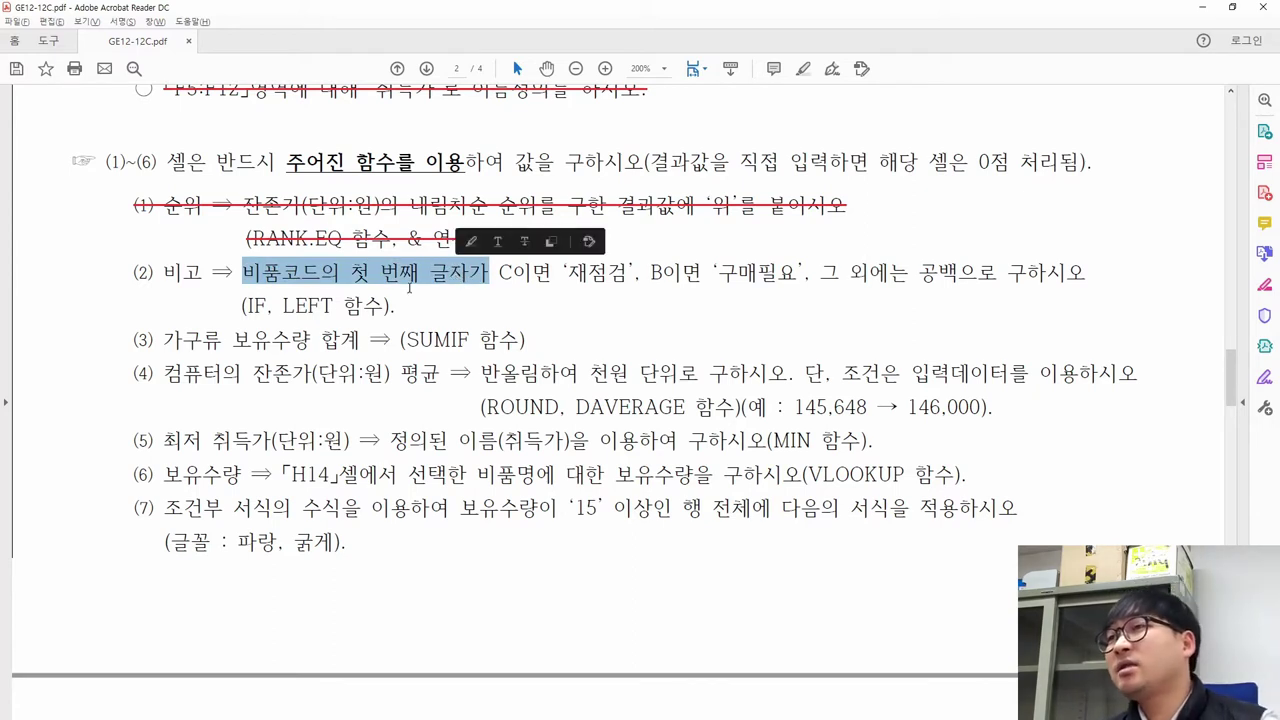
double_click(290, 306)
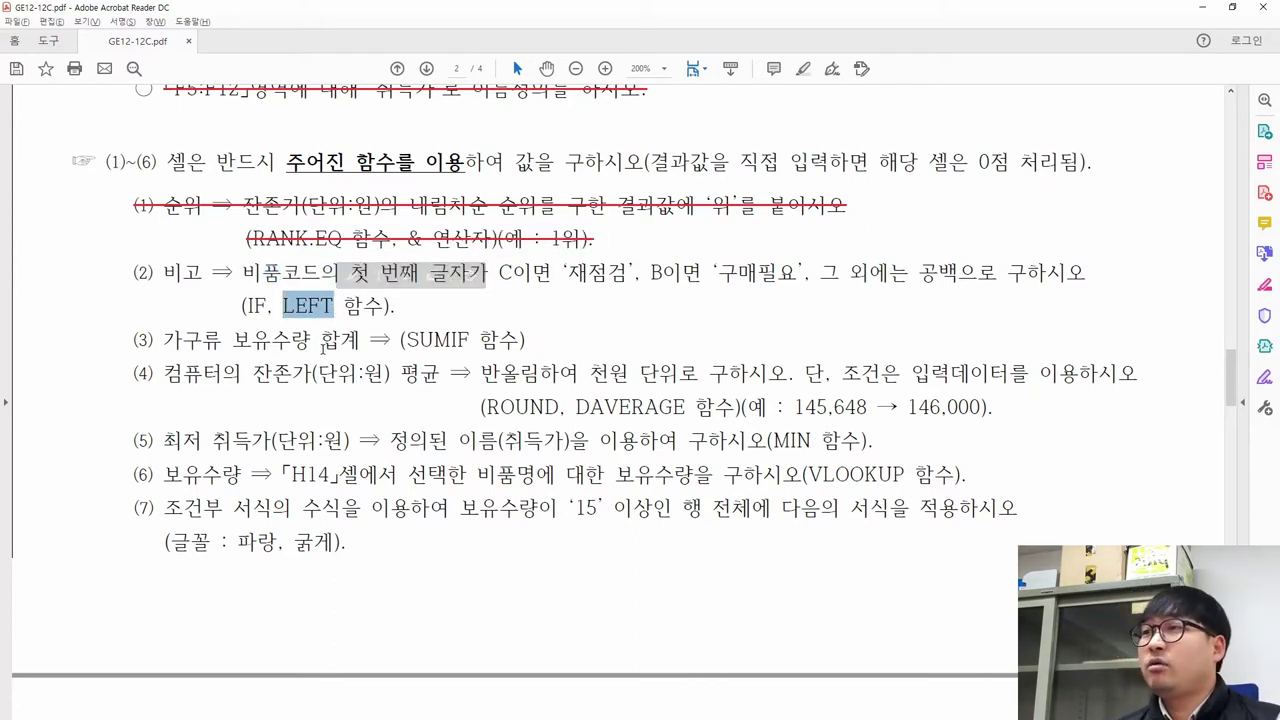
Check code cell B5 in Excel, then reread task (2) in the PDF for how IF handles the C, B and blank cases.
key("alt+Tab")
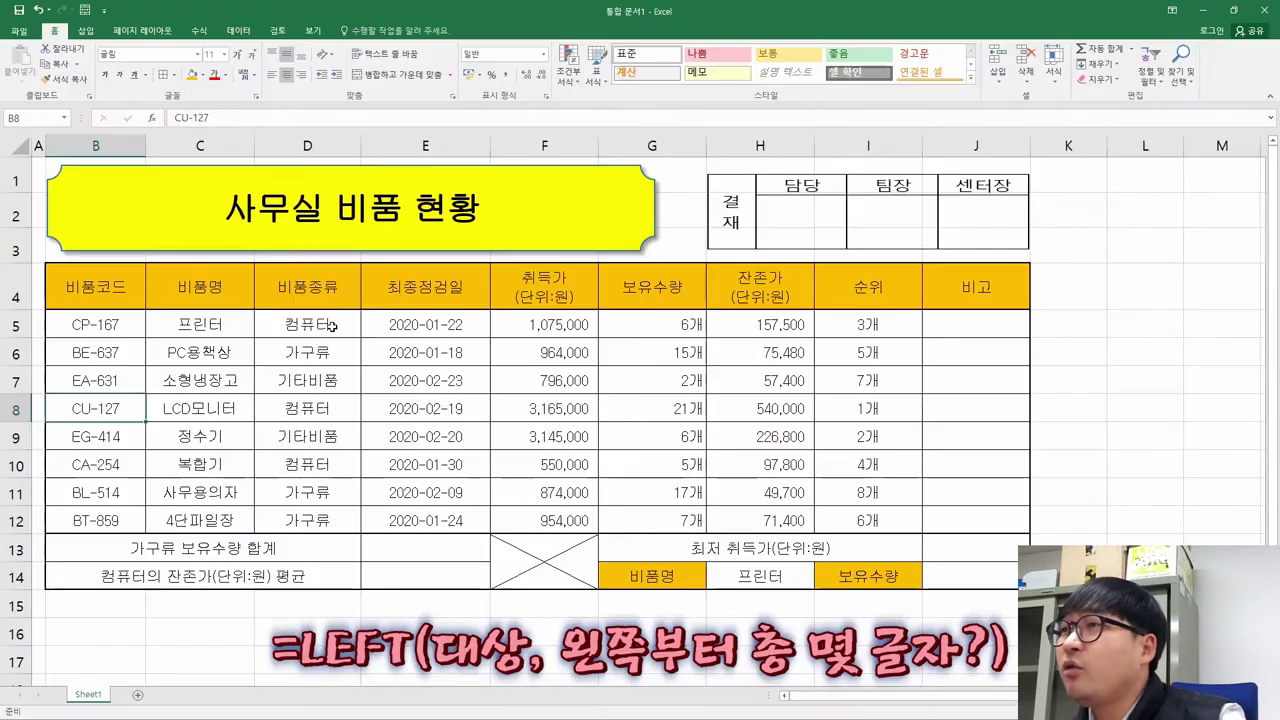
left_click(76, 330)
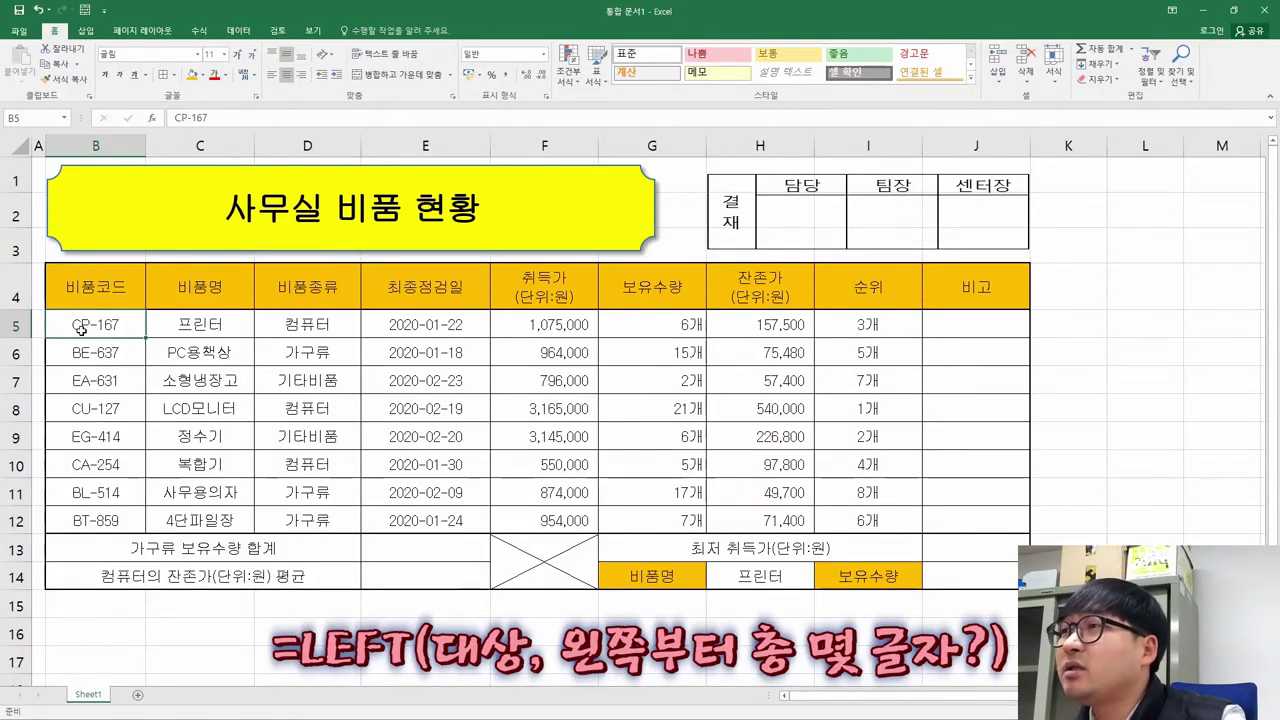
key("alt+Tab")
left_click_drag(241, 306, 268, 316)
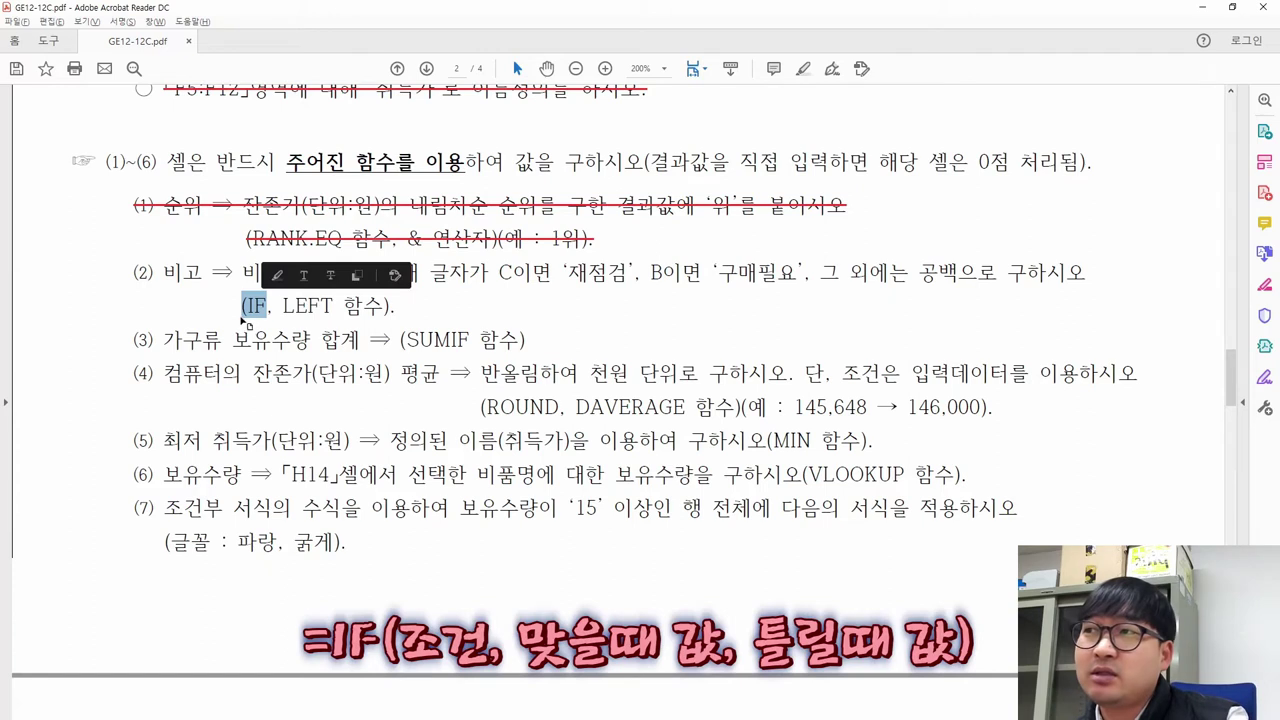
left_click(263, 322)
left_click_drag(350, 273, 958, 281)
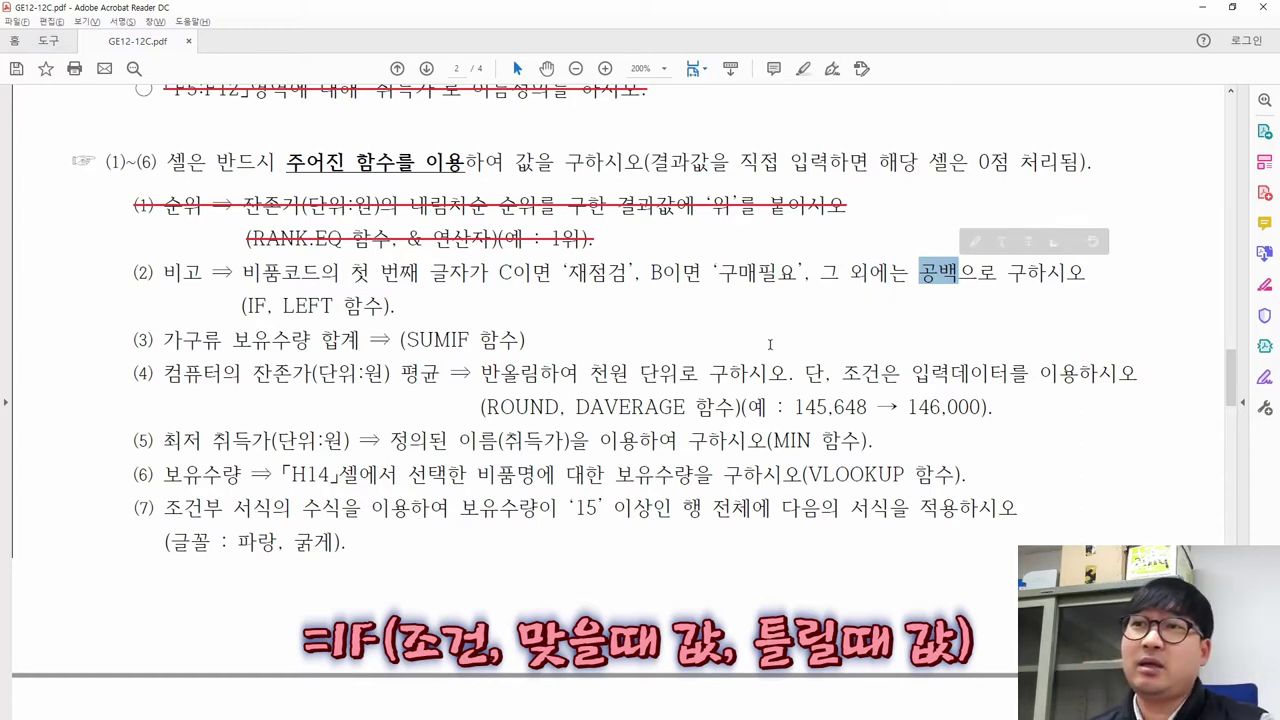
left_click_drag(247, 305, 267, 306)
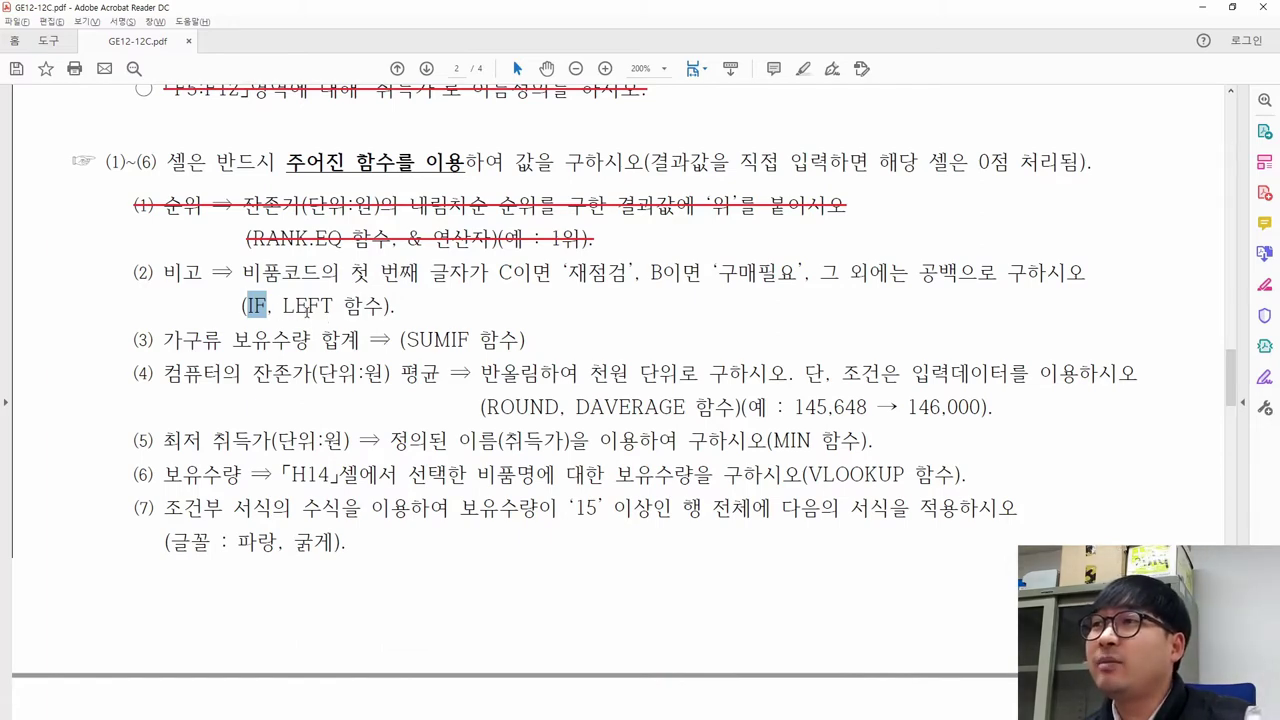
Switch to Excel and start a LEFT function in J5 through its function arguments, with B5 as the text.
key("alt+Tab")
left_click(981, 323)
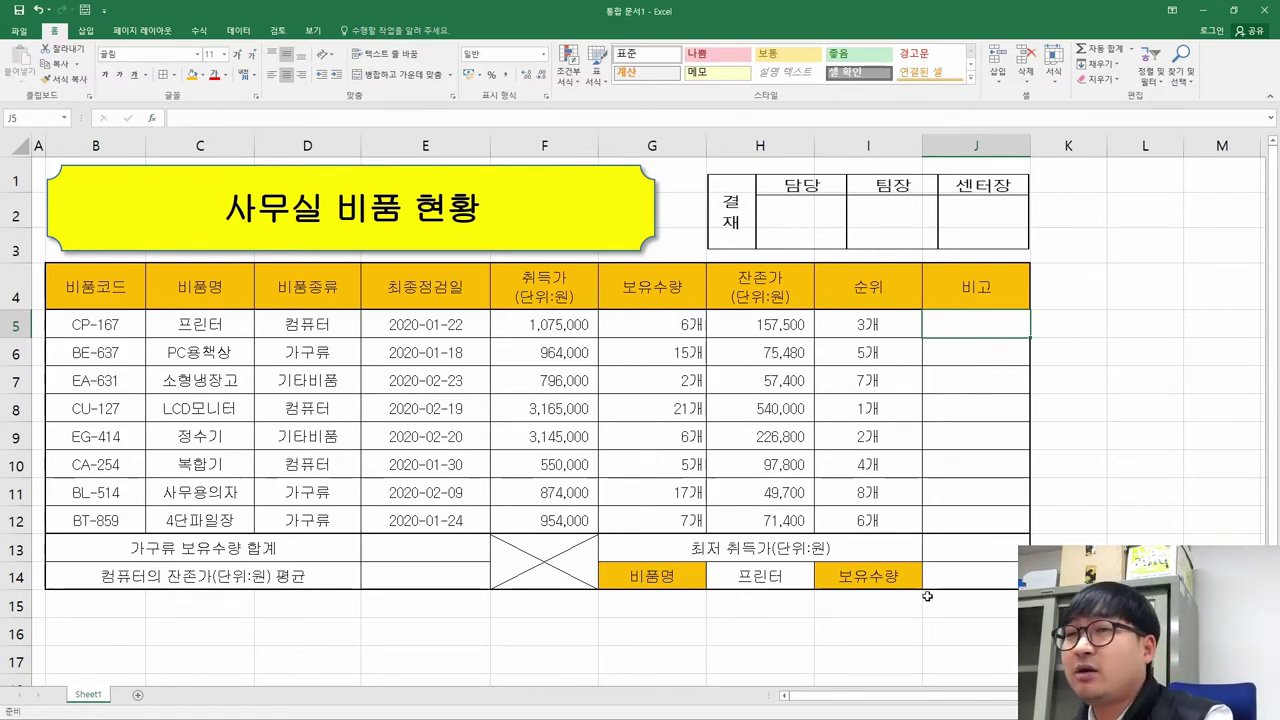
type("=")
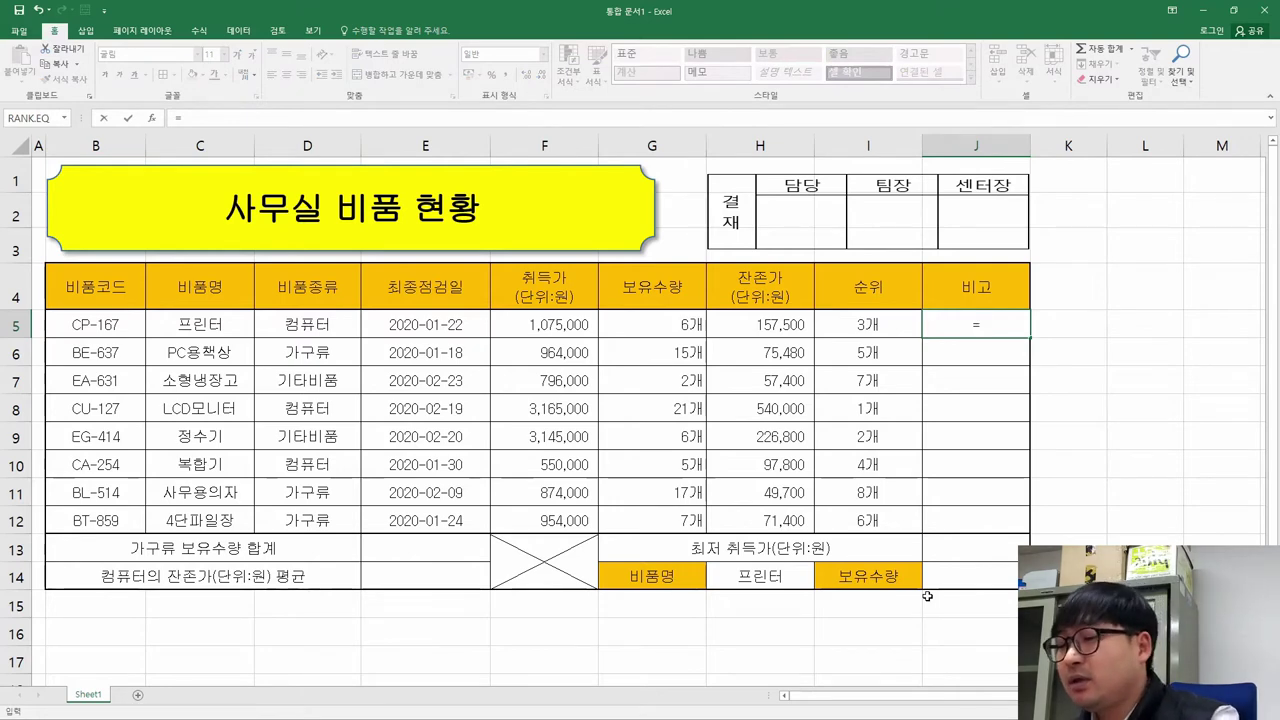
type("le")
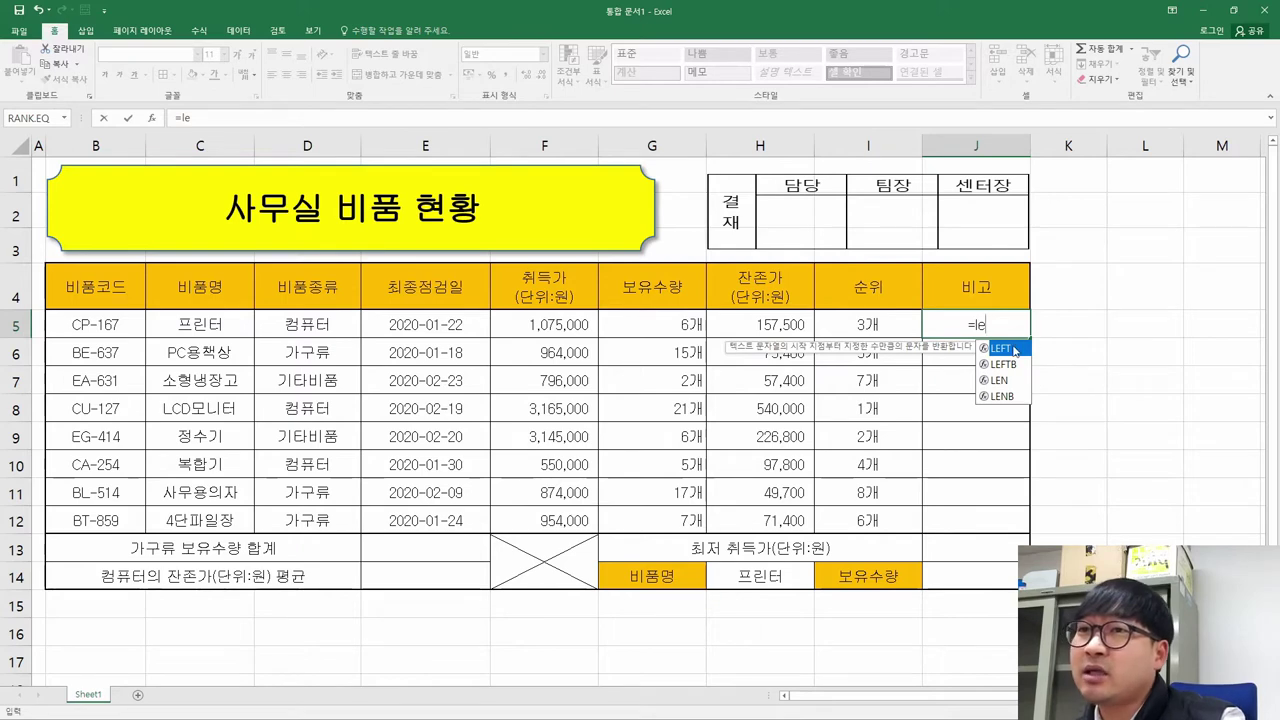
double_click(1004, 349)
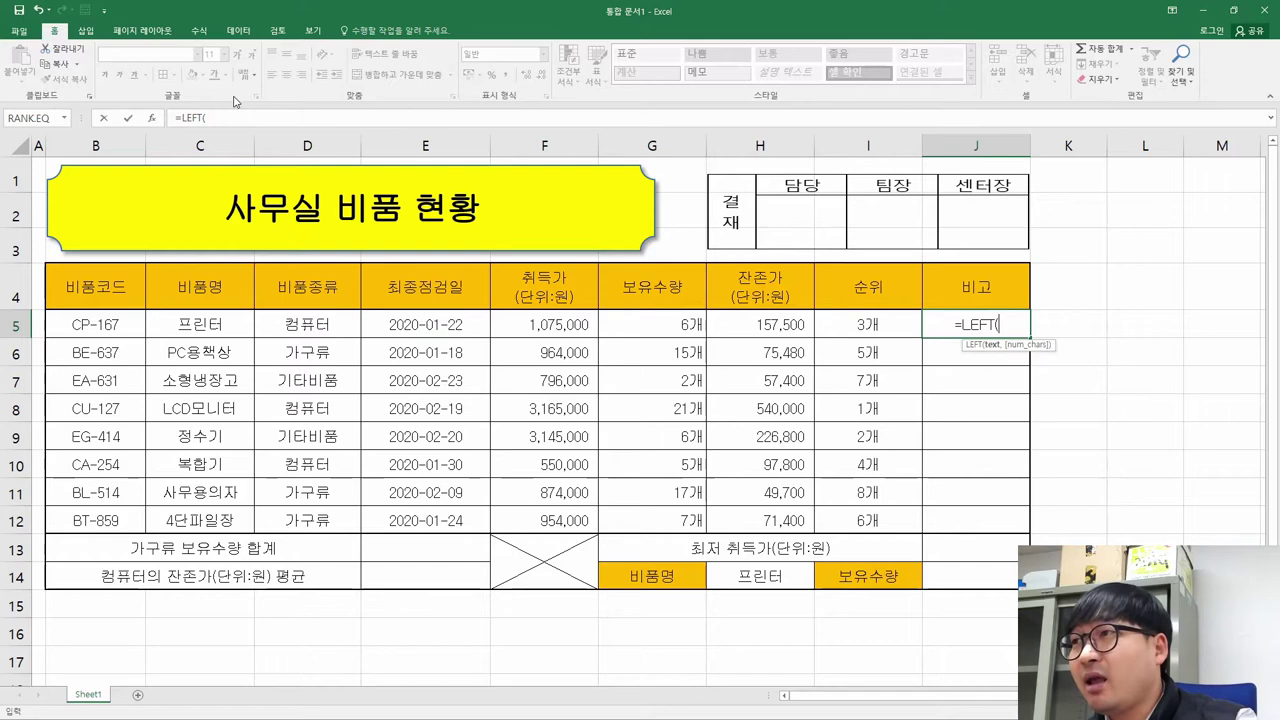
left_click(152, 118)
left_click_drag(402, 248, 660, 256)
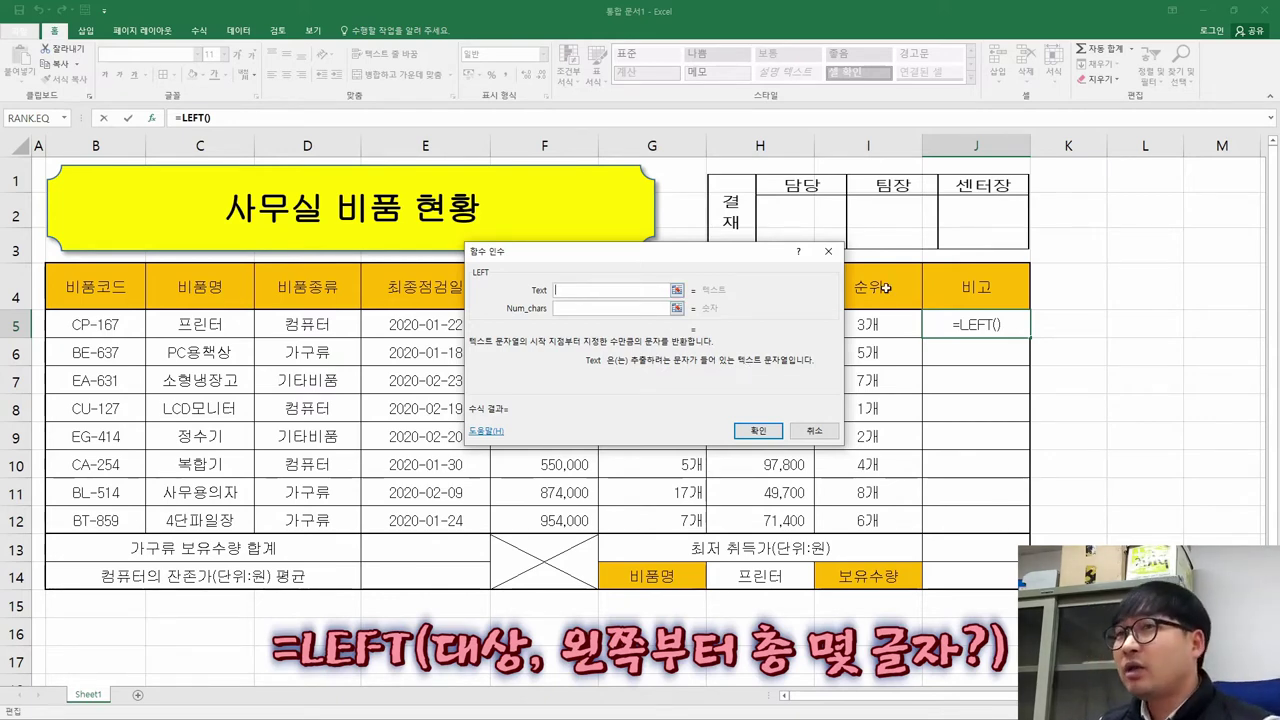
left_click(95, 324)
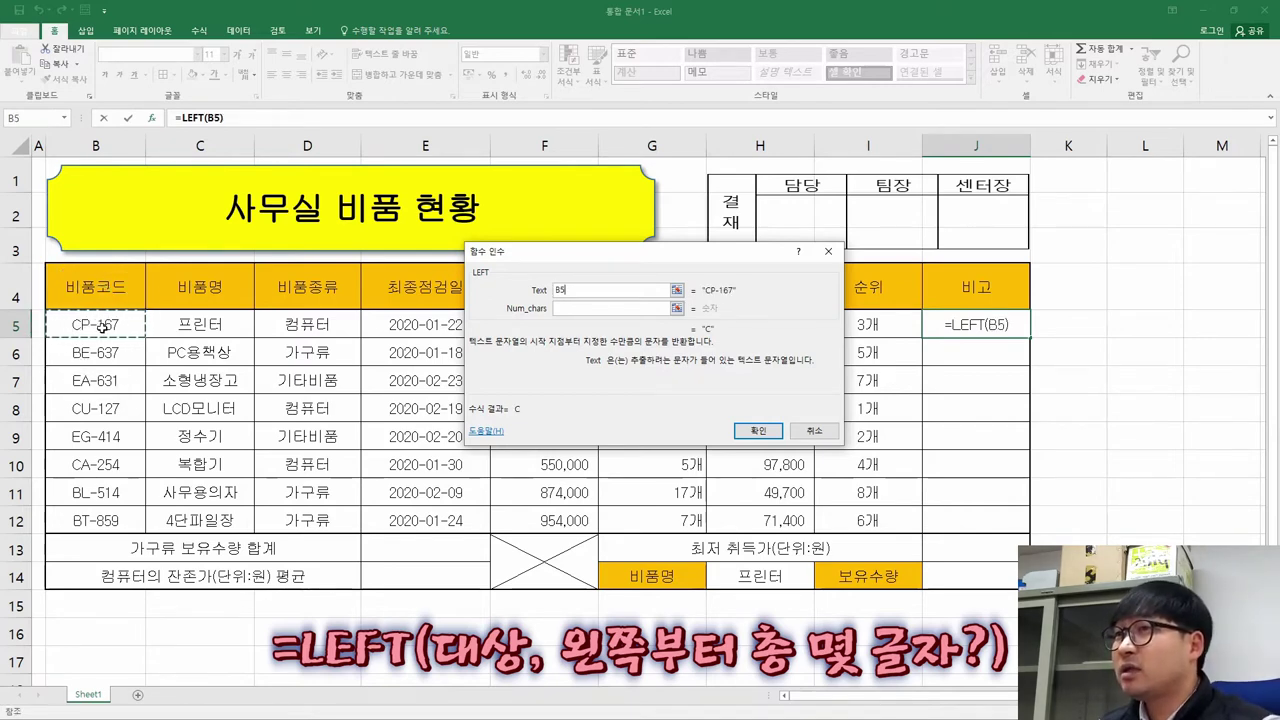
Try character counts of 3 and 1 for the LEFT function, then leave Num_chars empty and confirm the formula =LEFT(B5).
left_click(582, 310)
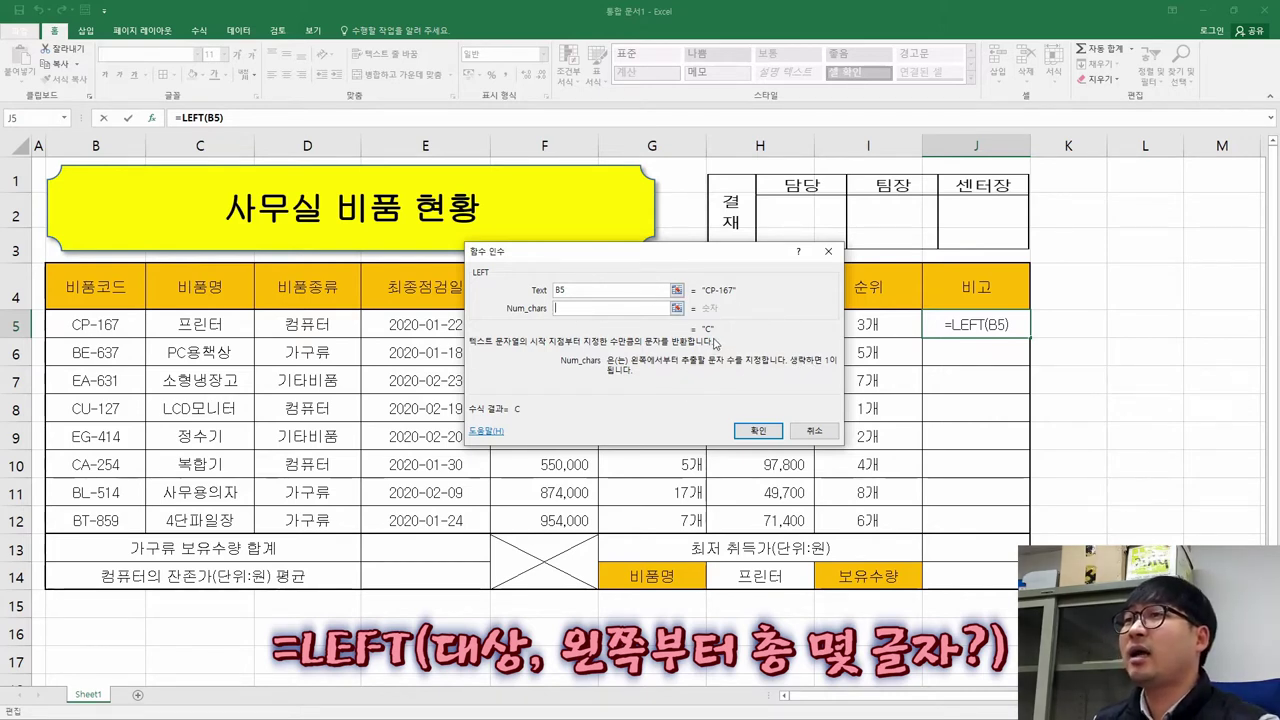
type("2")
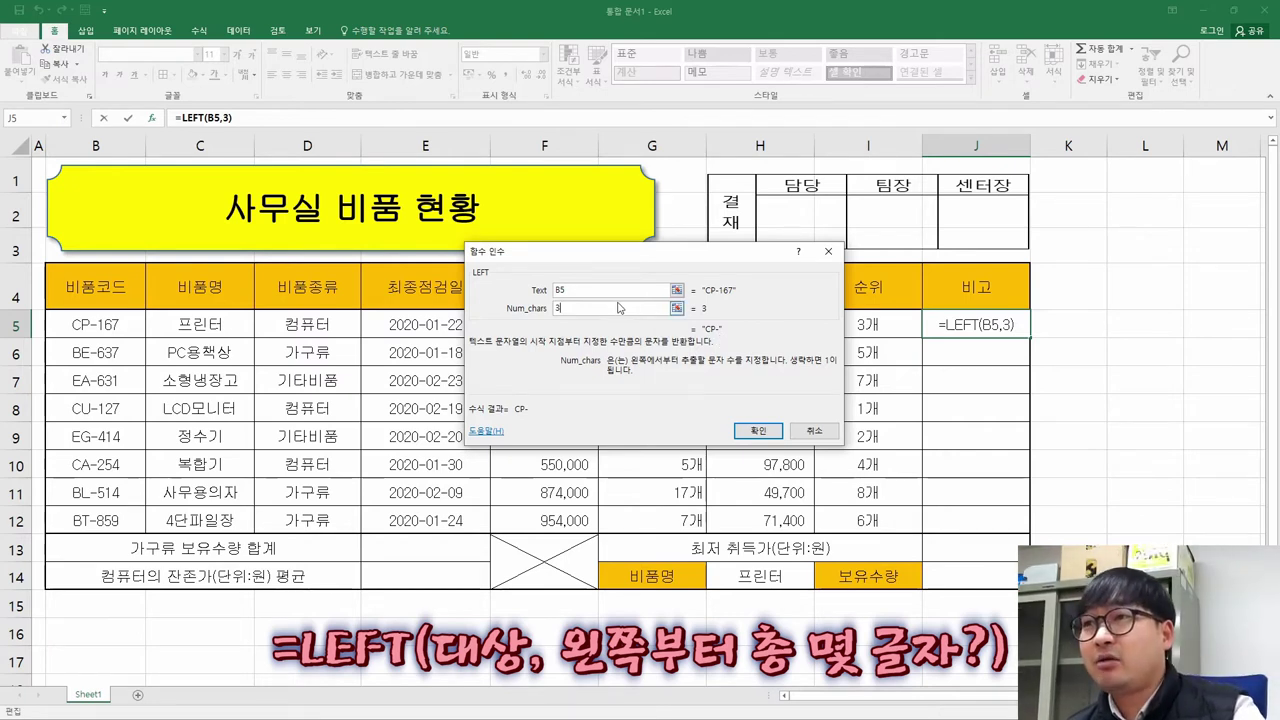
key("BackSpace")
type("1")
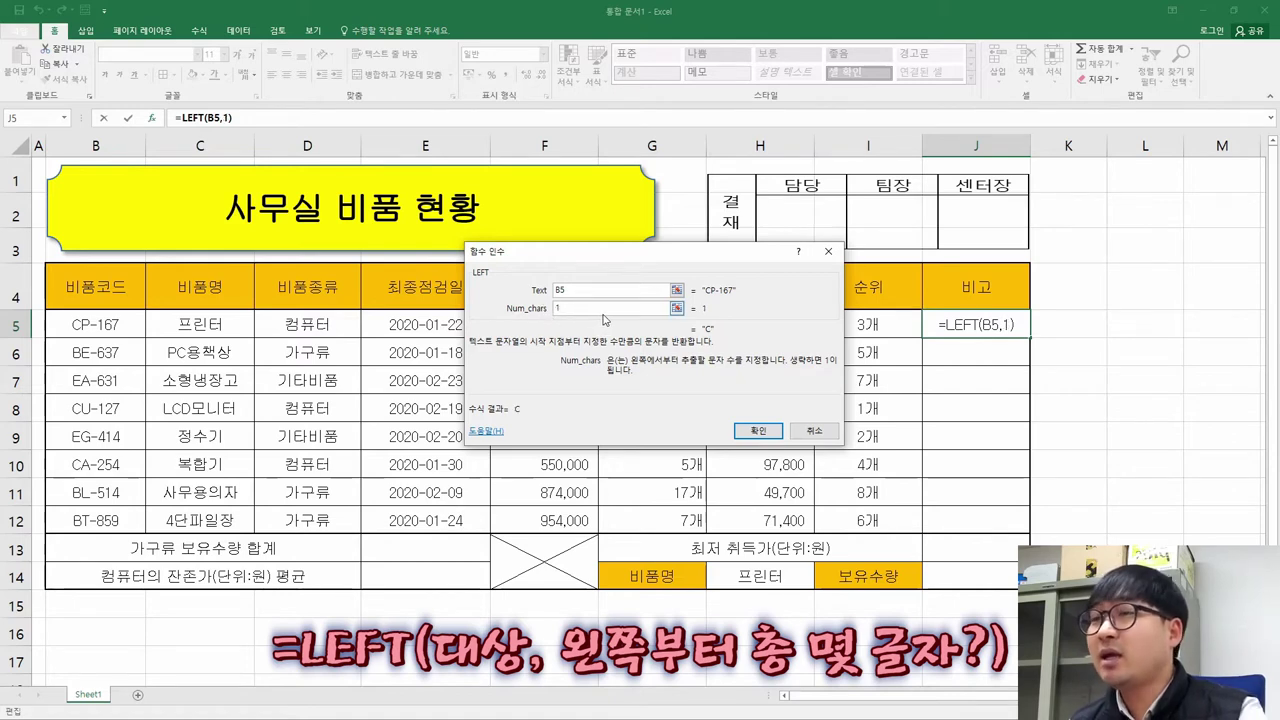
key("BackSpace")
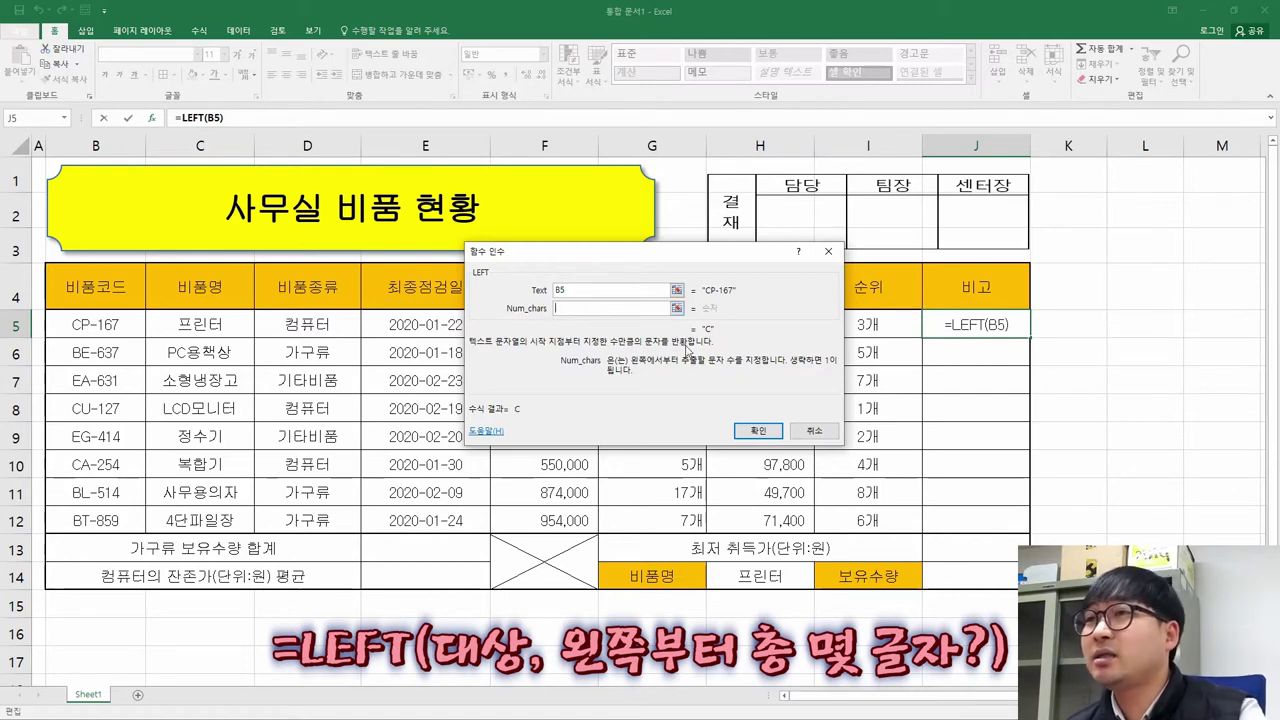
left_click(759, 431)
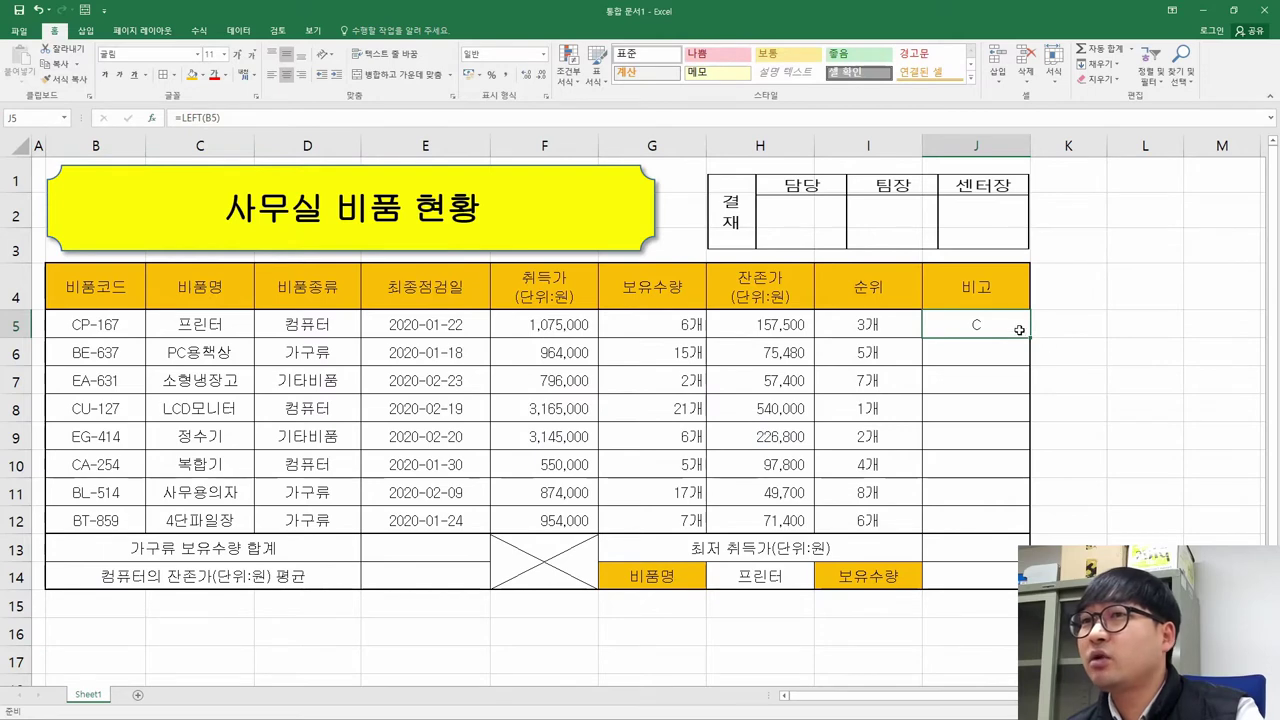
Check the C condition of task (2) in the PDF, then copy LEFT(B5) without the equals sign from J5's formula.
key("alt+Tab")
left_click_drag(372, 276, 548, 278)
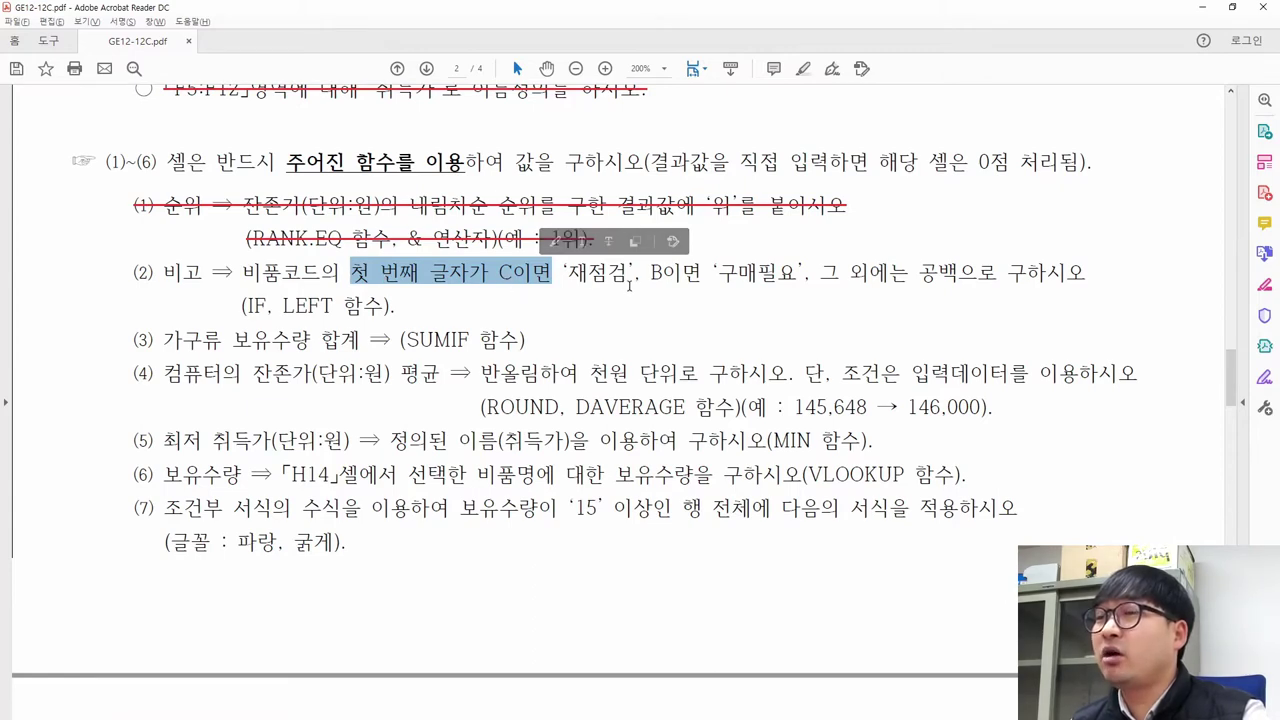
key("alt+Tab")
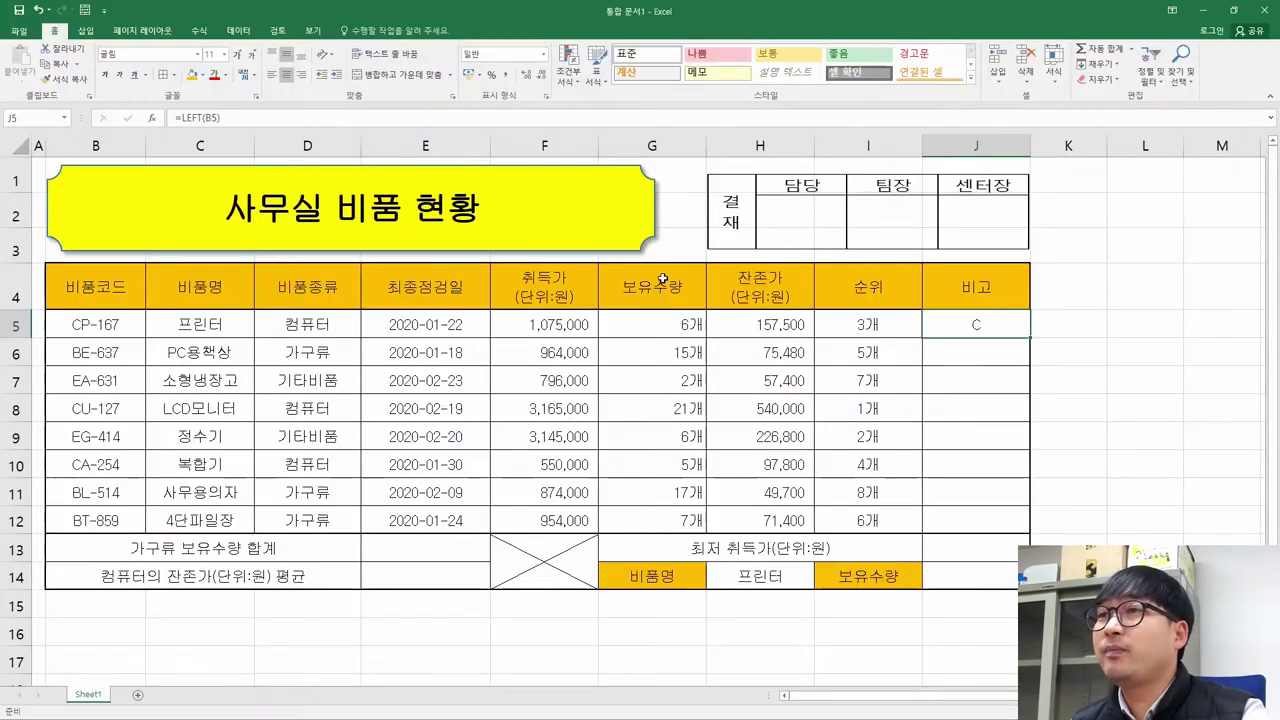
double_click(980, 334)
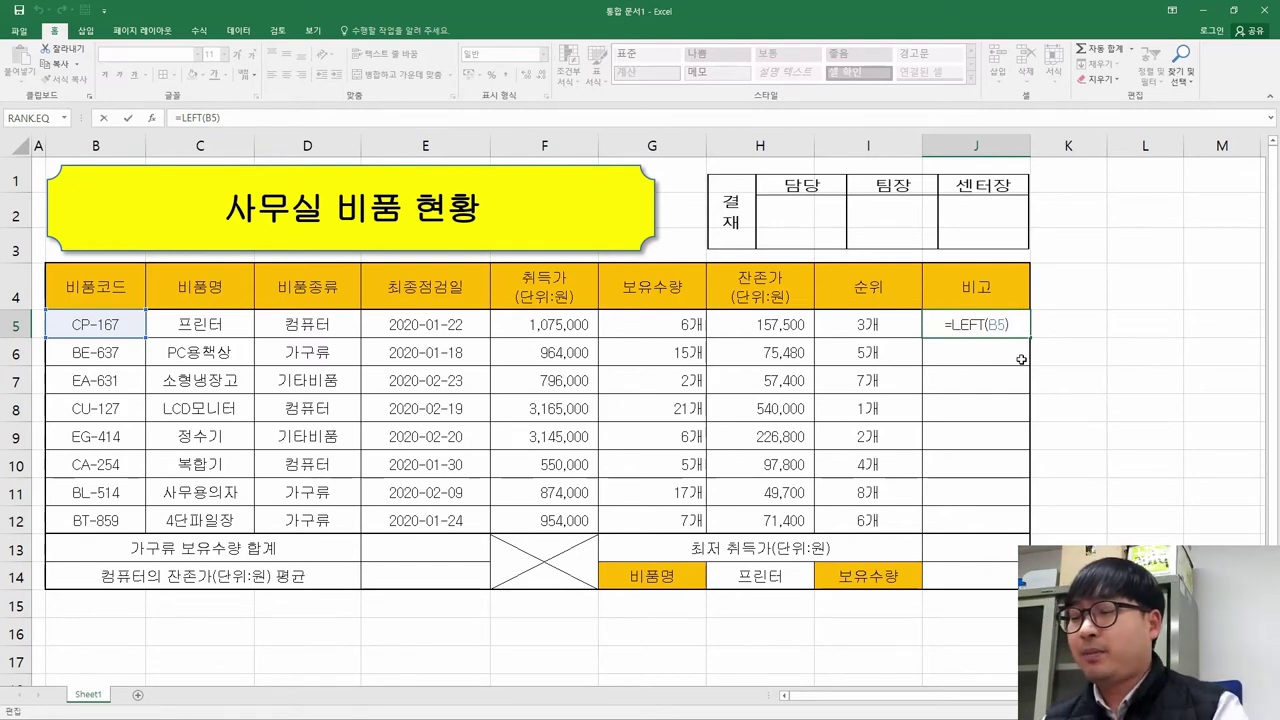
key("shift+End")
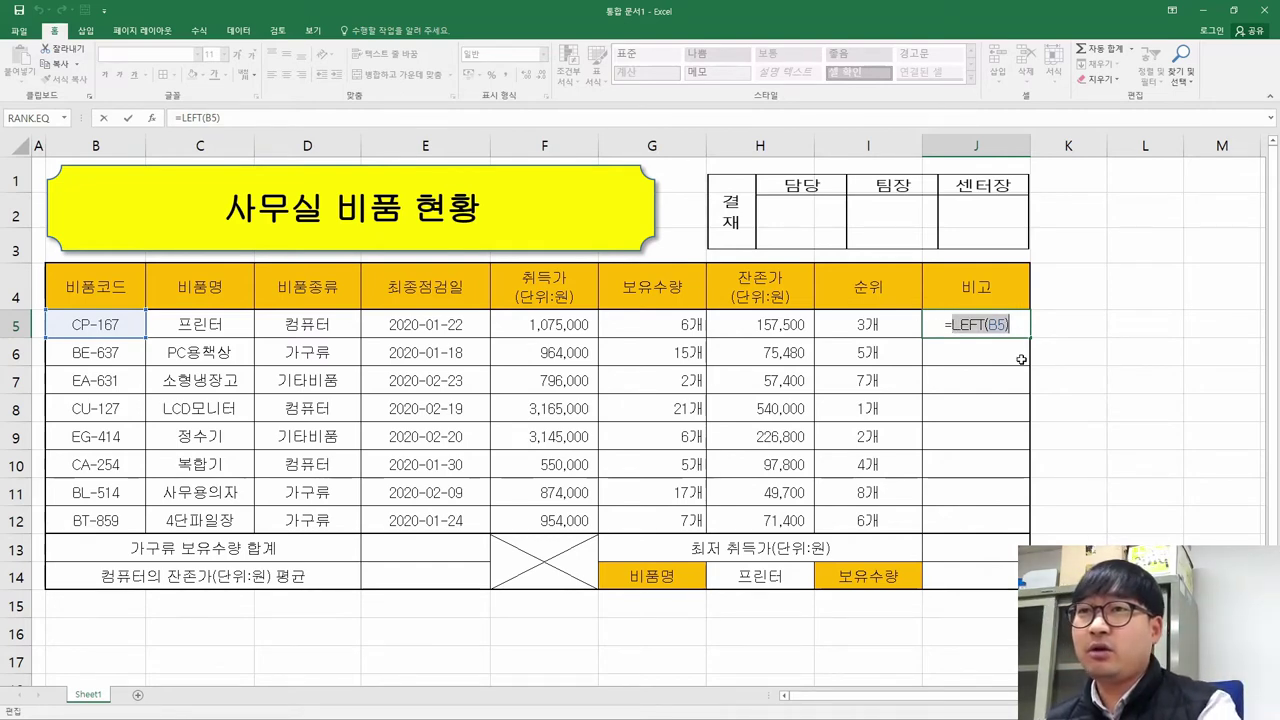
key("Home")
key("shift+End")
key("Home")
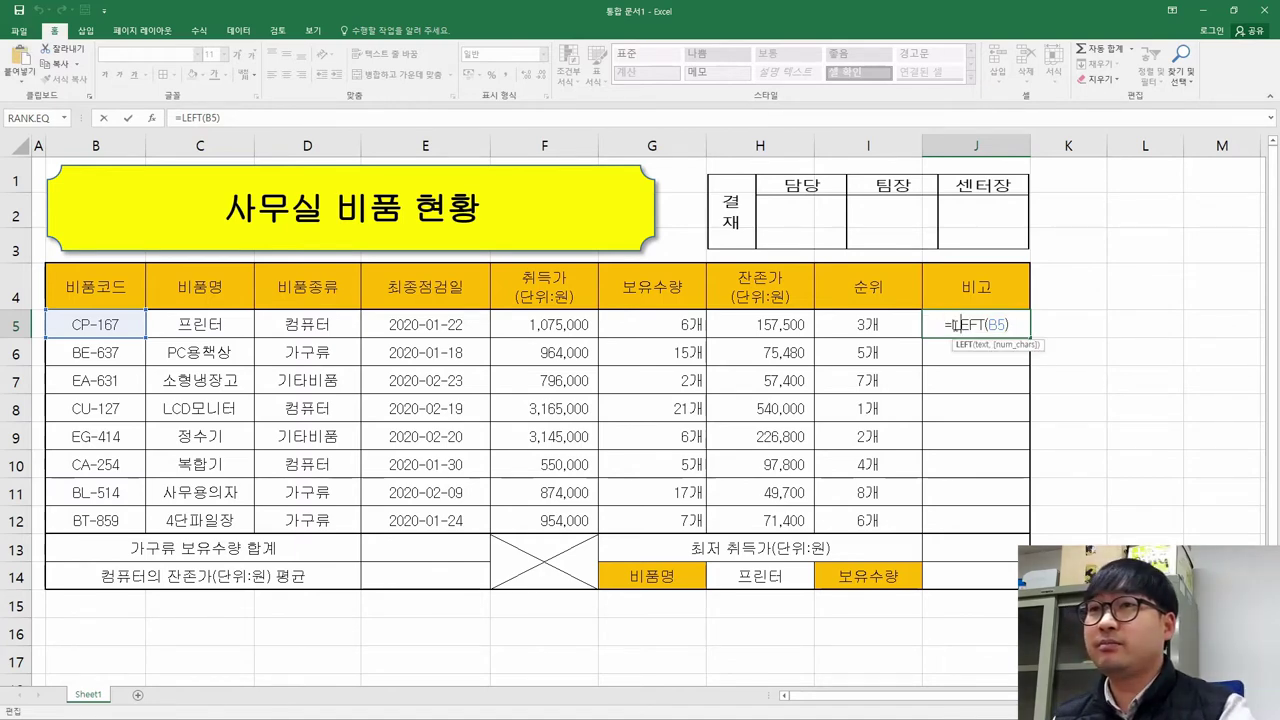
key("Right")
key("shift+End")
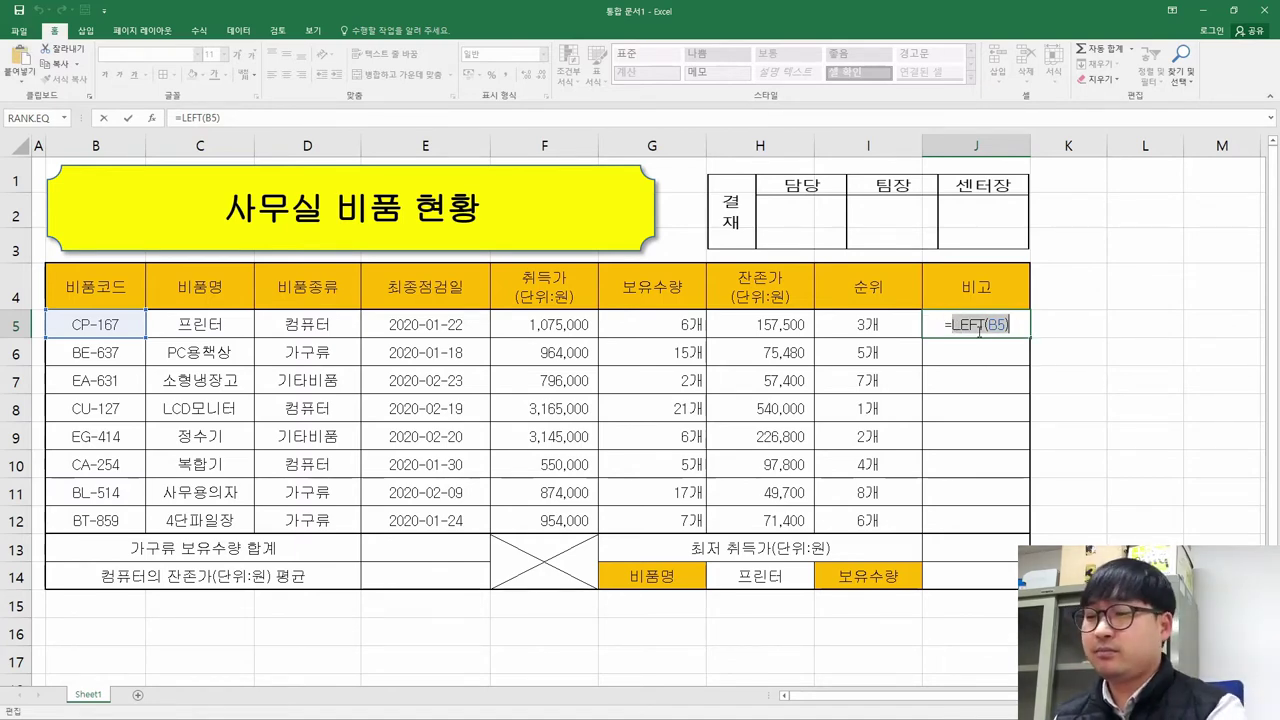
Leave J5 and paste the copied LEFT(B5) as plain text into K5.
left_click(1061, 325)
left_click(1069, 324)
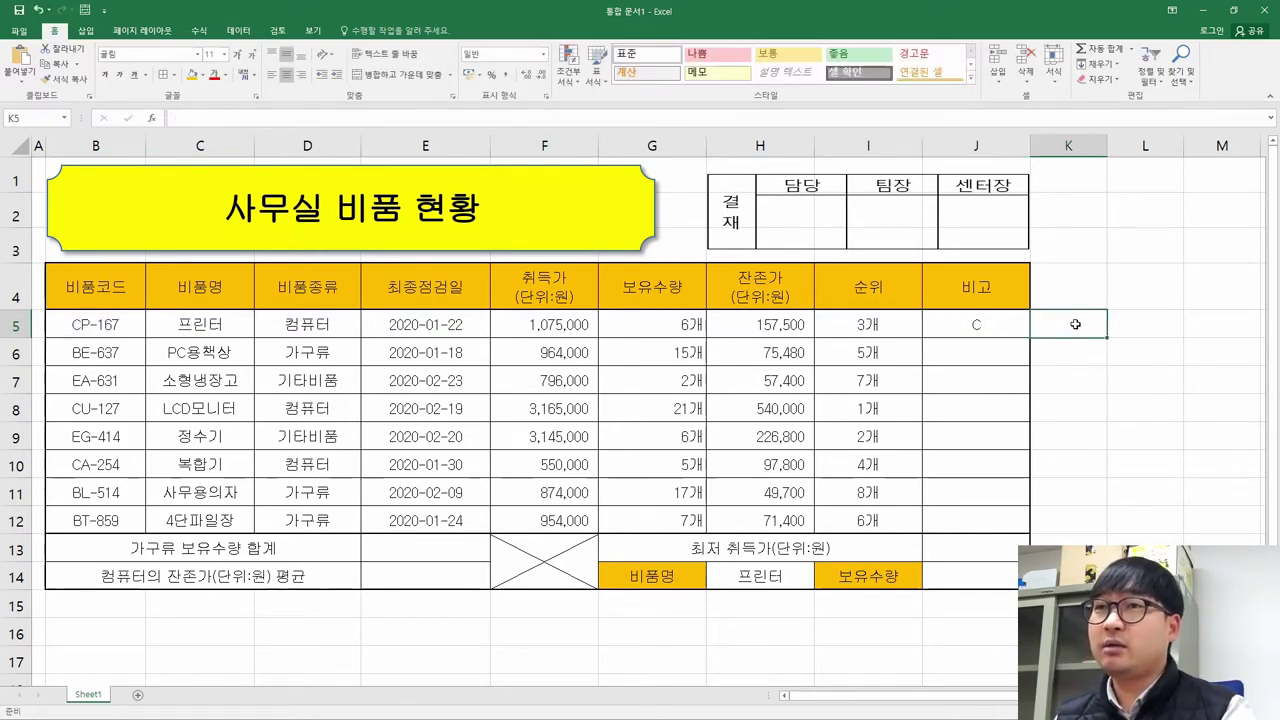
right_click(1075, 324)
left_click(1107, 380)
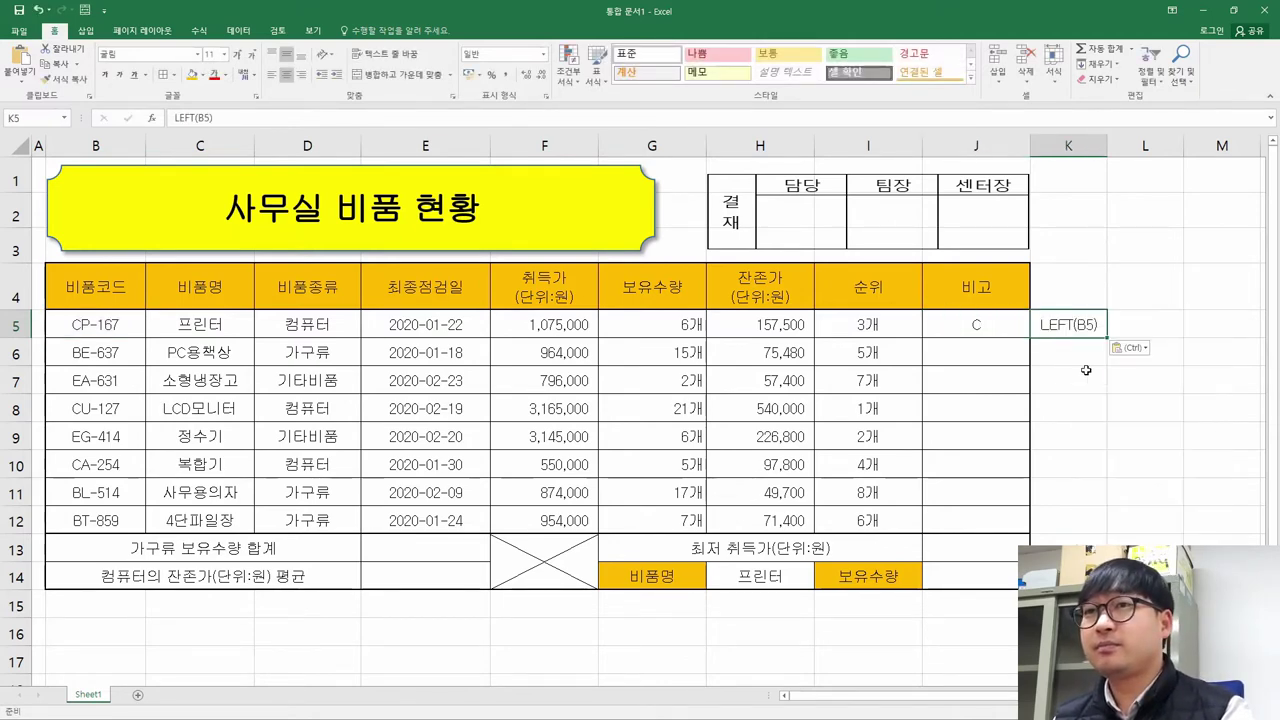
Replace the contents of J5 with an IF function and open its function arguments for the logical test.
left_click(988, 330)
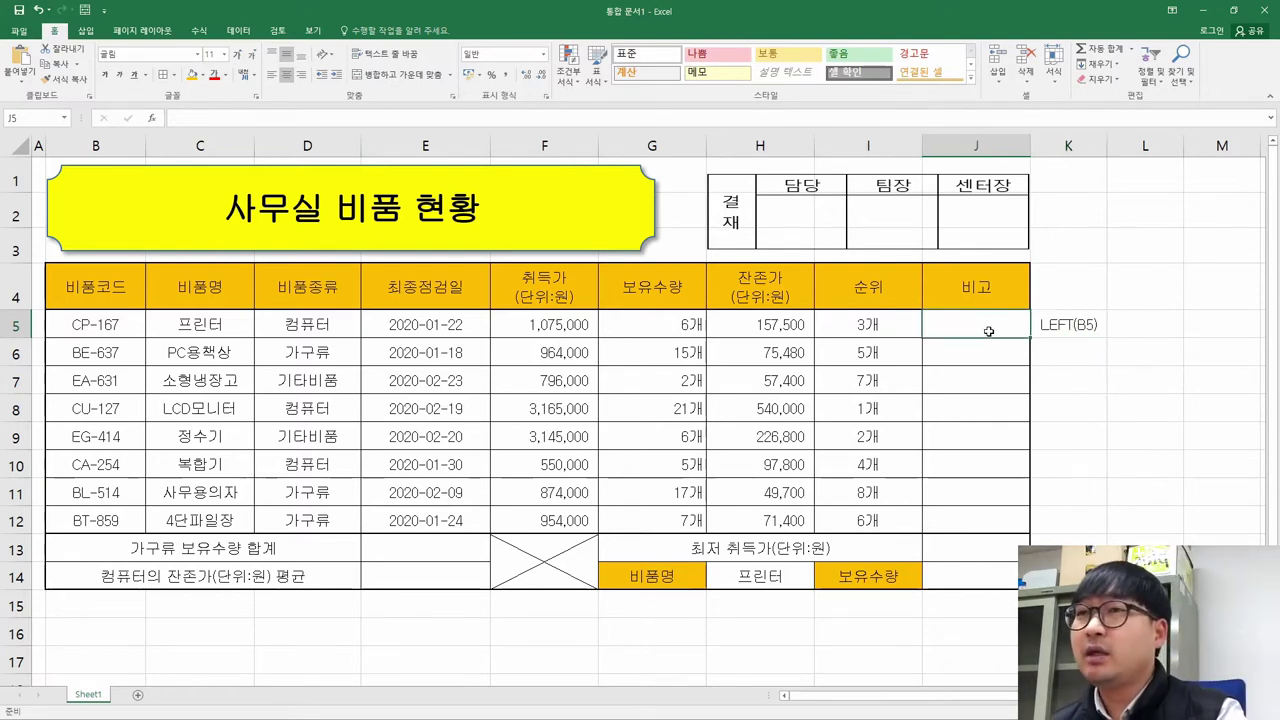
type("=if")
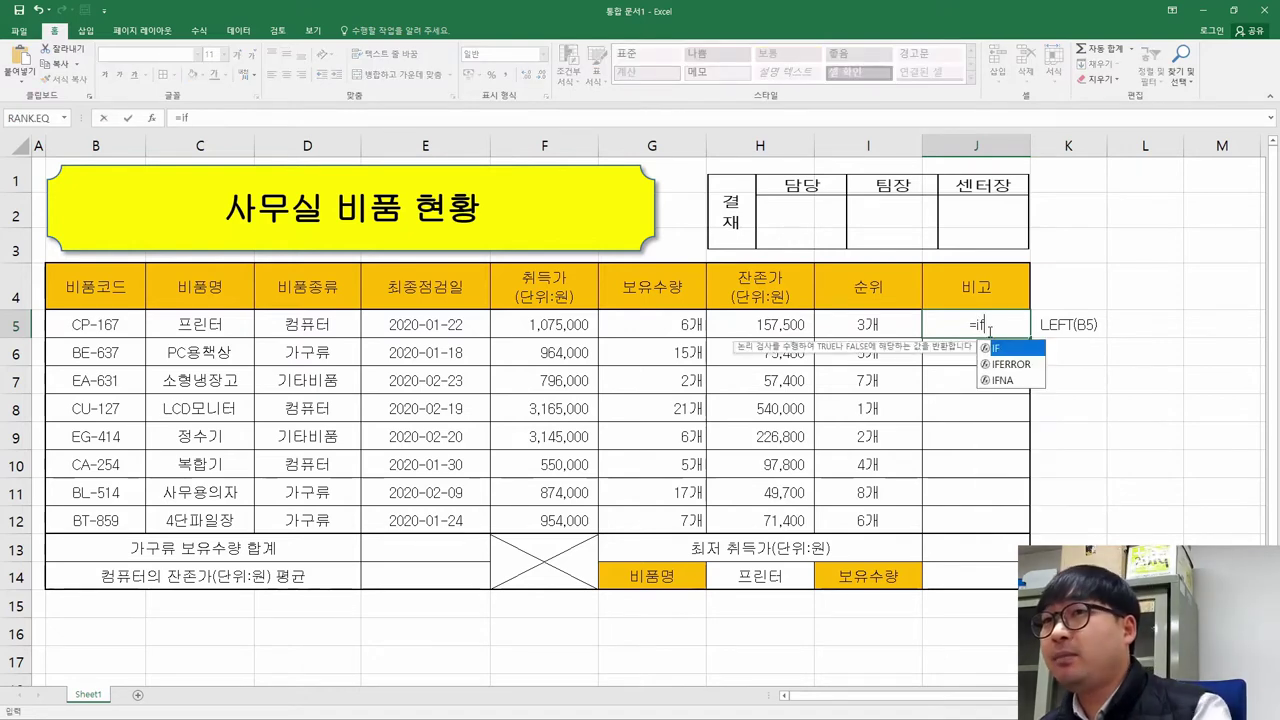
double_click(998, 352)
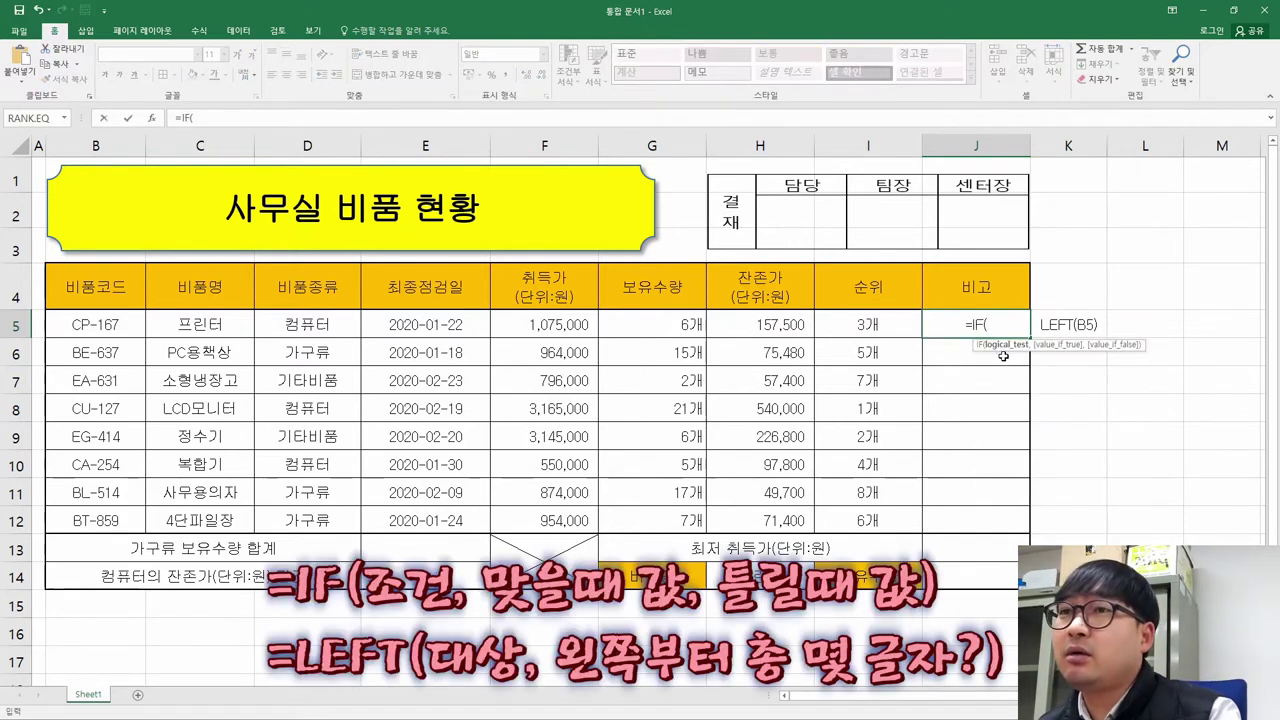
left_click(152, 118)
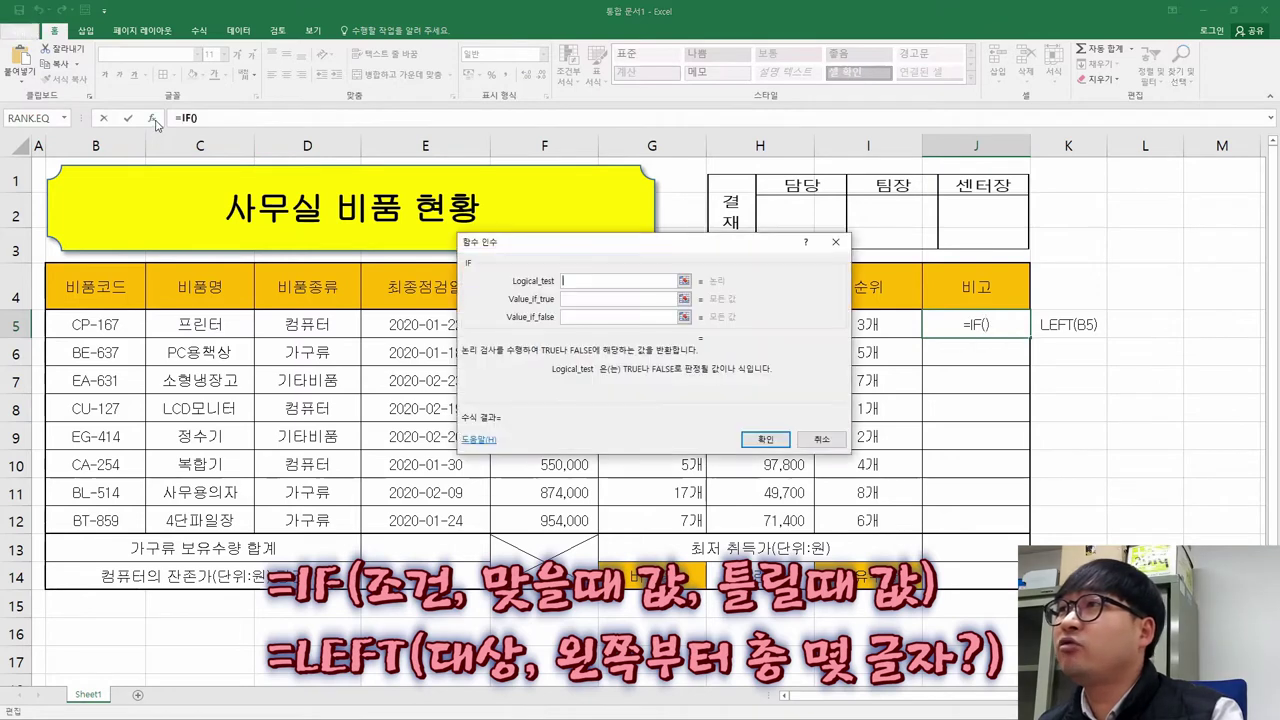
left_click(598, 282)
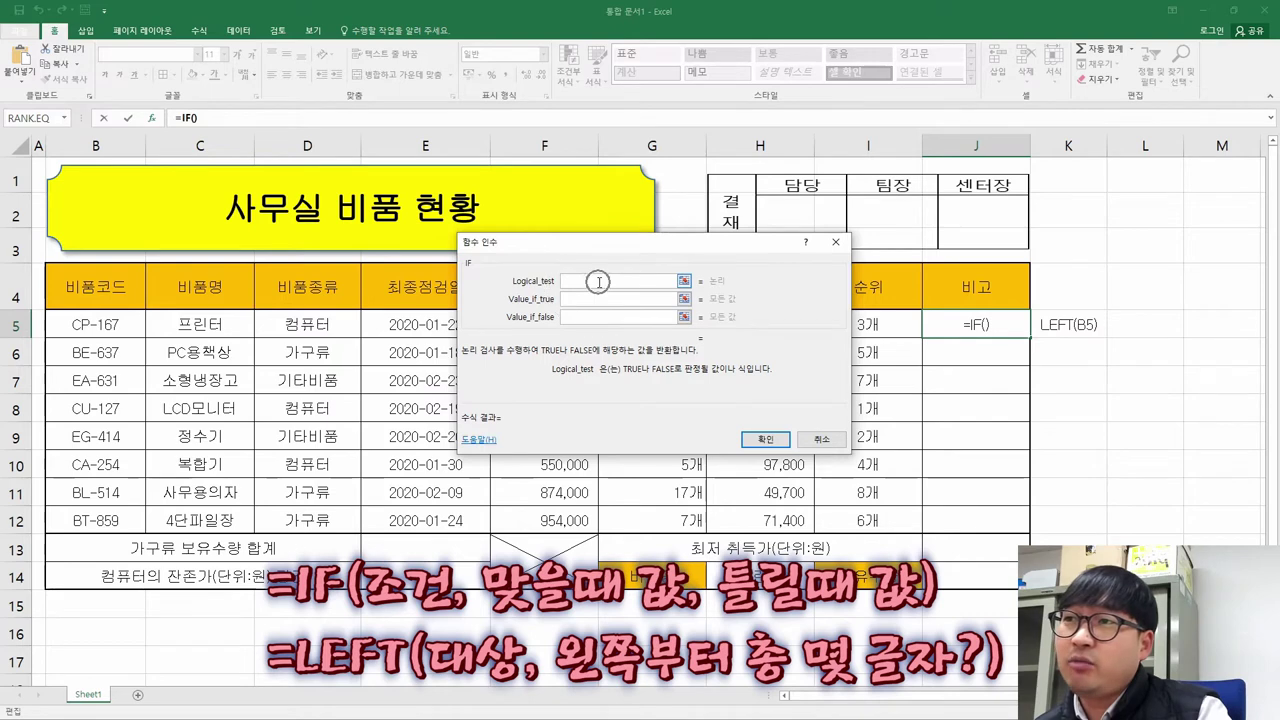
left_click(742, 377)
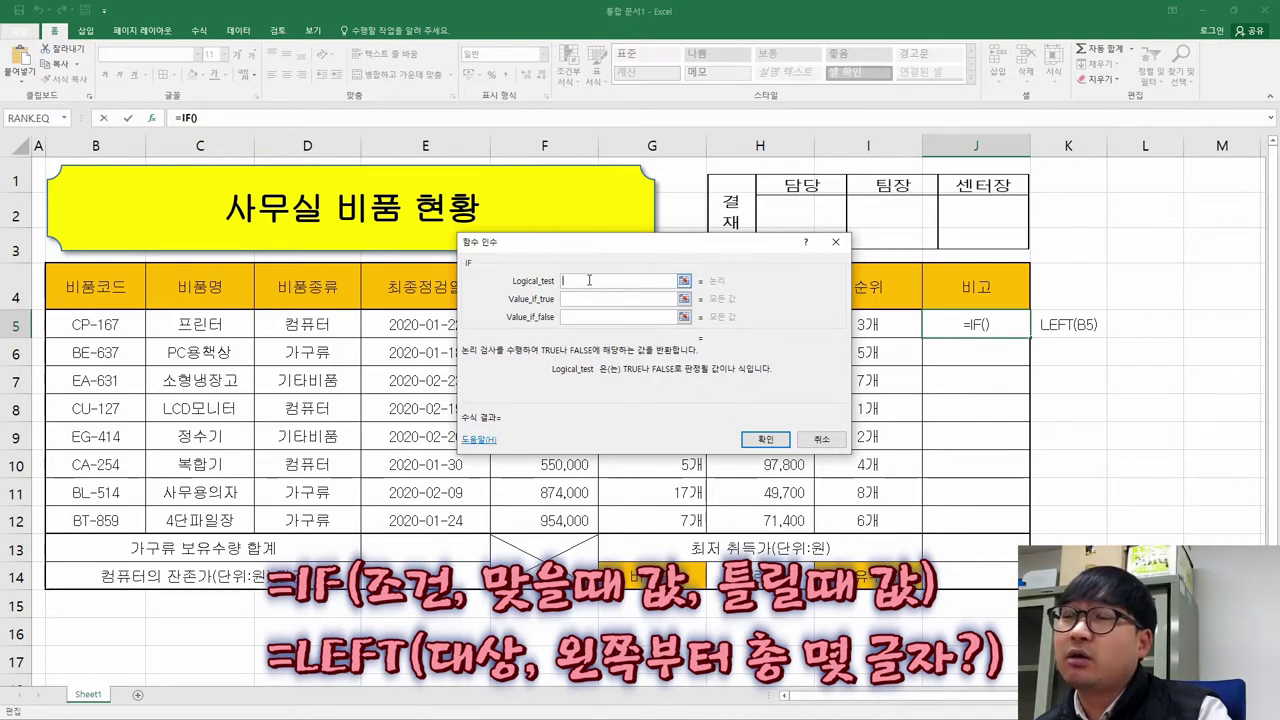
Copy the condition 비품코드의 첫 번째 글자가 C이면 from task (2) in the PDF into Logical_test of the Excel IF function.
key("alt+Tab")
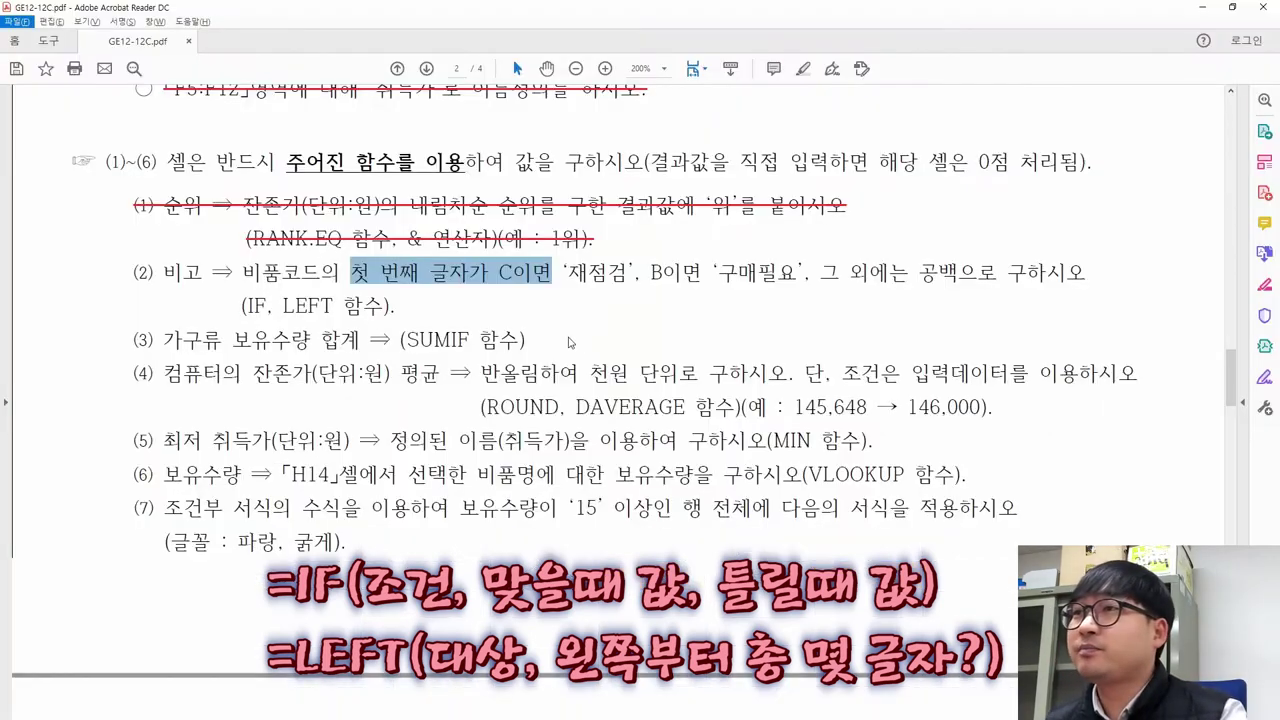
left_click_drag(243, 272, 553, 281)
key("ctrl+c")
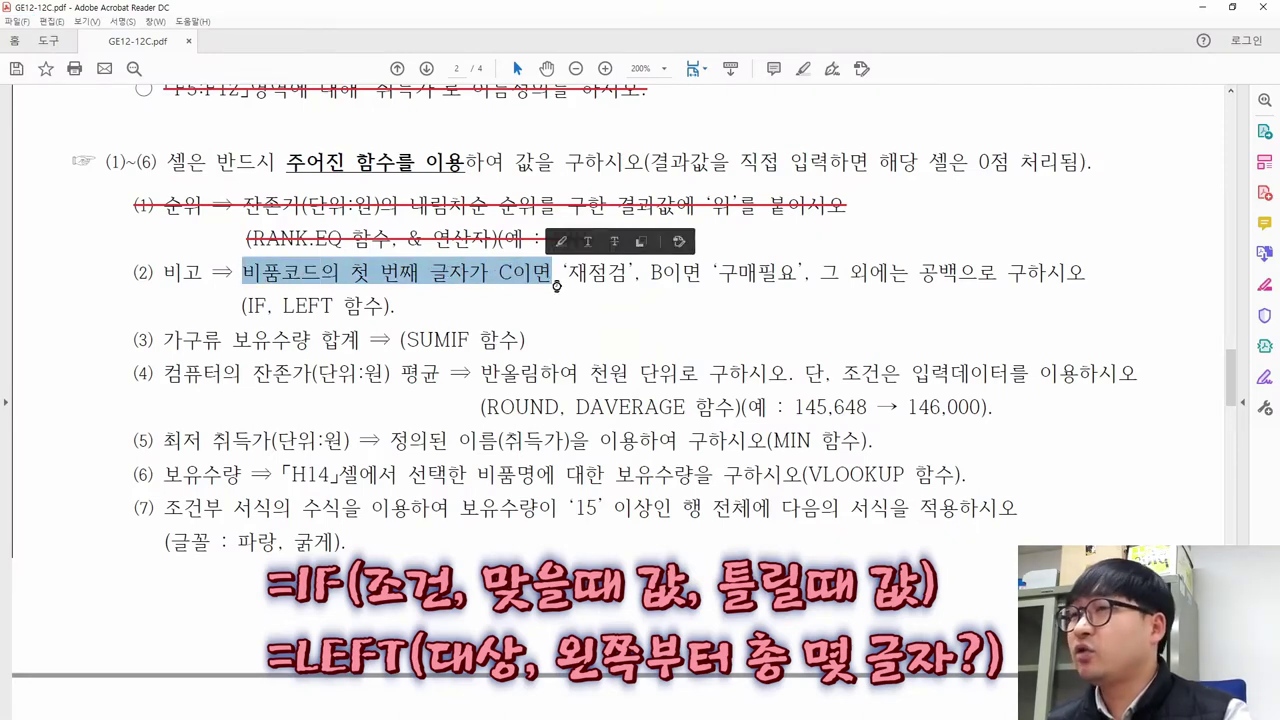
key("alt+Tab")
key("ctrl+v")
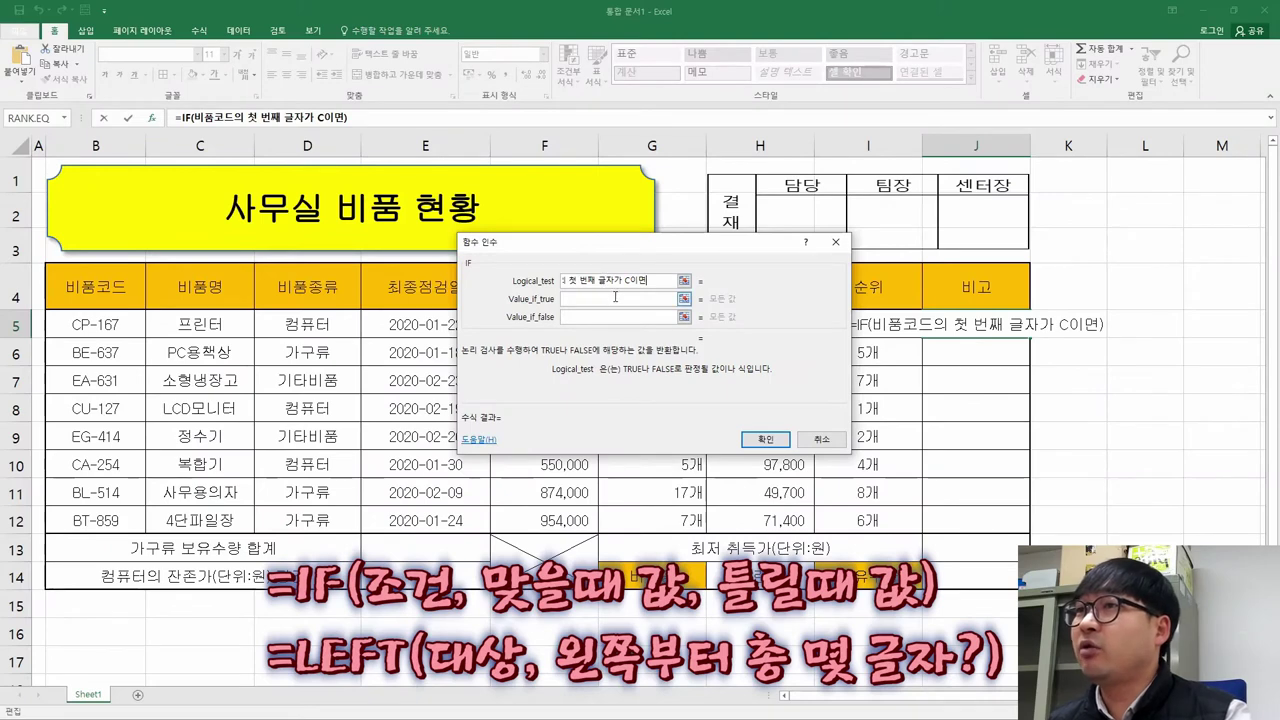
Copy ‘재점검 from task (2) in the PDF into the IF function's Value_if_true argument in Excel.
left_click(614, 298)
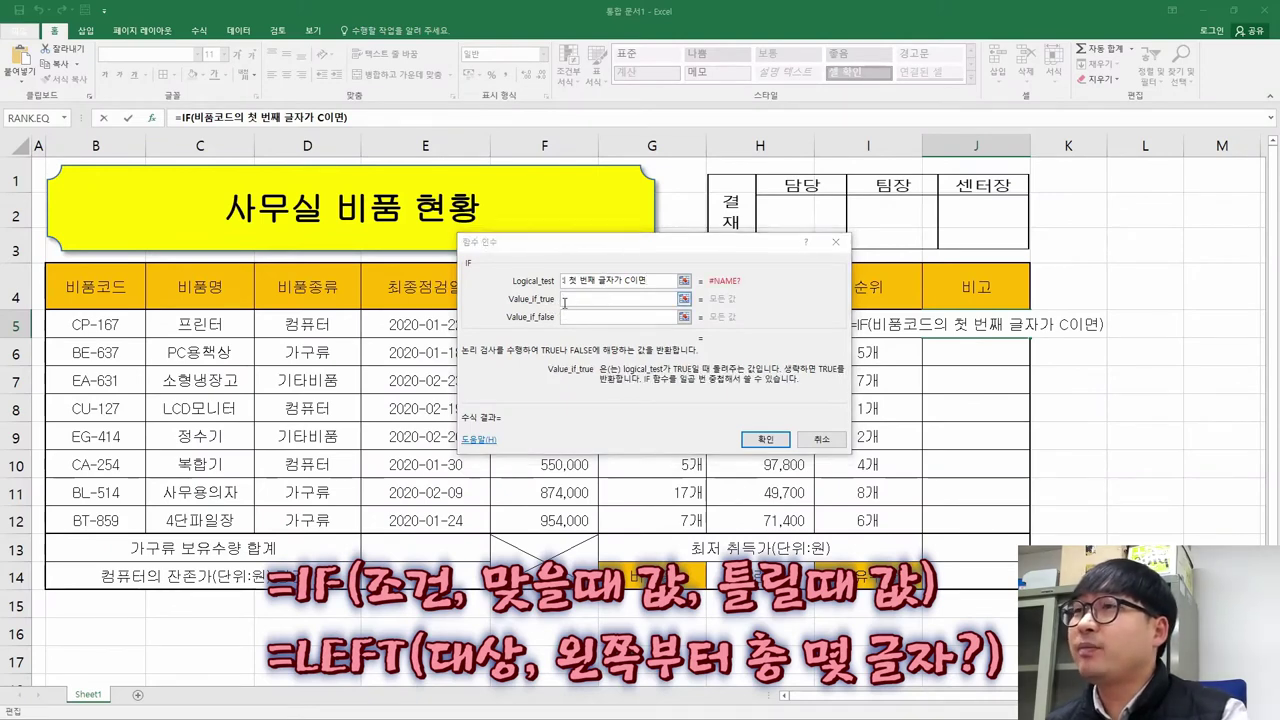
key("alt+Tab")
left_click_drag(564, 272, 627, 278)
key("ctrl+c")
key("alt+Tab")
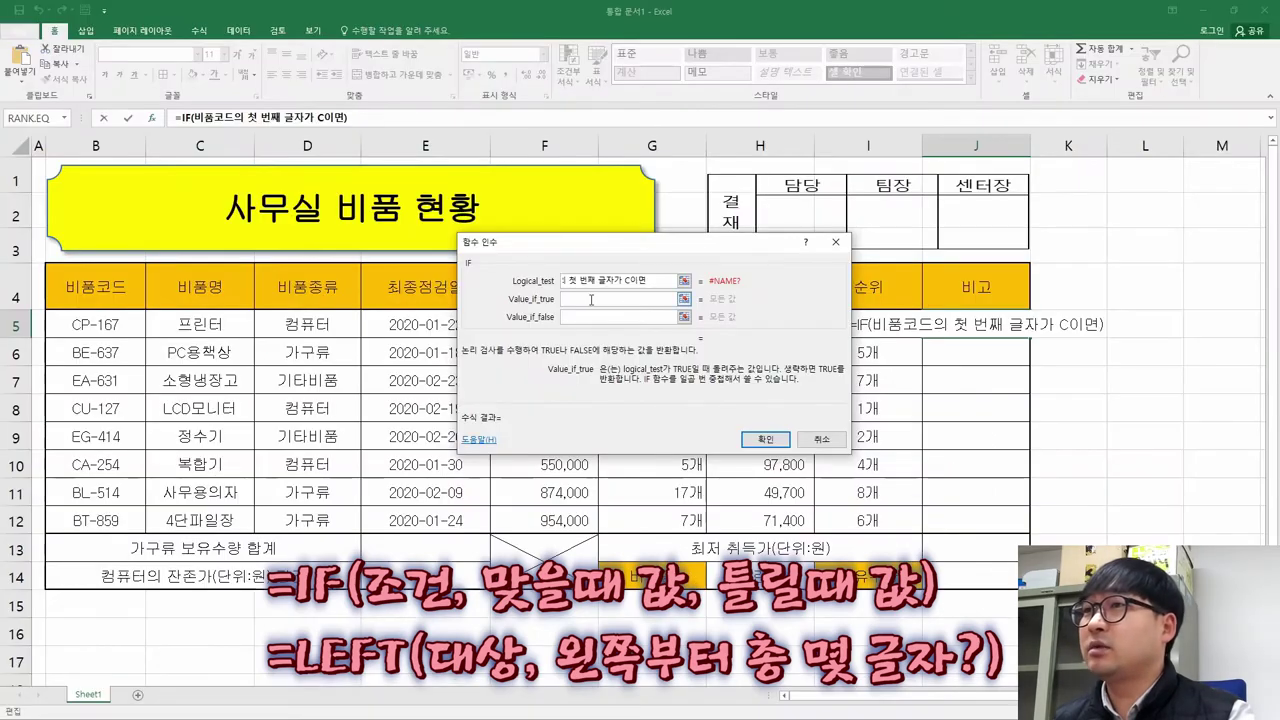
key("ctrl+v")
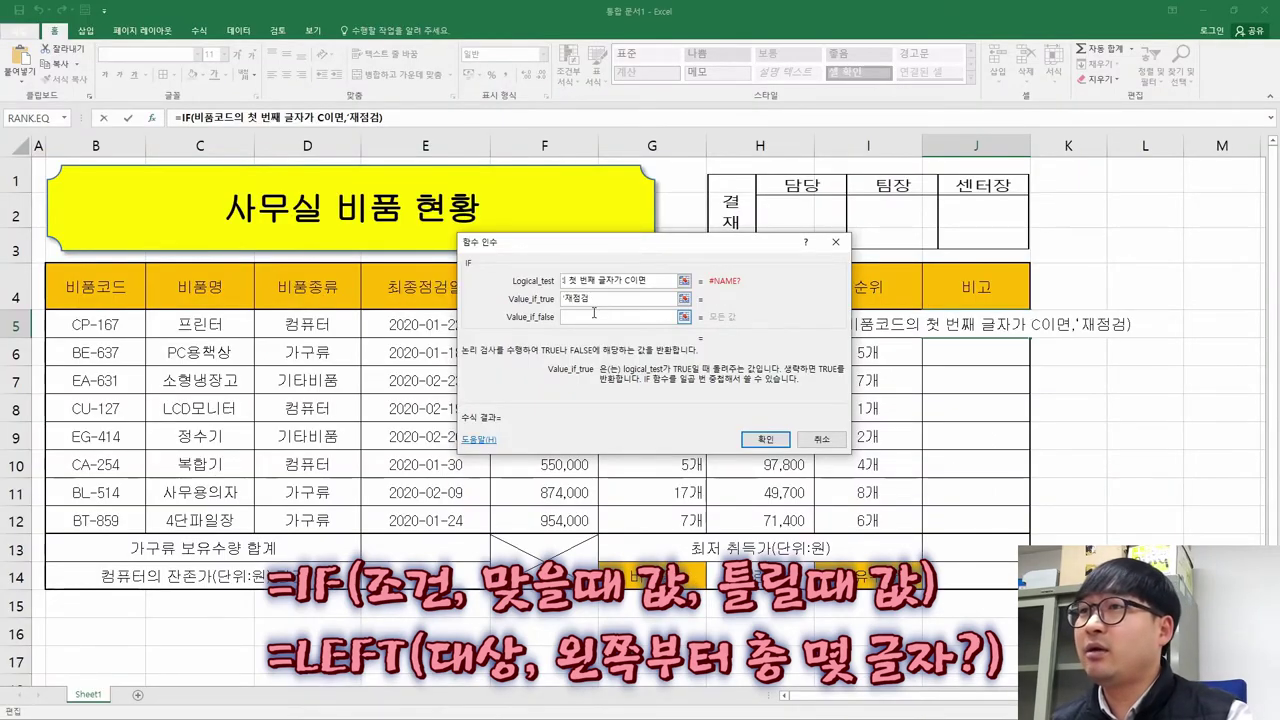
Copy B이면 ‘구매필요’, 그 외에는 공백으로 from task (2) in the PDF into Value_if_false in Excel.
left_click(596, 316)
key("alt+Tab")
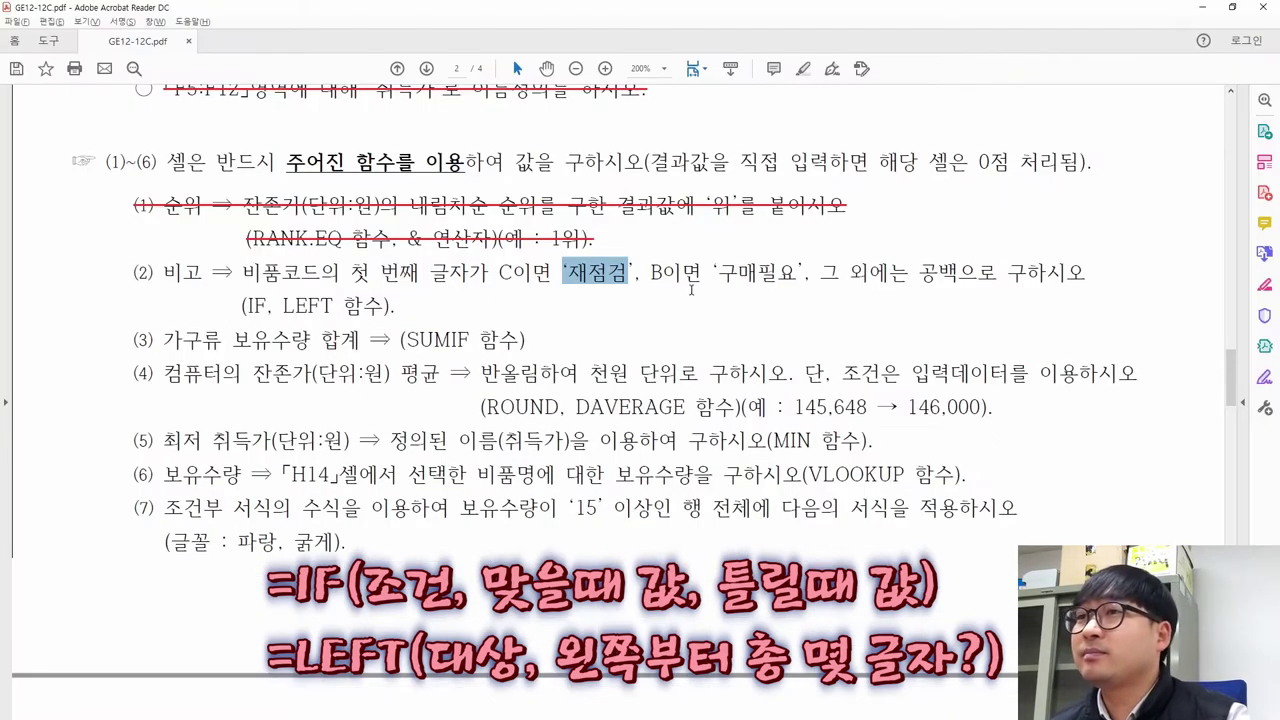
left_click_drag(651, 274, 988, 280)
key("ctrl+c")
key("alt+Tab")
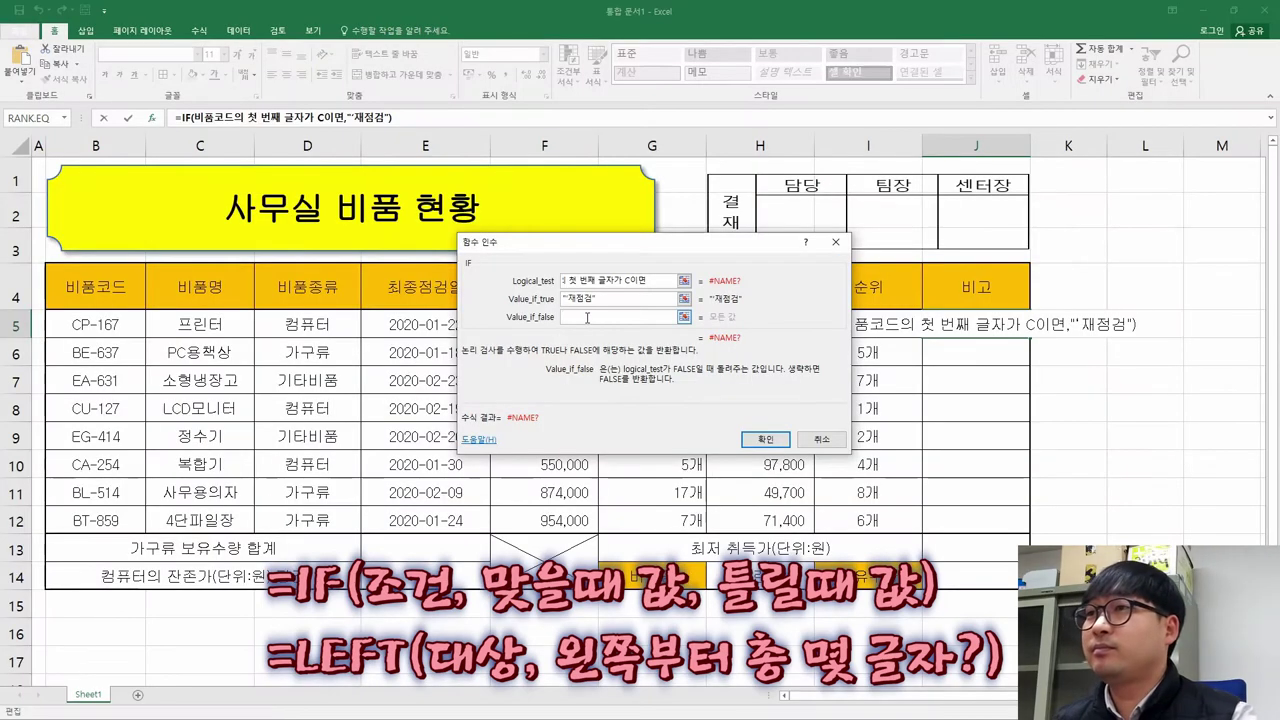
key("ctrl+v")
key("Home")
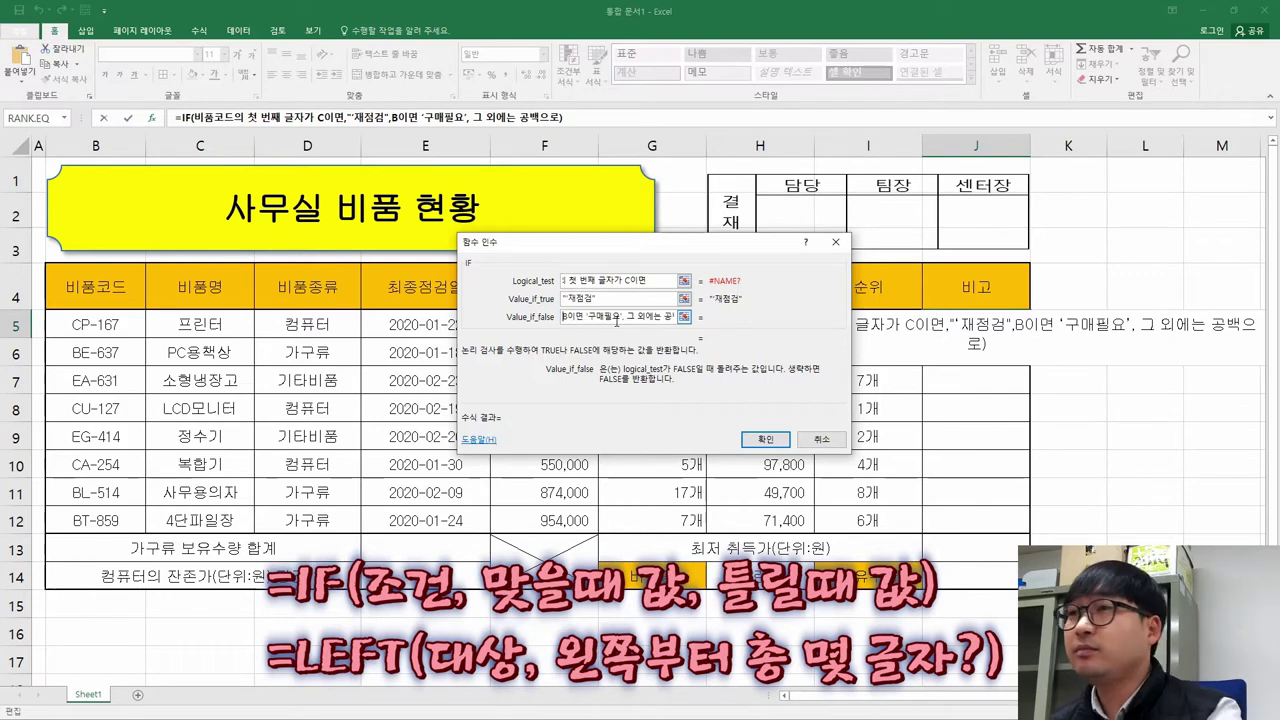
Remove the stray single quote before 재점검 so that Value_if_true reads "재점검".
key("shift+Tab")
key("shift+Tab")
key("Home")
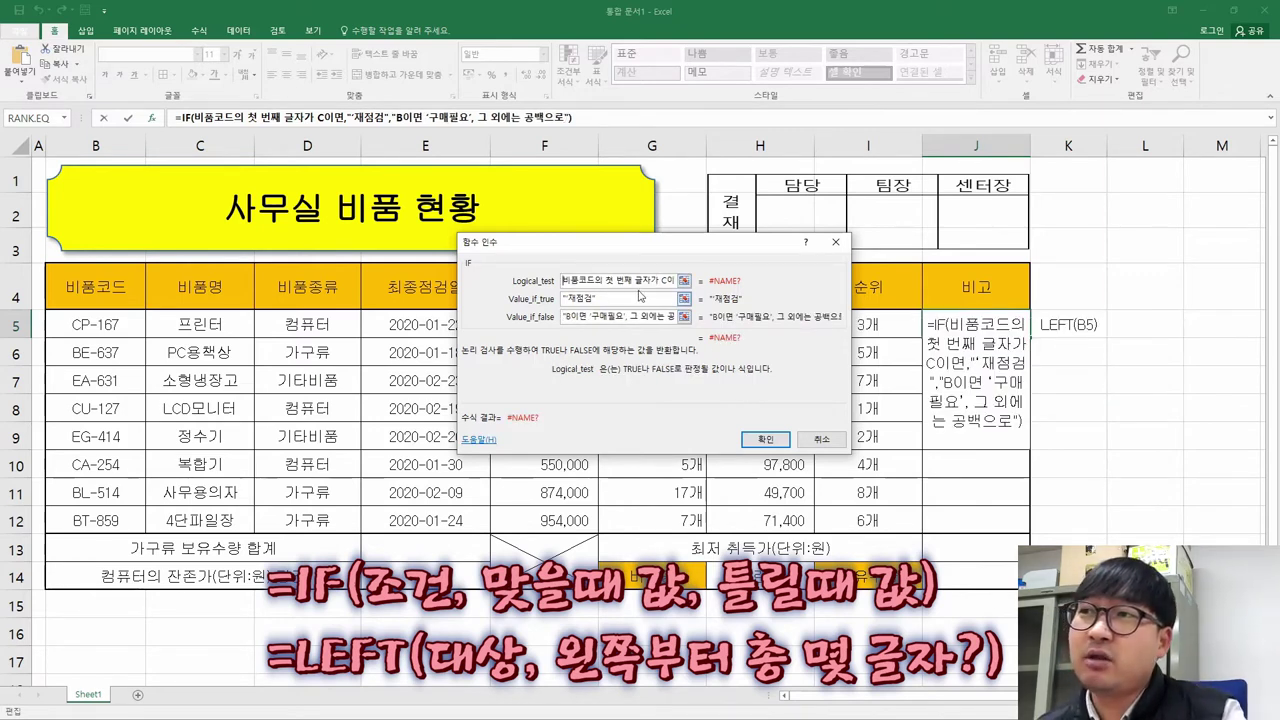
left_click(570, 298)
key("BackSpace")
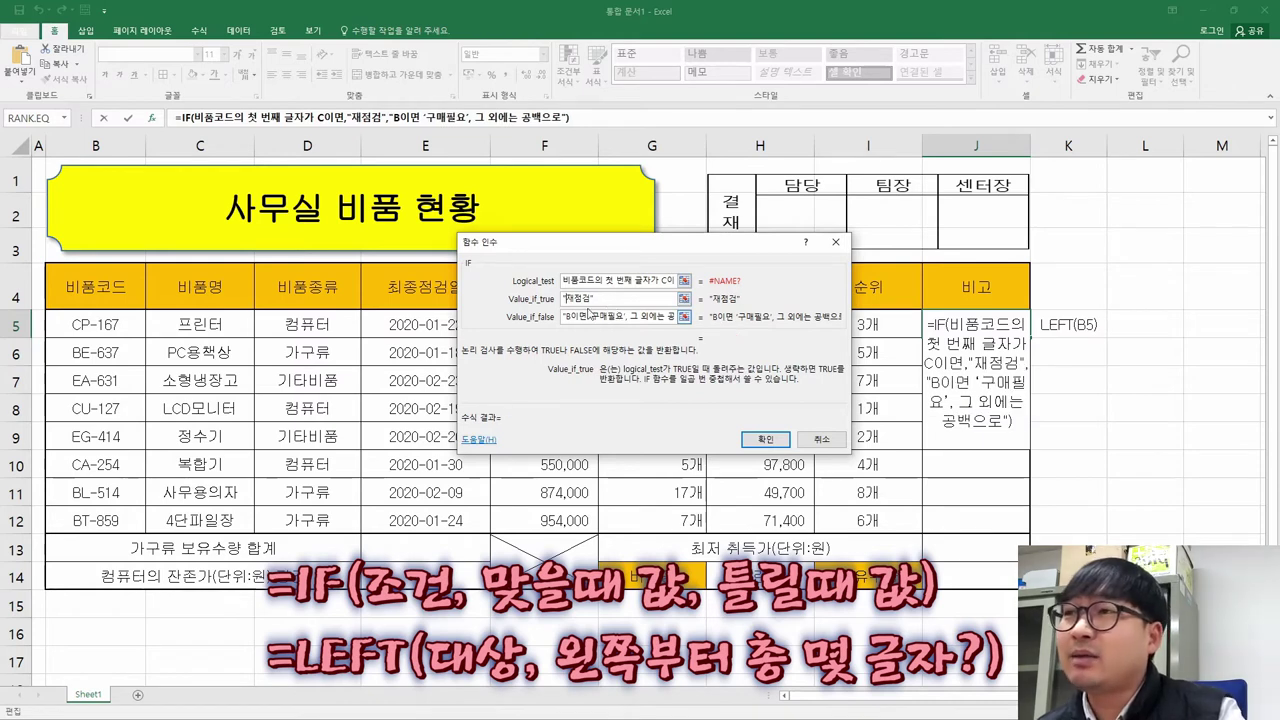
Replace 비품코드의 첫 번째 글자 in Logical_test with left(B5)=, taking B5 from the sheet.
left_click(627, 280)
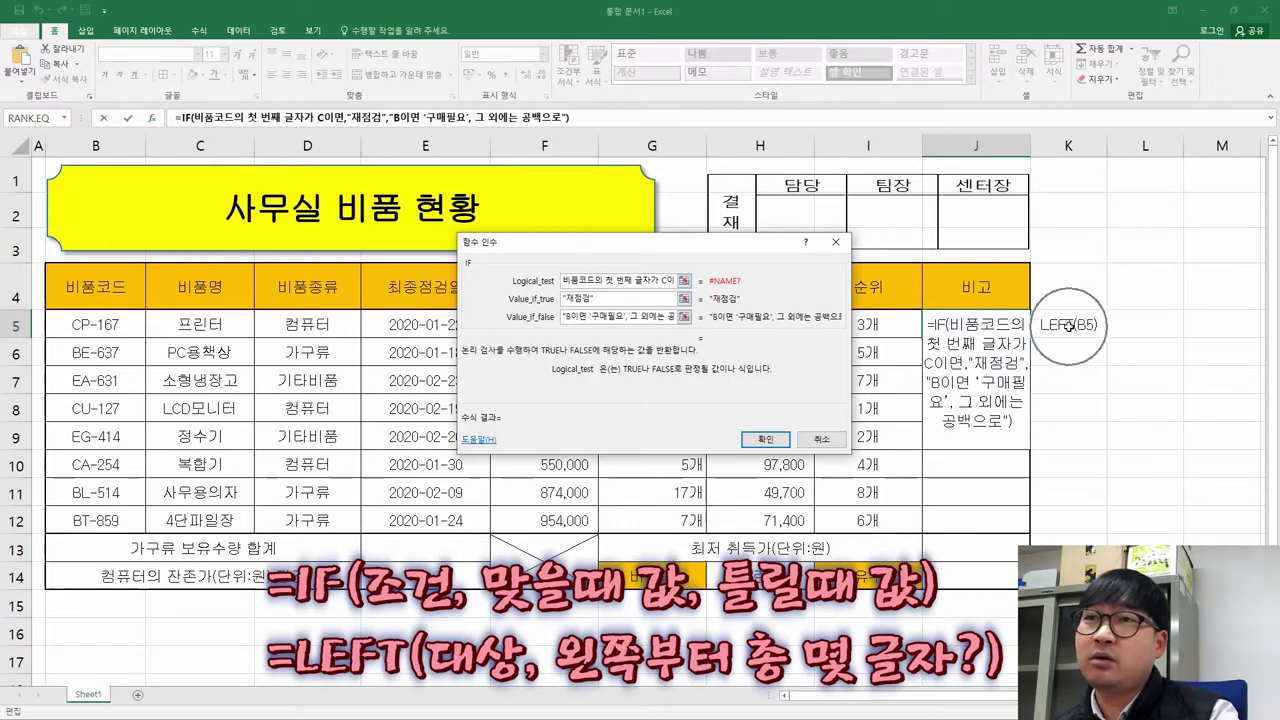
left_click(672, 281)
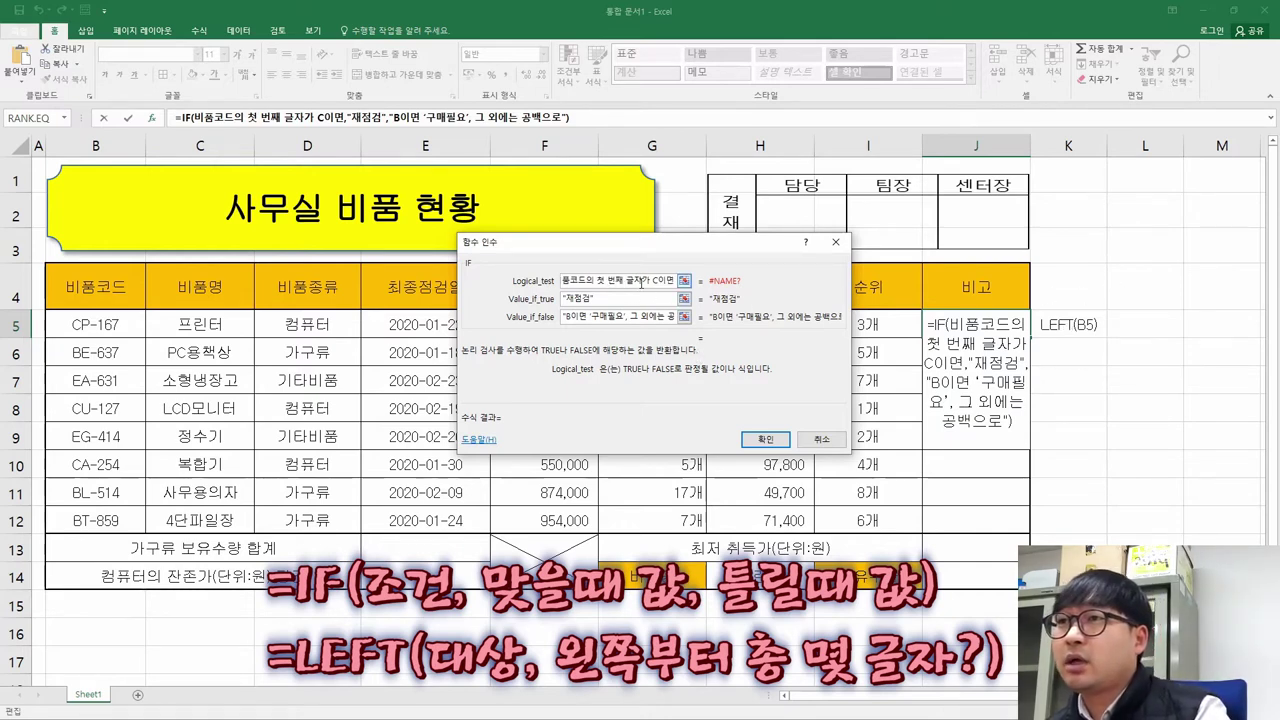
key("shift+Home")
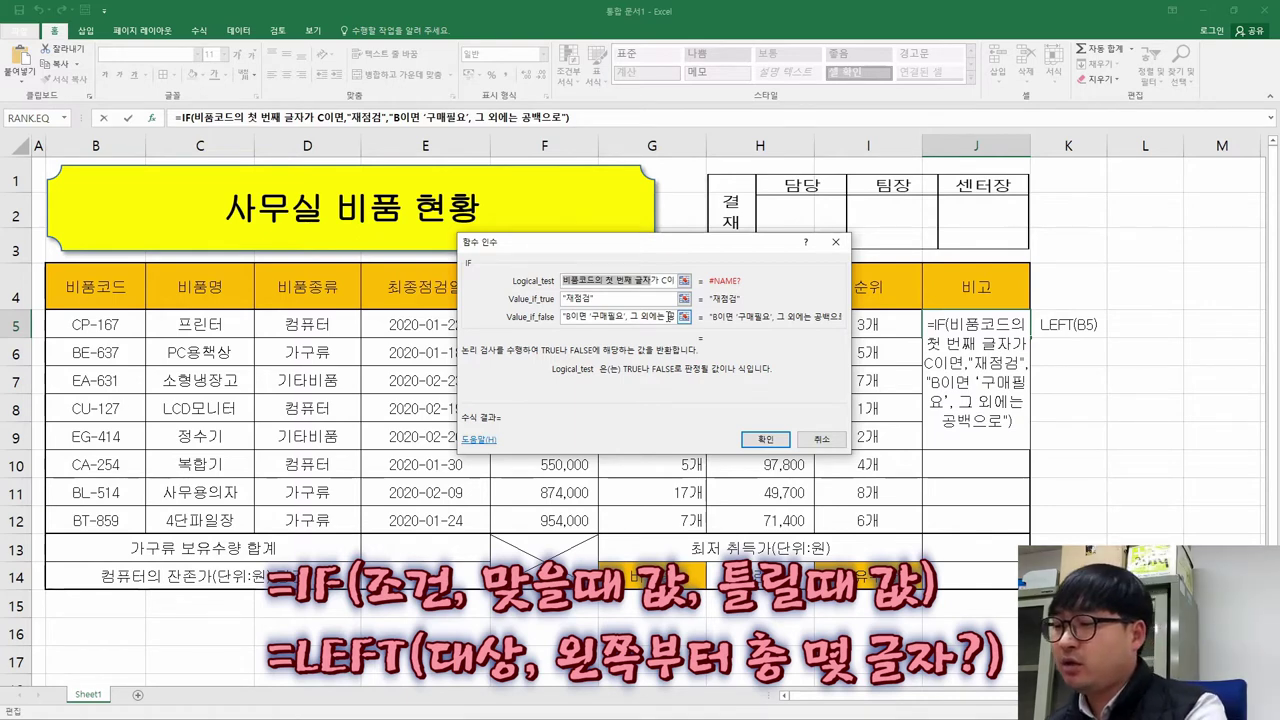
type("left")
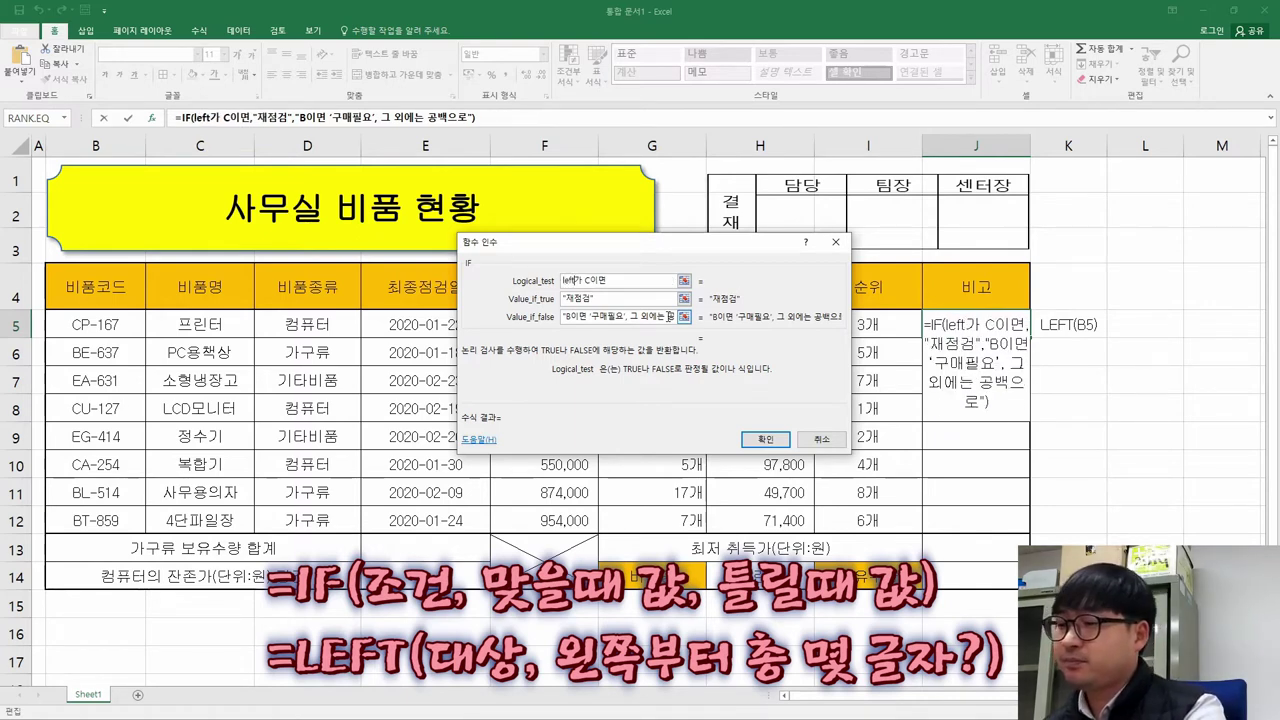
type("(")
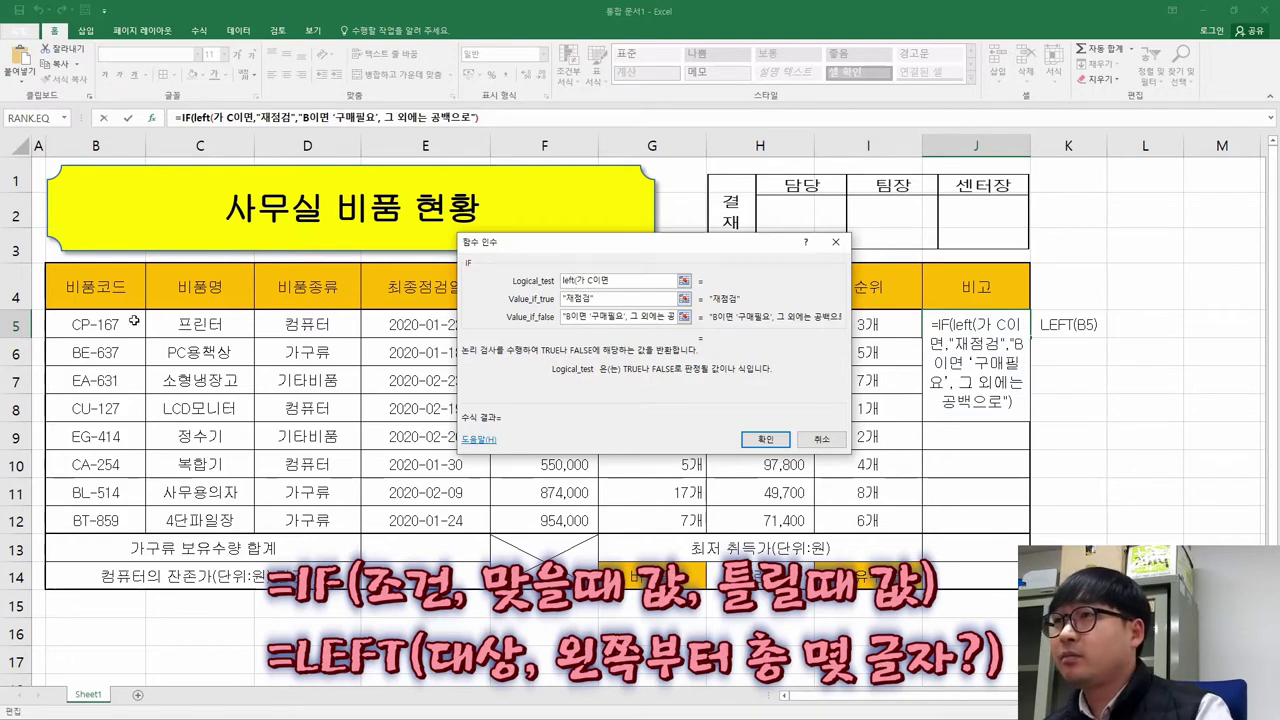
left_click(97, 324)
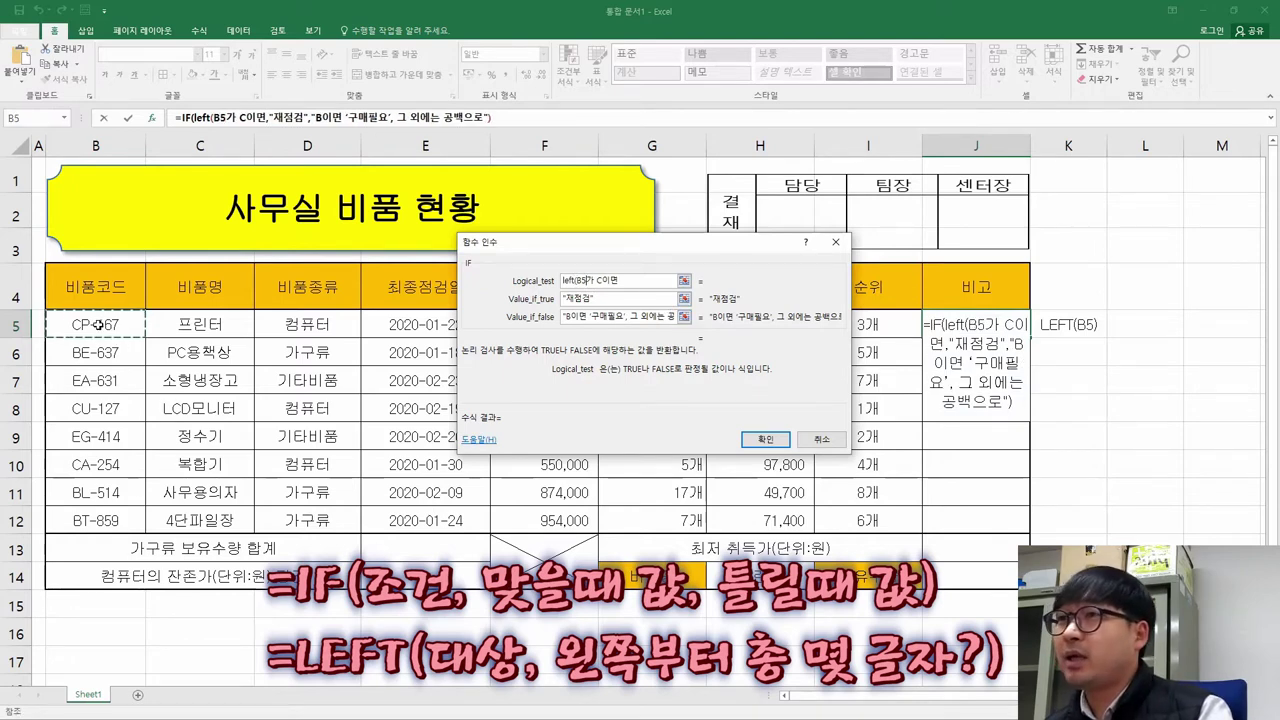
type(")")
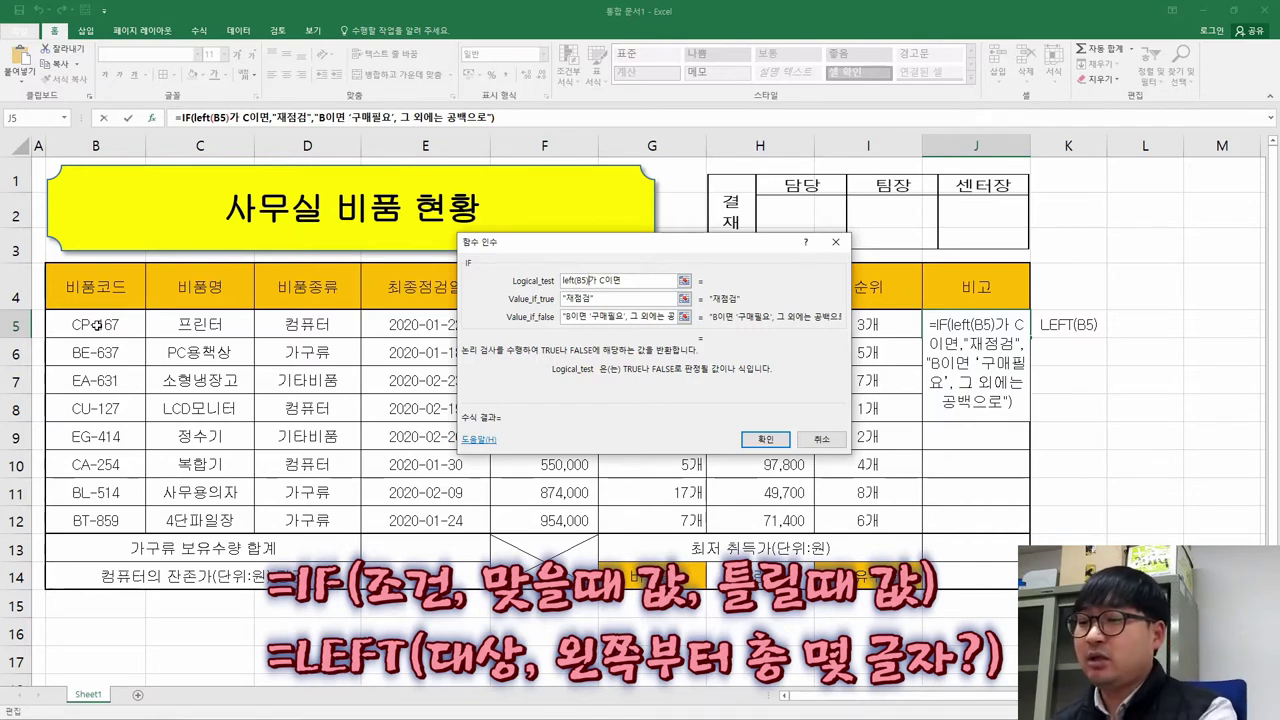
type("=")
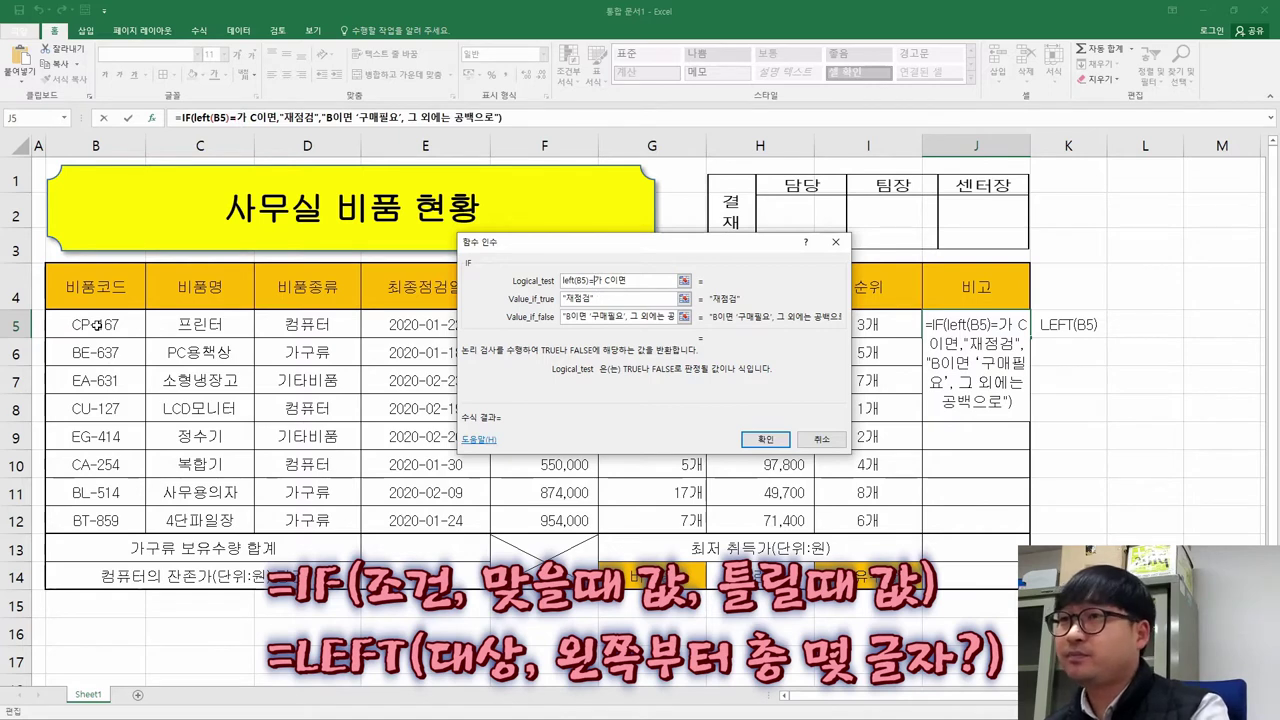
Delete the leftover Korean text around C in Logical_test and quote the letter, giving left(B5)="C".
key("Delete")
key("Delete")
key("Right")
key("Delete")
key("Delete")
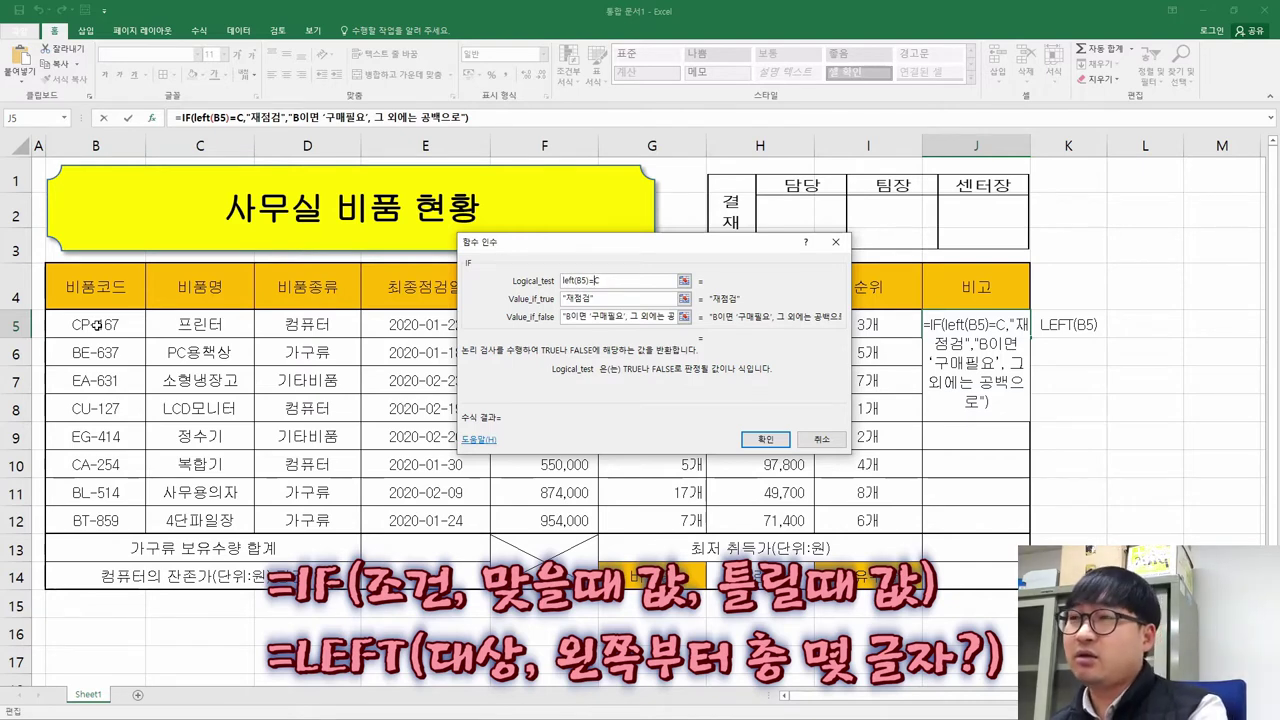
key("Left")
type("\"")
key("Right")
type("\"")
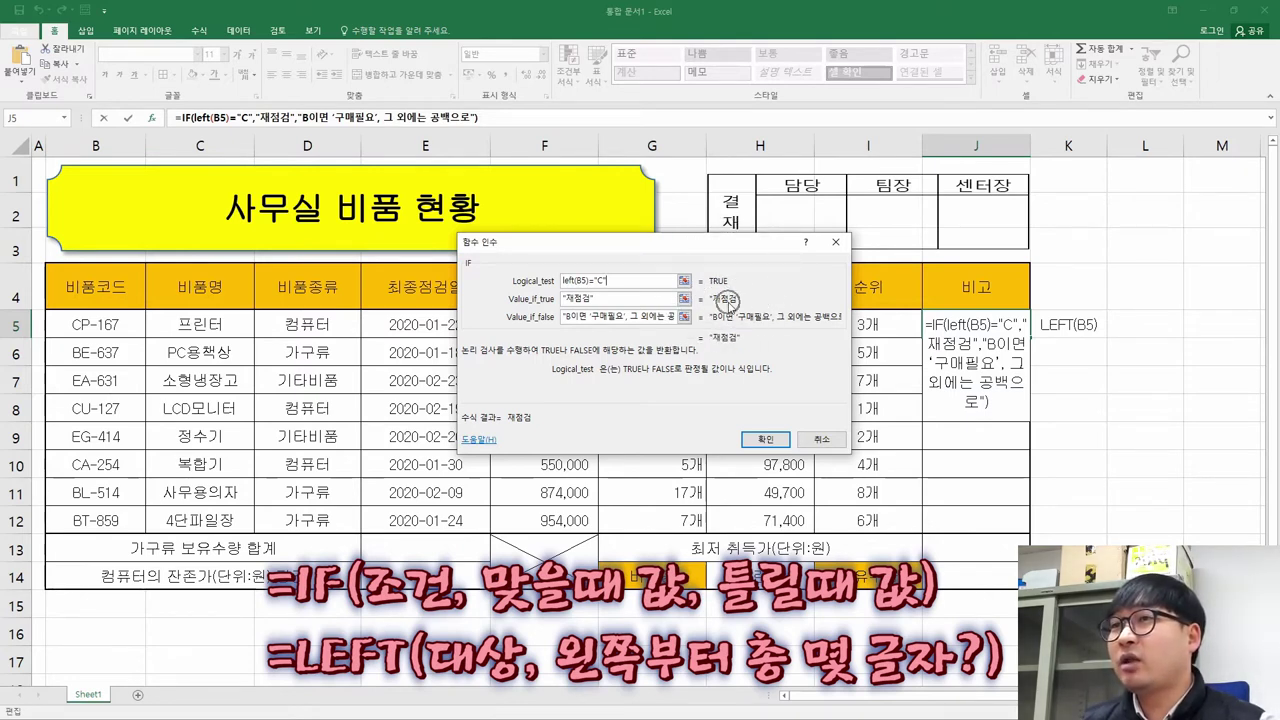
Remove the opening quote in Value_if_false and insert if(left(B5)= before the B, taking B5 from the sheet.
left_click(589, 318)
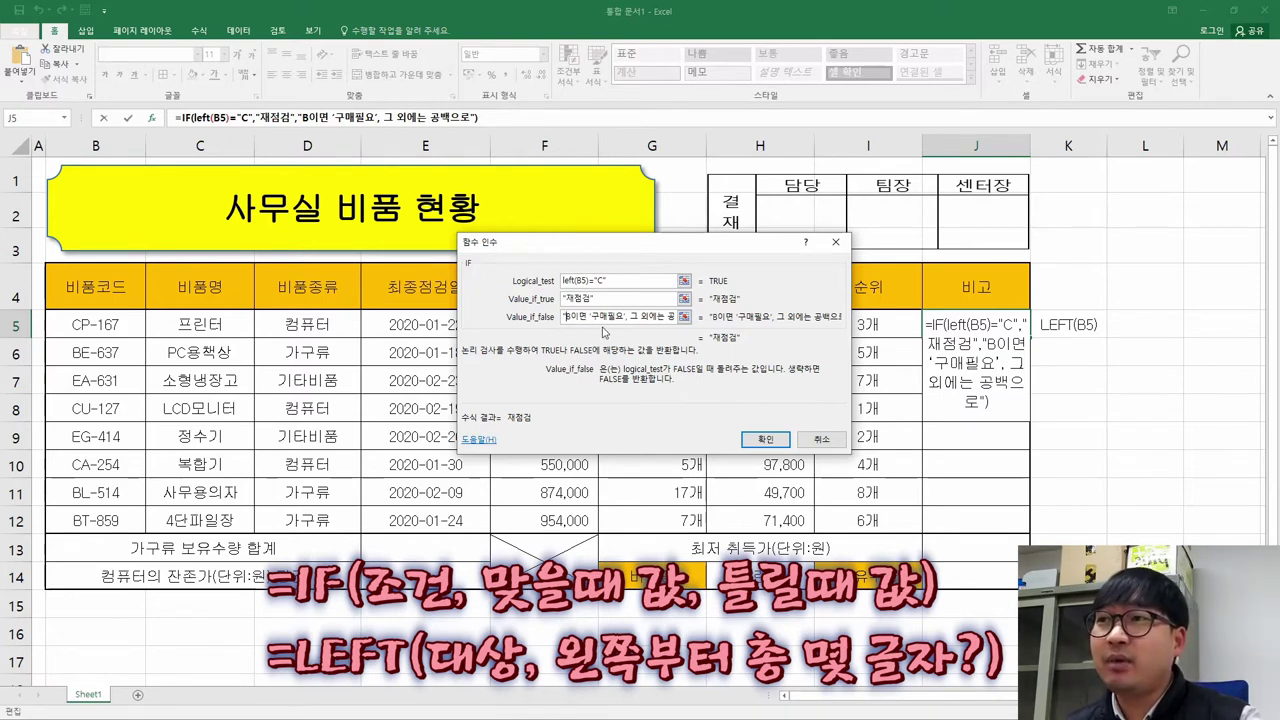
key("BackSpace")
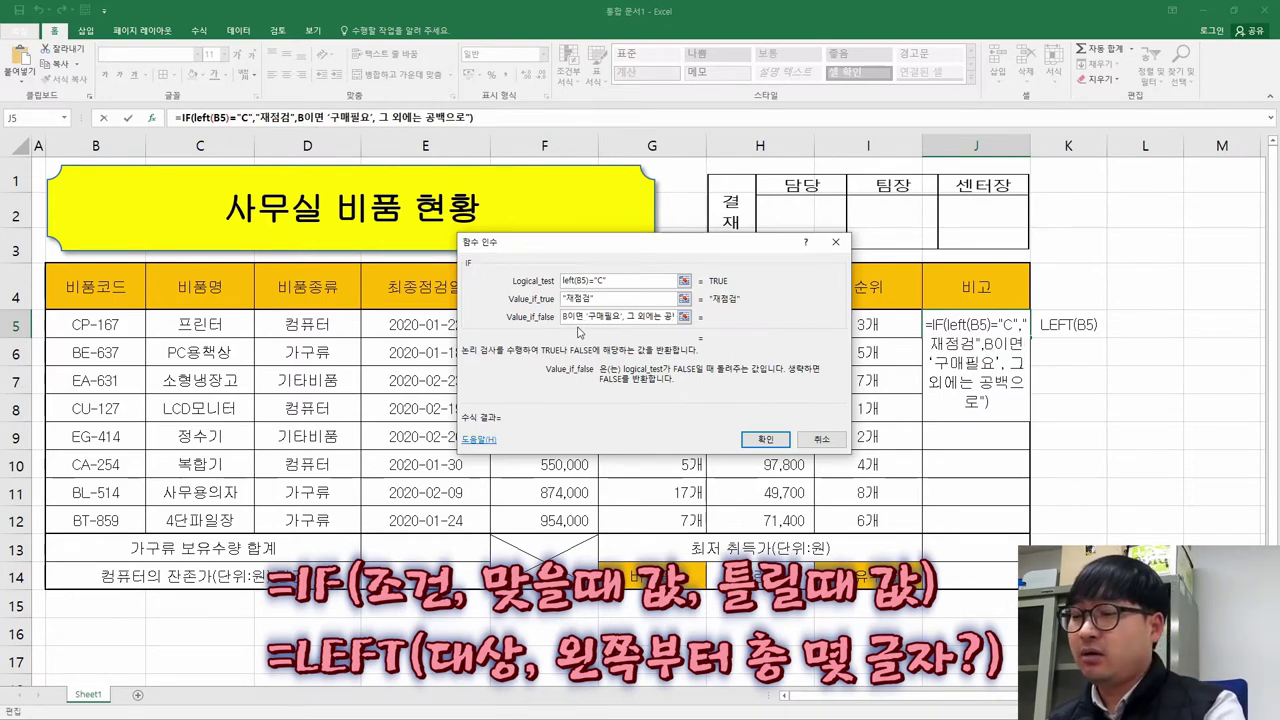
type("if")
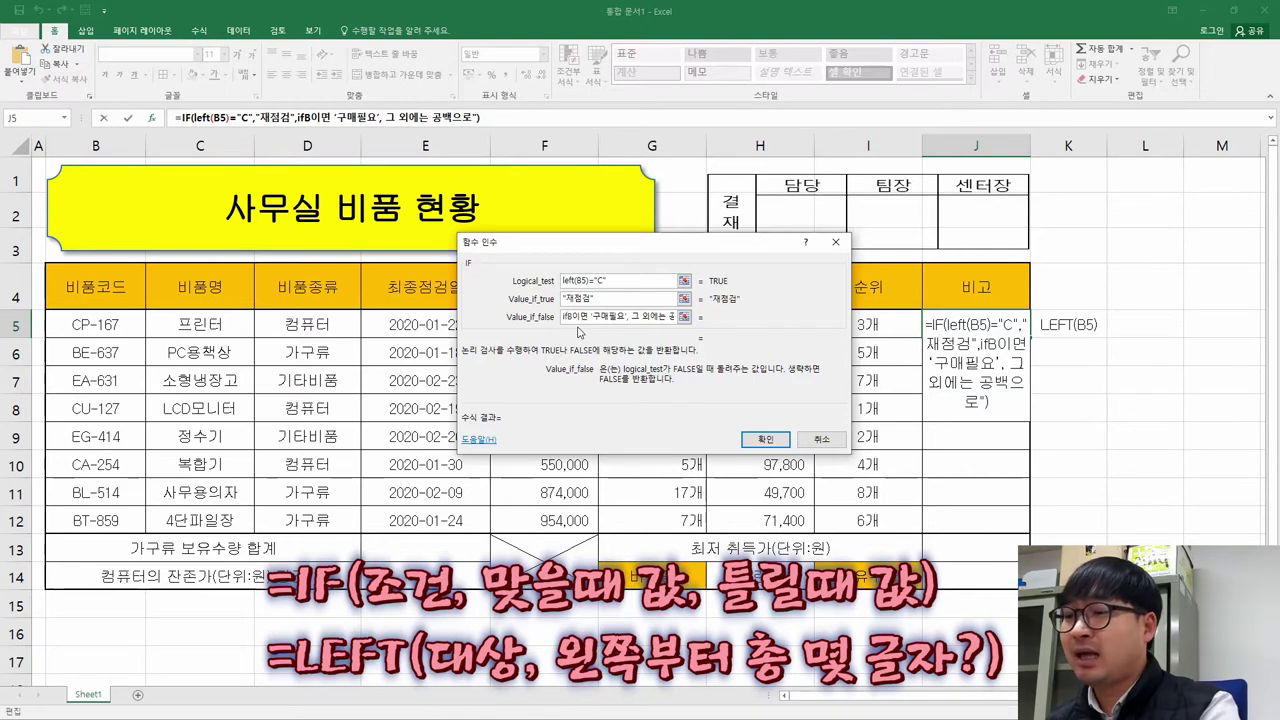
type("(left")
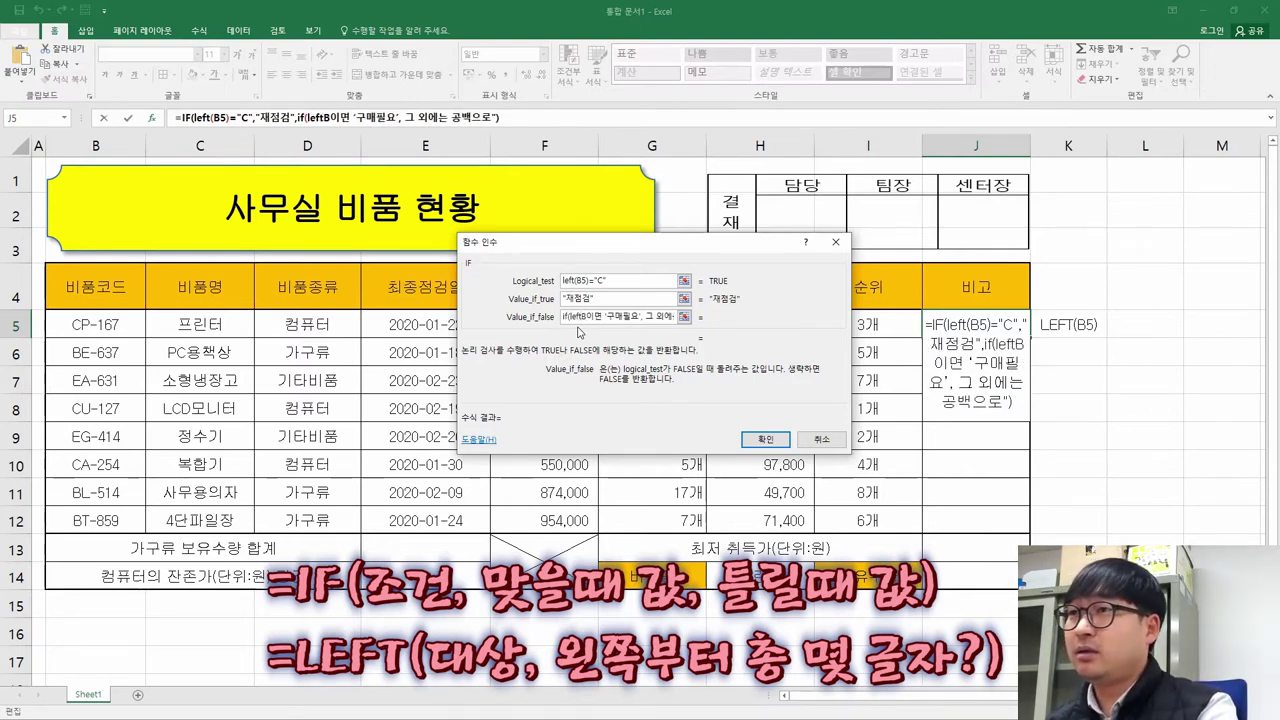
type("(")
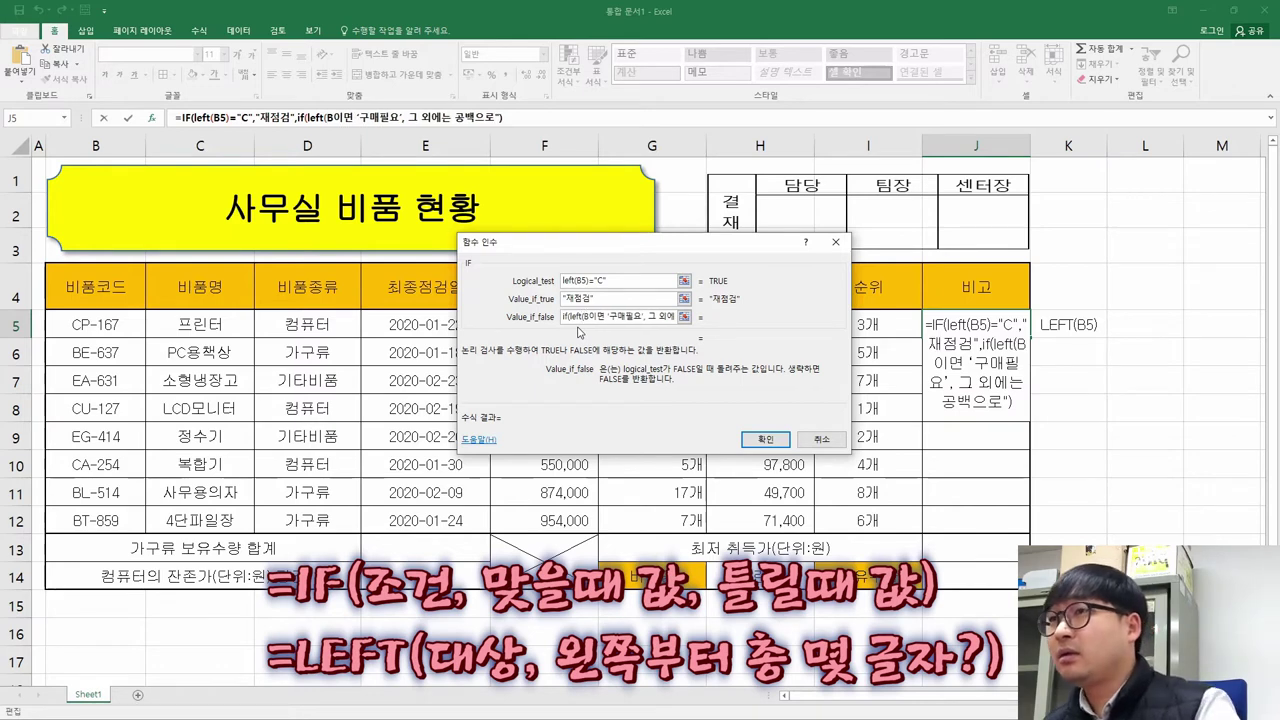
left_click(100, 325)
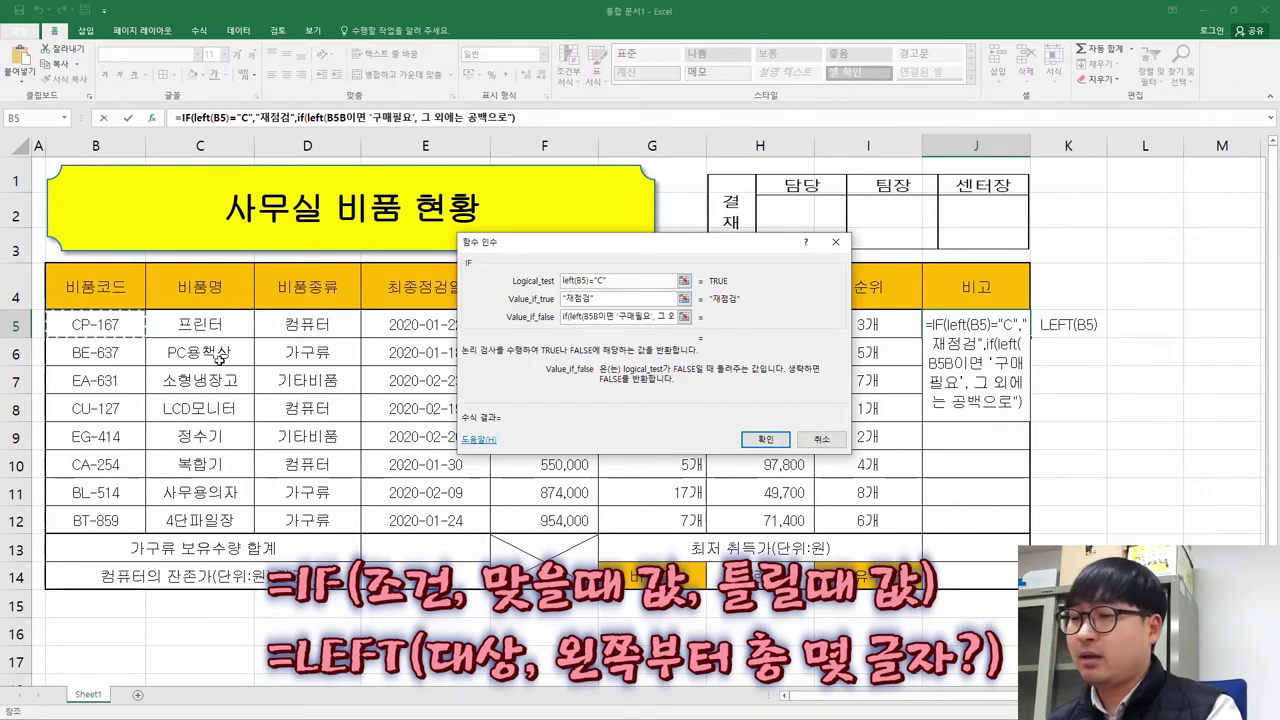
type(")")
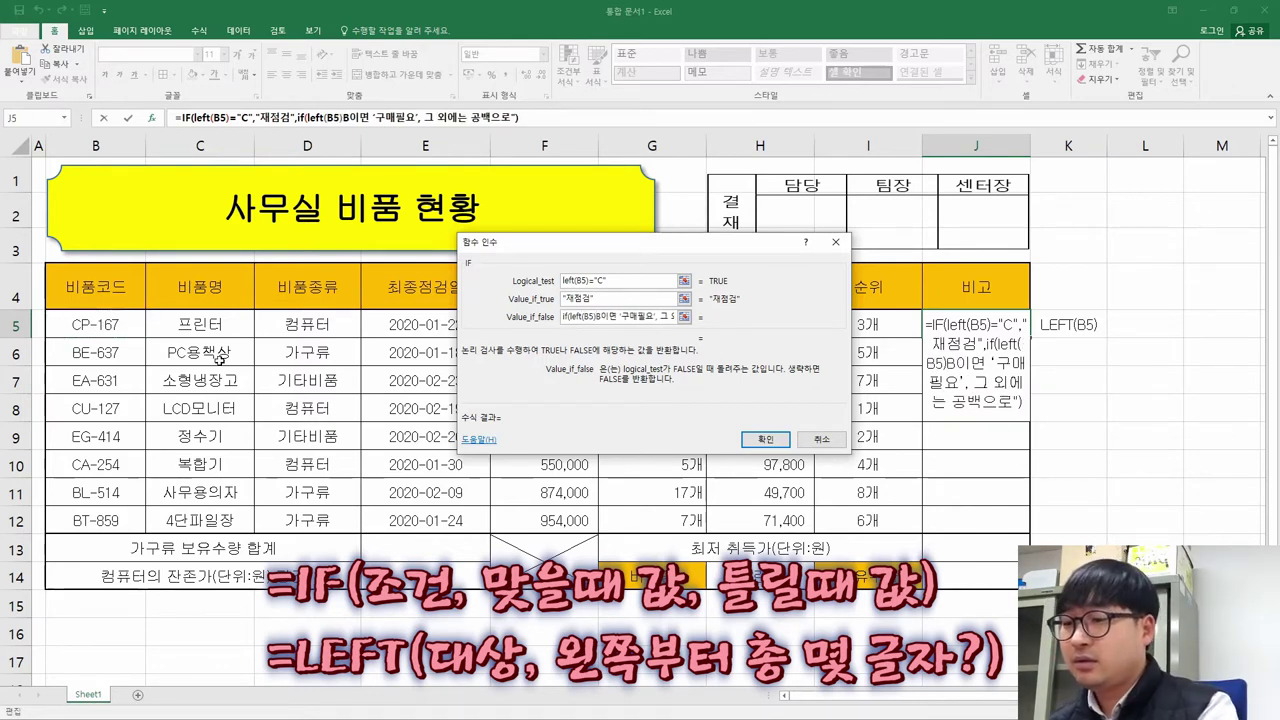
type("=")
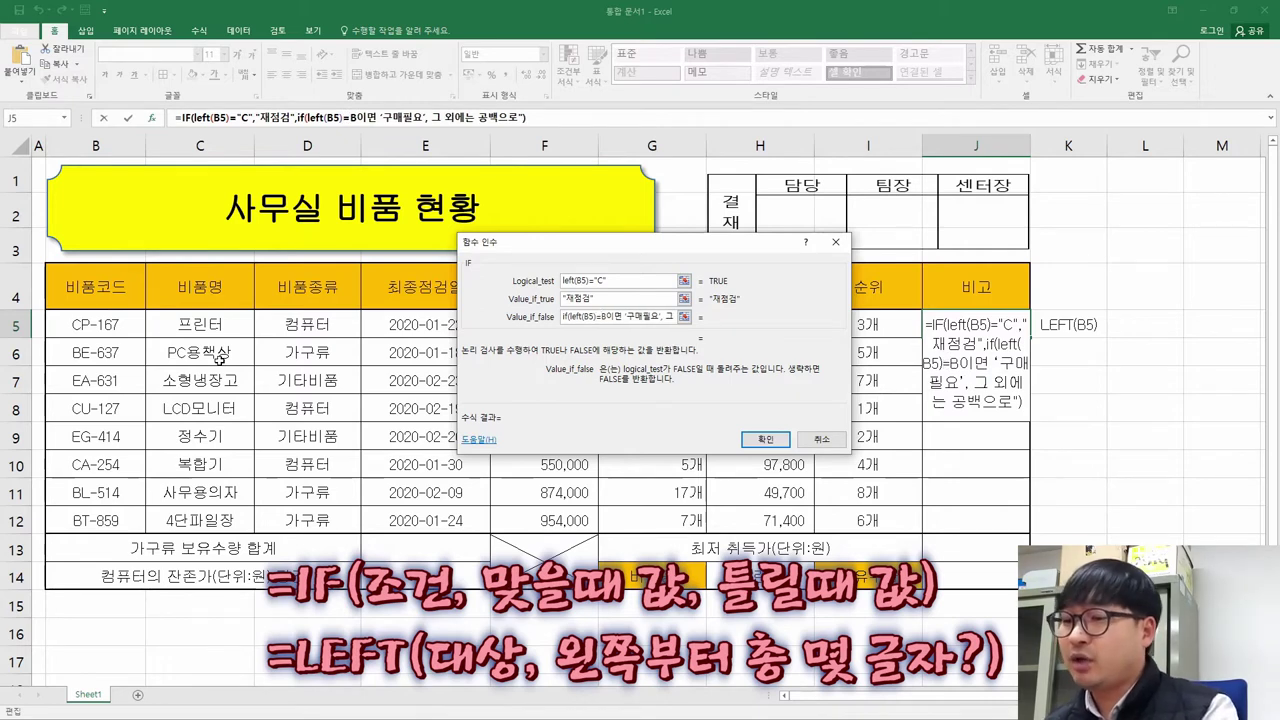
Quote the B in Value_if_false, replace the Korean text after it with a comma, and remove the single quote before 구매필요.
type("\"")
key("Right")
key("Delete")
key("Delete")
type("\"")
key("Delete")
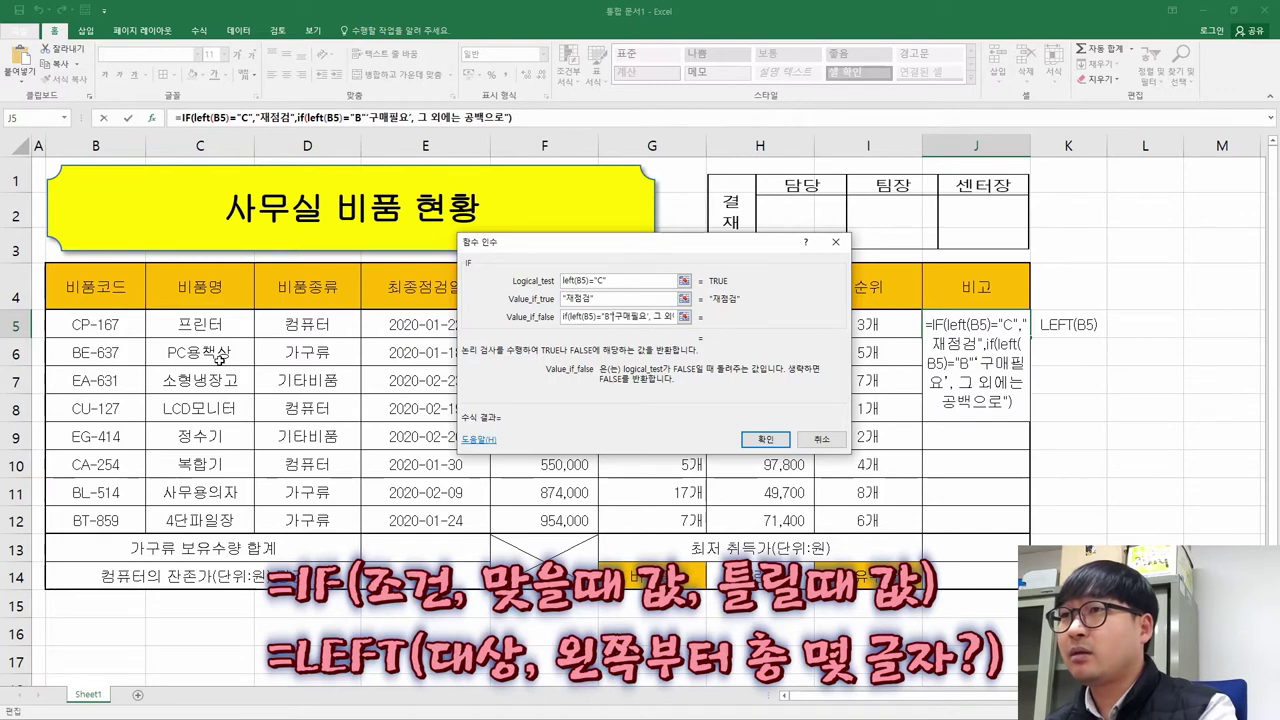
key("Delete")
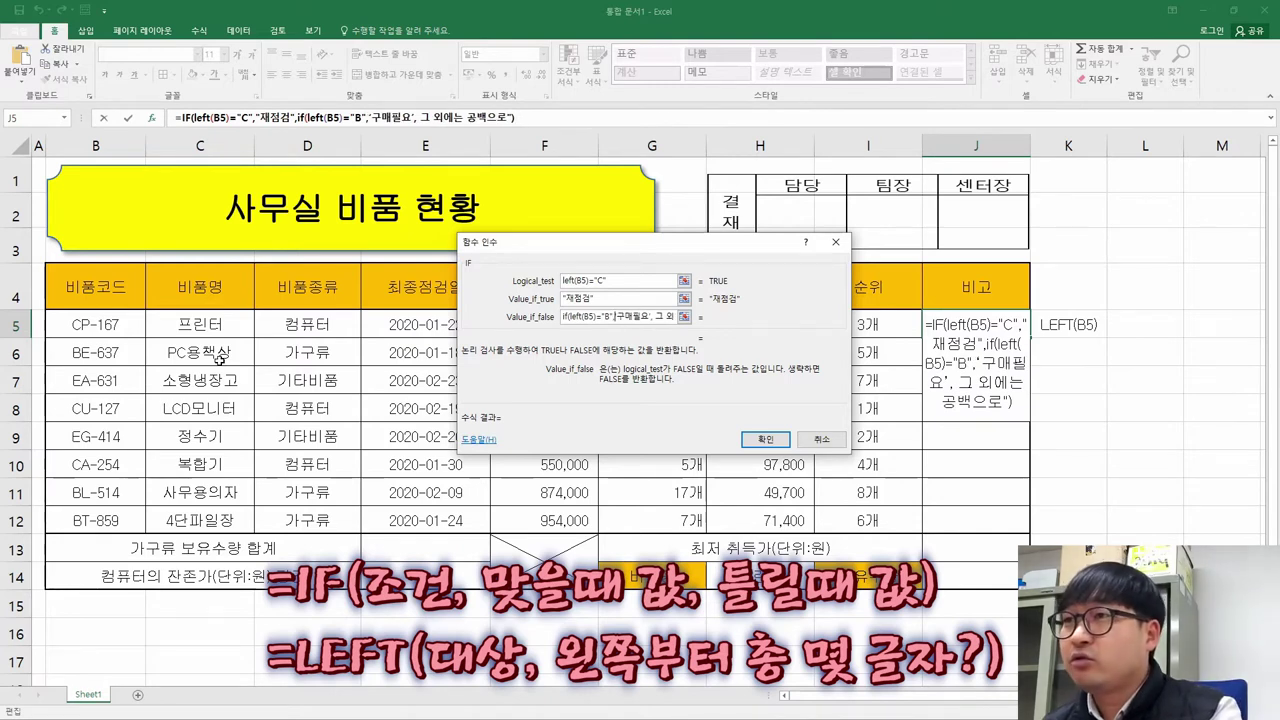
type(",")
key("Delete")
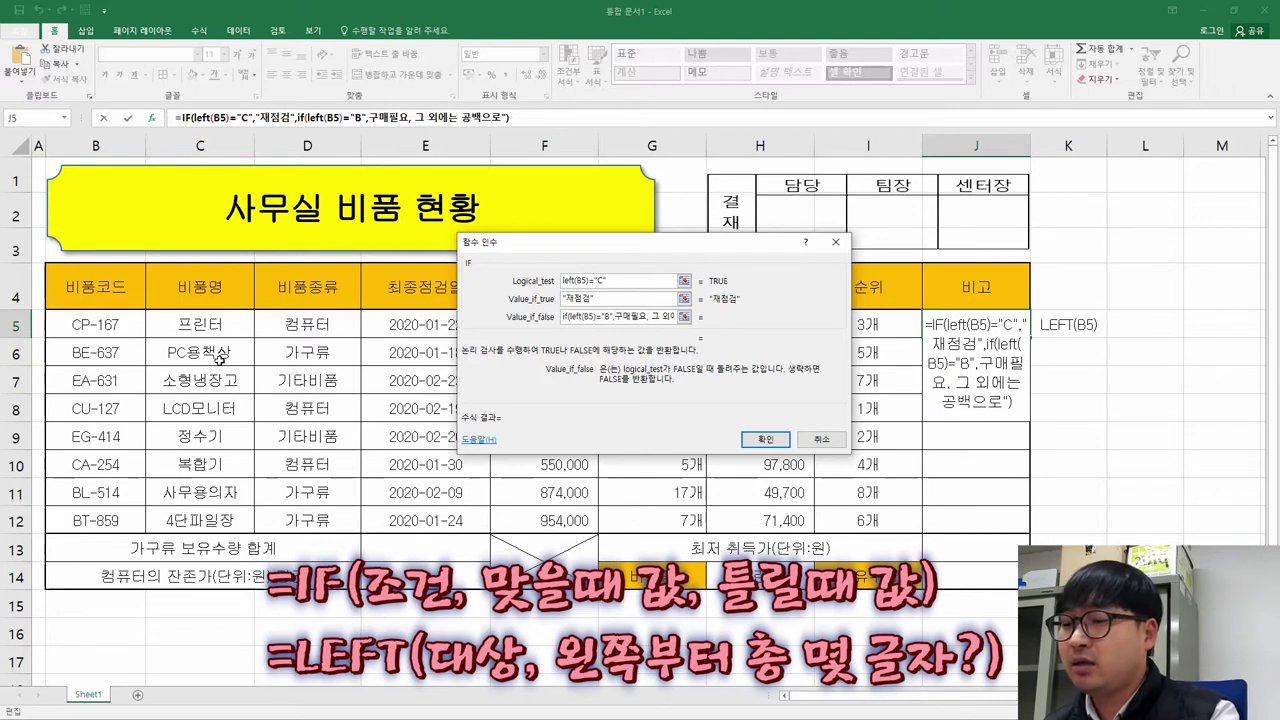
Put 구매필요 in double quotes in Value_if_false and replace the remaining text with an empty string, giving if(left(B5)="B","구매필요","".
type("\"C\"")
key("Delete")
key("Delete")
key("Delete")
key("Delete")
key("Delete")
key("Delete")
key("Delete")
key("Delete")
key("Delete")
key("Delete")
key("Delete")
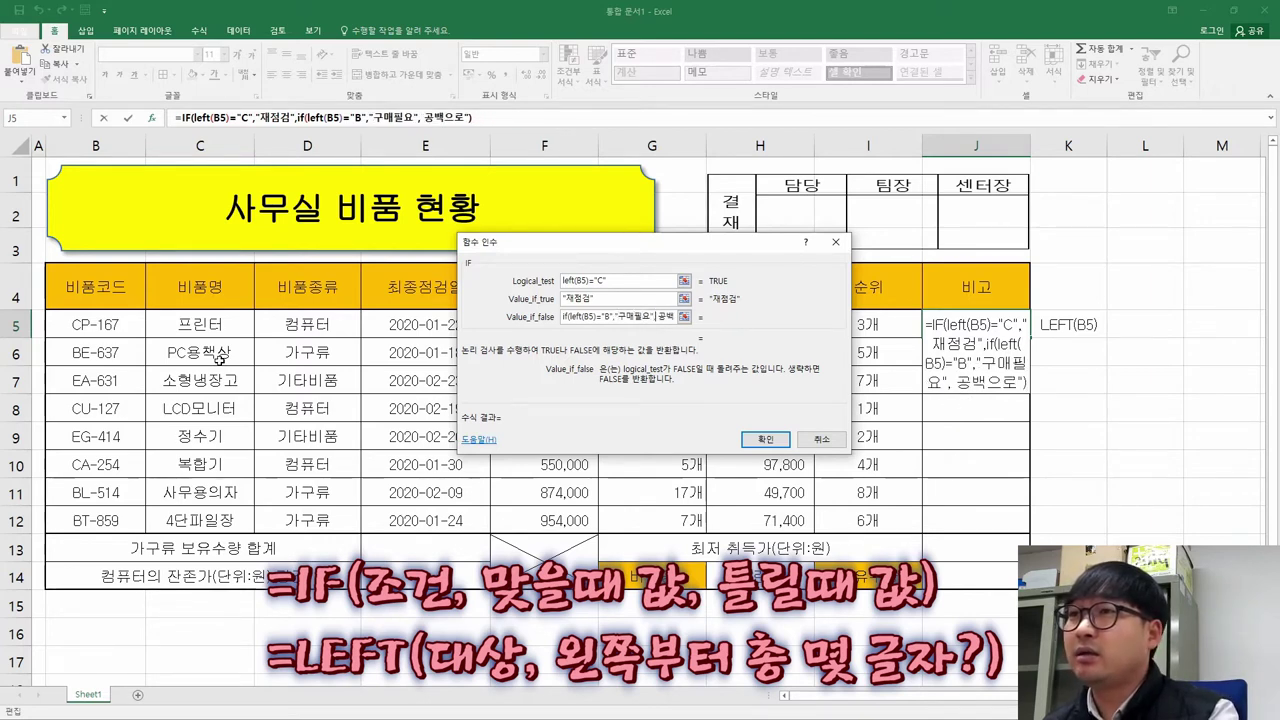
key("Delete")
key("Delete")
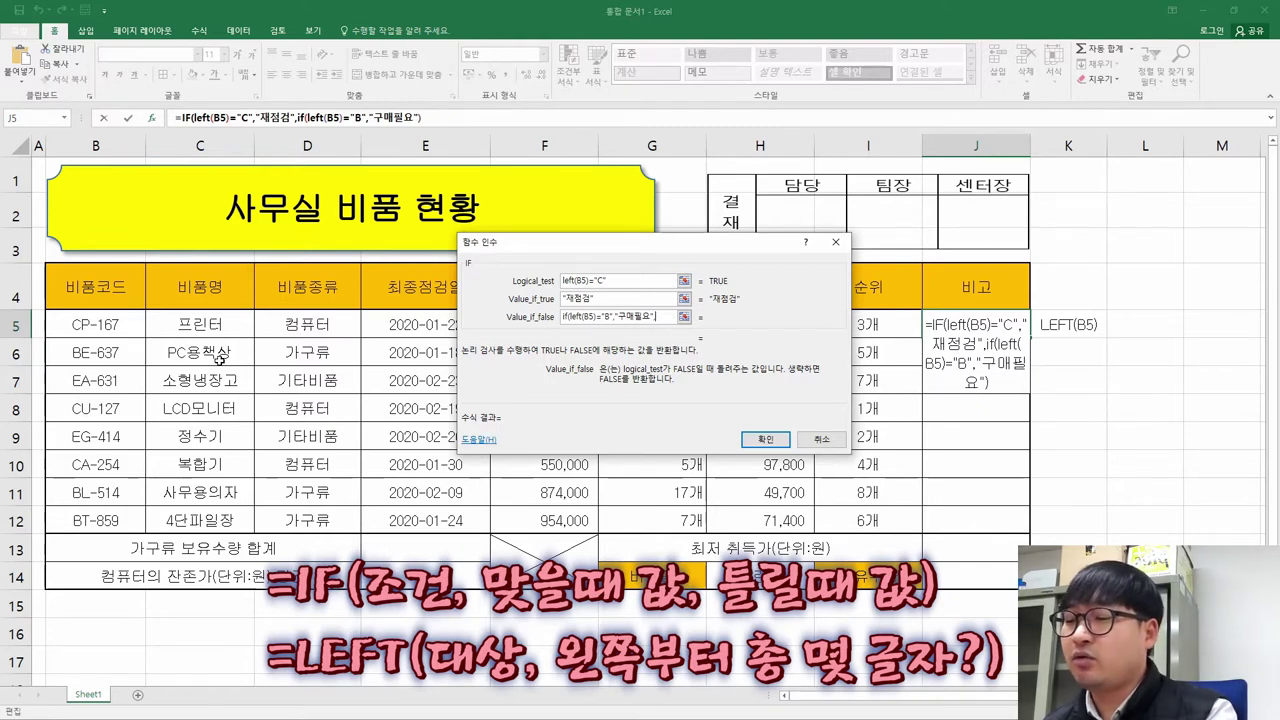
type(",\"\"")
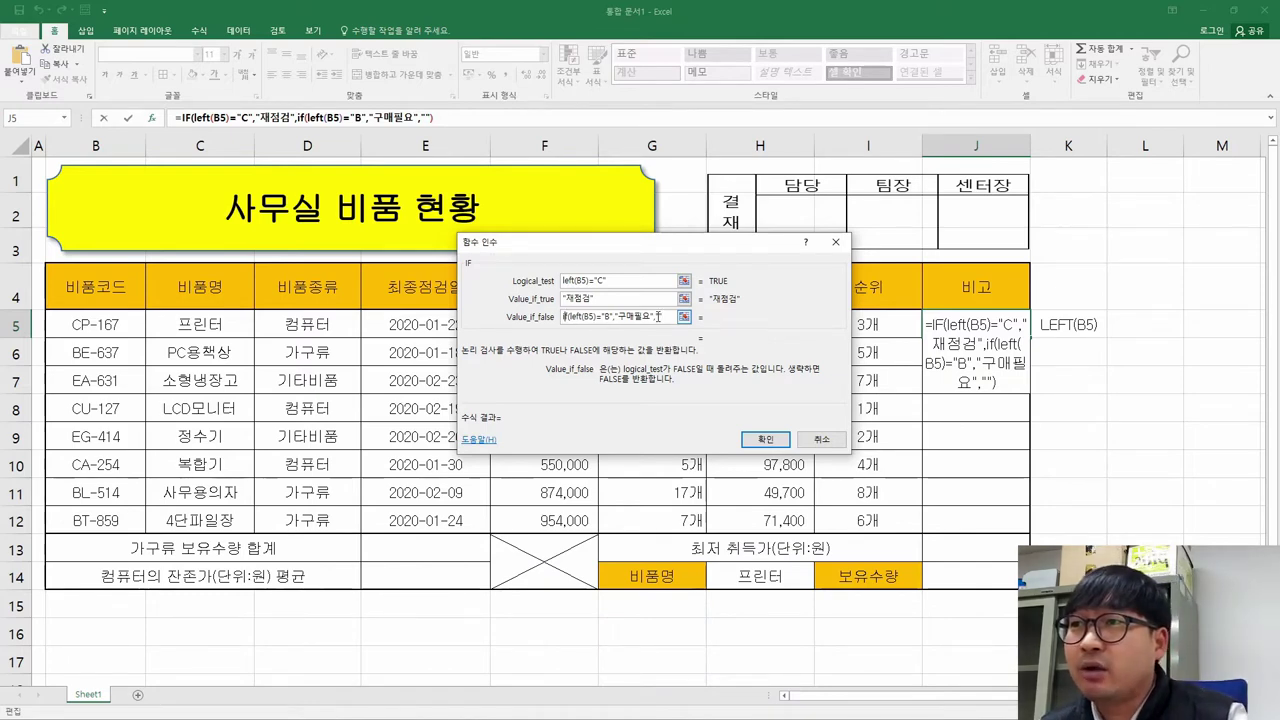
Clear the whole nested IF expression from Value_if_false.
left_click(612, 280)
left_click(612, 297)
left_click(612, 314)
left_click_drag(665, 316, 565, 318)
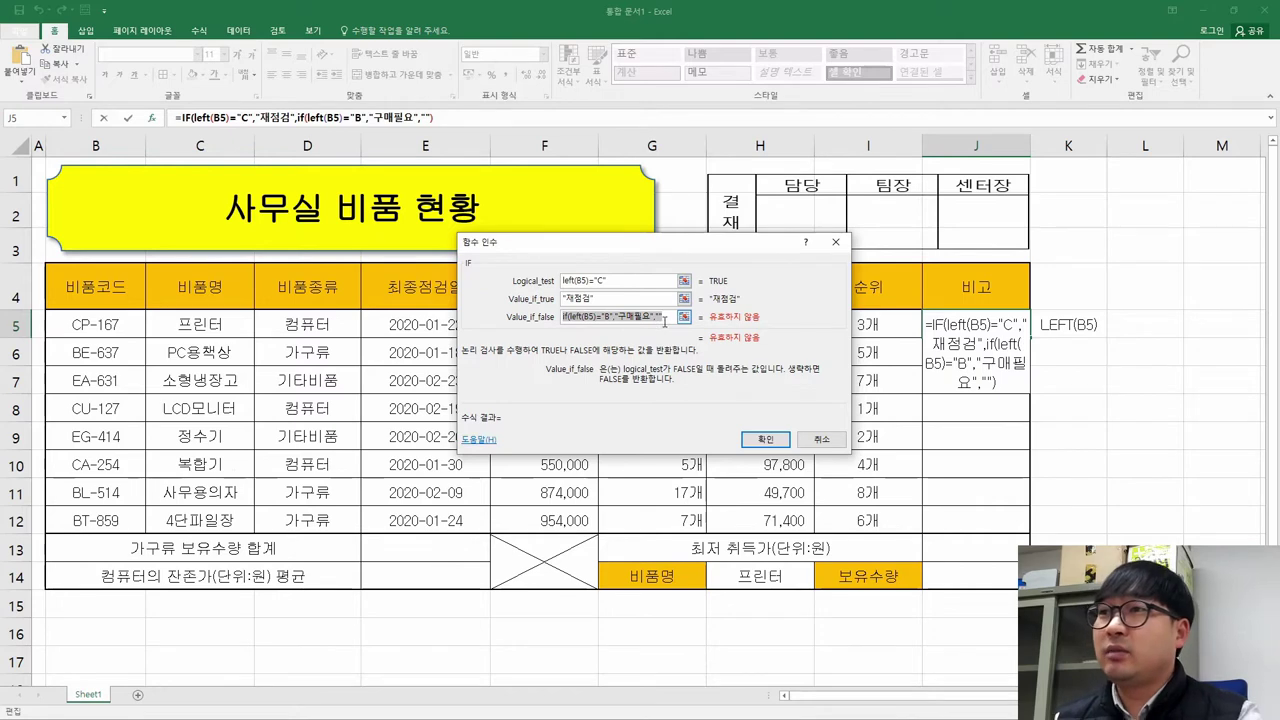
left_click(661, 318)
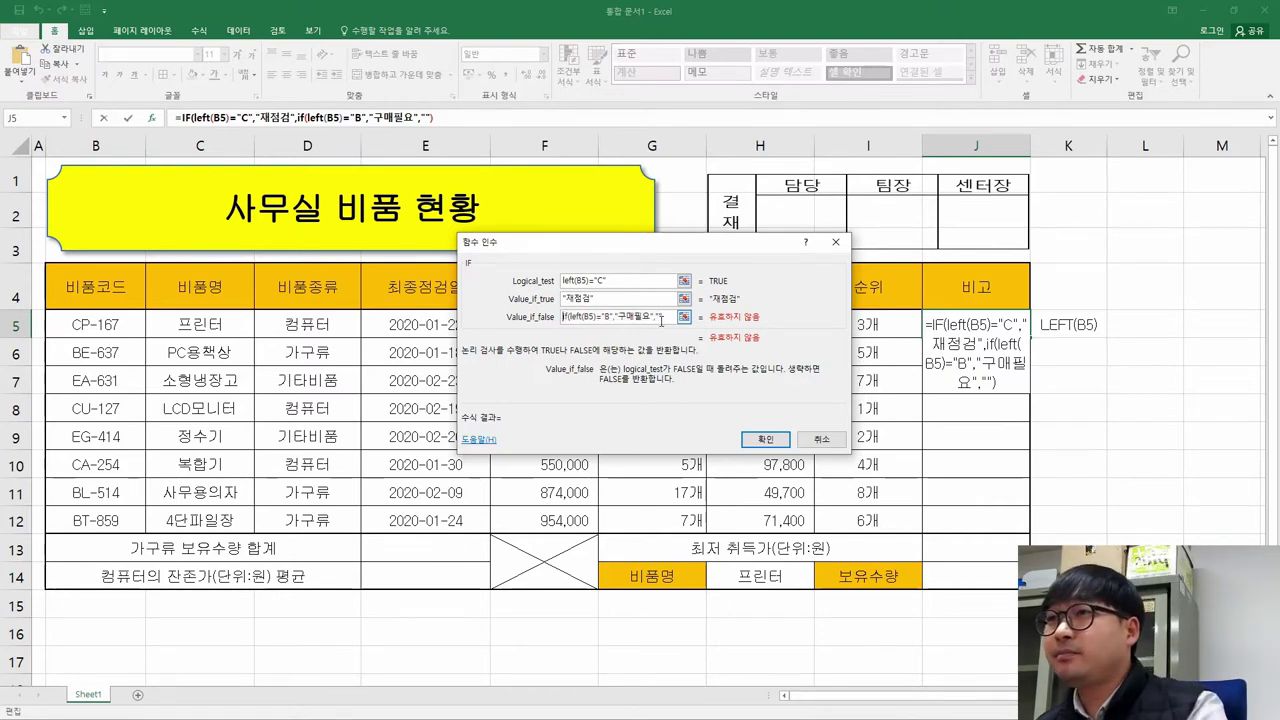
key("ctrl+a")
key("BackSpace")
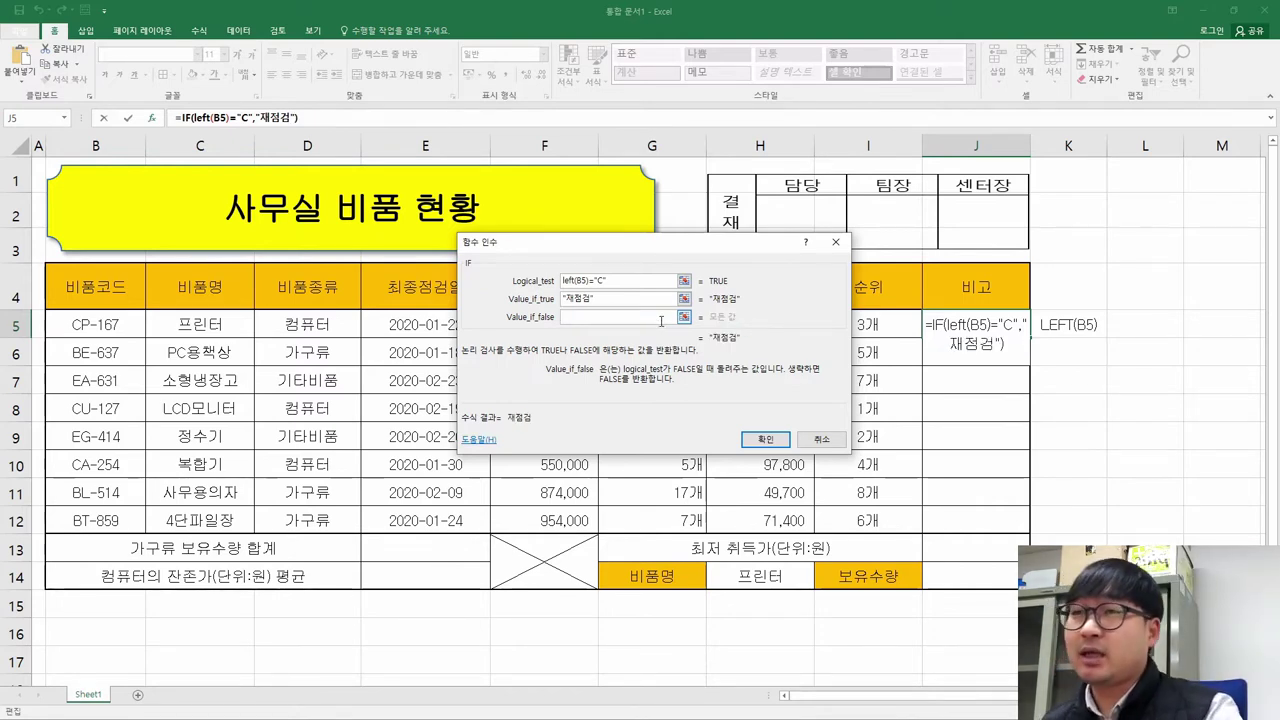
Enter the placeholder sdfsdf in Value_if_false and confirm the IF formula in J5.
left_click(607, 282)
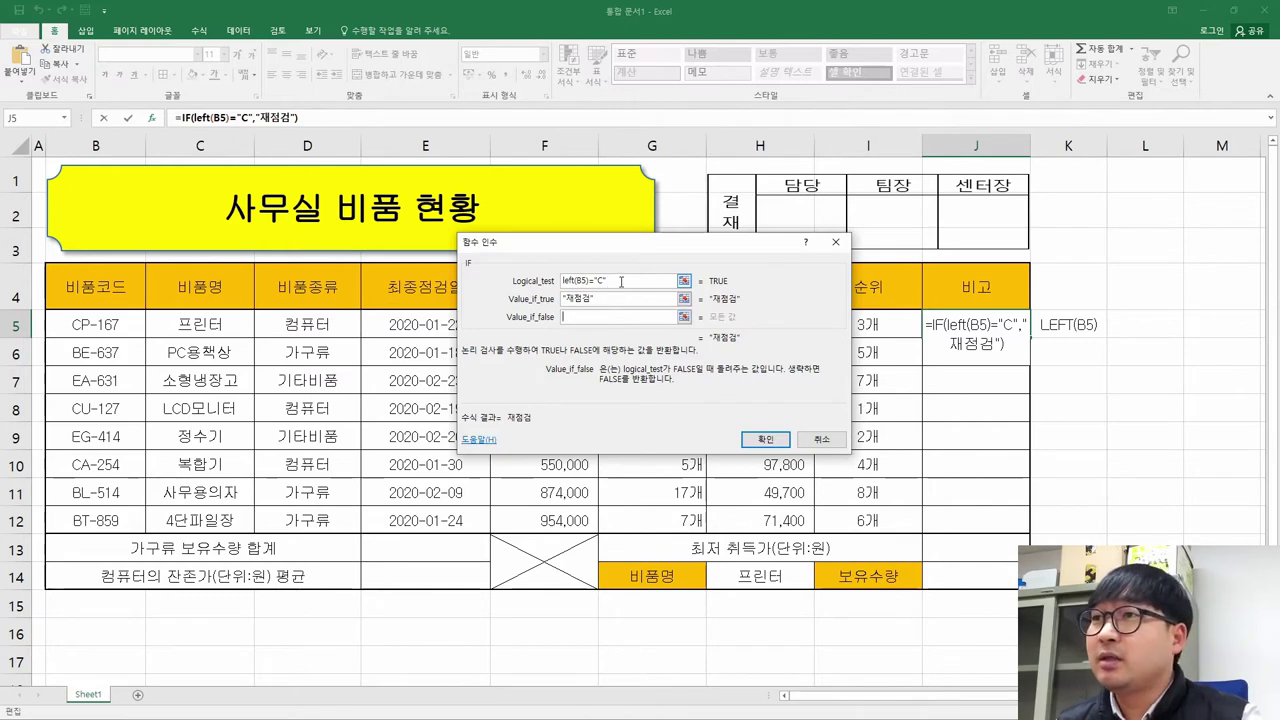
left_click(623, 281)
left_click(608, 298)
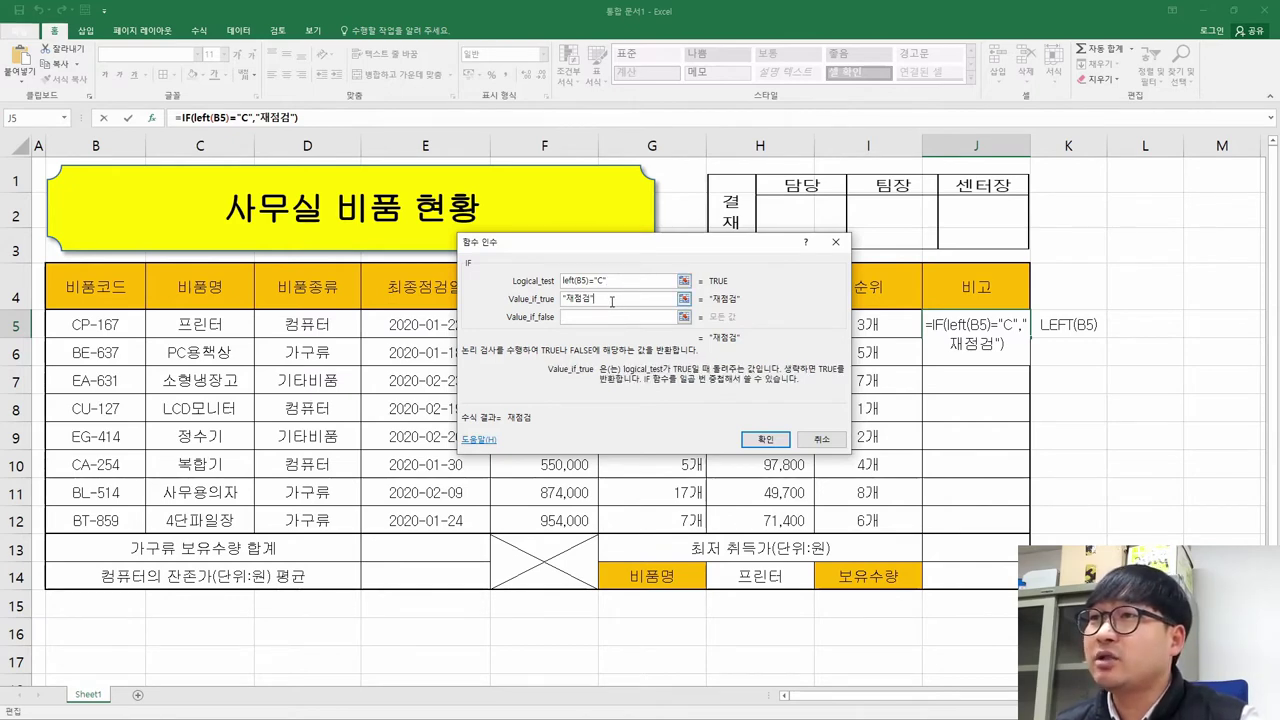
left_click(608, 316)
type("sdfsdf")
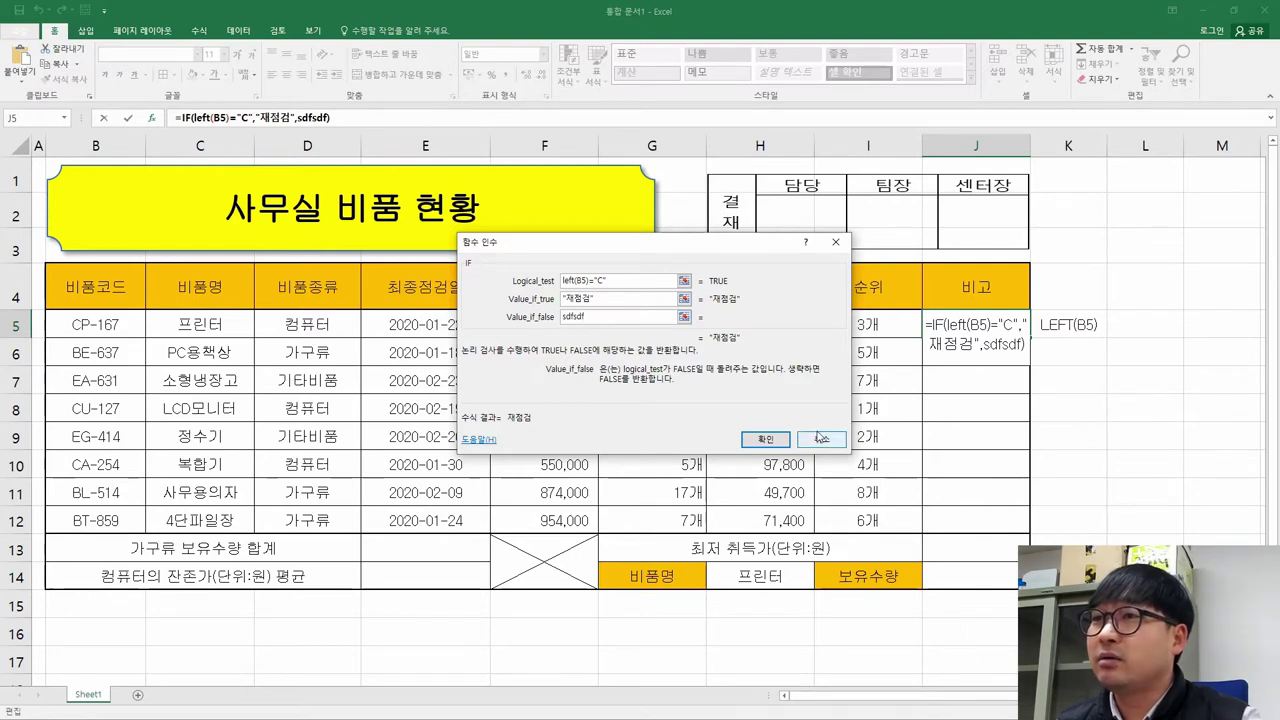
left_click(771, 442)
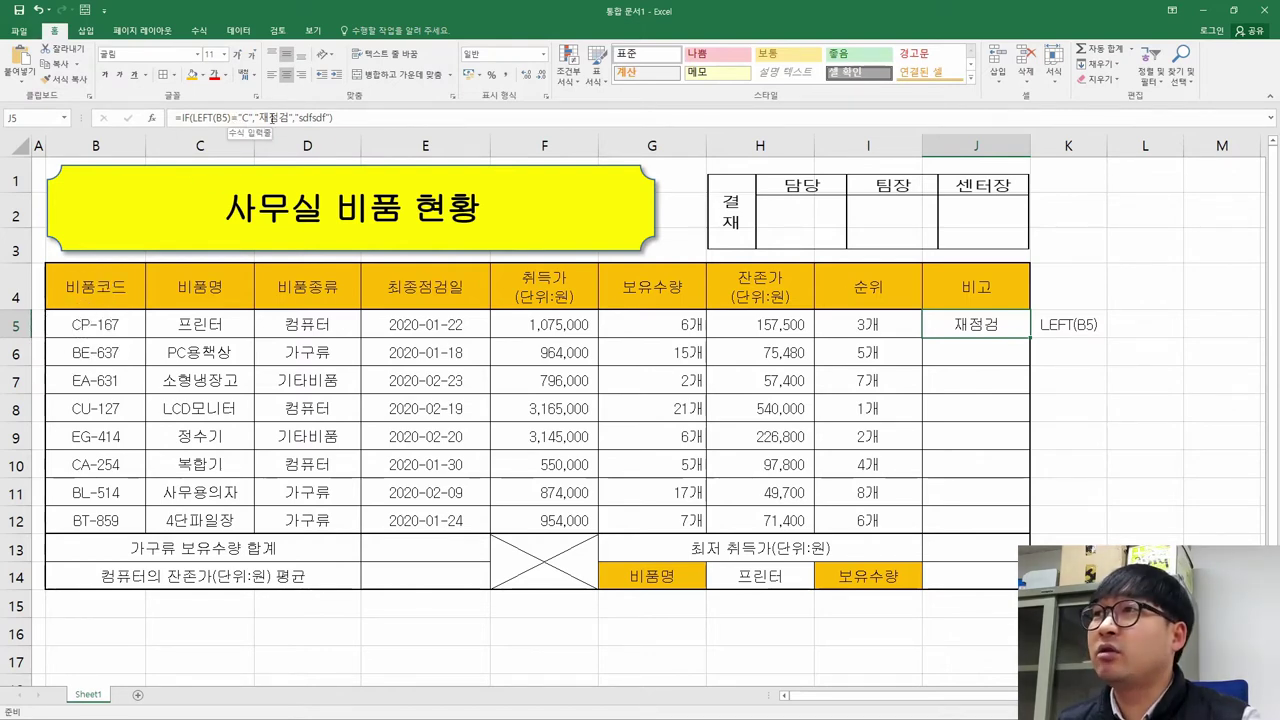
Check the formula in J5, copy the cell, and paste it into J6 as a formula.
double_click(986, 326)
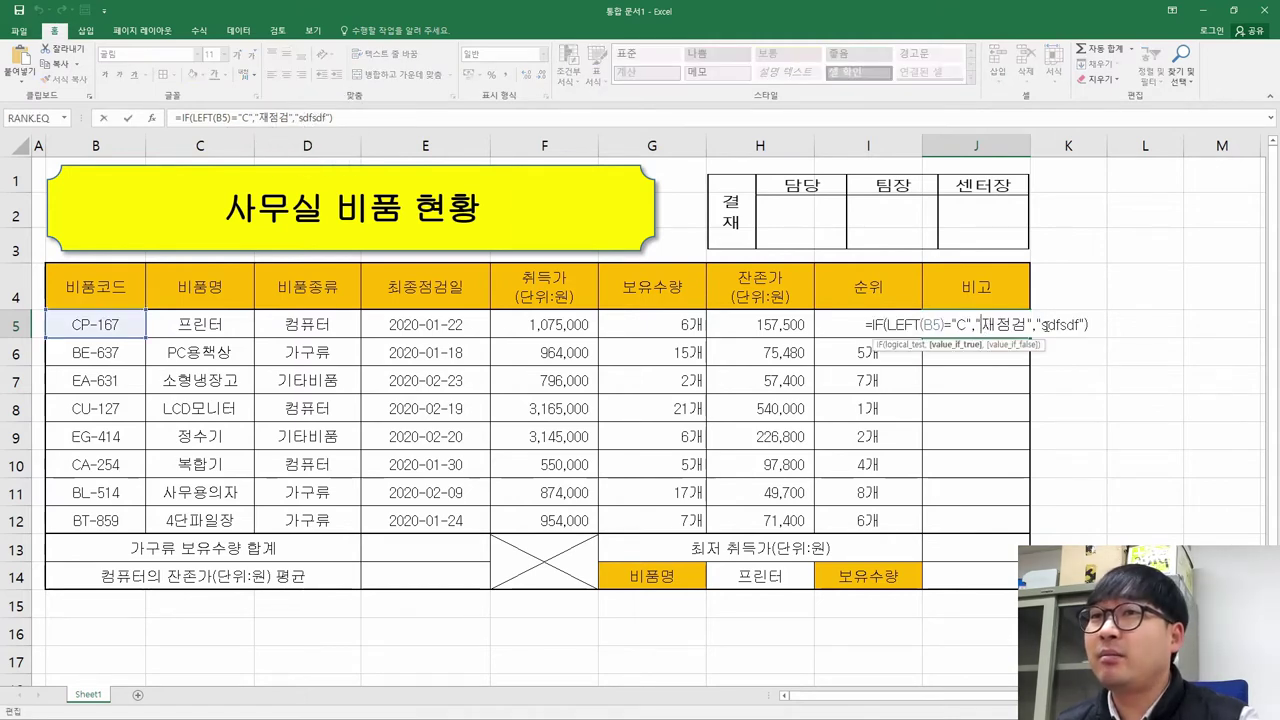
key("Escape")
key("ctrl+c")
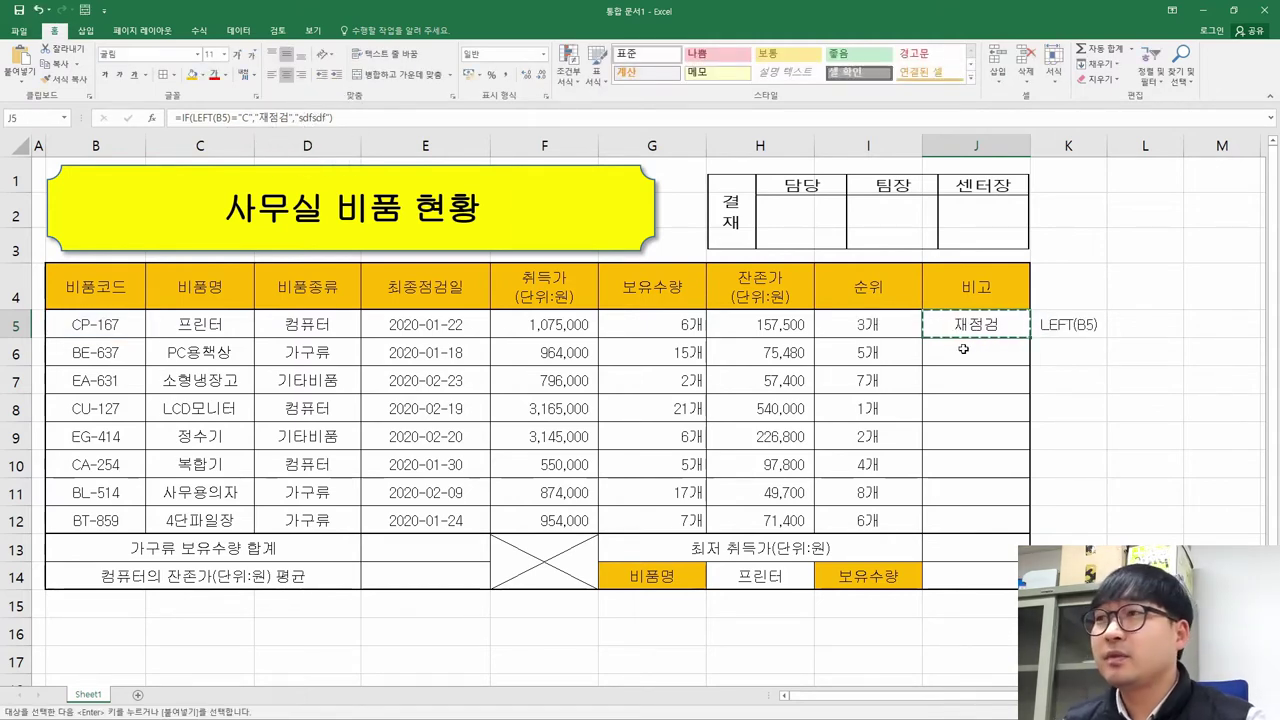
right_click(962, 350)
left_click(1010, 408)
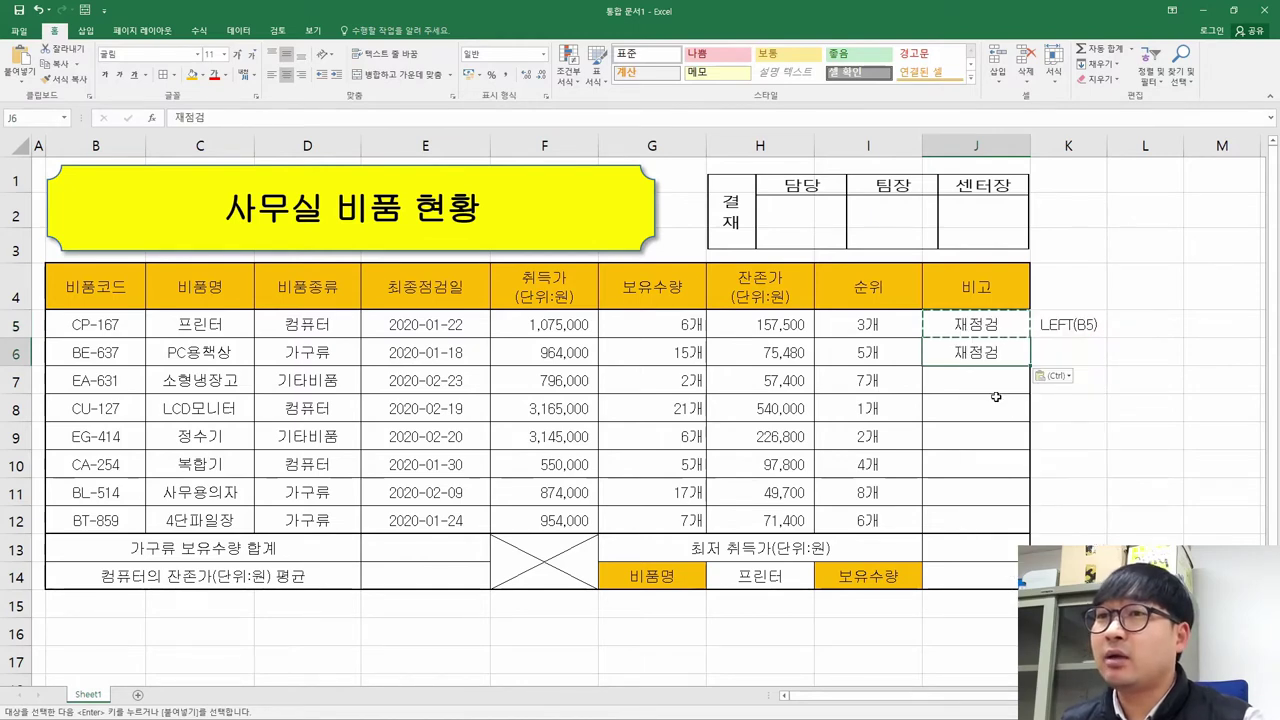
right_click(983, 353)
left_click(1050, 412)
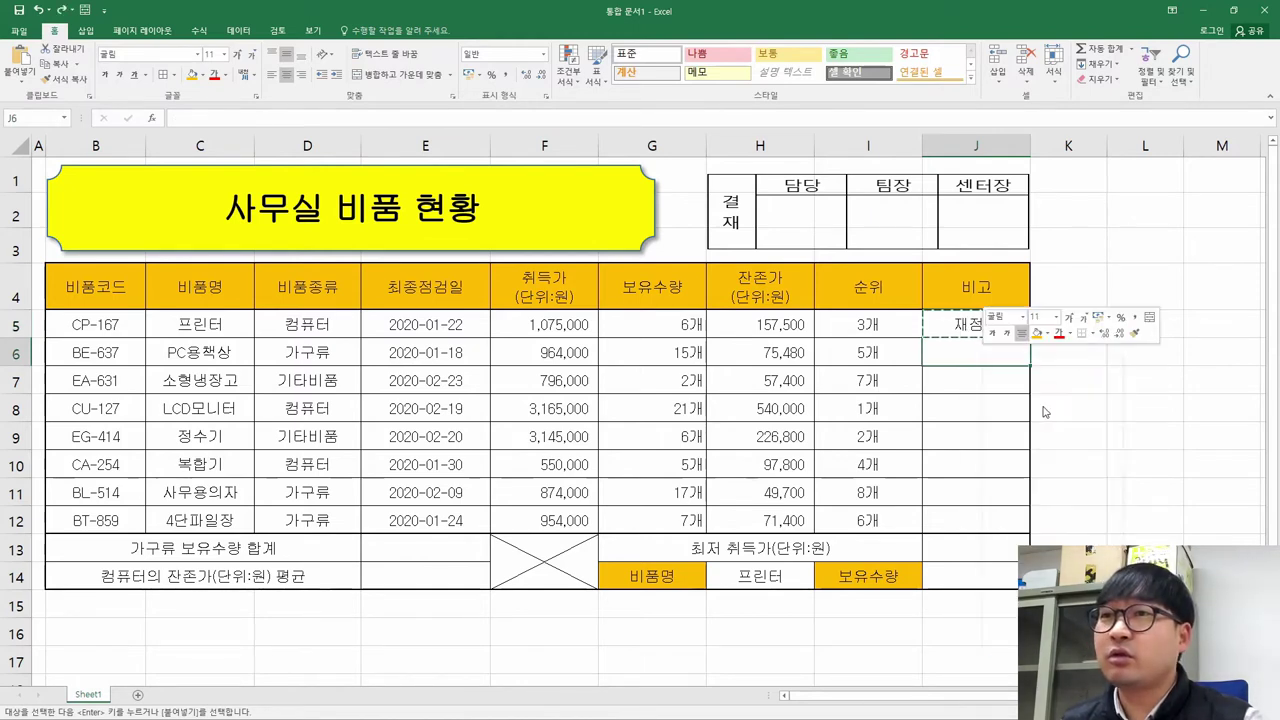
Replace "sdfsdf" in the J6 formula with a nested IF and open that inner IF's function arguments.
double_click(990, 356)
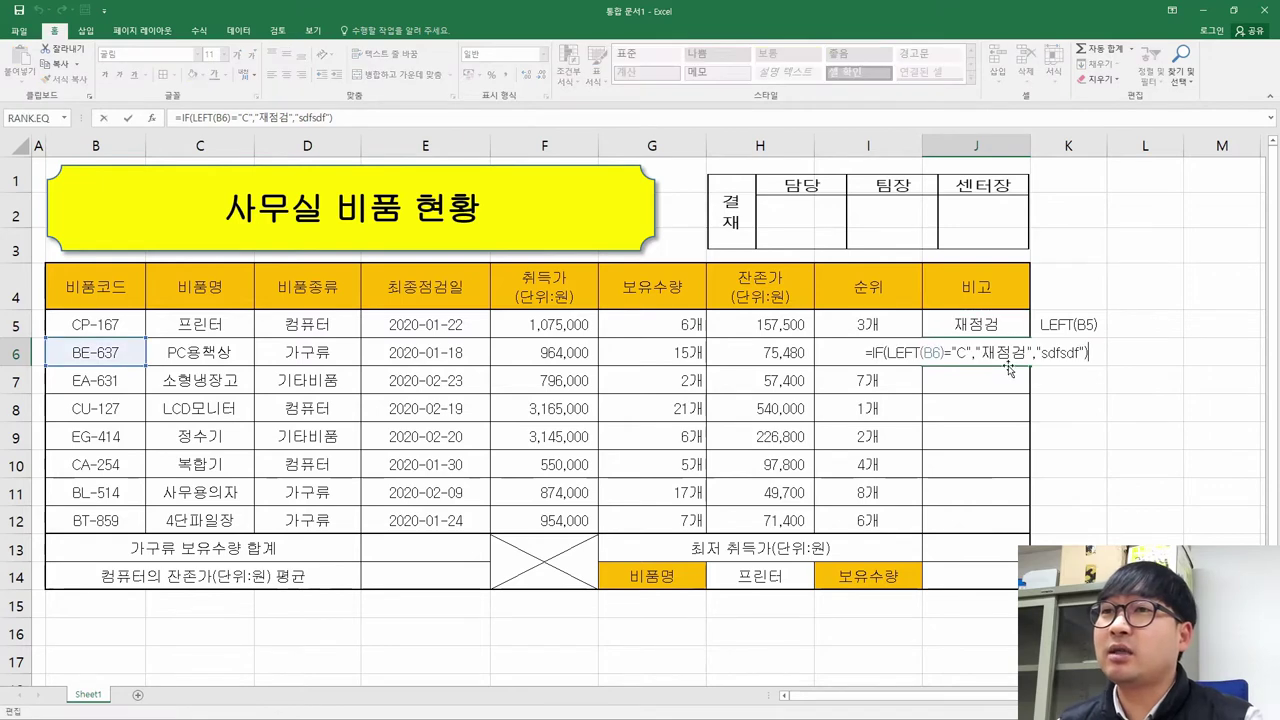
left_click_drag(1038, 353, 1080, 353)
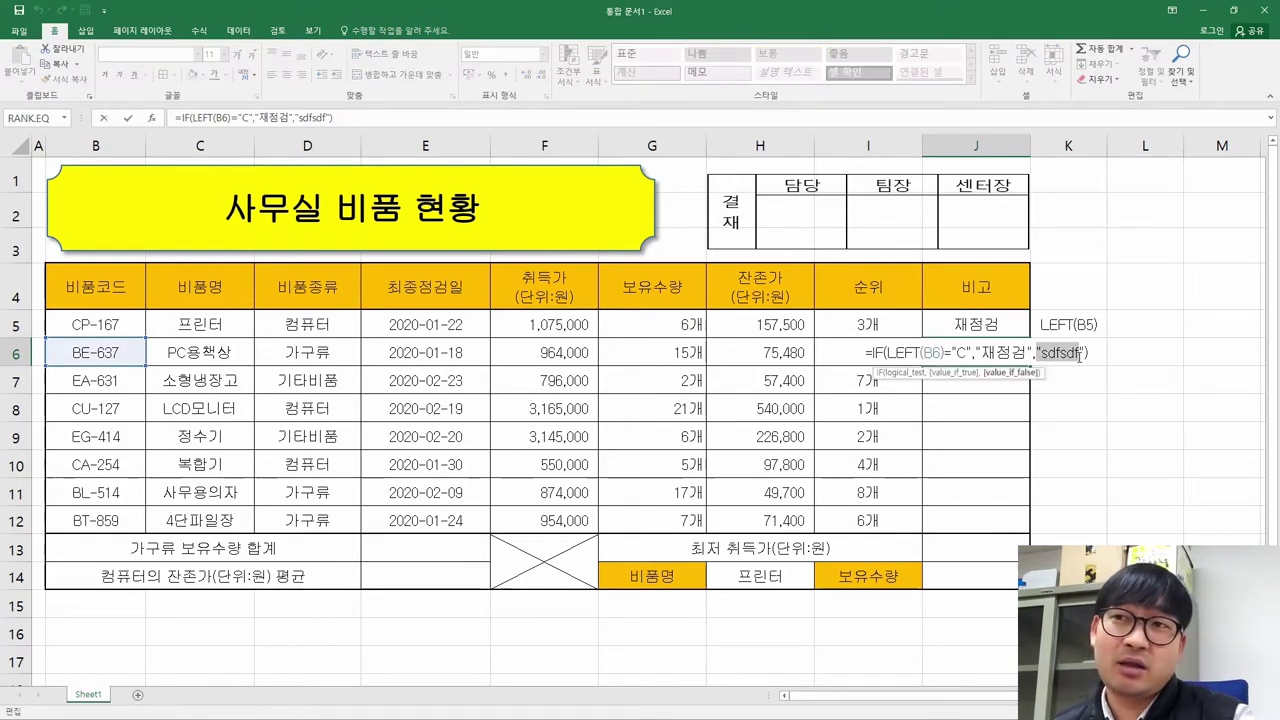
left_click(1046, 353)
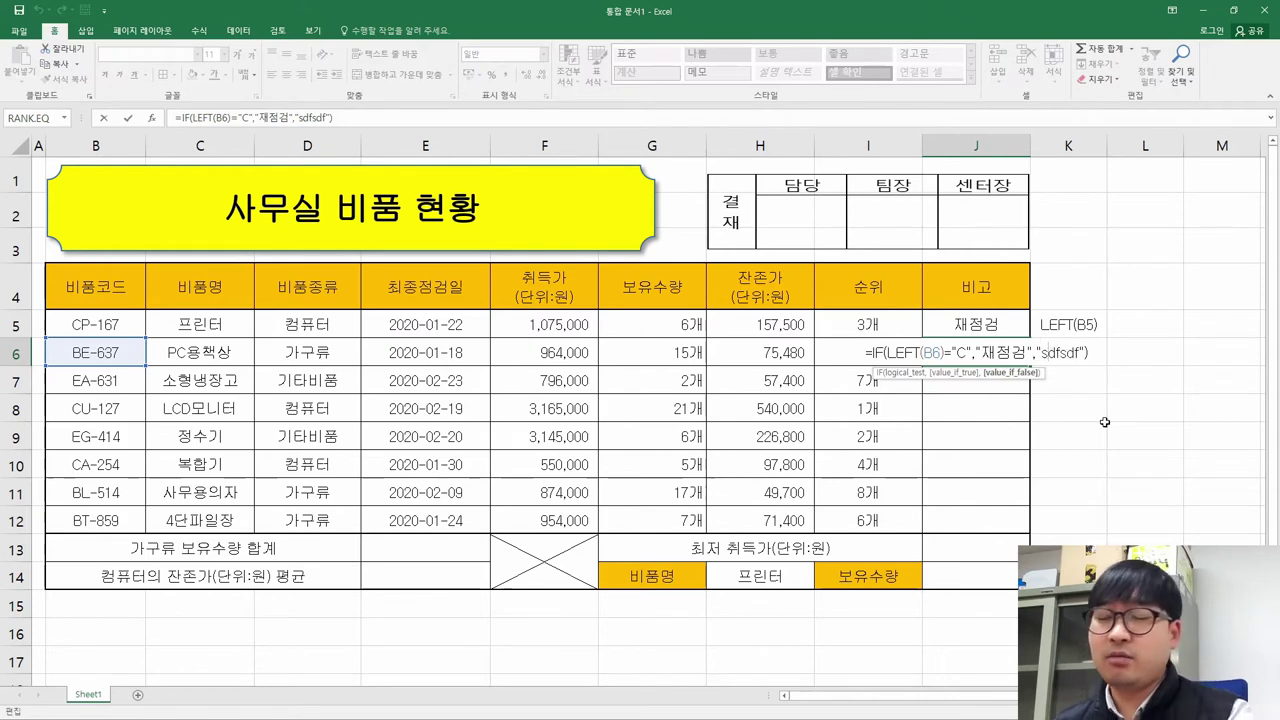
left_click_drag(1039, 353, 1074, 353)
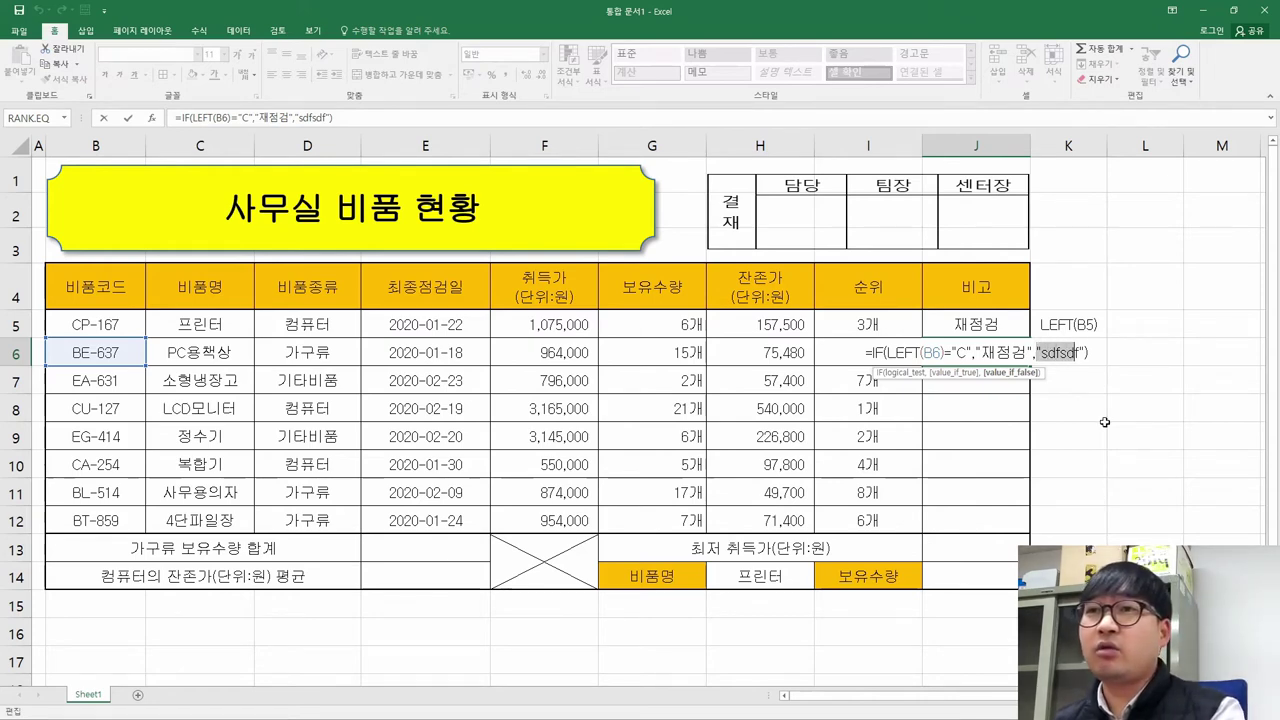
type("if")
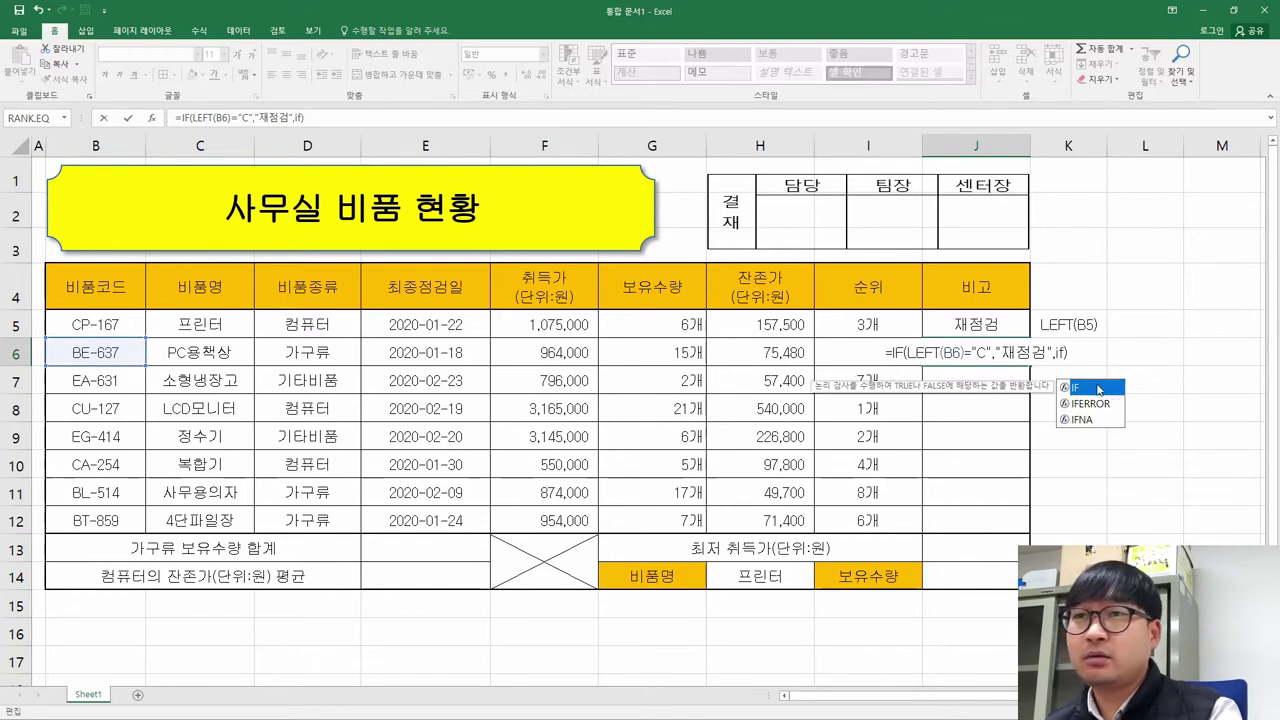
double_click(1113, 388)
left_click(151, 118)
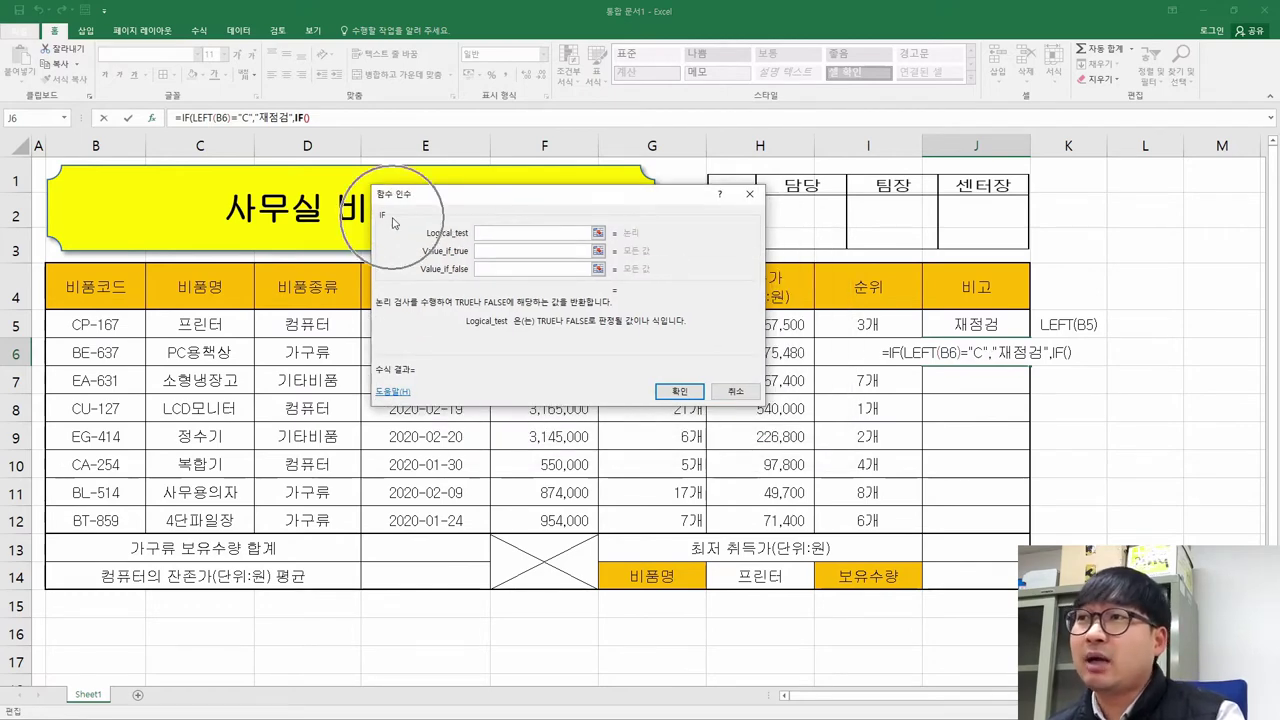
Set the inner IF's Logical_test to left(B6)="B", referencing the 비품코드 cell in row 6.
left_click(915, 358)
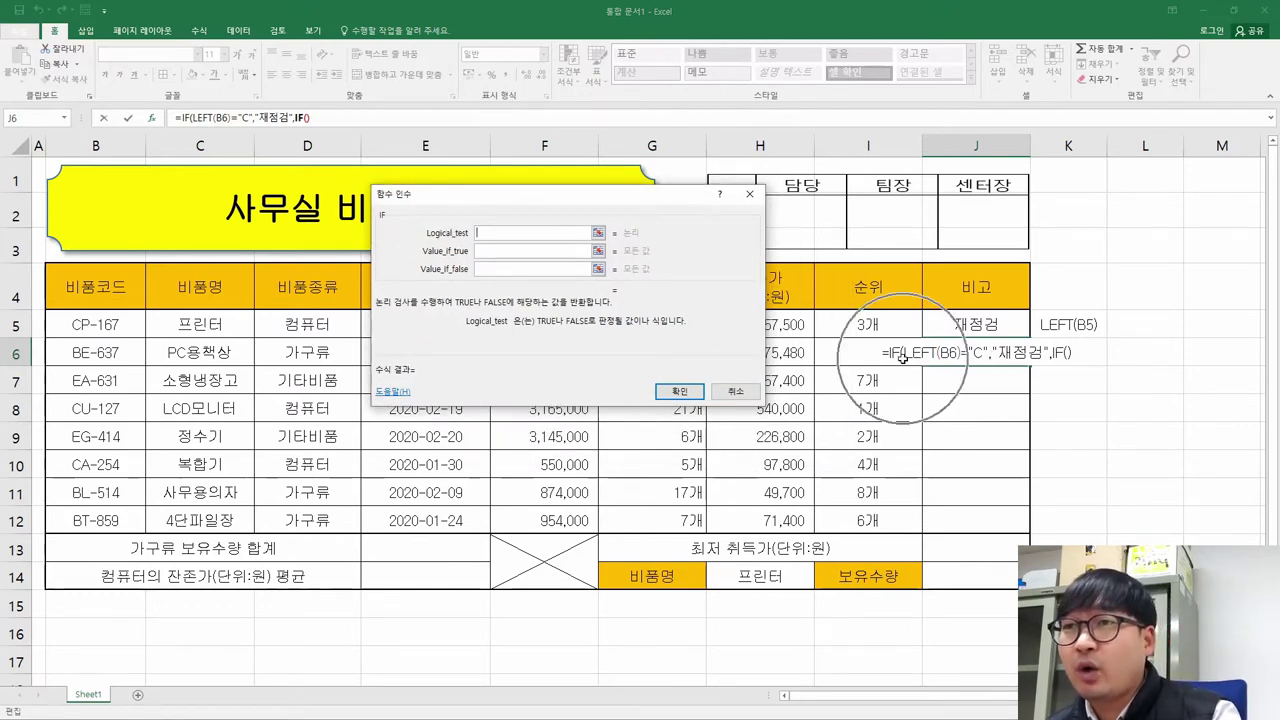
left_click(1065, 356)
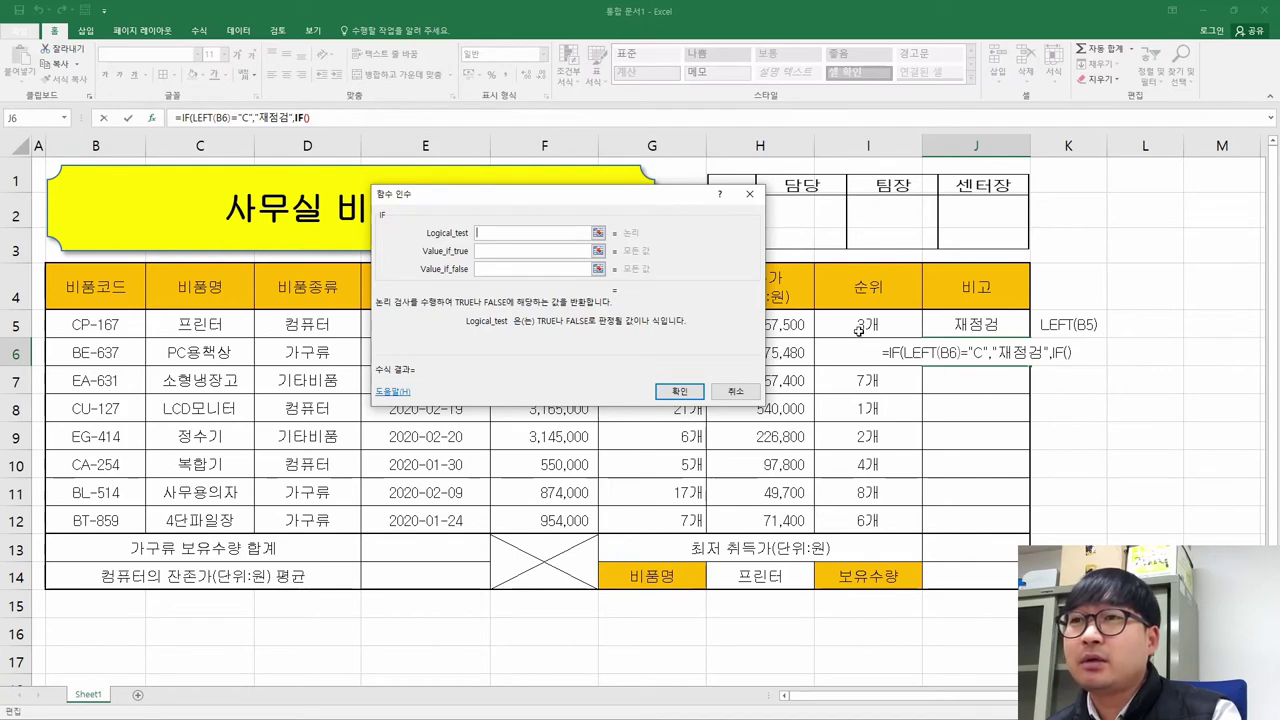
type("lesgf")
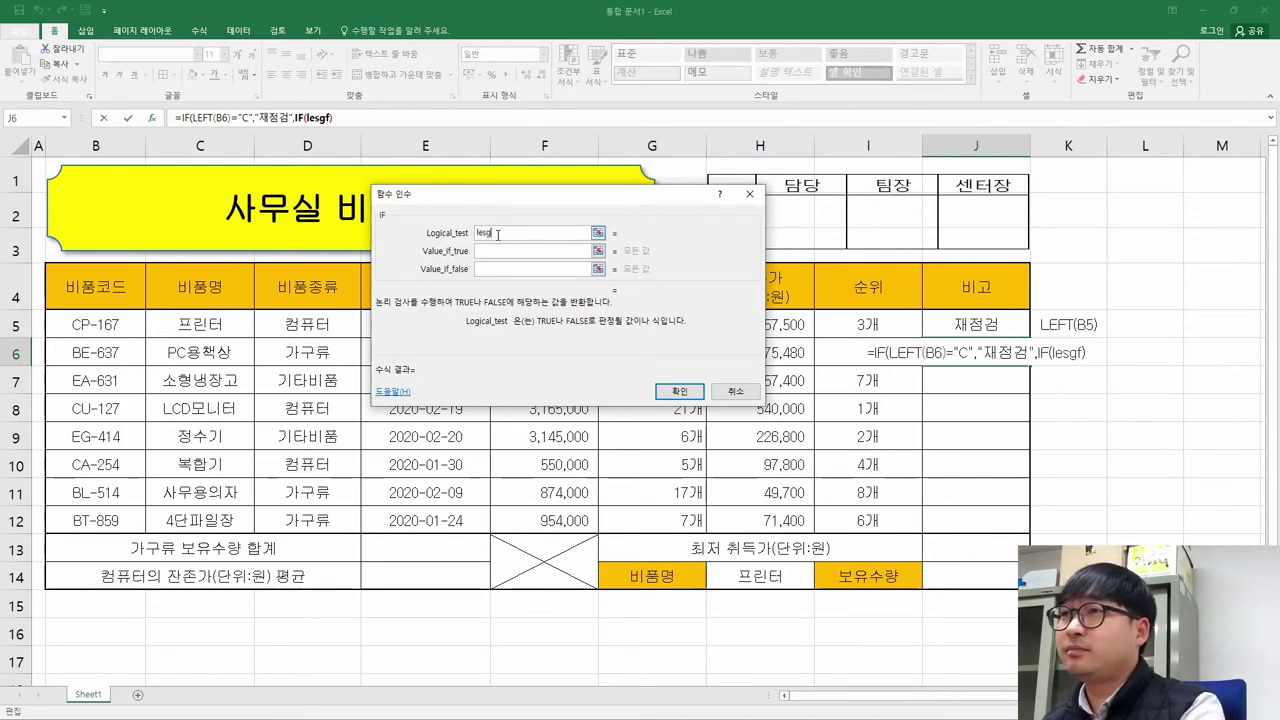
key("BackSpace")
key("BackSpace")
key("BackSpace")
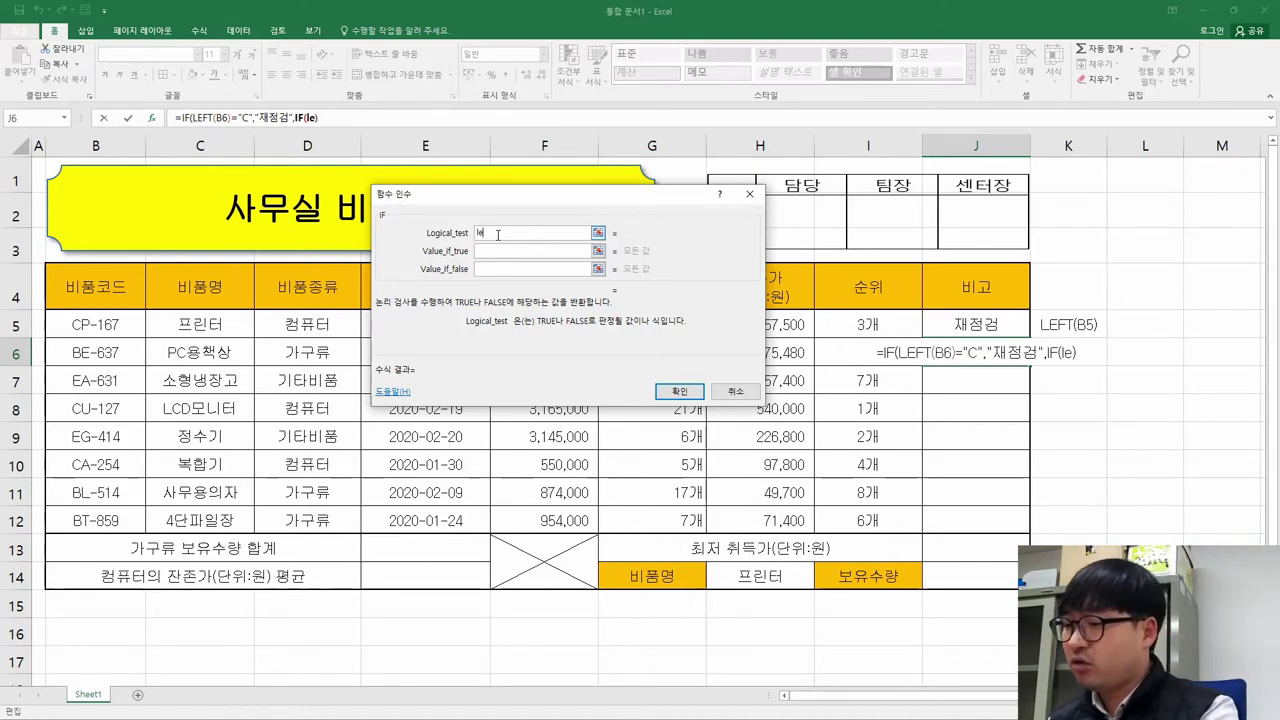
type("ft(")
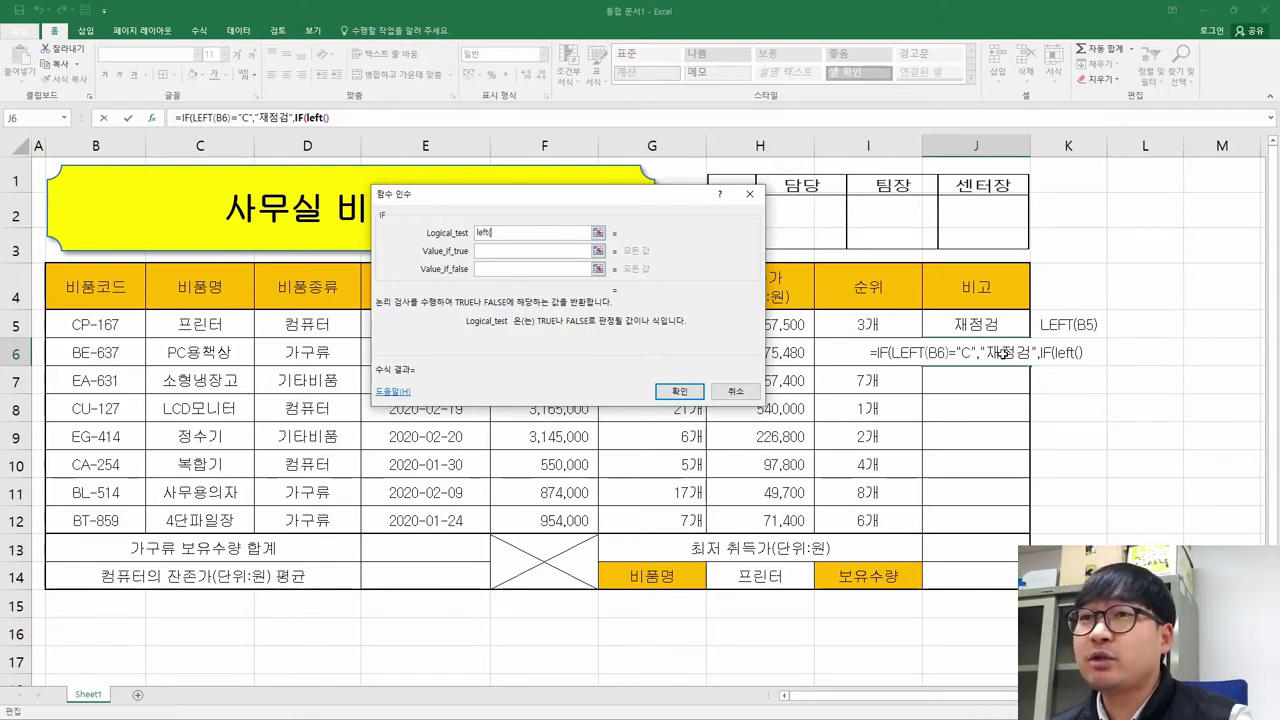
left_click(116, 352)
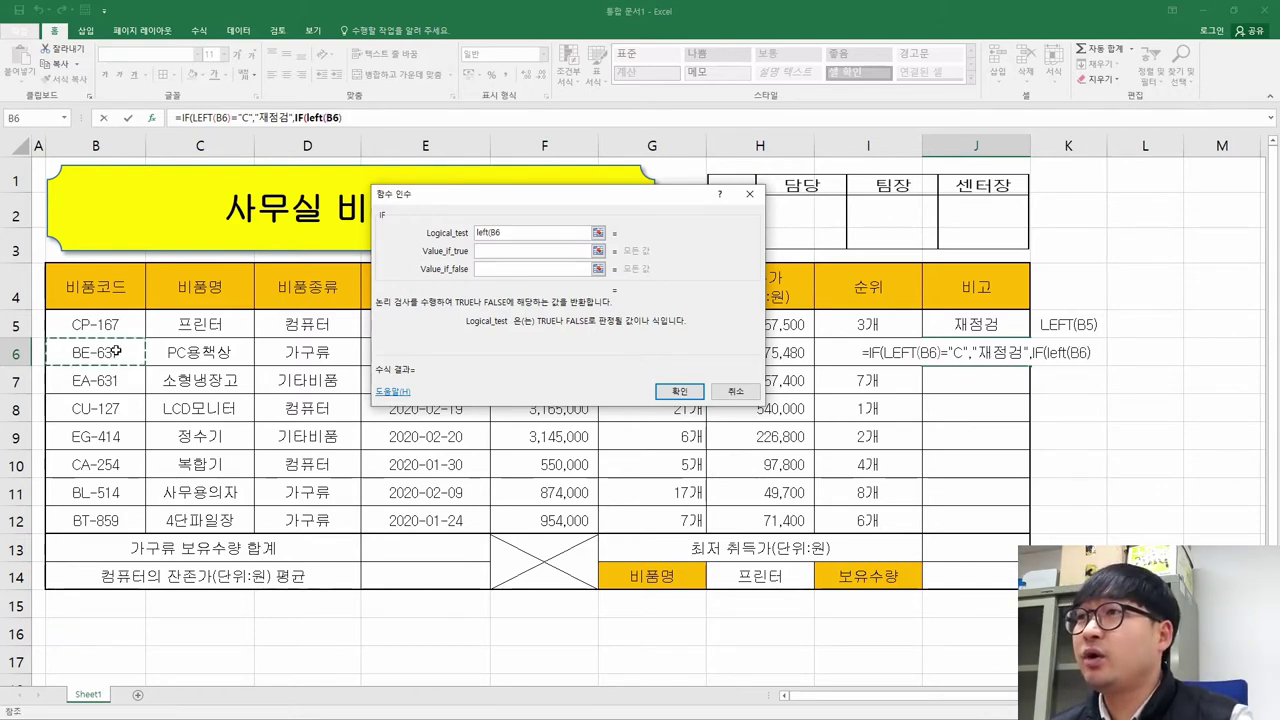
type(")=\"")
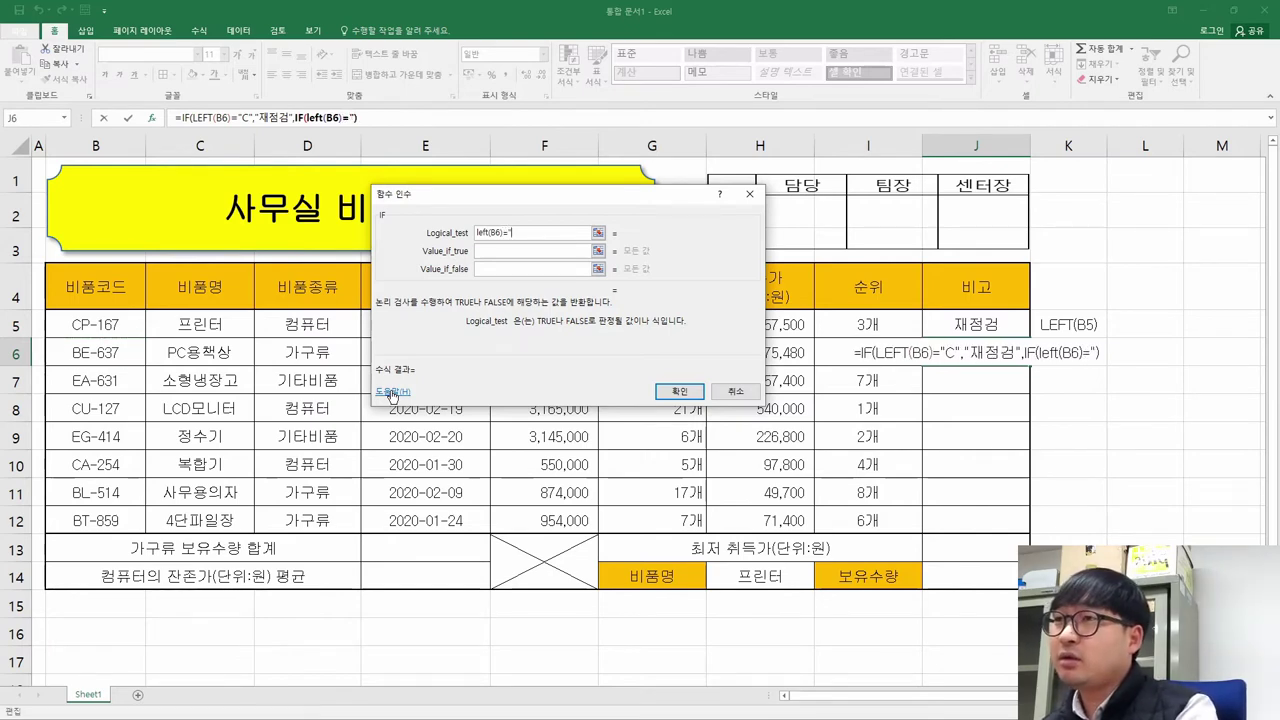
type("B\"")
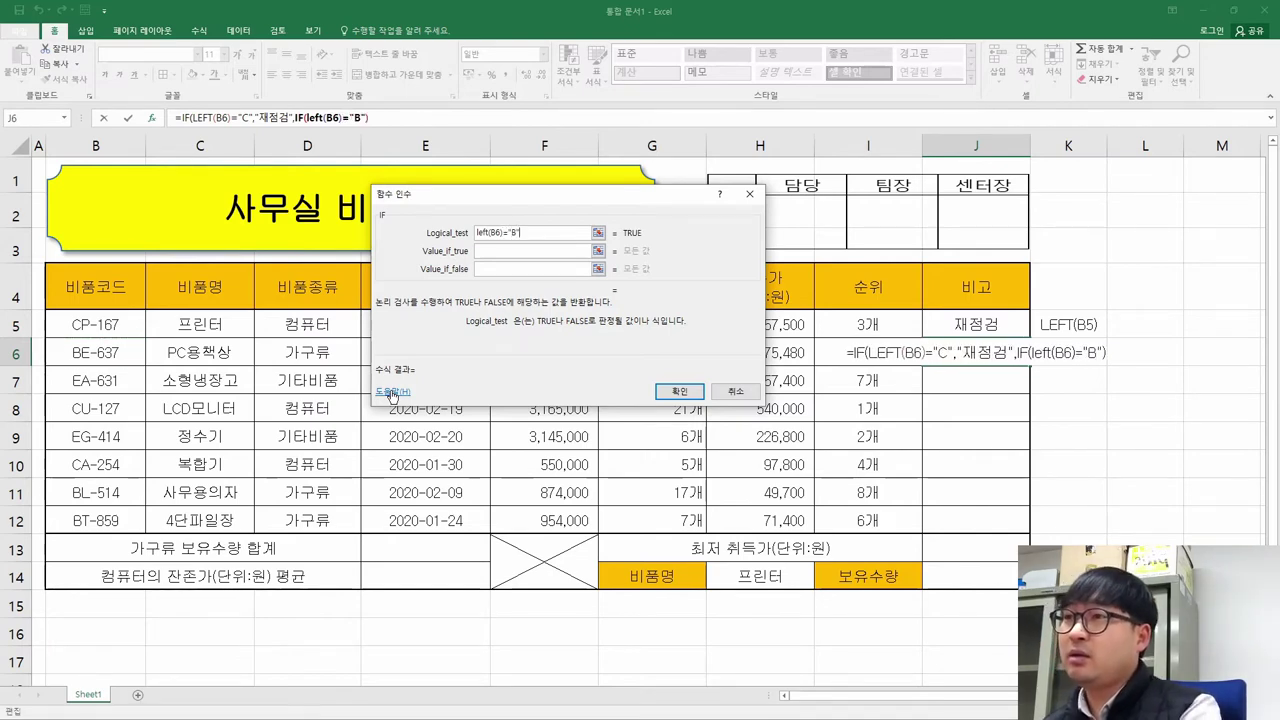
Look up the wording in the exam PDF, set Value_if_true to 구매필요, and confirm the formula, accepting the proposed correction.
left_click(501, 253)
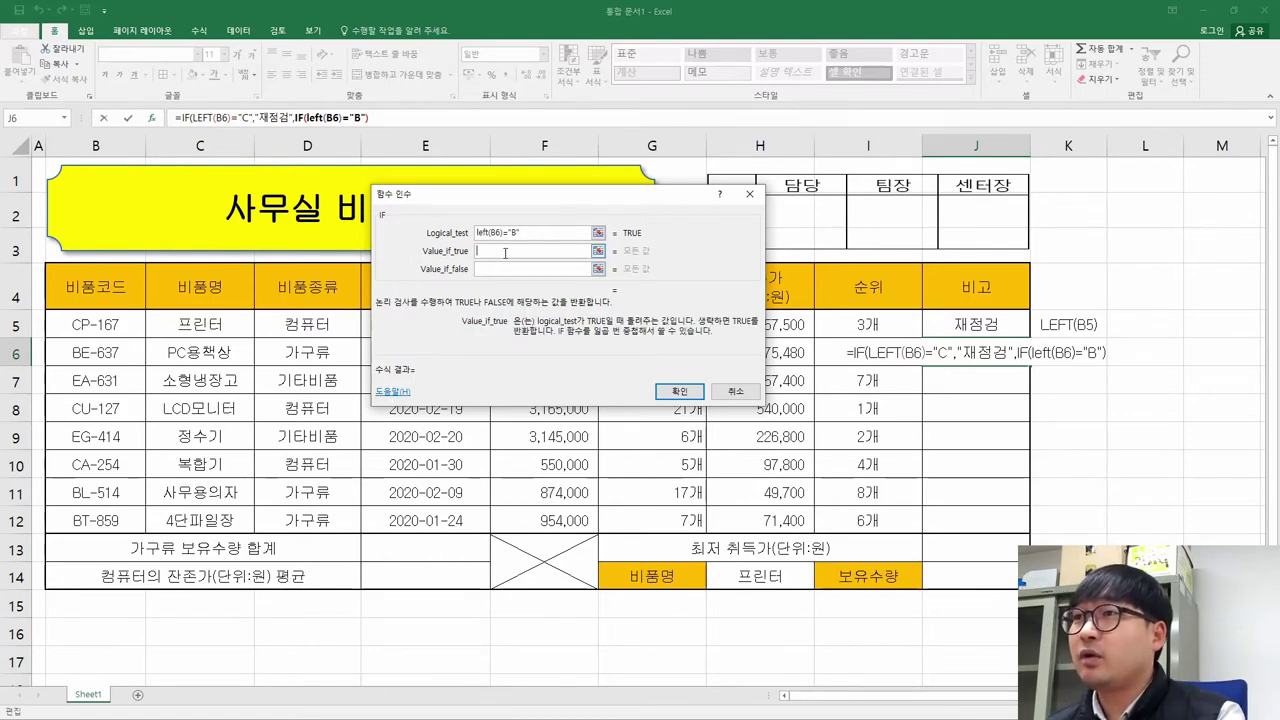
key("alt+Tab")
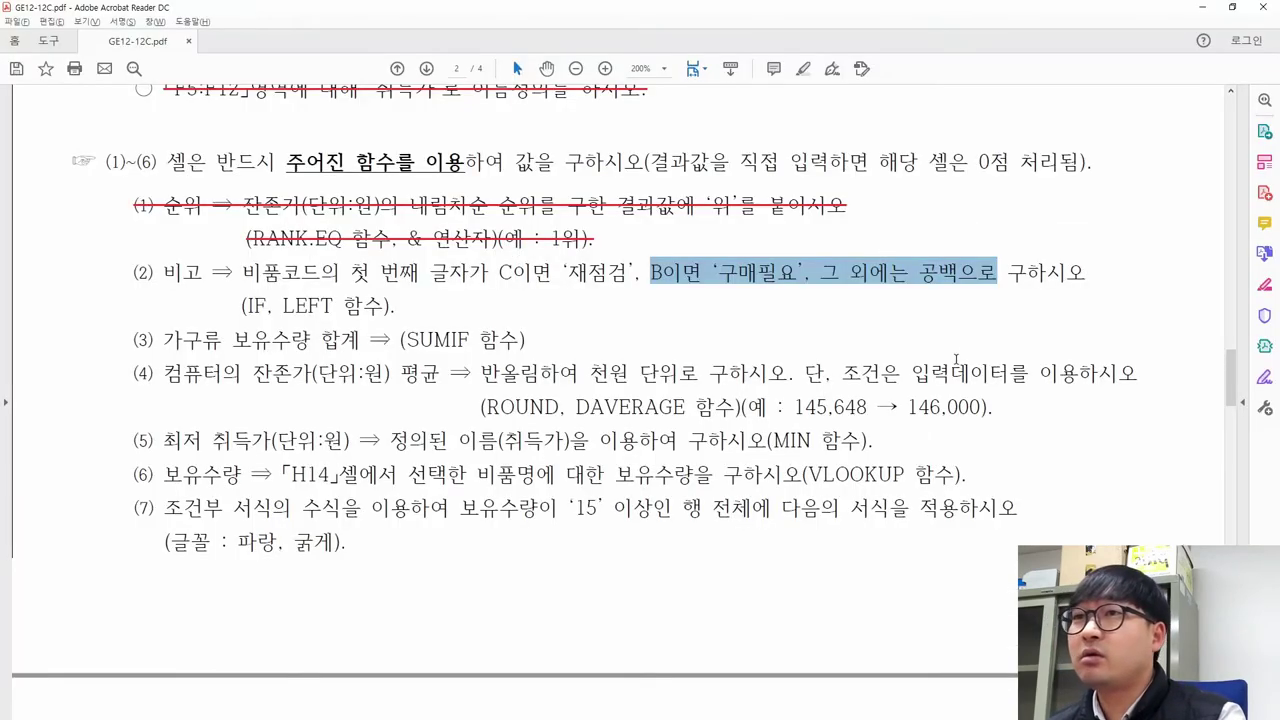
key("alt+Tab")
type("구매필요")
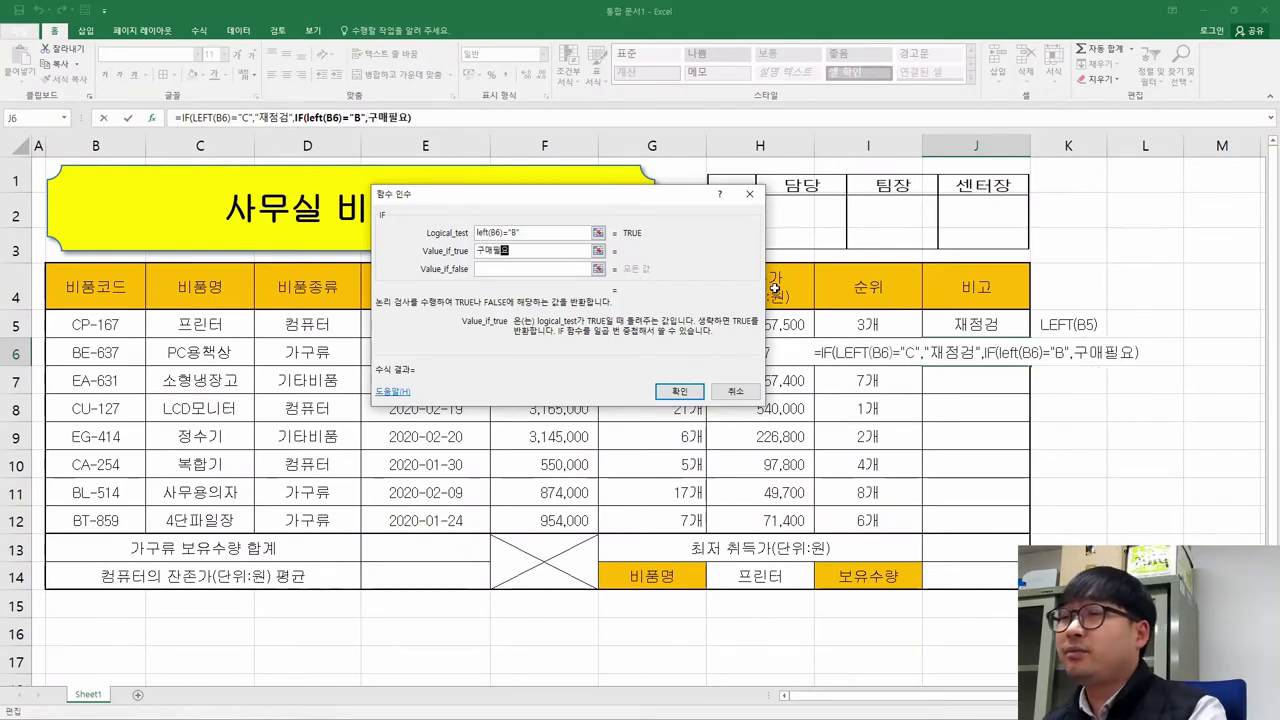
left_click(566, 269)
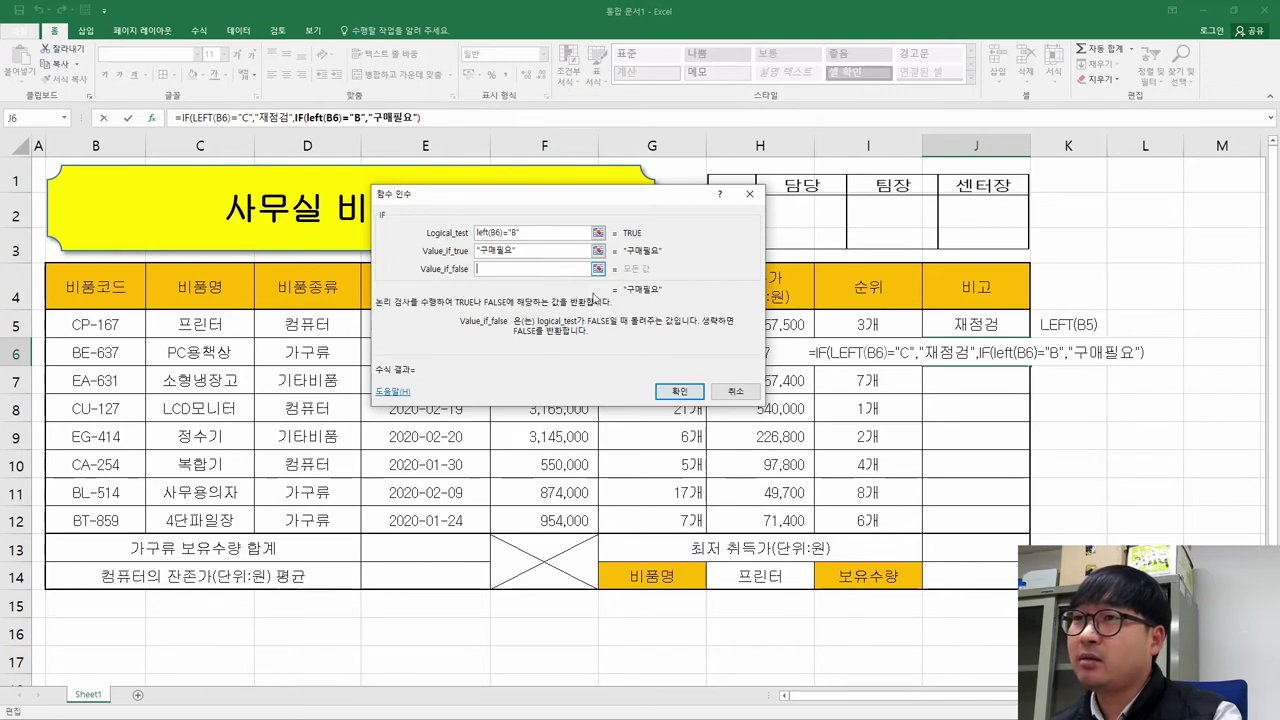
left_click(679, 391)
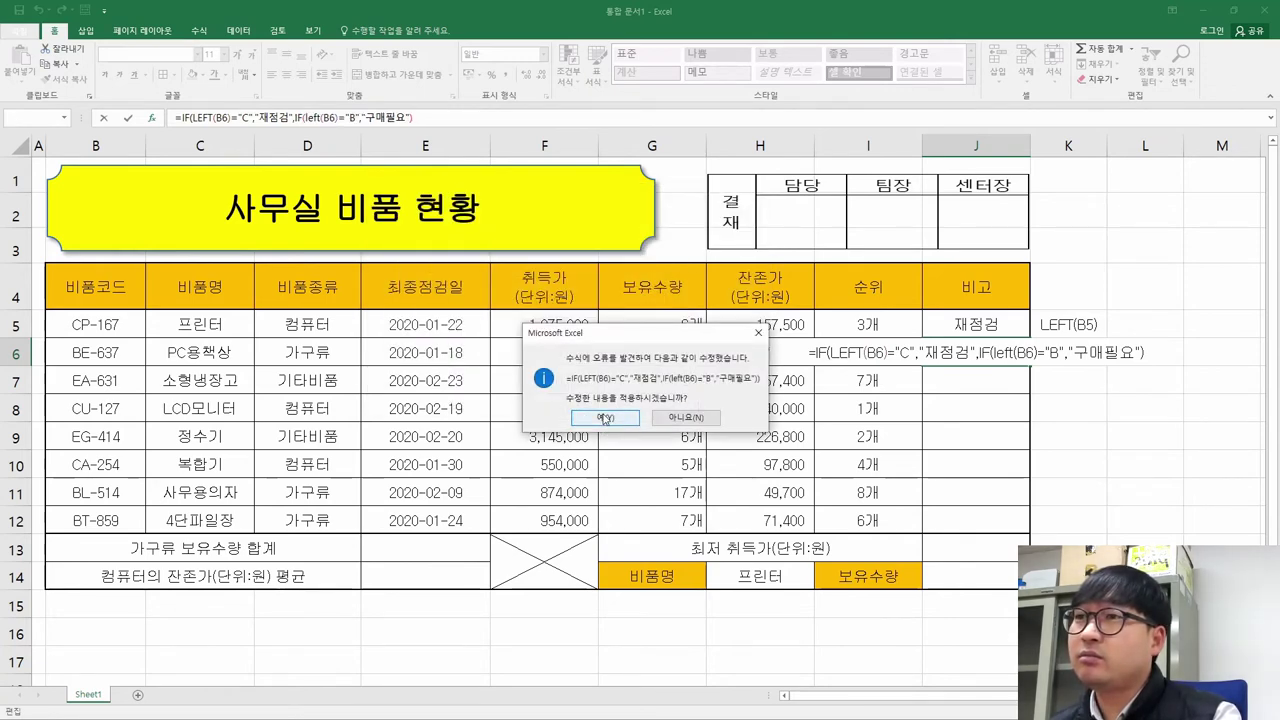
left_click(604, 418)
Reopen the inner IF's arguments in J6, set Value_if_false to "", confirm, and review the completed formula.
double_click(990, 353)
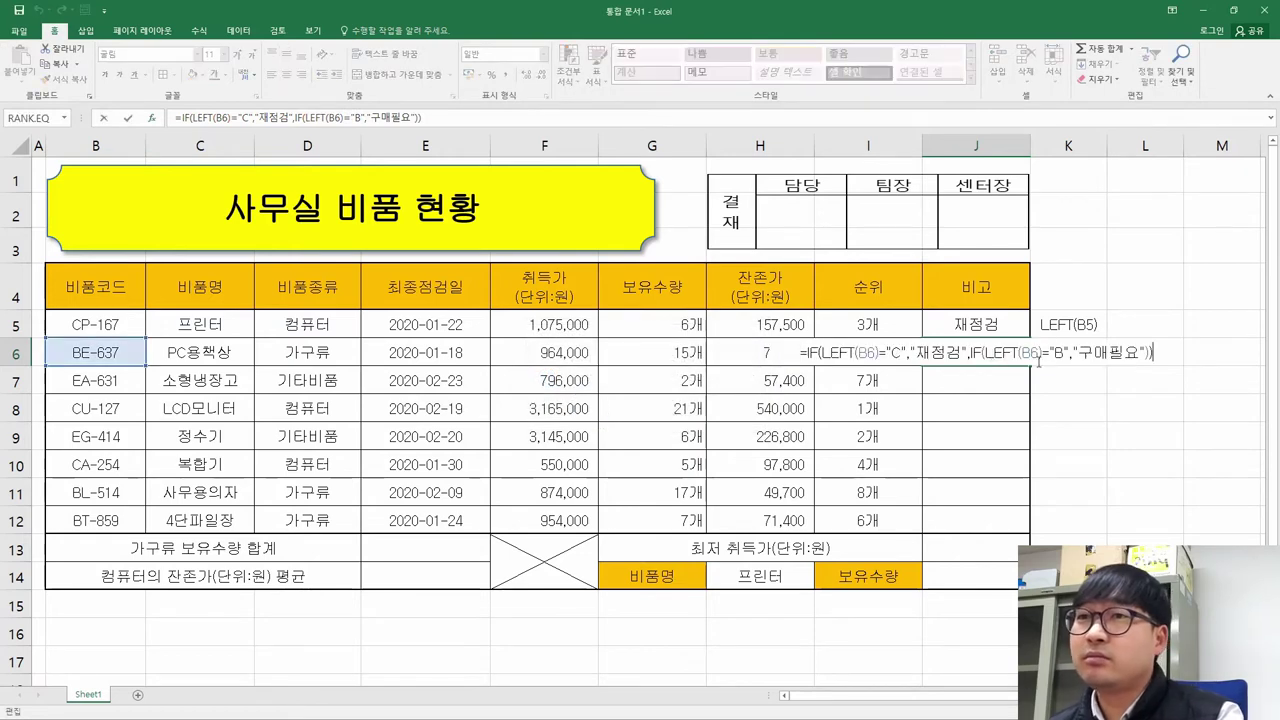
left_click(1112, 352)
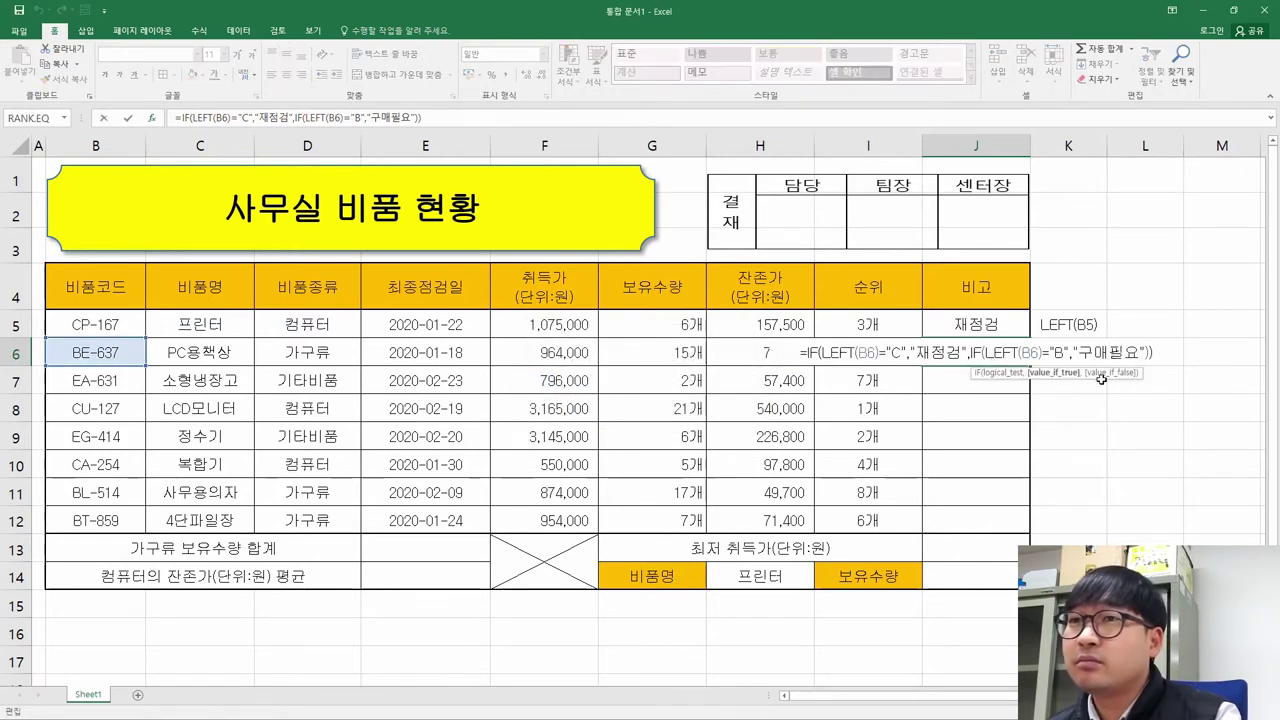
left_click(156, 118)
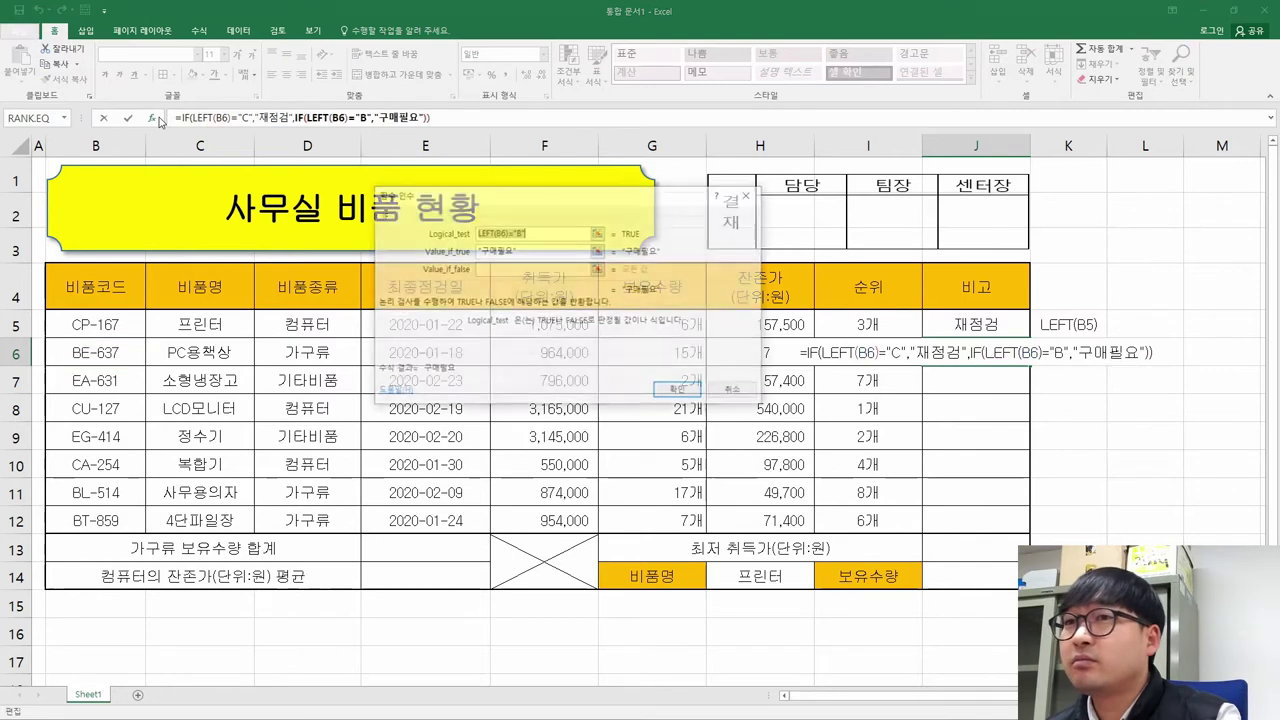
left_click(494, 269)
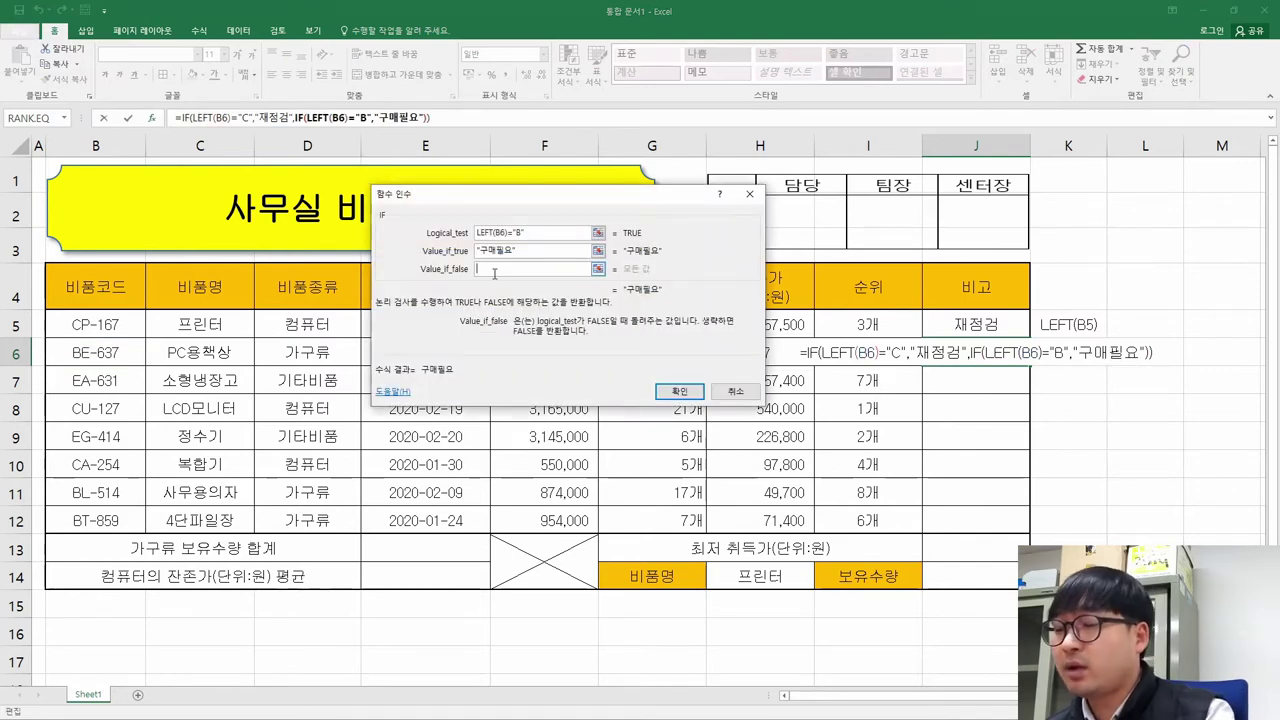
type("\"\"")
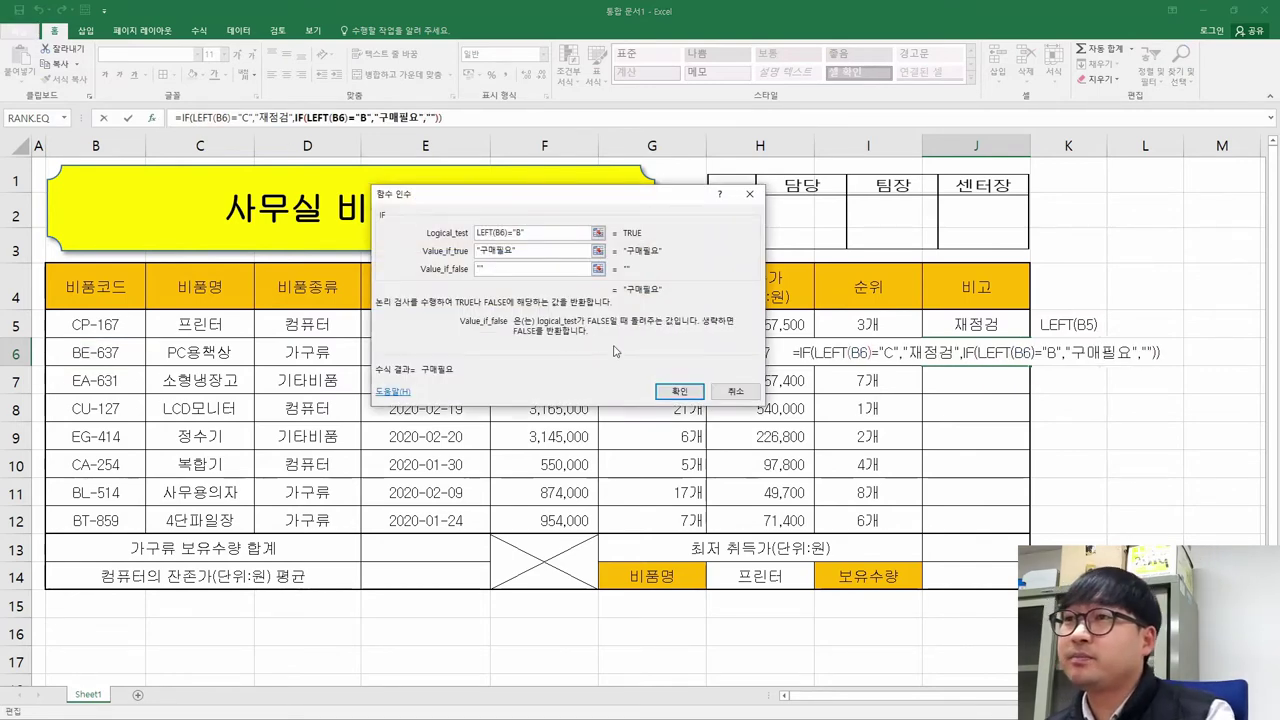
left_click(679, 391)
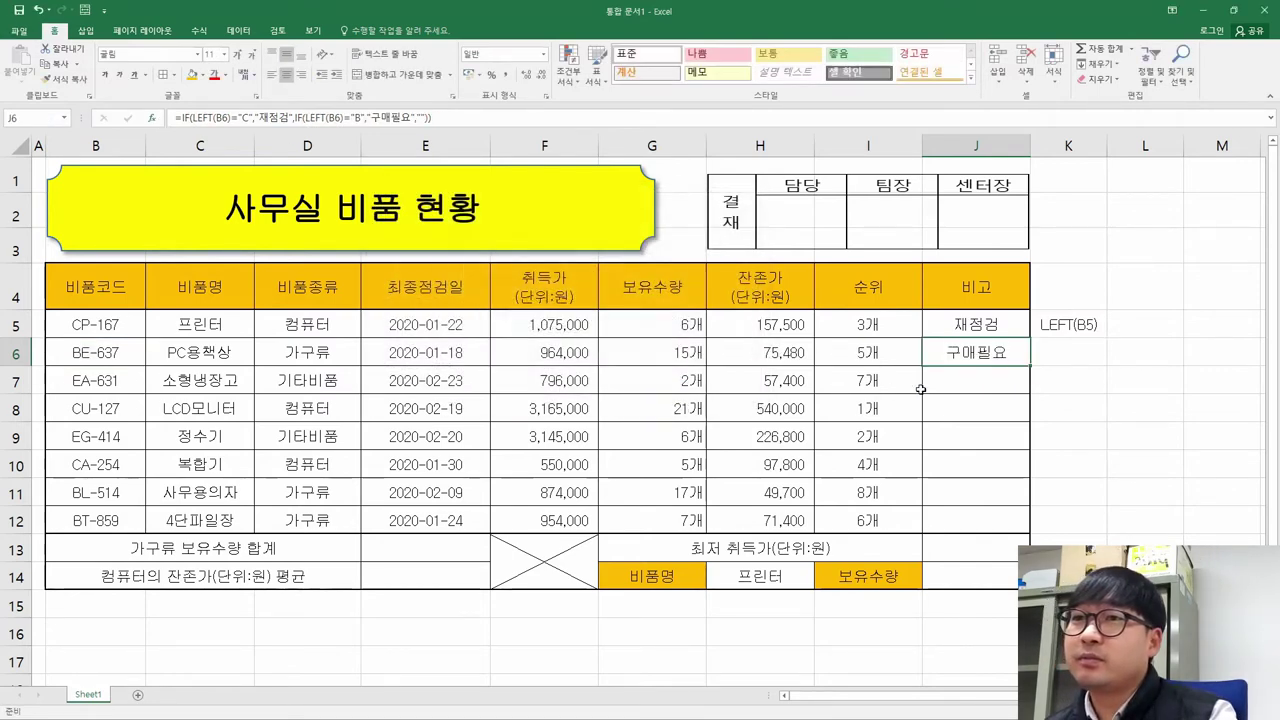
double_click(1008, 358)
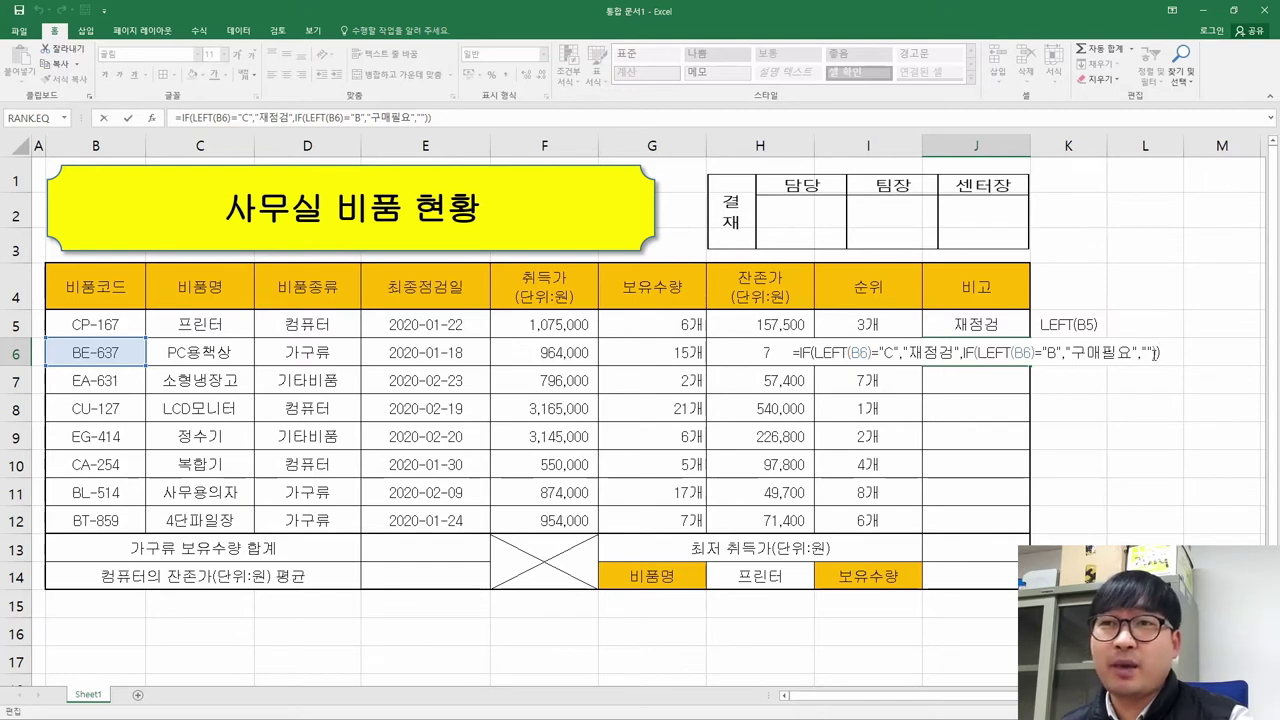
key("ctrl+Return")
Clear the placeholder formula in J5 and the LEFT(B5) note beside it in K5.
left_click(1000, 323)
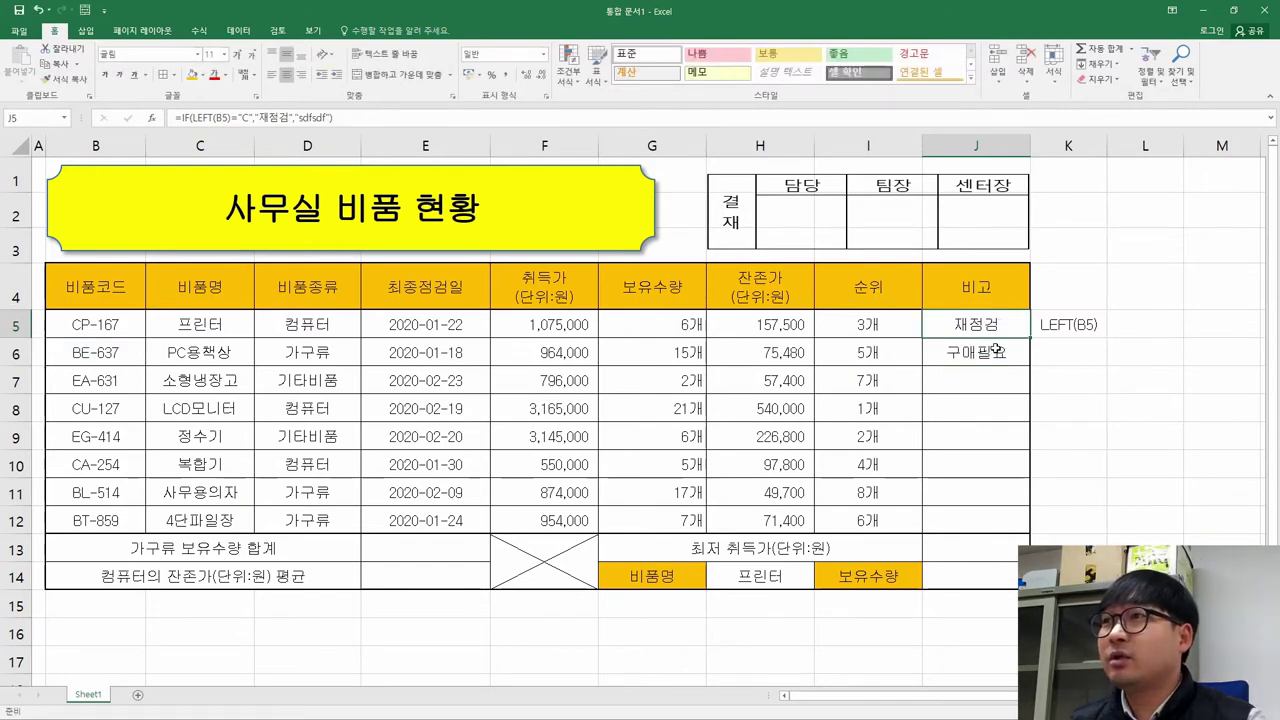
key("Delete")
key("Right")
key("Delete")
Copy the nested IF formula from J6 and paste it as formulas only into J5:J12.
left_click(993, 350)
key("ctrl+c")
left_click_drag(983, 325, 974, 518)
right_click(974, 518)
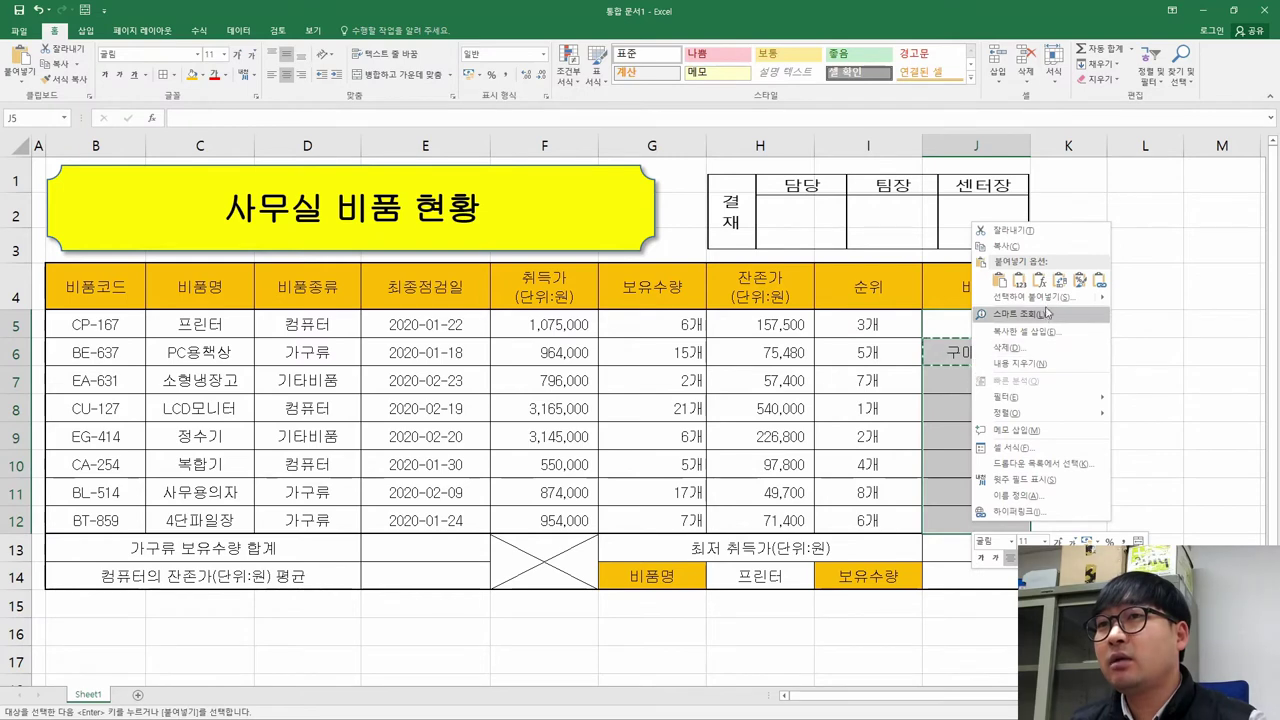
left_click(1040, 281)
left_click(1015, 381)
left_click(980, 352)
left_click(976, 325)
key("Escape")
Compare the 비고 results in J5:J7 with their 비품코드 values and review the formulas in J5 and I5.
left_click(95, 324)
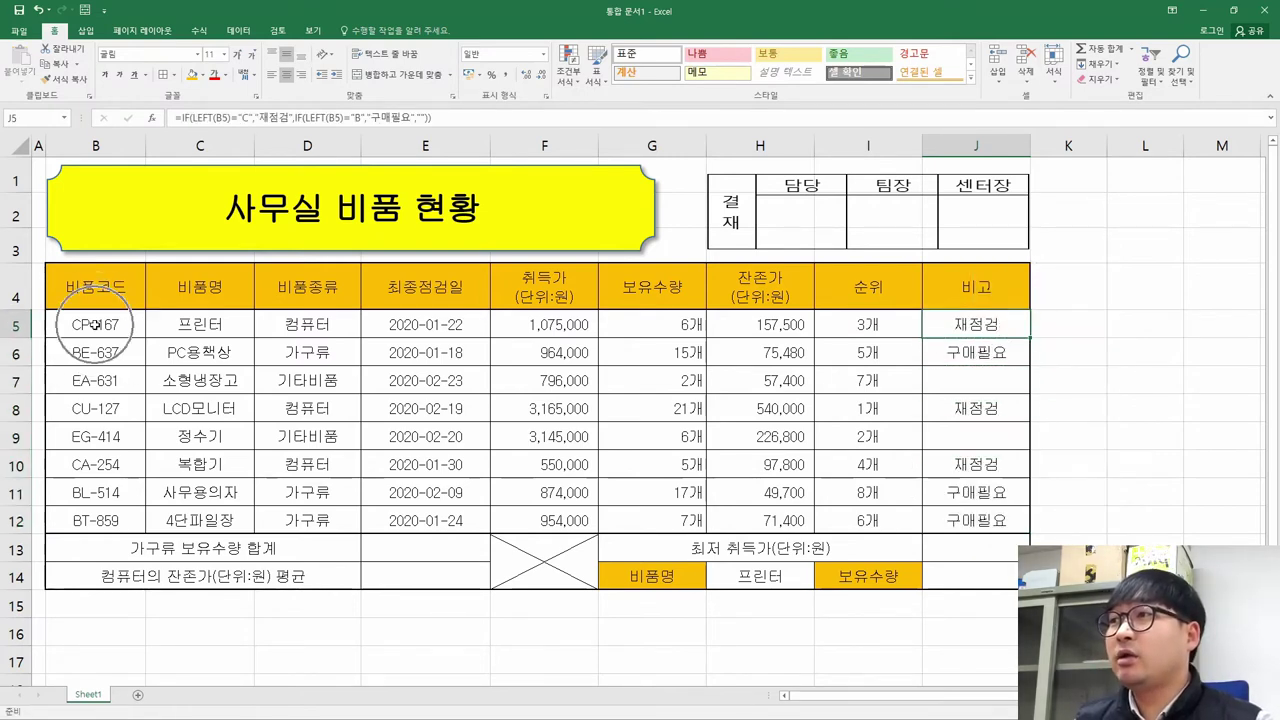
left_click(1001, 333)
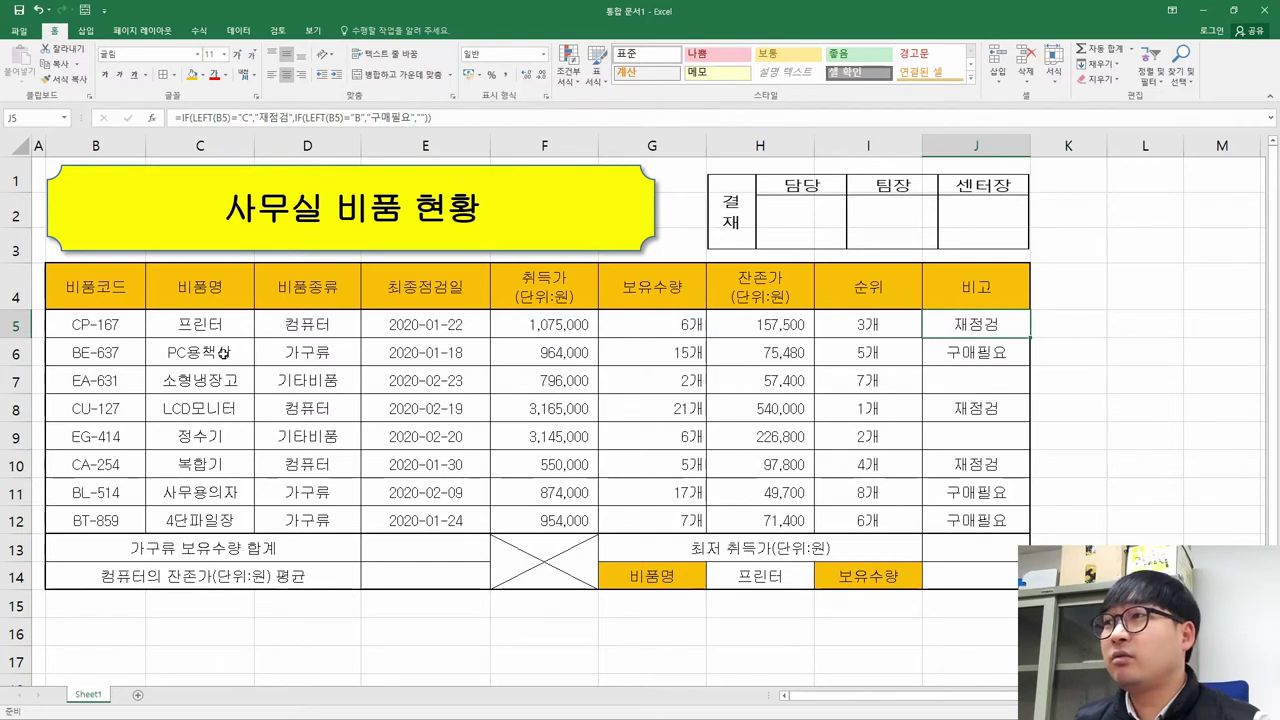
left_click(1002, 350)
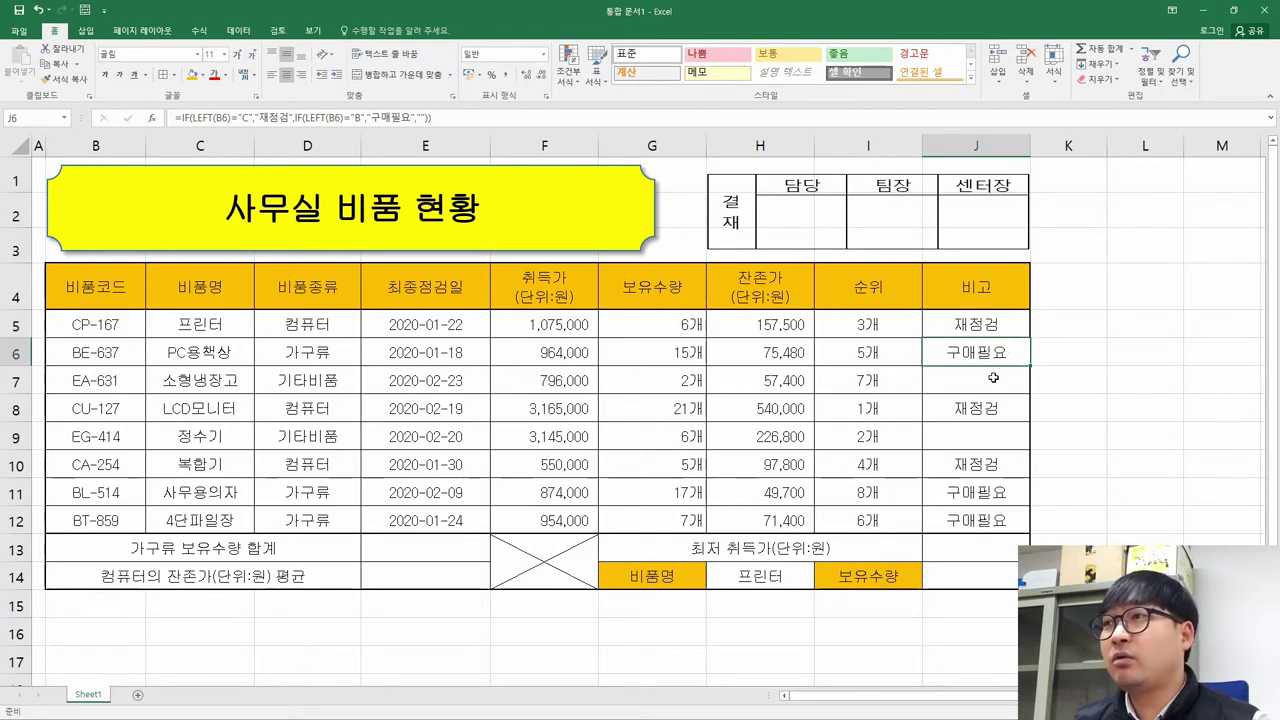
left_click(994, 378)
left_click(88, 388)
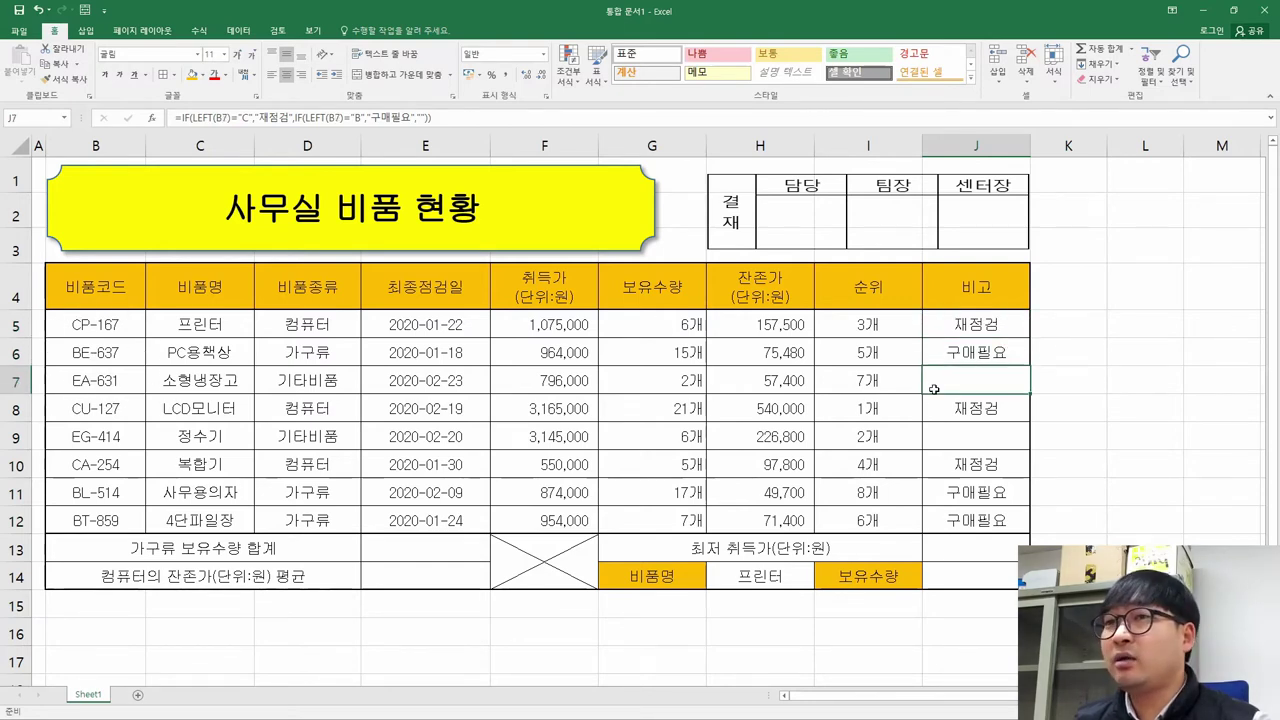
left_click(988, 388)
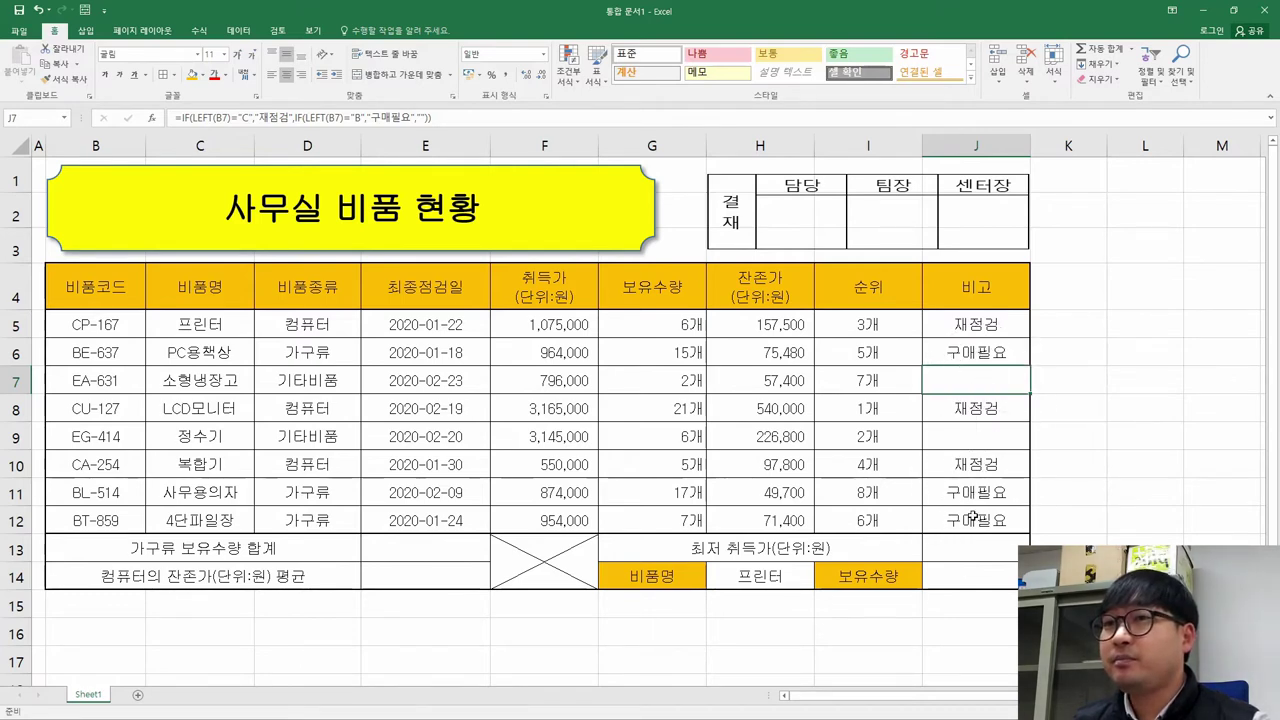
left_click(970, 325)
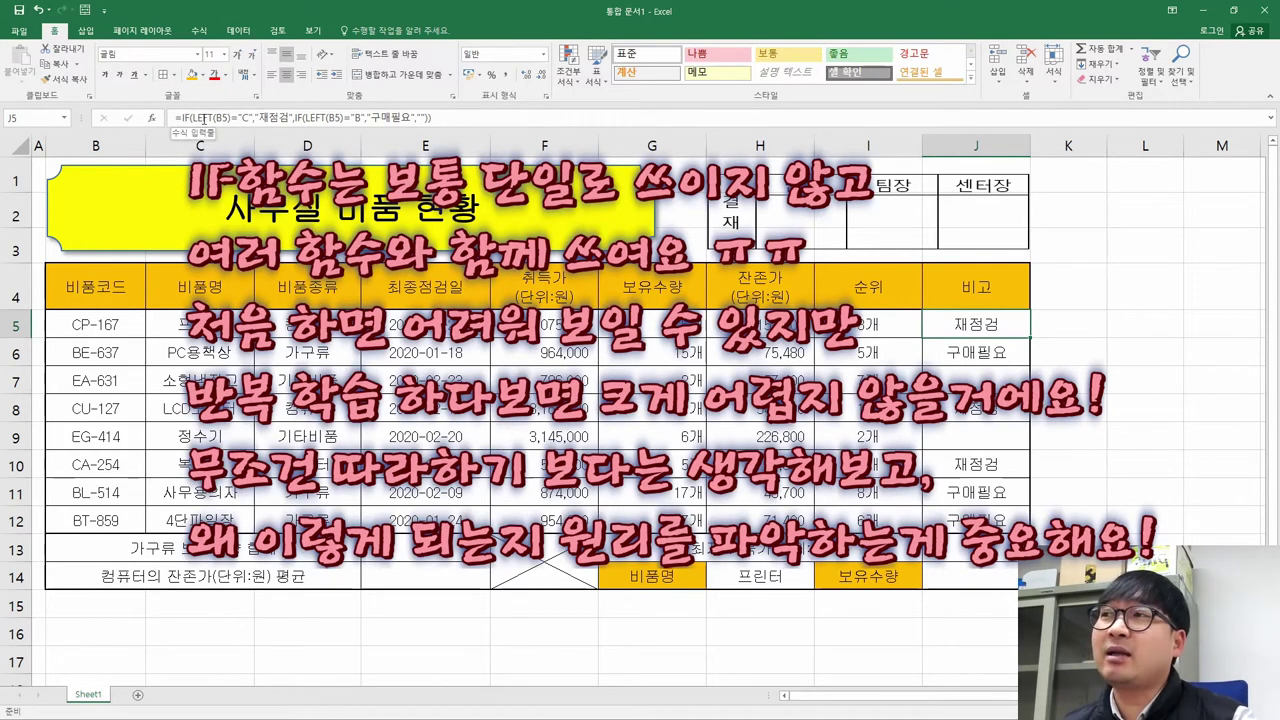
key("Left")
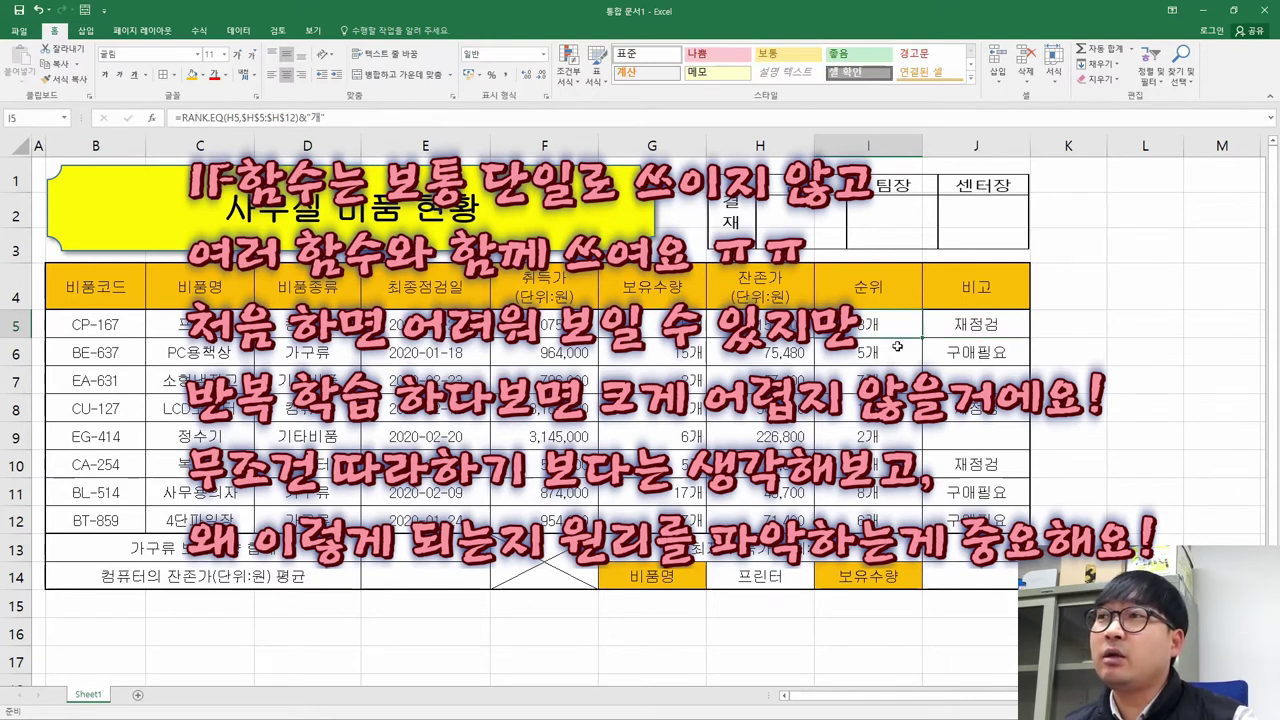
key("Right")
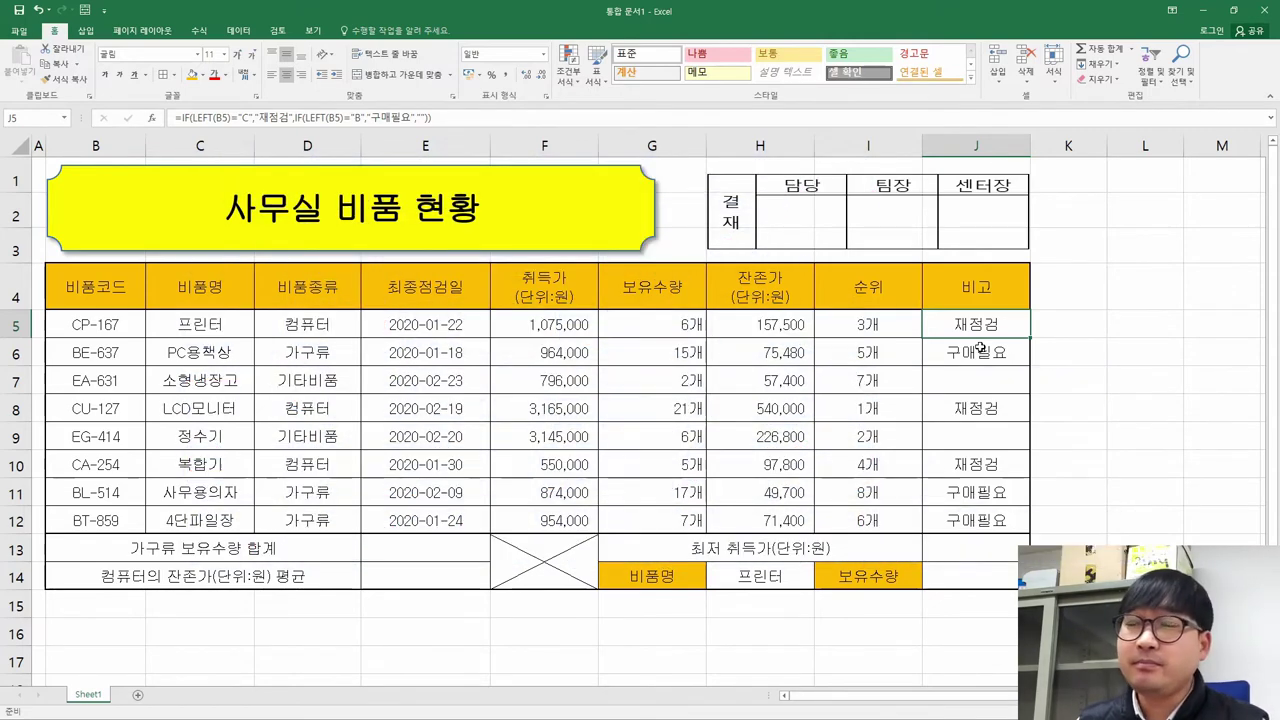
Reread task (2) in the exam PDF and check it against the filled 비고 range J5:J12.
key("alt+Tab")
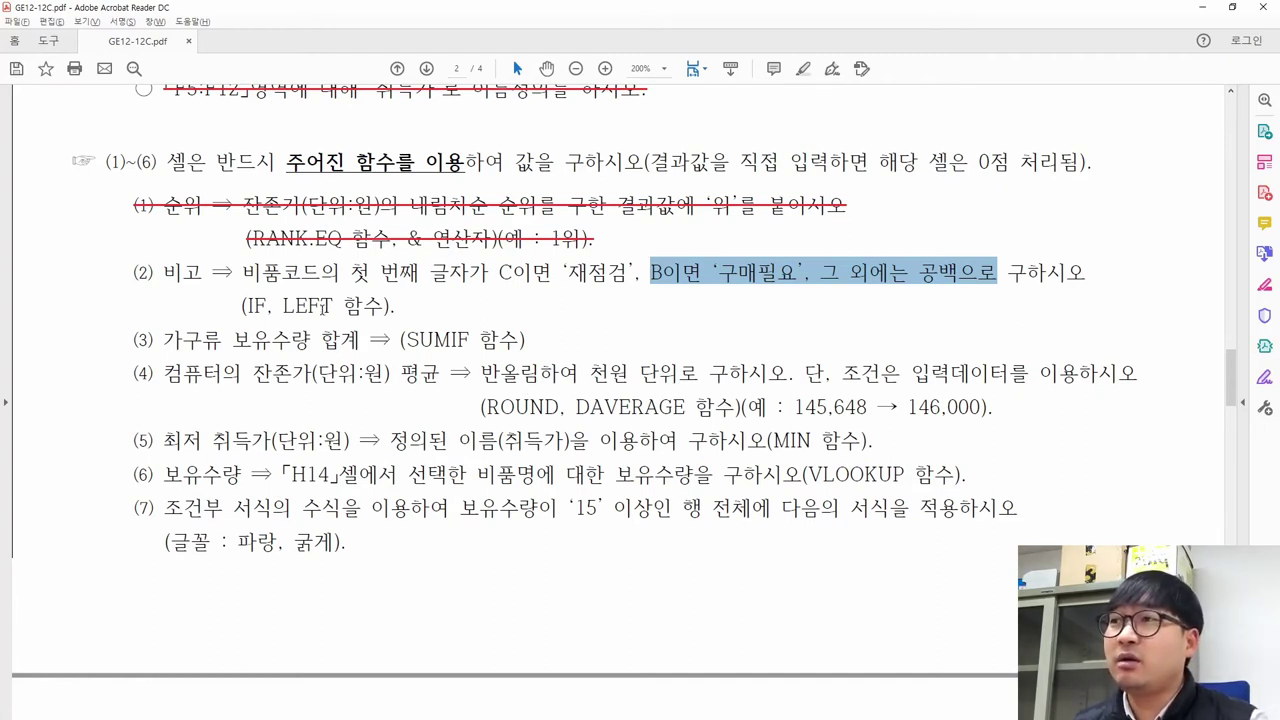
left_click(265, 242)
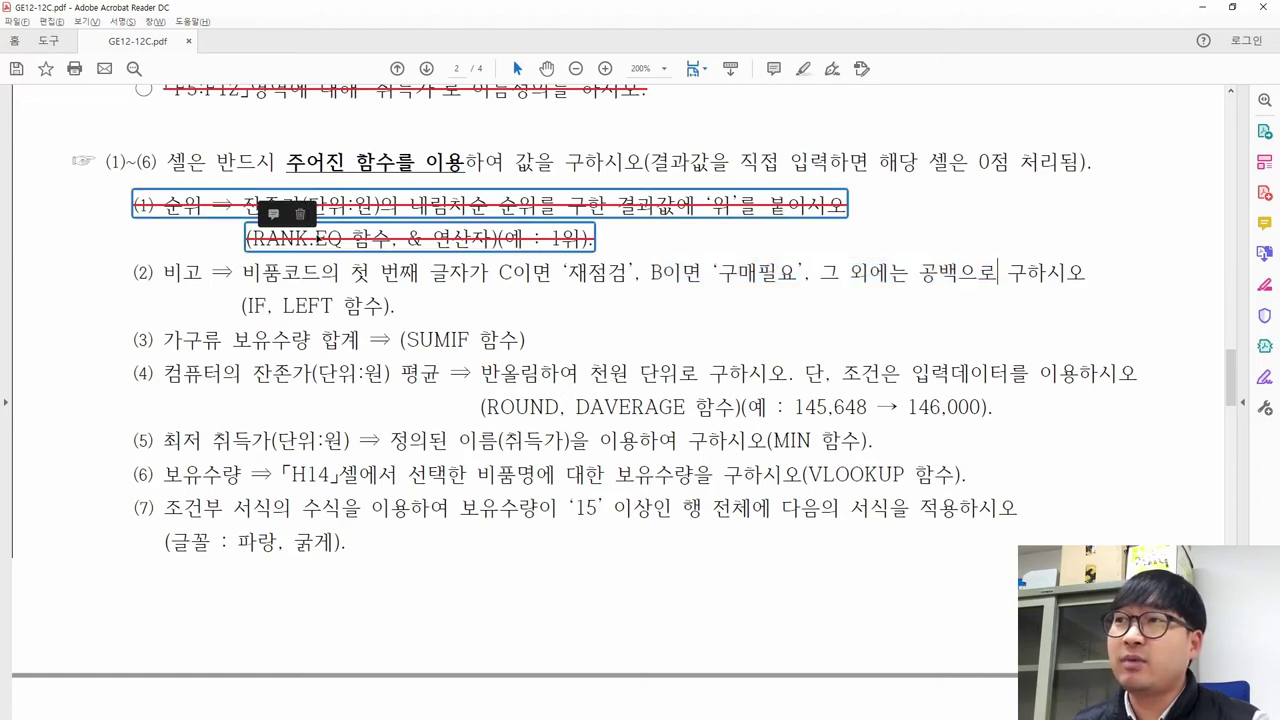
left_click(443, 312)
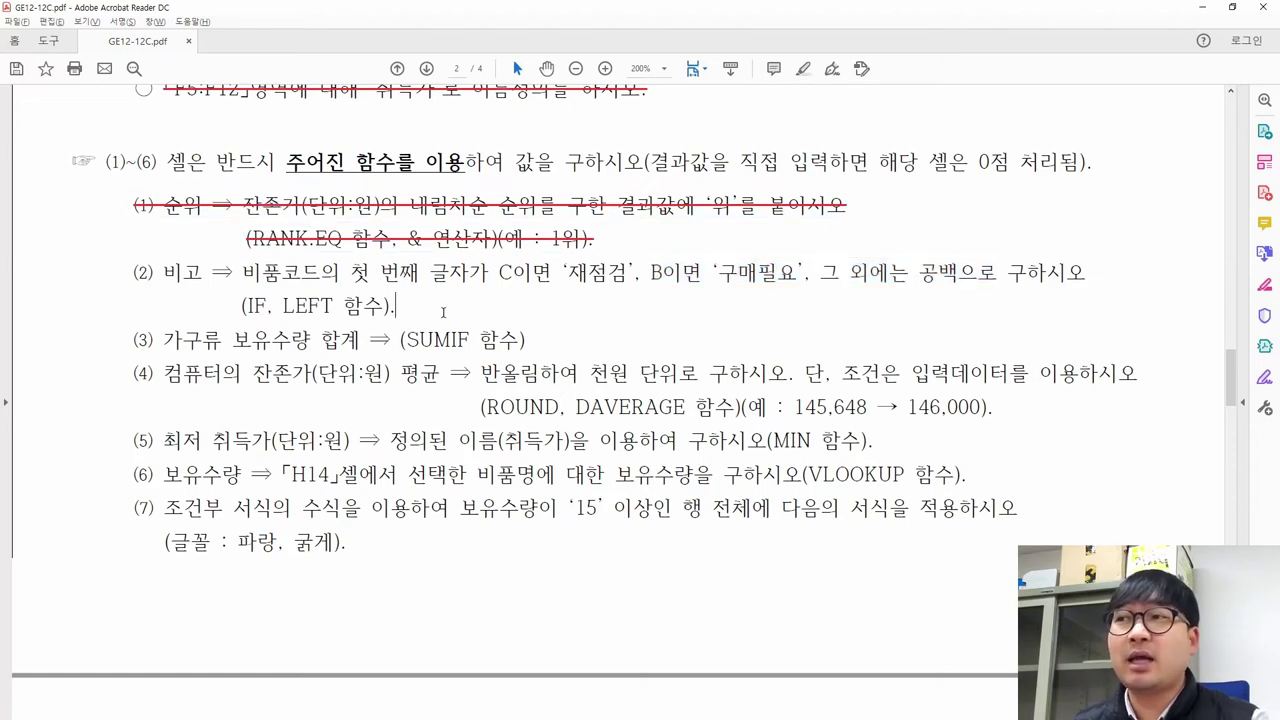
key("alt+Tab")
left_click(990, 465)
left_click_drag(995, 326, 998, 514)
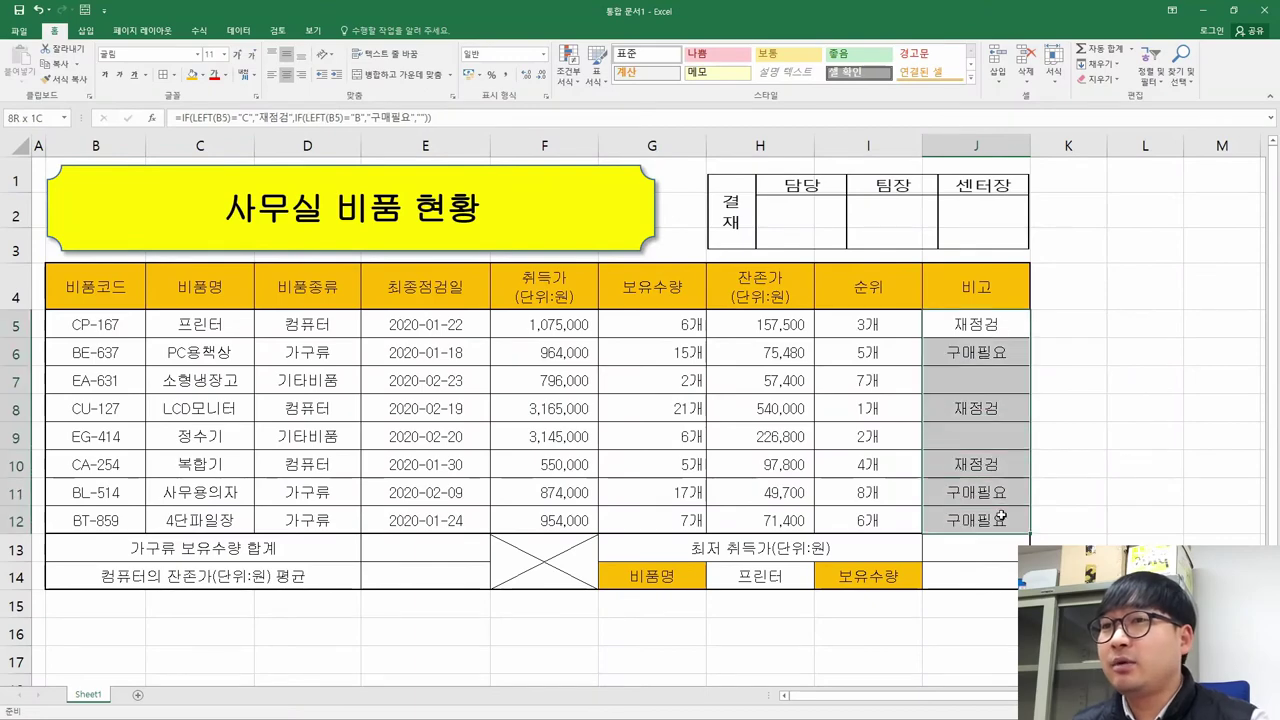
left_click(406, 547)
Switch to the exam PDF and strike through both lines of the completed task (2) on 비고.
key("alt+Tab")
left_click_drag(133, 272, 488, 274)
left_click(428, 306)
left_click_drag(395, 310, 133, 272)
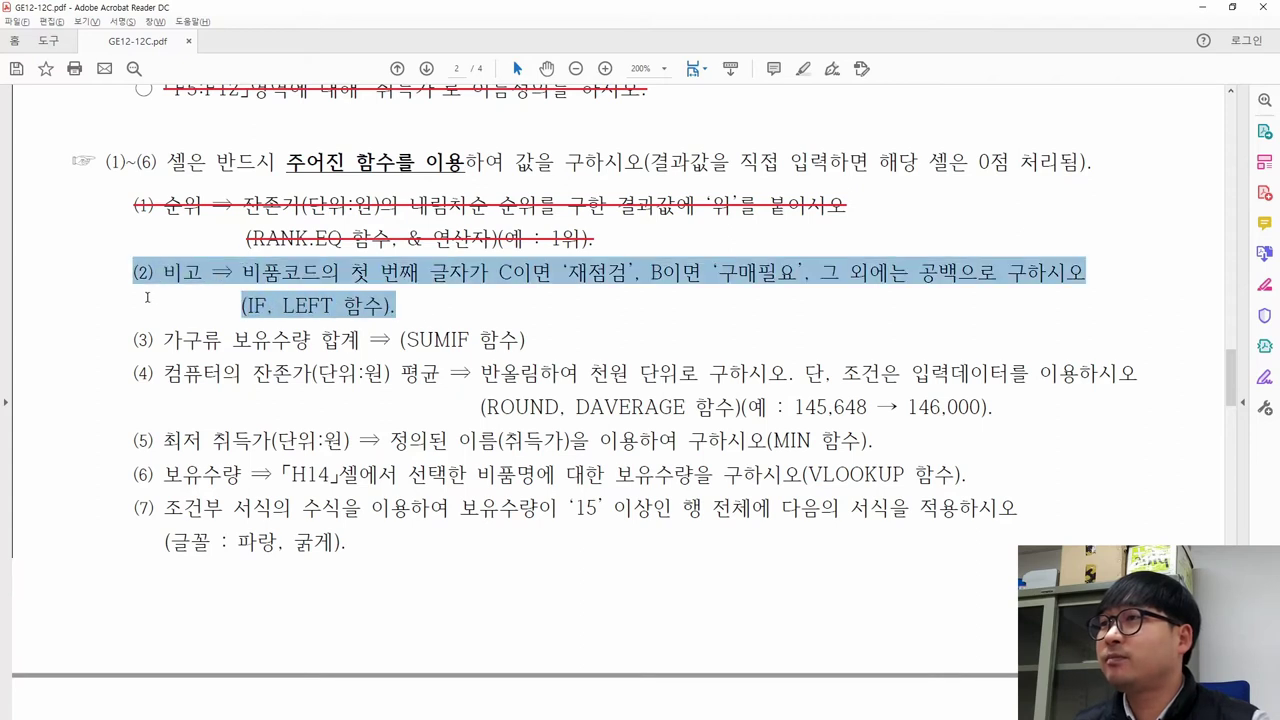
right_click(404, 281)
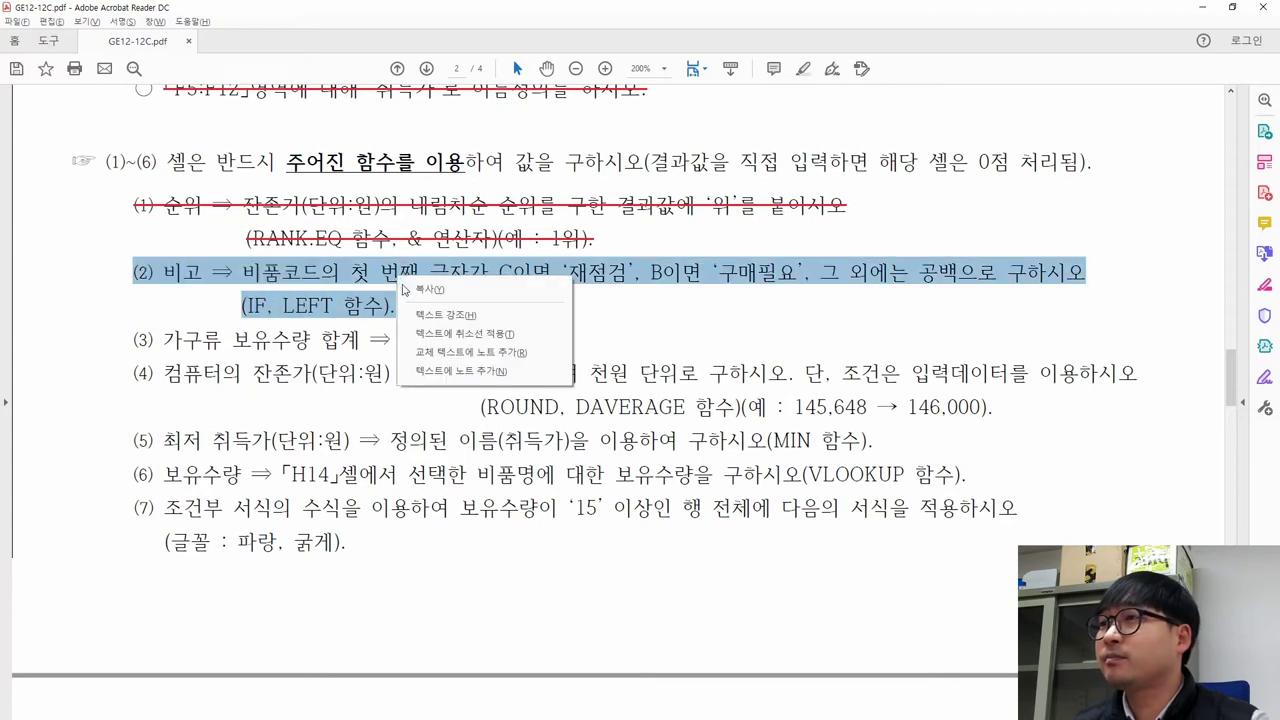
left_click(450, 333)
Read task (3) on the 가구류 보유수량 합계 with SUMIF and examine the 가구류 entries in the worksheet's 비품종류 column.
mouse_move(163, 340)
left_mouse_down()
mouse_move(470, 341)
mouse_move(440, 340)
mouse_move(452, 341)
left_mouse_up()
left_click(418, 344)
left_click(432, 342)
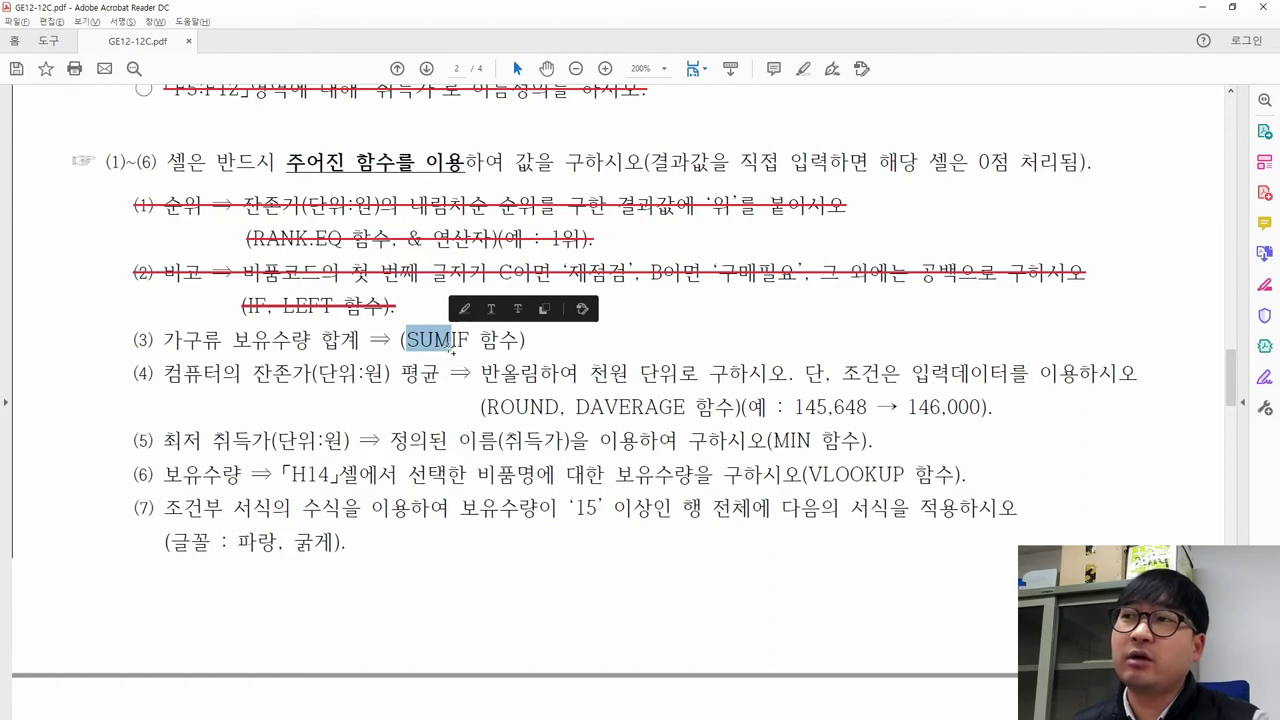
left_click(465, 342)
mouse_move(460, 341)
left_mouse_down()
mouse_move(471, 344)
mouse_move(425, 341)
mouse_move(461, 348)
left_mouse_up()
left_click_drag(163, 341, 343, 347)
key("alt+Tab")
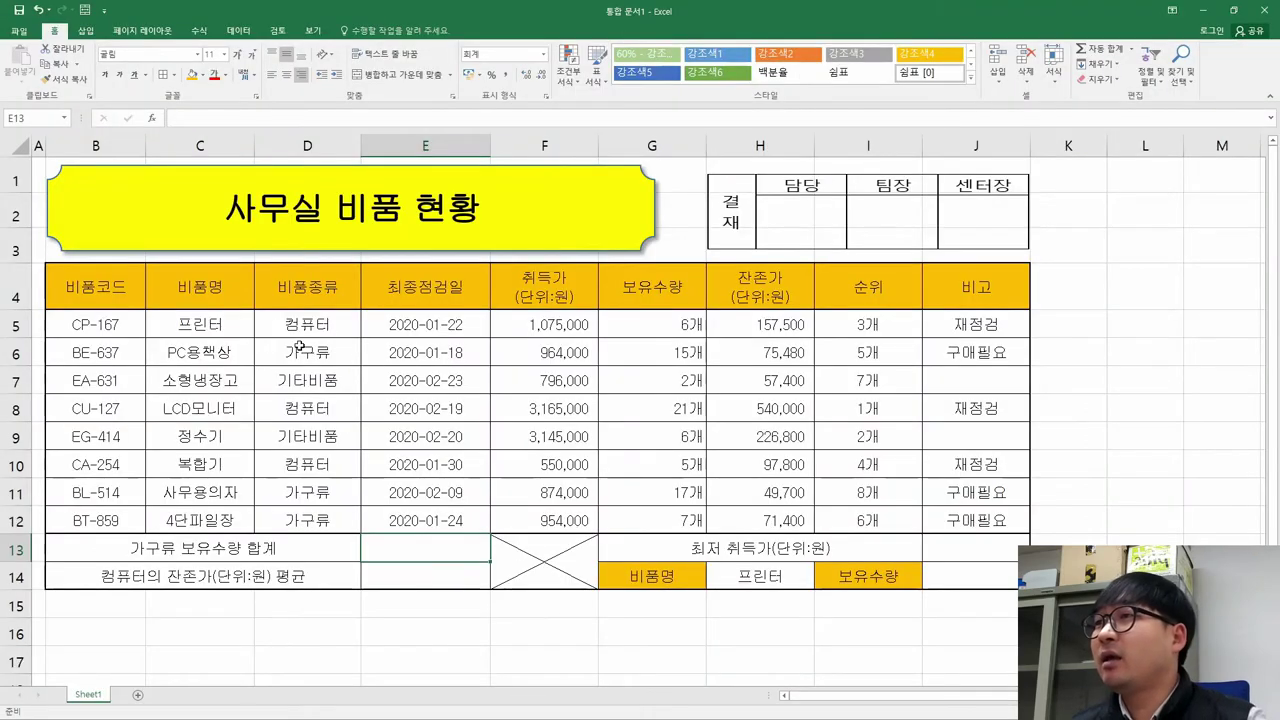
left_click(309, 355)
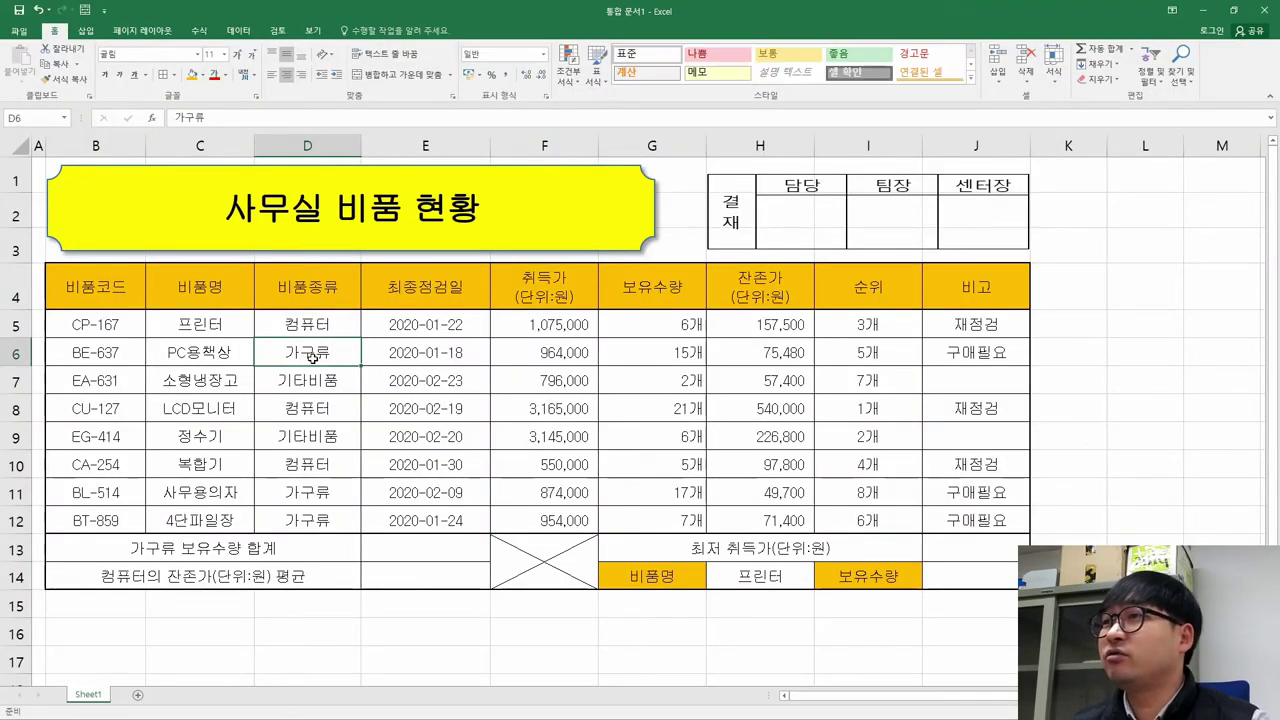
left_click(312, 511)
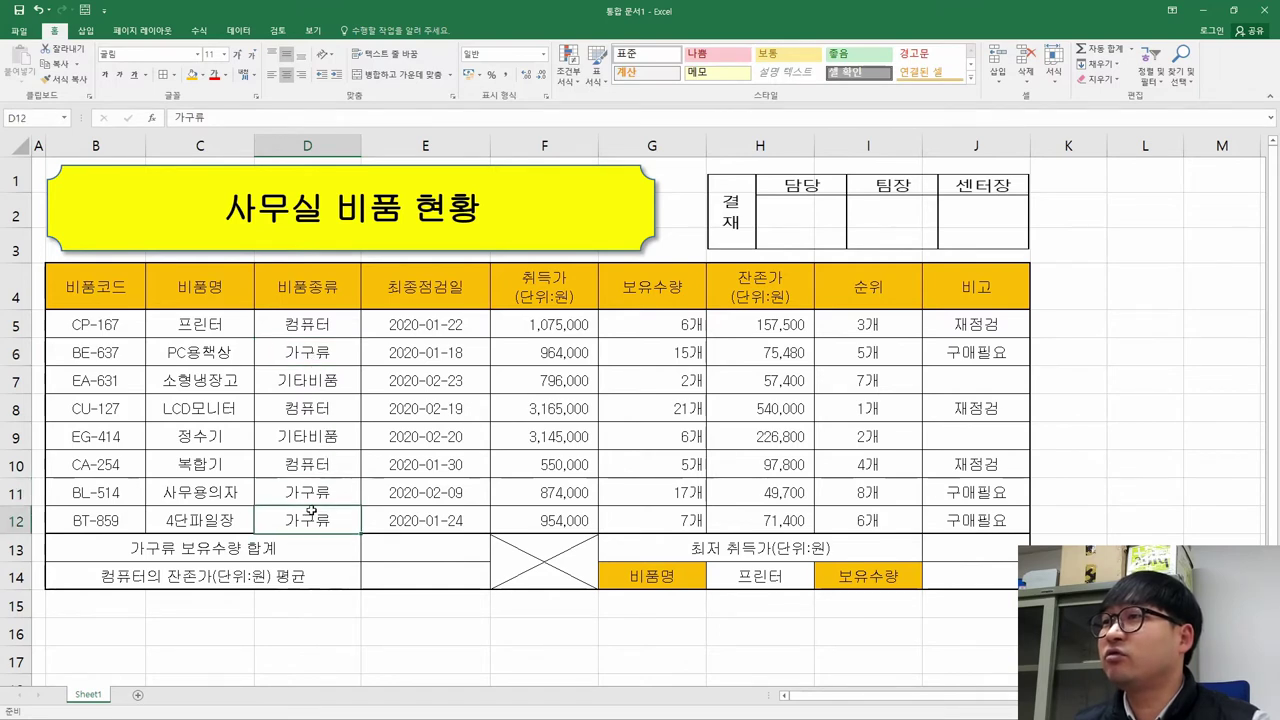
Fill the 가구류 cells D6, D11 and D12 in the 비품종류 column with yellow.
left_click(323, 352)
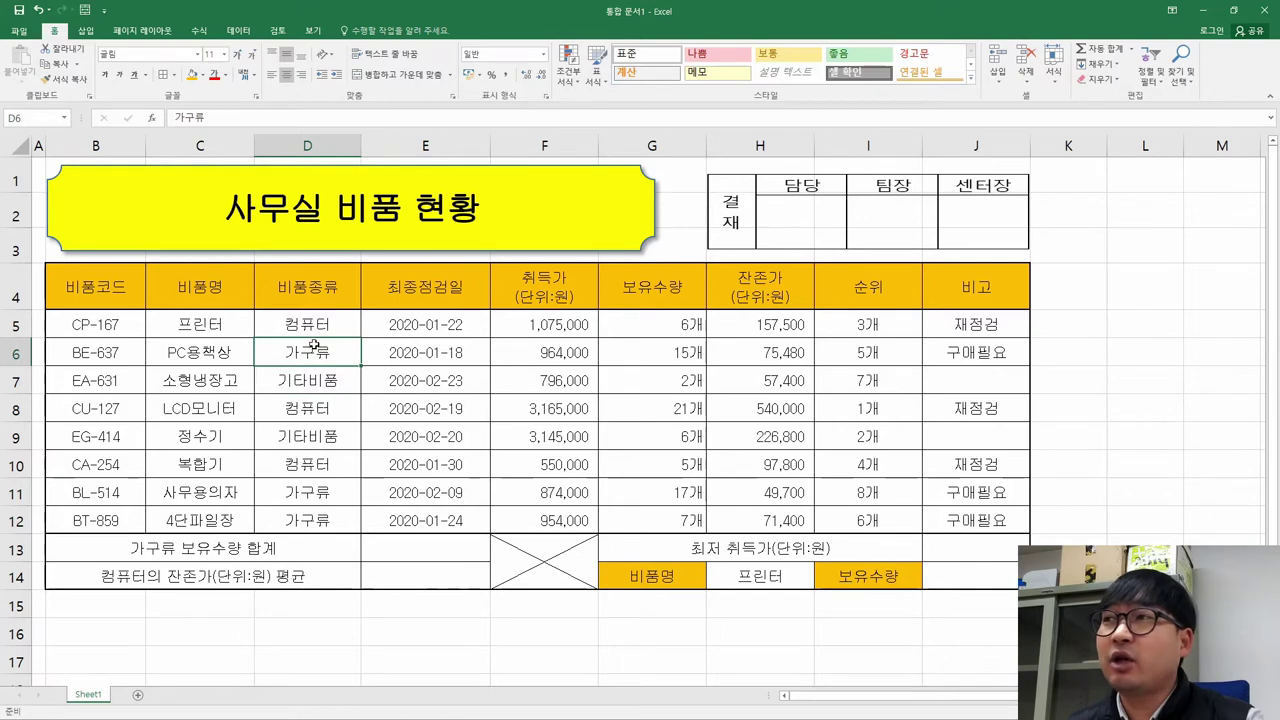
left_click(201, 75)
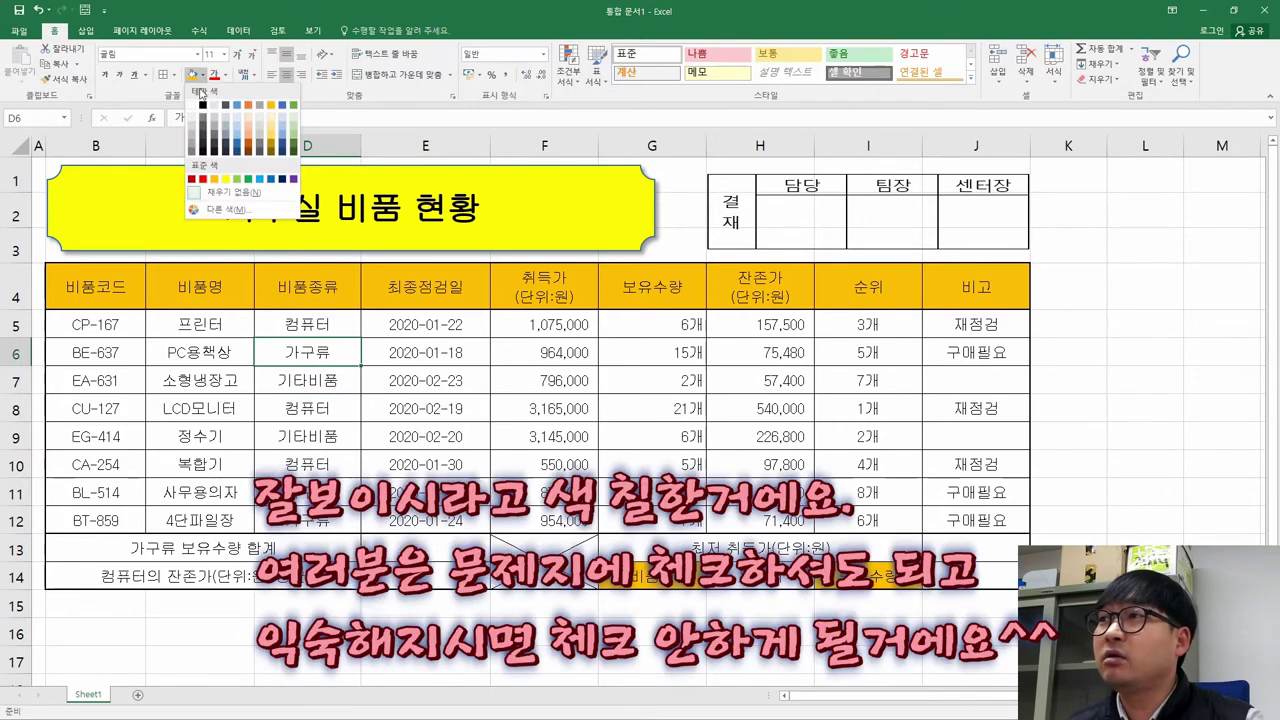
left_click(228, 183)
left_click(338, 491)
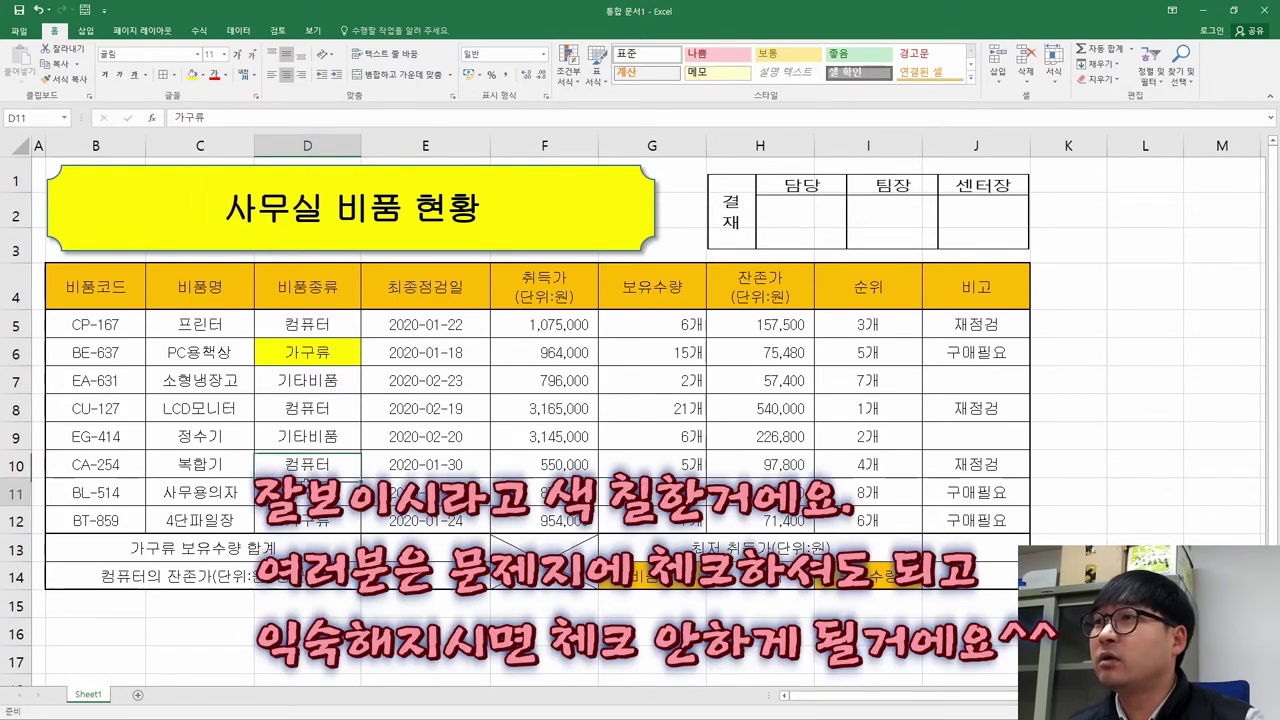
left_click(191, 76)
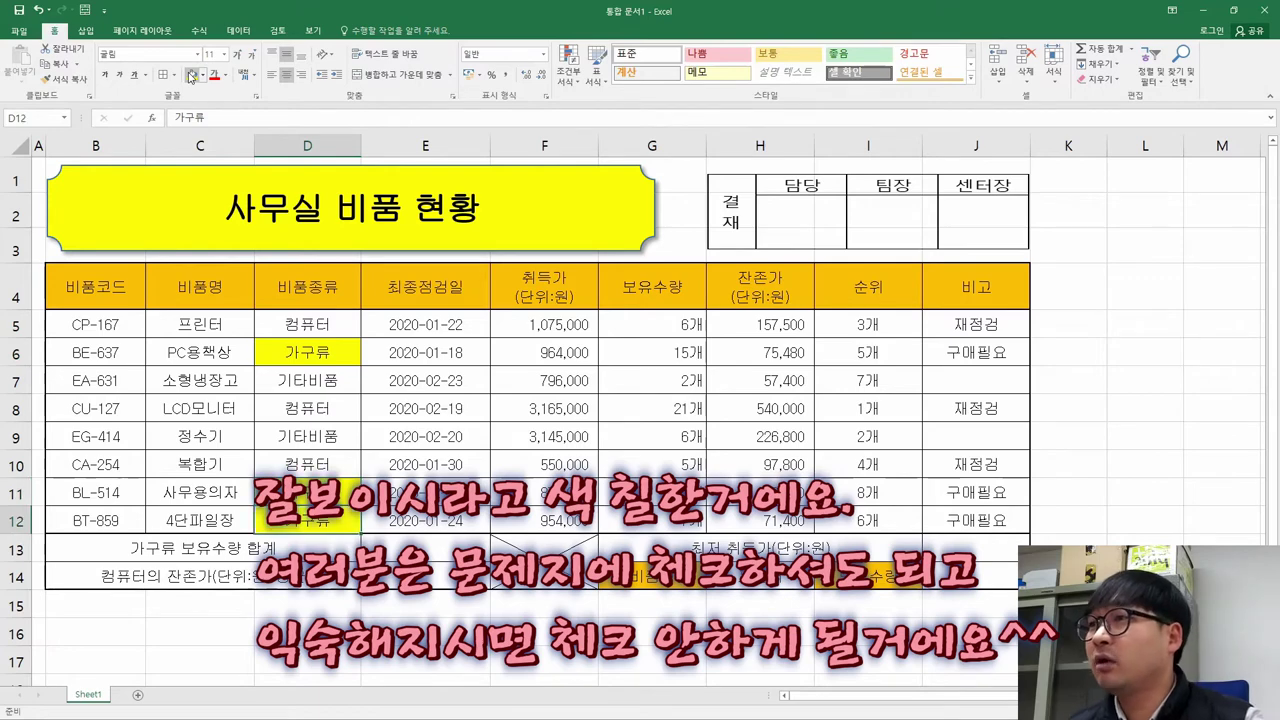
Recheck task (3) in the PDF and fill the matching 보유수량 cells G6, G11 and G12 with yellow.
key("alt+Tab")
left_click_drag(236, 341, 330, 341)
key("alt+Tab")
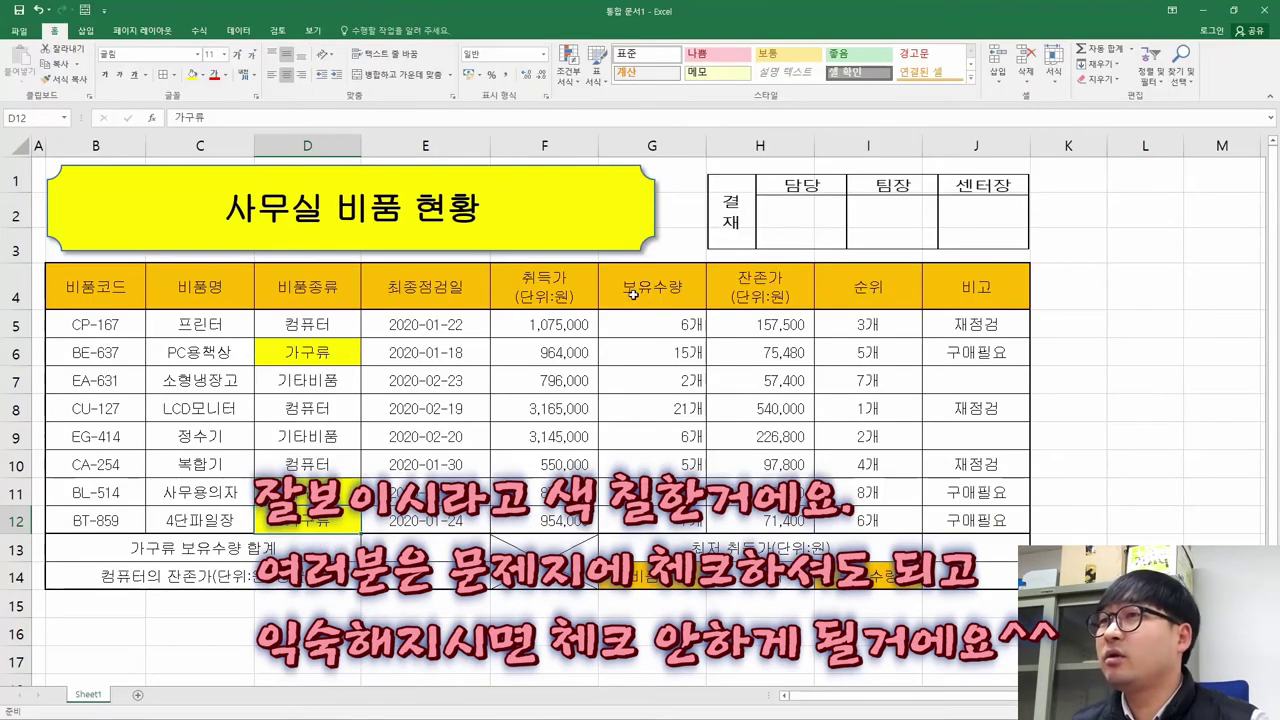
left_click(676, 354)
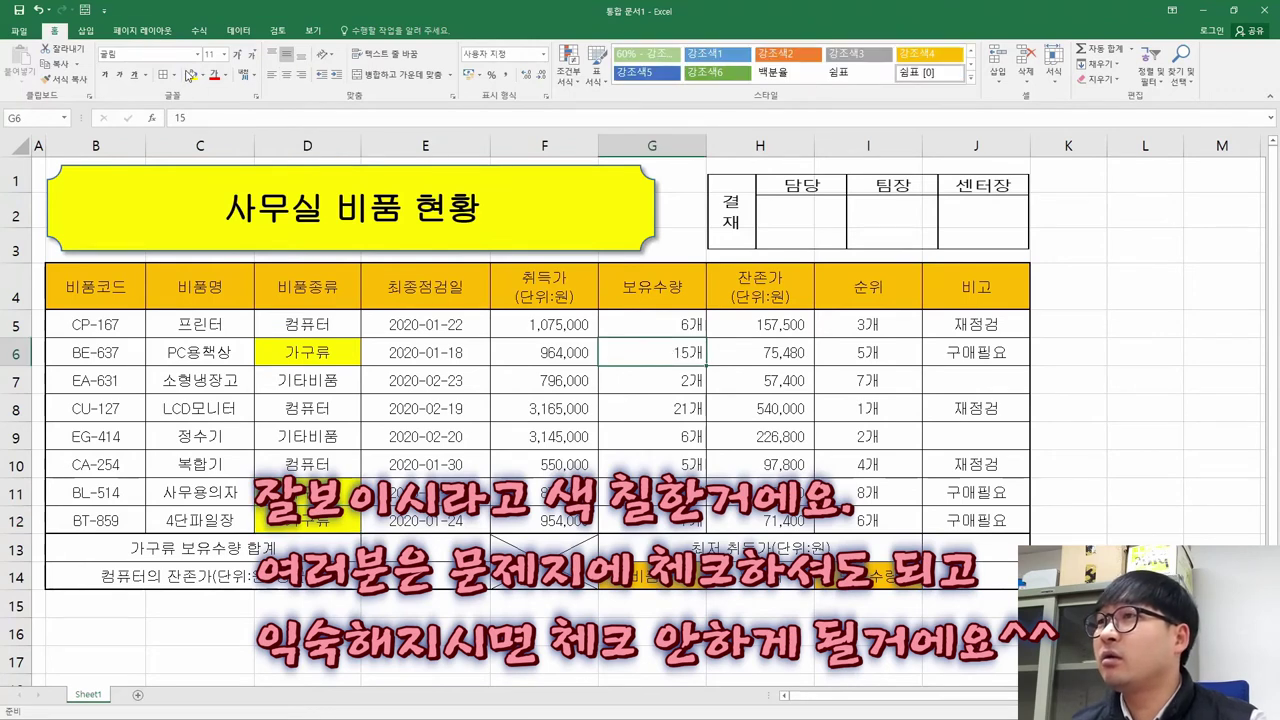
left_click(192, 74)
key("Down")
key("Down")
key("Down")
key("Down")
key("Down")
key("Down")
left_click(192, 74)
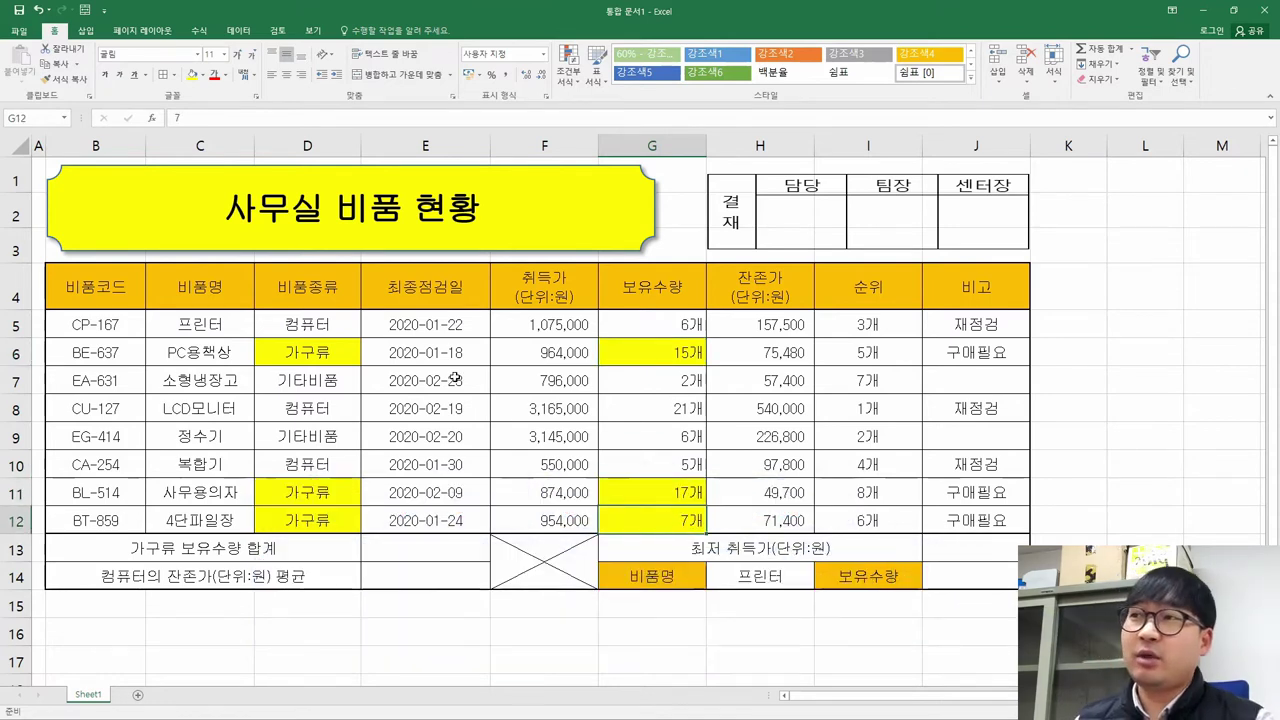
left_click(326, 293)
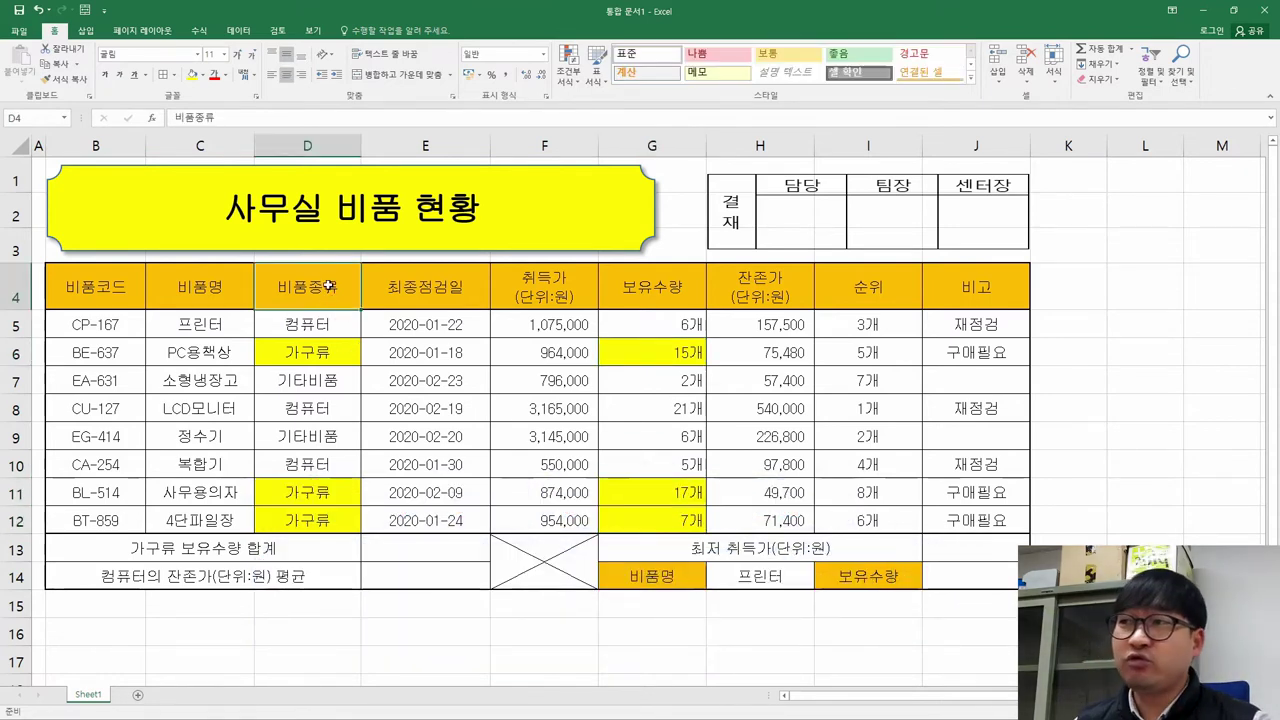
Examine the yellow 가구류 cells in the 비품종류 column and the matching quantities in the 보유수량 column.
left_click(328, 350)
left_click(314, 486)
left_click(328, 520)
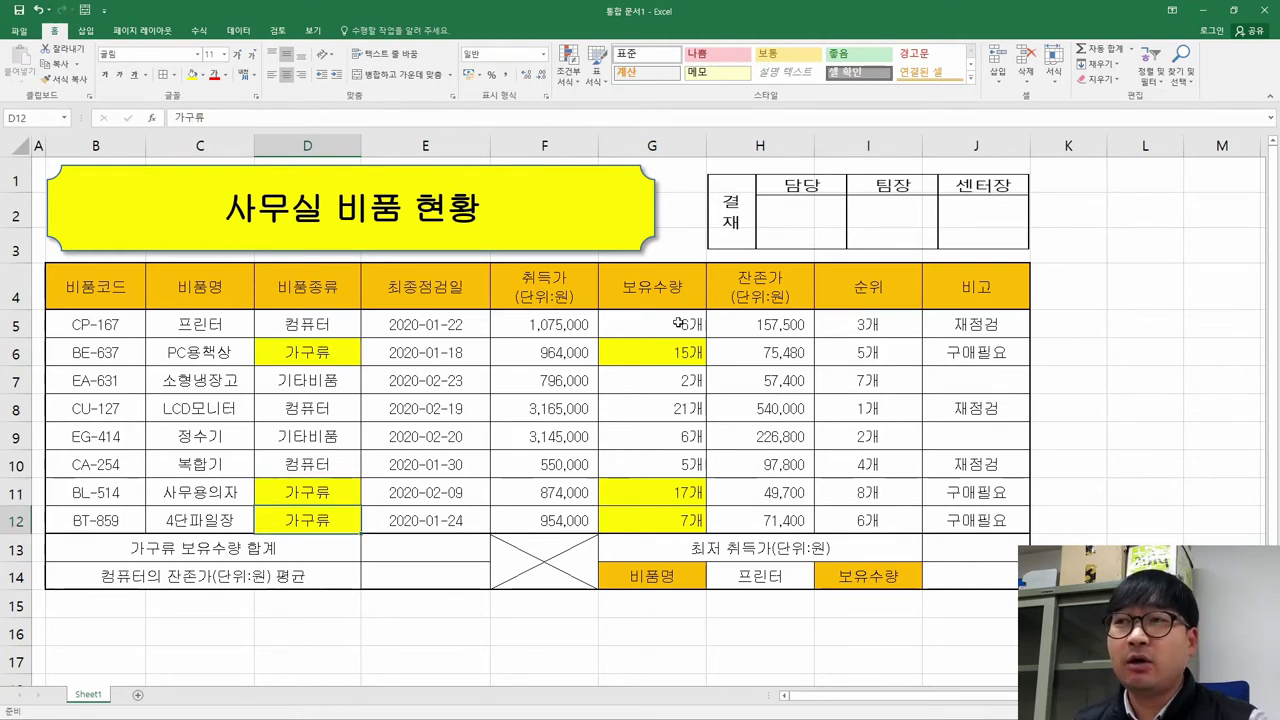
left_click(648, 352)
left_click(653, 480)
left_click(660, 517)
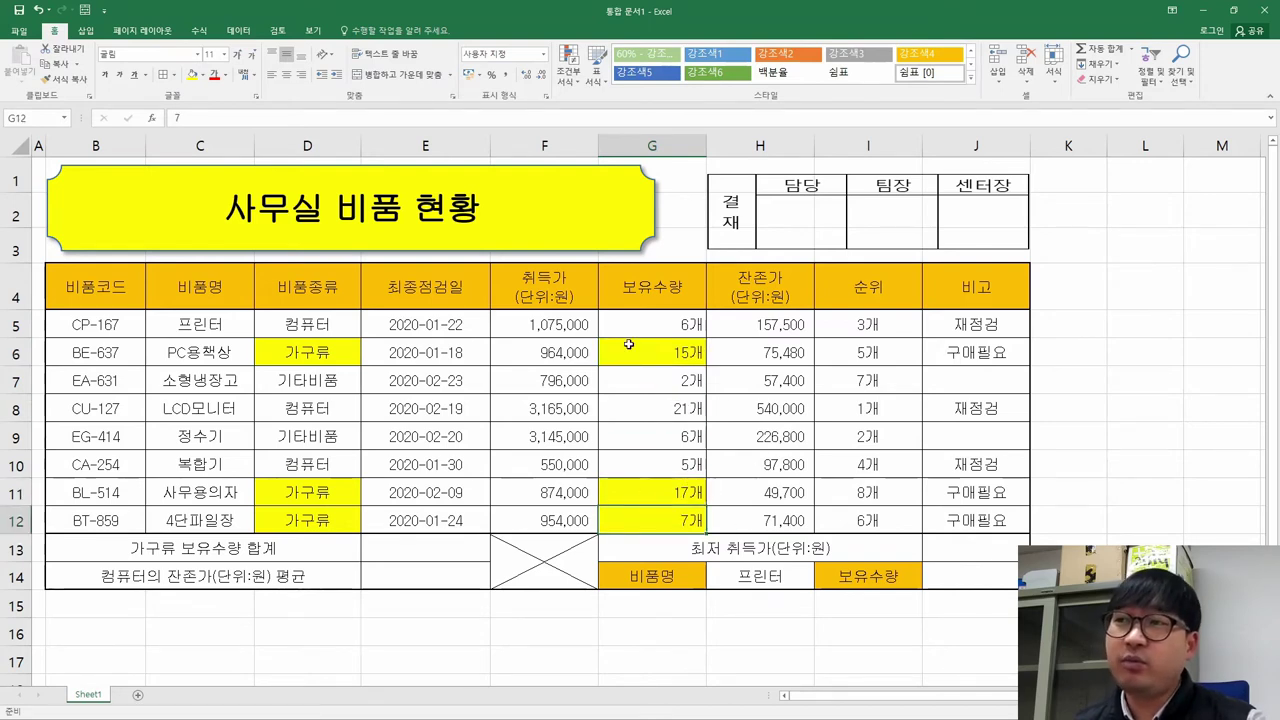
left_click_drag(270, 328, 322, 513)
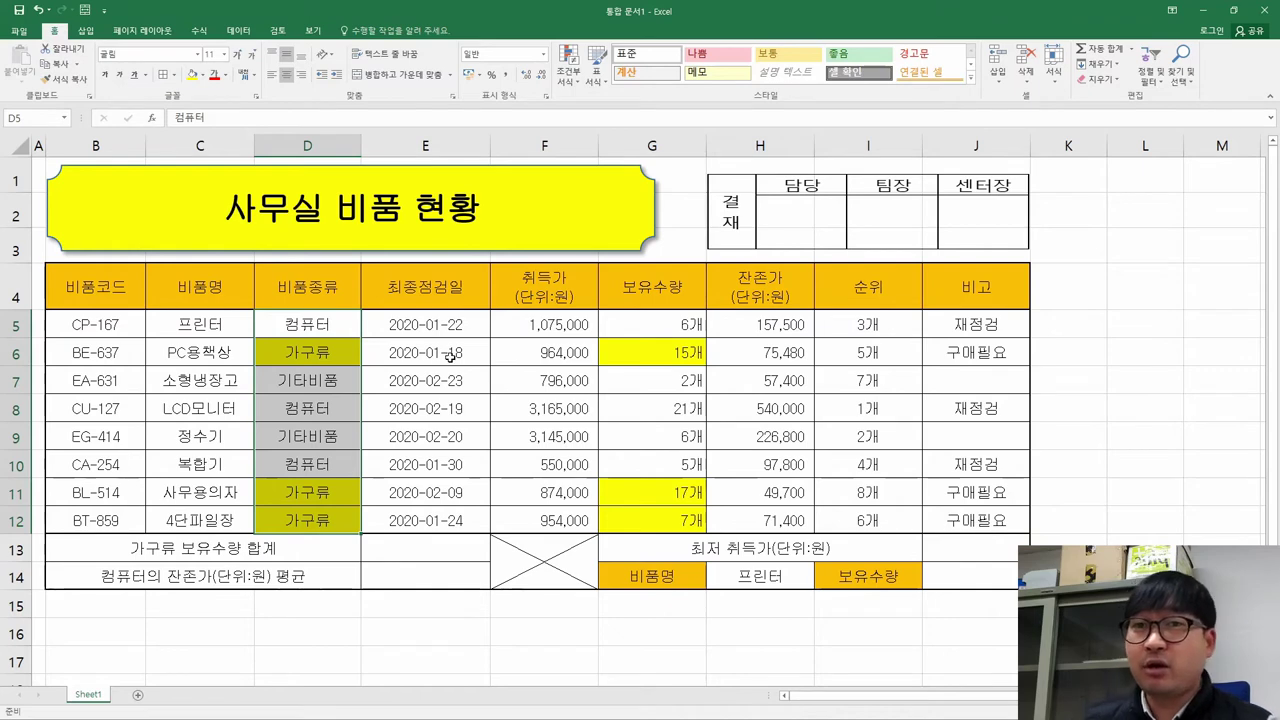
left_click(690, 352)
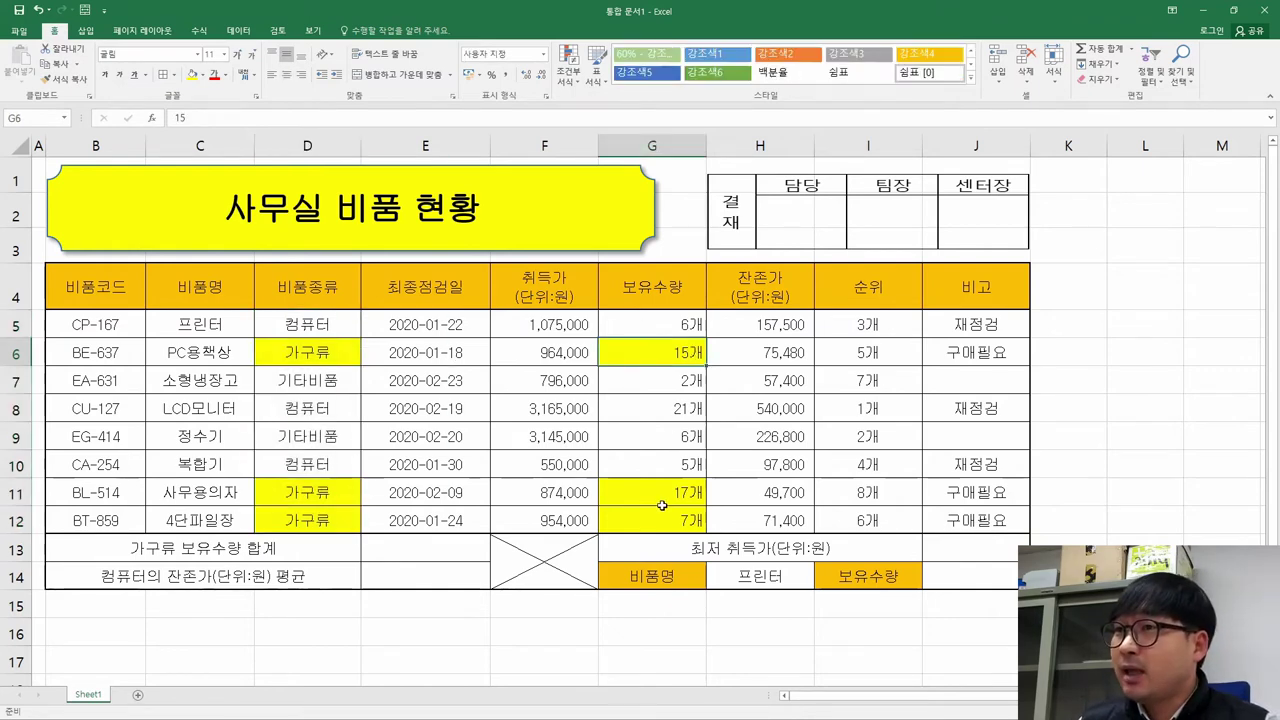
Switch to the exam PDF in Acrobat Reader and check which function item (3) requires.
key("alt+Tab")
left_click(393, 334)
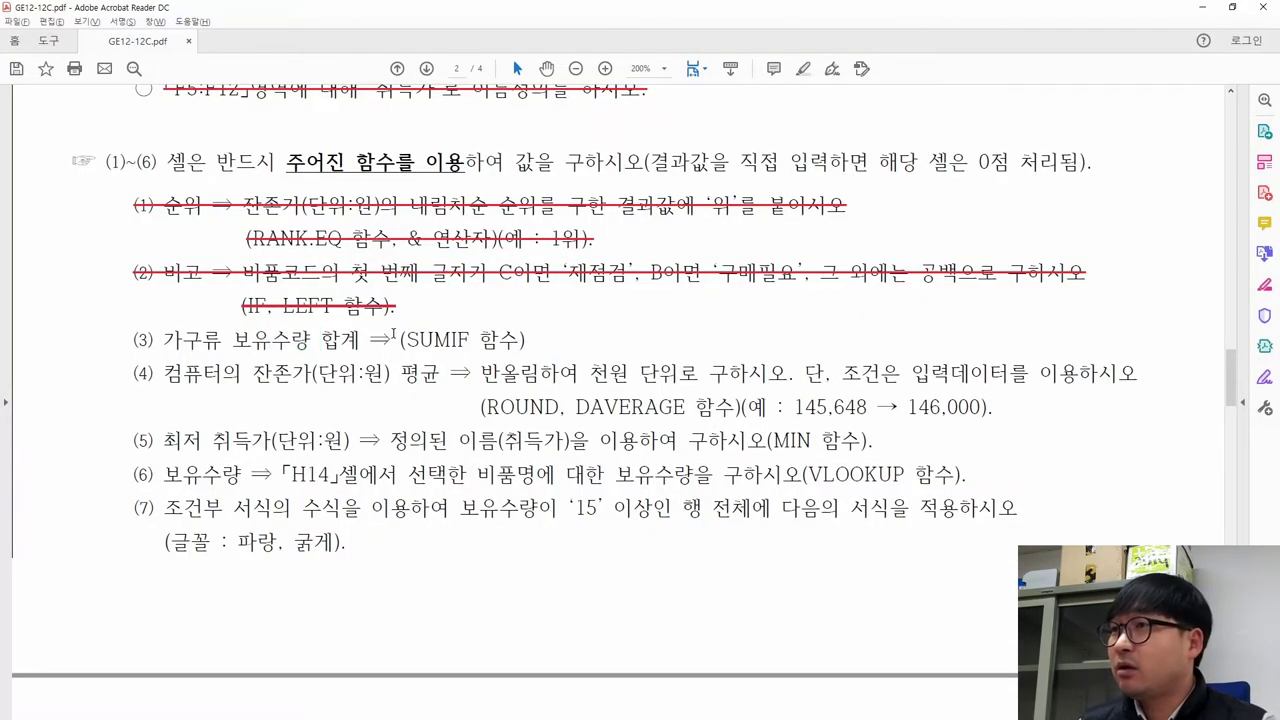
left_click_drag(406, 339, 470, 340)
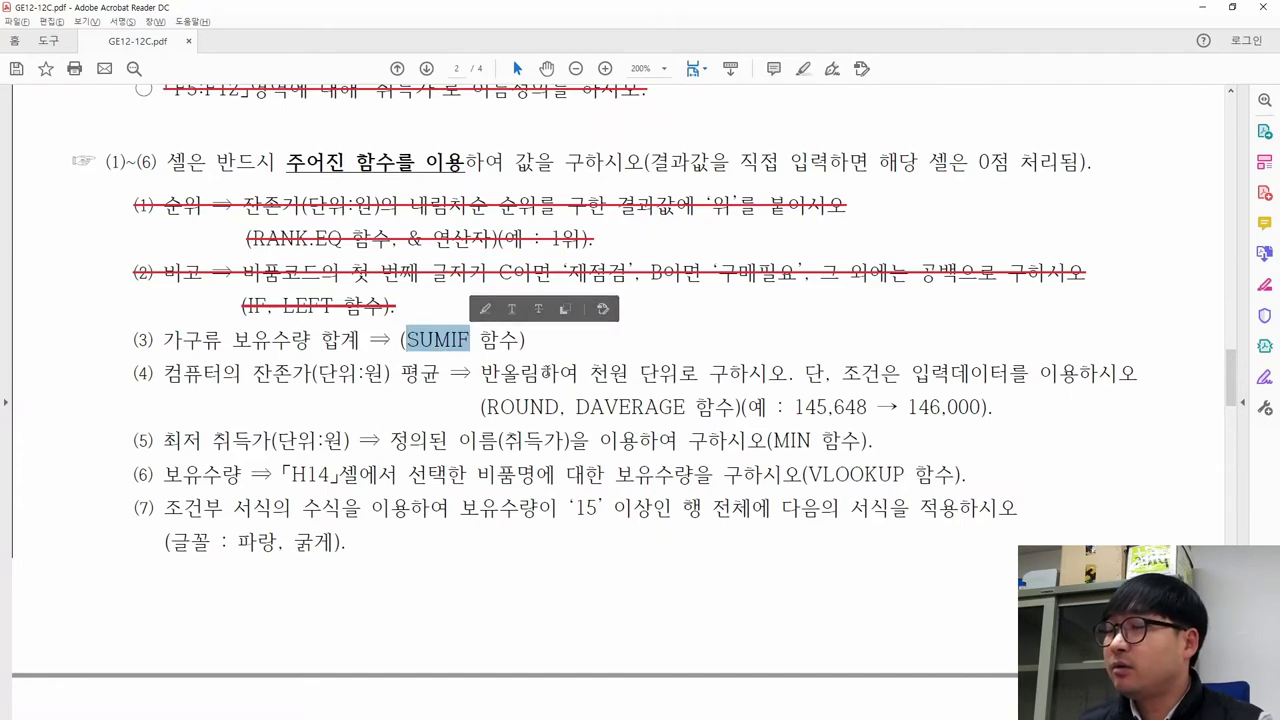
Switch back to Excel and start a SUMIF function in cell E13 with D5:D12 as its Range argument.
key("alt+Tab")
left_click(441, 550)
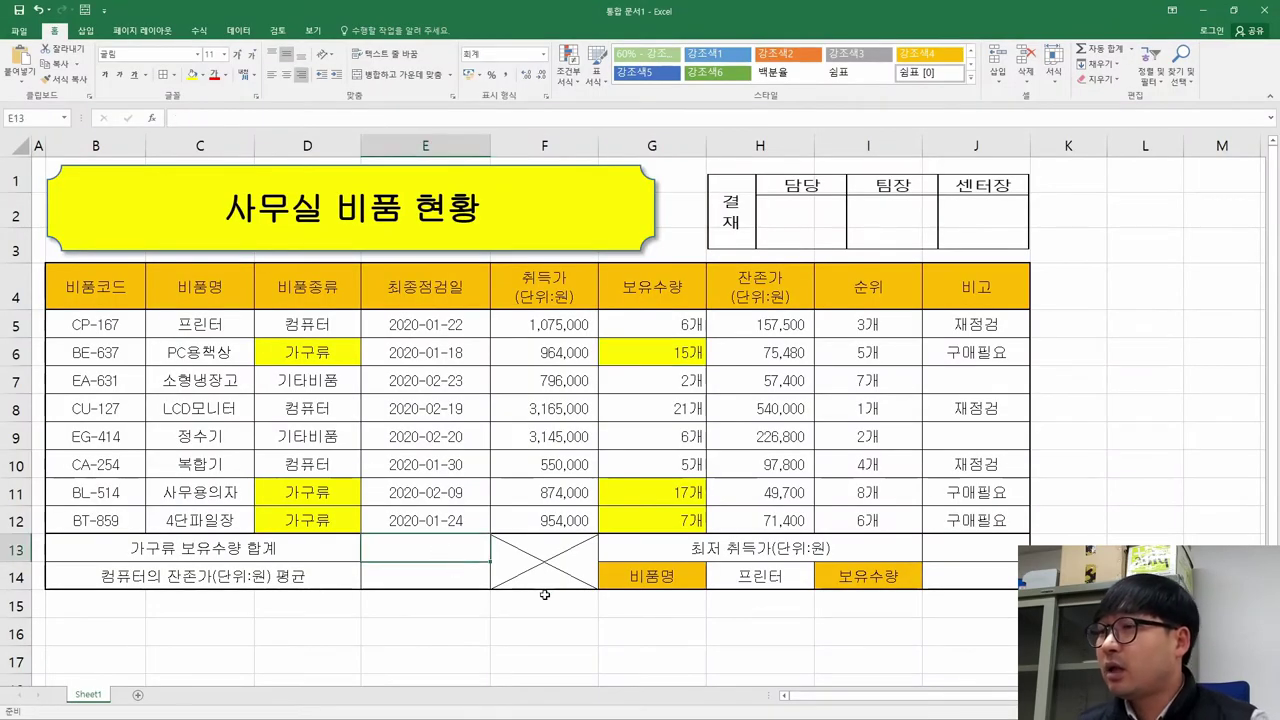
type("=")
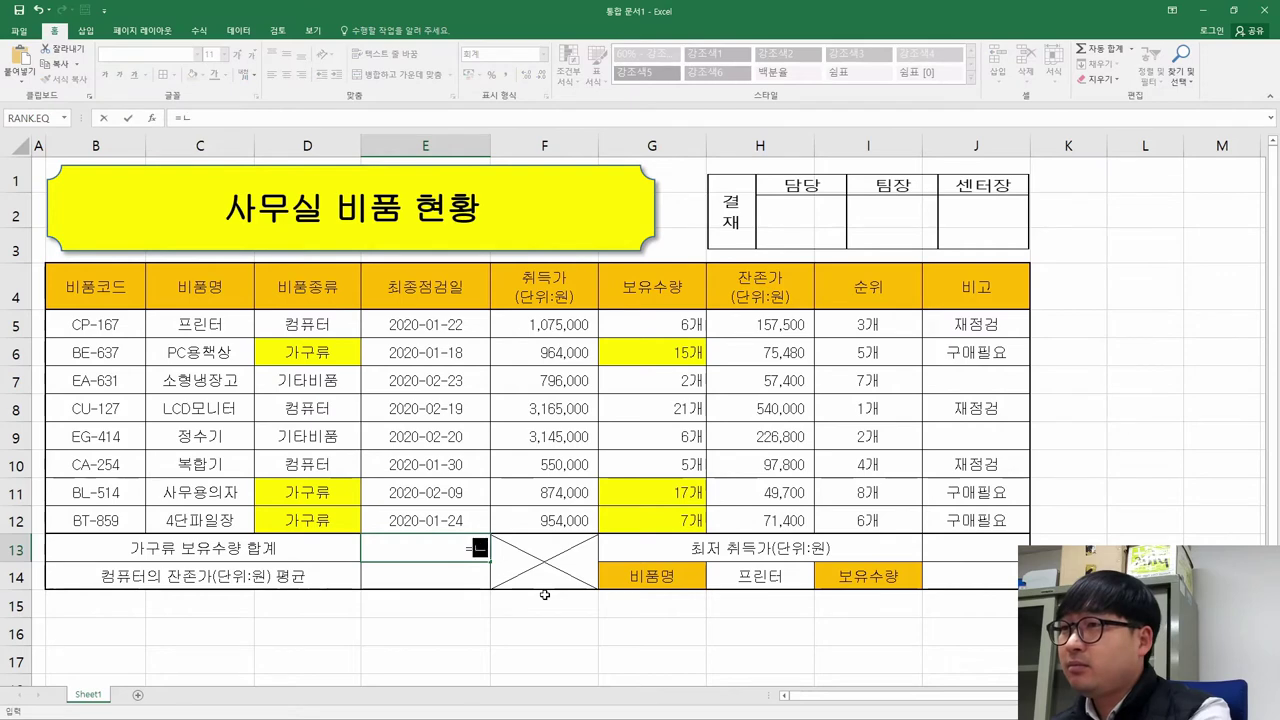
type("sumi")
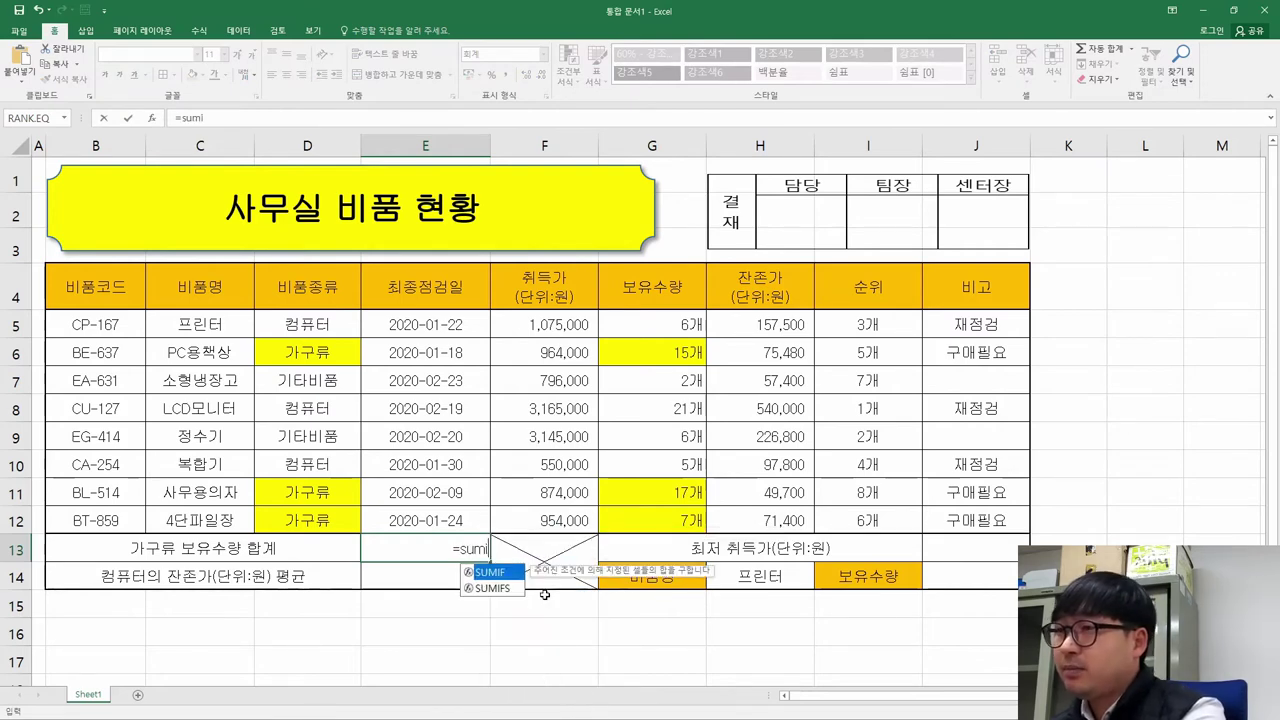
double_click(494, 575)
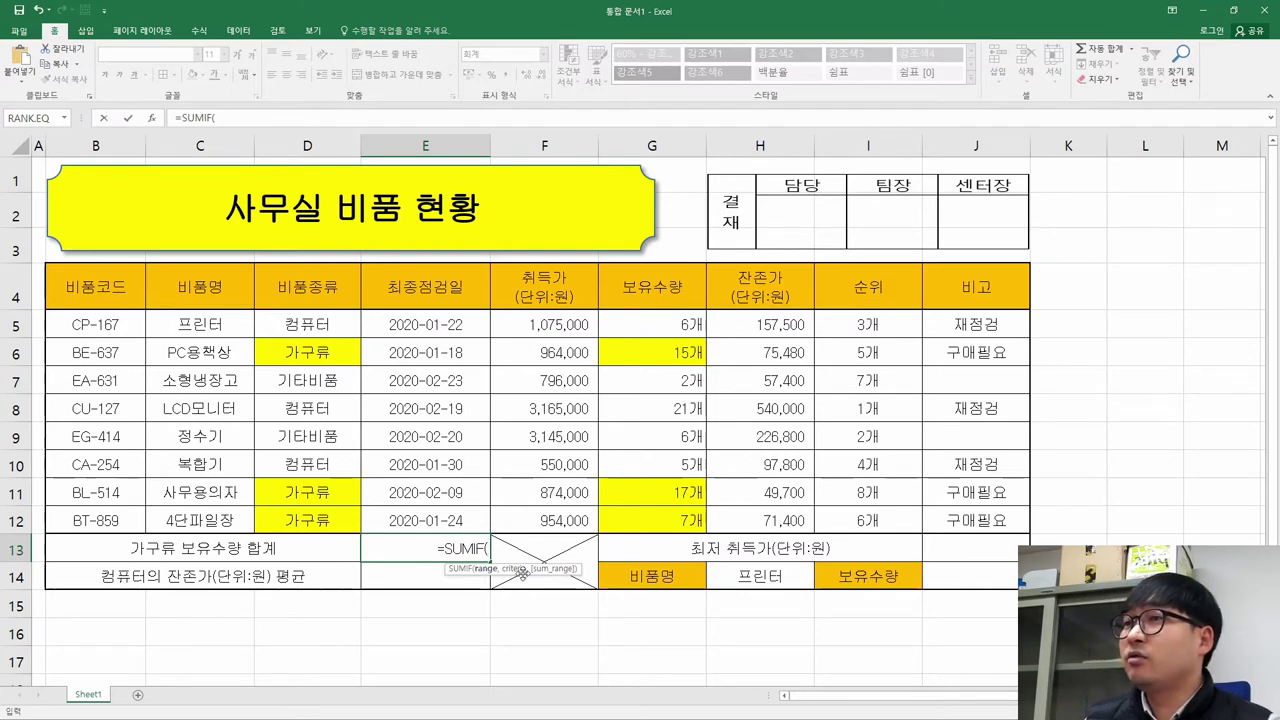
left_click(151, 118)
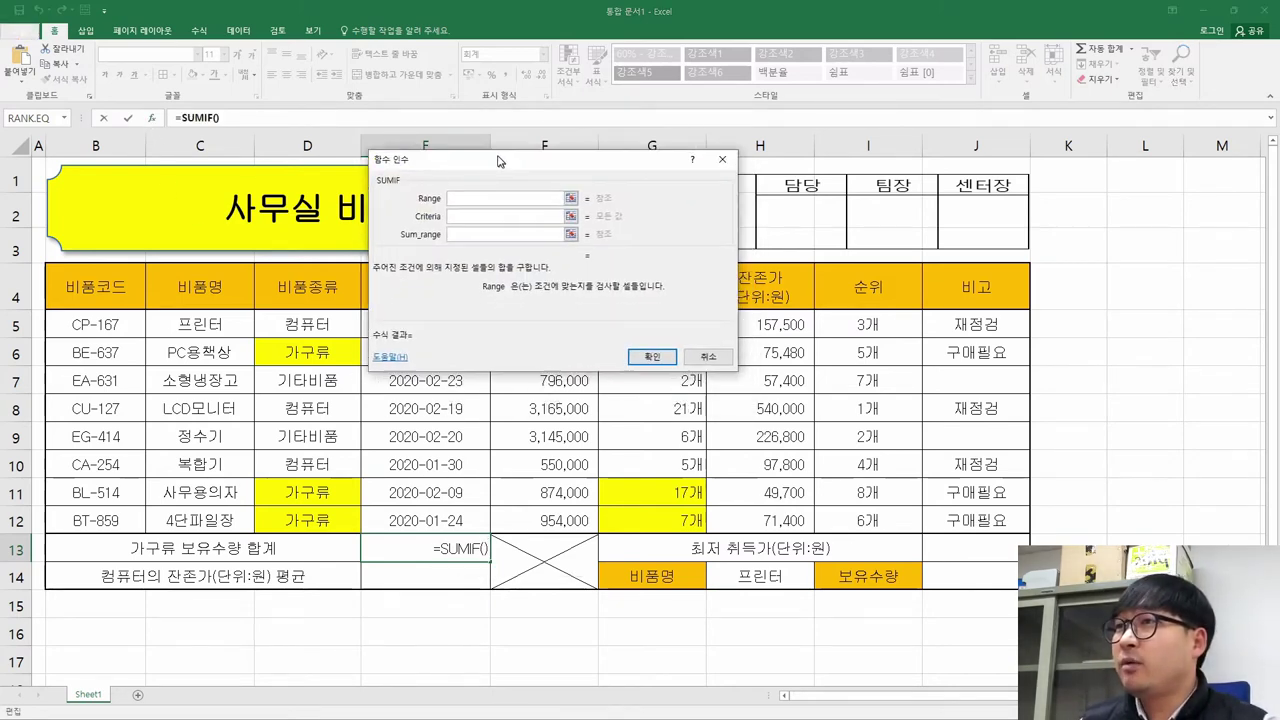
left_click_drag(440, 150, 585, 143)
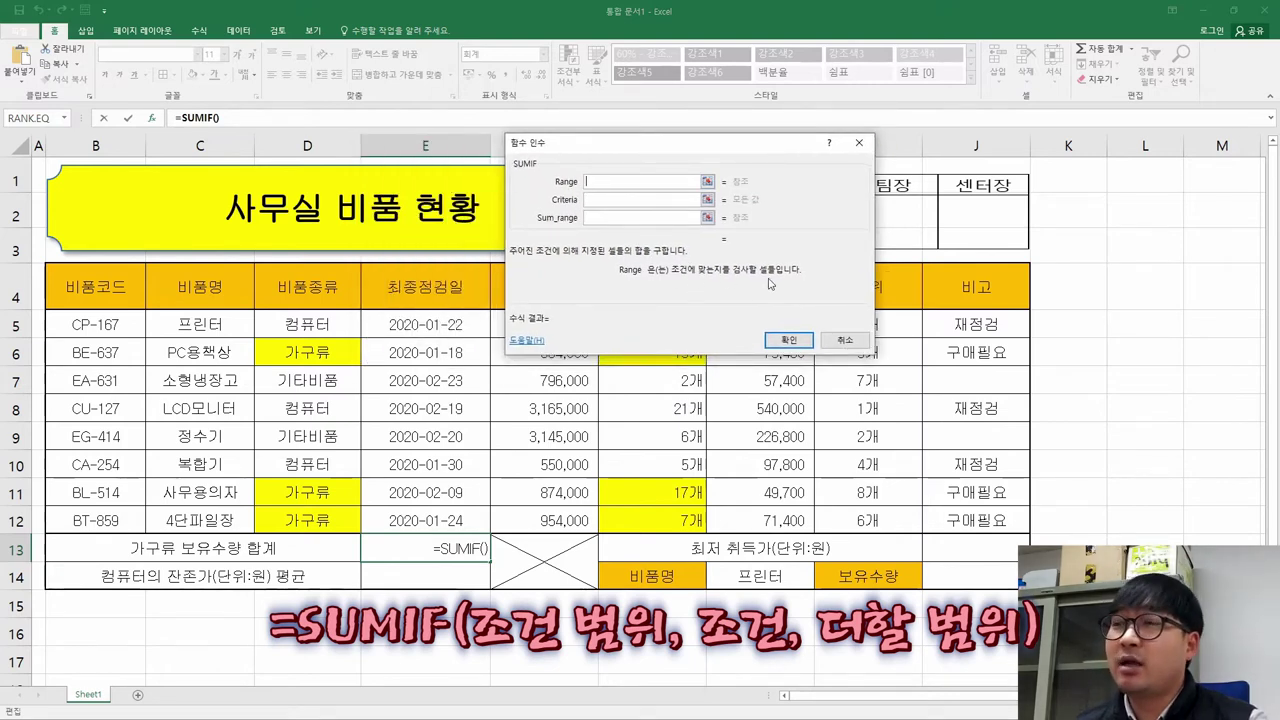
left_click_drag(323, 324, 343, 520)
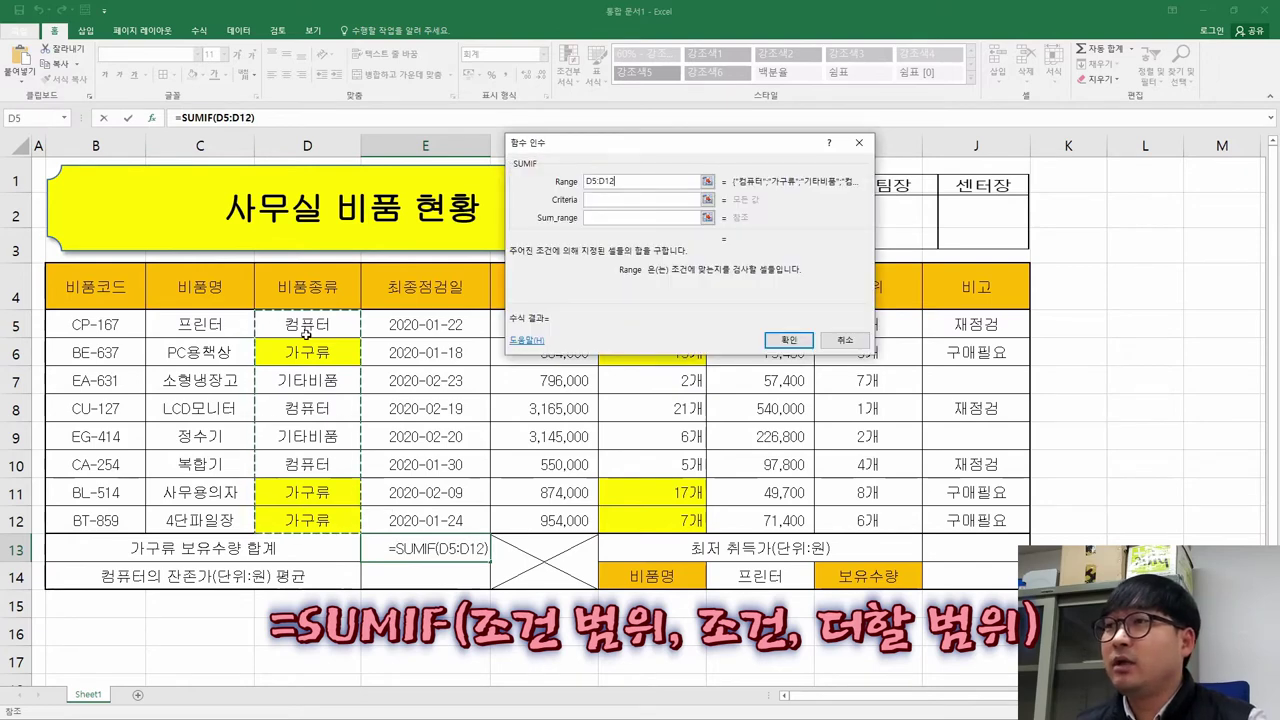
Set the SUMIF criteria to "가구류" and the sum range to G5:G12.
left_click(596, 200)
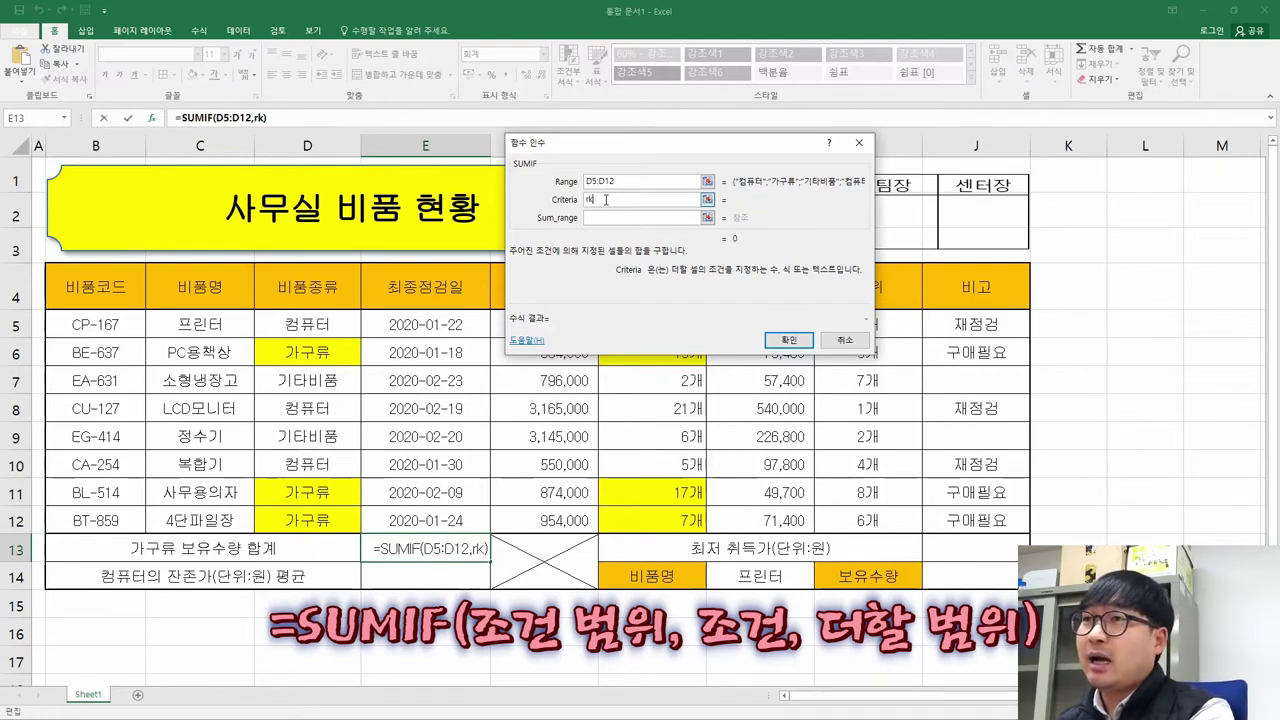
type("가구류")
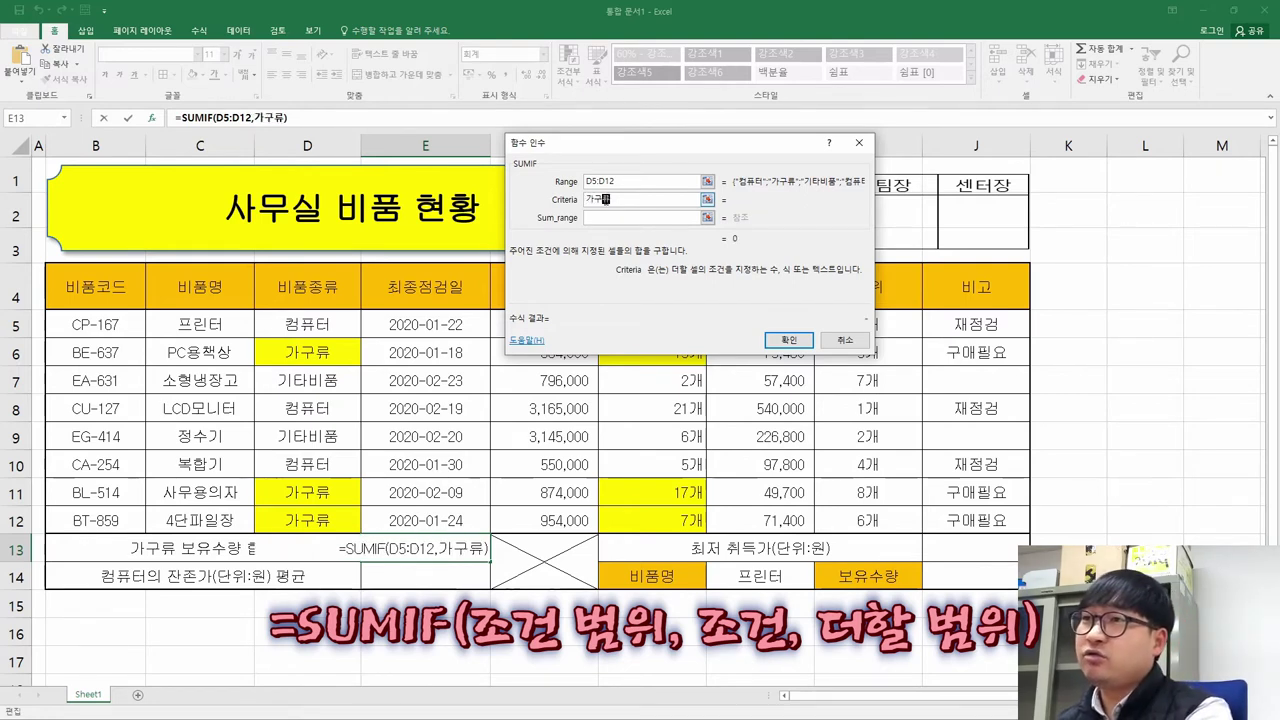
key("Tab")
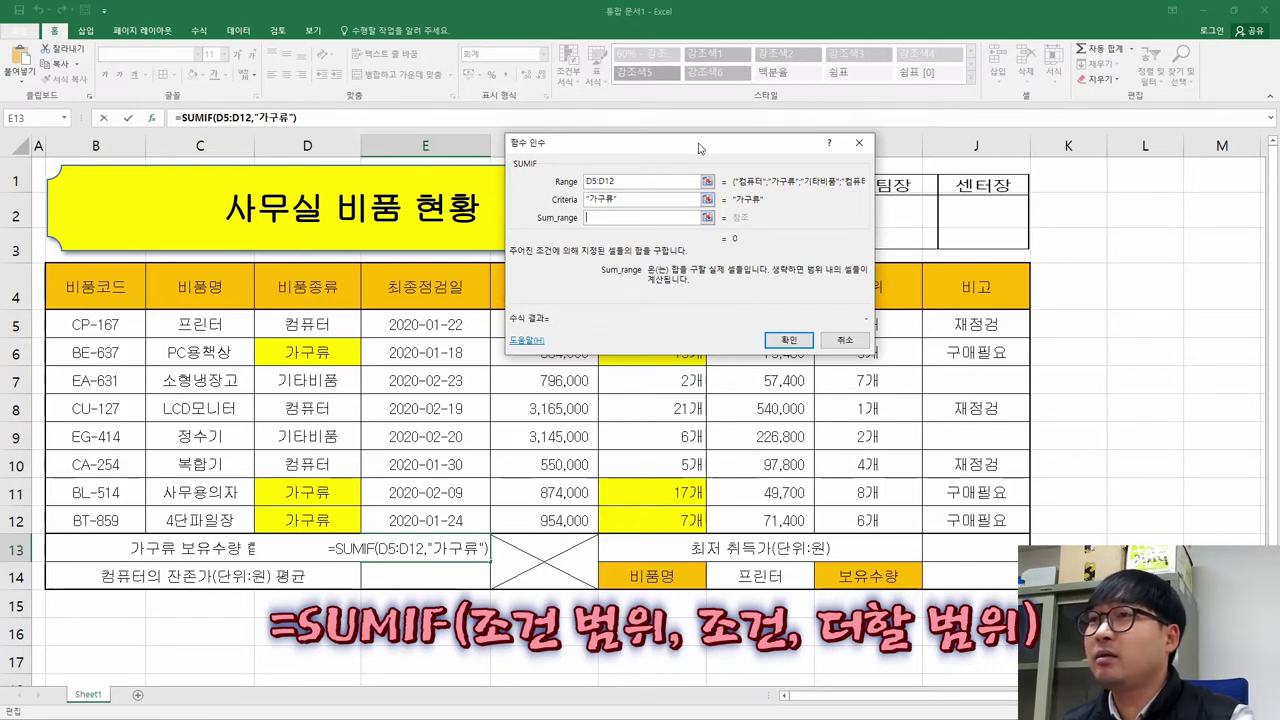
left_click_drag(702, 145, 777, 90)
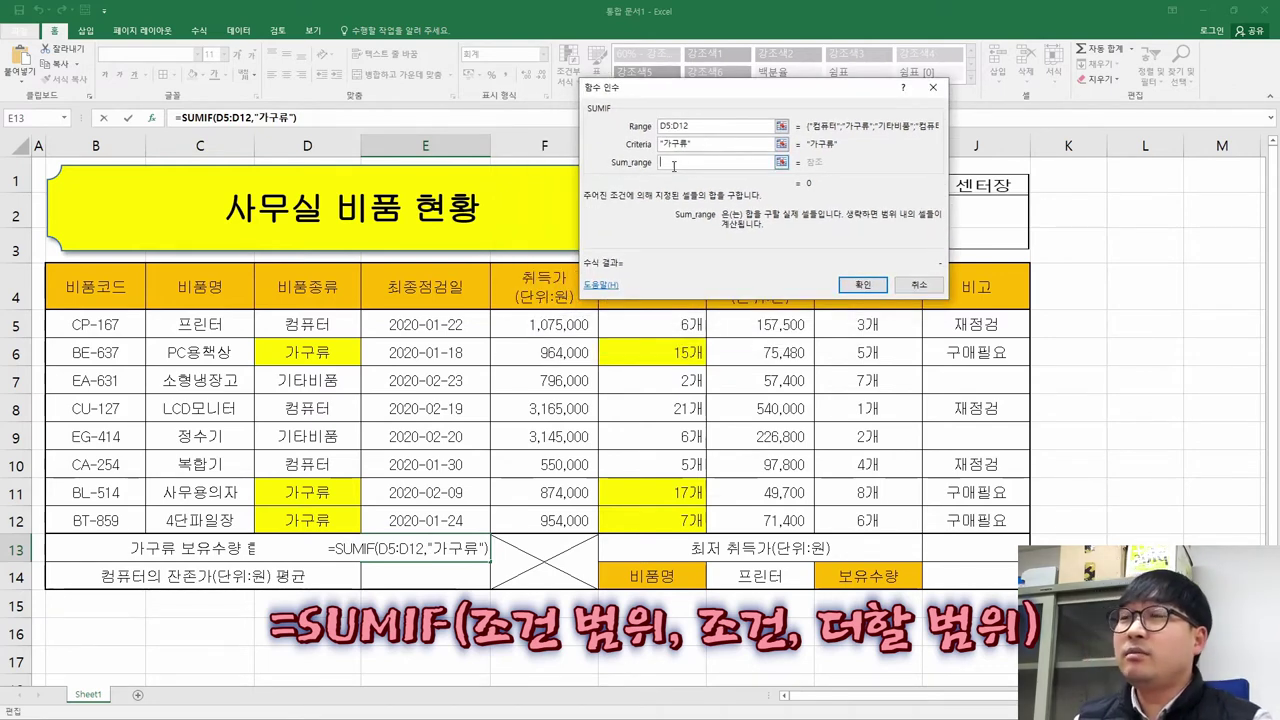
left_click_drag(670, 329, 690, 520)
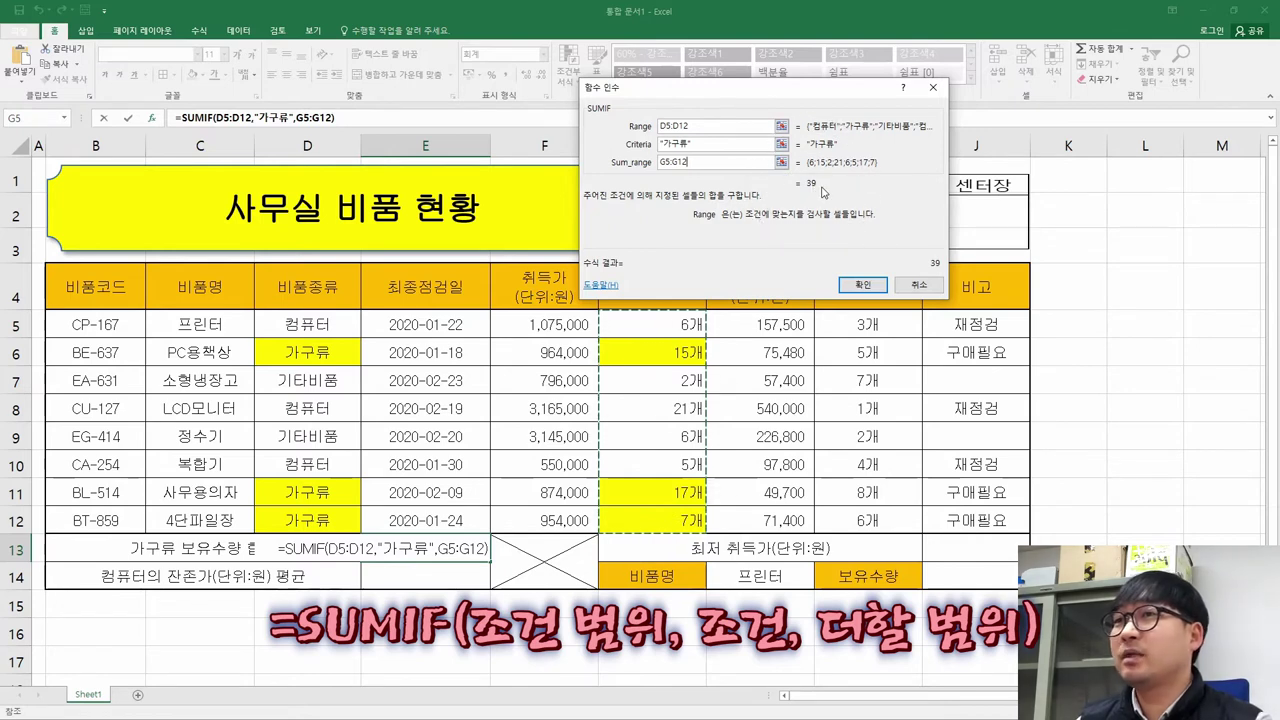
Replace the SUMIF criteria with a reference to cell D6 and apply the formula.
left_click(678, 148)
left_click_drag(692, 145, 644, 152)
key("BackSpace")
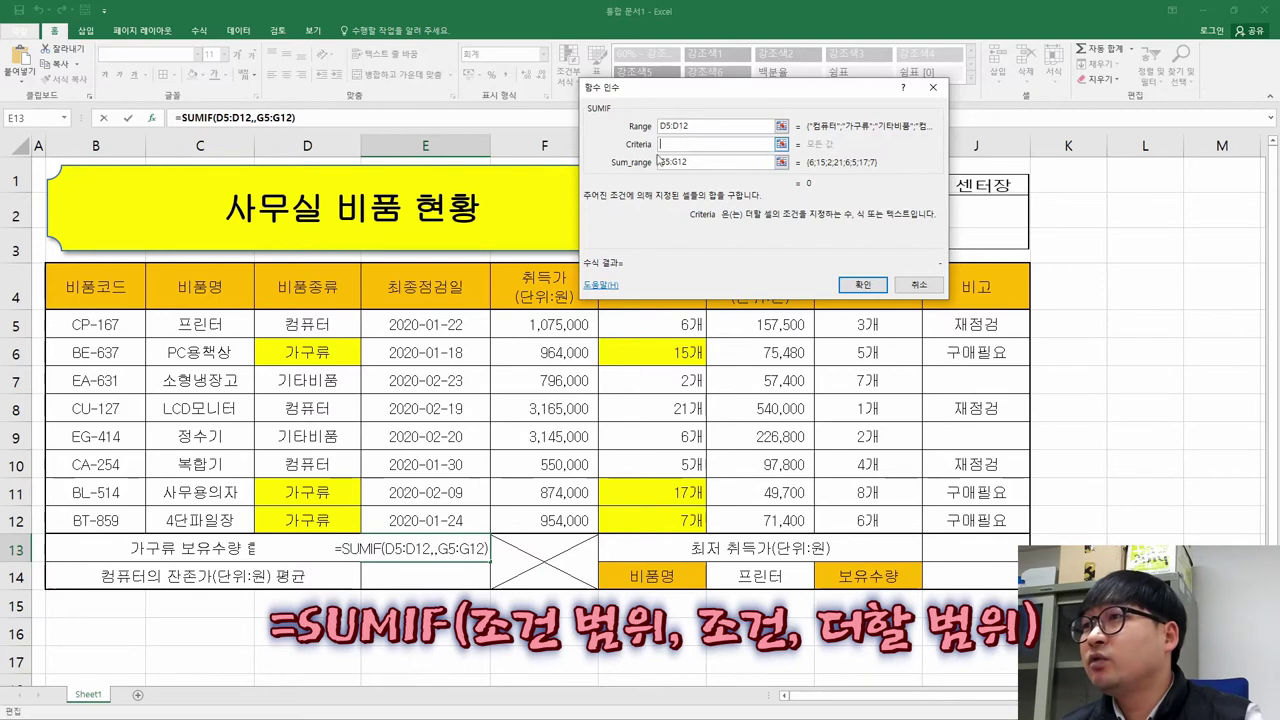
left_click(325, 352)
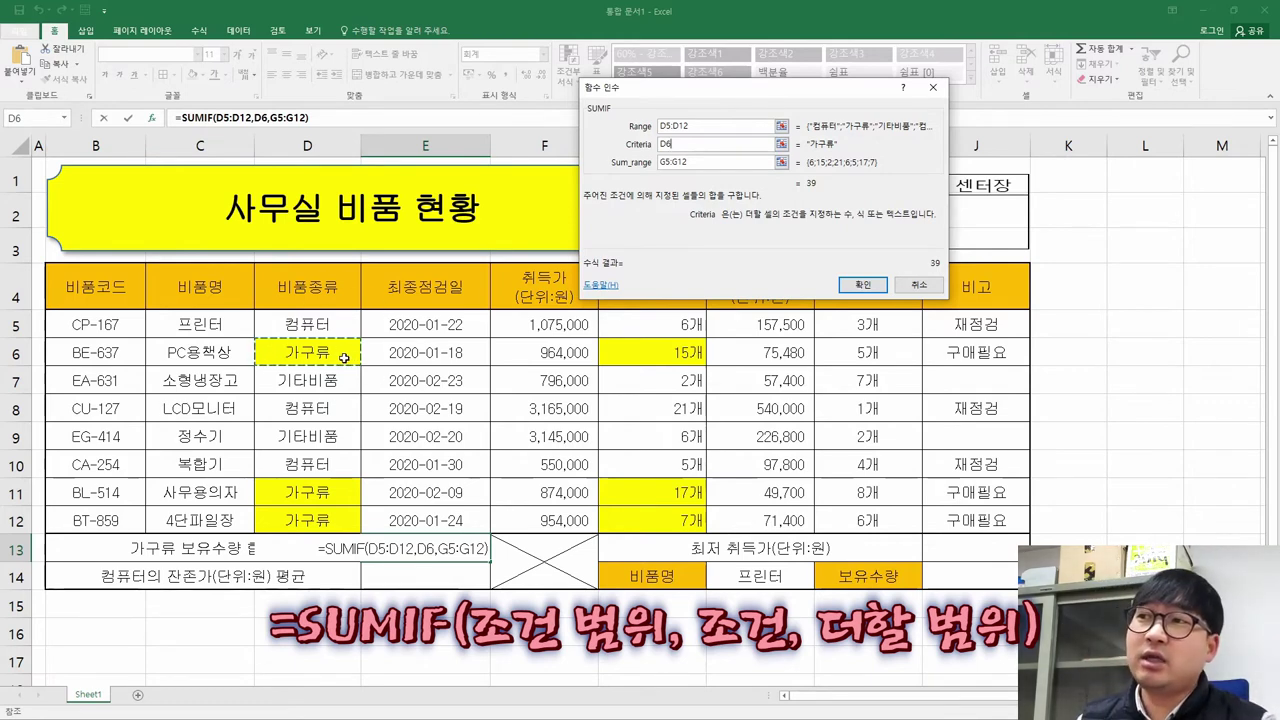
left_click(862, 284)
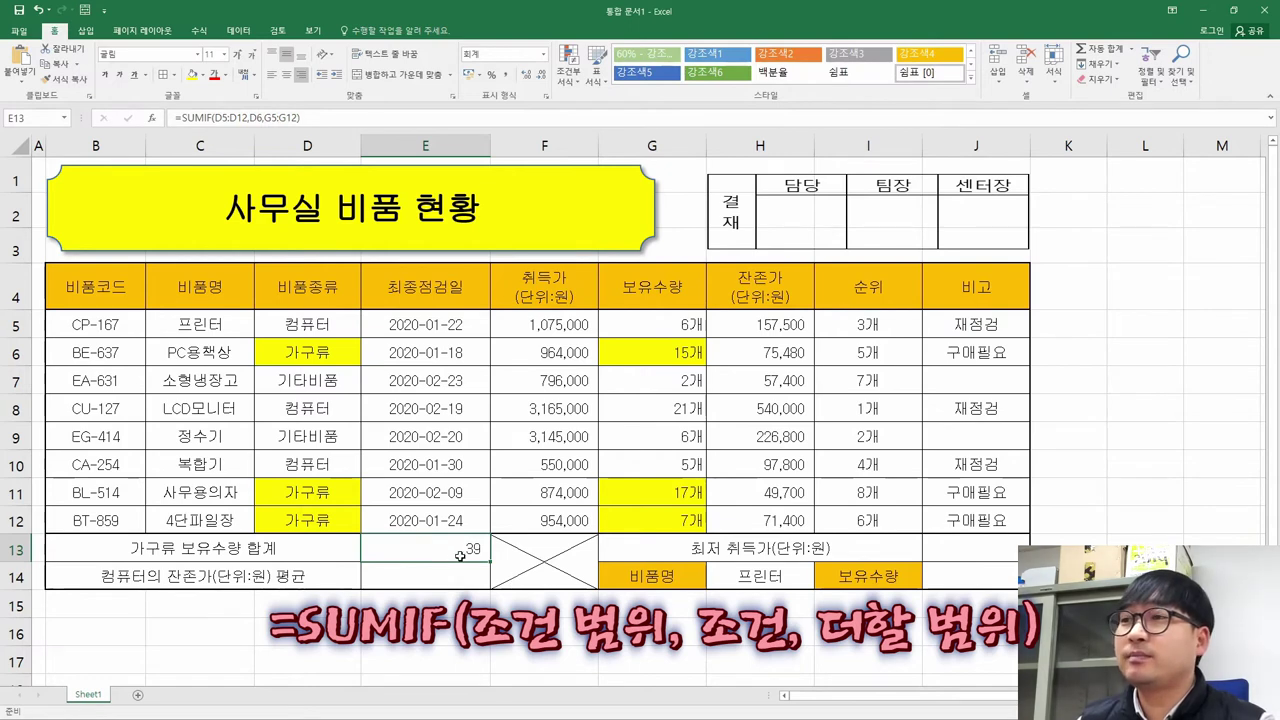
Remove the fill colour from cells D6:H12.
left_click_drag(285, 352, 780, 520)
left_click(201, 76)
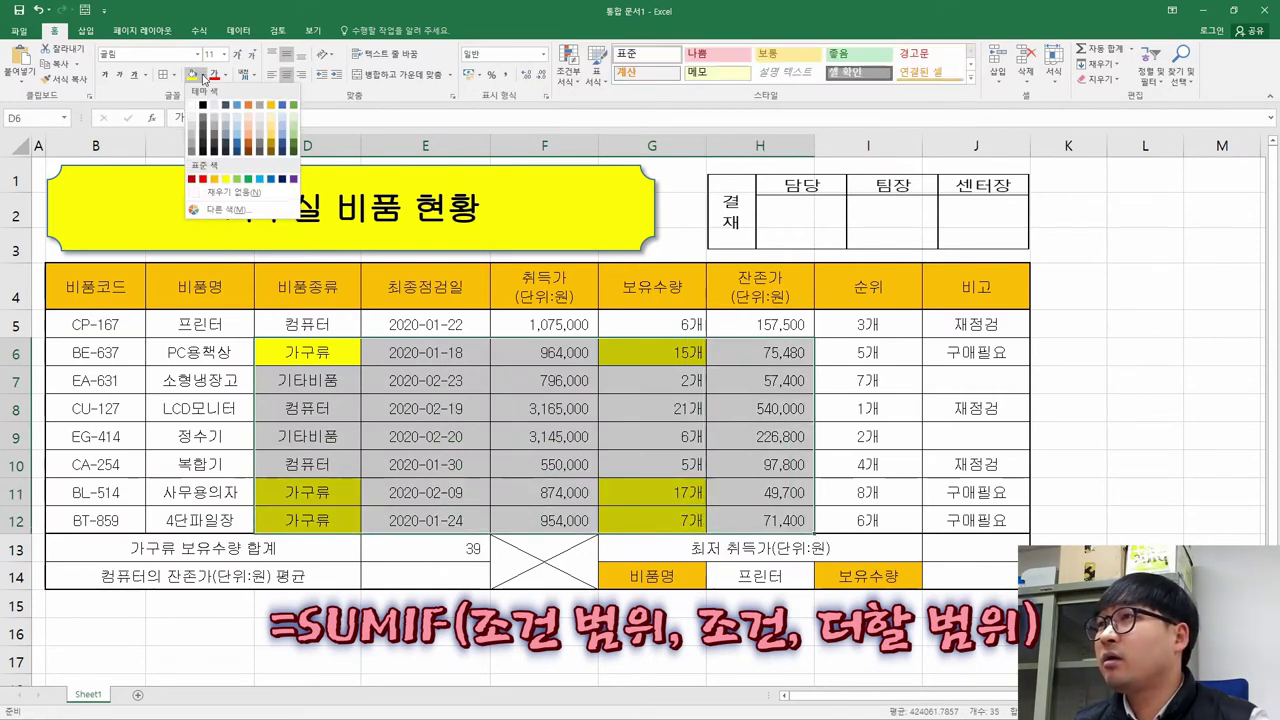
left_click(214, 196)
left_click(549, 453)
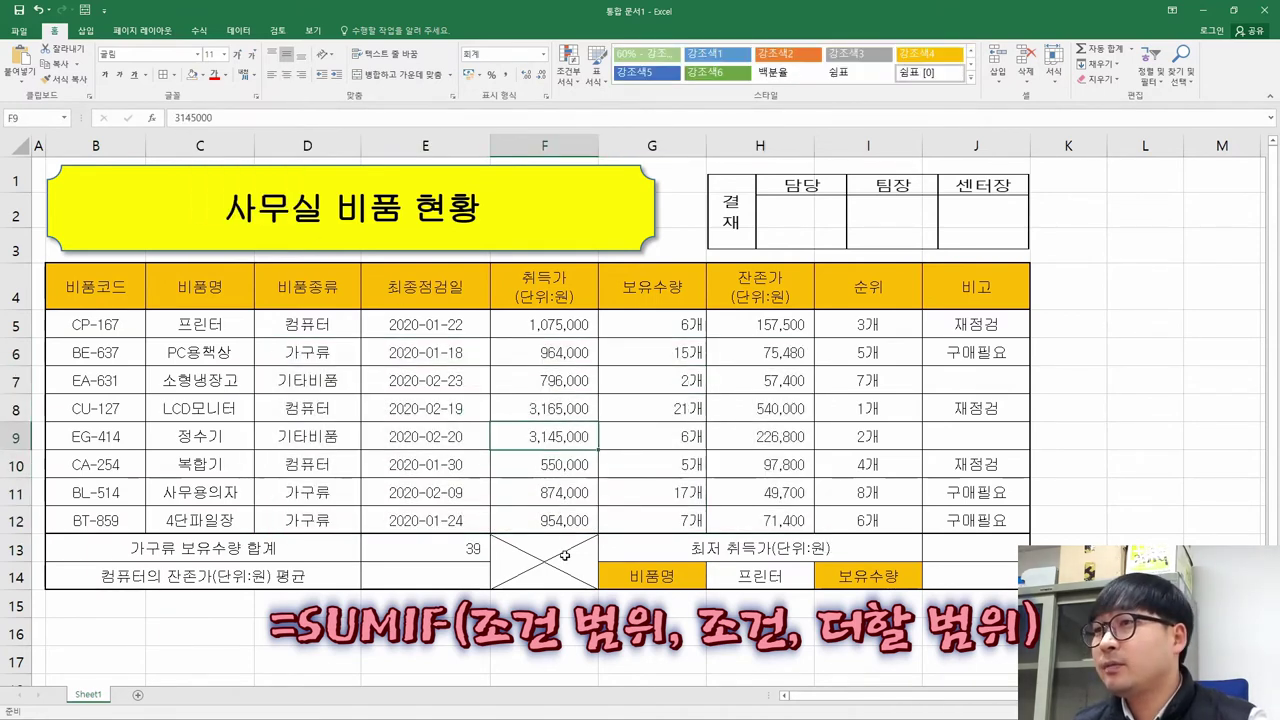
Try the General (일반) number format on the total in E13, compare it with the 보유수량 cells, and undo the format change.
left_click(452, 549)
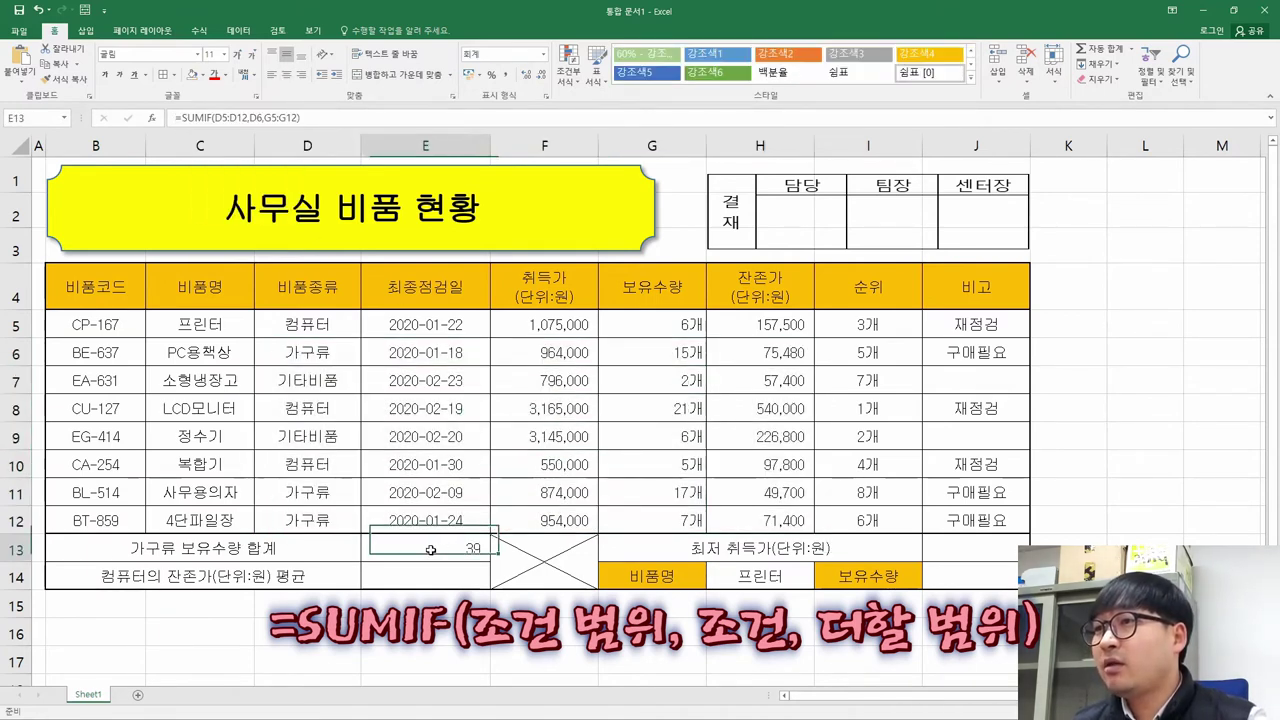
left_click(484, 558)
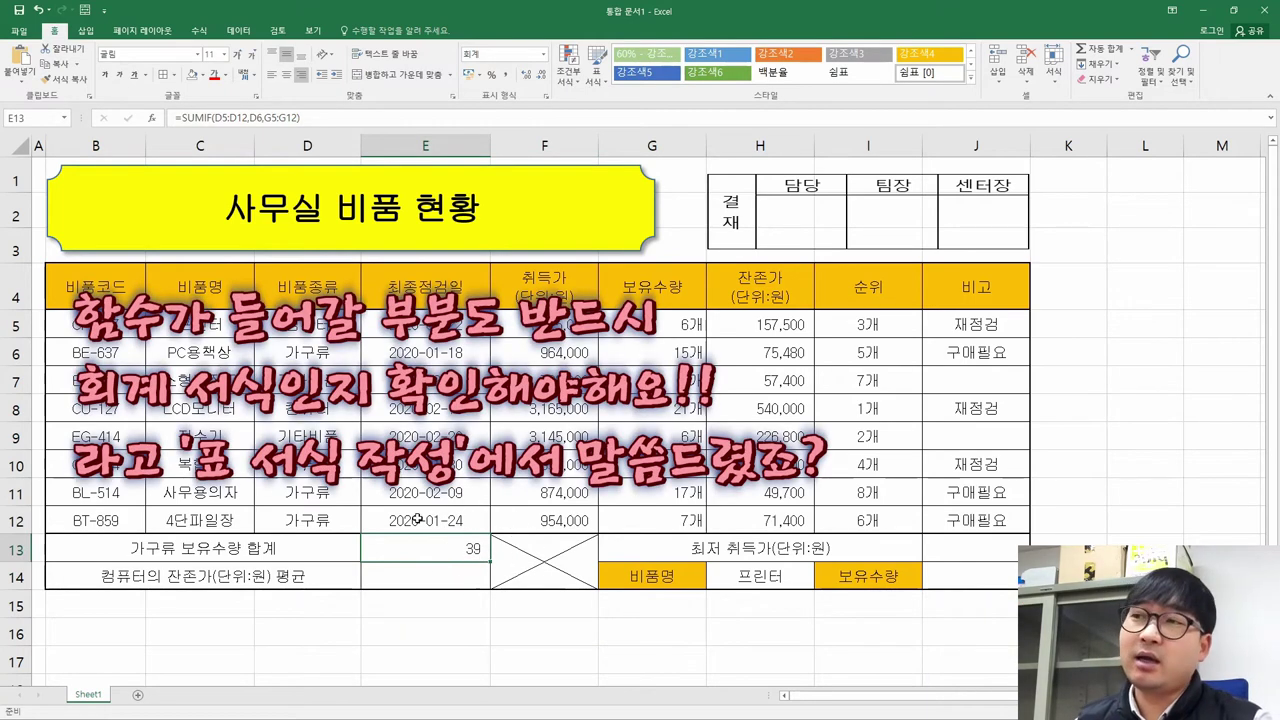
left_click(482, 561)
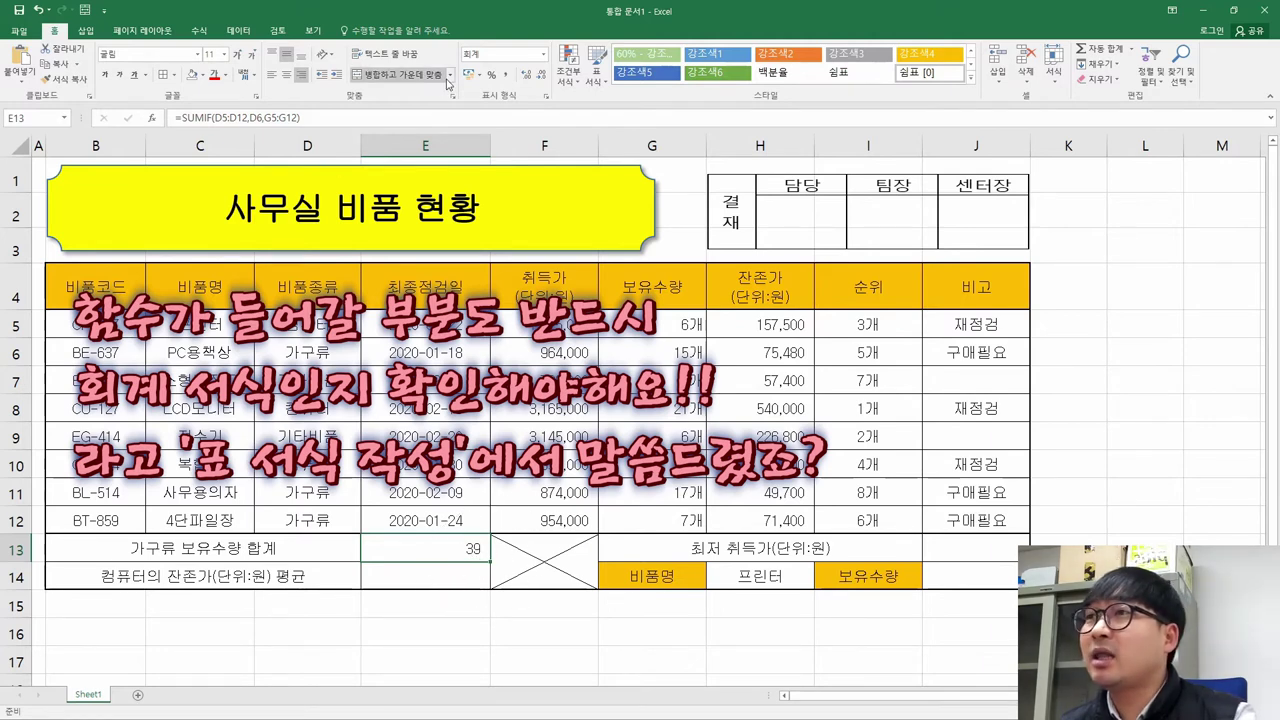
left_click(485, 57)
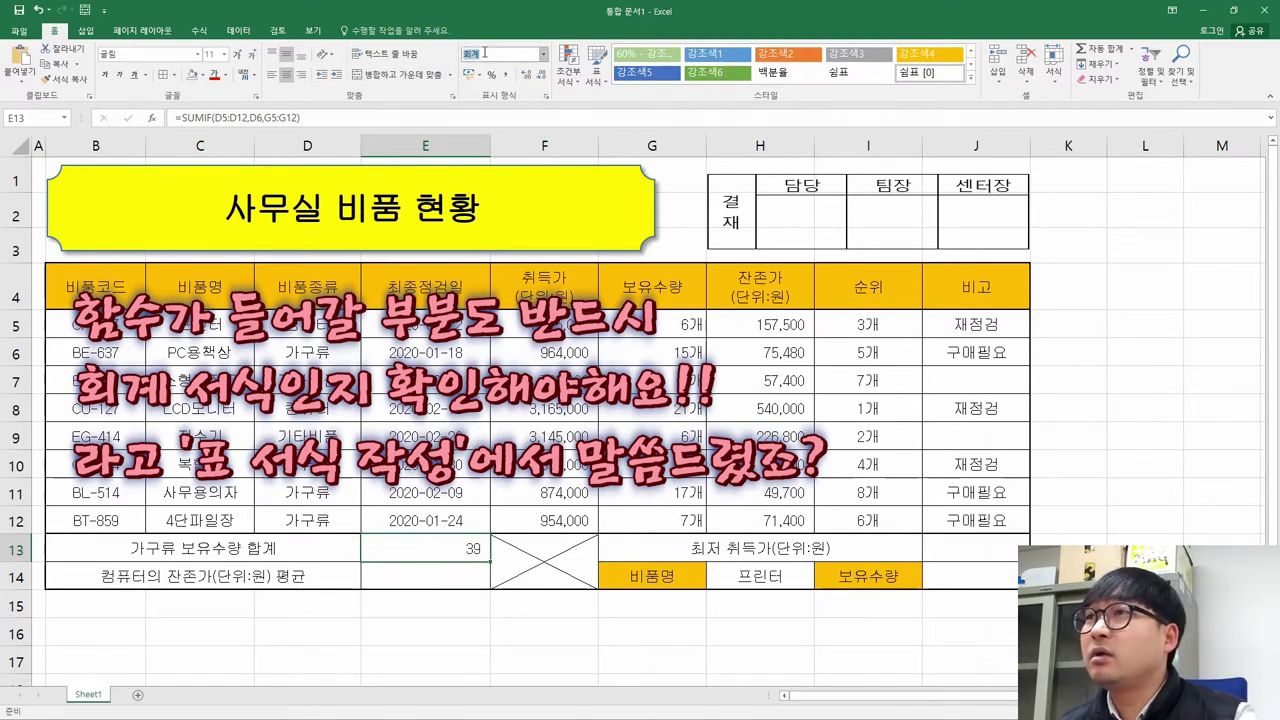
left_click(543, 54)
left_click(515, 82)
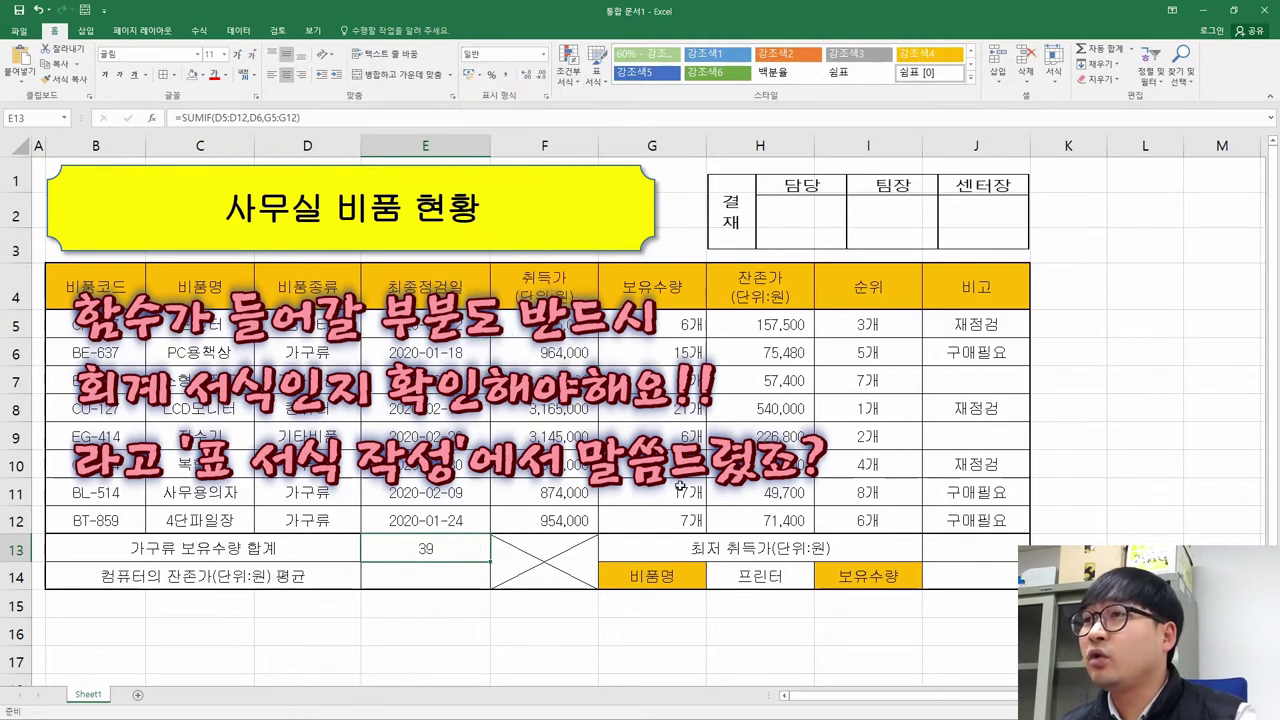
left_click(652, 492)
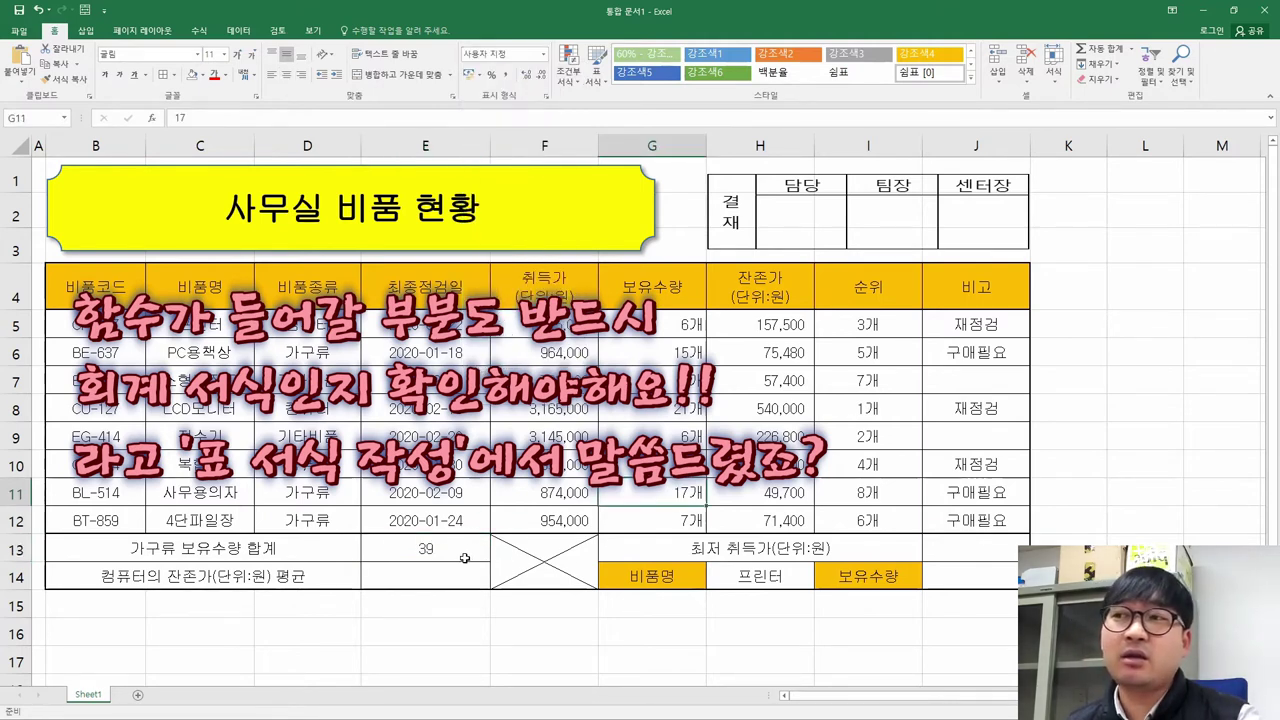
left_click(428, 560)
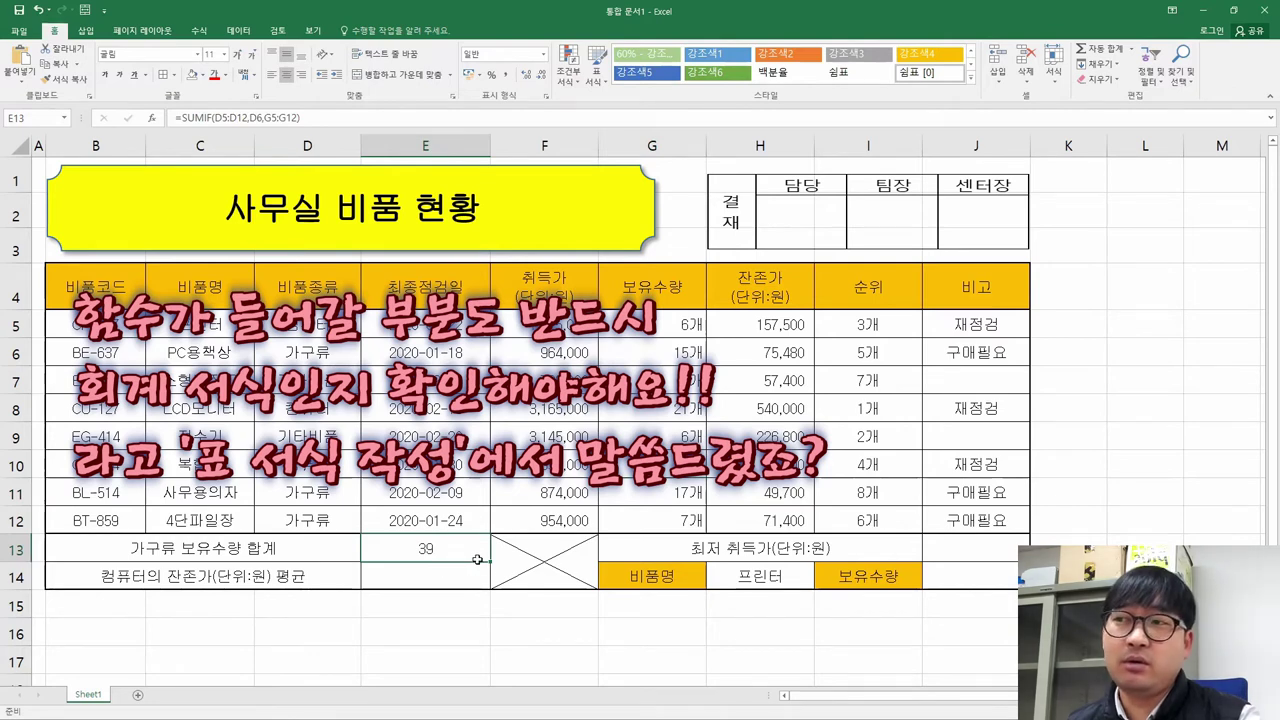
key("ctrl+z")
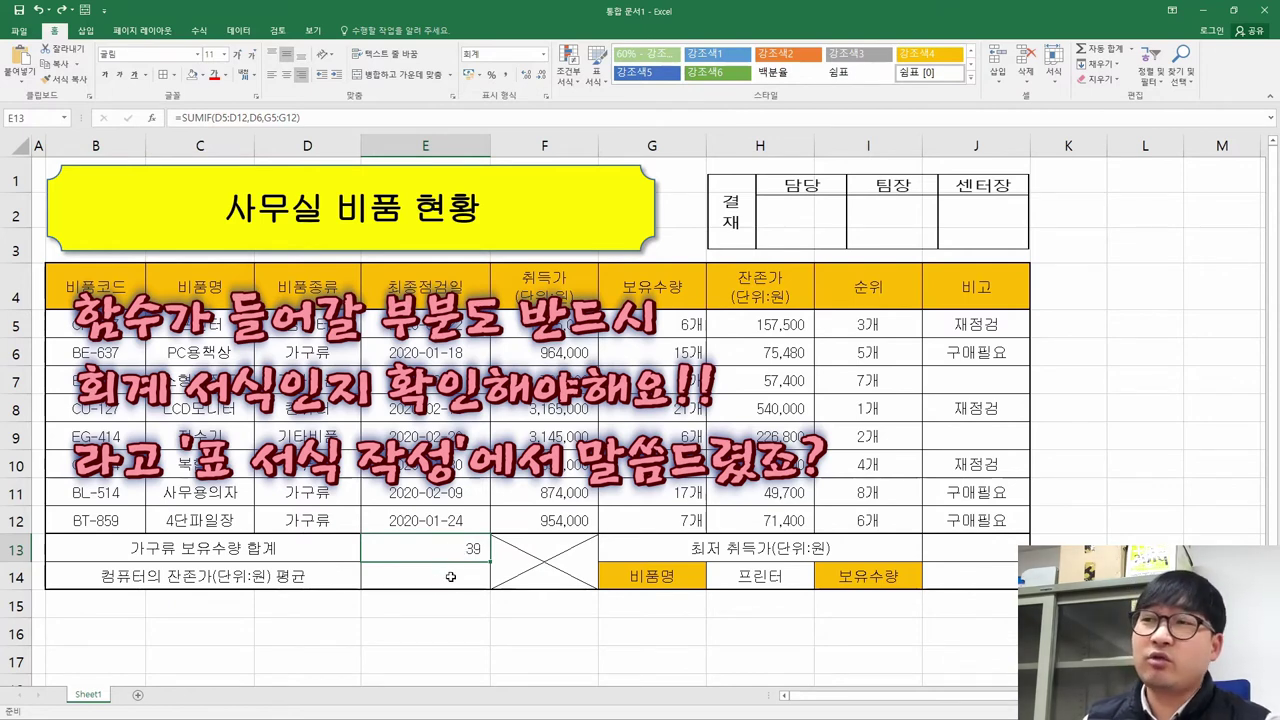
Strike through item (3) in the exam PDF in Acrobat Reader, and return to Excel with cell E14 selected.
left_click(452, 573)
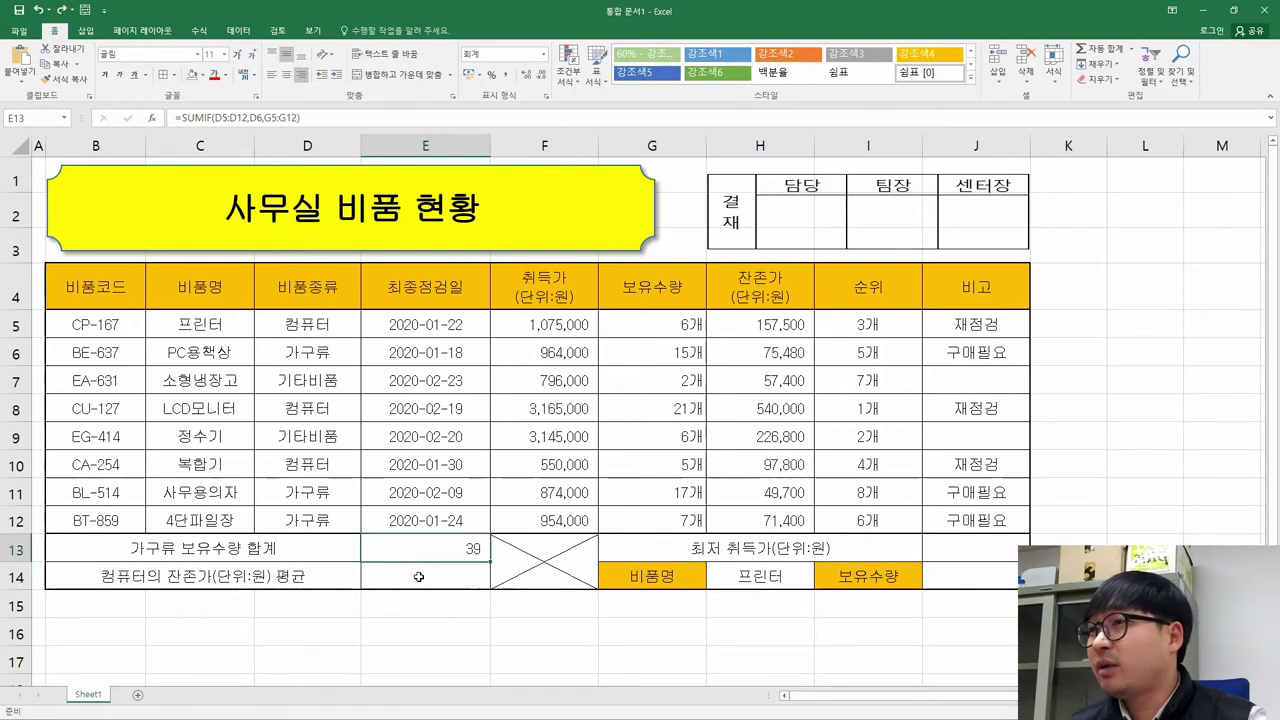
key("alt+Tab")
triple_click(402, 340)
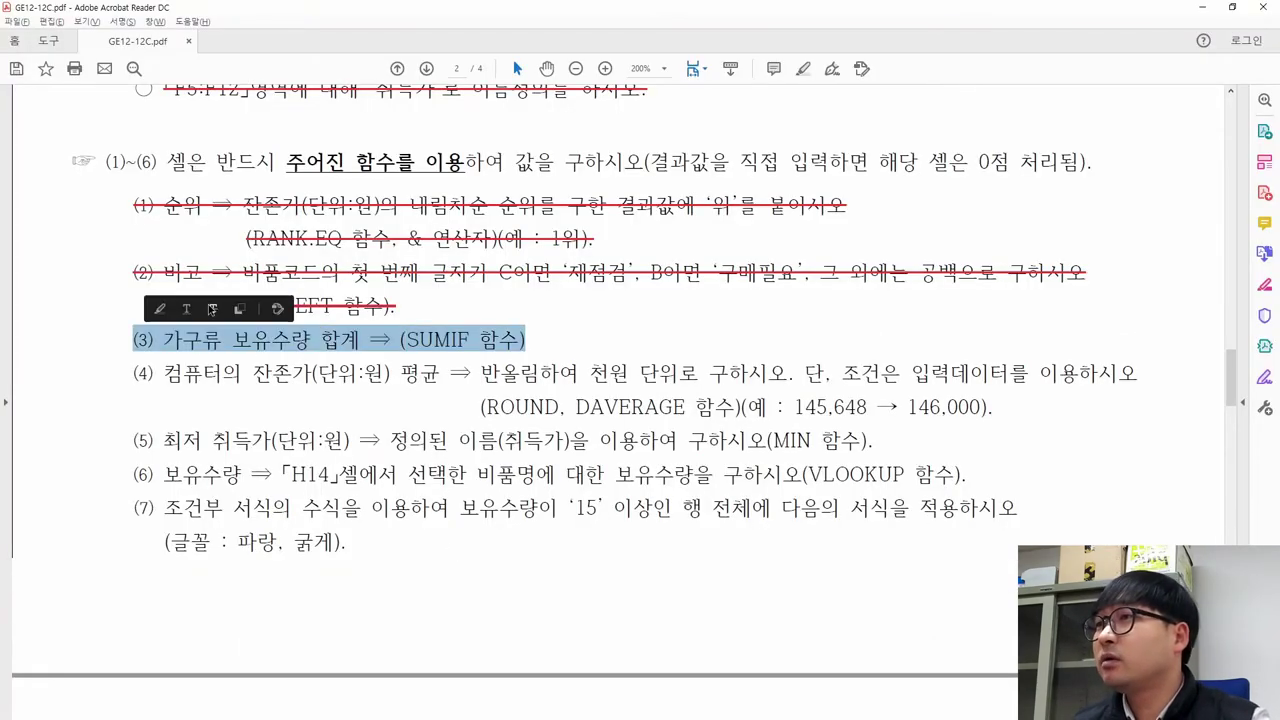
left_click(239, 311)
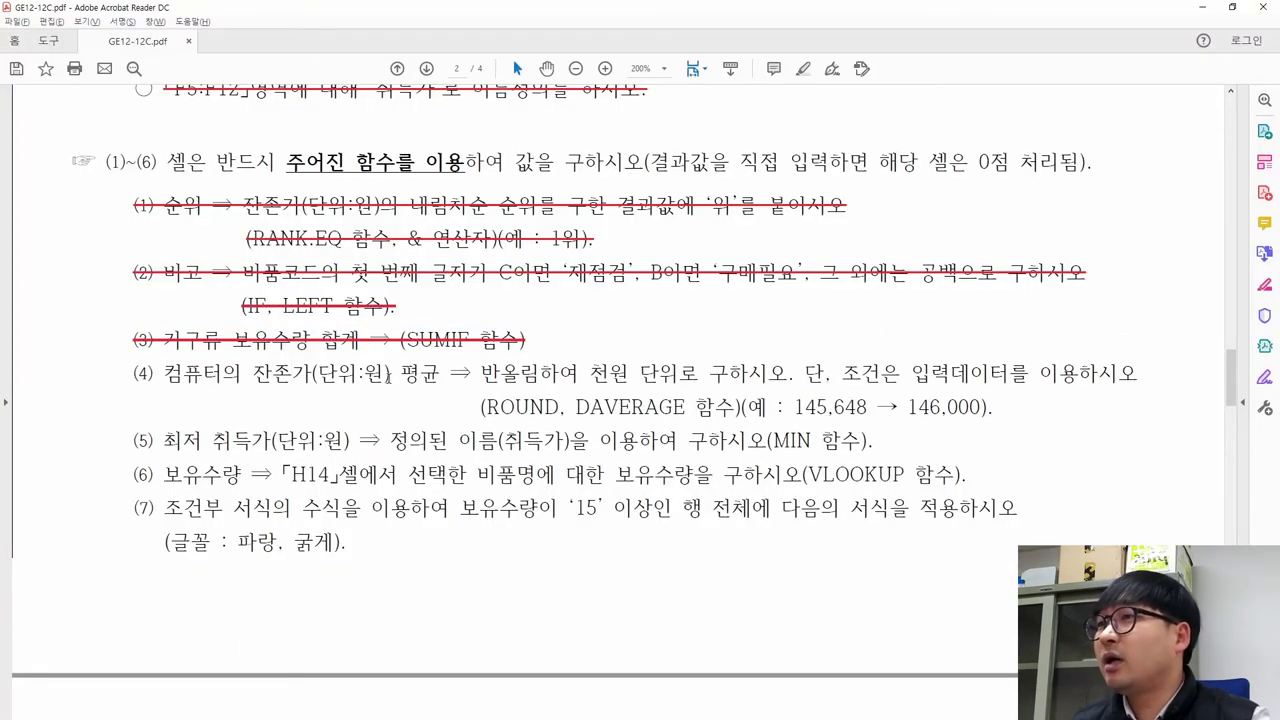
key("alt+Tab")
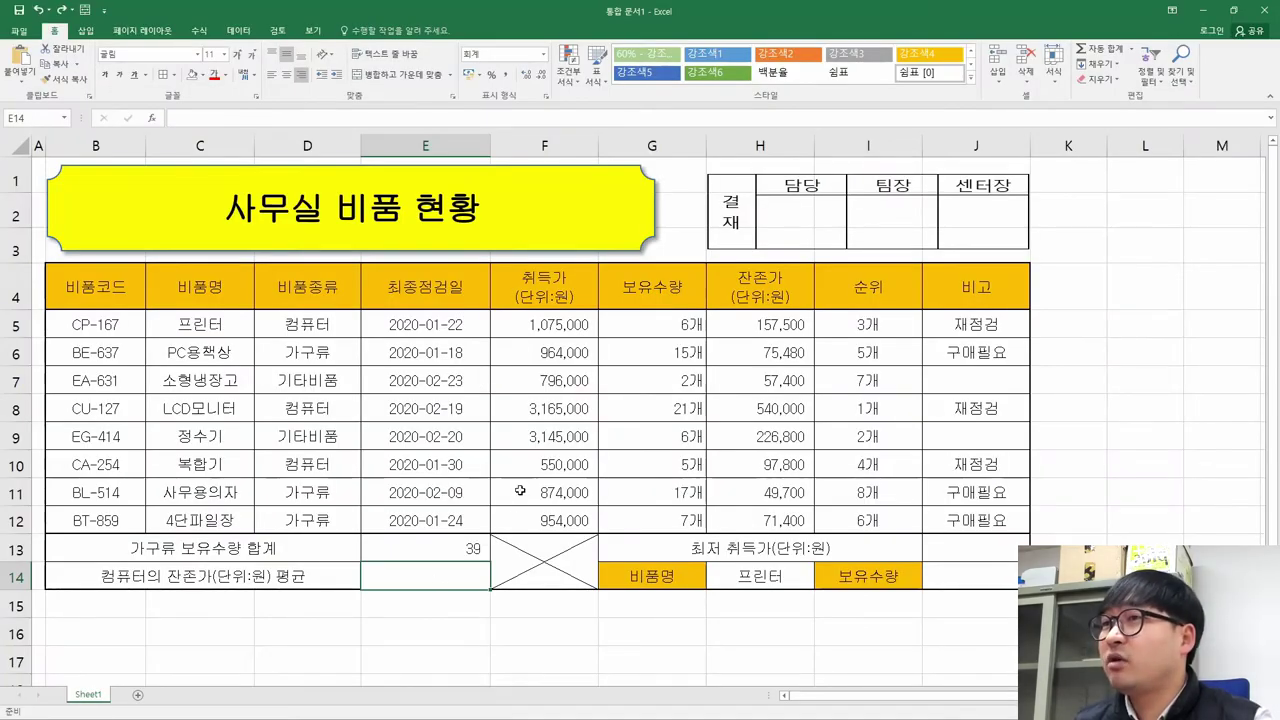
Fill the 컴퓨터 cells D5, D8 and D10 in the 비품종류 column with yellow.
left_click(284, 326)
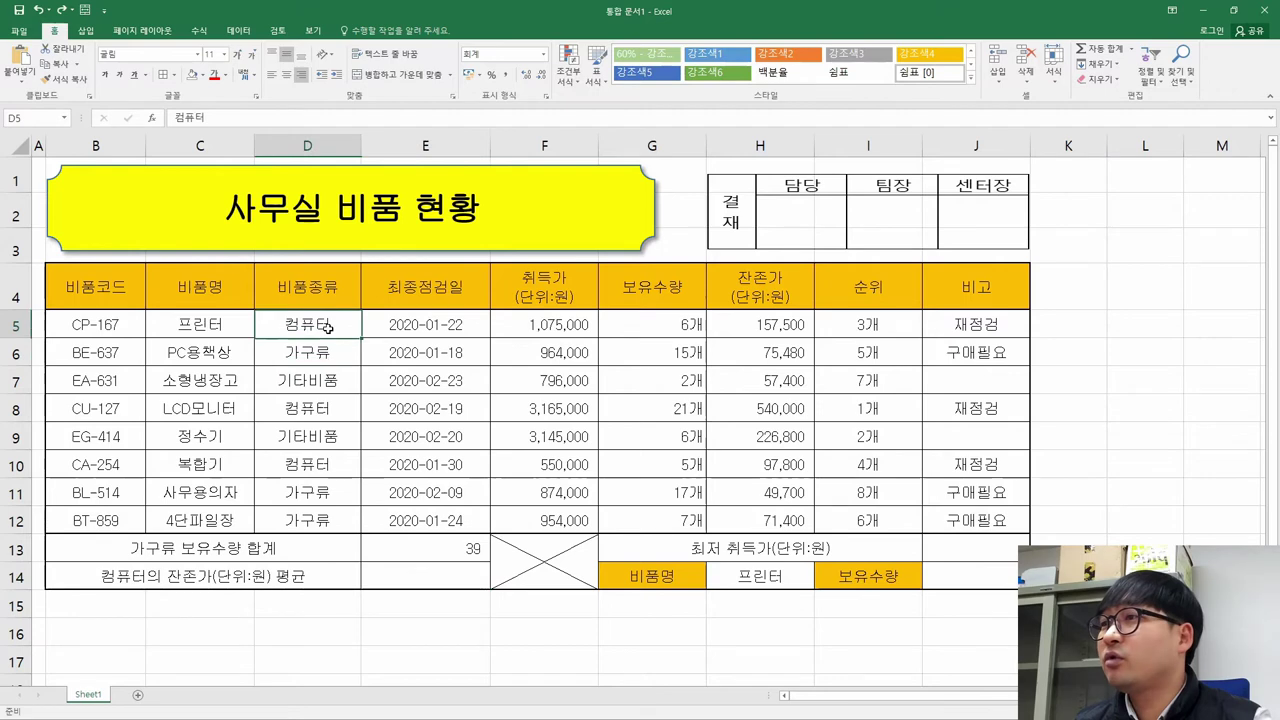
left_click(201, 77)
left_click(222, 185)
key("Down")
key("Down")
key("Down")
left_click(190, 76)
key("Down")
key("Down")
left_click(192, 77)
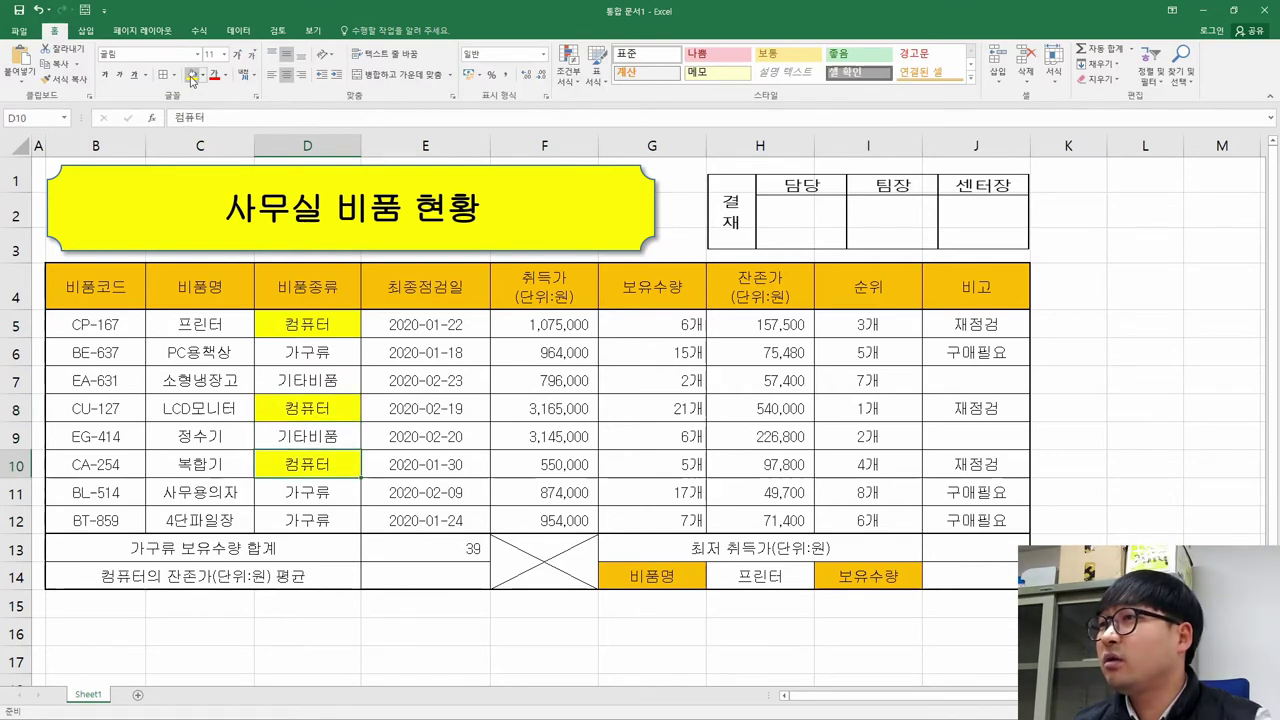
Fill the 잔존가 cells of the 컴퓨터 rows, H5, H8 and H10, with yellow.
left_click_drag(758, 325, 769, 518)
left_click(776, 322)
left_click(192, 77)
key("Down")
key("Down")
key("Down")
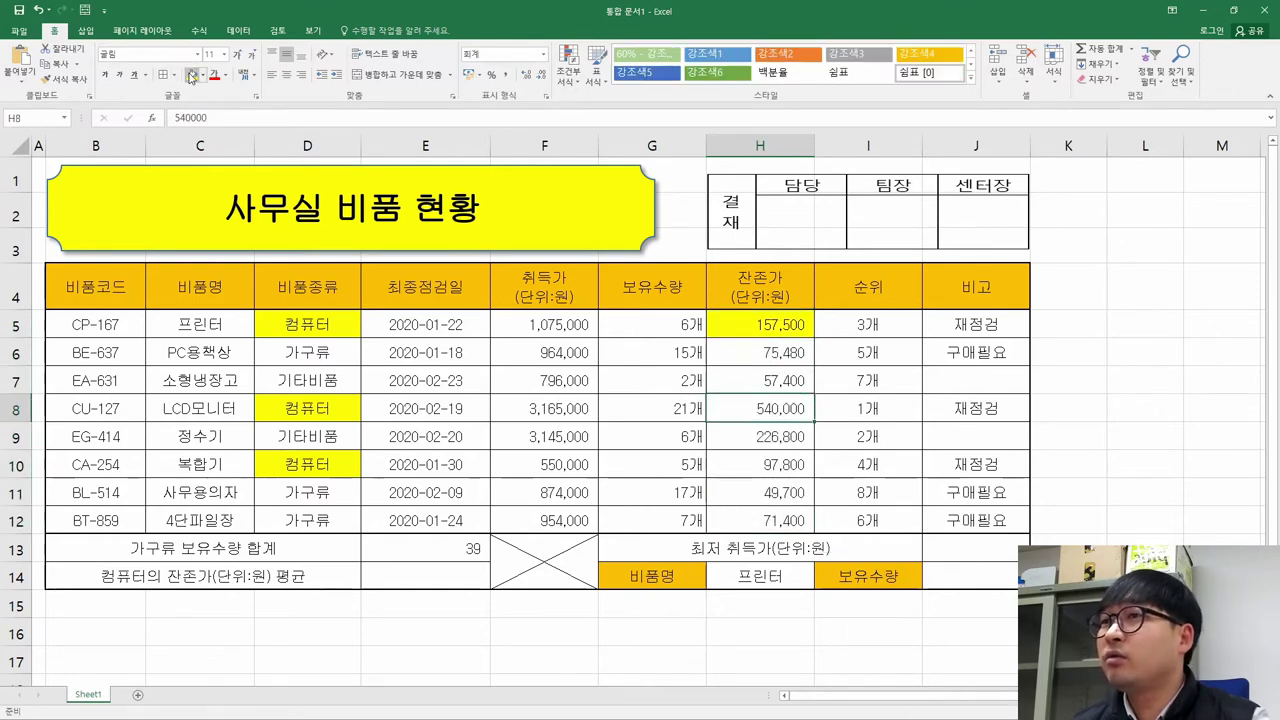
left_click(192, 77)
key("Down")
key("Down")
left_click(192, 77)
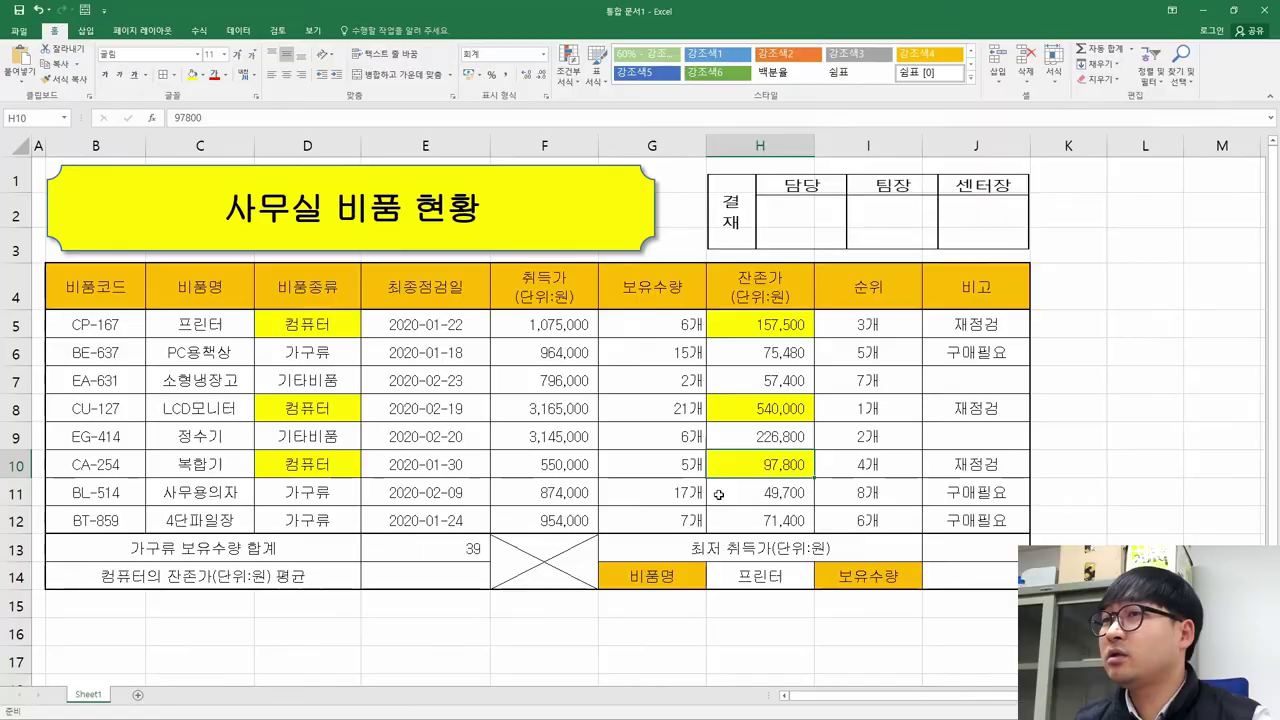
Switch to the exam PDF in Acrobat Reader and examine which functions item (4) requires.
key("alt+Tab")
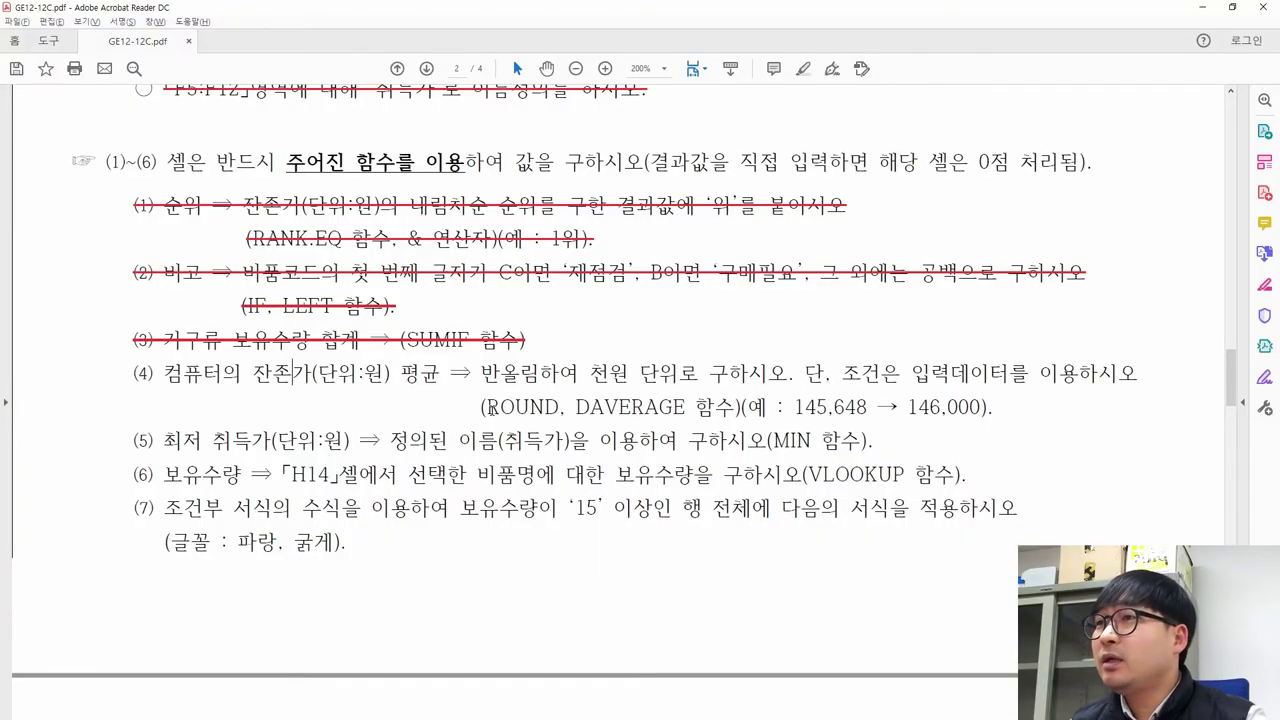
left_click_drag(487, 407, 685, 408)
left_click(585, 410)
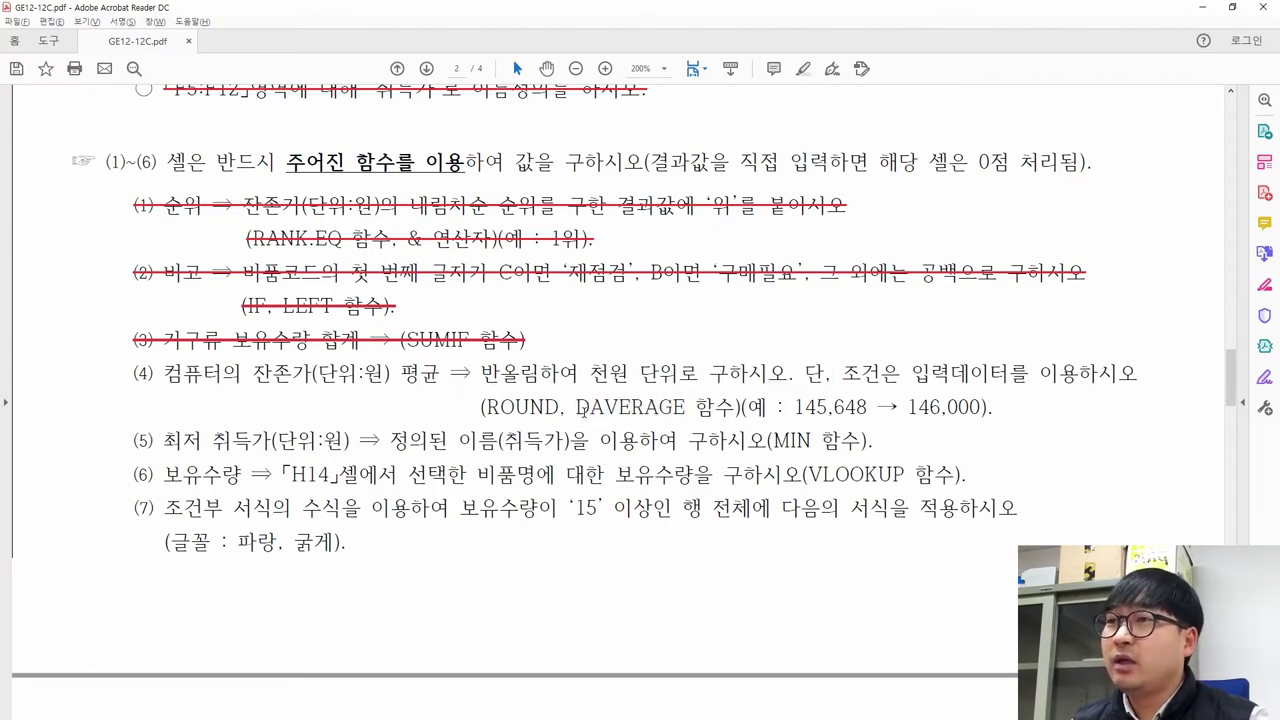
left_click_drag(590, 407, 576, 407)
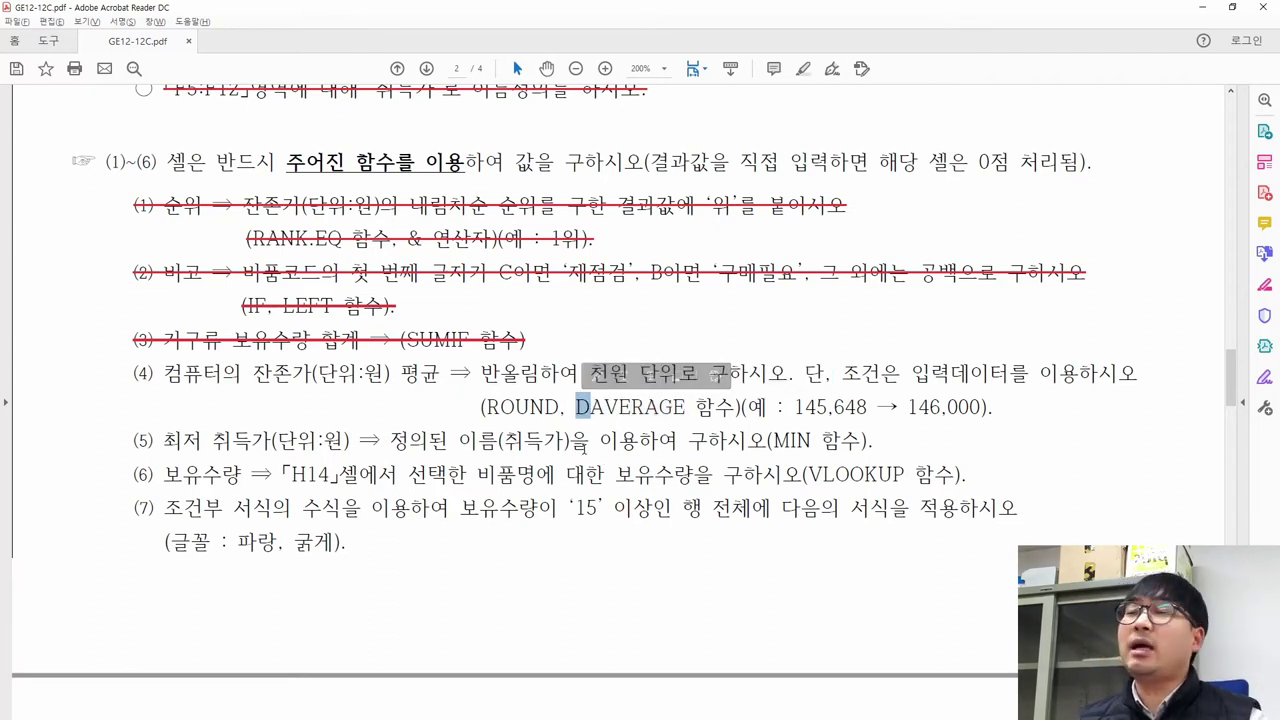
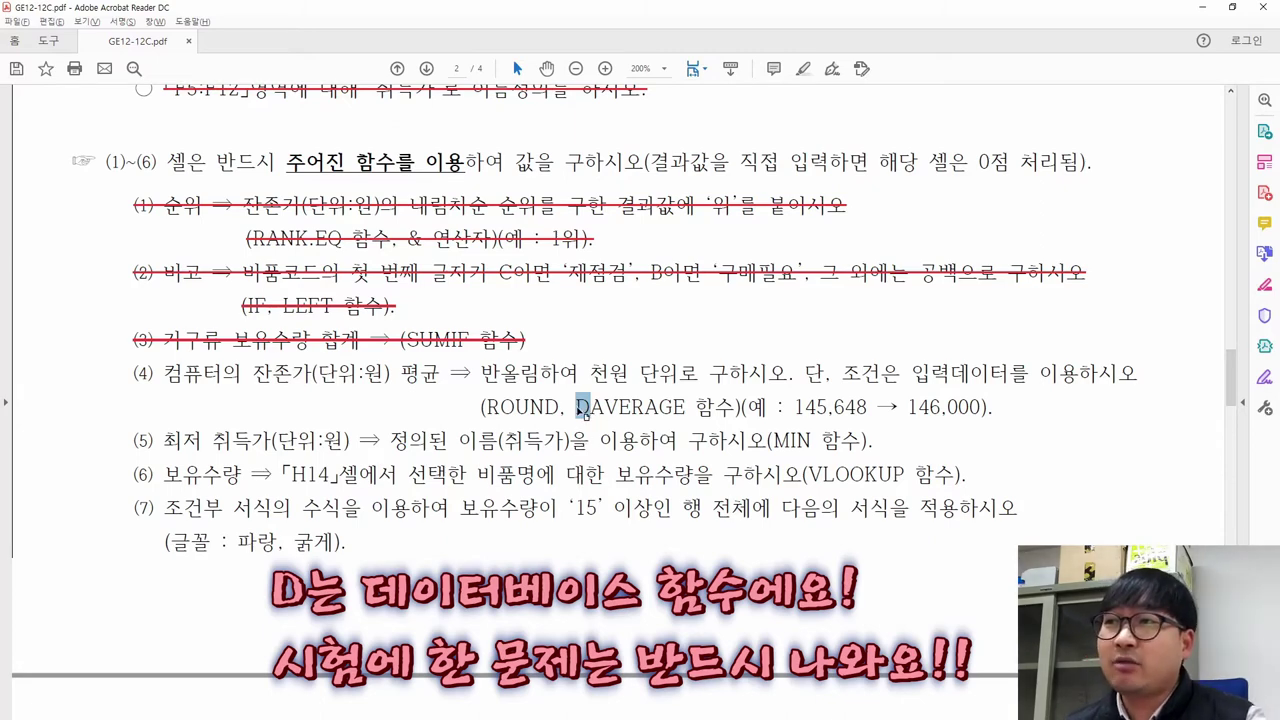
left_click(568, 407)
left_click_drag(575, 407, 685, 407)
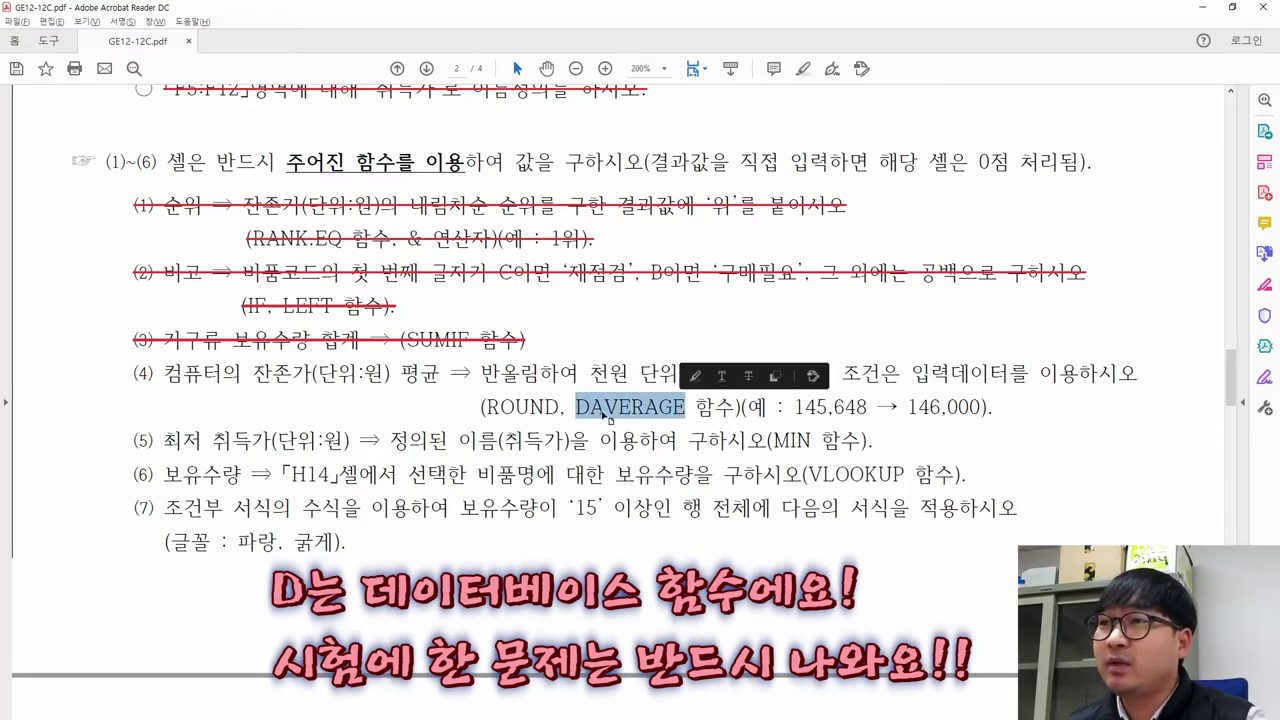
left_click_drag(490, 407, 559, 407)
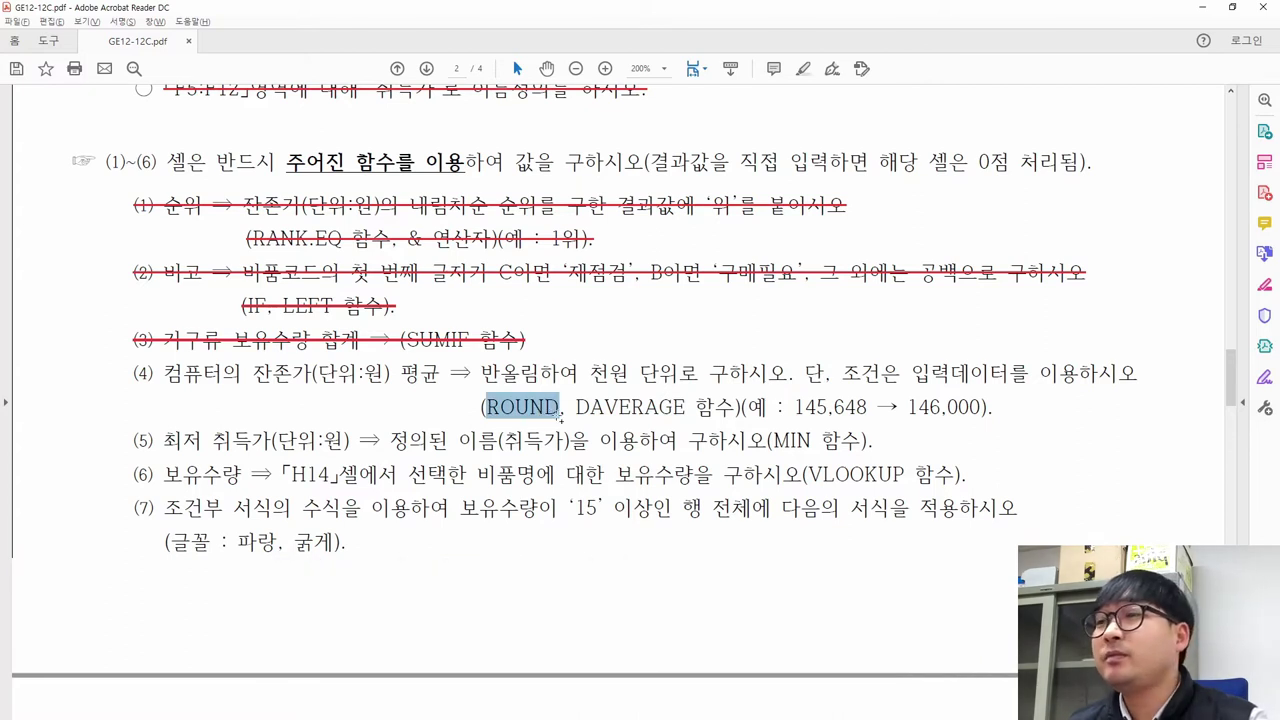
mouse_move(484, 373)
left_mouse_down()
mouse_move(542, 373)
mouse_move(617, 421)
mouse_move(669, 416)
left_mouse_up()
left_click_drag(593, 407, 690, 418)
left_click(641, 436)
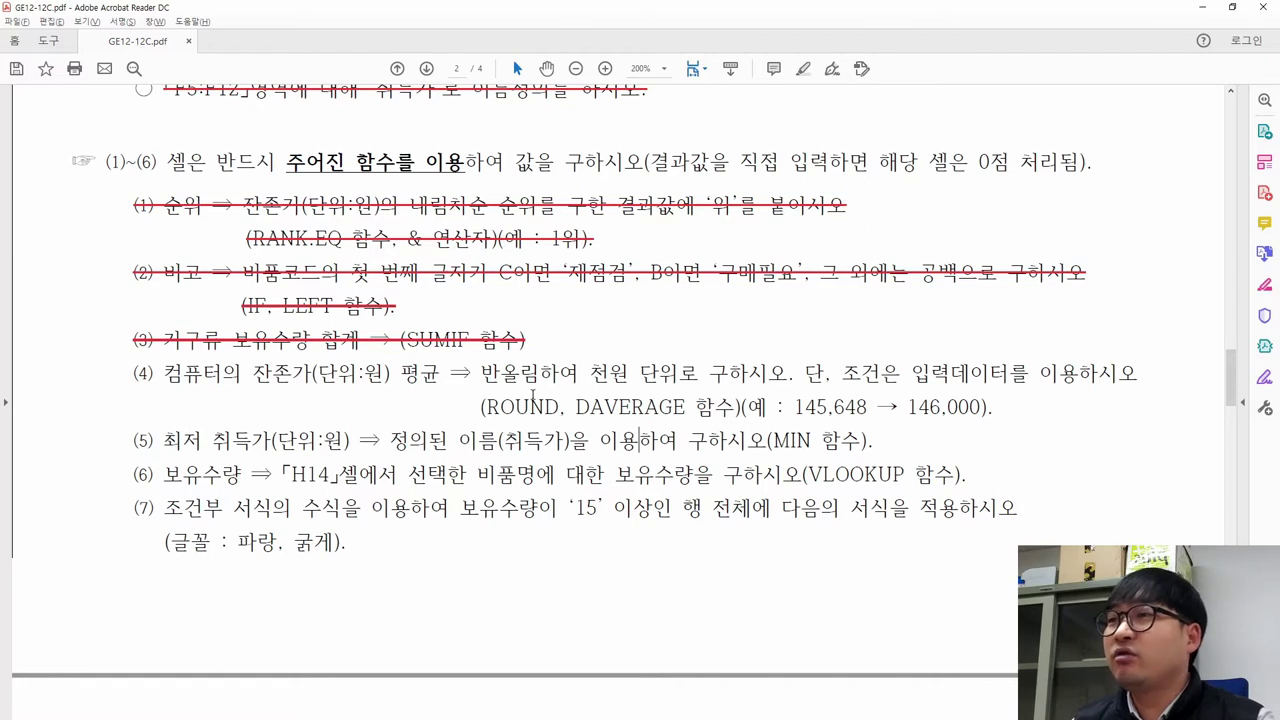
Examine item (4)'s rounding instruction, its example and how the functions relate to it, and return to Excel.
left_click_drag(484, 373, 741, 377)
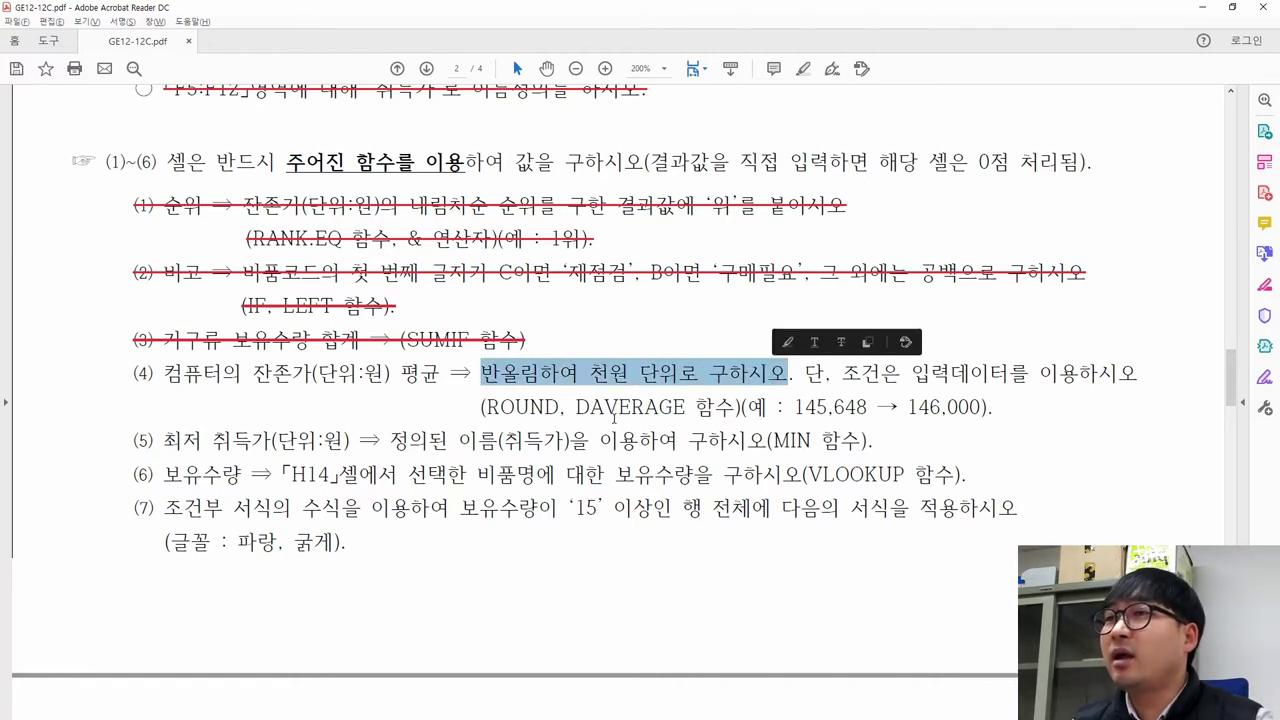
double_click(614, 410)
left_click_drag(399, 373, 440, 373)
left_click_drag(816, 407, 990, 415)
left_click(516, 406)
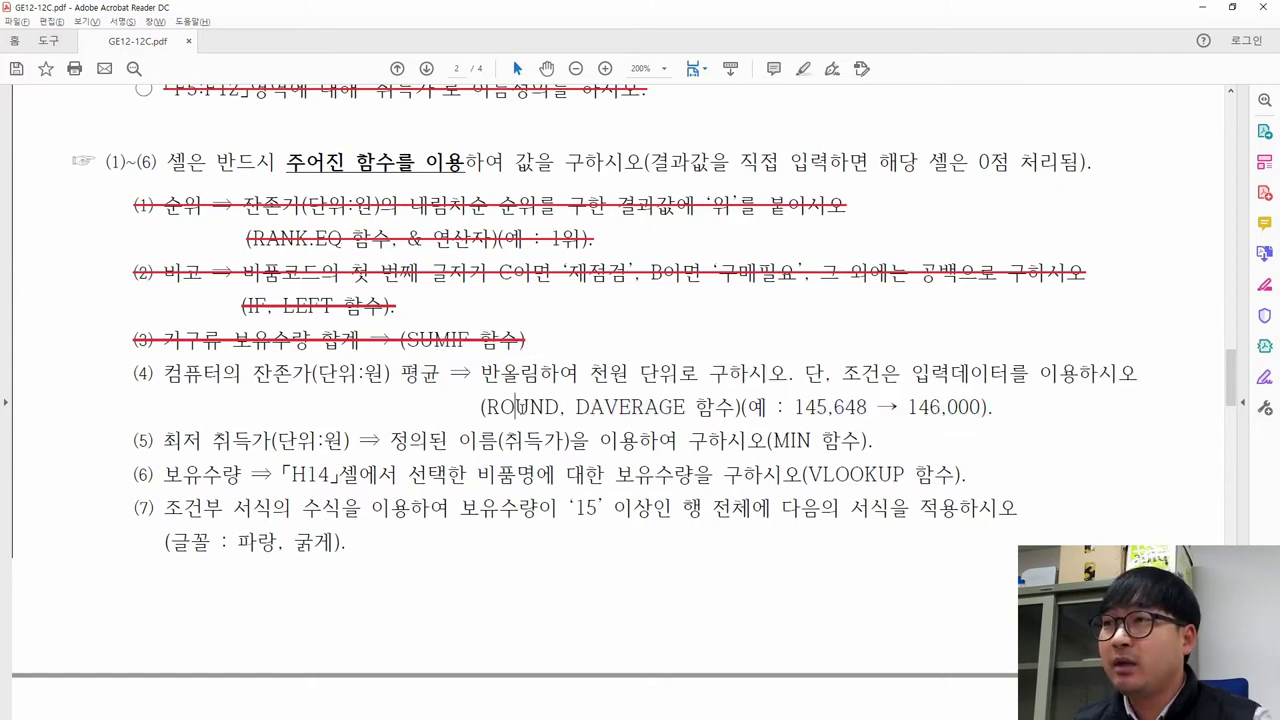
left_click_drag(163, 373, 990, 407)
left_click(537, 392)
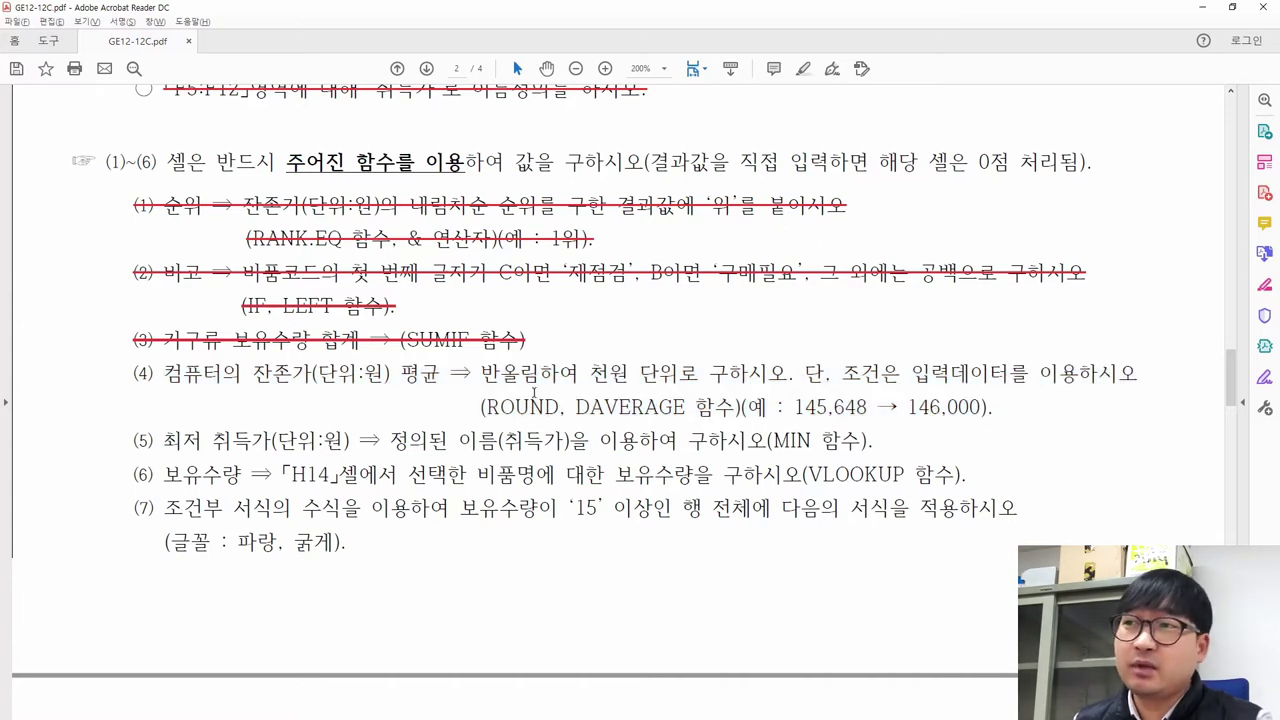
left_click_drag(577, 407, 686, 409)
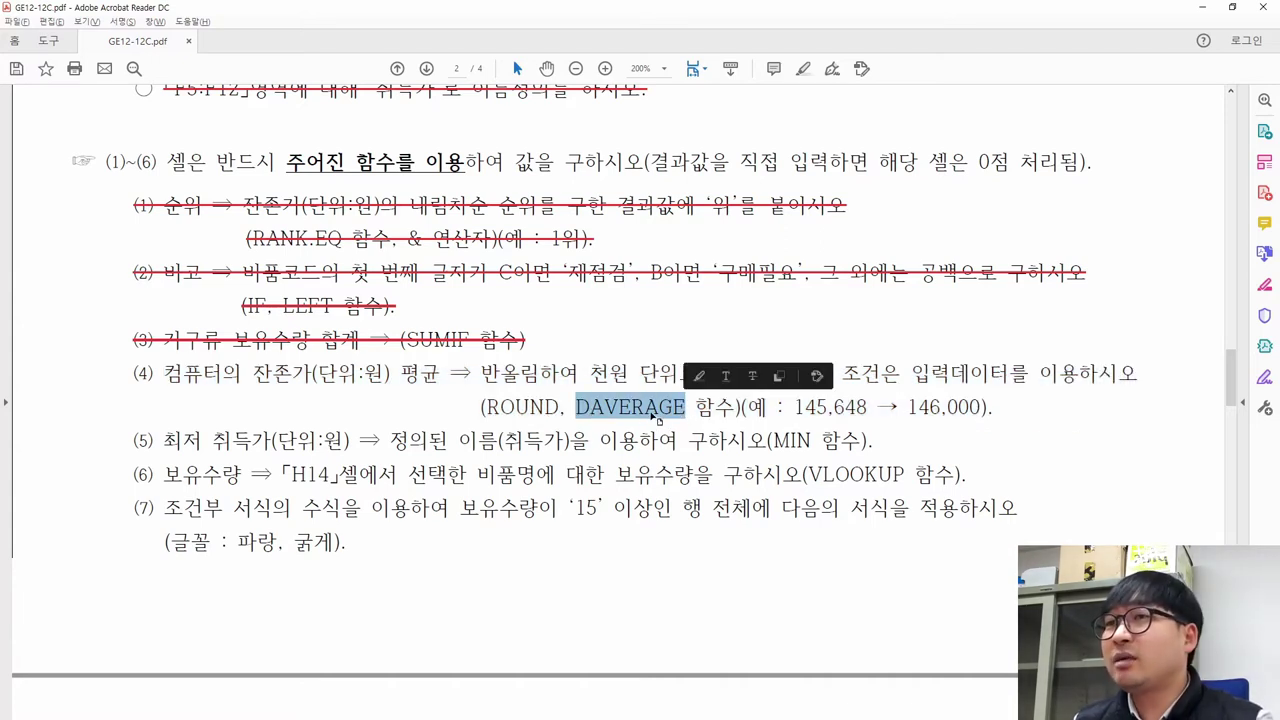
key("alt+Tab")
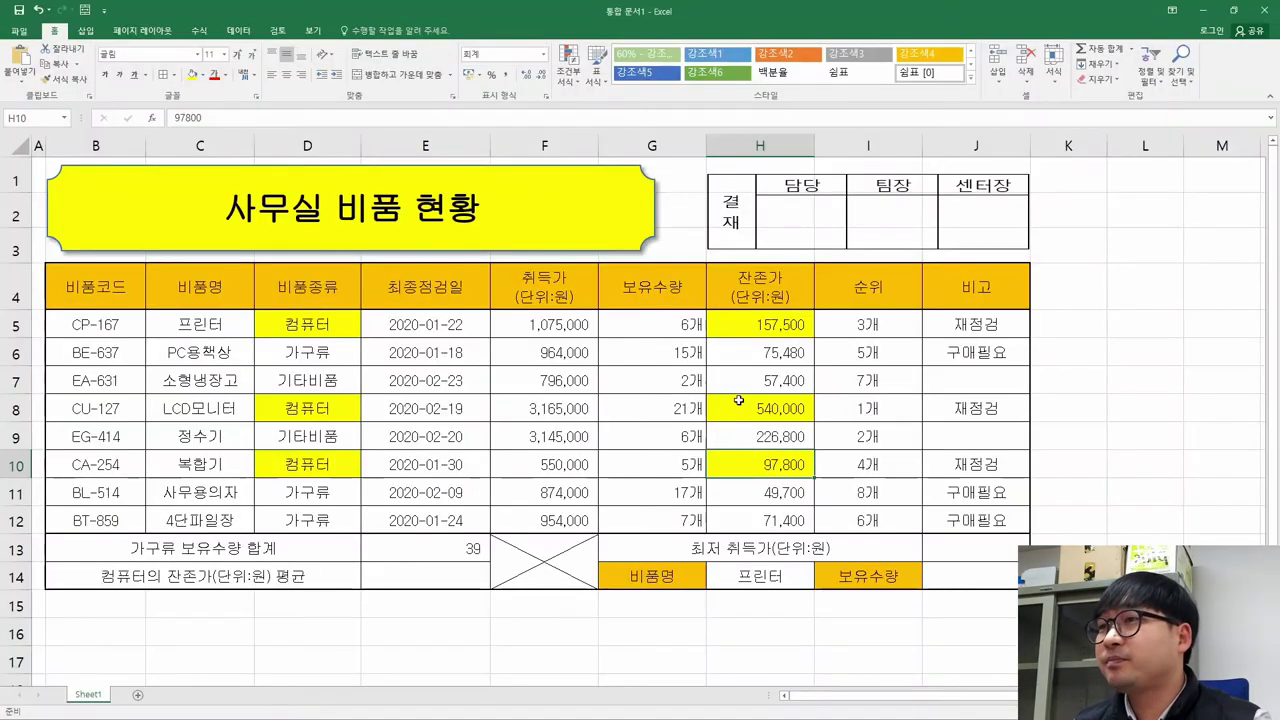
Insert a DAVERAGE function in cell E14 and open its function arguments, keeping the table headers in view.
left_click(405, 571)
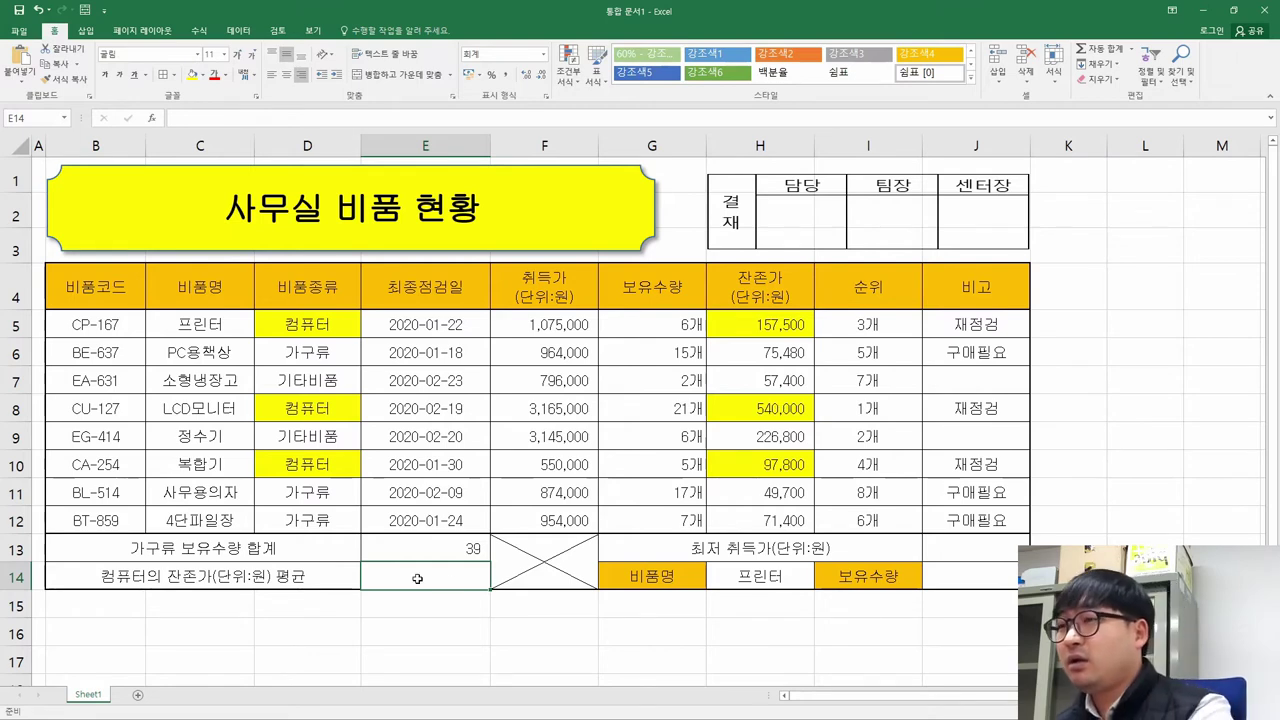
type("=dav")
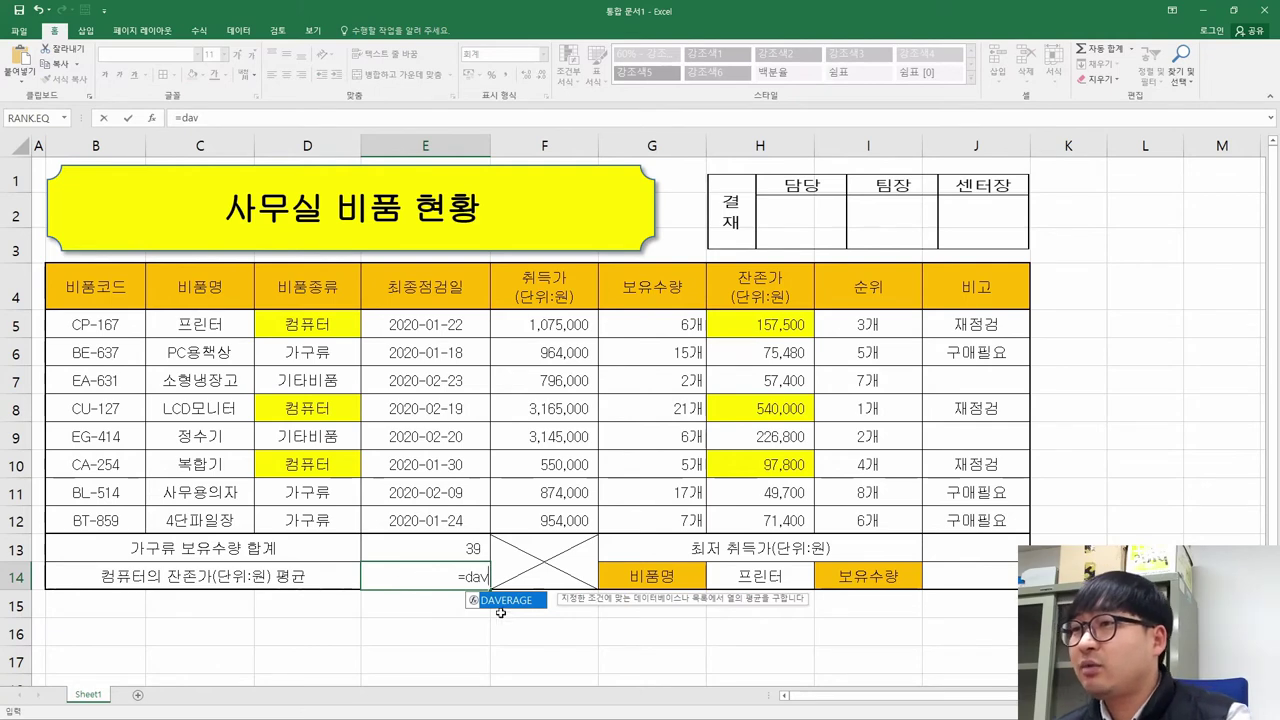
double_click(505, 600)
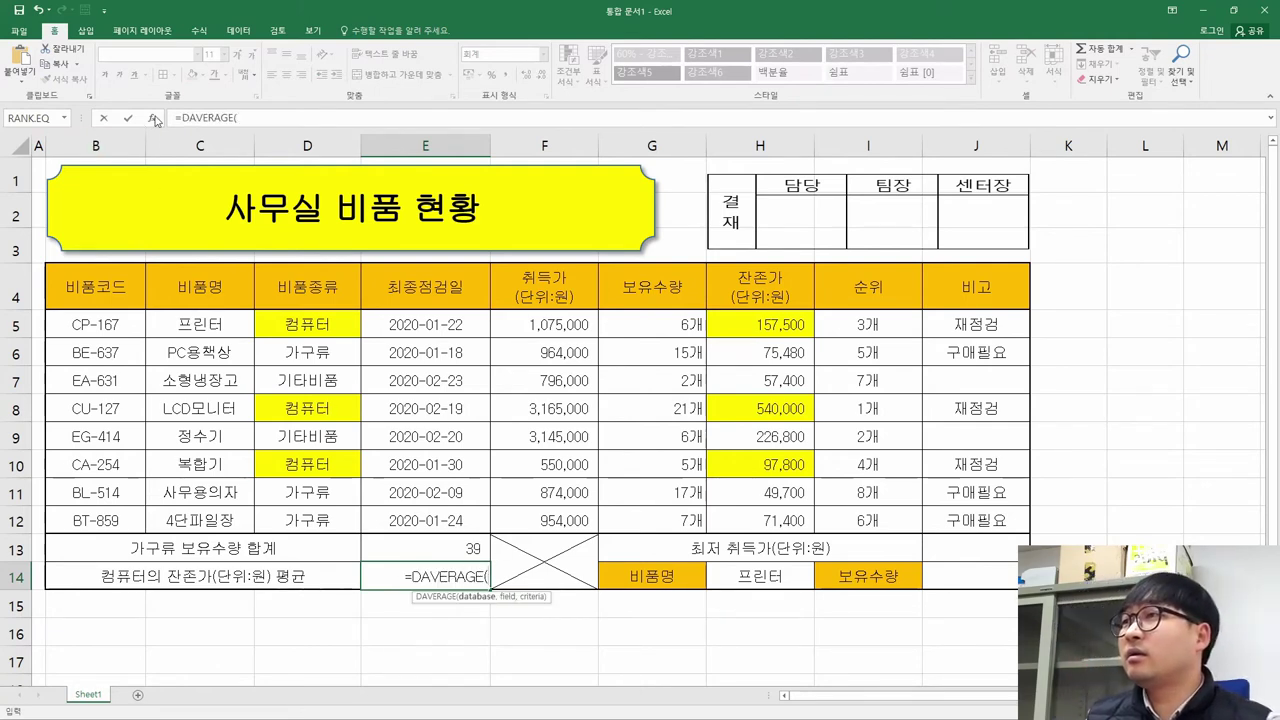
left_click(155, 119)
left_click_drag(692, 92, 712, 501)
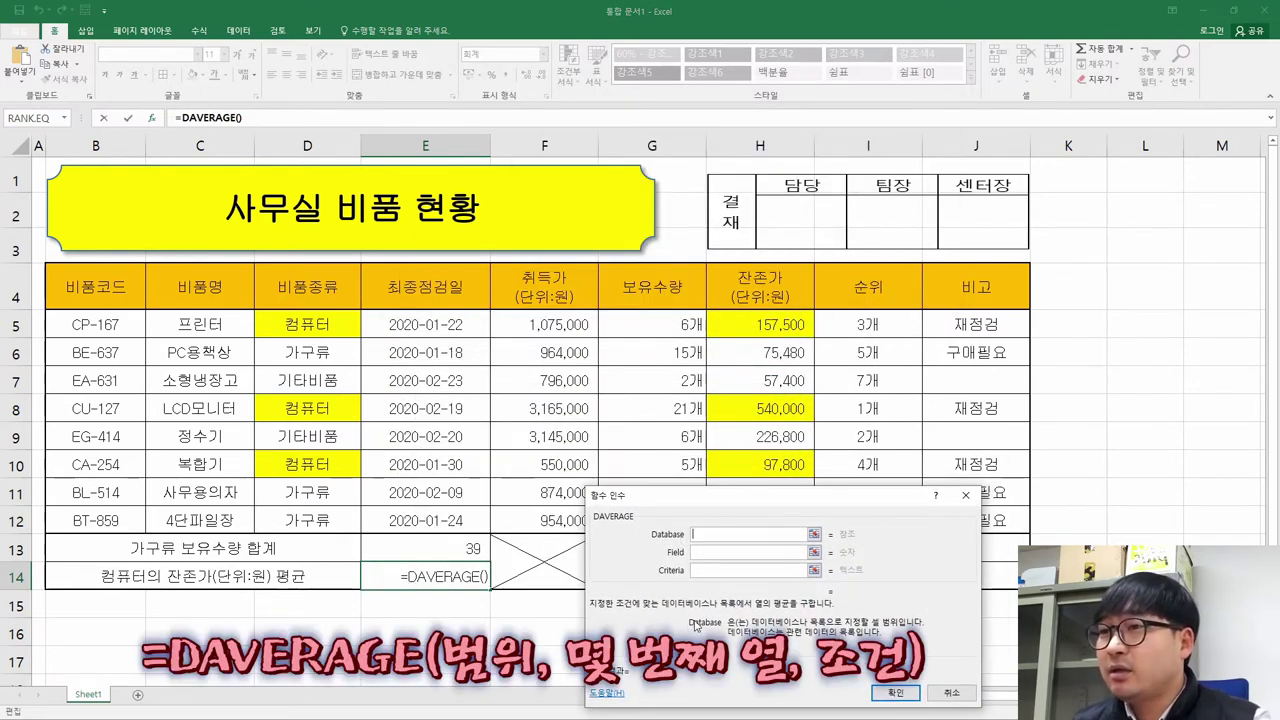
left_click_drag(697, 495, 449, 218)
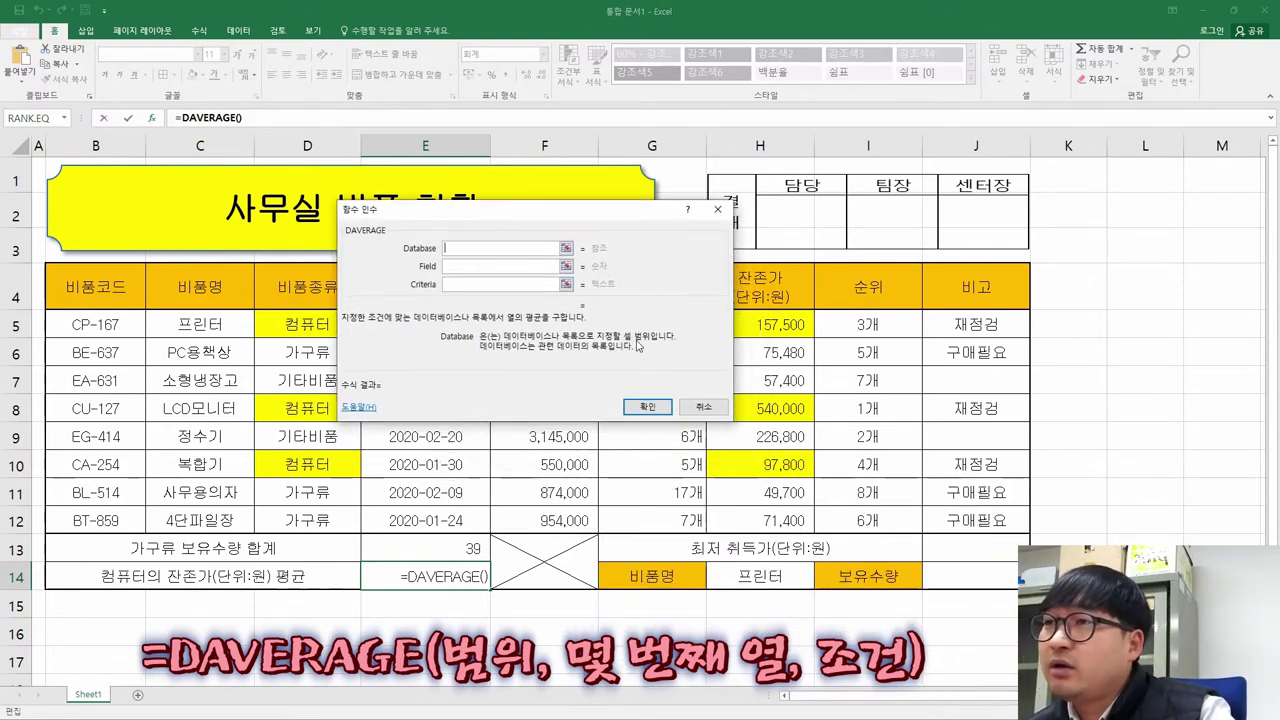
left_click_drag(632, 211, 618, 74)
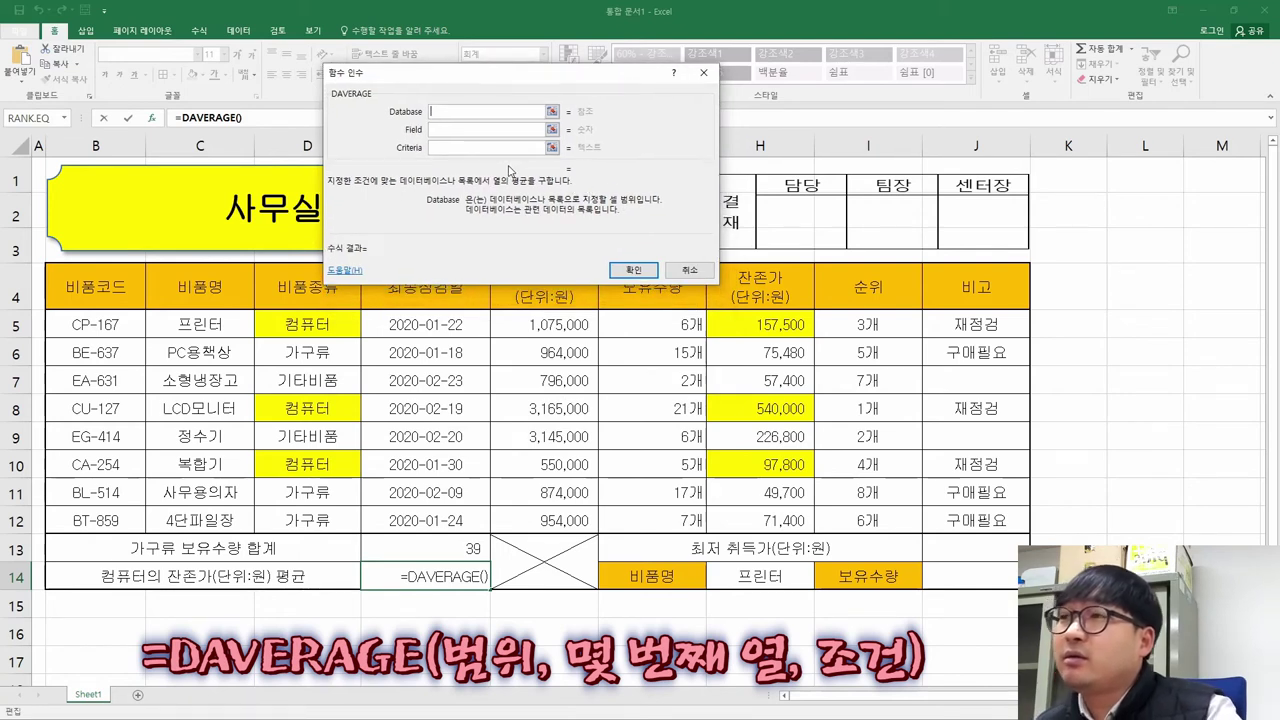
Apply DAVERAGE in E14 with database B4:H12, field 7 and criteria D4:D5, and clear the cell.
left_click(471, 130)
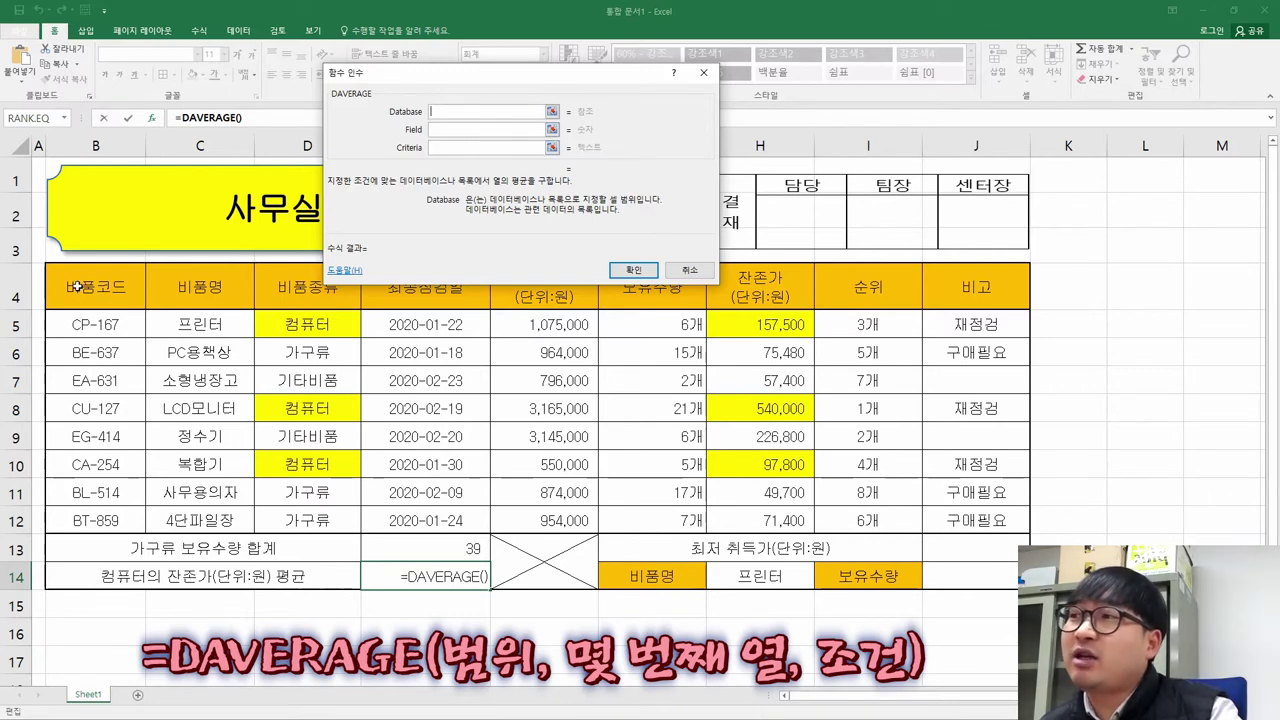
left_click_drag(74, 287, 758, 518)
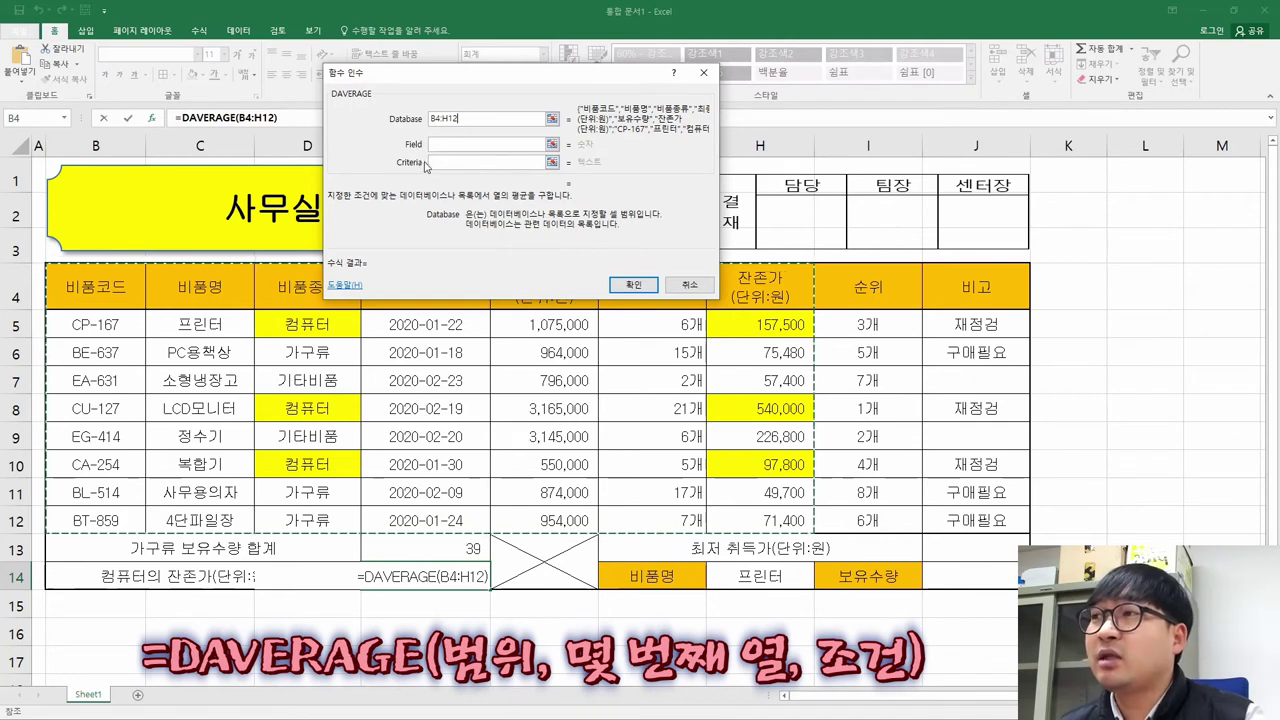
left_click(455, 145)
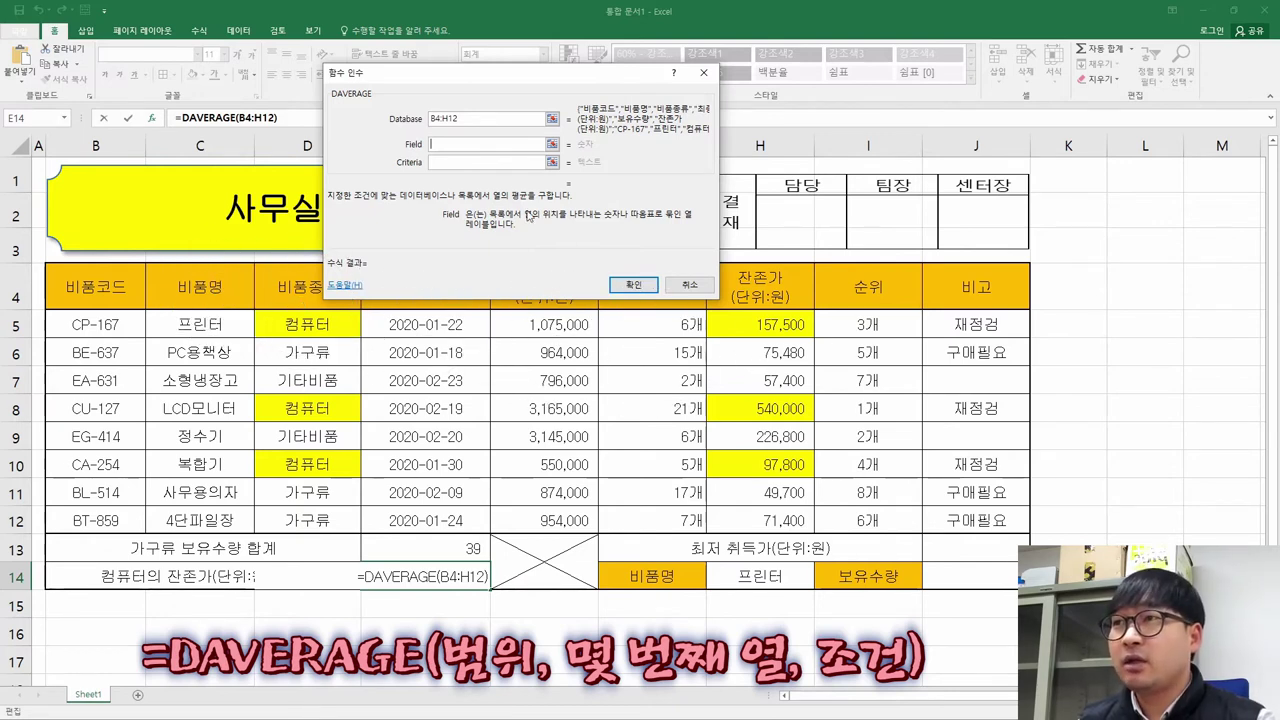
type("7")
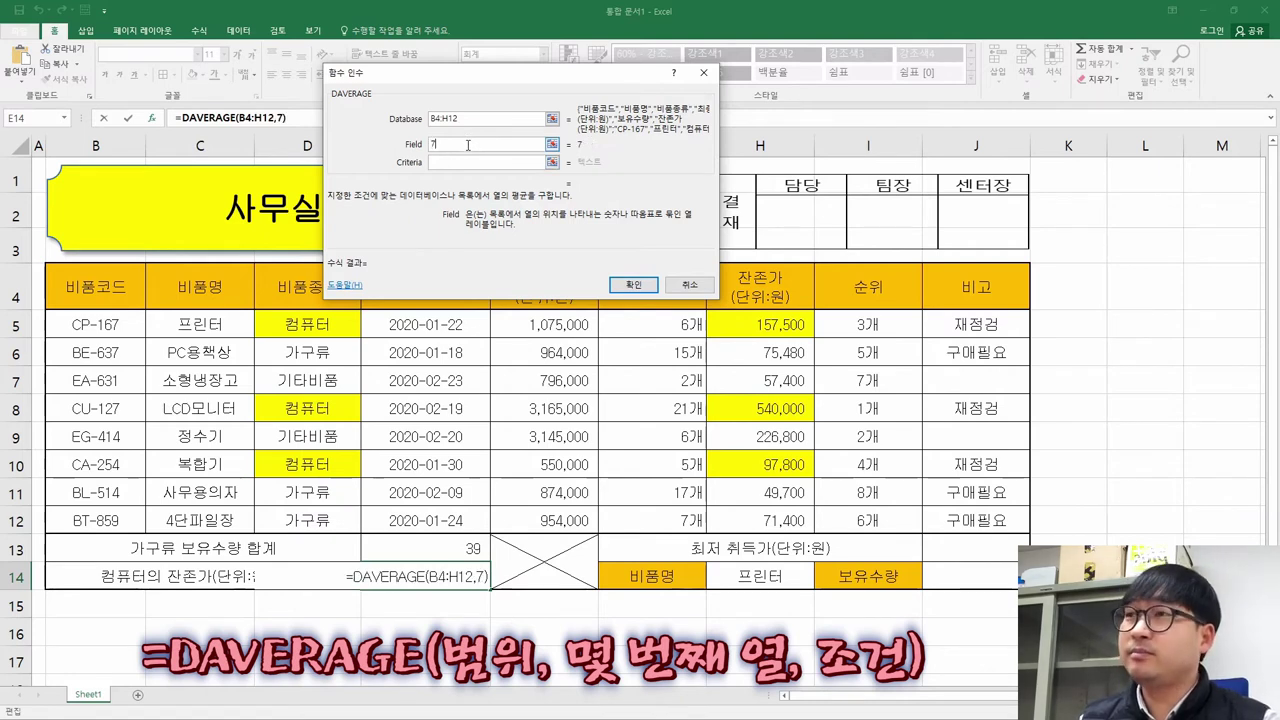
key("Tab")
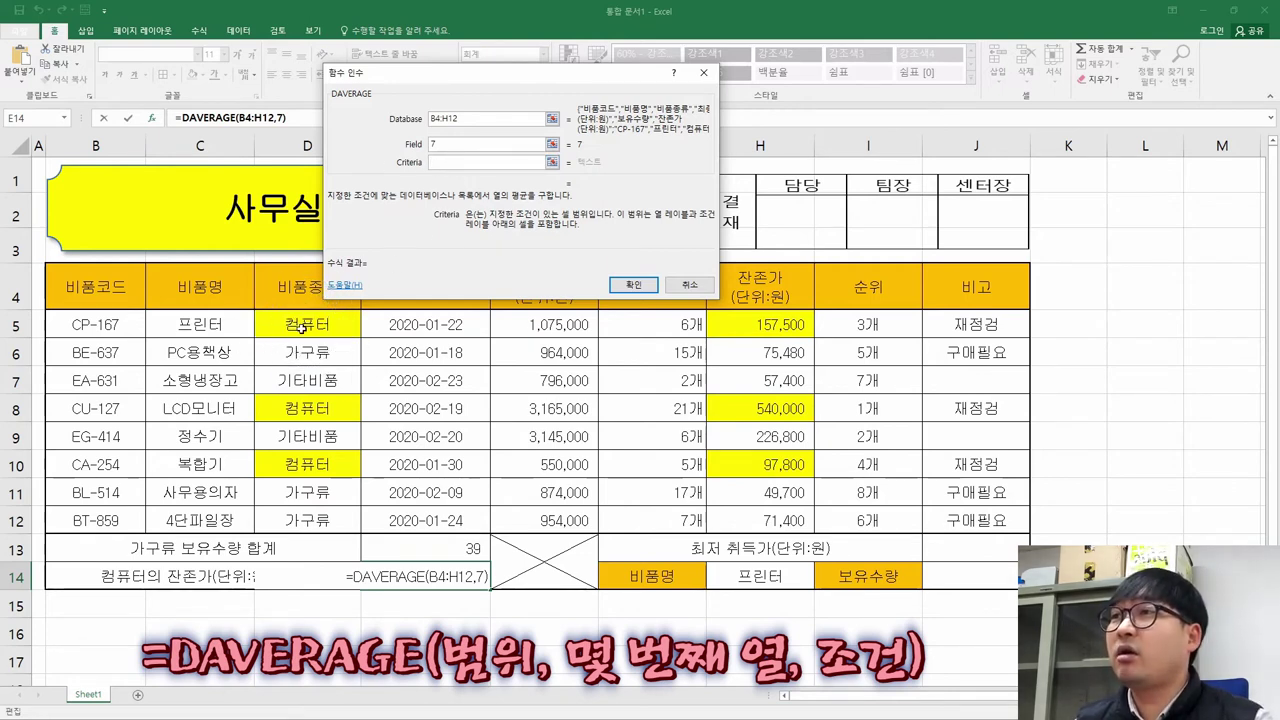
left_click_drag(297, 306, 288, 324)
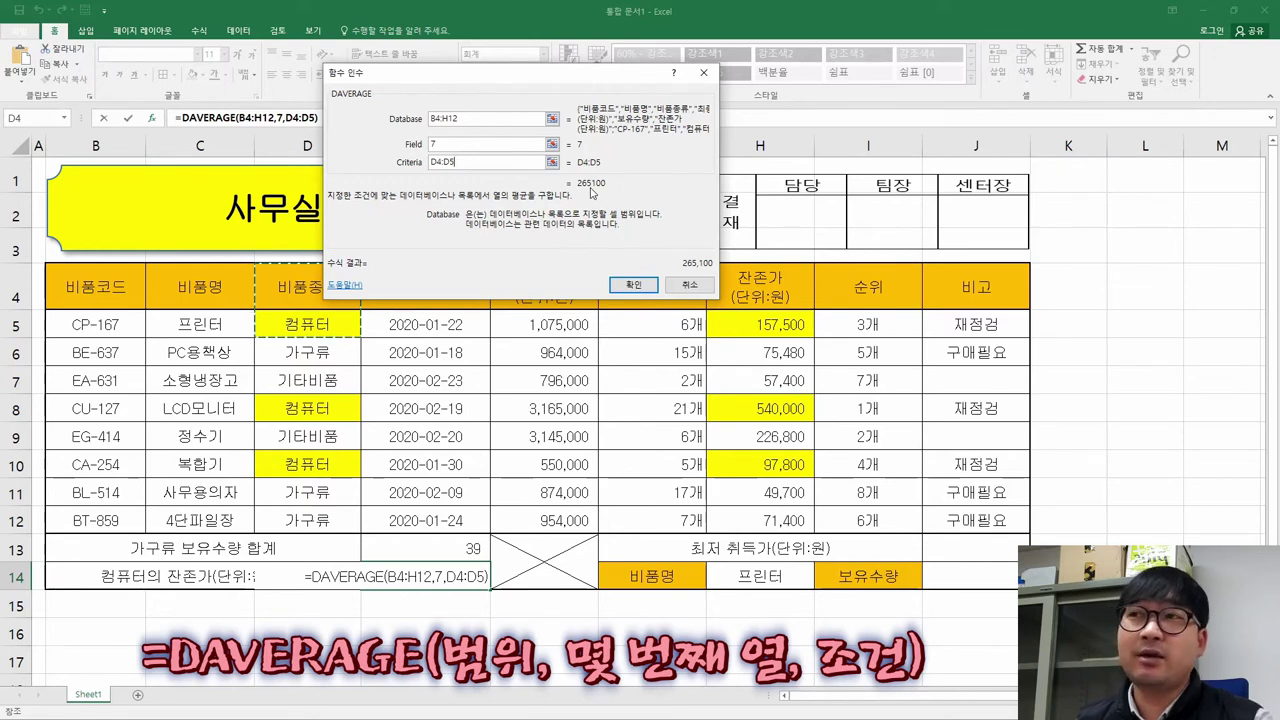
left_click(633, 284)
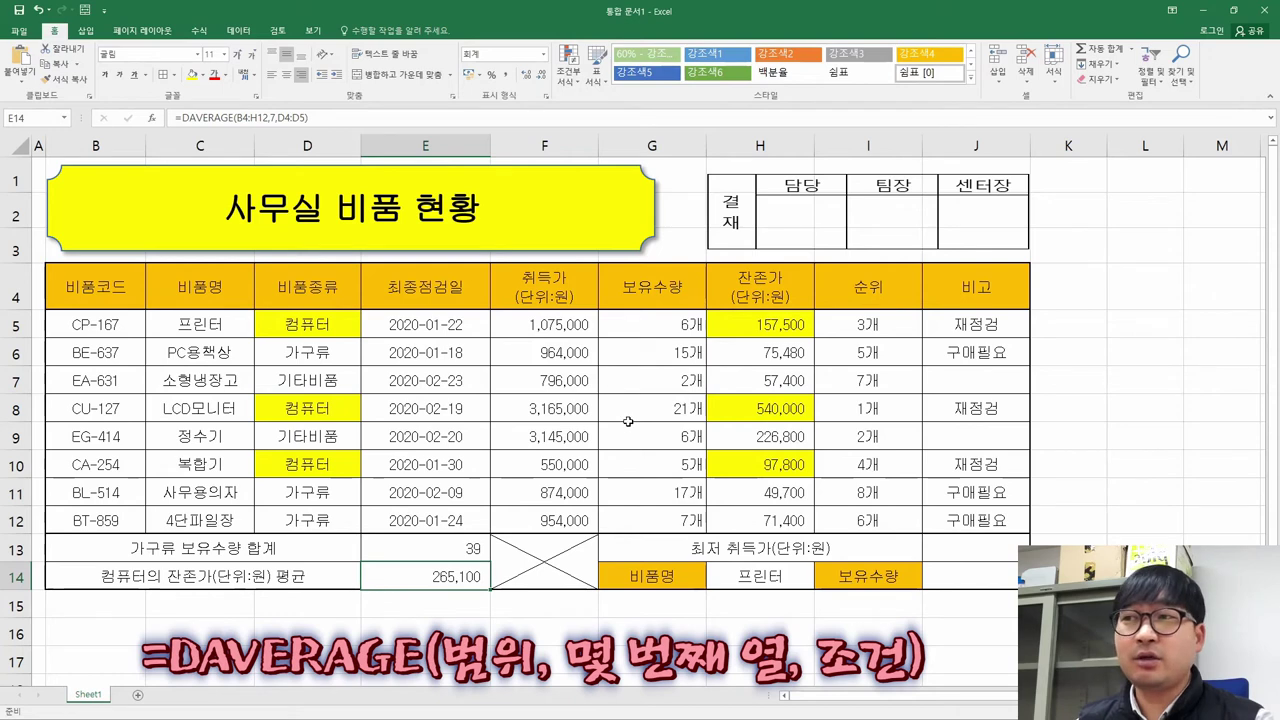
key("Delete")
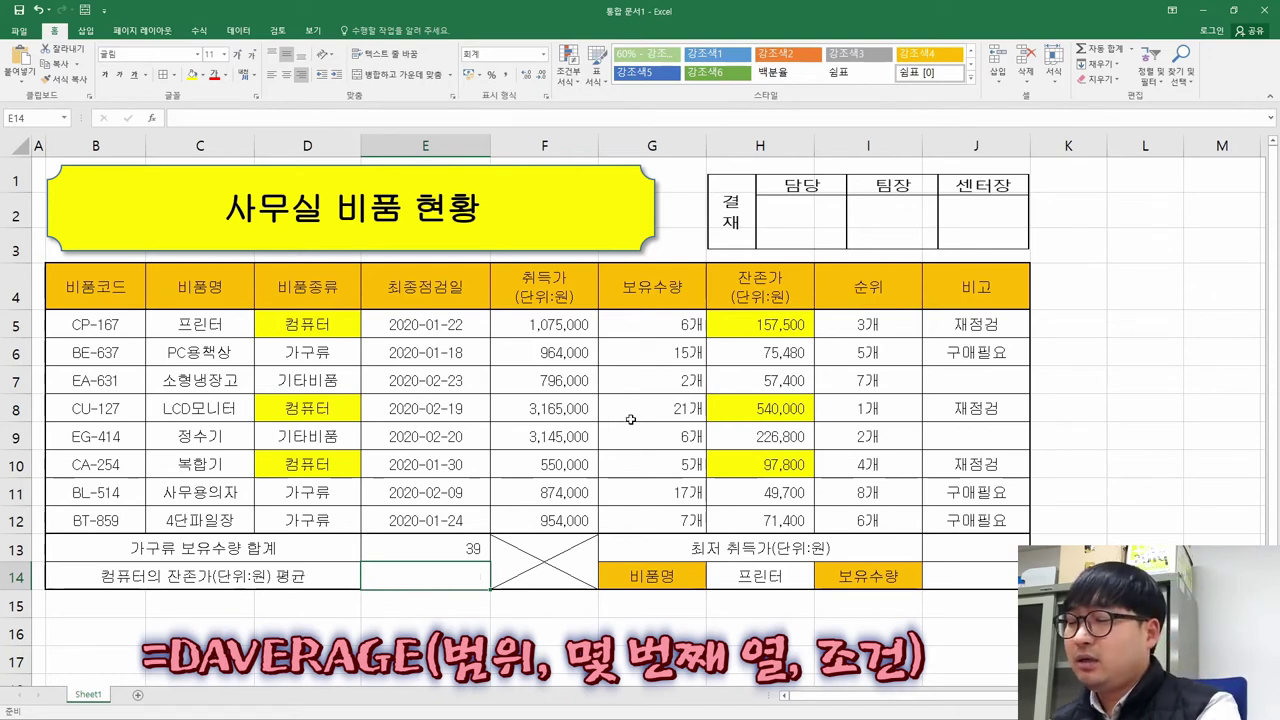
Insert a DAVERAGE function in cell E14 and set its database argument to D4:H12.
type("=d")
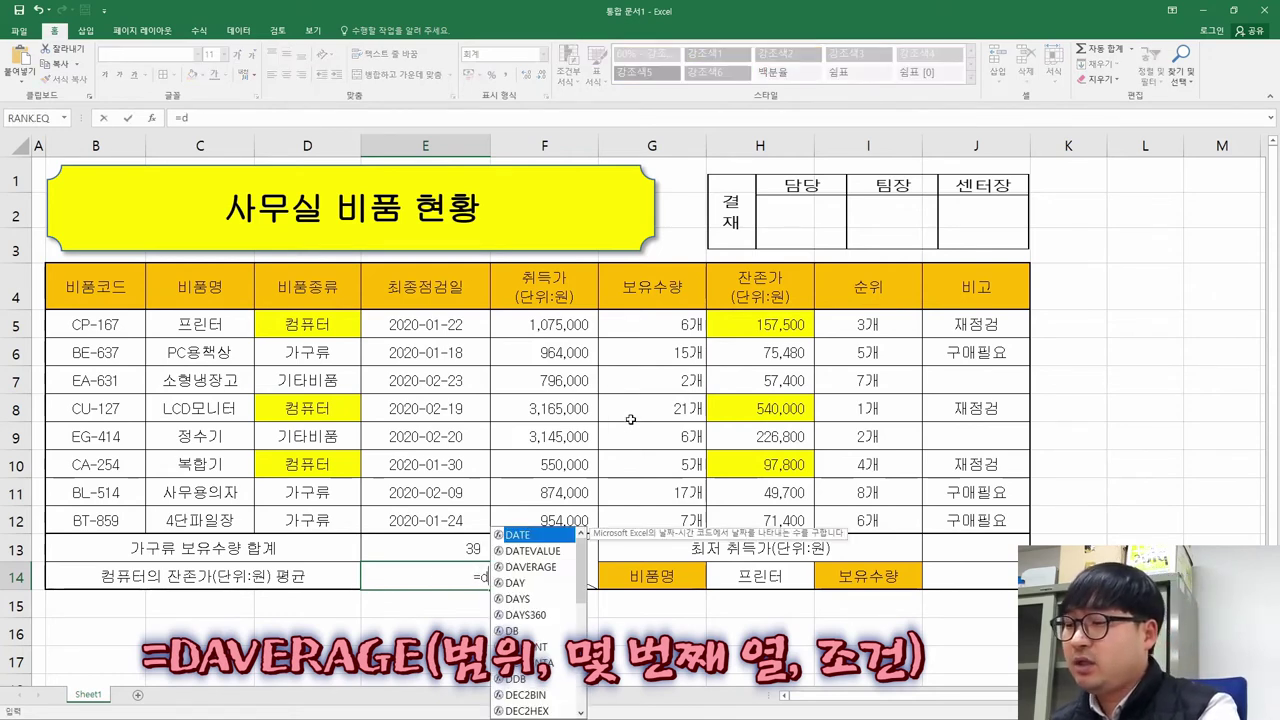
type("av")
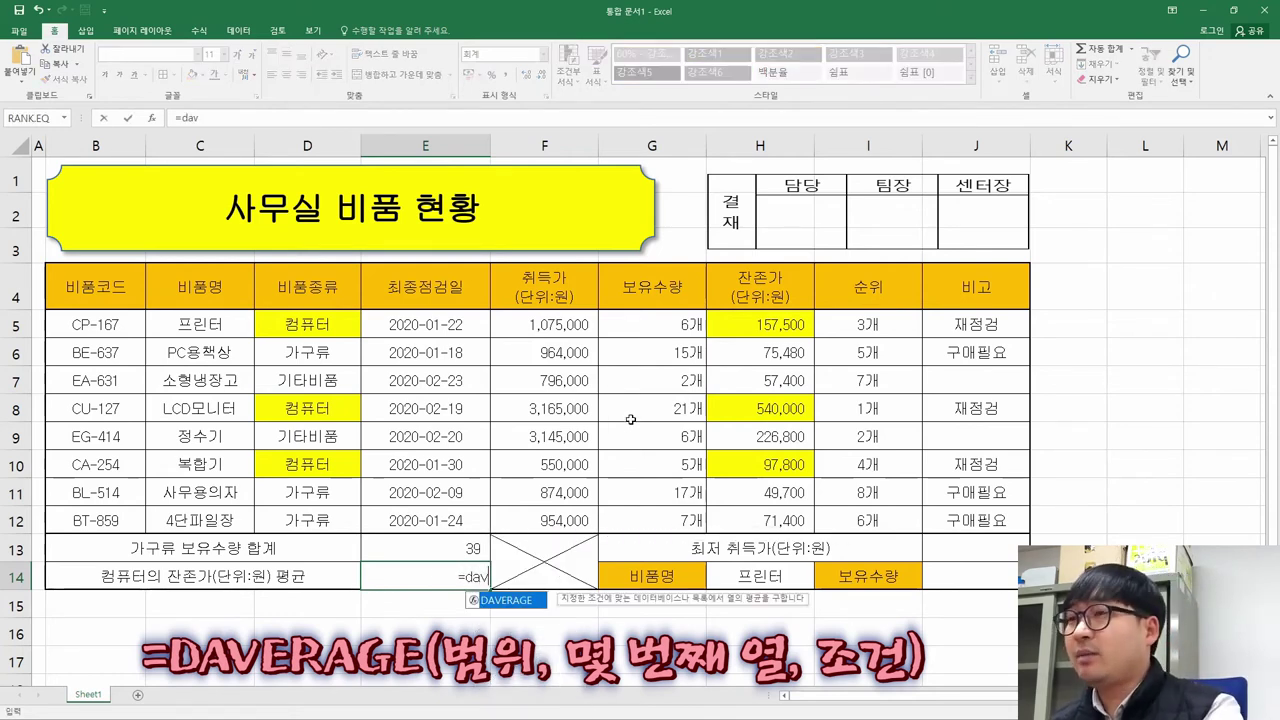
double_click(504, 600)
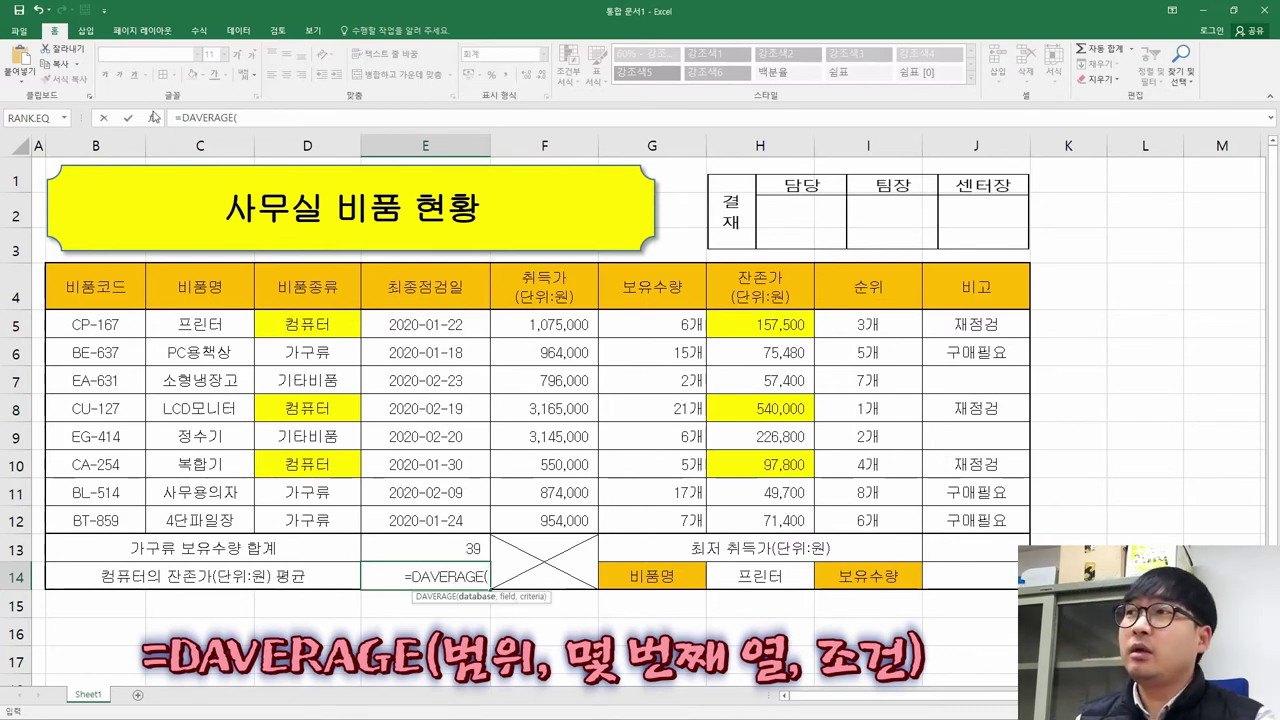
left_click(152, 117)
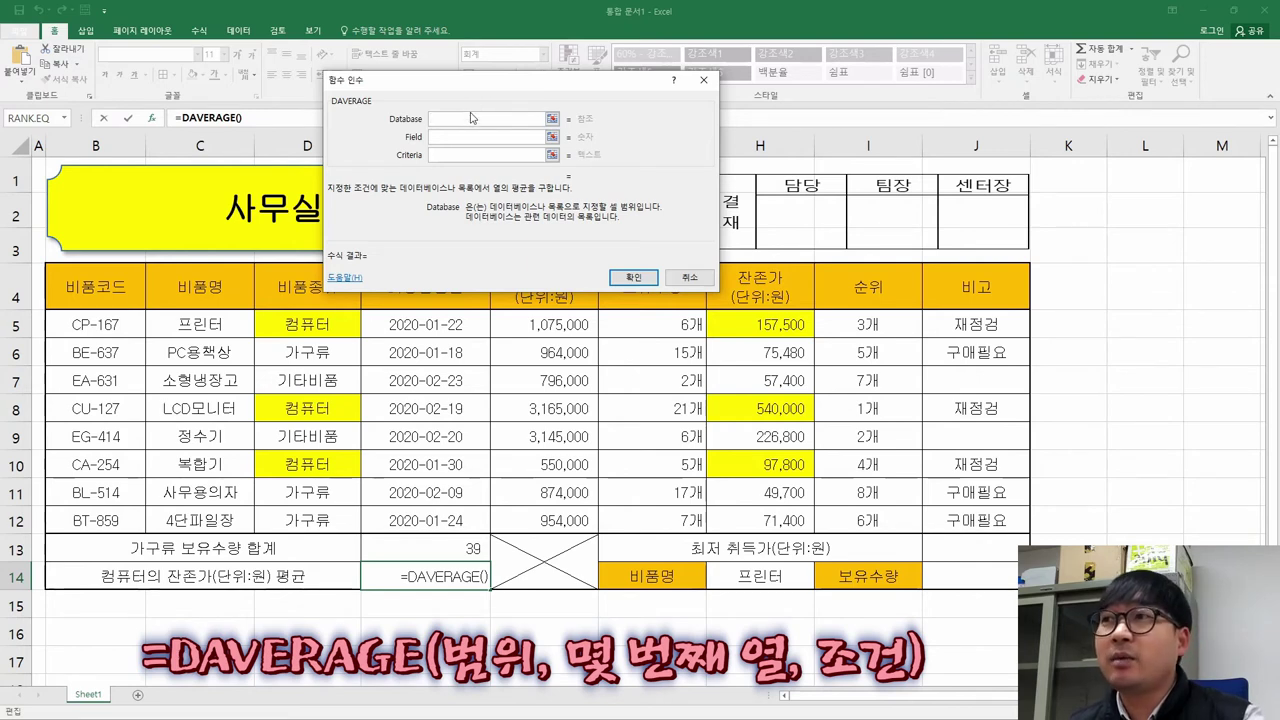
left_click_drag(82, 287, 791, 507)
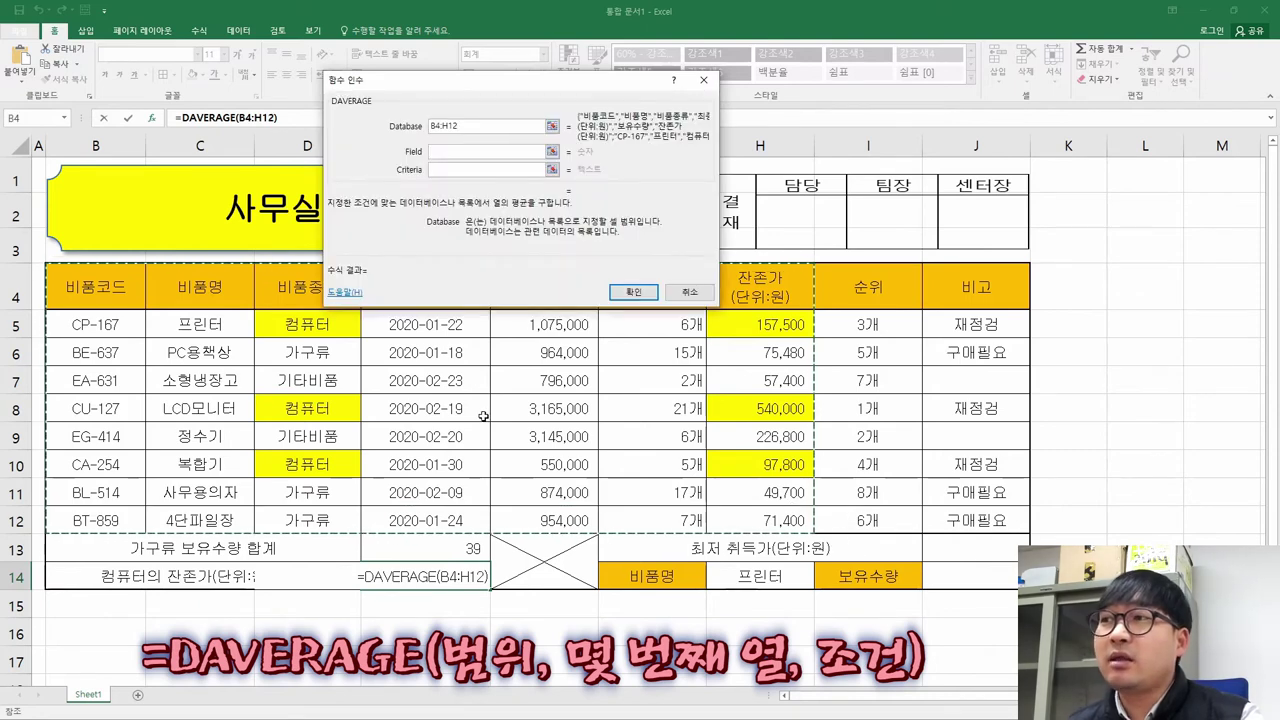
left_click_drag(289, 285, 770, 521)
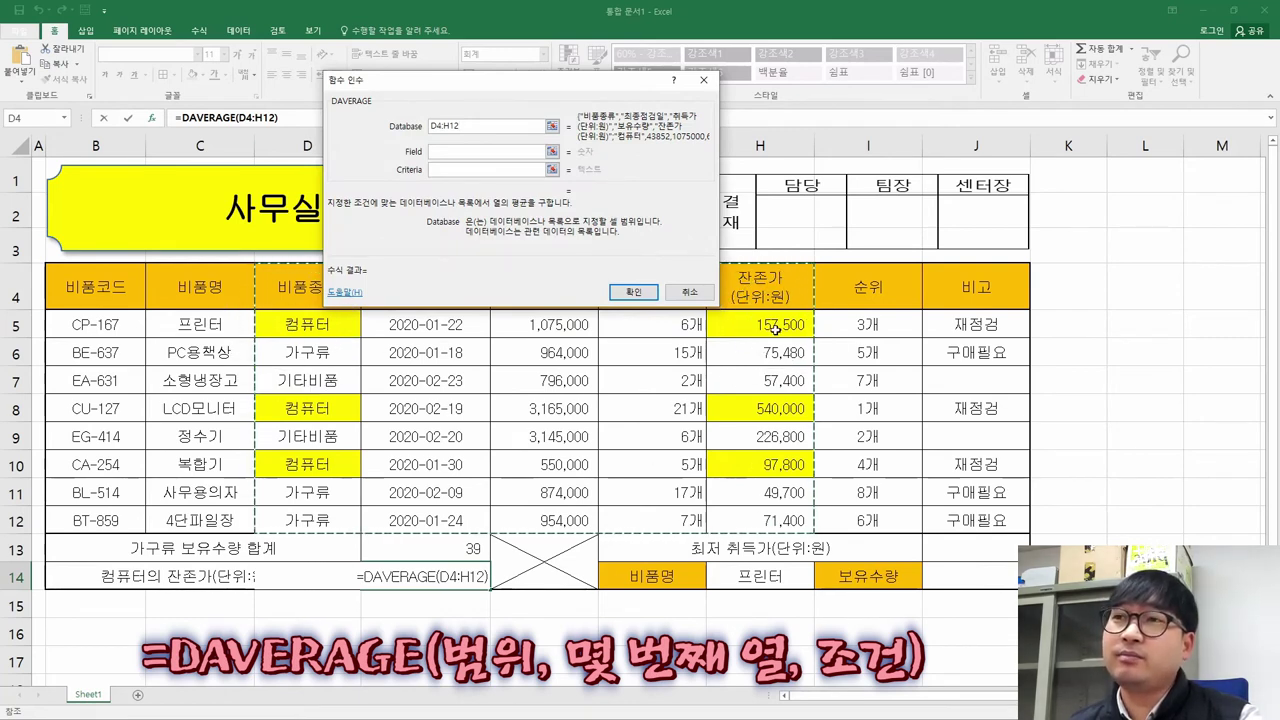
left_click_drag(310, 292, 745, 527)
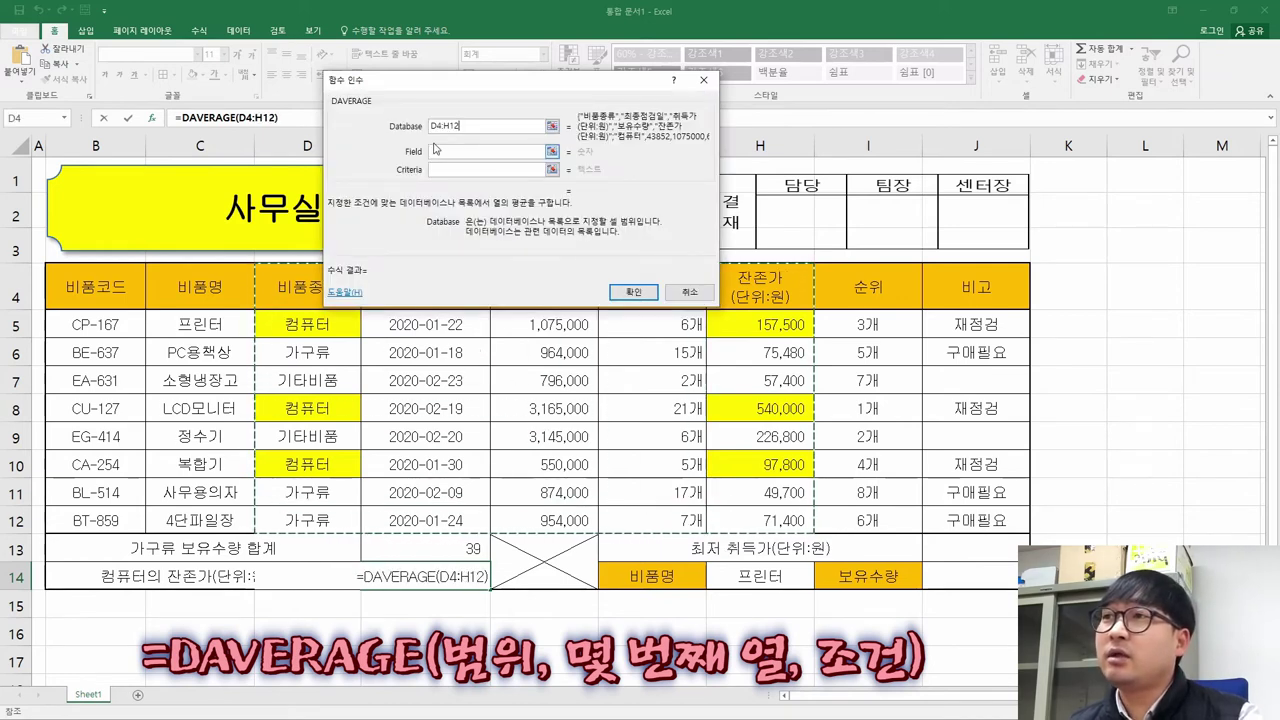
Set the DAVERAGE field to 5 and the criteria to D4:D5, and apply the function.
left_click(436, 151)
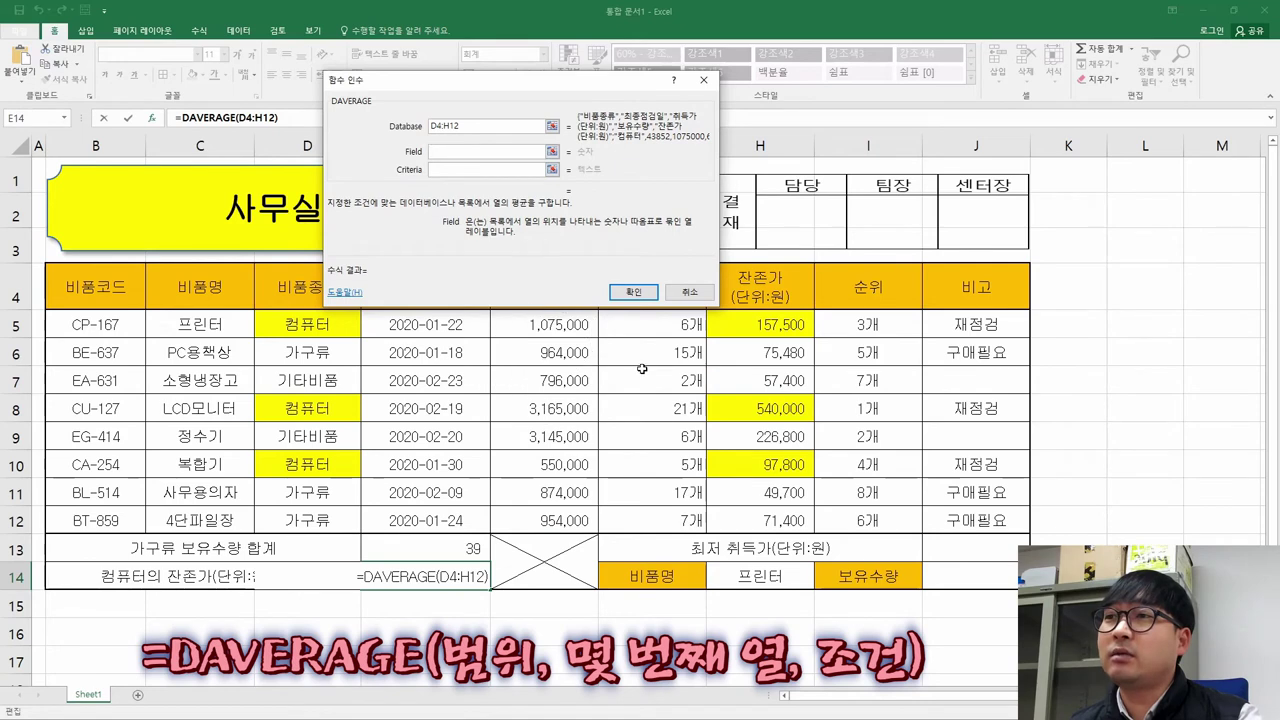
type("5")
key("Tab")
left_click_drag(299, 287, 306, 324)
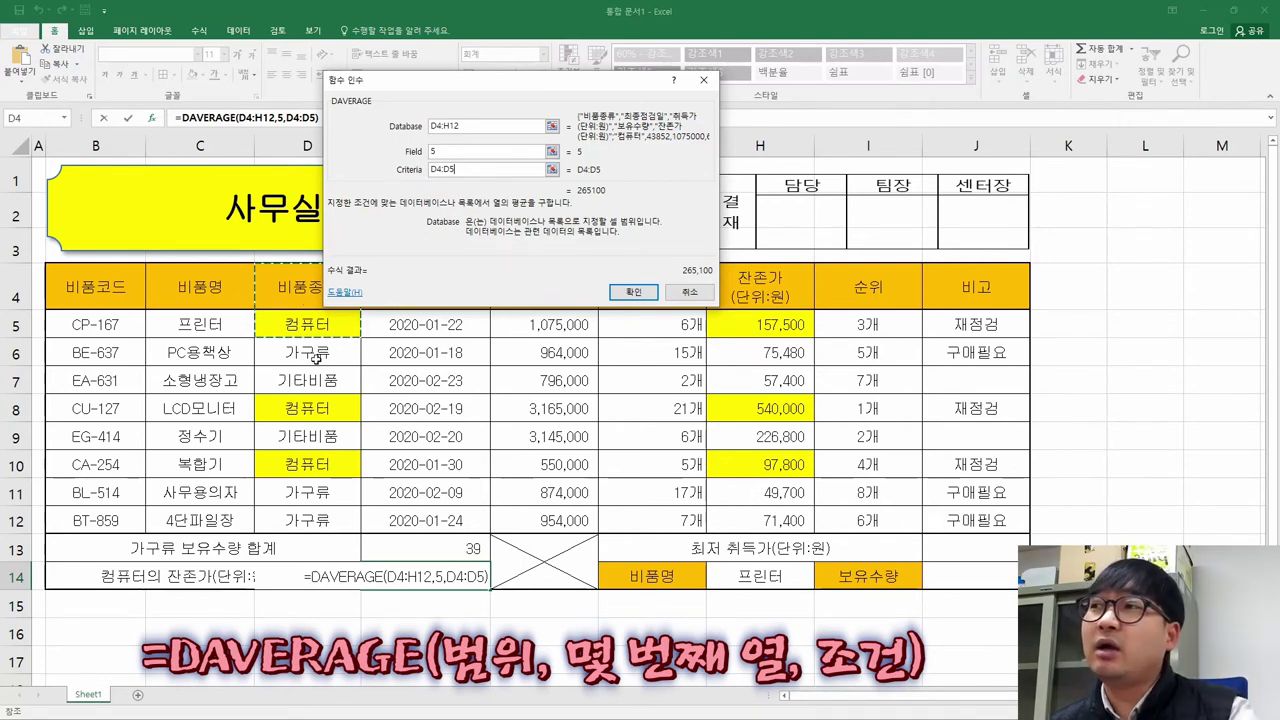
left_click_drag(146, 296, 1013, 520)
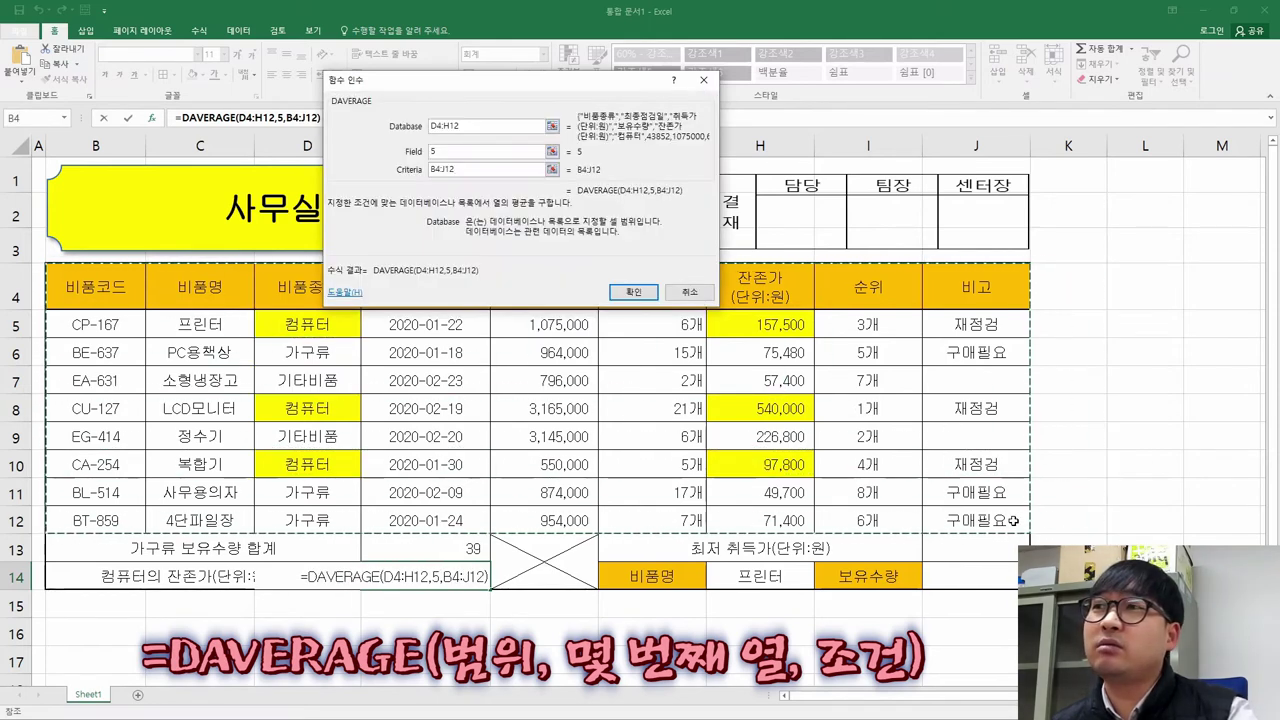
left_click_drag(287, 284, 302, 324)
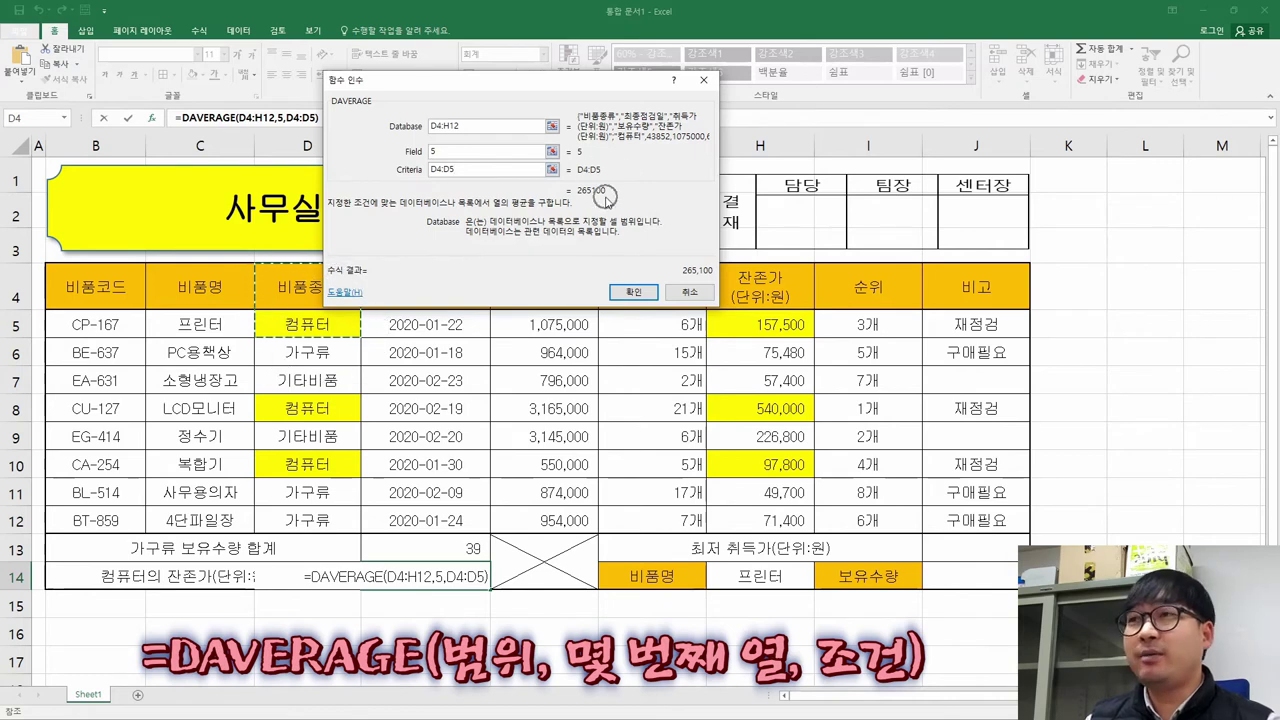
left_click(632, 292)
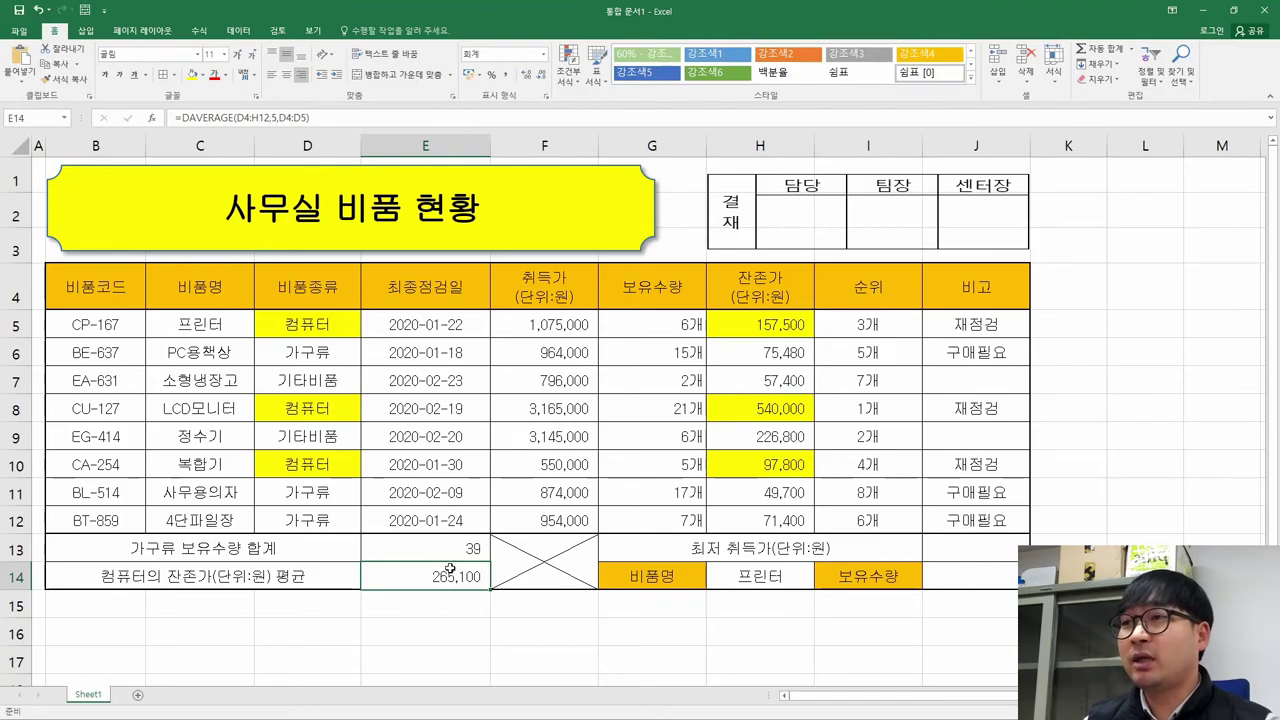
Switch to the exam PDF, examine item (4)'s required functions and rounding example, and return to Excel.
key("alt+Tab")
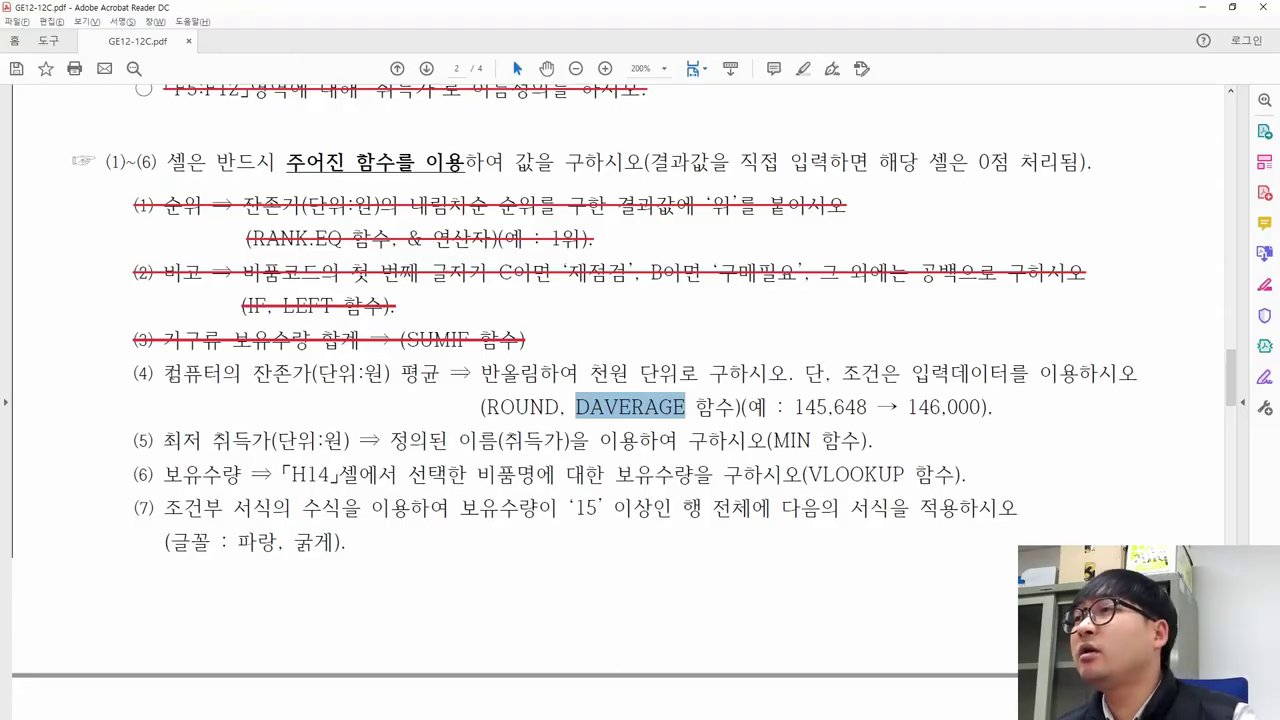
left_click(177, 372)
left_click_drag(135, 374, 988, 408)
left_click(645, 400)
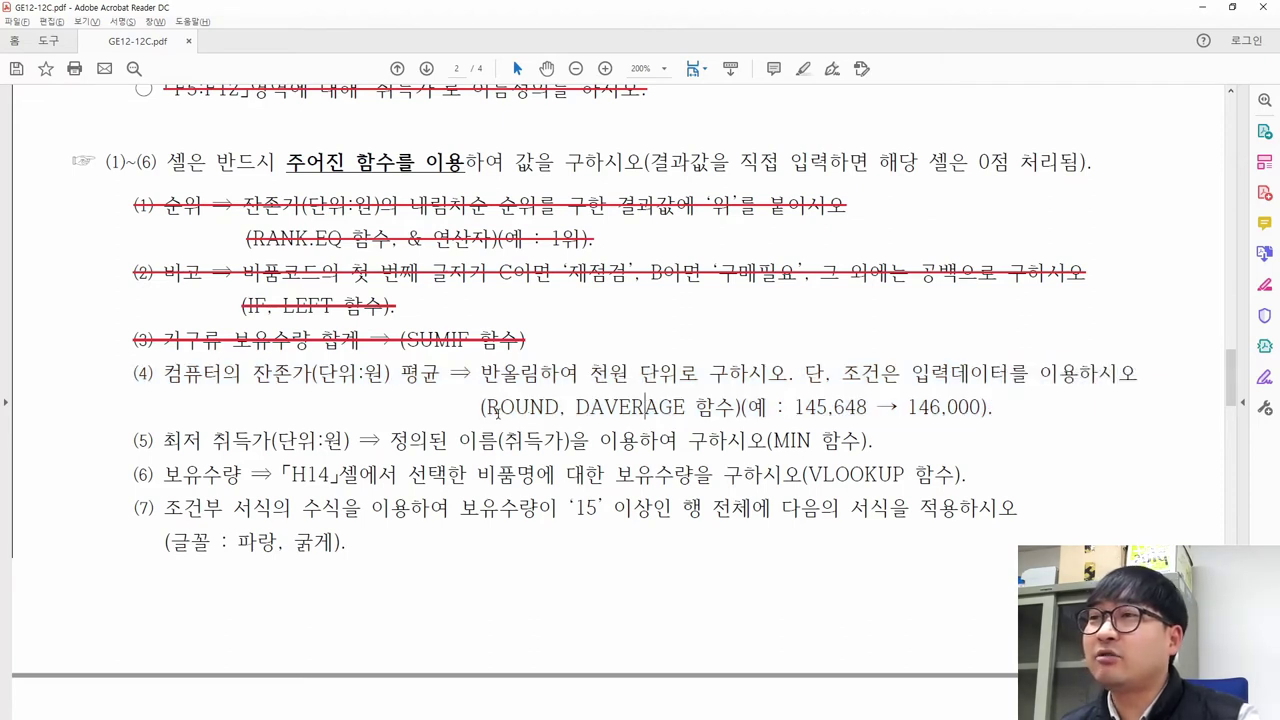
double_click(497, 411)
double_click(630, 407)
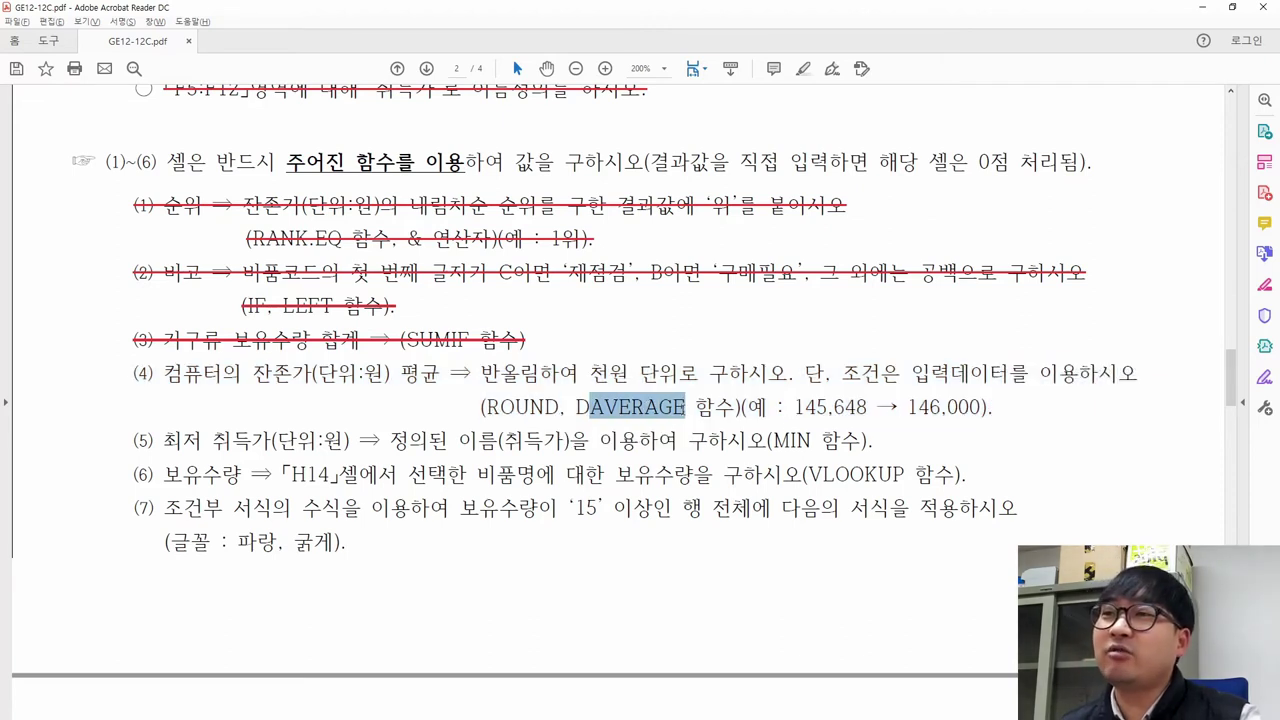
left_click_drag(795, 407, 982, 408)
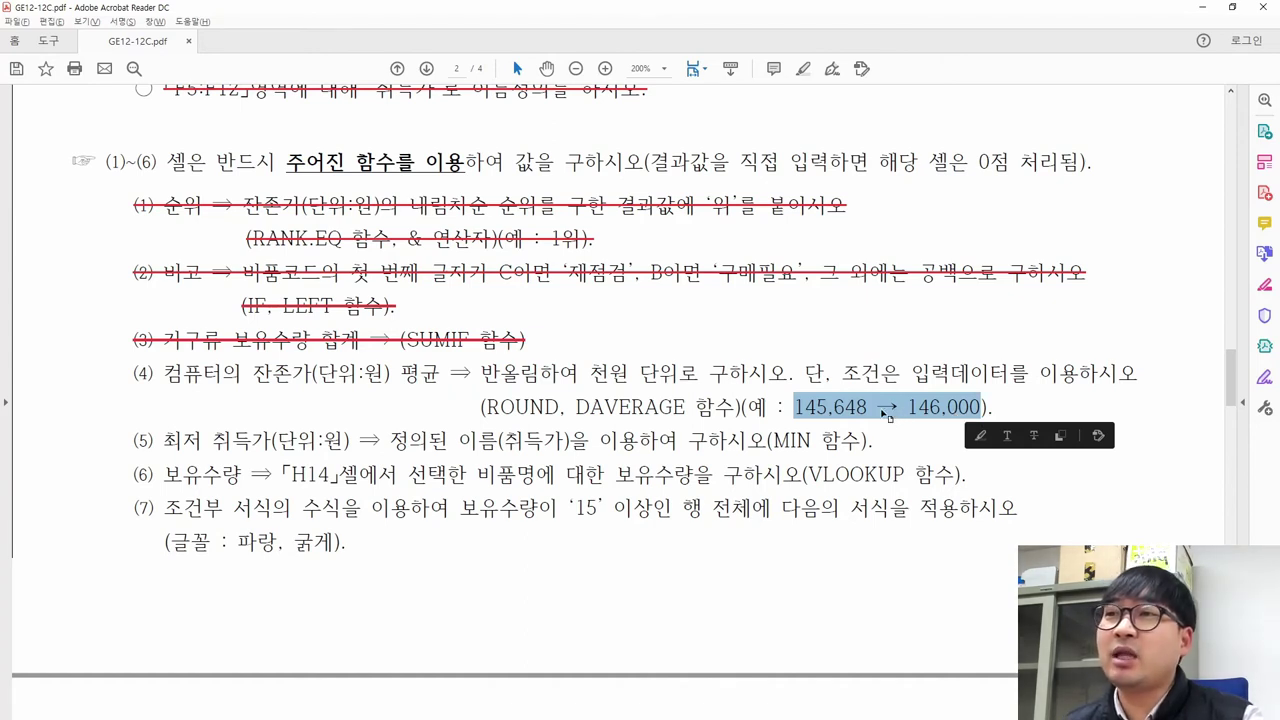
left_click_drag(484, 406, 558, 406)
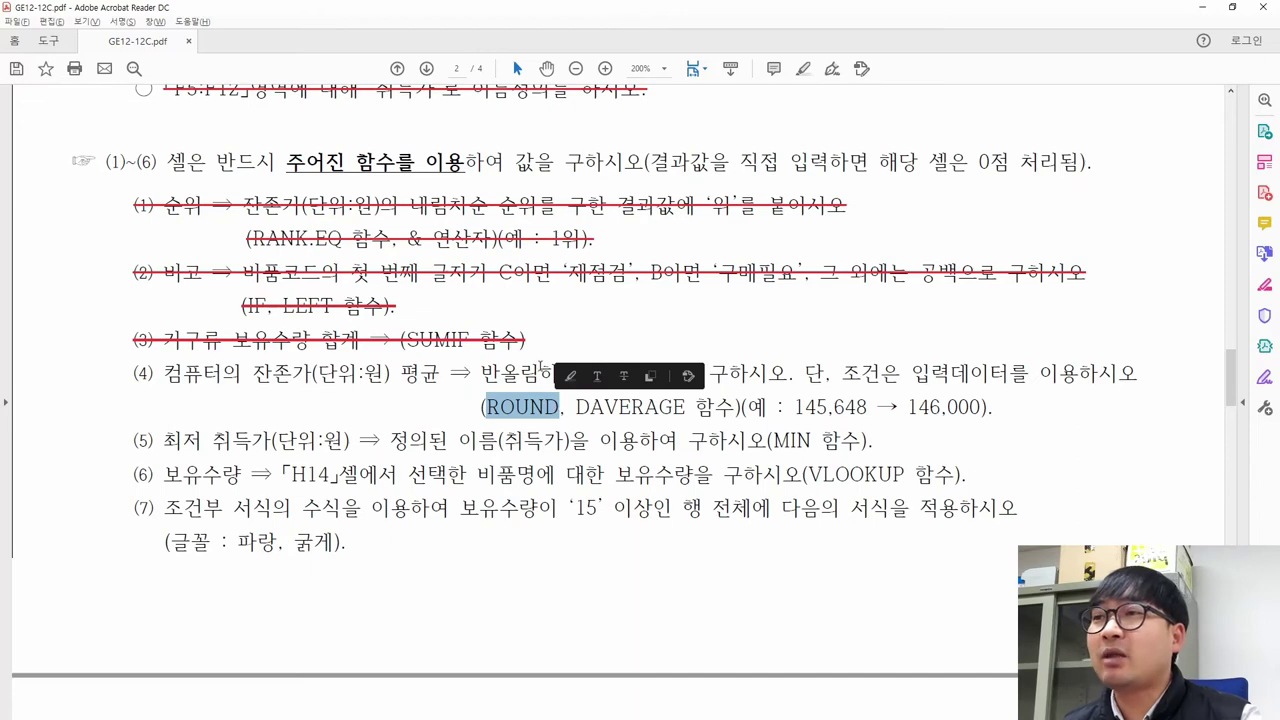
key("alt+Tab")
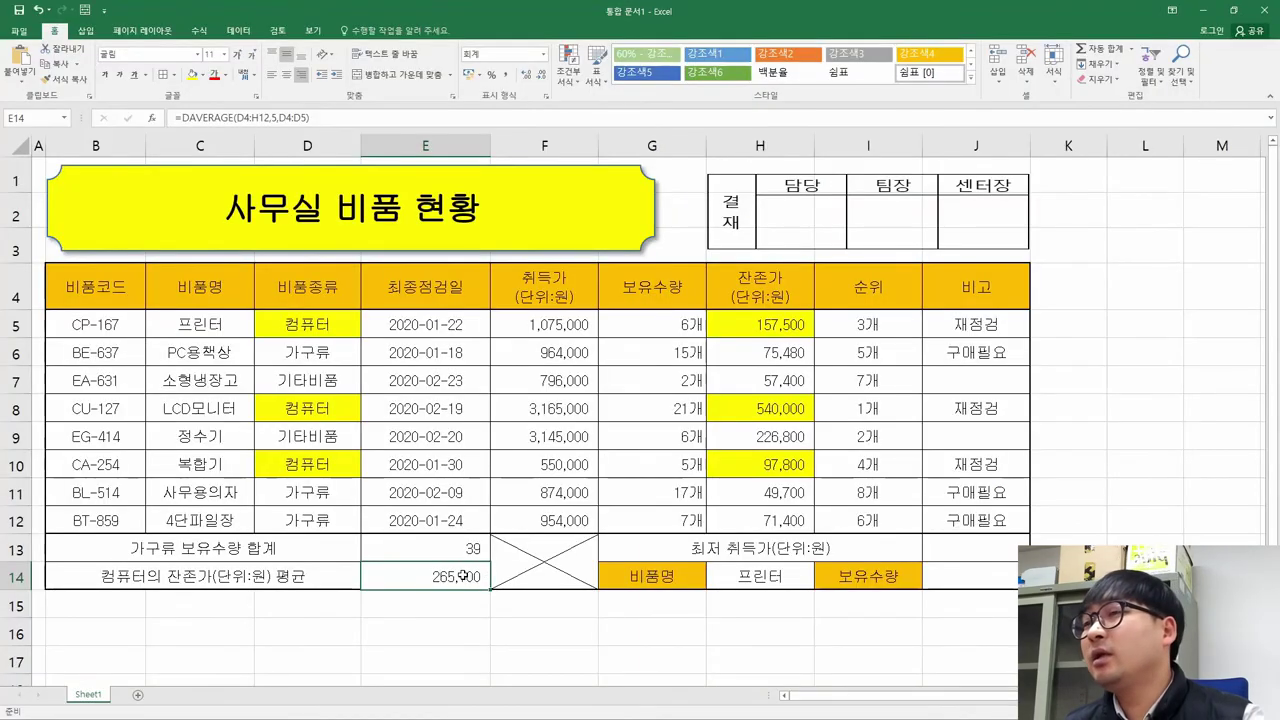
Examine how the formulas in E14, I5 and J5 are built, and reselect E14.
double_click(428, 576)
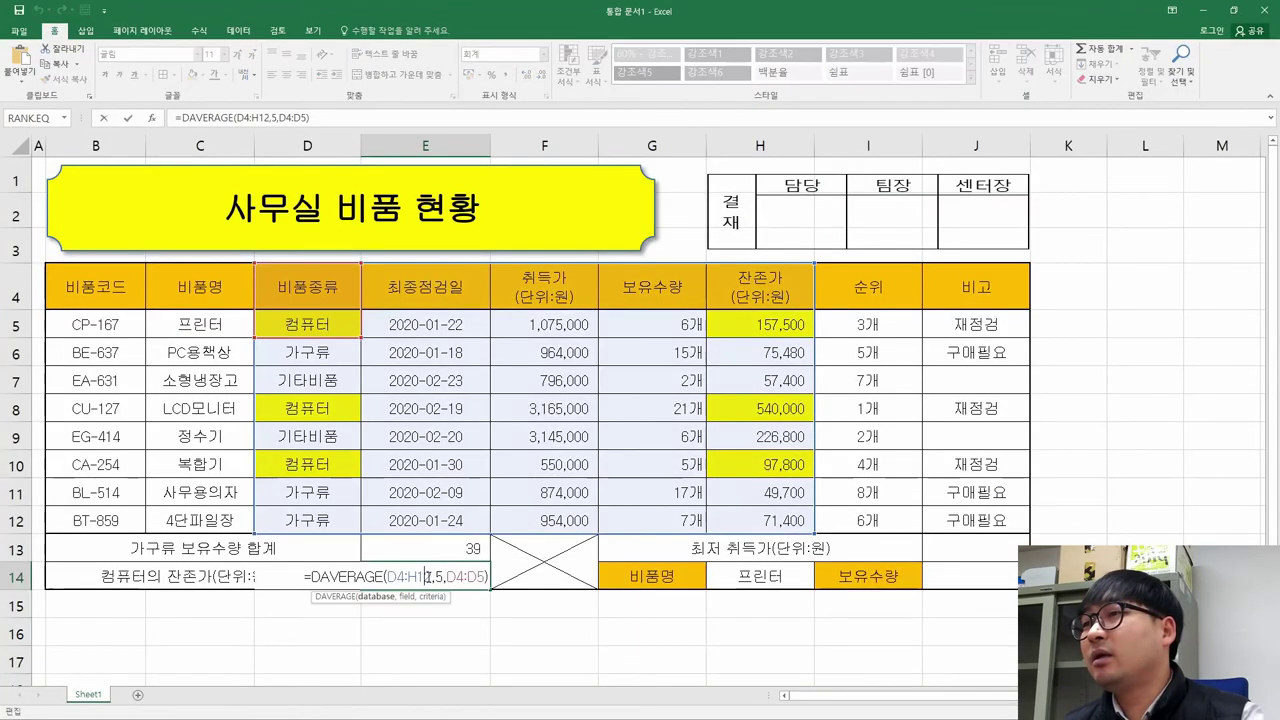
left_click(308, 576)
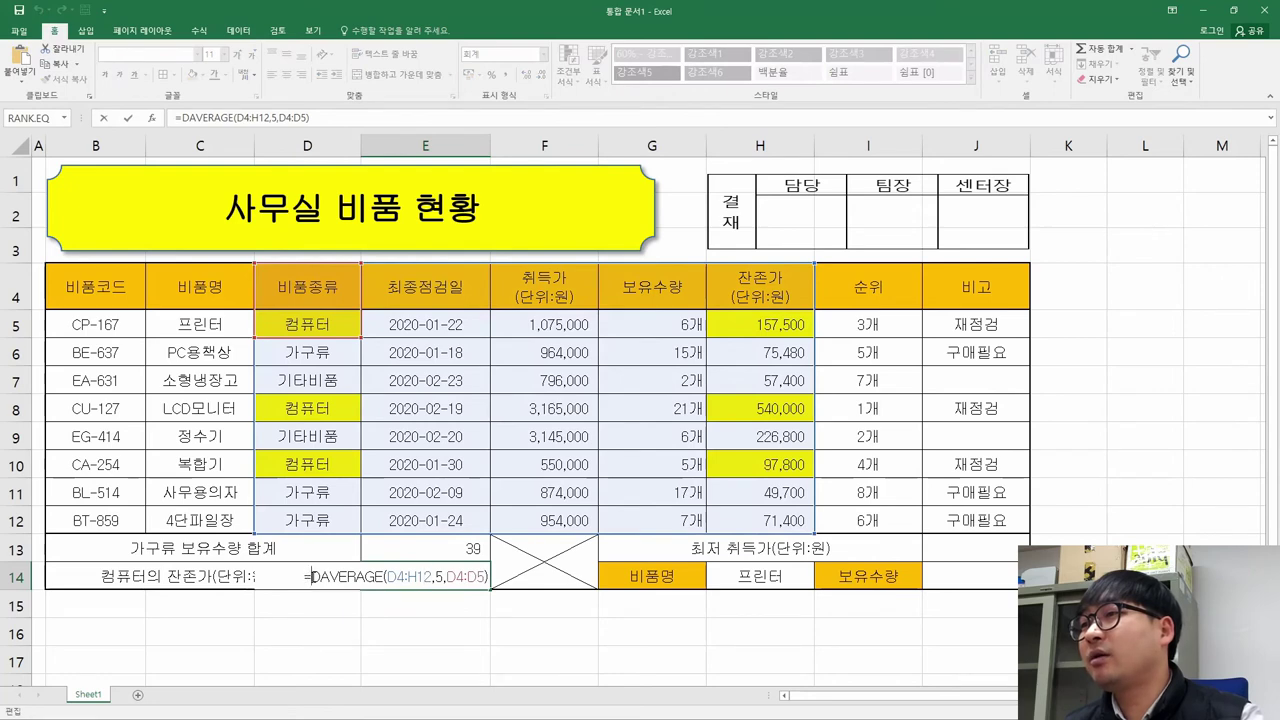
key("Return")
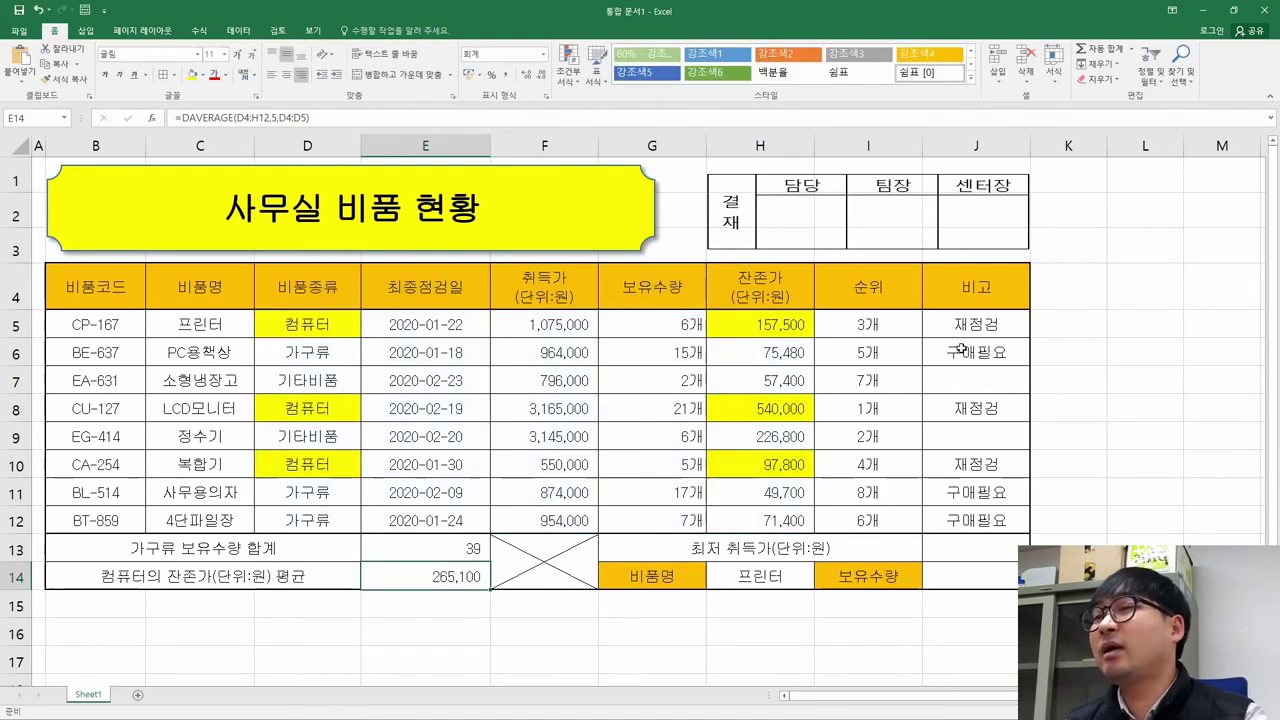
left_click(866, 324)
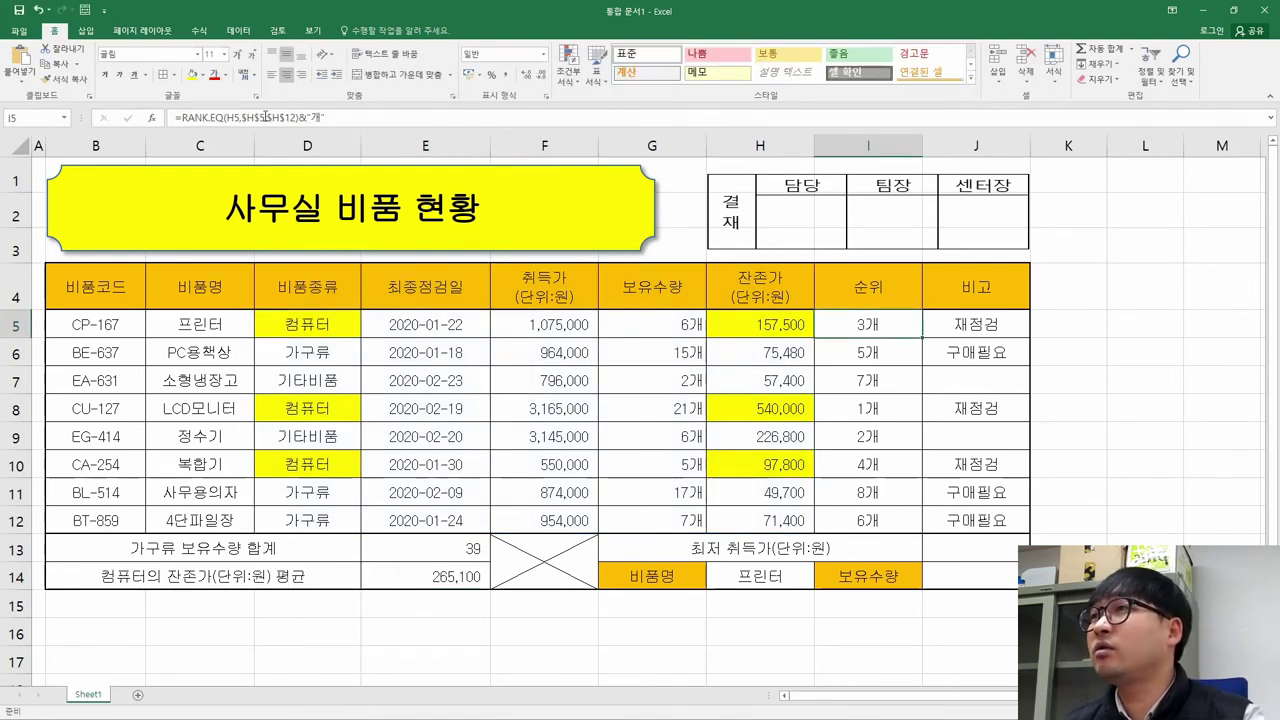
left_click(975, 332)
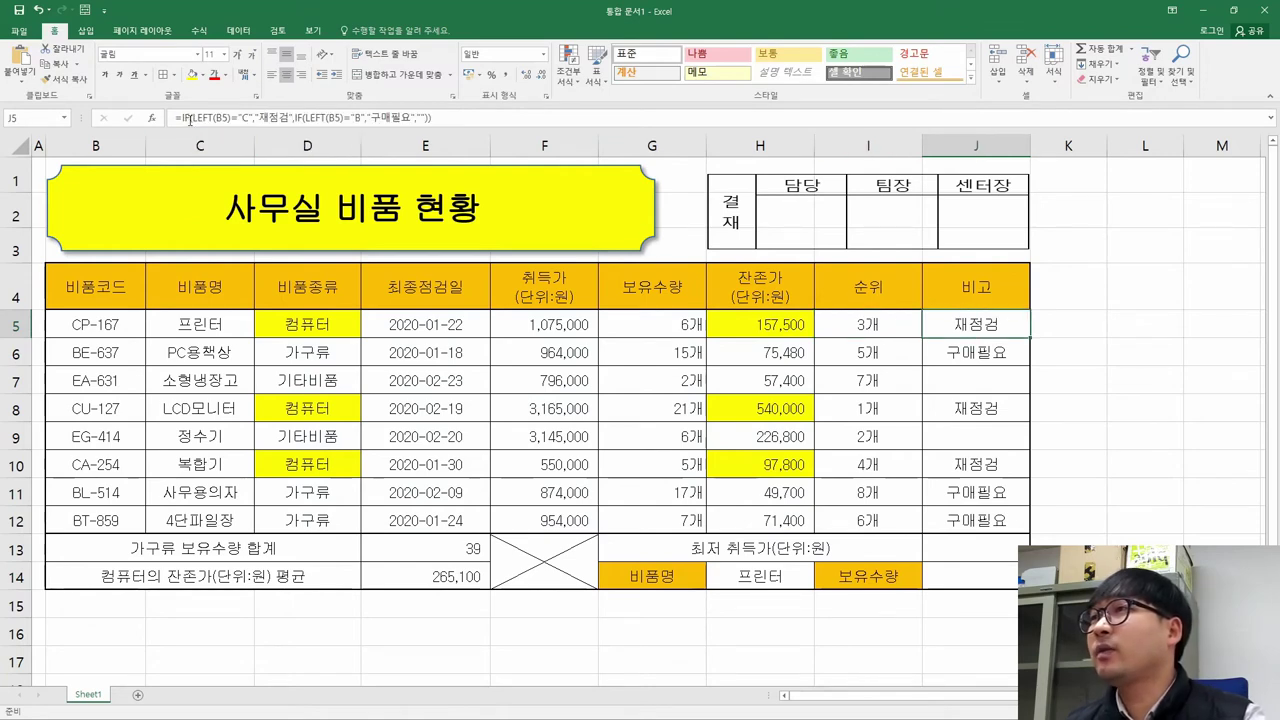
left_click(366, 598)
left_click(411, 574)
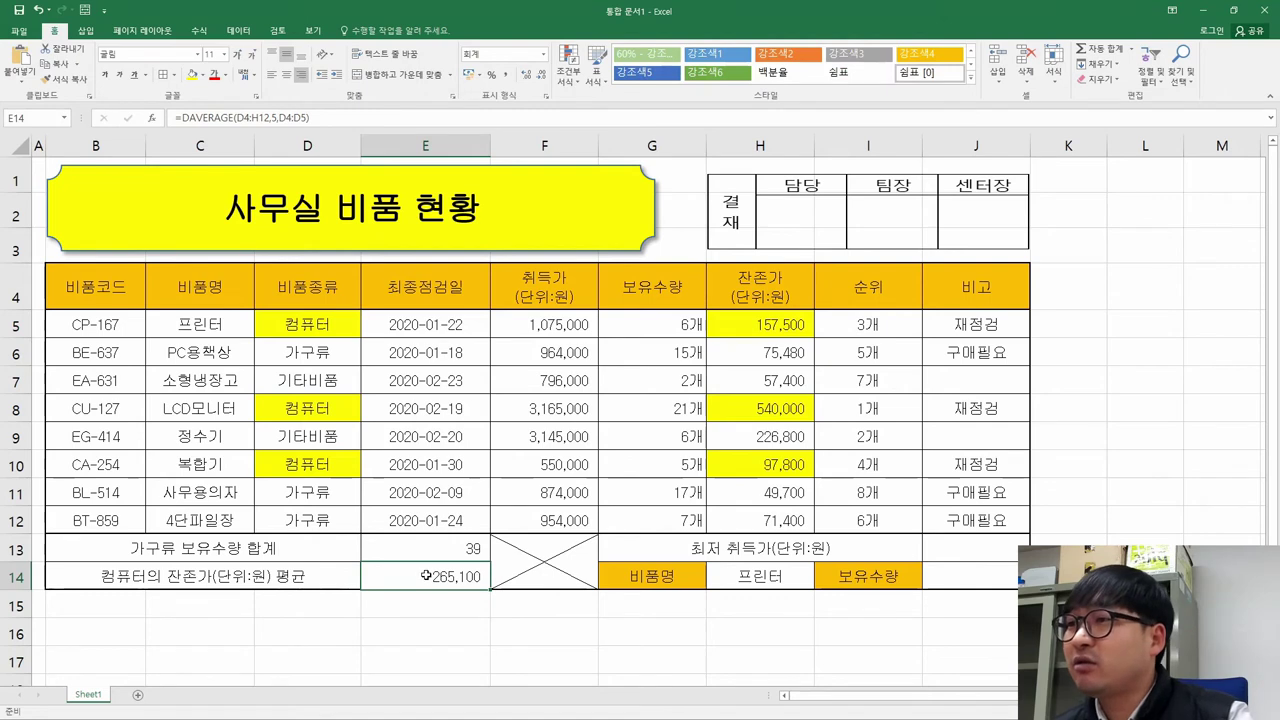
double_click(449, 576)
left_click(312, 577)
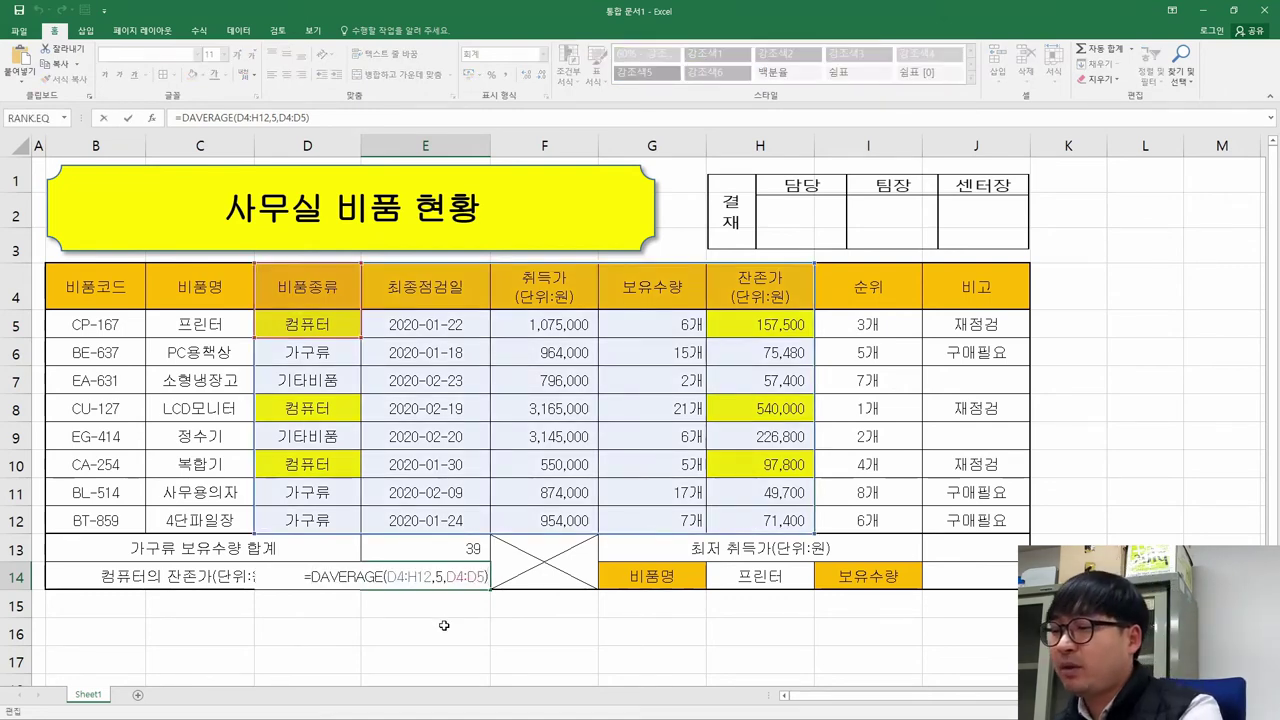
type("rou")
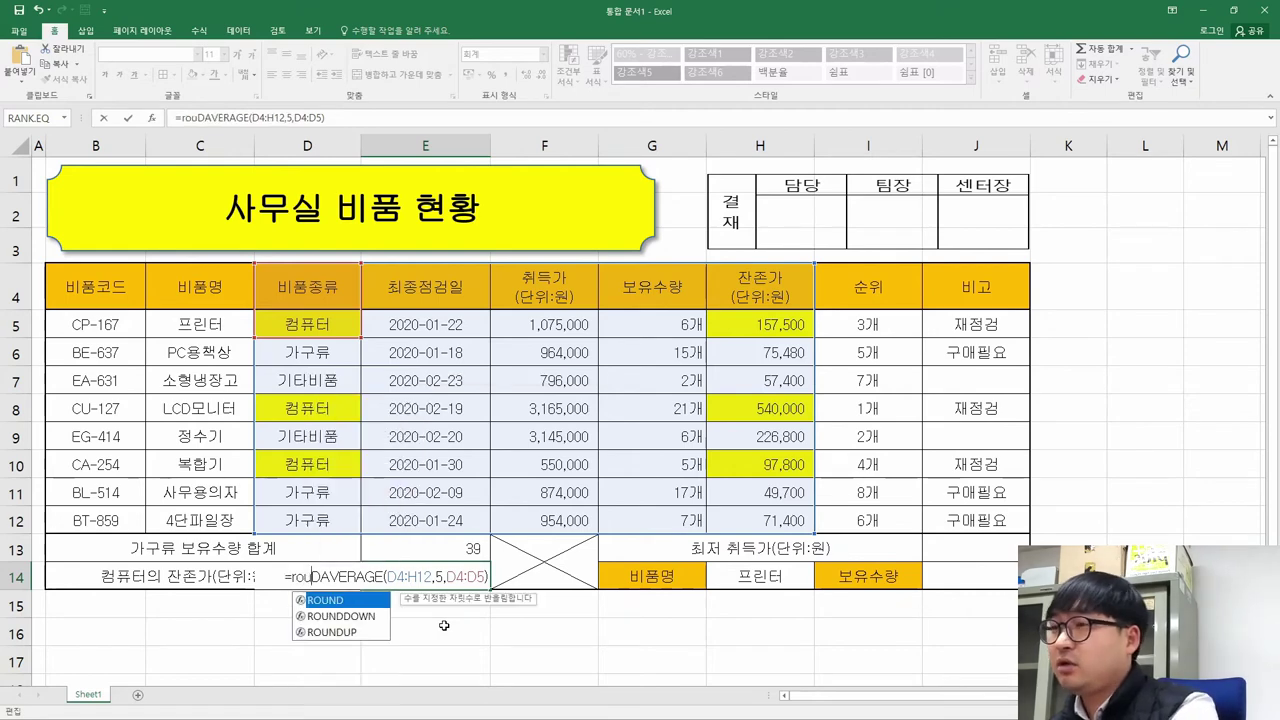
double_click(355, 601)
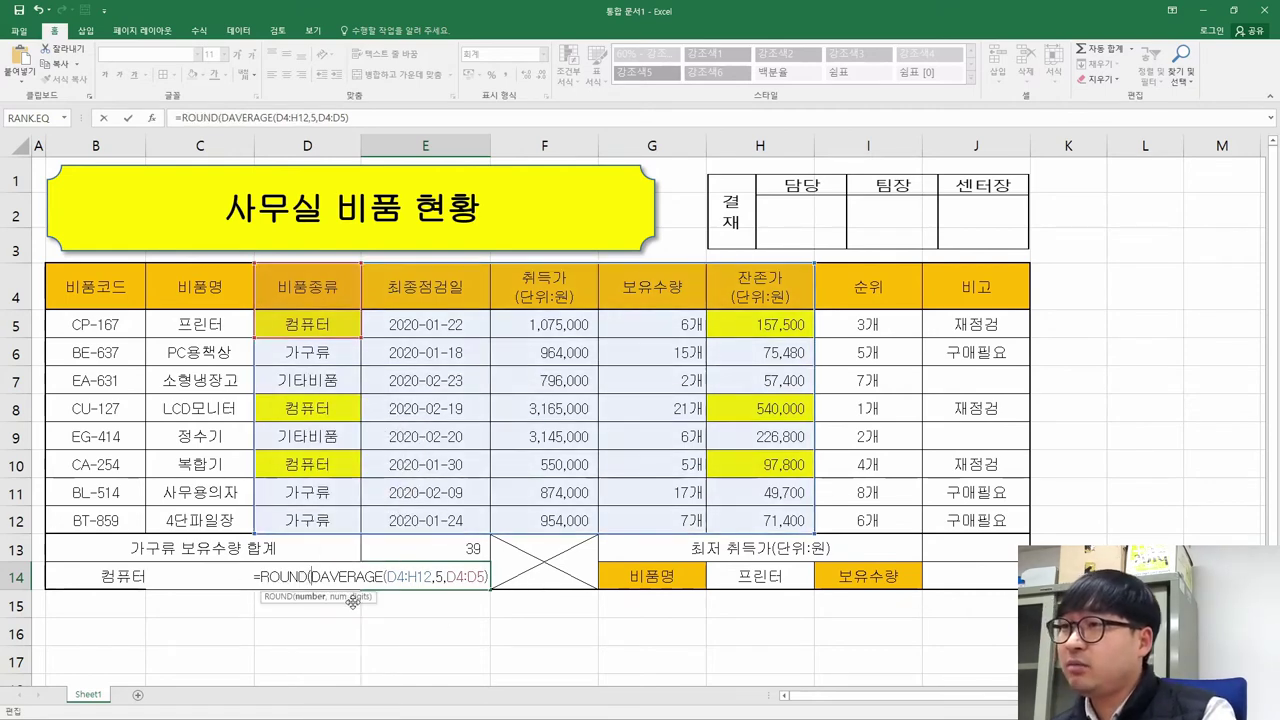
left_click(281, 577)
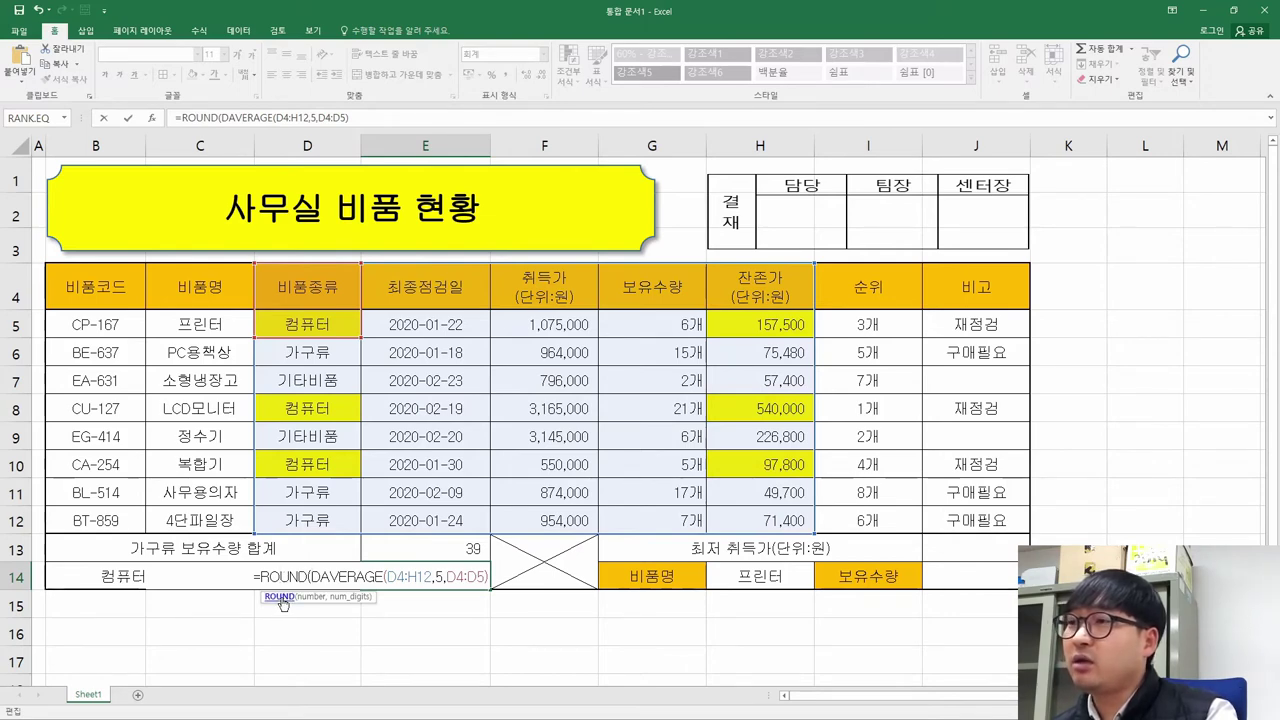
left_click(280, 597)
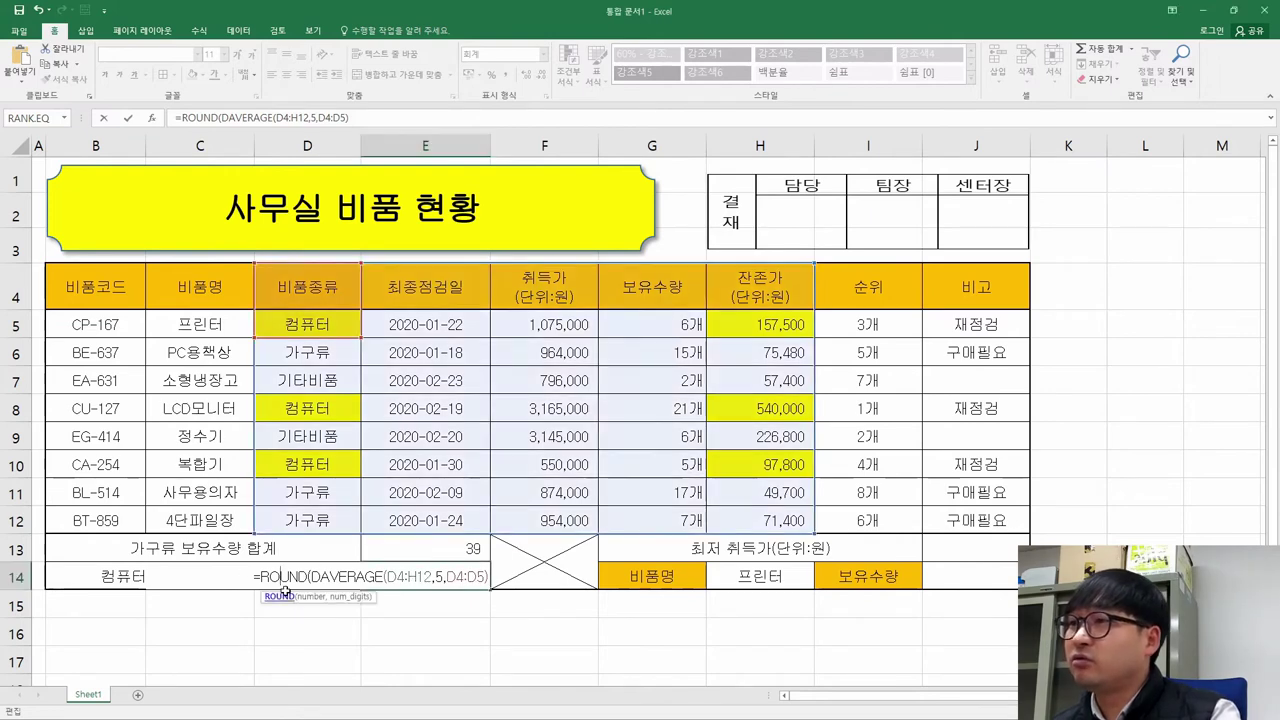
left_click(153, 119)
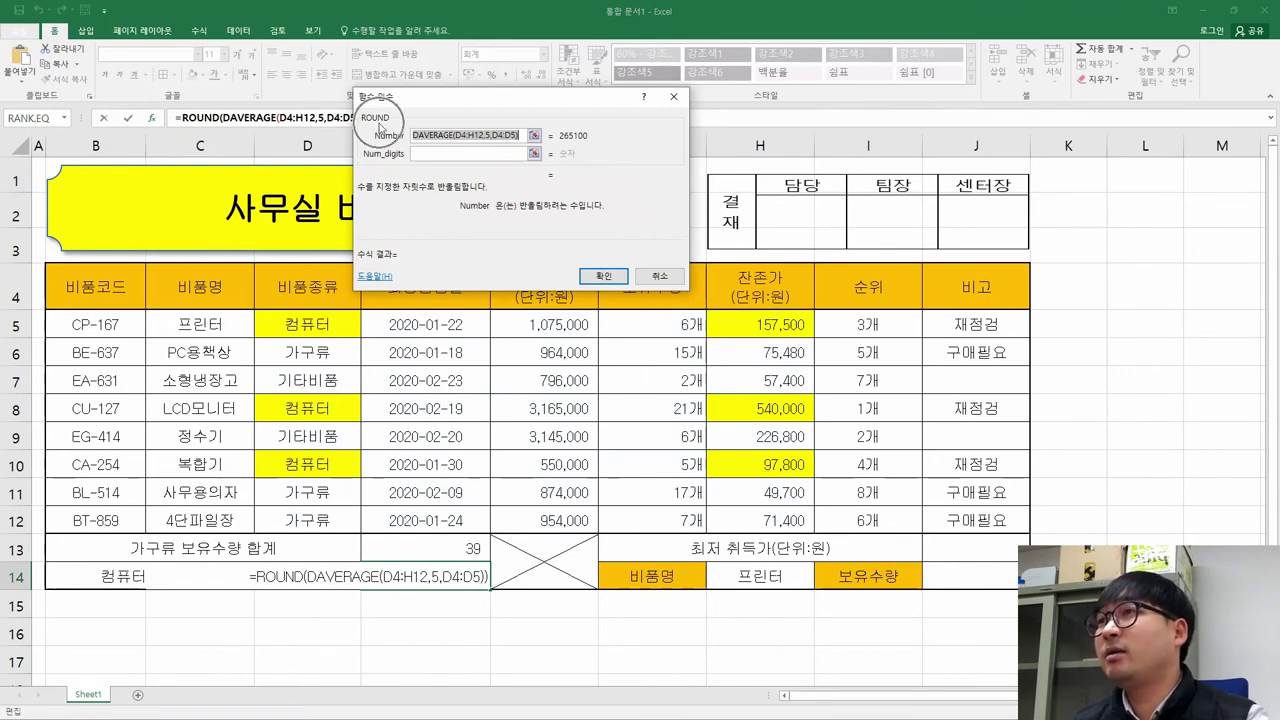
left_click(661, 279)
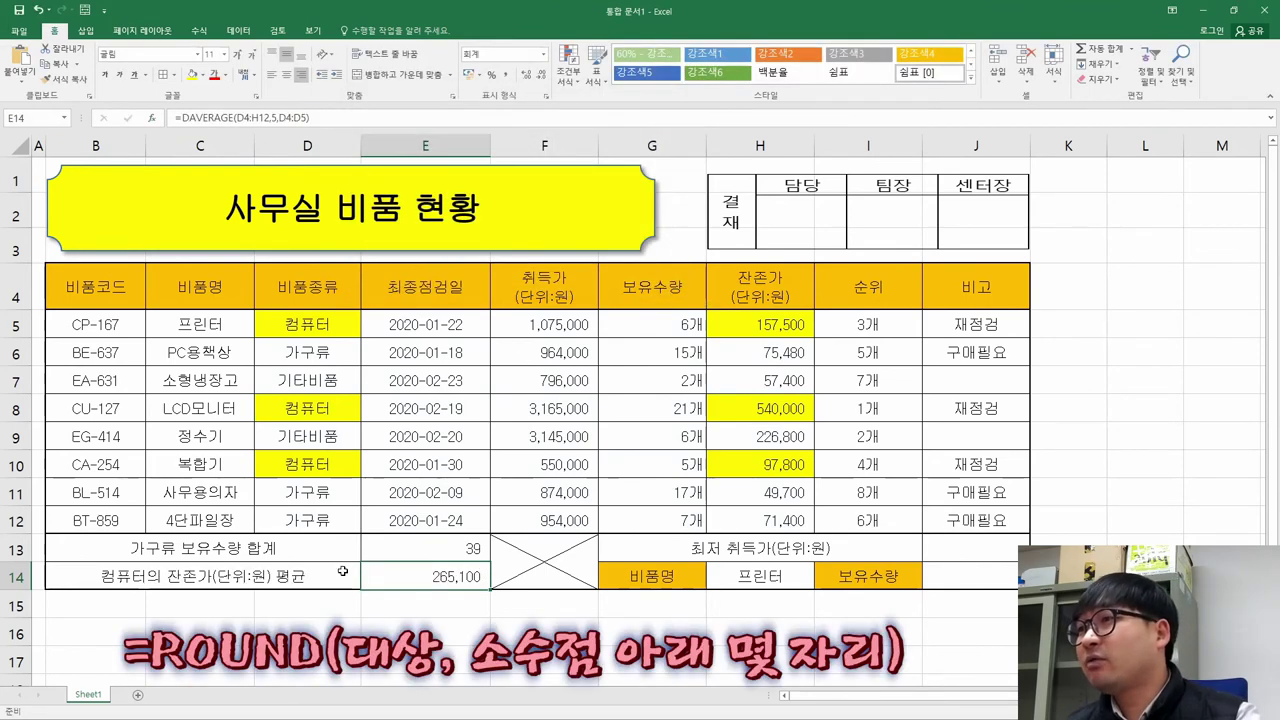
Wrap the DAVERAGE formula in cell E14 in a ROUND function and open ROUND's function arguments.
double_click(416, 573)
key("Left")
key("Left")
key("Left")
key("Left")
key("Left")
key("Left")
key("Left")
key("Left")
key("Left")
key("Left")
key("Left")
key("Left")
key("Left")
key("Left")
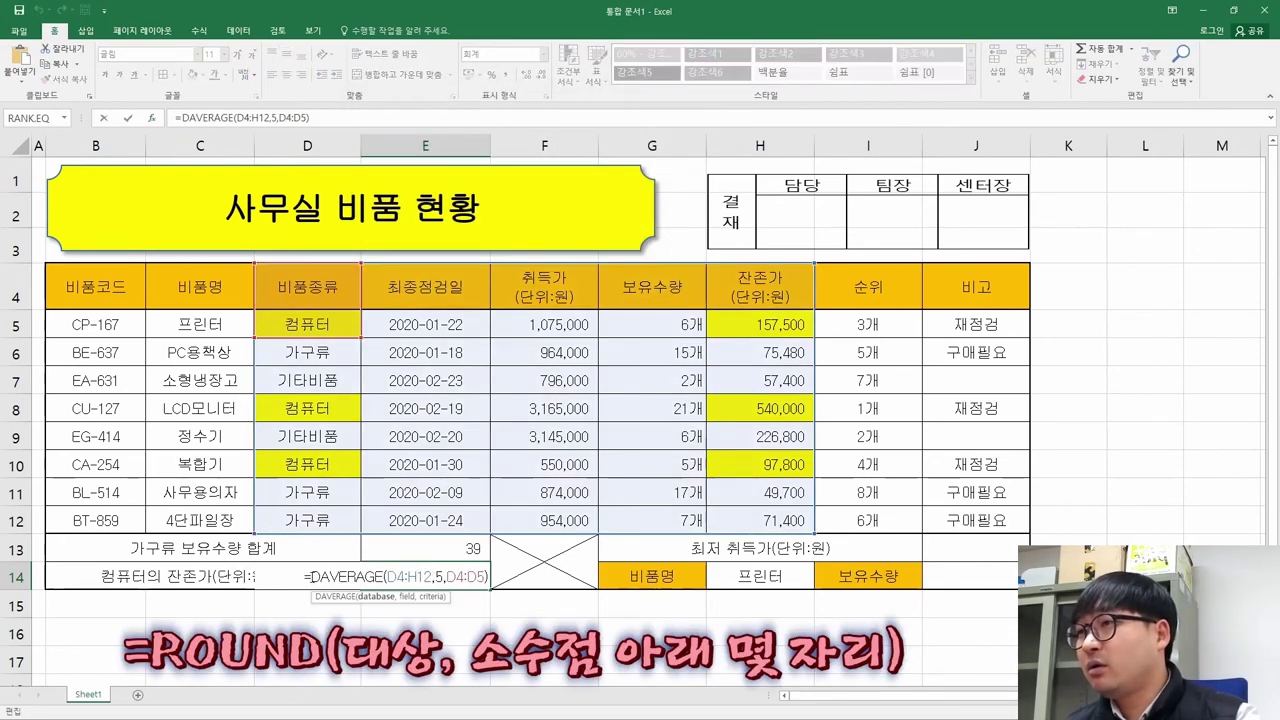
type("roun")
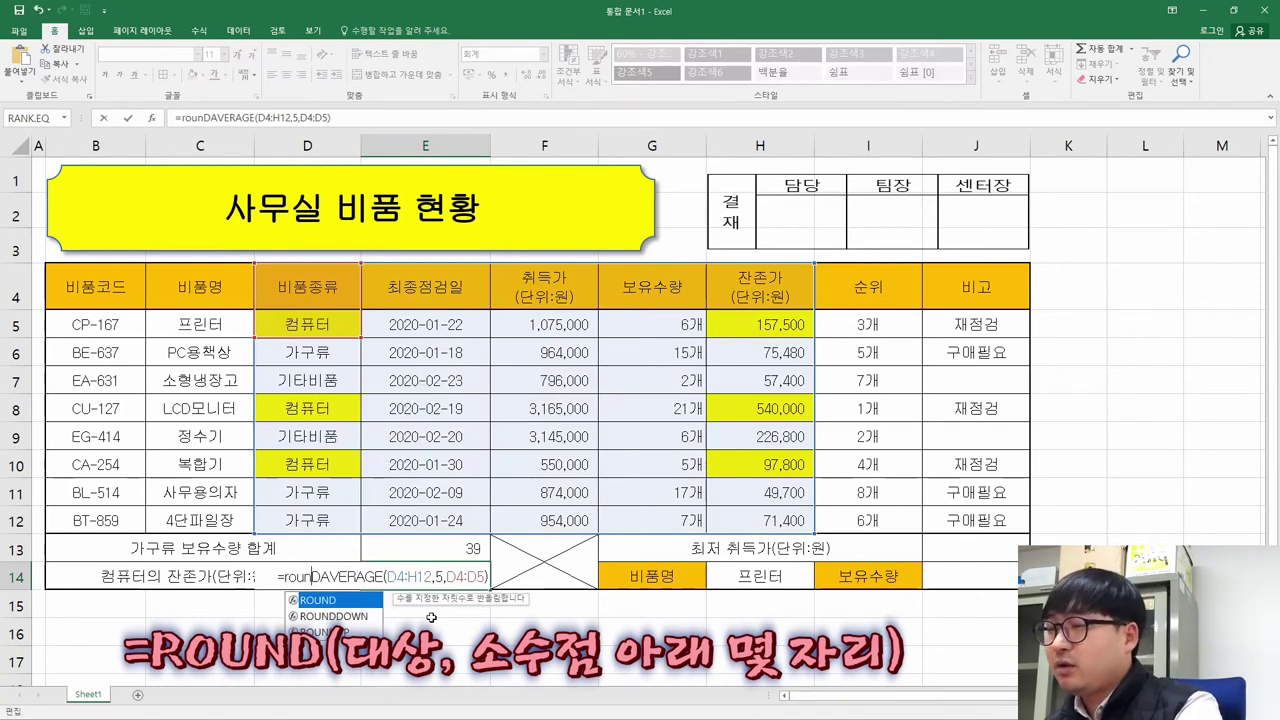
double_click(330, 600)
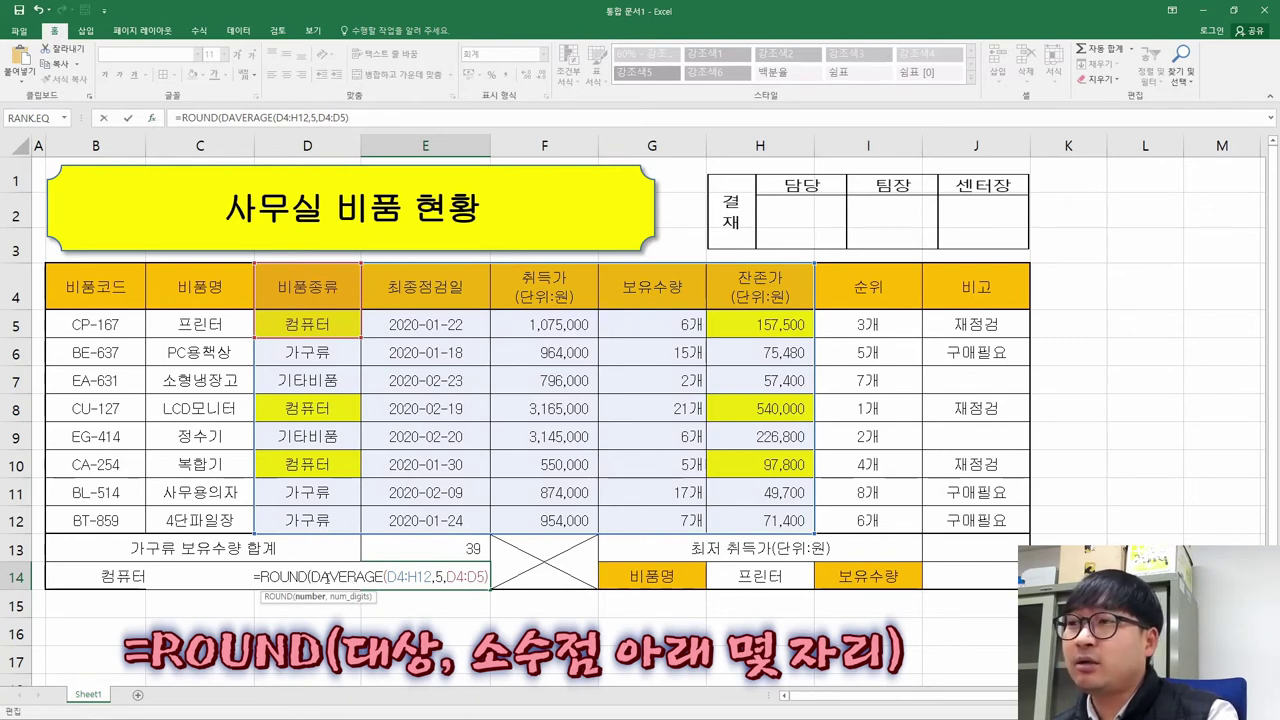
left_click(282, 577)
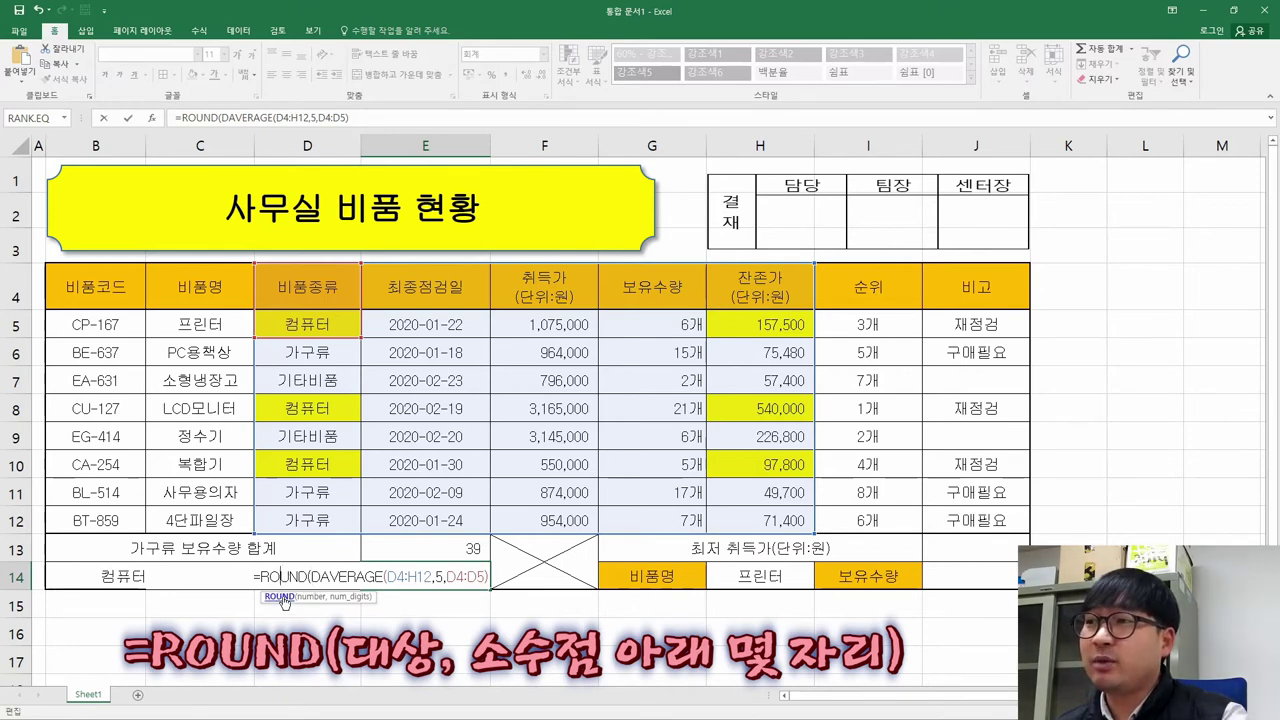
left_click(150, 118)
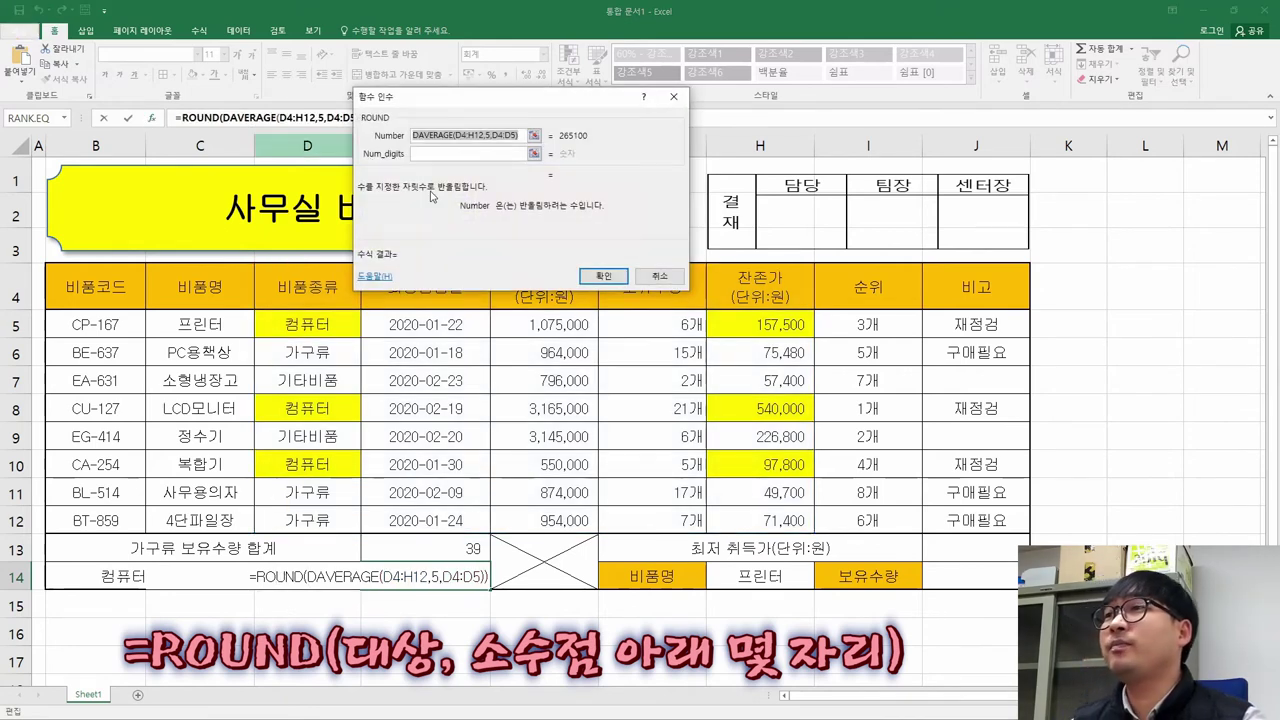
left_click_drag(475, 145, 806, 157)
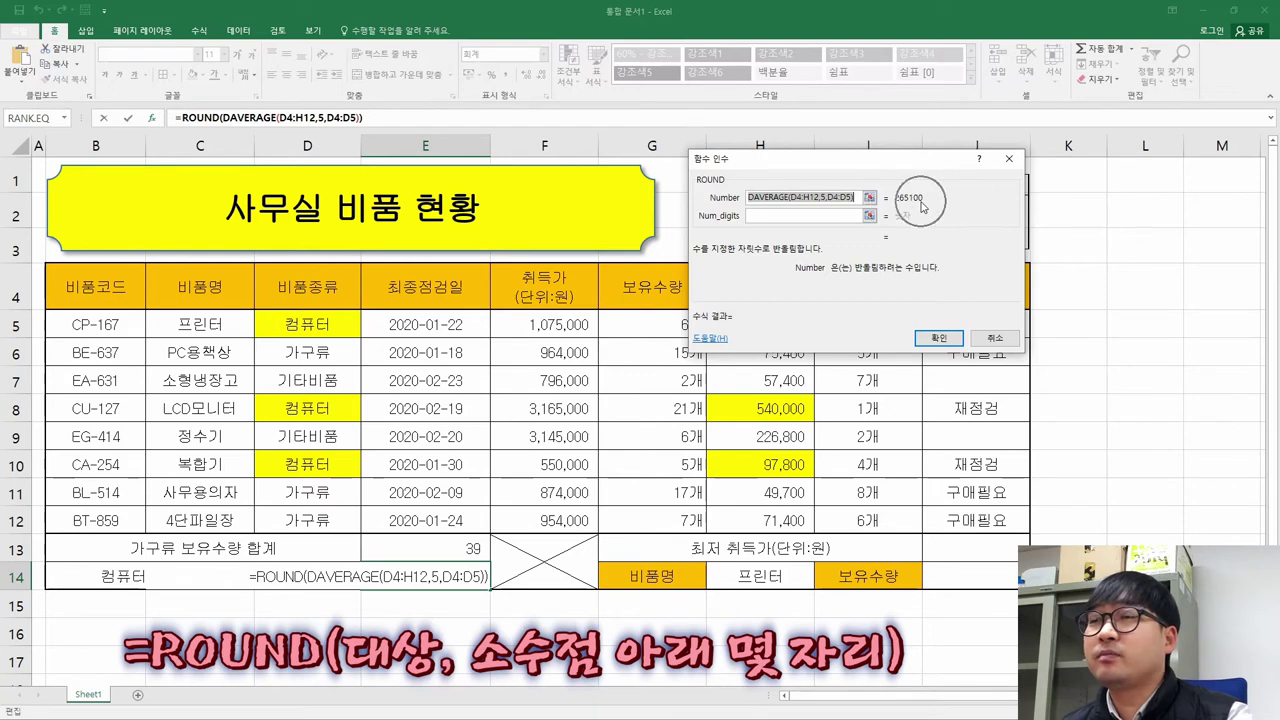
Try the positive Num_digits values 2 and 4 in the ROUND arguments.
left_click(783, 216)
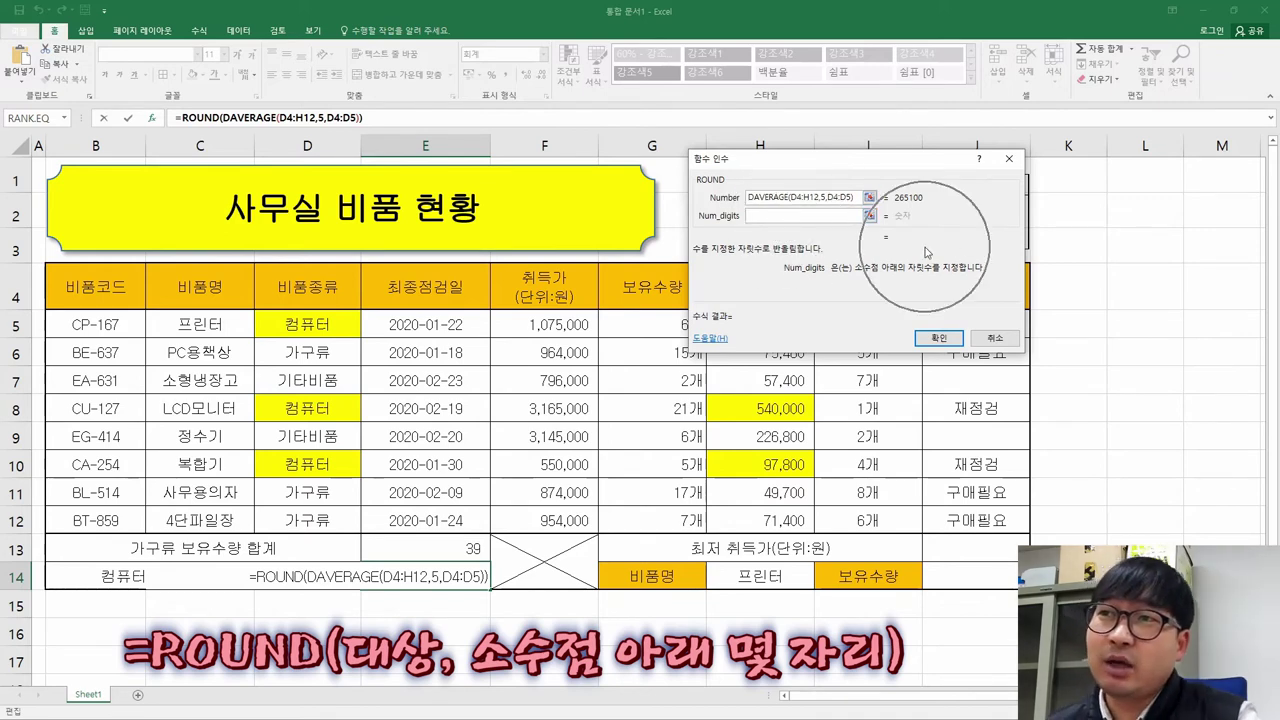
type("1")
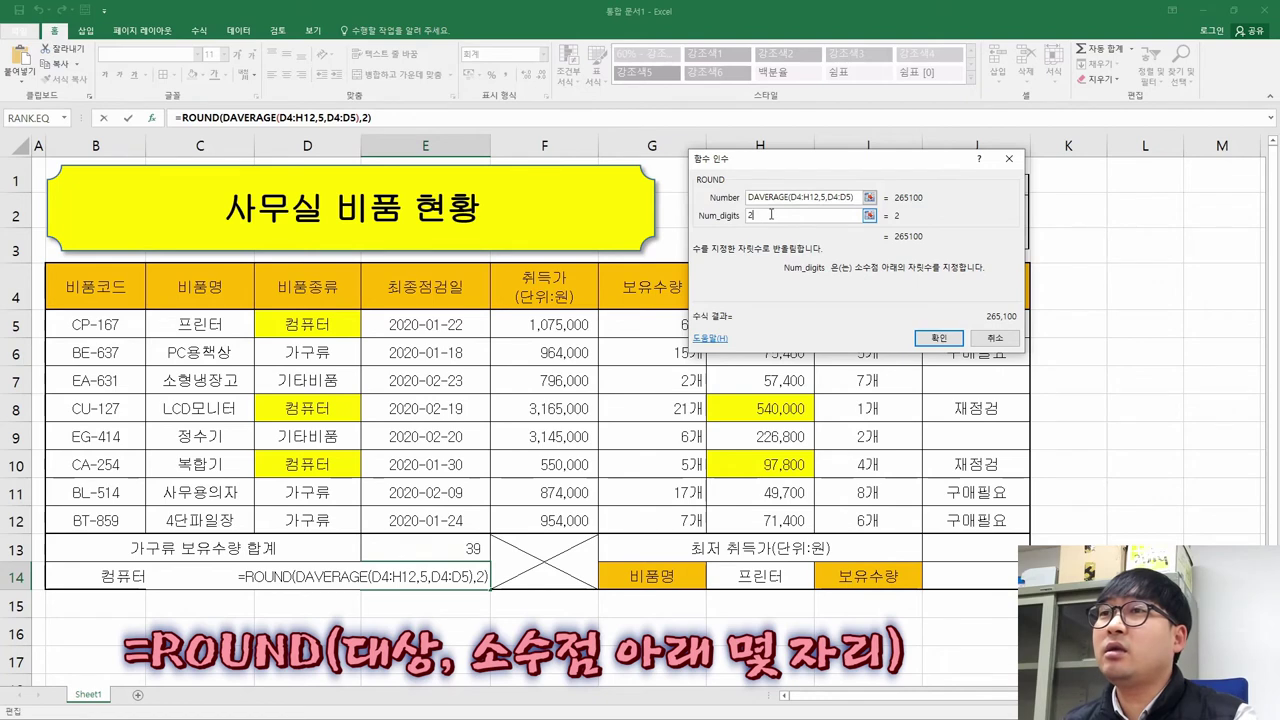
key("BackSpace")
type("4")
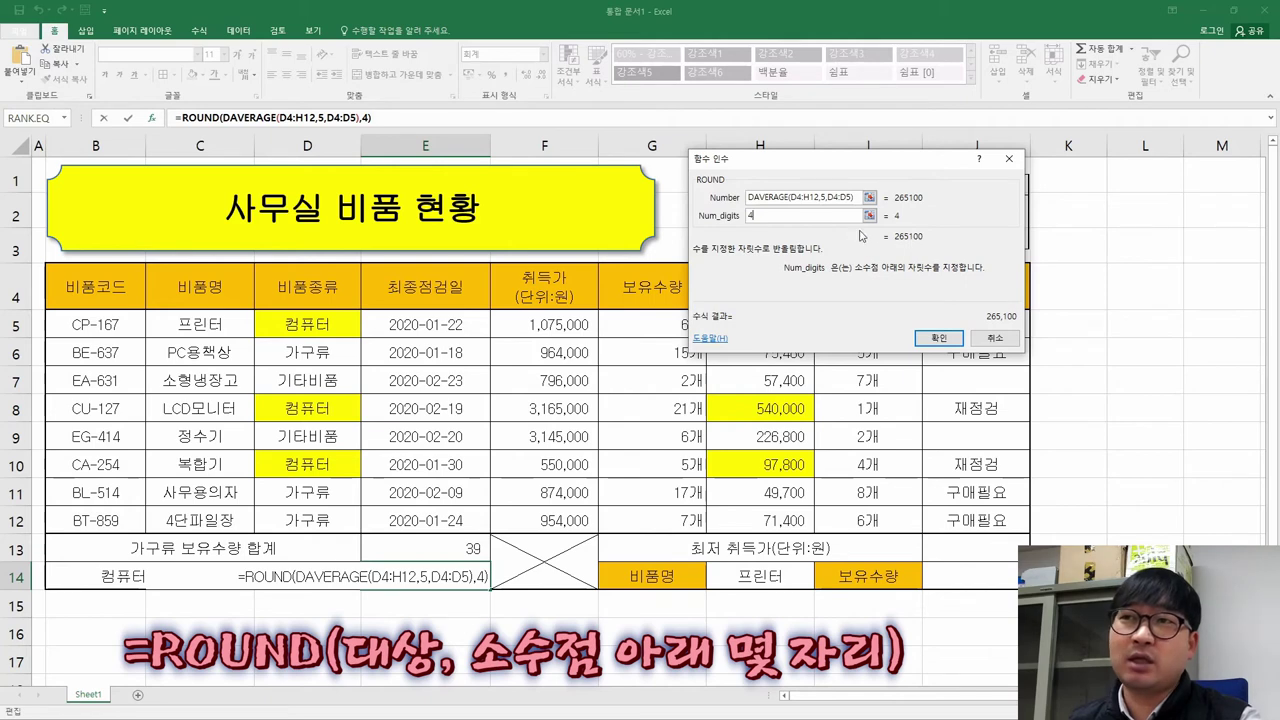
Try the negative Num_digits values -3, -5 and -1 in the ROUND arguments to compare how they round.
left_click_drag(758, 216, 708, 220)
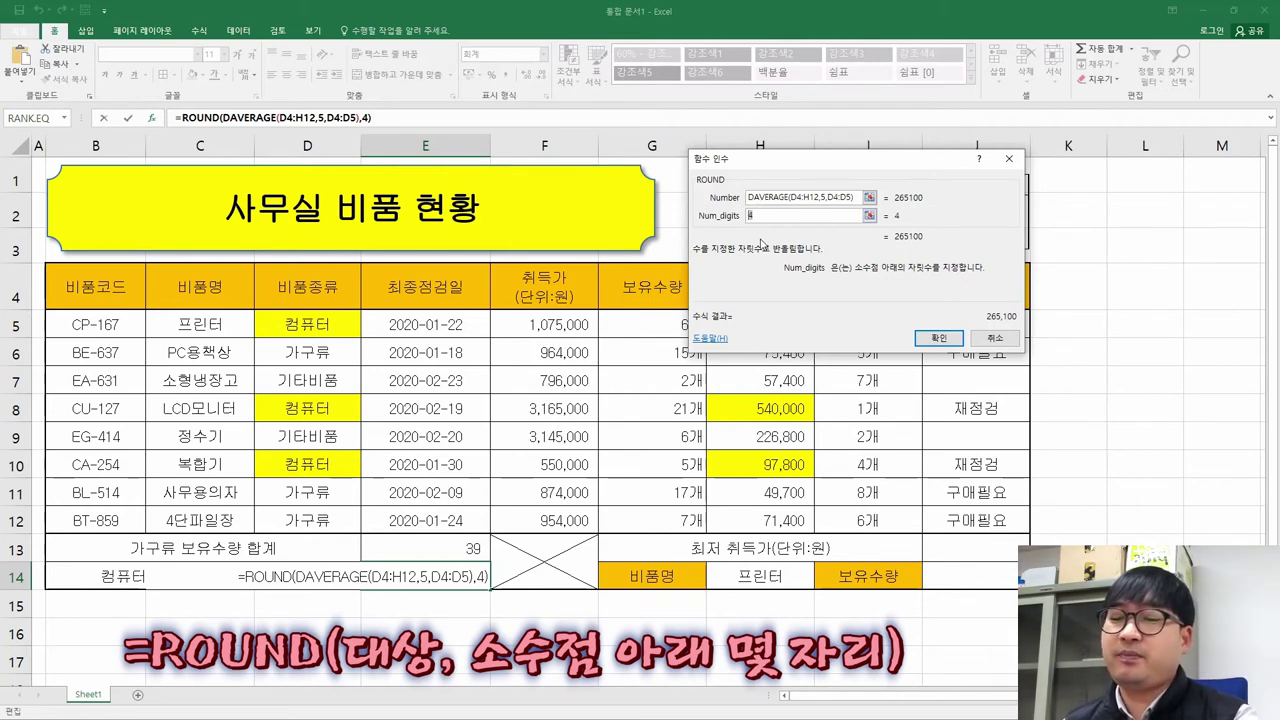
type("-1")
key("BackSpace")
type("3")
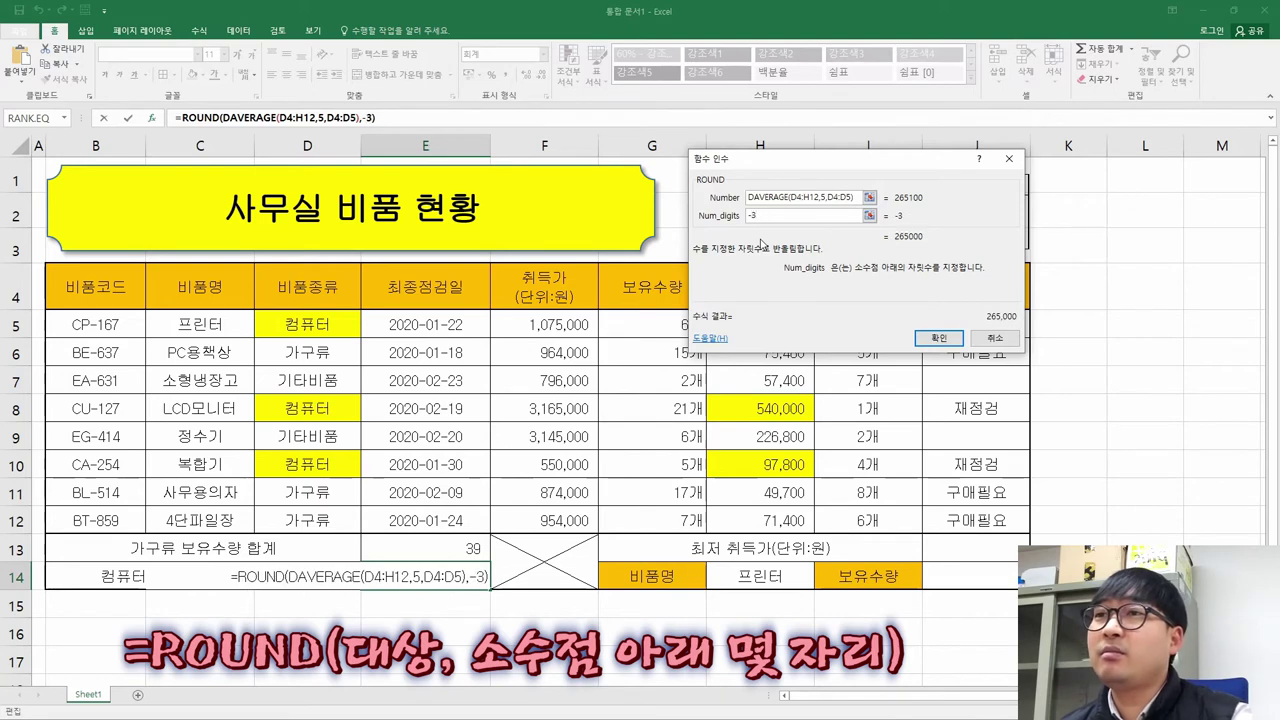
key("BackSpace")
type("5")
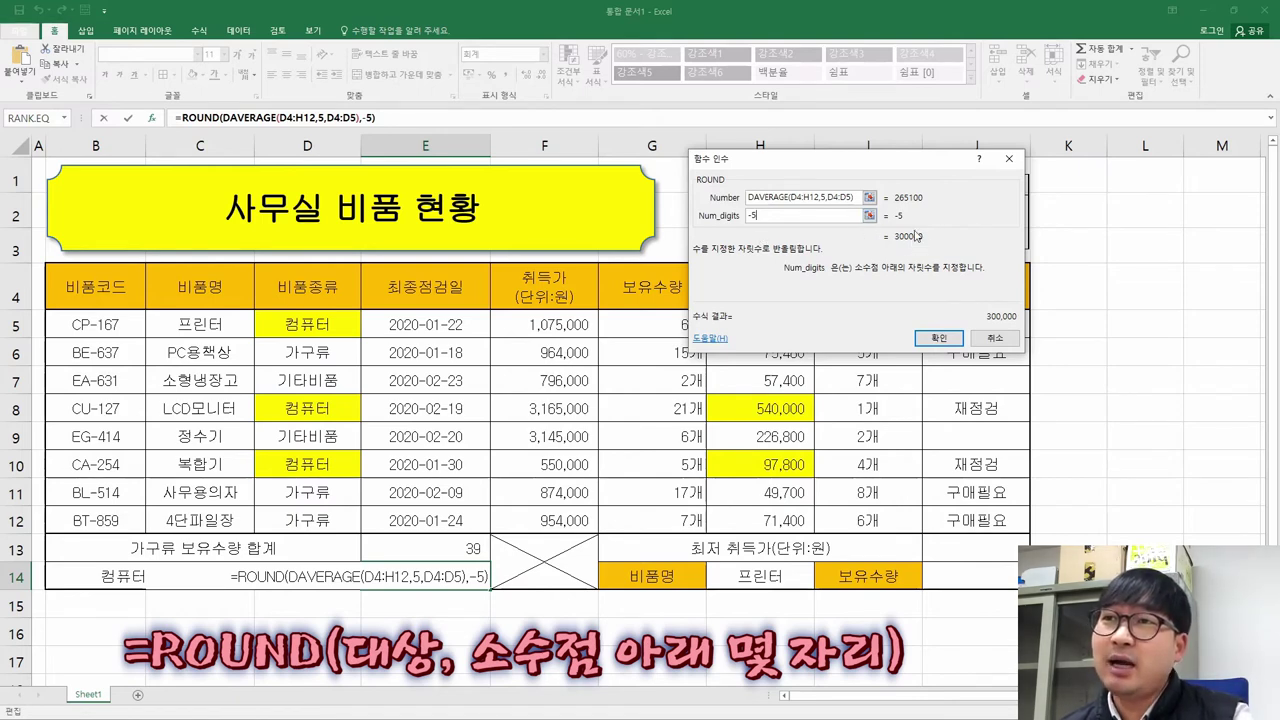
key("BackSpace")
type("1")
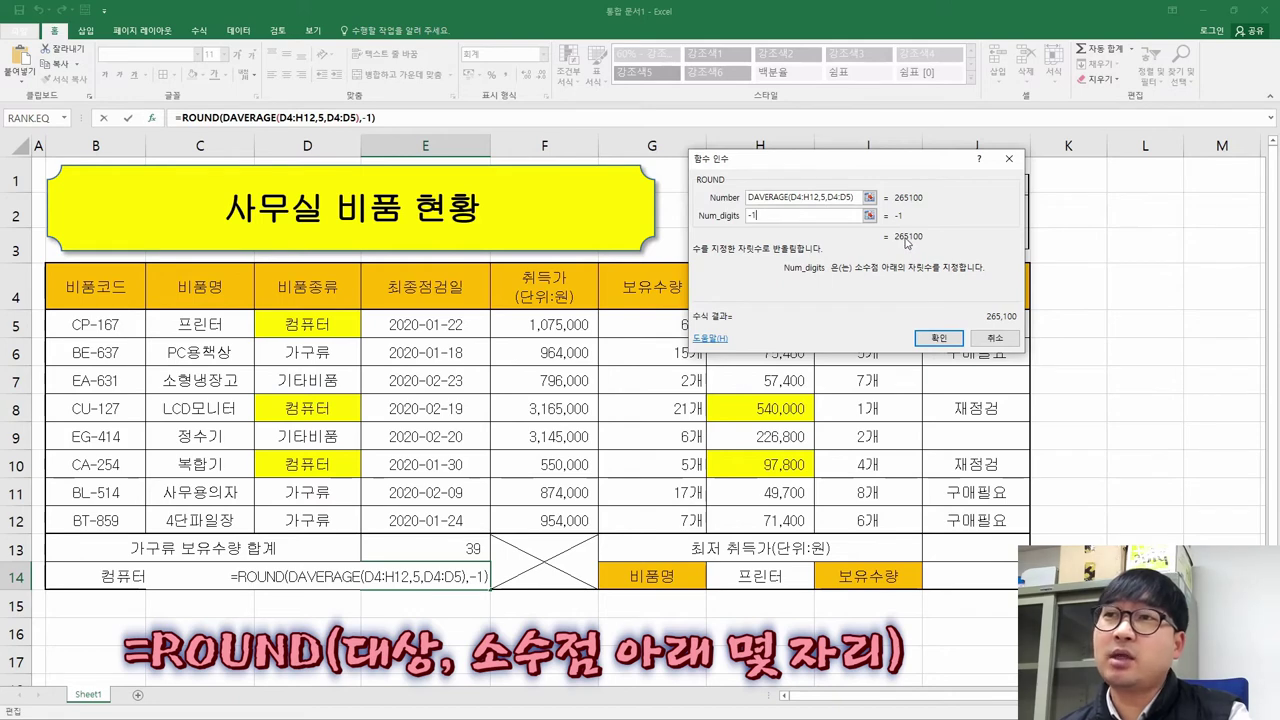
Set ROUND's Num_digits to -3, apply the function, and check the rounding example in the exam PDF's item (4).
key("BackSpace")
type("3")
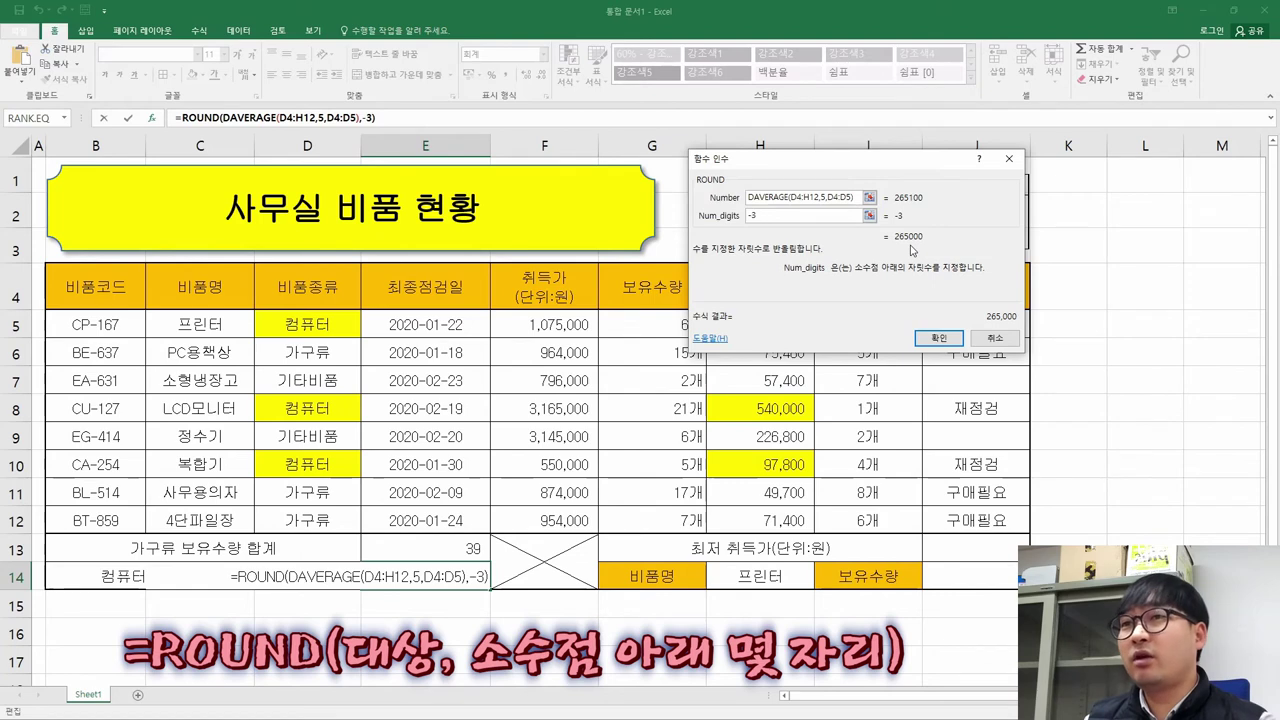
left_click(938, 338)
key("alt+Tab")
left_click_drag(793, 407, 988, 407)
key("alt+Tab")
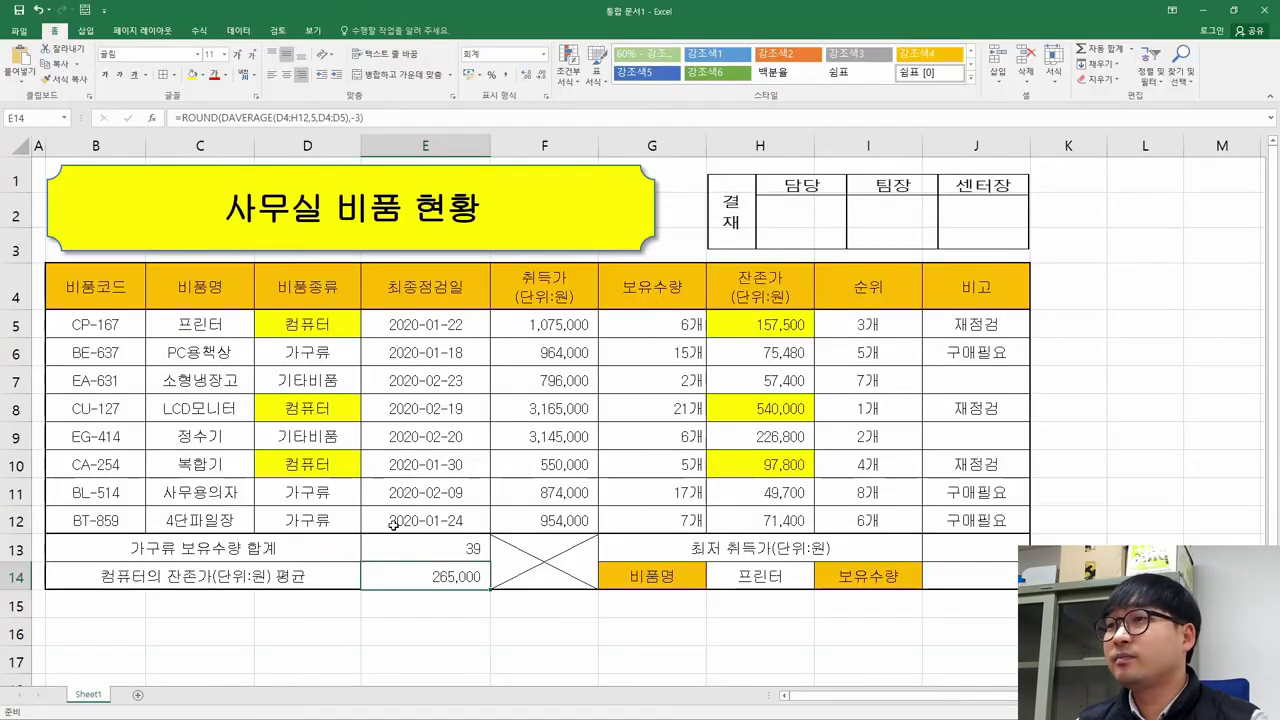
Switch to the exam PDF and strike out item (4) on the 컴퓨터 잔존가 average.
key("alt+Tab")
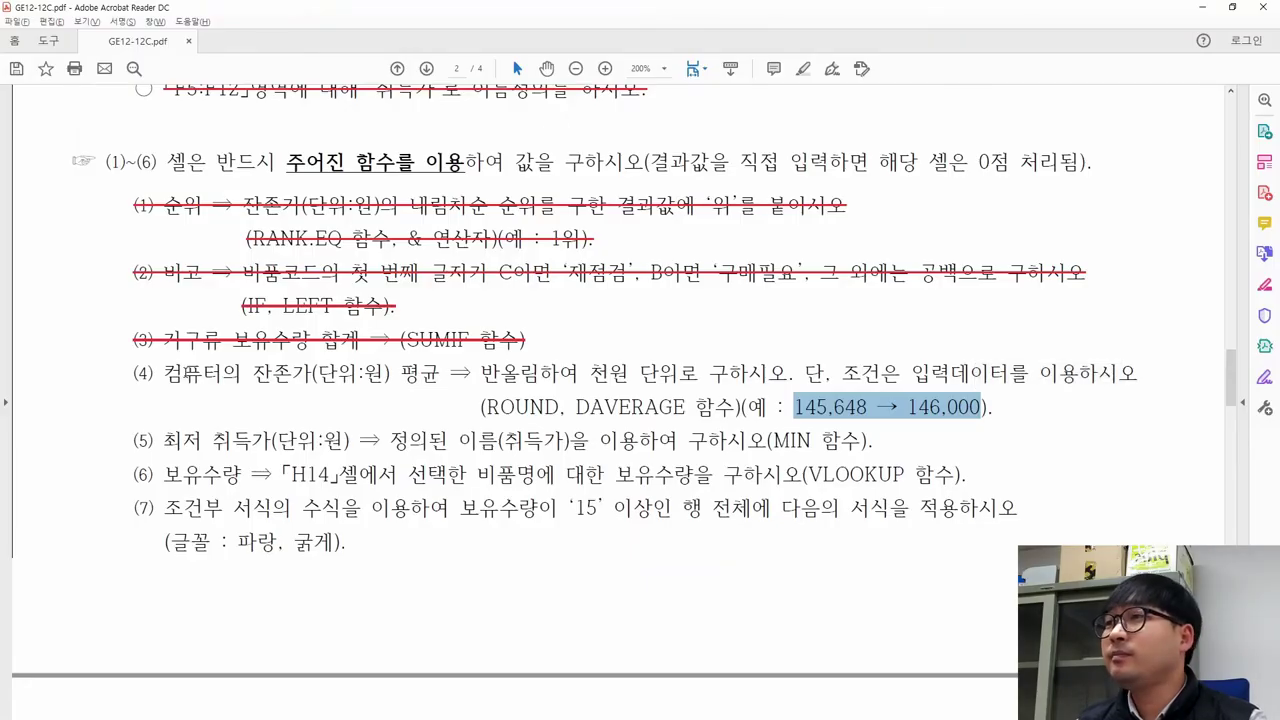
left_click_drag(131, 373, 993, 407)
left_click(1068, 388)
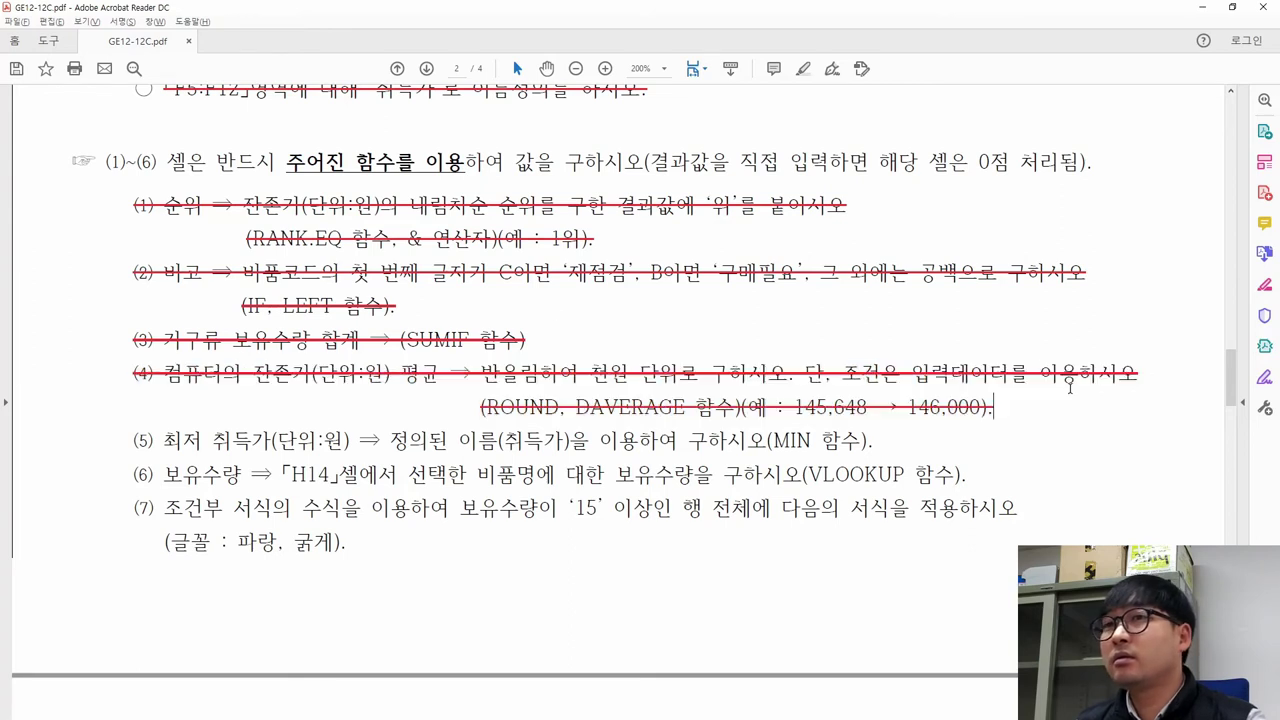
Examine item (5) on 최저 취득가 and its use of the defined name 취득가, and return to Excel.
left_click_drag(157, 440, 273, 447)
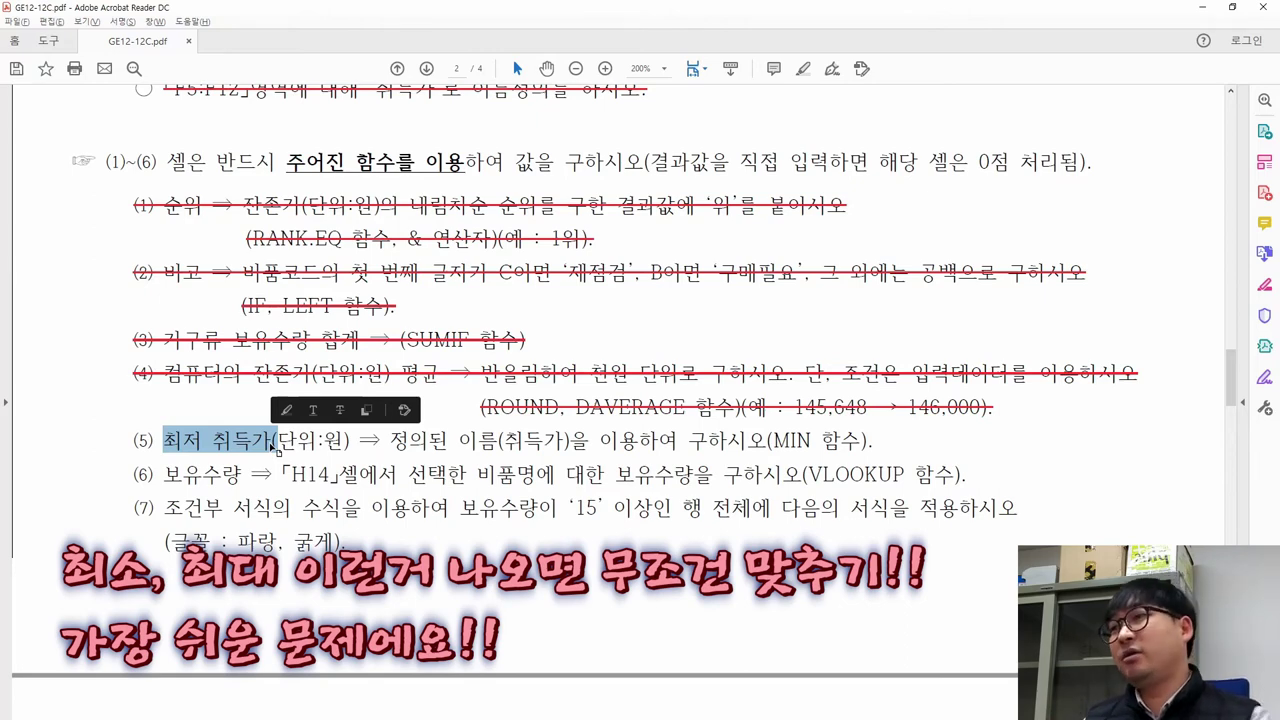
left_click(307, 452)
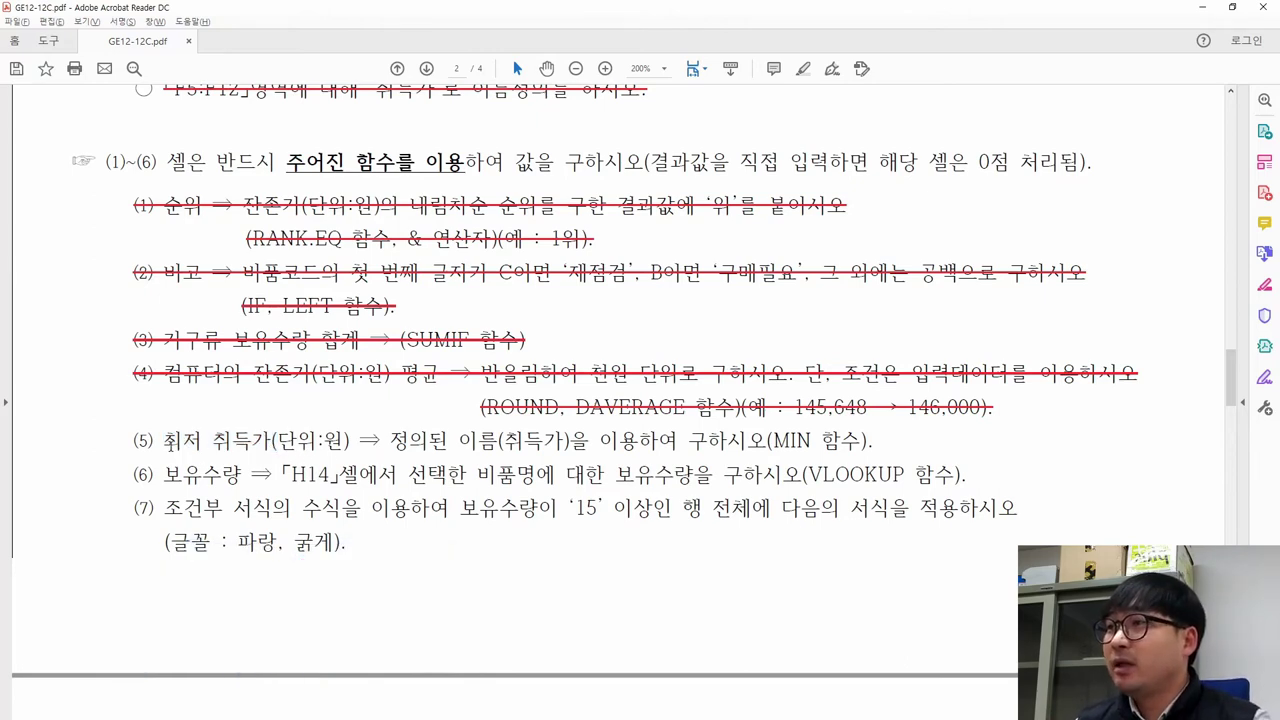
left_click_drag(162, 444, 265, 455)
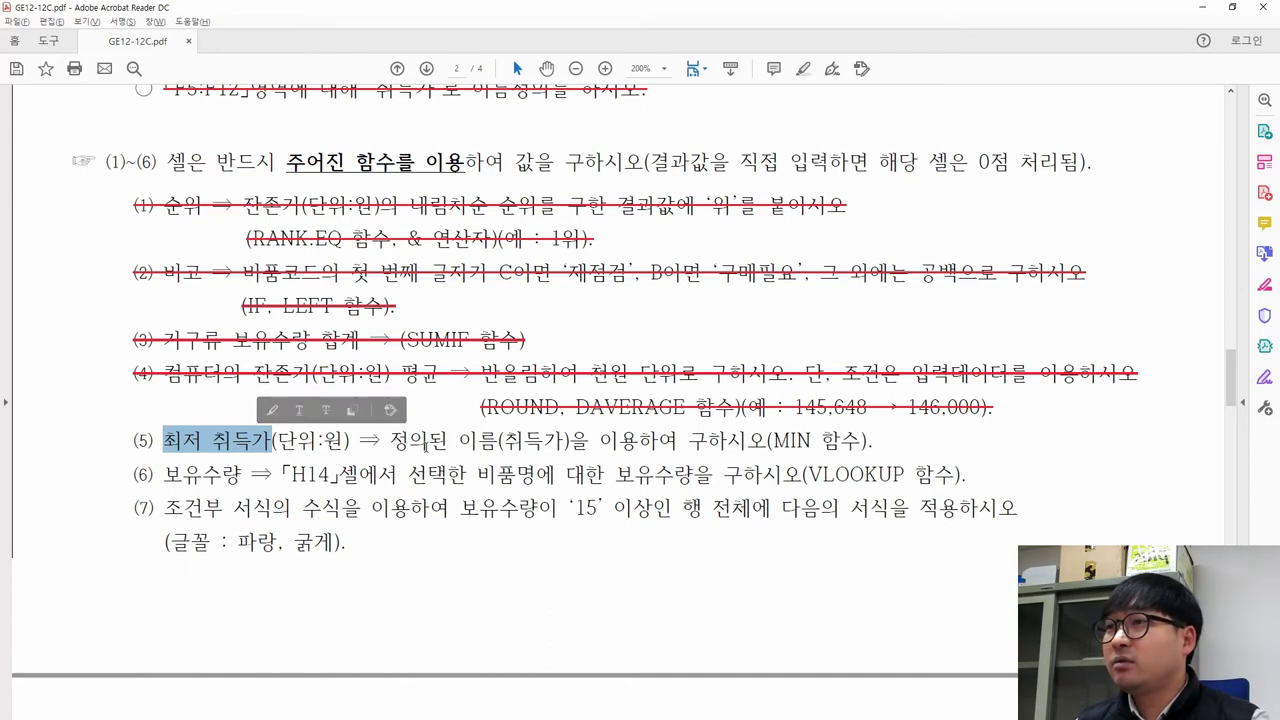
left_click_drag(389, 442, 766, 446)
left_click(546, 442)
left_click_drag(391, 445, 477, 449)
left_click_drag(153, 444, 205, 445)
left_click_drag(390, 444, 505, 450)
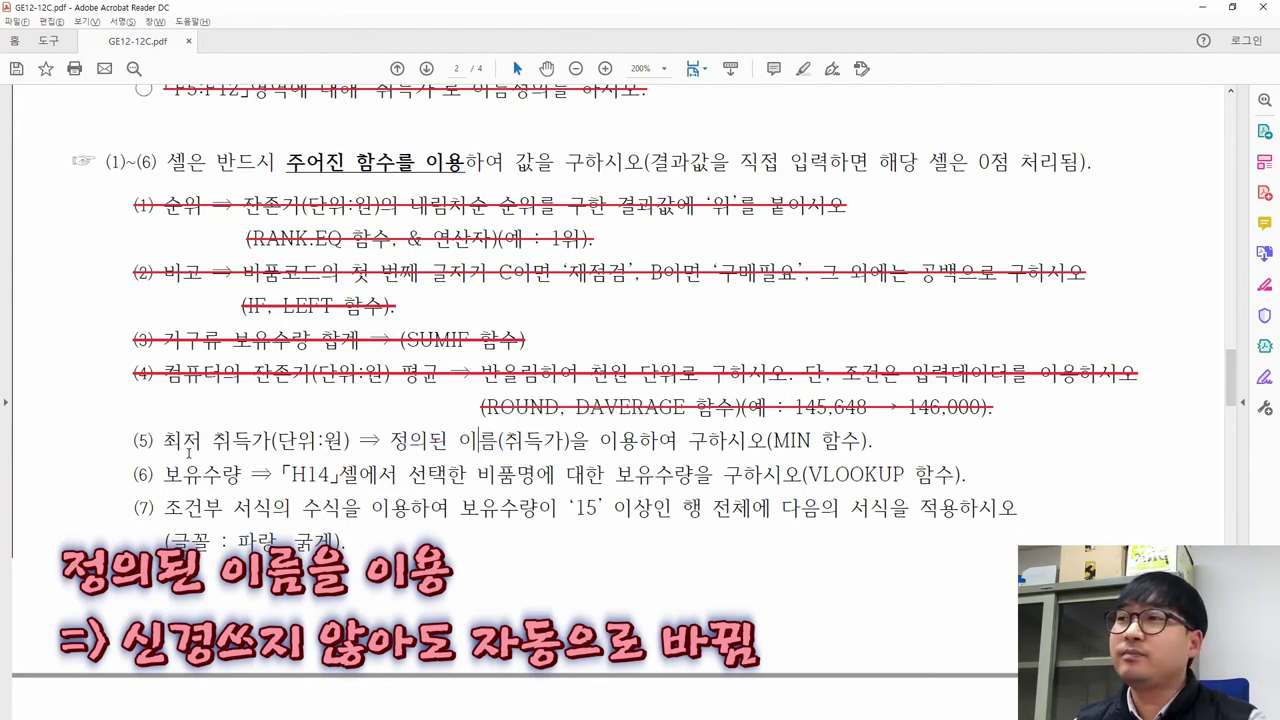
left_click_drag(163, 441, 316, 441)
key("alt+Tab")
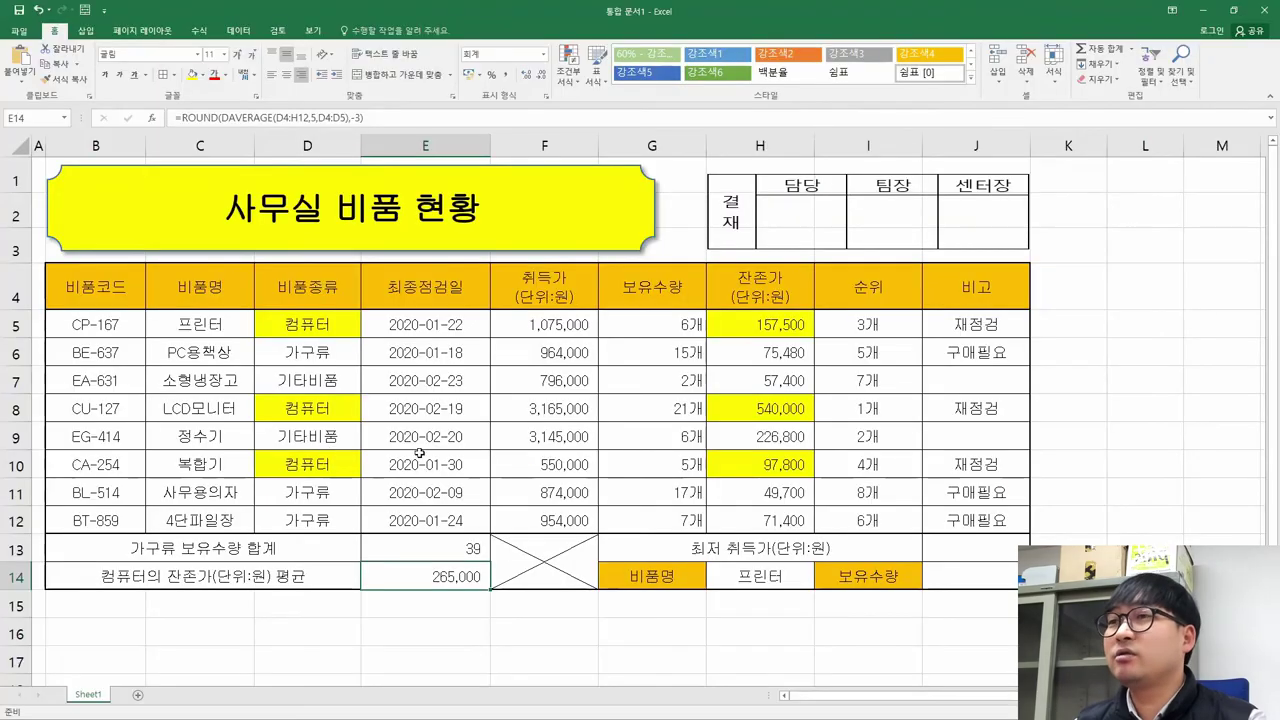
Remove the yellow fill from the 컴퓨터 and 잔존가 cells in the range D5:H10.
left_click(972, 555)
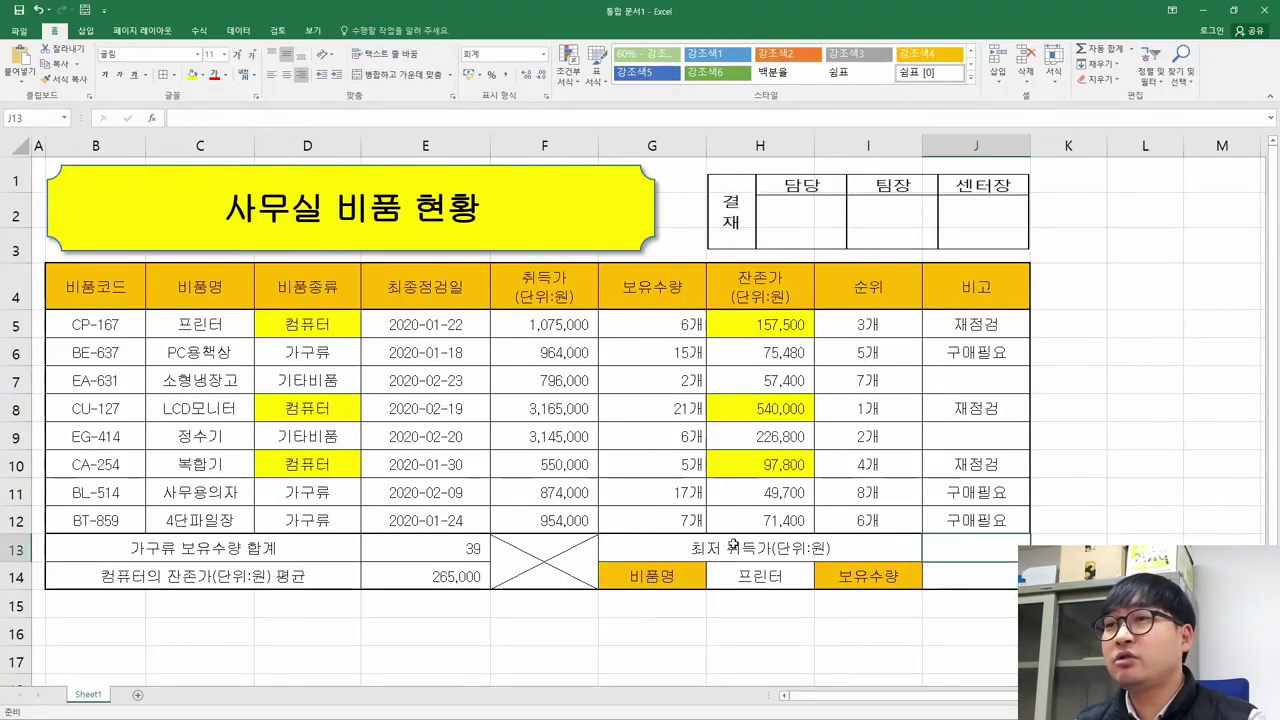
left_click_drag(578, 325, 560, 520)
left_click_drag(313, 322, 760, 464)
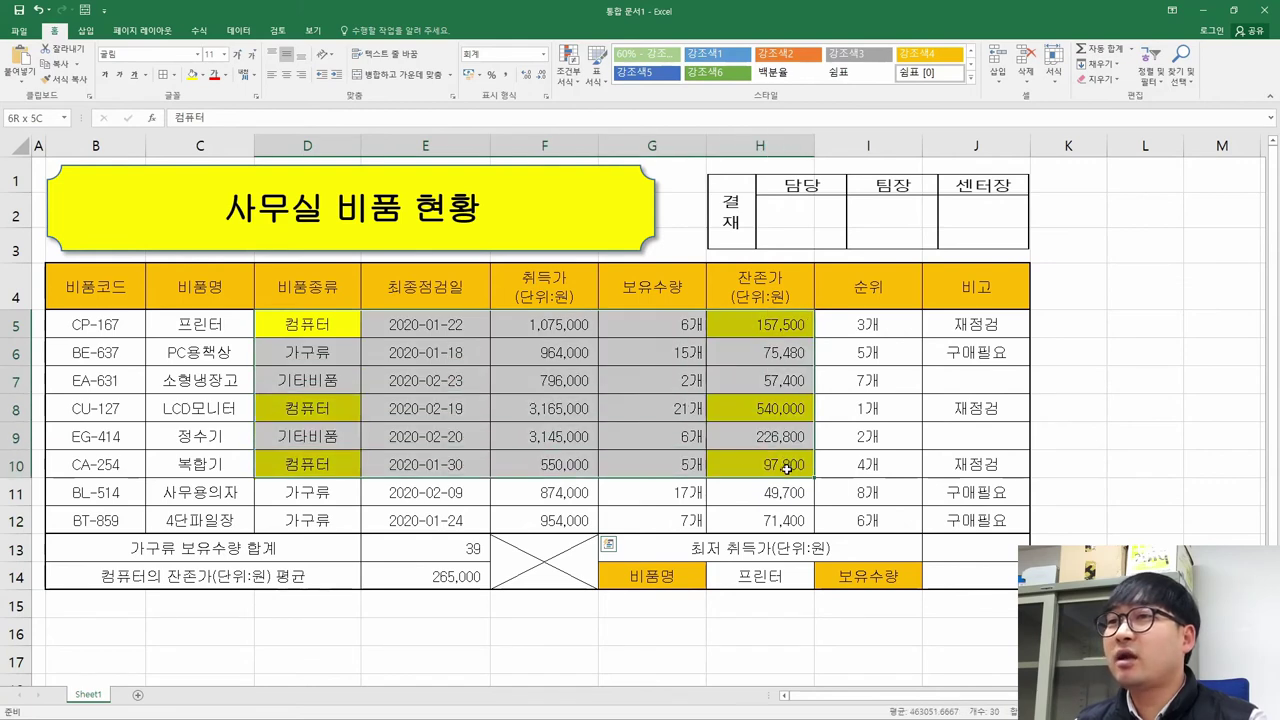
left_click(202, 75)
left_click(217, 187)
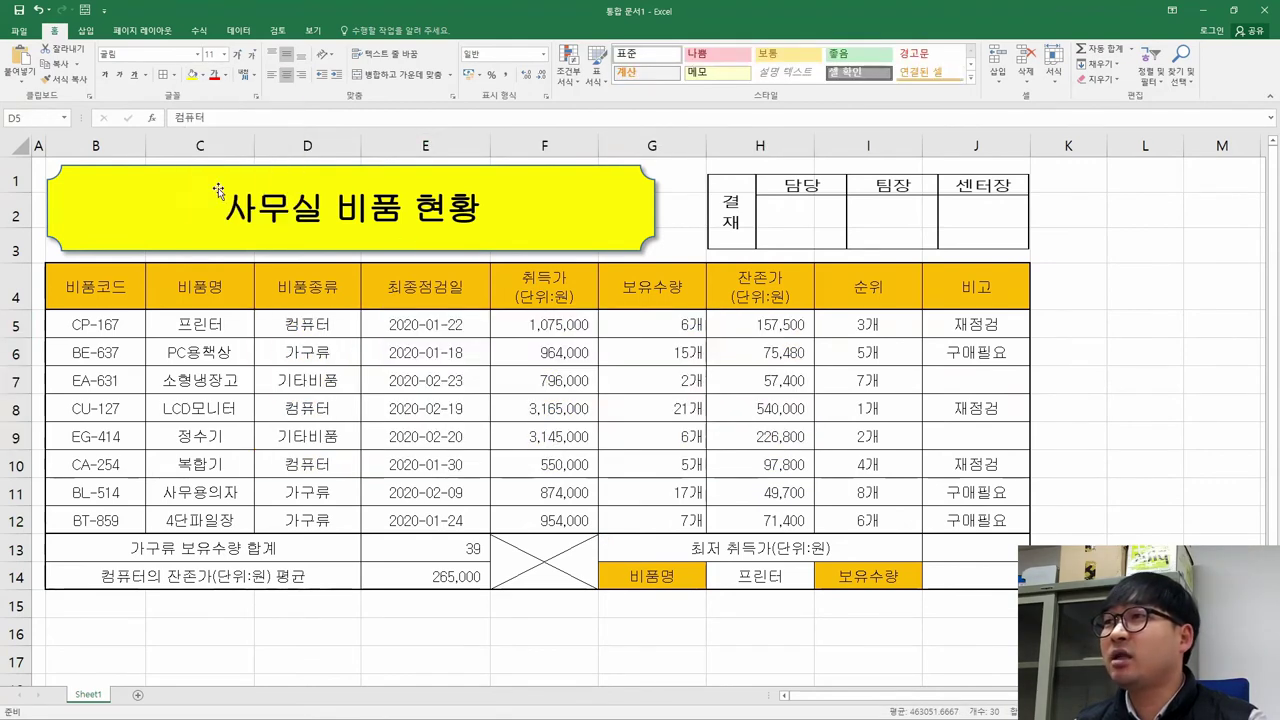
left_click(329, 330)
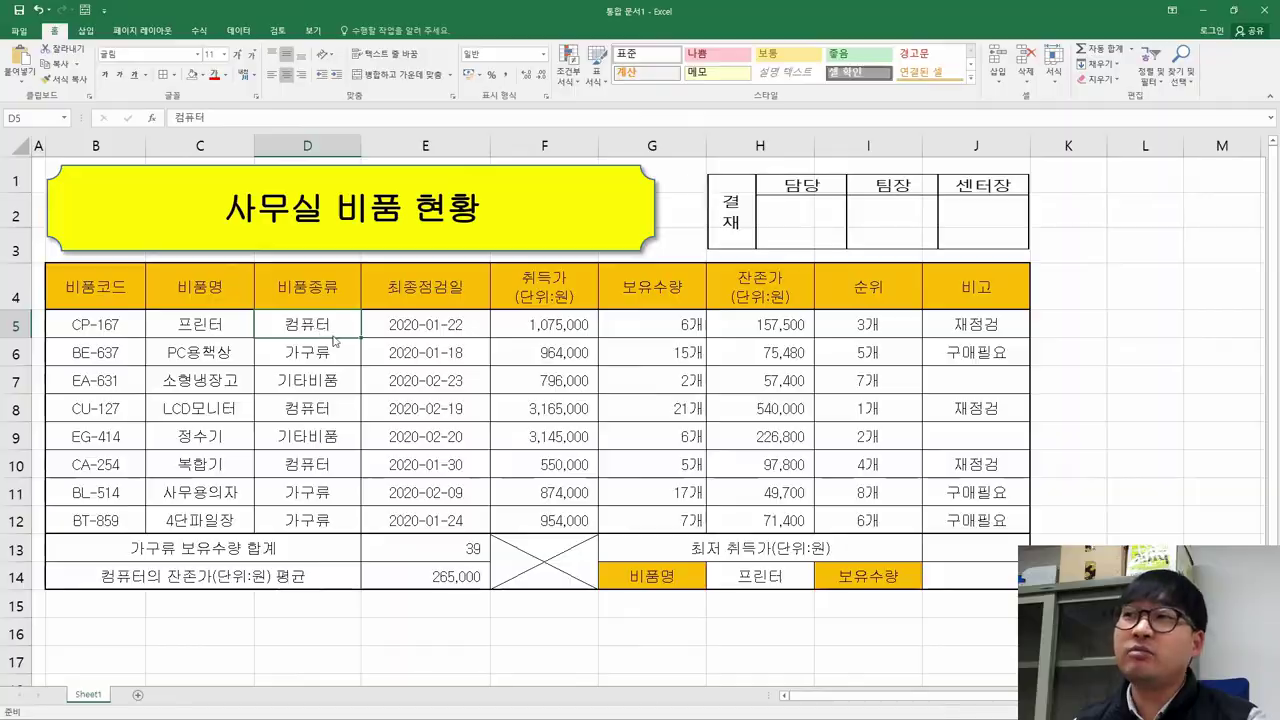
Examine the 최저 취득가 label, the 취득가 column F4:F12 and the function the PDF requires for item (5).
key("alt+Tab")
key("alt+Tab")
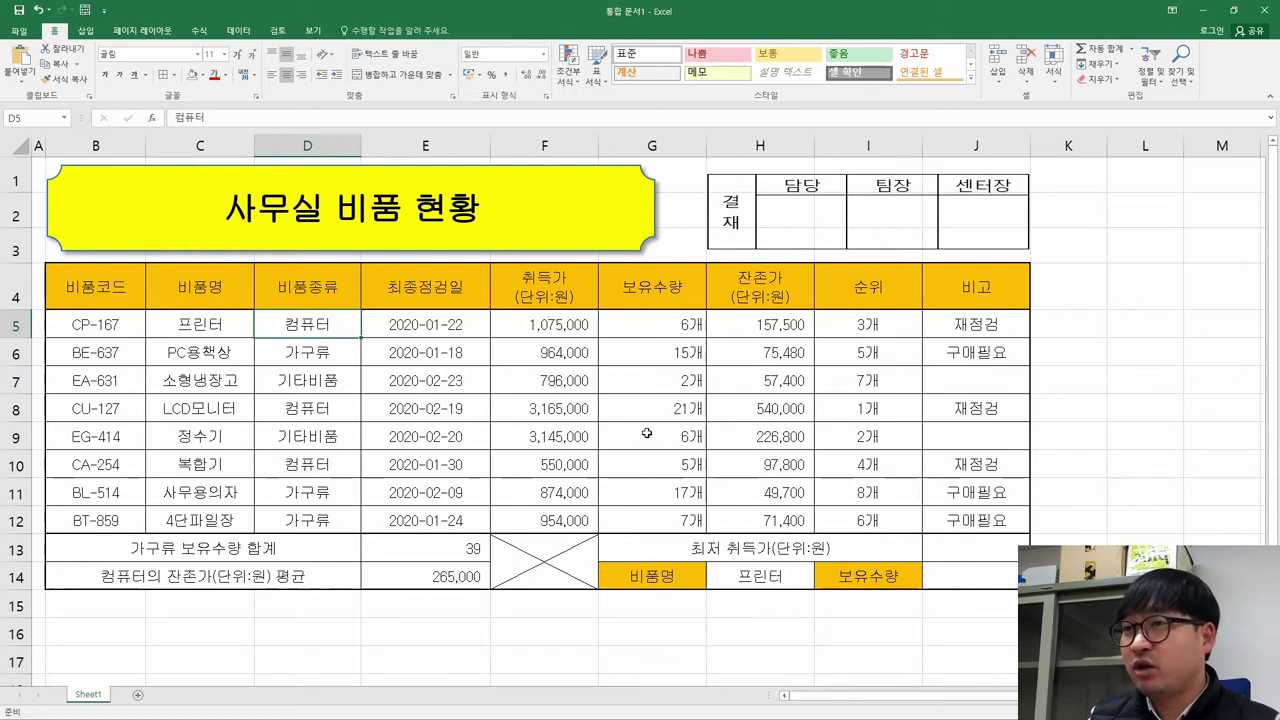
left_click(719, 547)
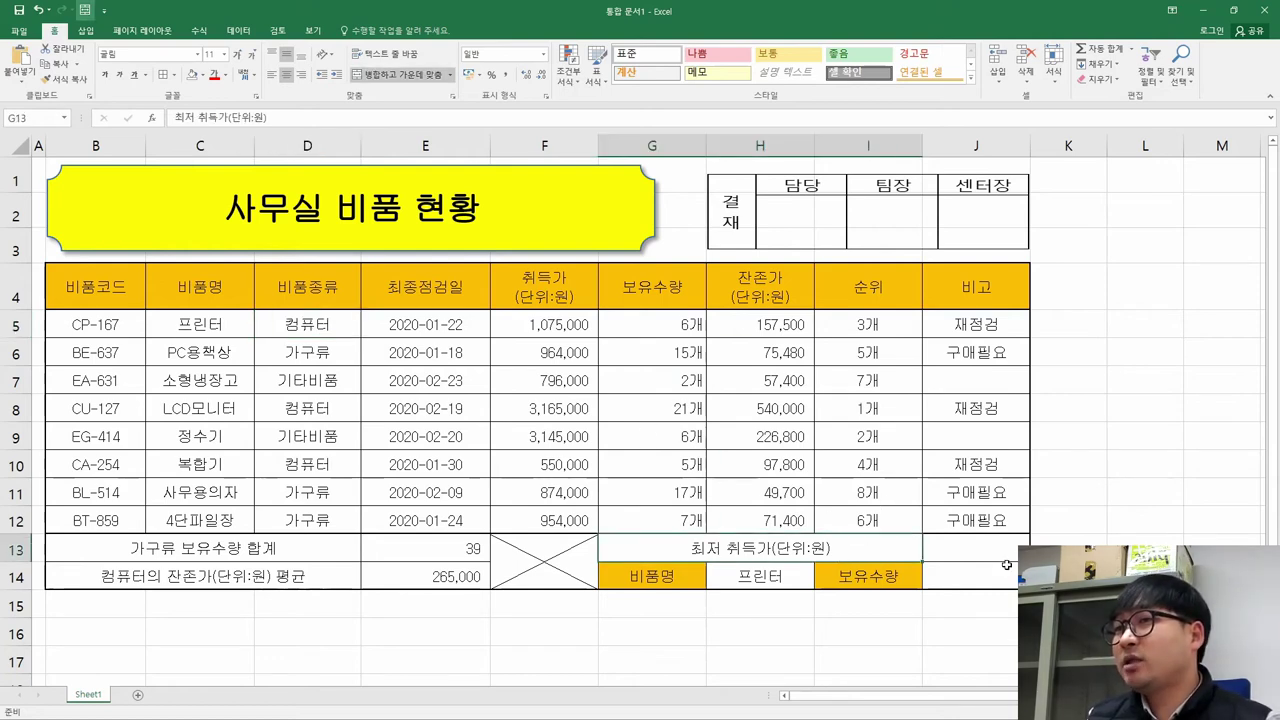
left_click_drag(545, 287, 538, 519)
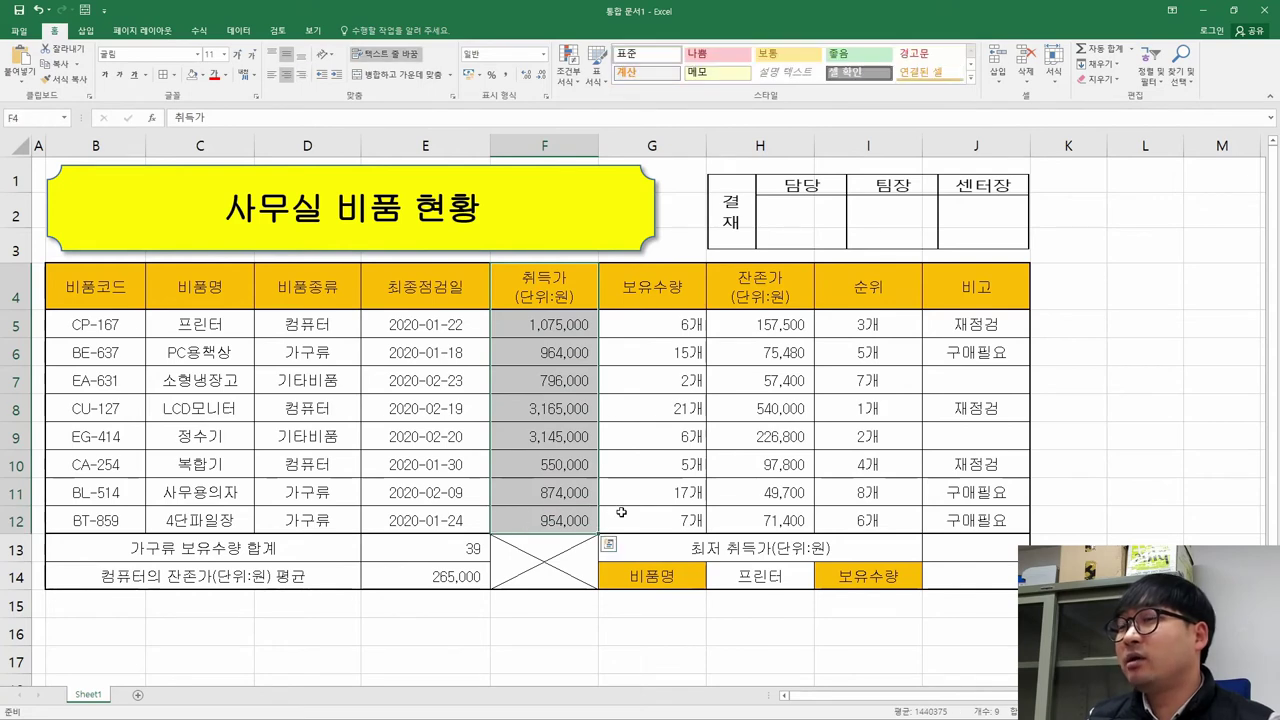
key("alt+Tab")
left_click_drag(776, 440, 813, 441)
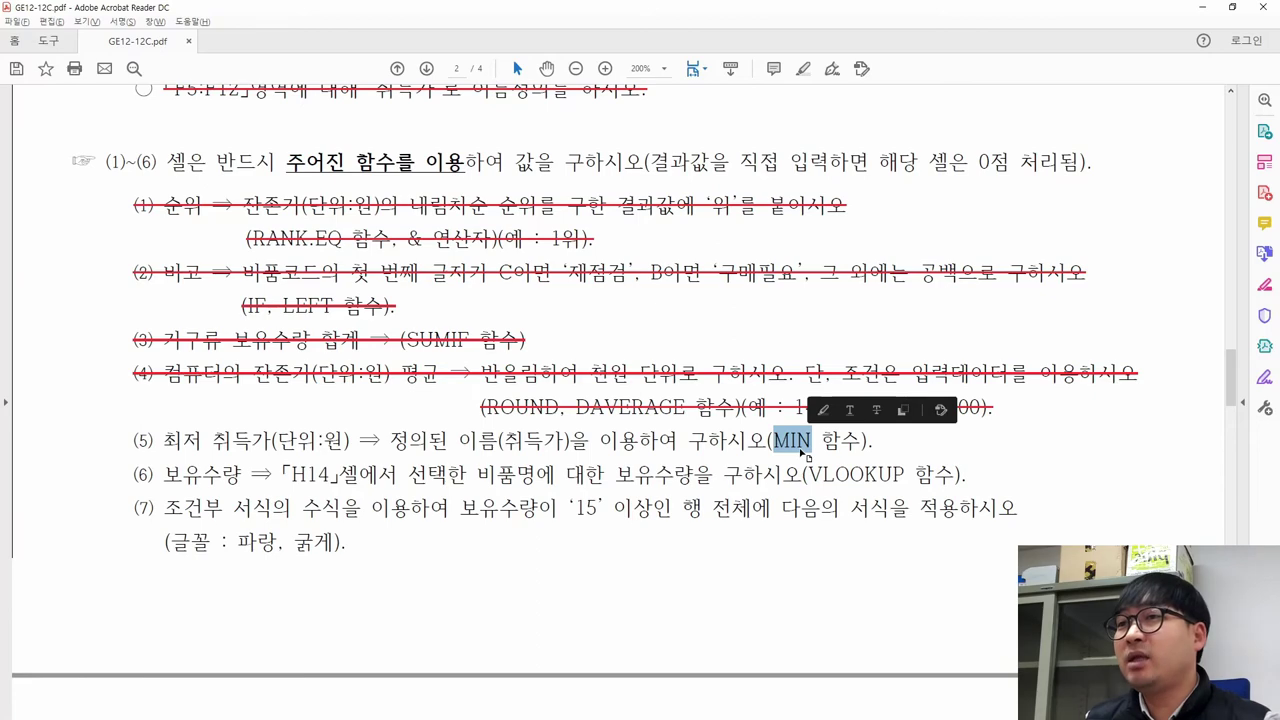
key("alt+Tab")
Compute 최저 취득가 in J13 with the MIN function, using the defined name 취득가 as its only argument.
left_click(983, 547)
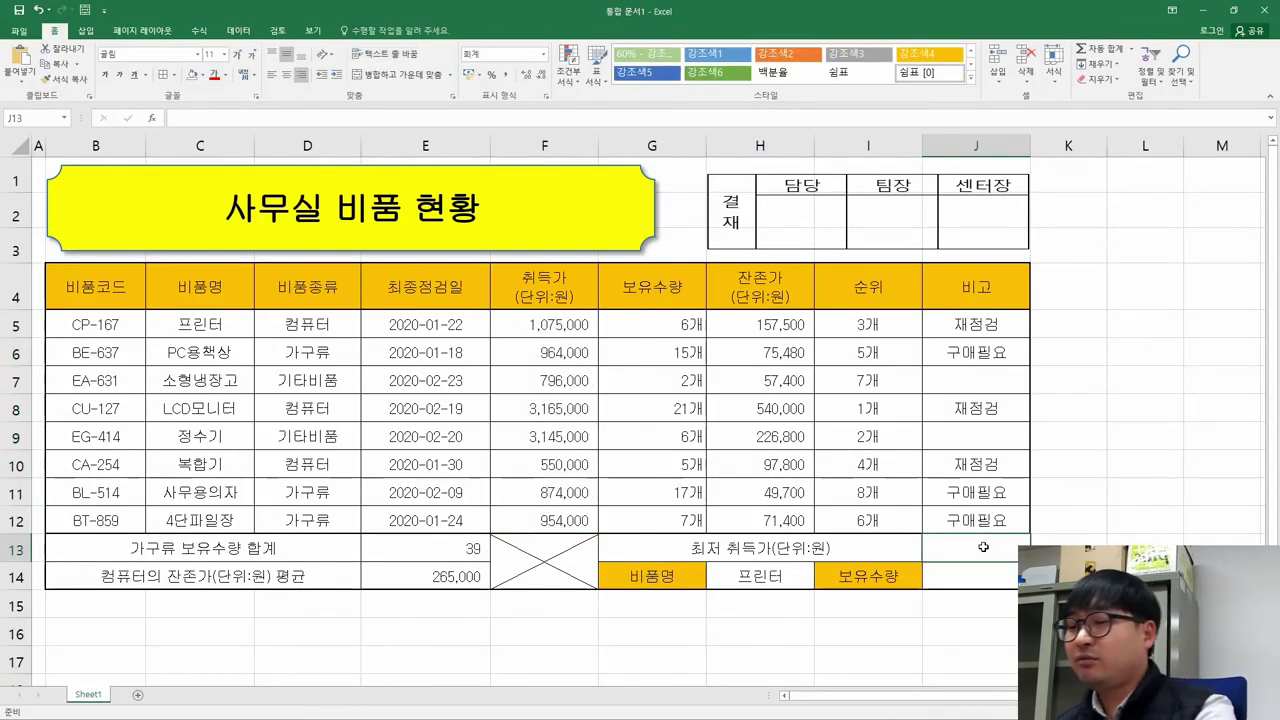
type("=min")
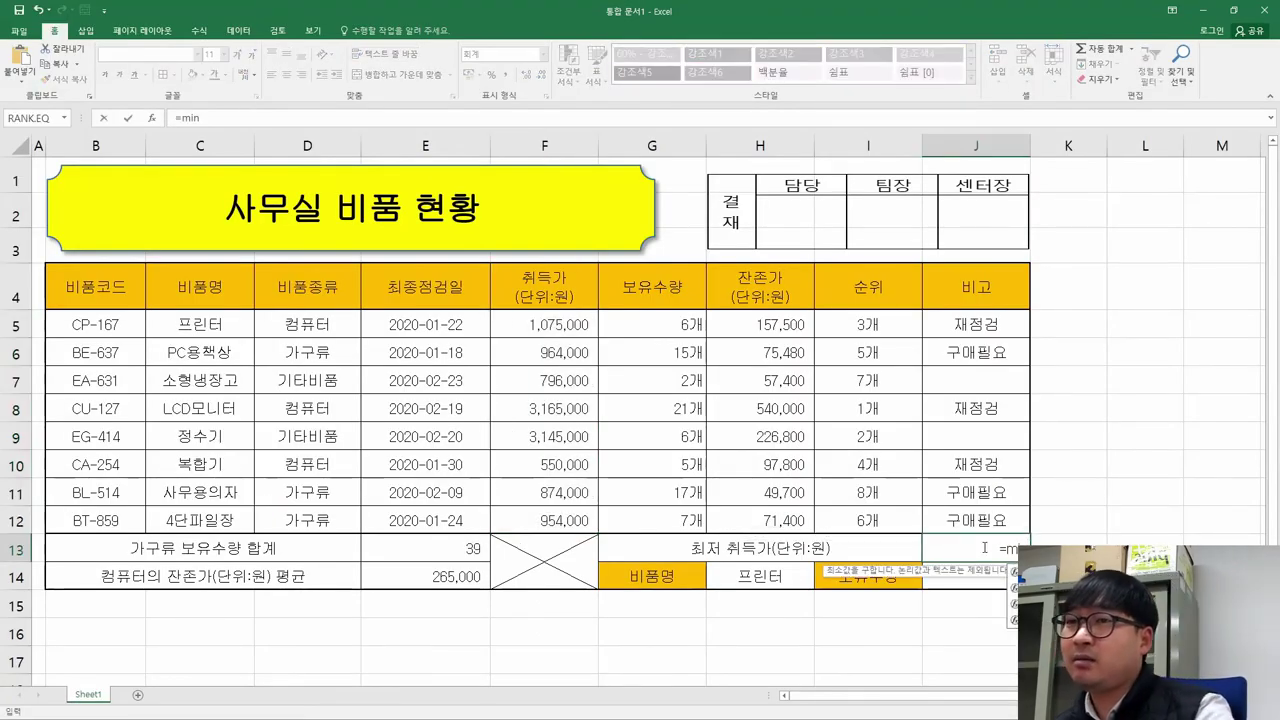
key("Tab")
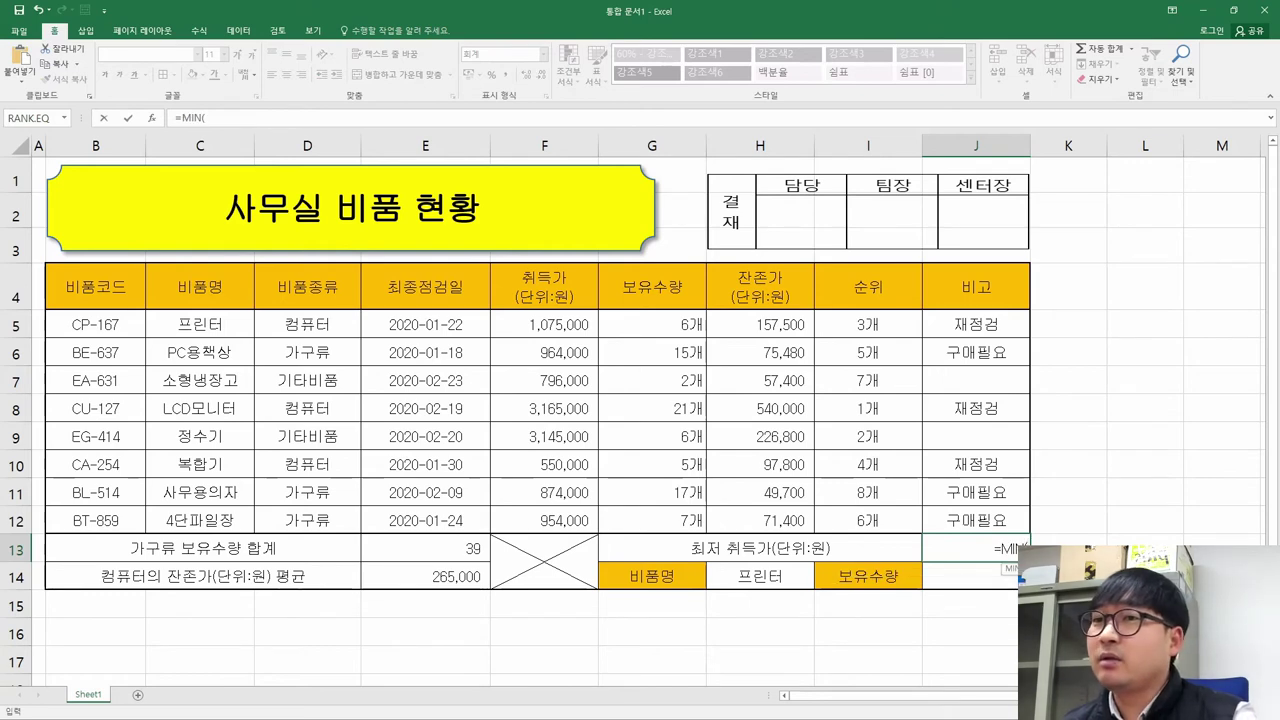
left_click(152, 118)
left_click_drag(728, 131, 818, 124)
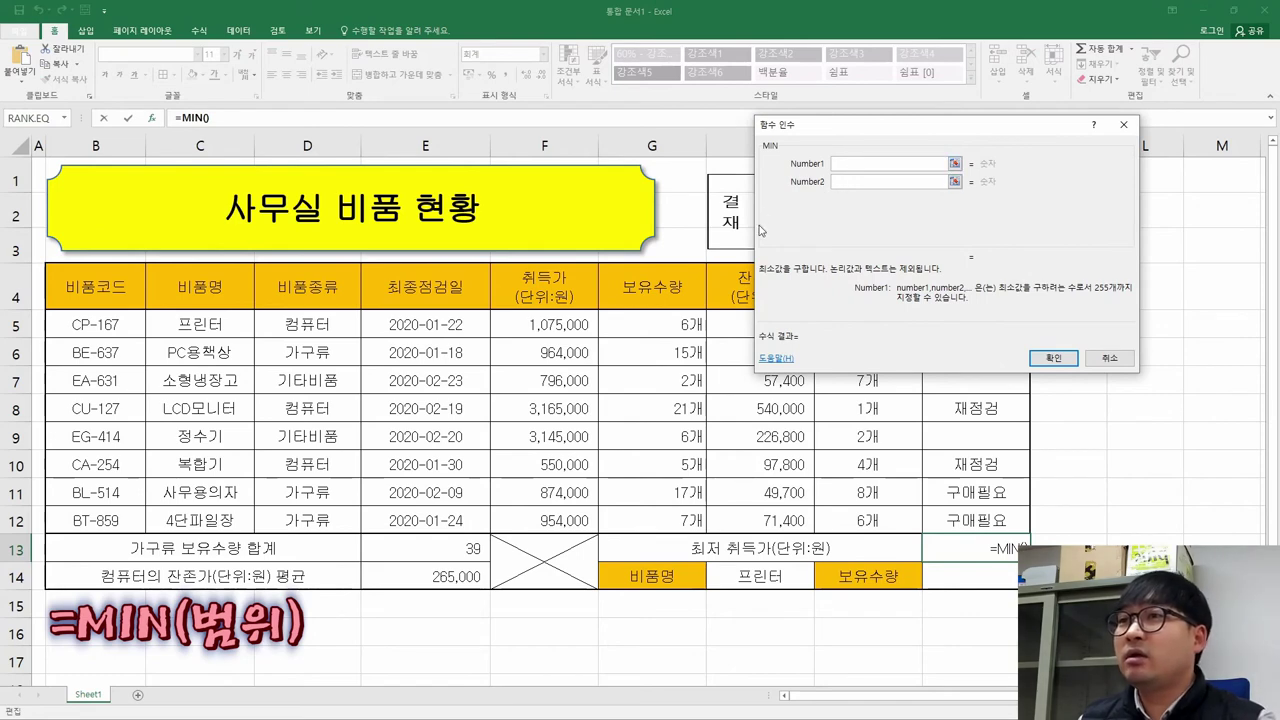
left_click(841, 182)
left_click(850, 199)
left_click(857, 217)
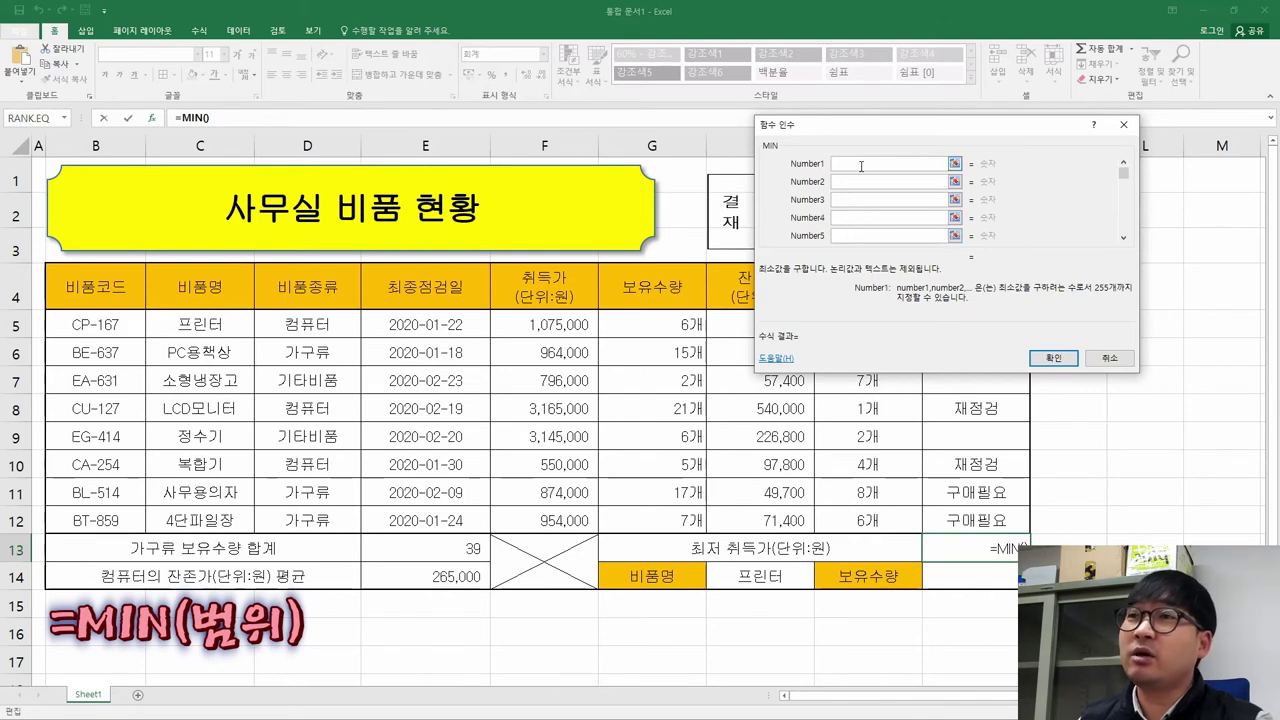
left_click_drag(552, 318, 615, 520)
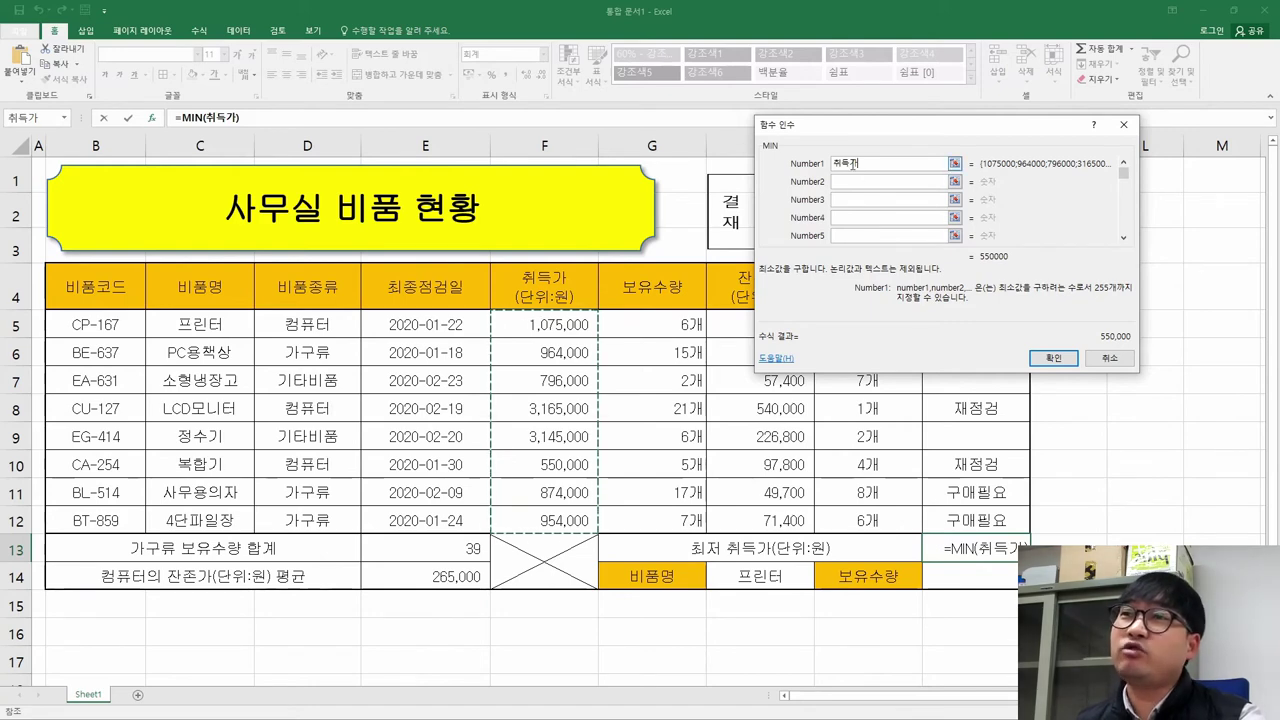
left_click(1051, 357)
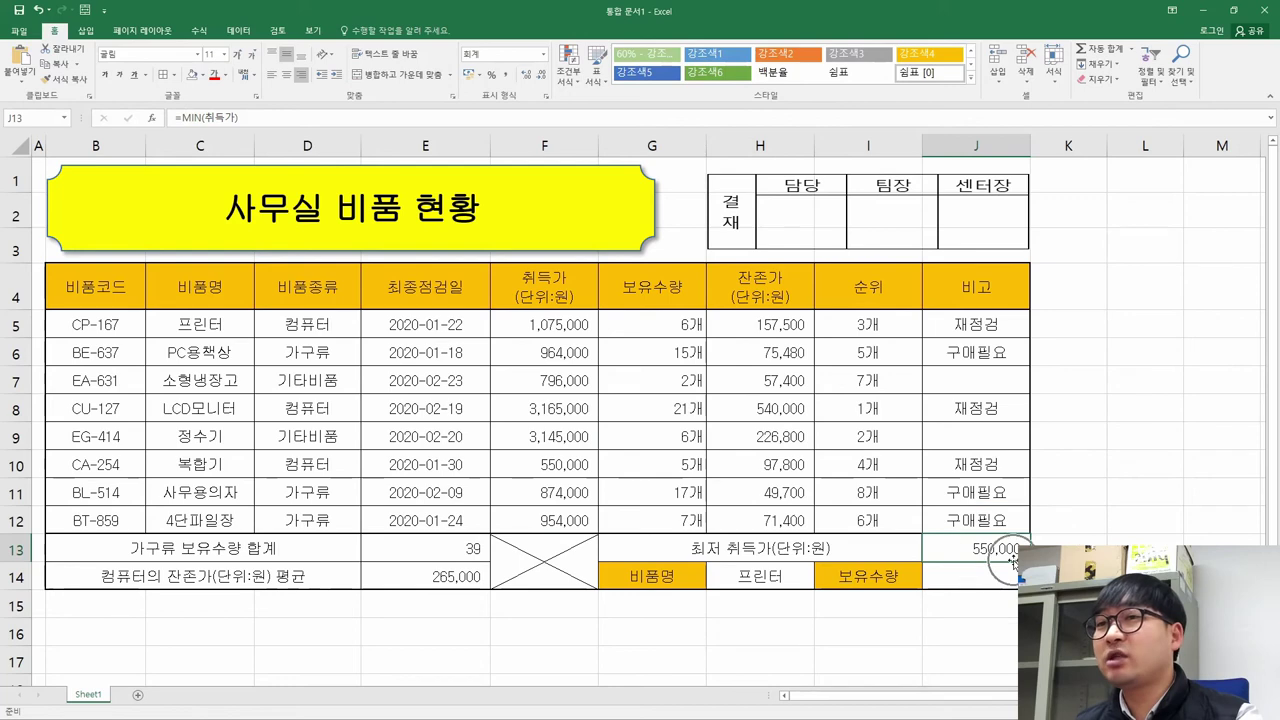
double_click(1008, 550)
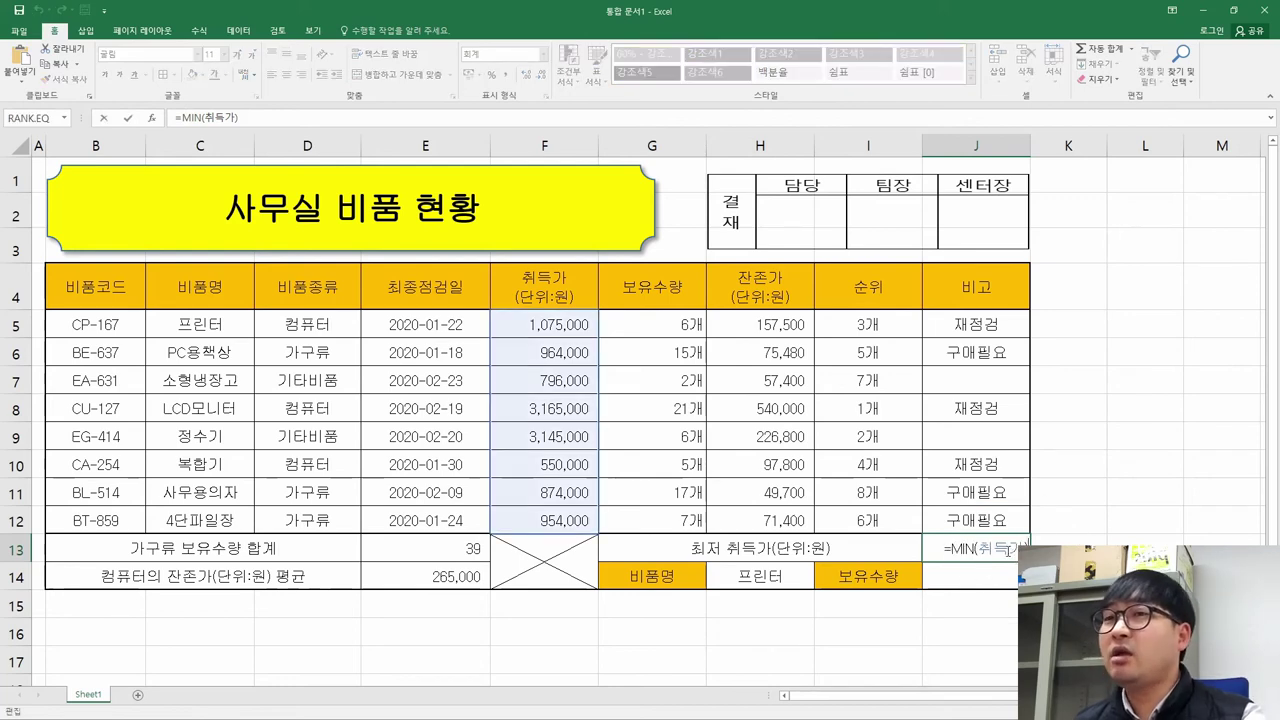
key("Escape")
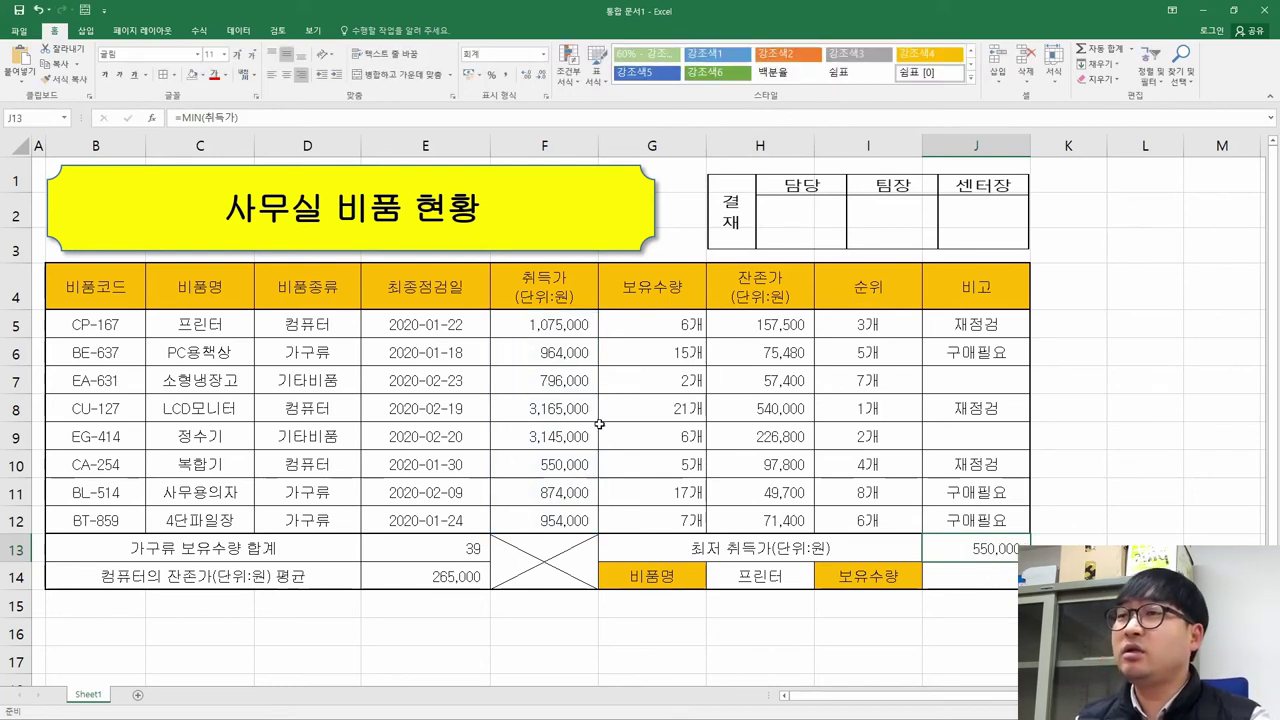
Examine the exam PDF's condition naming F5:F12 as 취득가 and item (5)'s defined name and MIN requirement, and return to Excel.
key("alt+Tab")
scroll(612, 417, "up", 6)
scroll(612, 417, "down", 2)
scroll(612, 417, "down", 2)
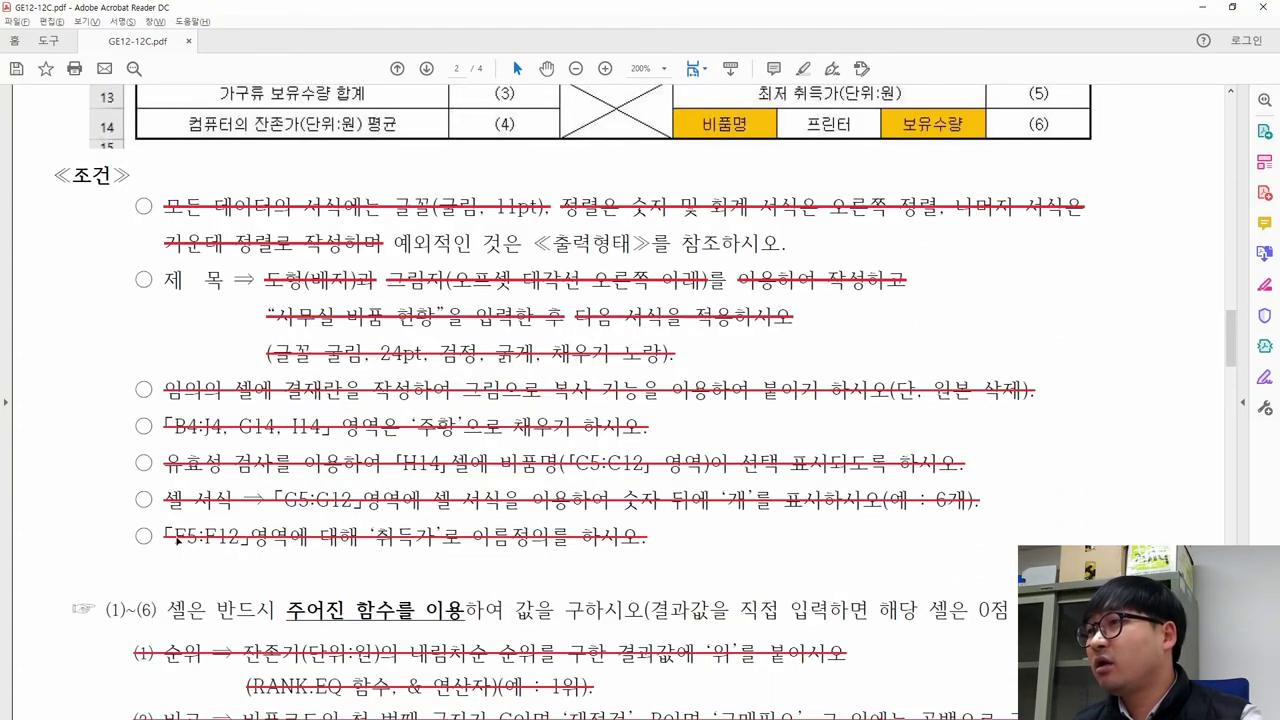
left_click(180, 538)
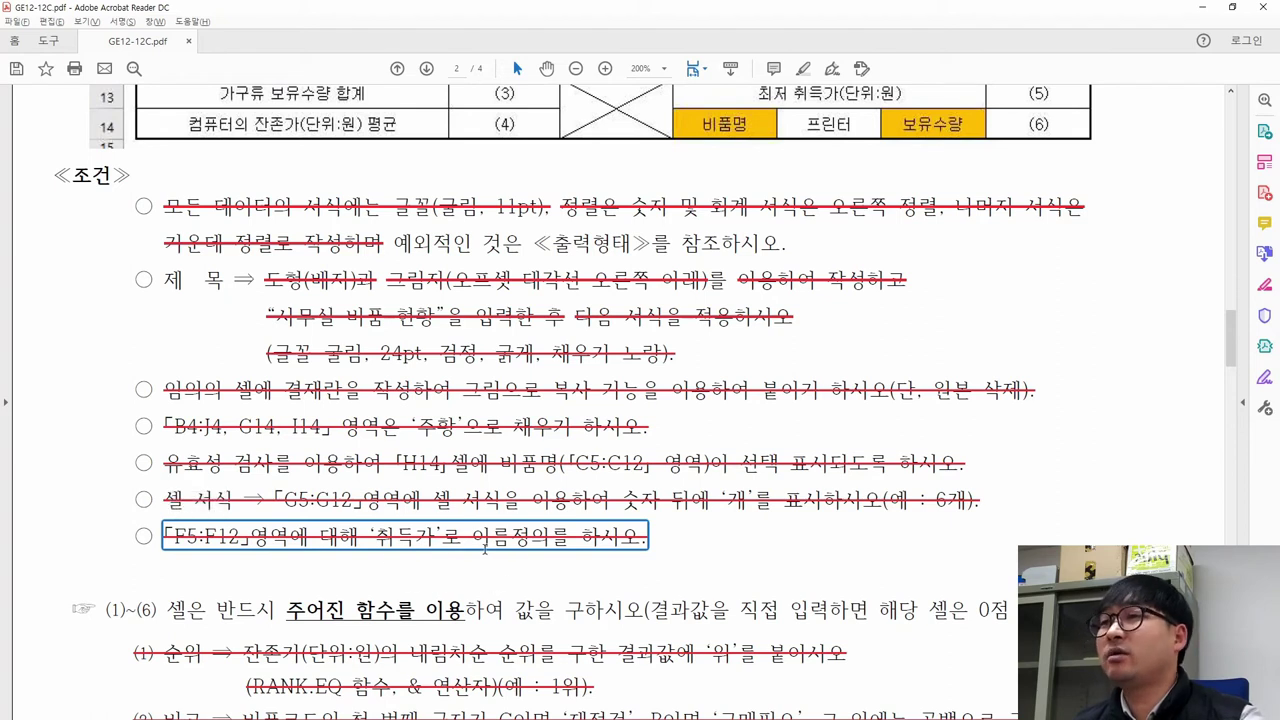
left_click(413, 548)
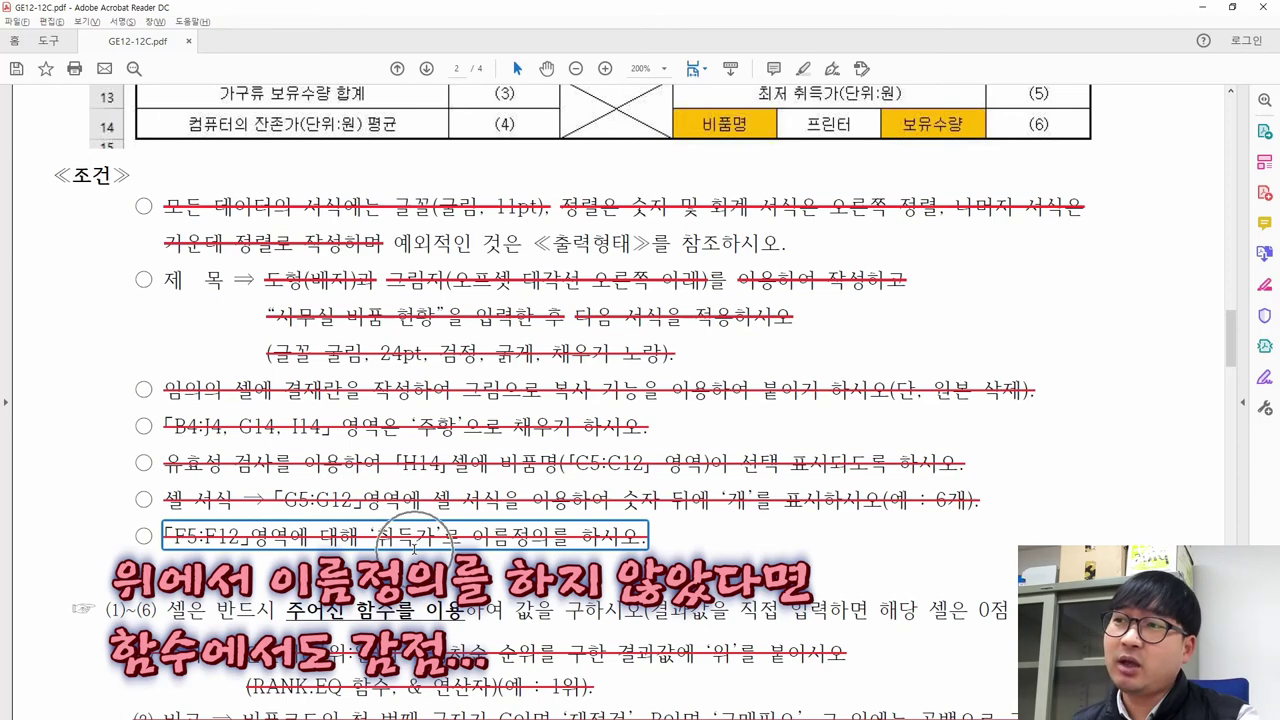
scroll(413, 548, "down", 5)
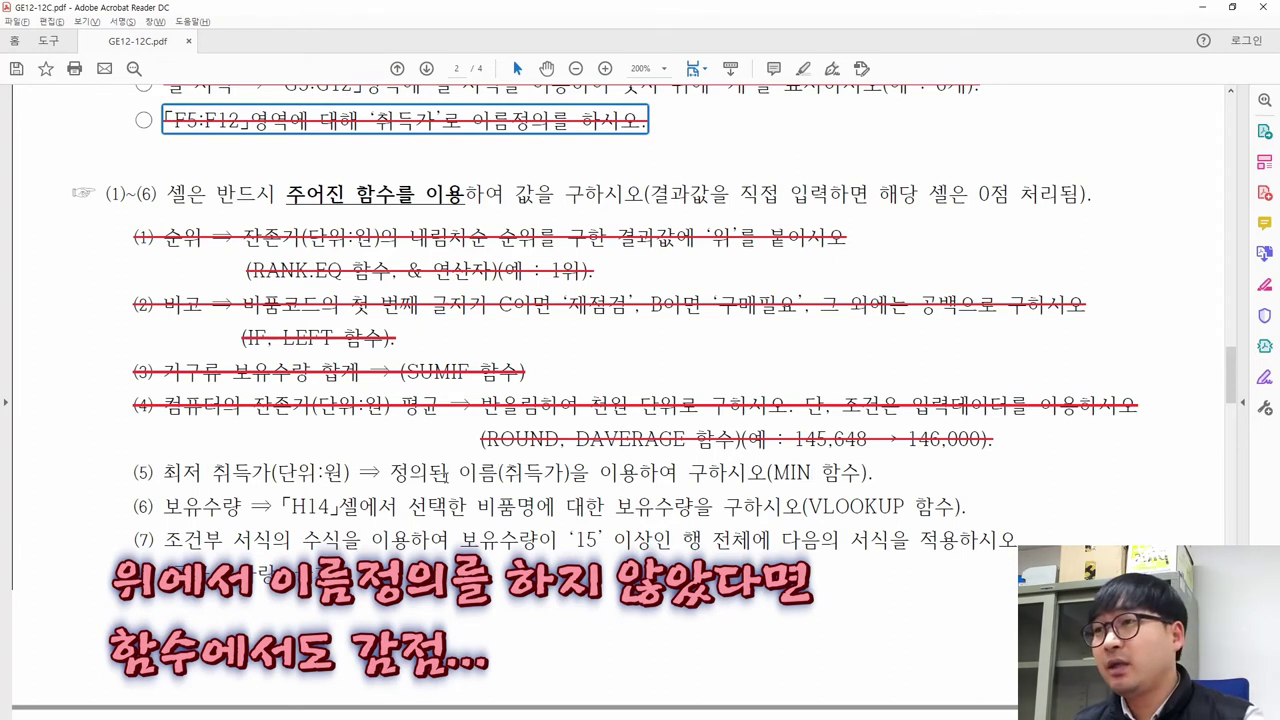
left_click_drag(380, 472, 568, 476)
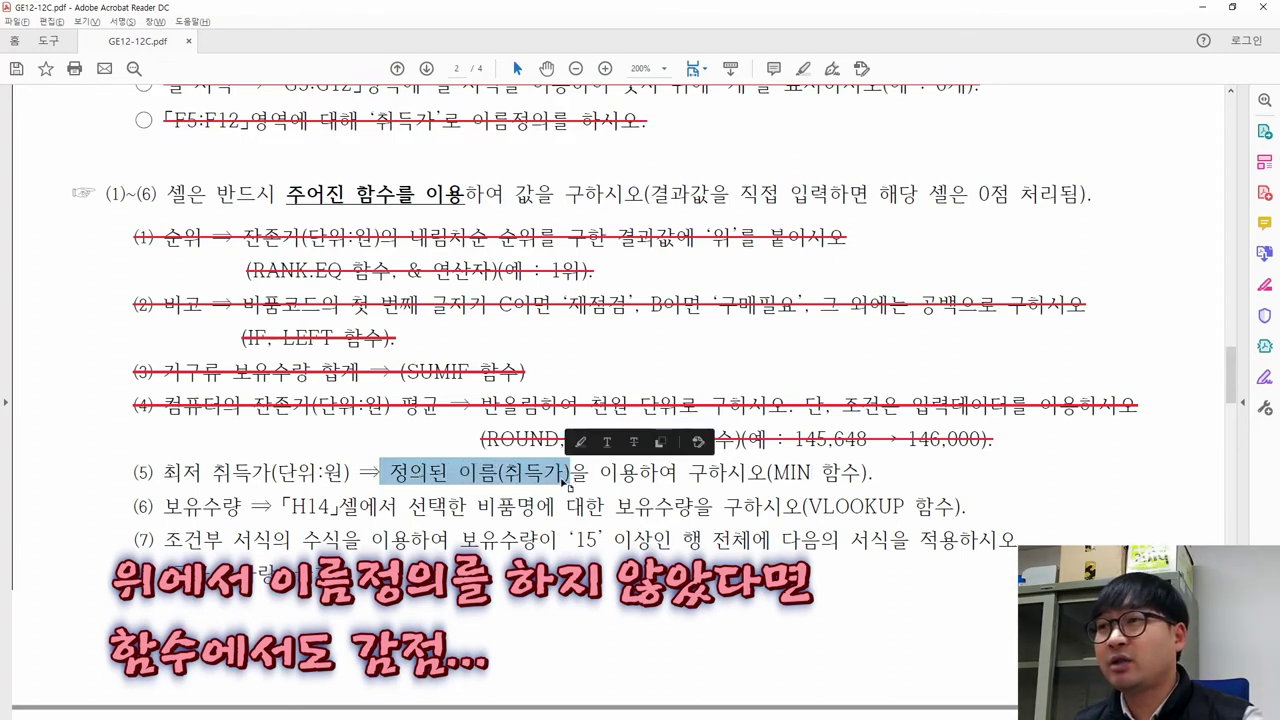
left_click_drag(774, 474, 814, 476)
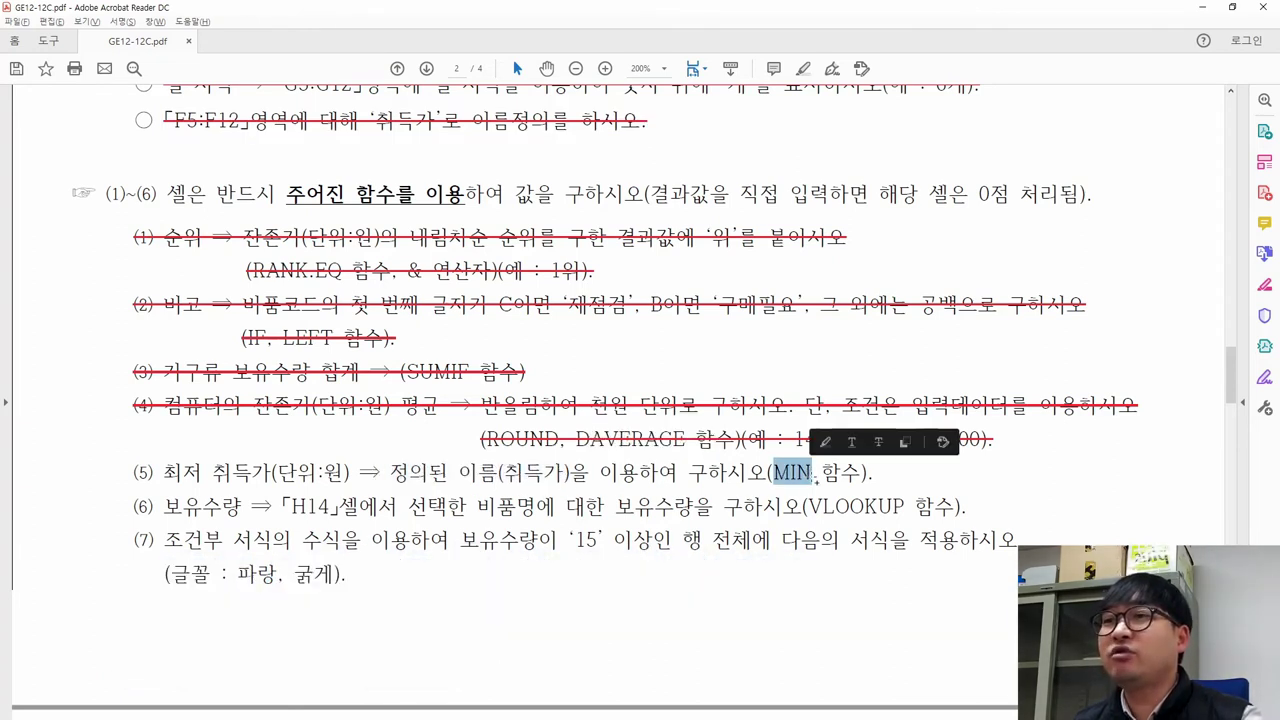
left_click_drag(163, 473, 204, 474)
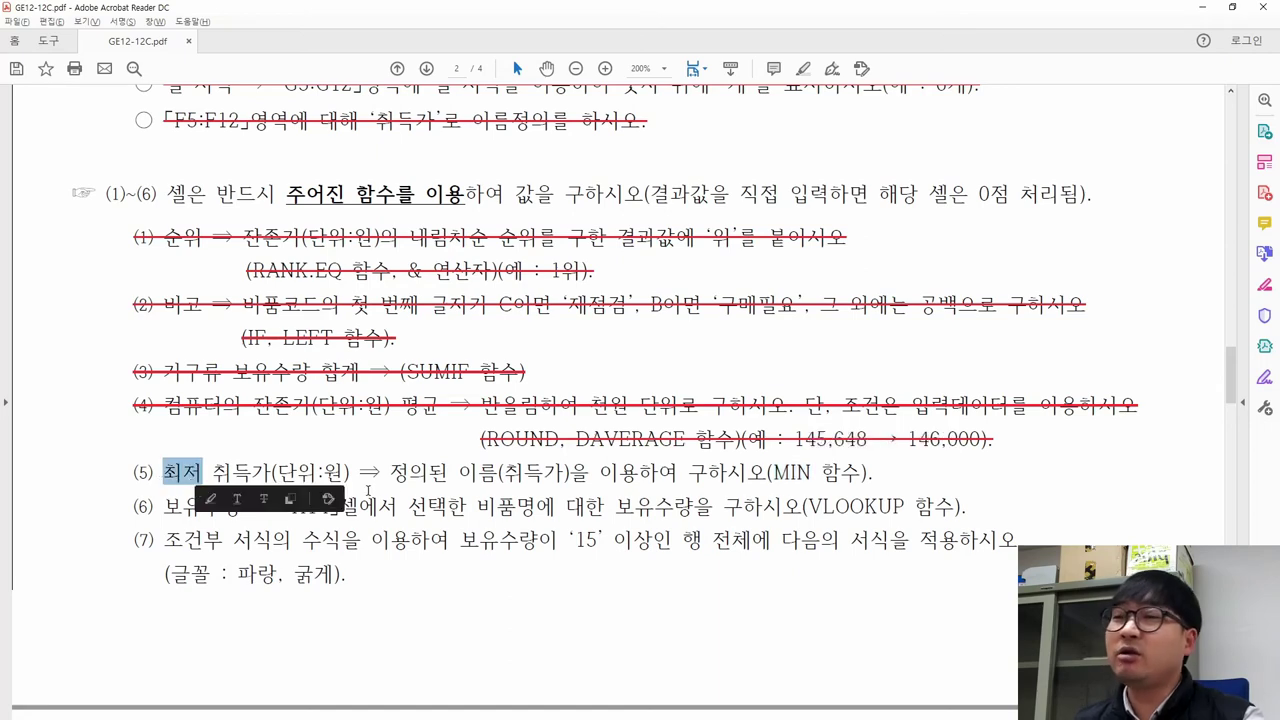
key("alt+Tab")
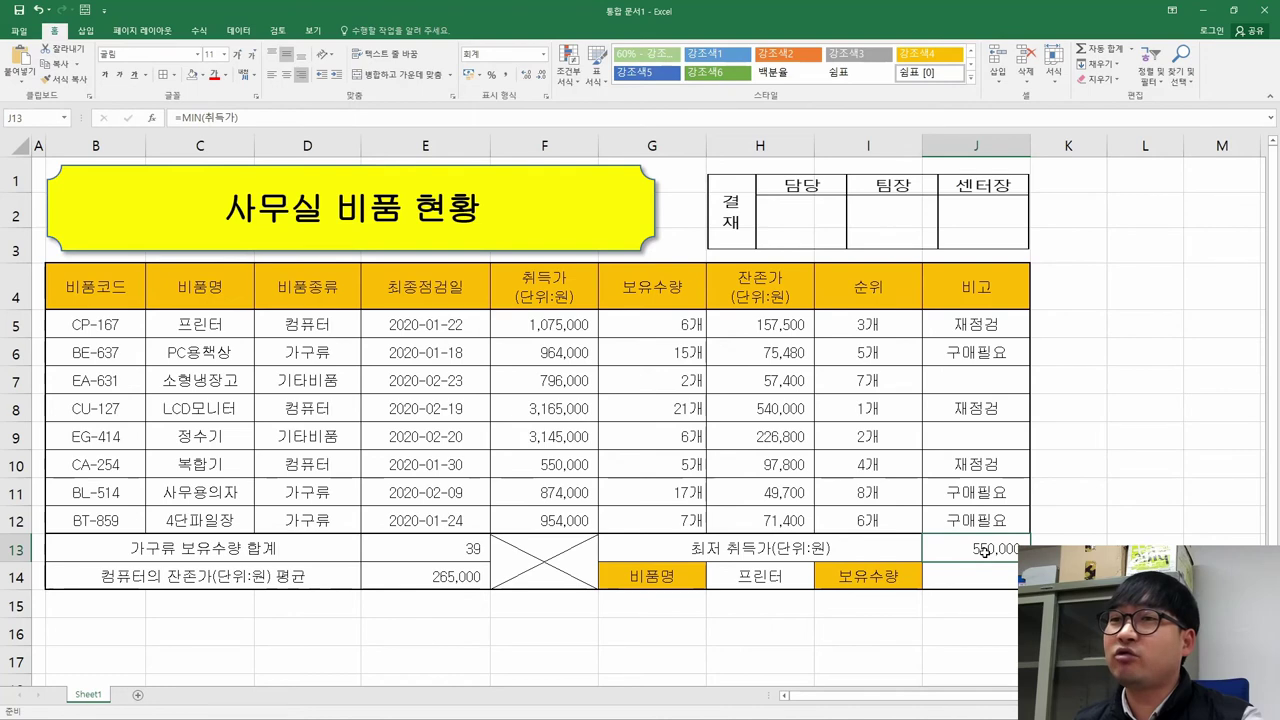
Switch to the exam PDF and strike out item (5) on 최저 취득가.
key("alt+Tab")
left_click(166, 474)
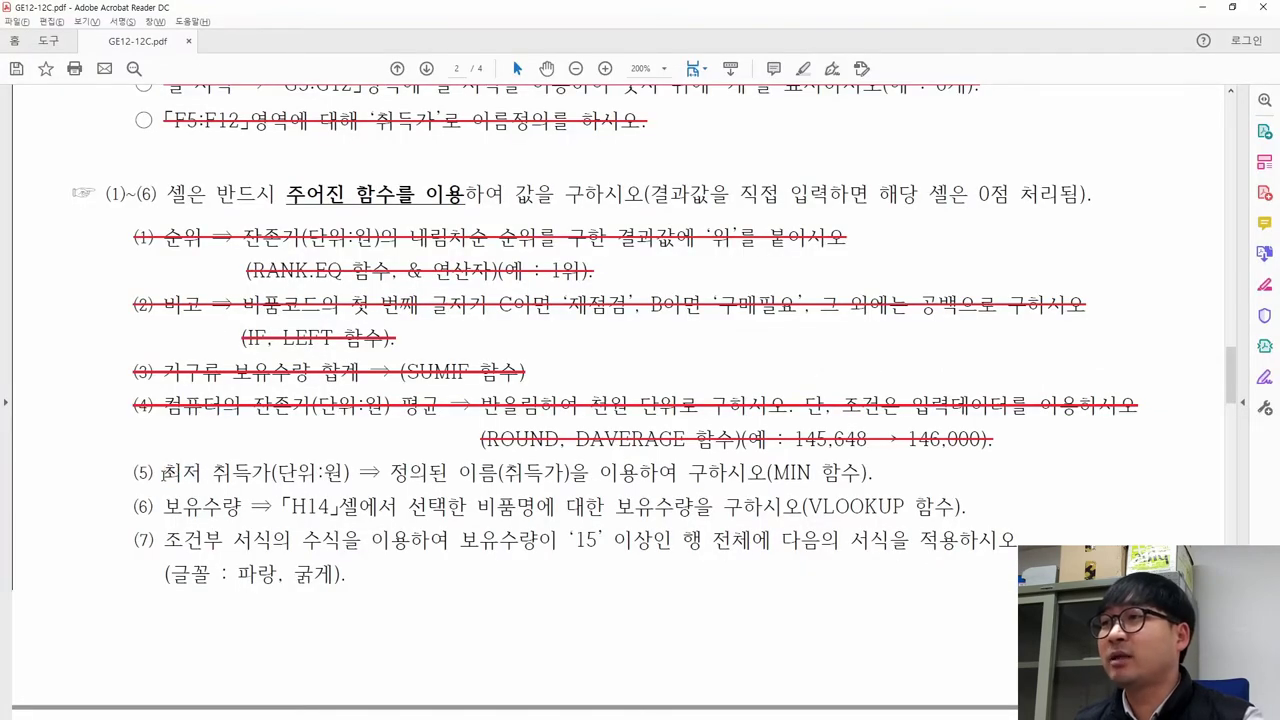
left_click_drag(130, 472, 885, 468)
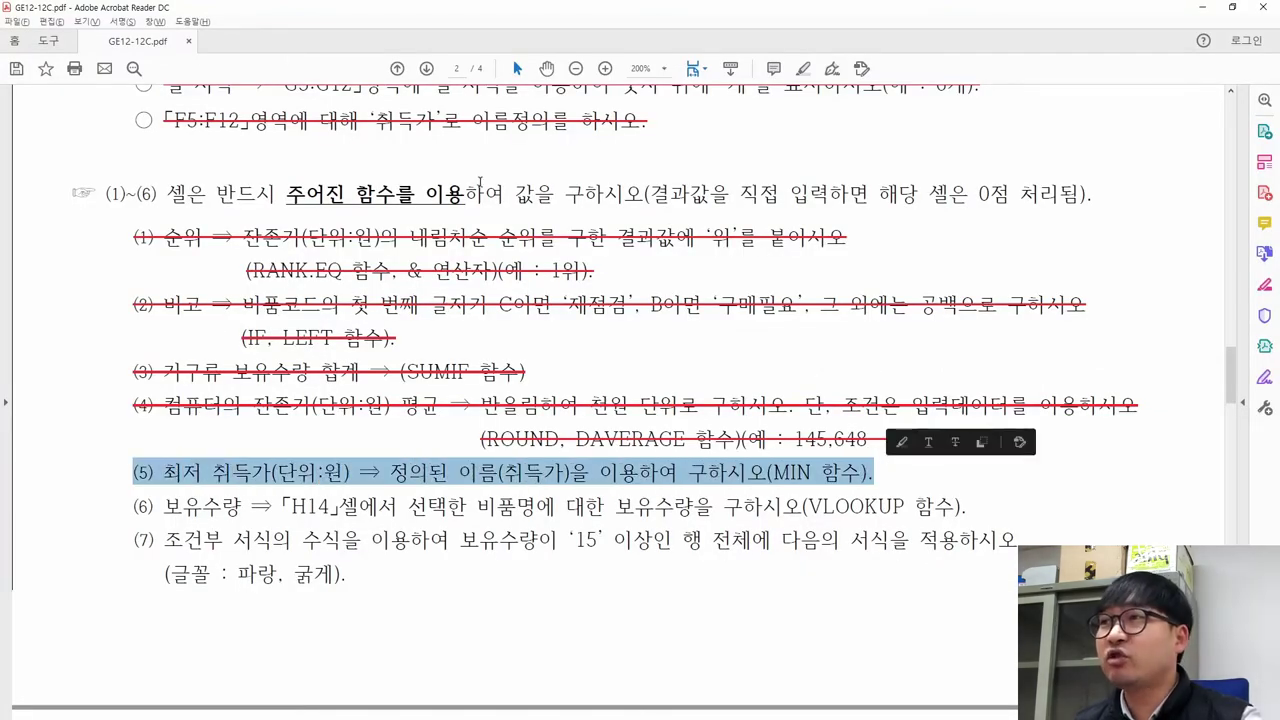
left_click(957, 443)
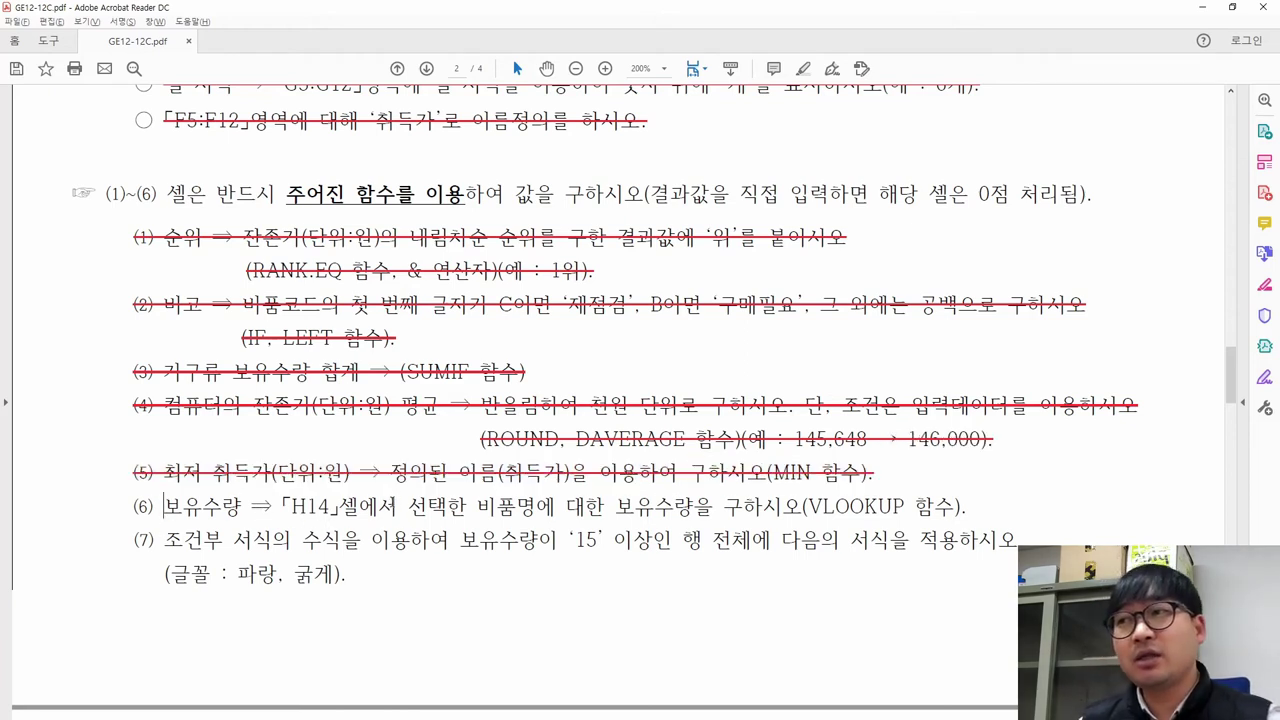
Examine item (6) in the exam PDF for the 보유수량 cell J14, including its VLOOKUP function and H14 reference.
scroll(640, 400, "up", 5)
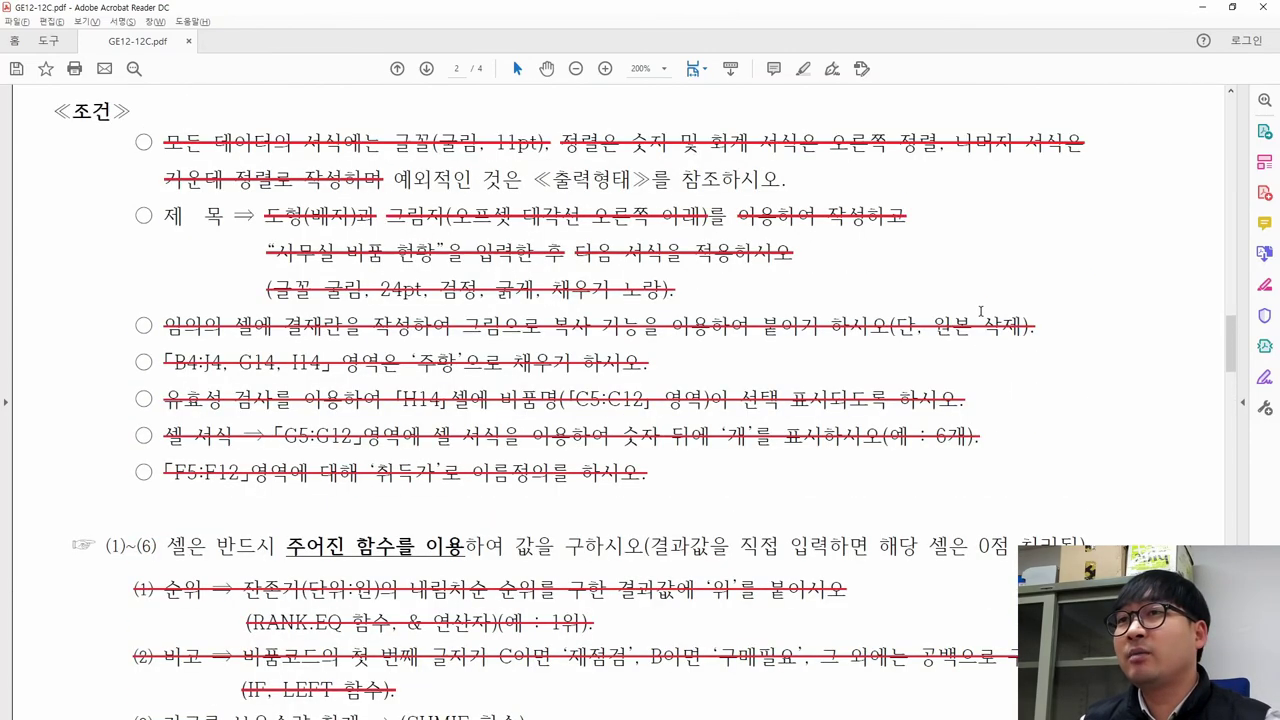
scroll(513, 59, "down", 6)
key("alt+Tab")
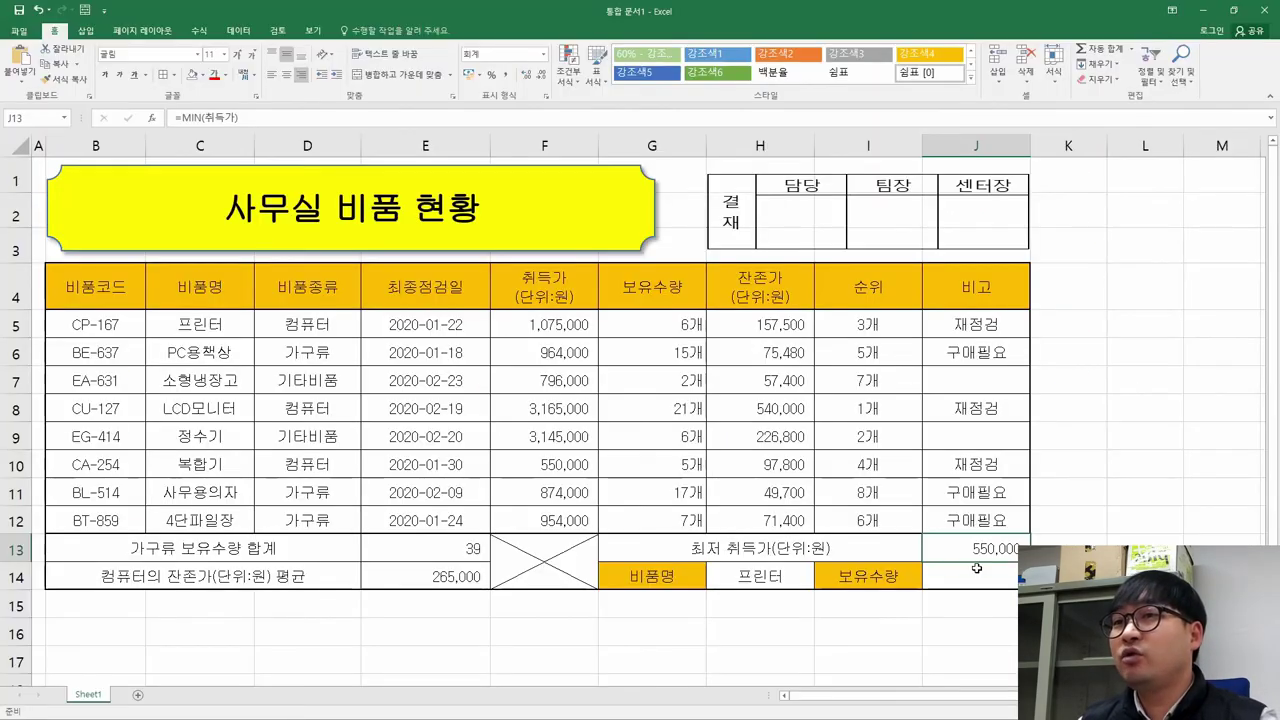
left_click(977, 573)
left_click(977, 573)
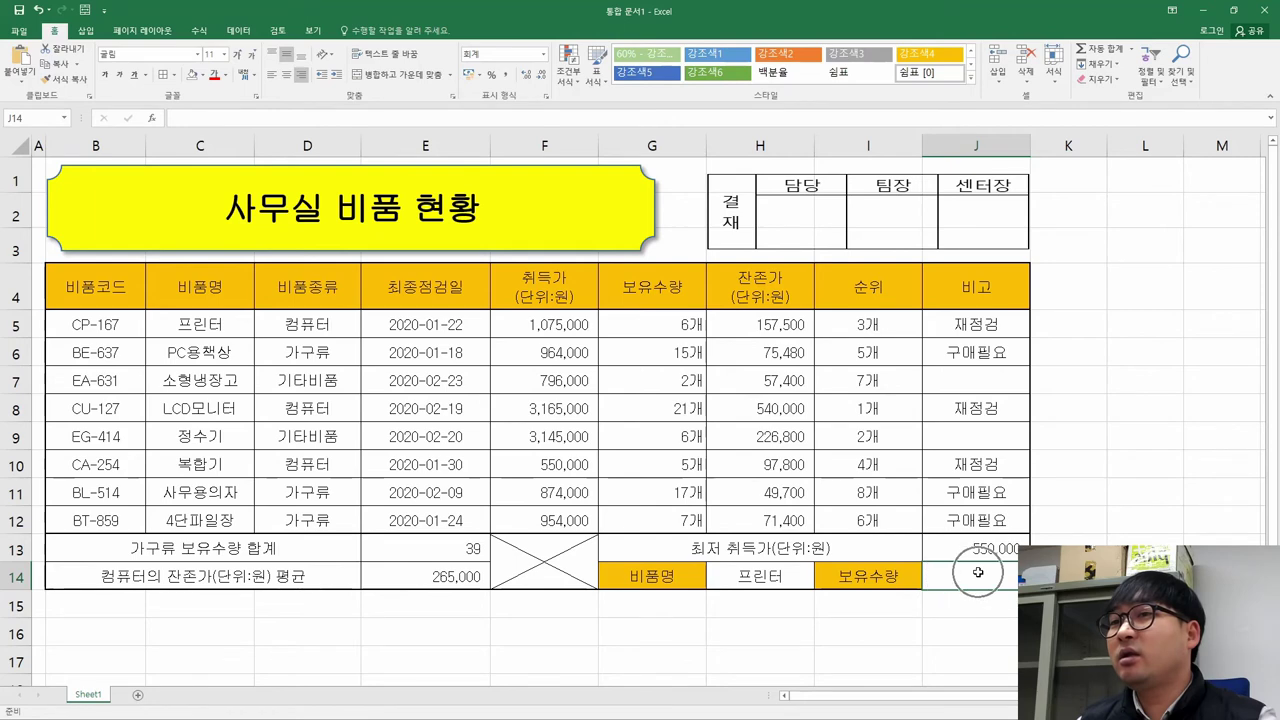
key("alt+Tab")
left_click_drag(808, 382, 906, 384)
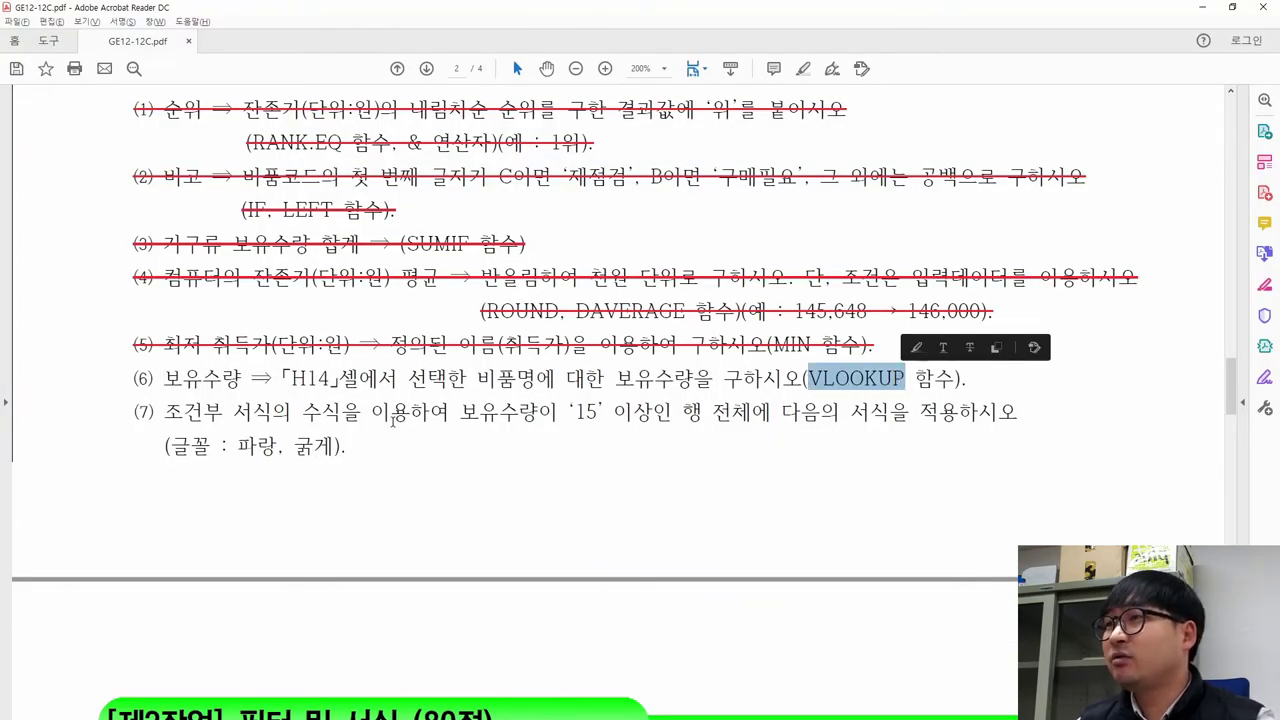
left_click_drag(291, 379, 370, 380)
Return to Excel and examine H14's 비품명 choices, the 보유수량 values in G5:G12 and the result cell J14.
key("alt+Tab")
left_click(802, 579)
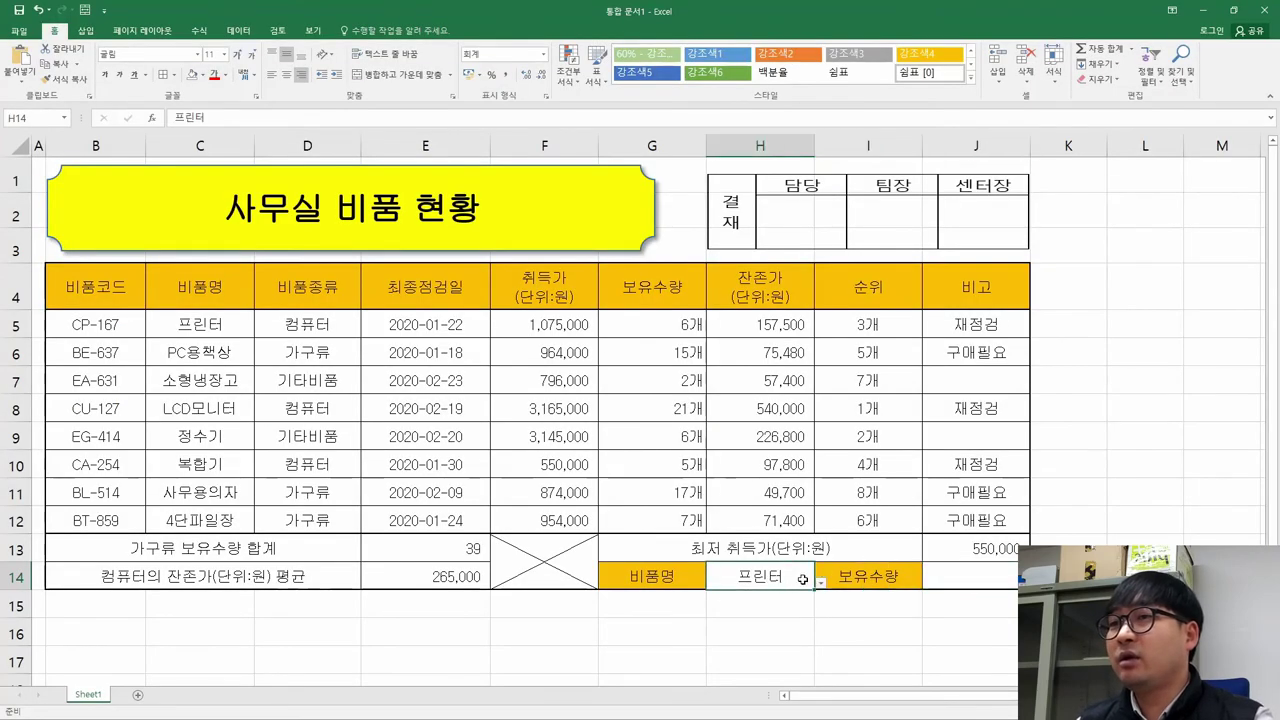
left_click(821, 582)
left_click(969, 585)
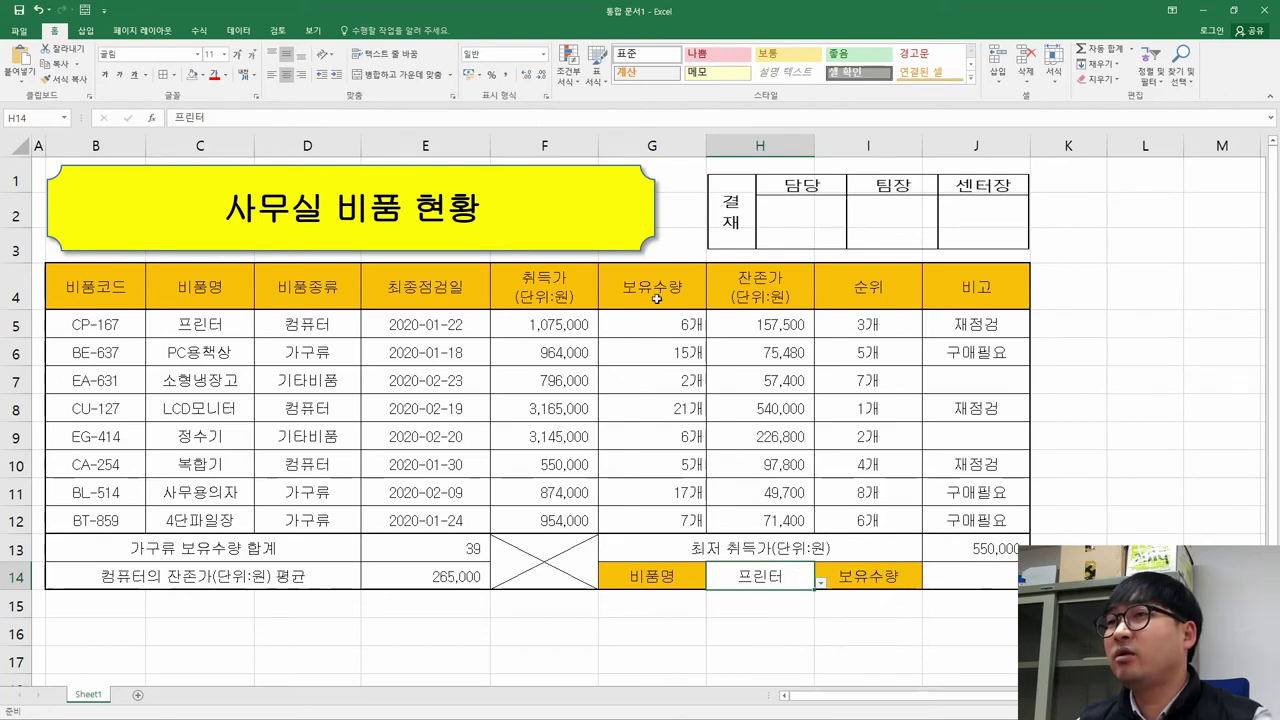
left_click_drag(658, 322, 681, 519)
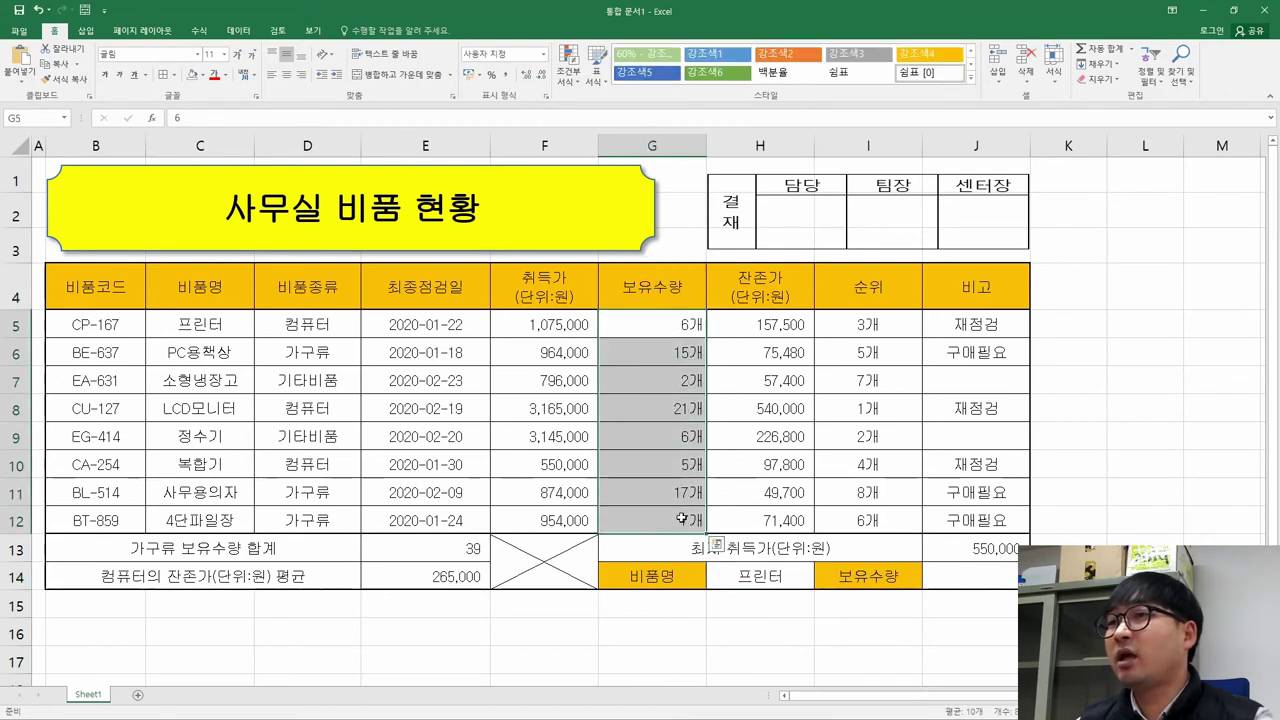
left_click(768, 573)
left_click(958, 573)
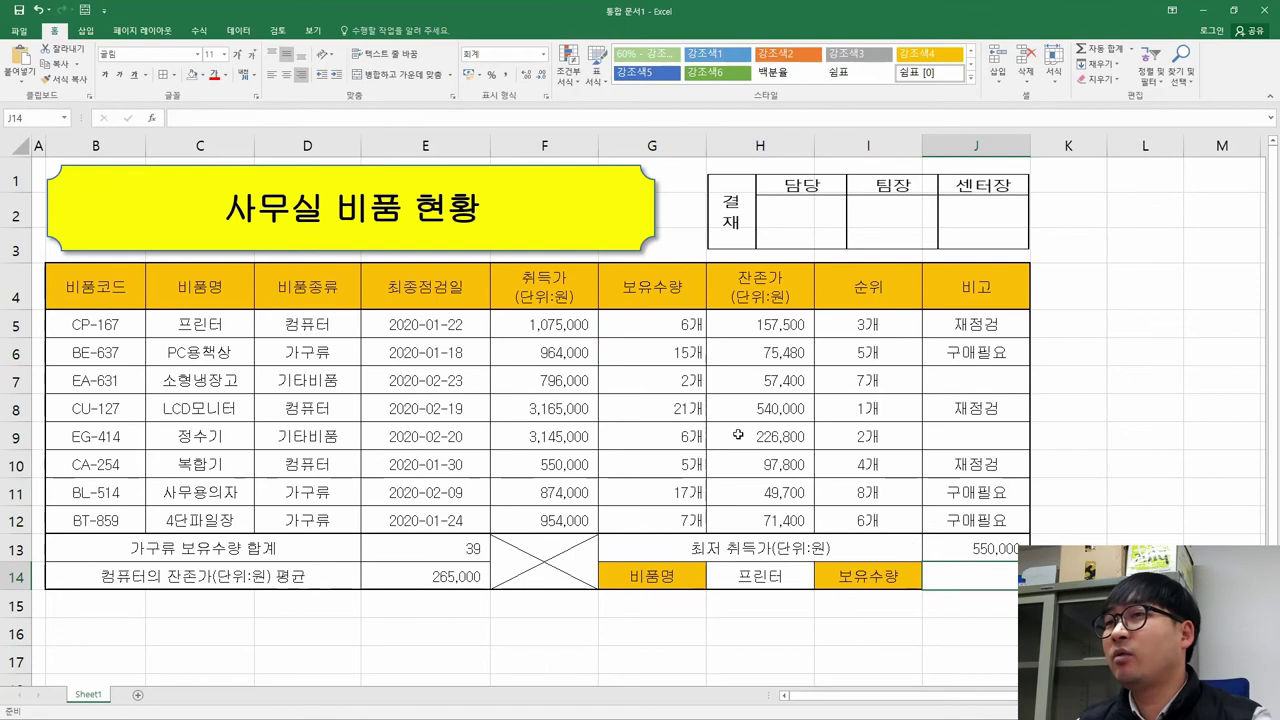
Choose PC용책상 as the 비품명 in H14 and trace its row across C6:G6 to 보유수량.
left_click(756, 572)
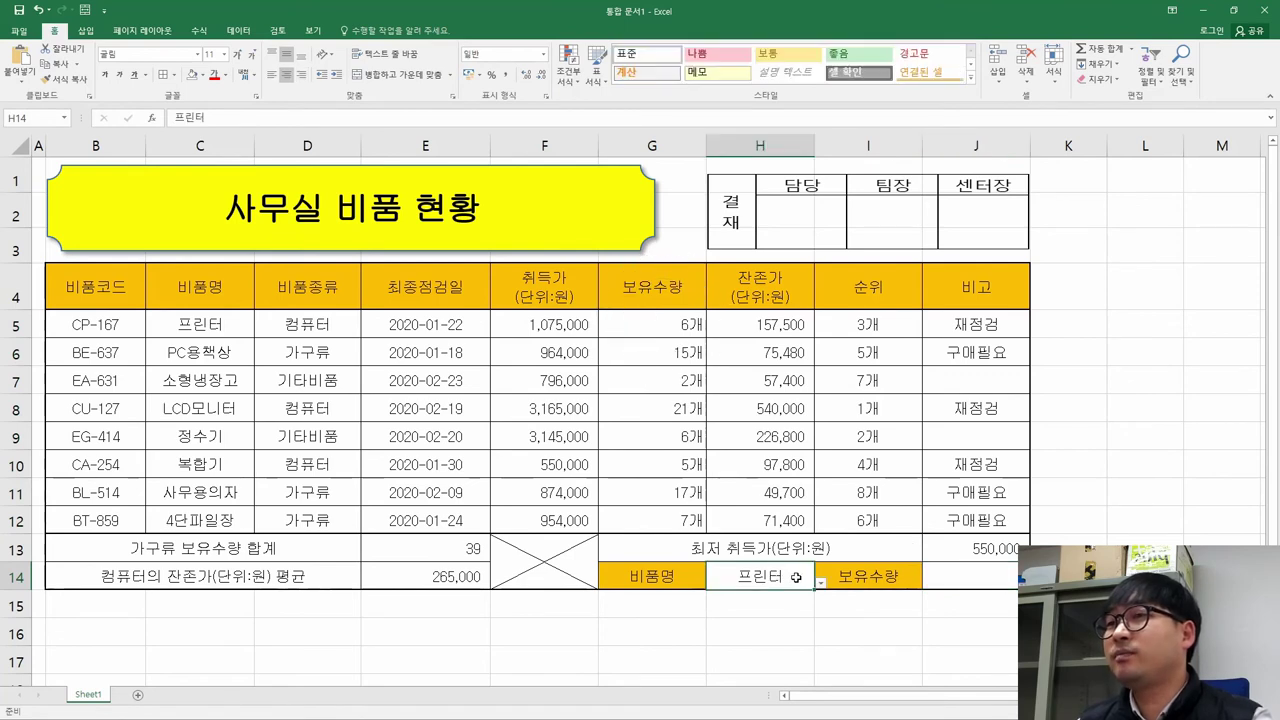
left_click(820, 584)
left_click(845, 616)
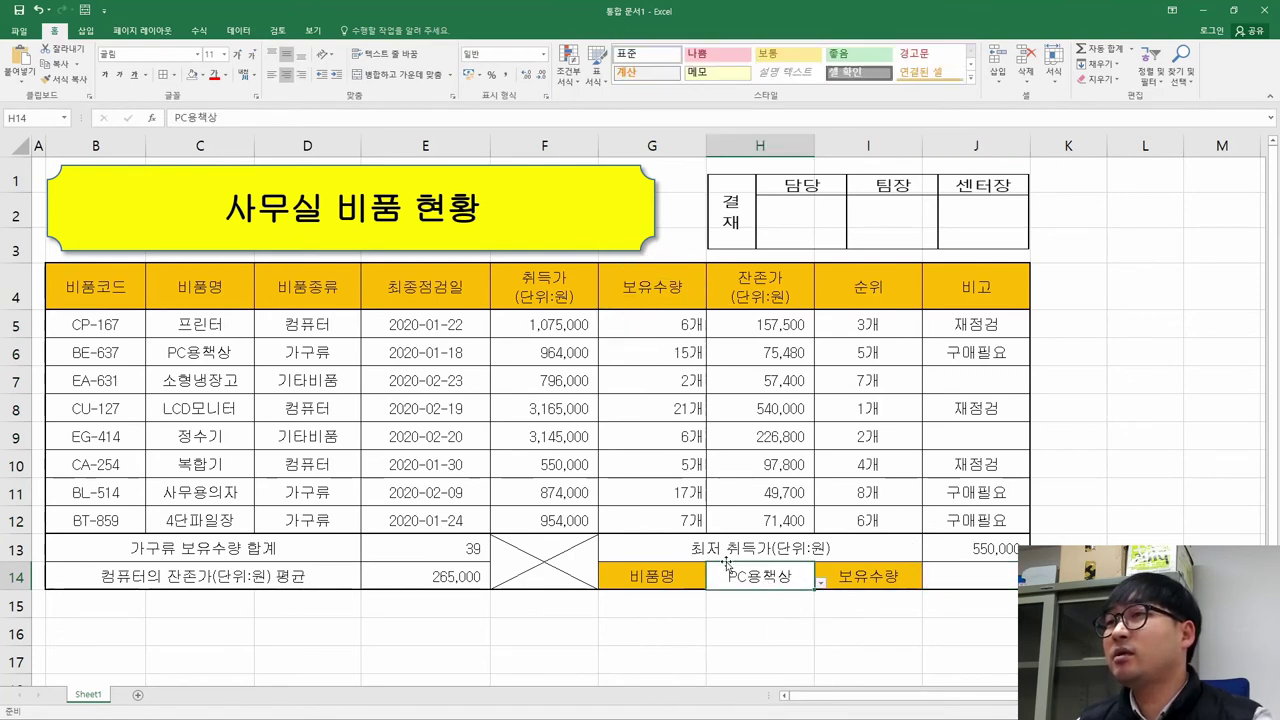
left_click_drag(181, 363, 705, 364)
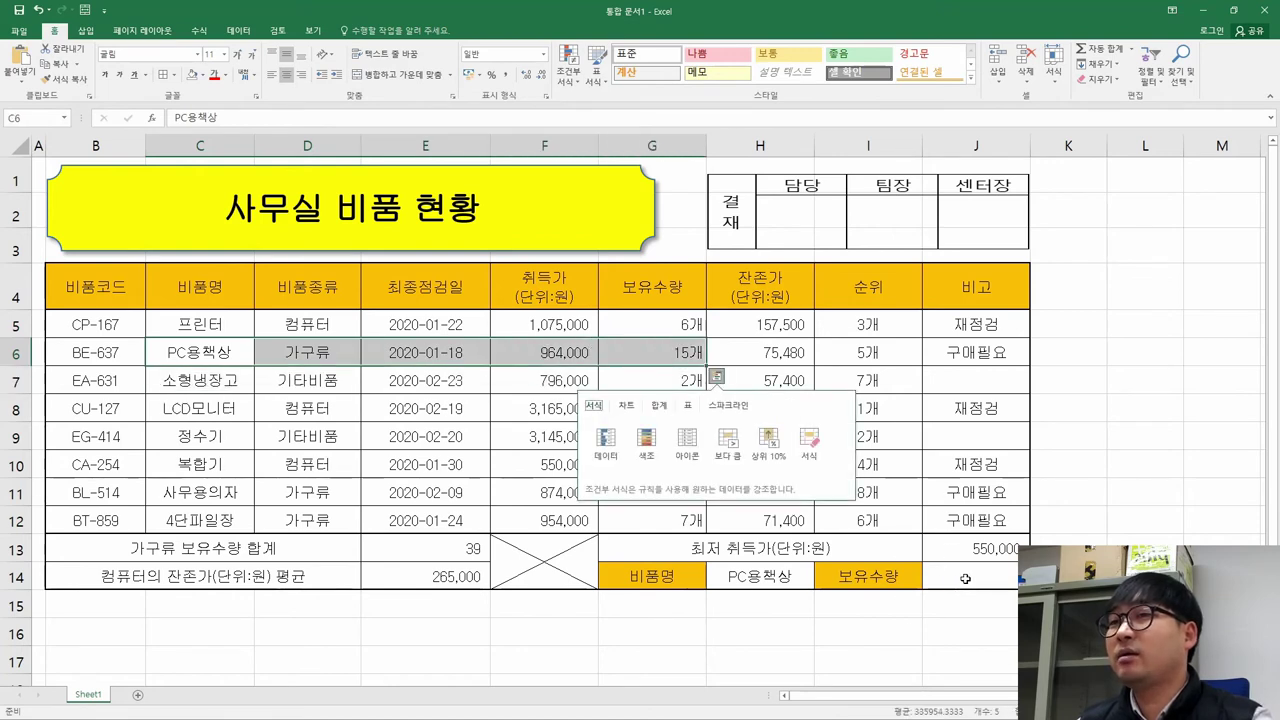
left_click(965, 578)
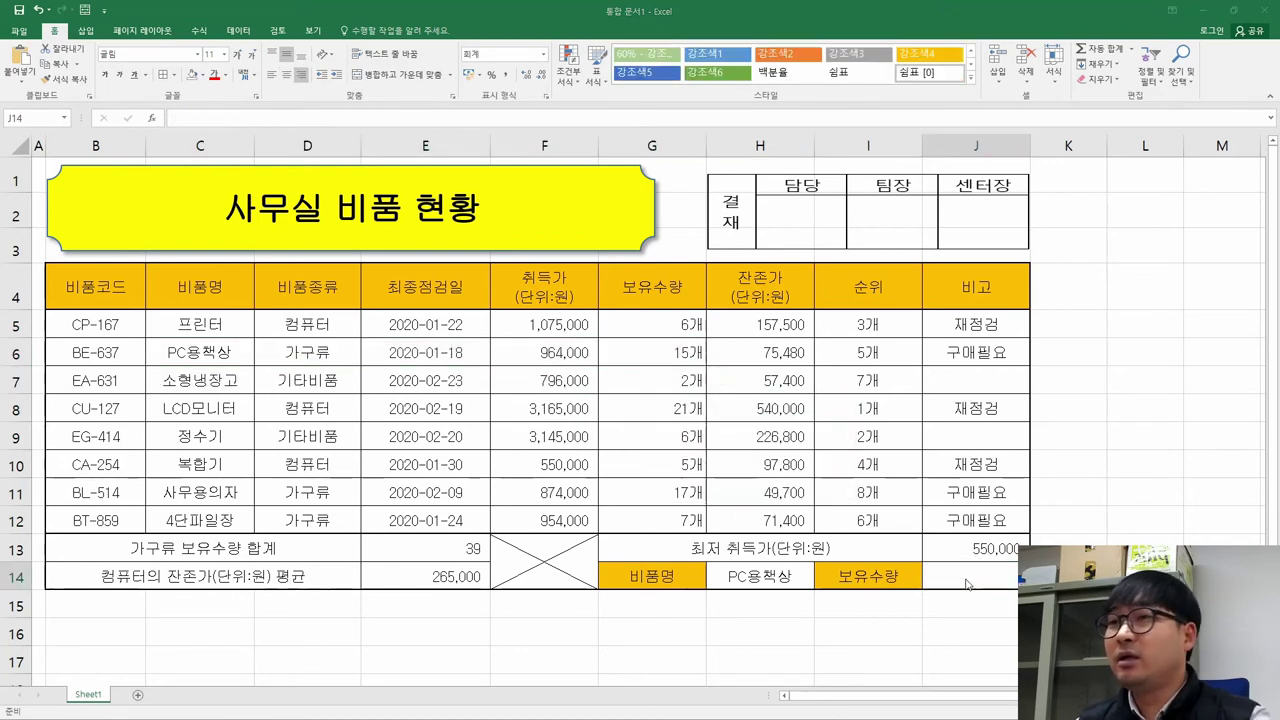
Switch to the exam PDF and reread item (6) on finding 보유수량 for the 비품명 selected in H14.
key("alt+Tab")
key("alt+Tab")
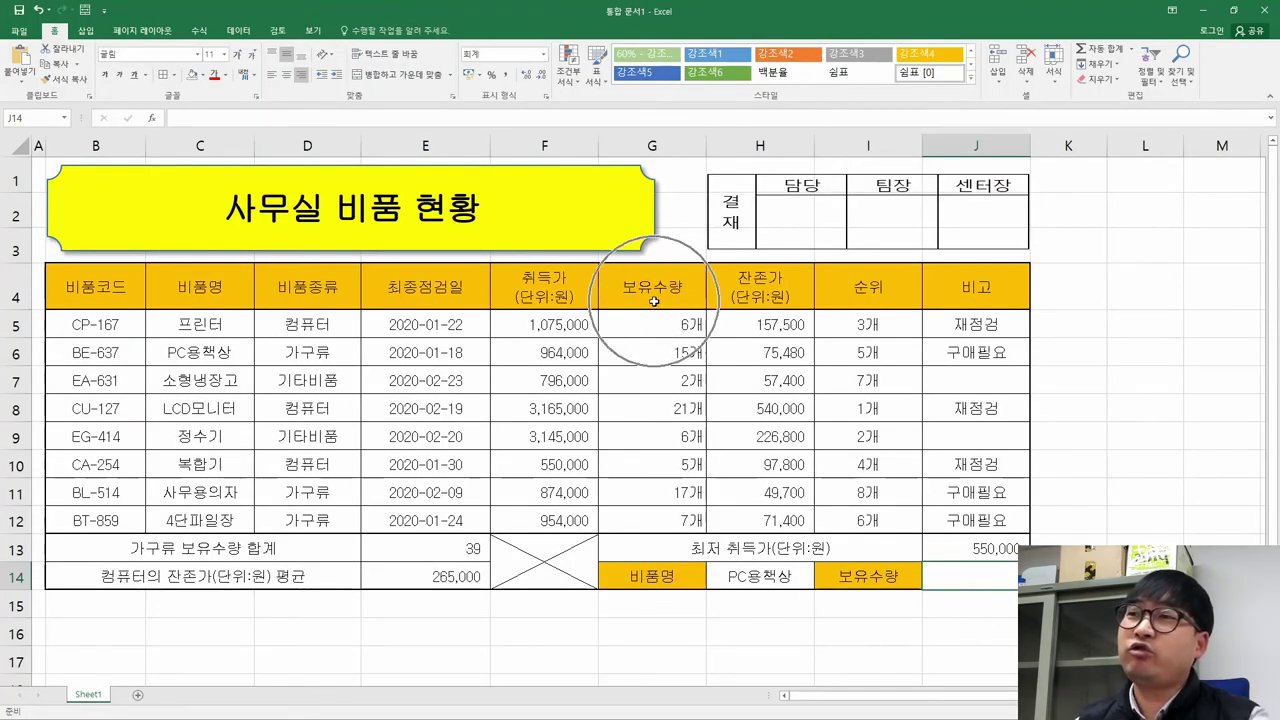
key("alt+Tab")
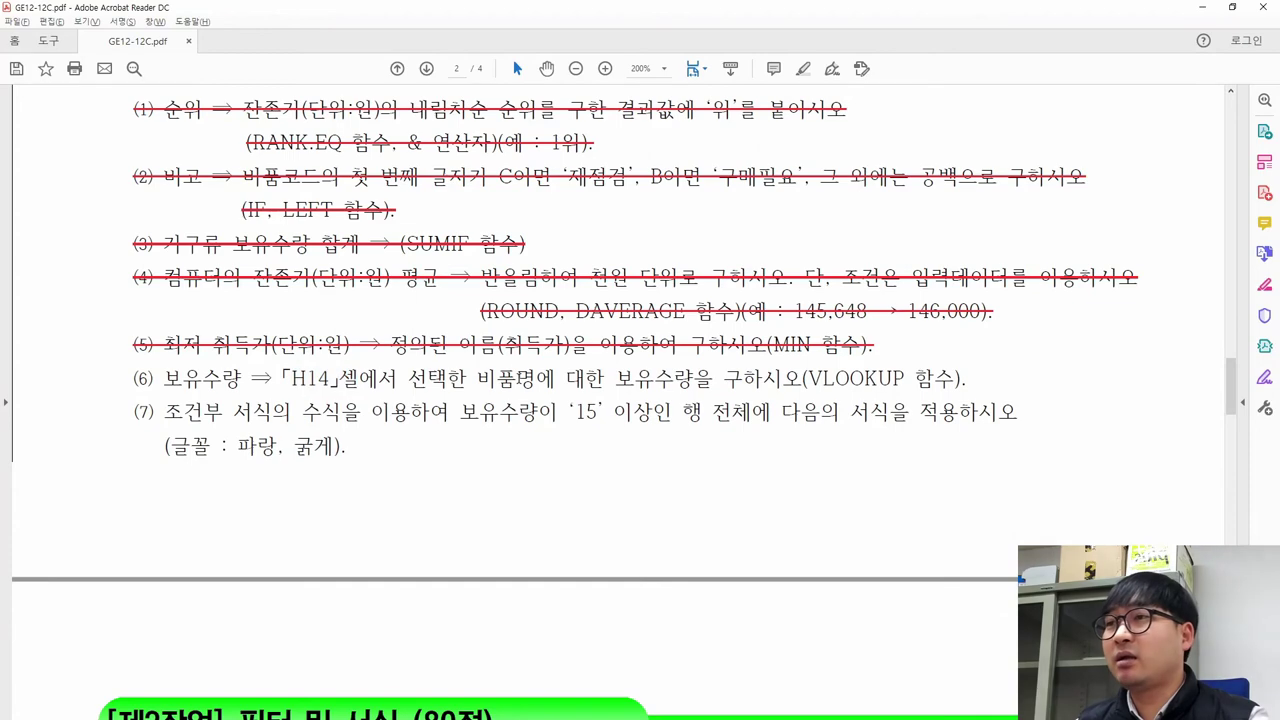
left_click_drag(166, 378, 660, 382)
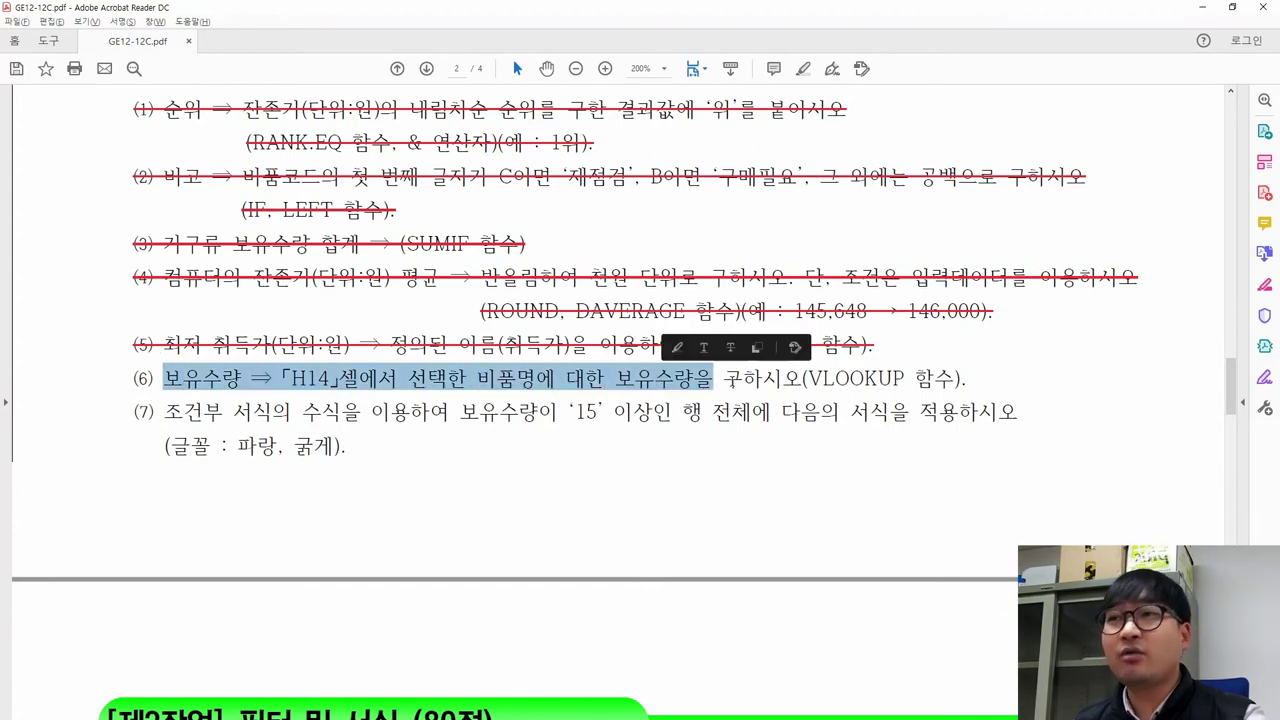
Reread the function named for item (6) in the exam PDF and switch back to Excel.
left_click(724, 378)
left_click_drag(806, 378, 913, 378)
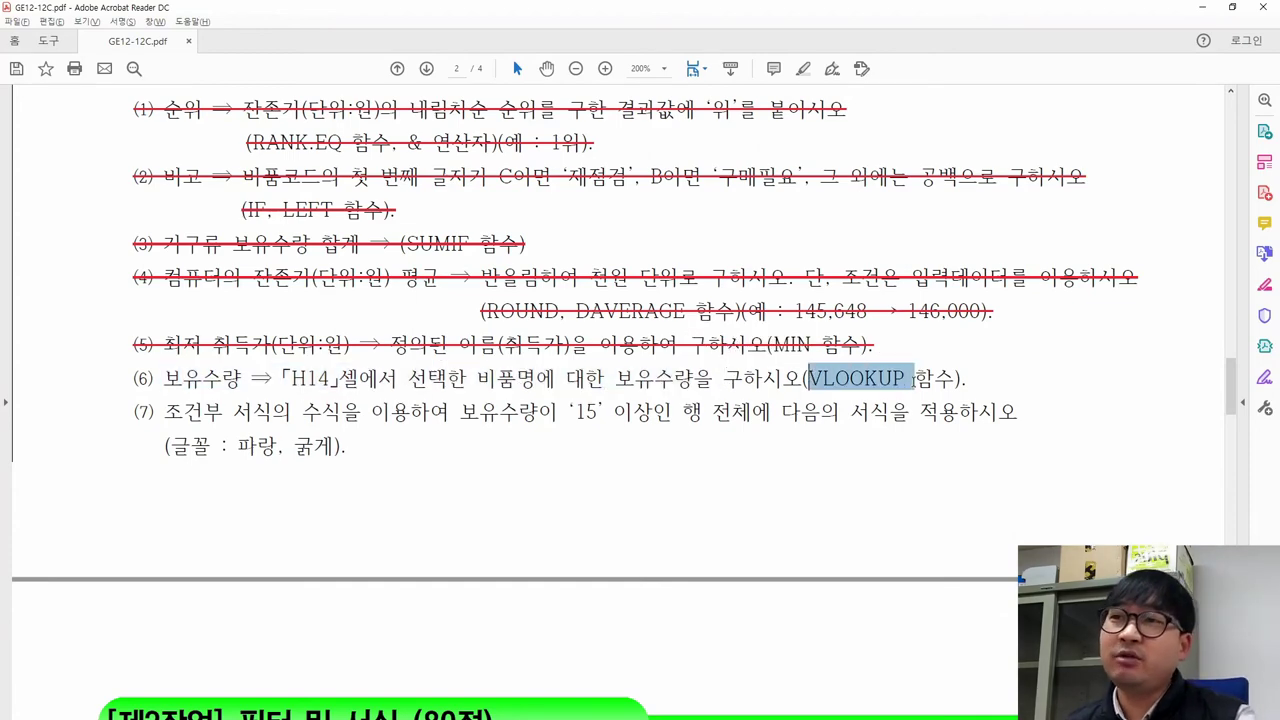
key("alt+Tab")
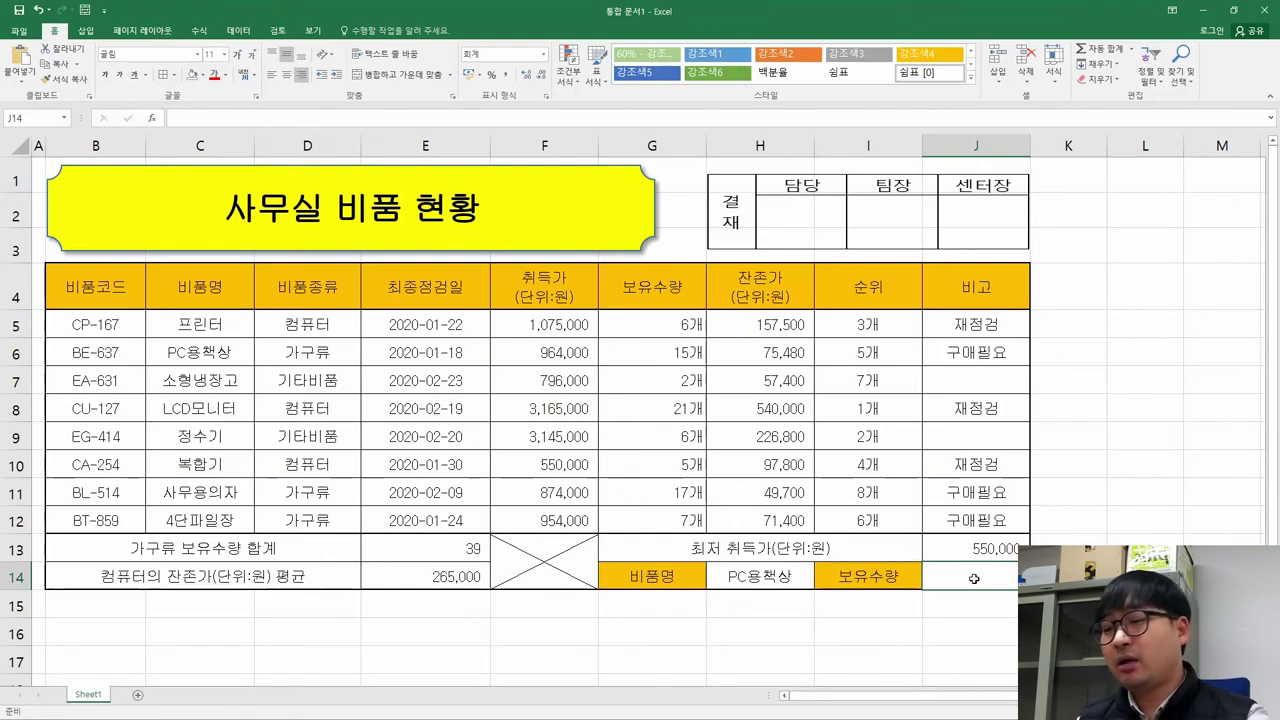
type("=vl")
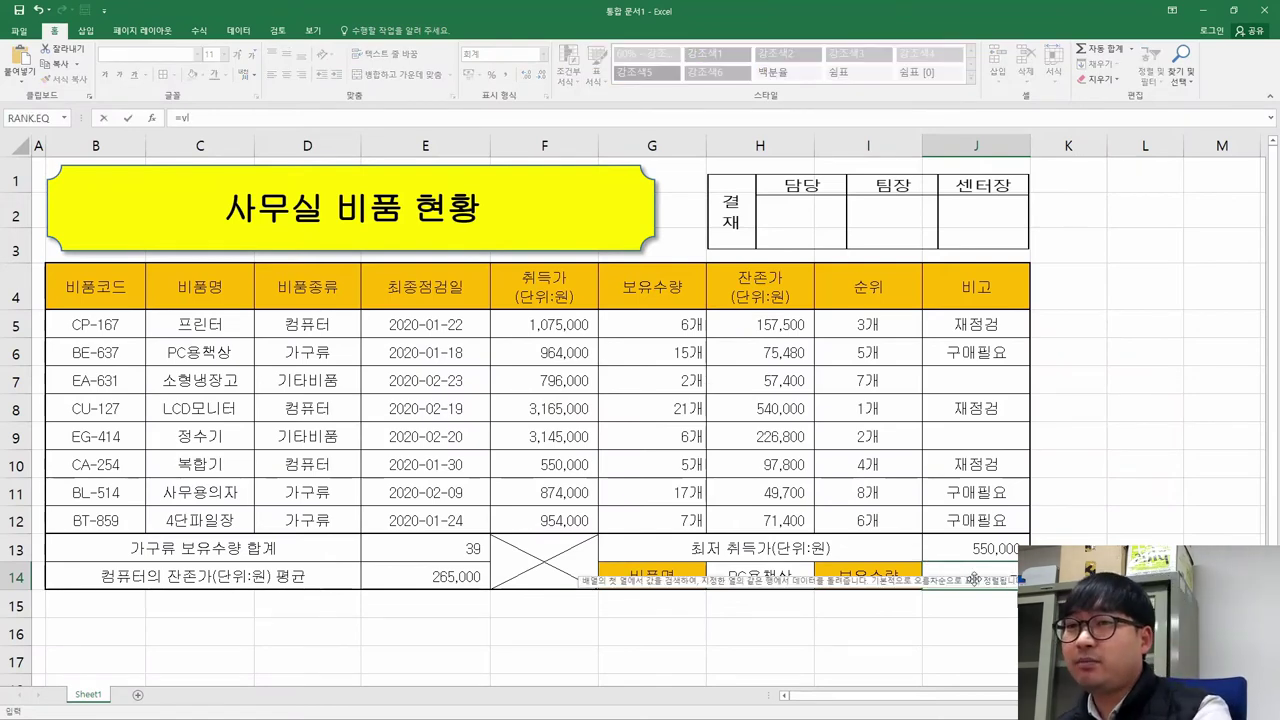
key("Tab")
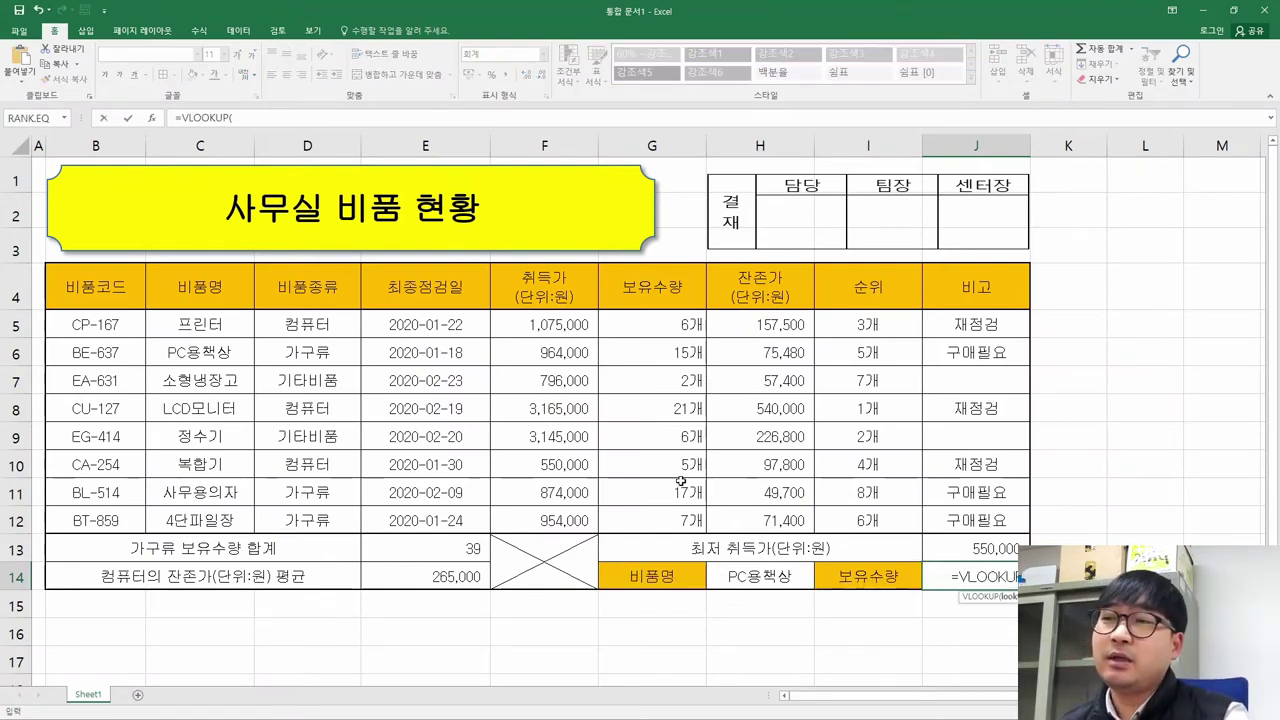
left_click(151, 118)
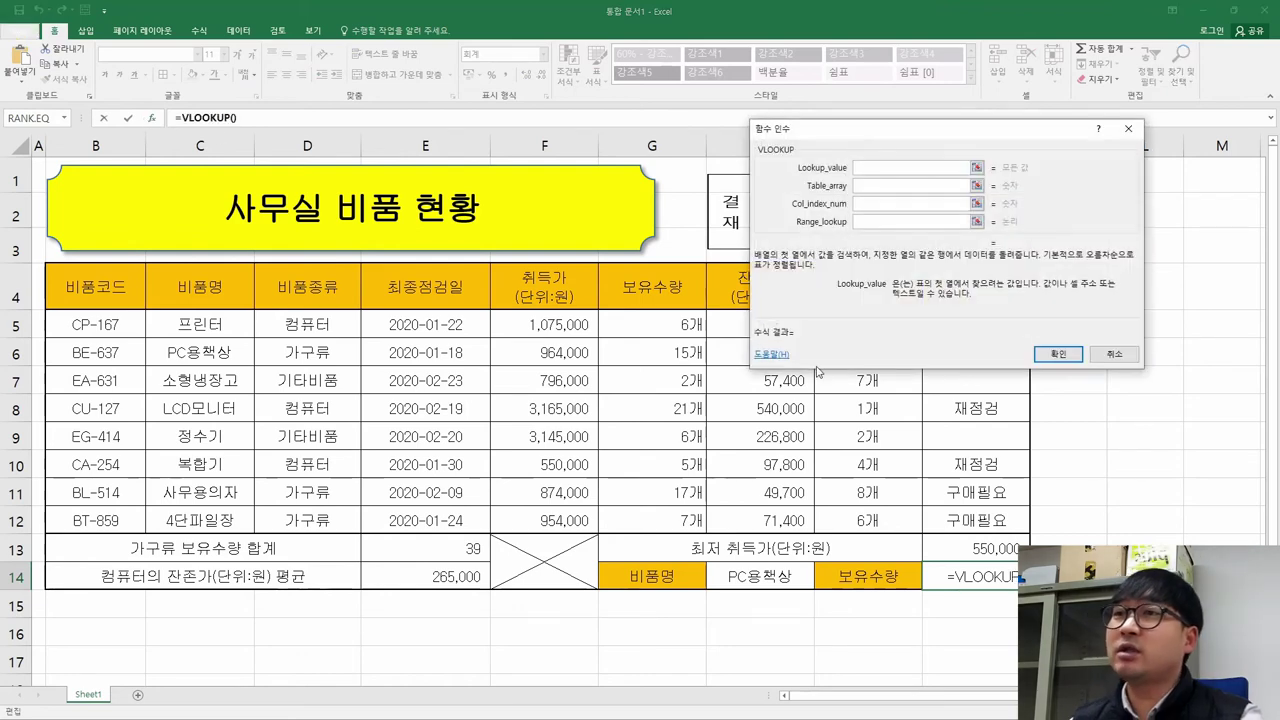
left_click_drag(918, 128, 673, 188)
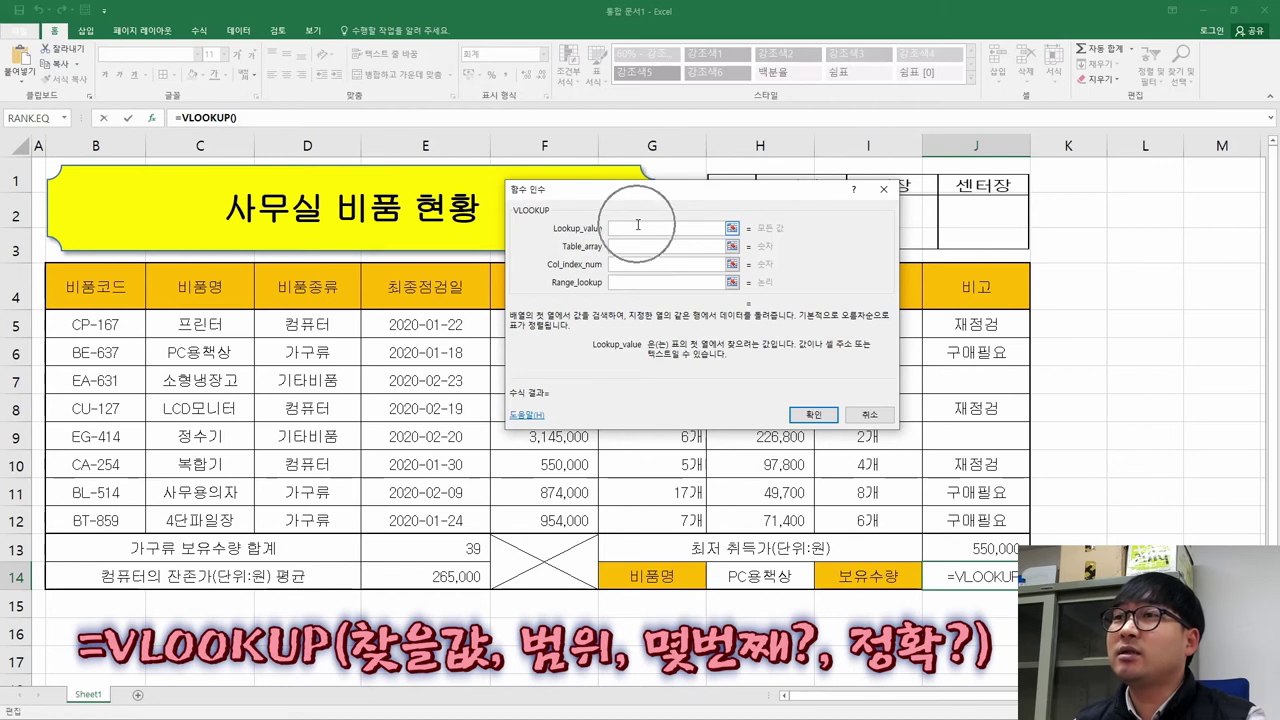
left_click(770, 577)
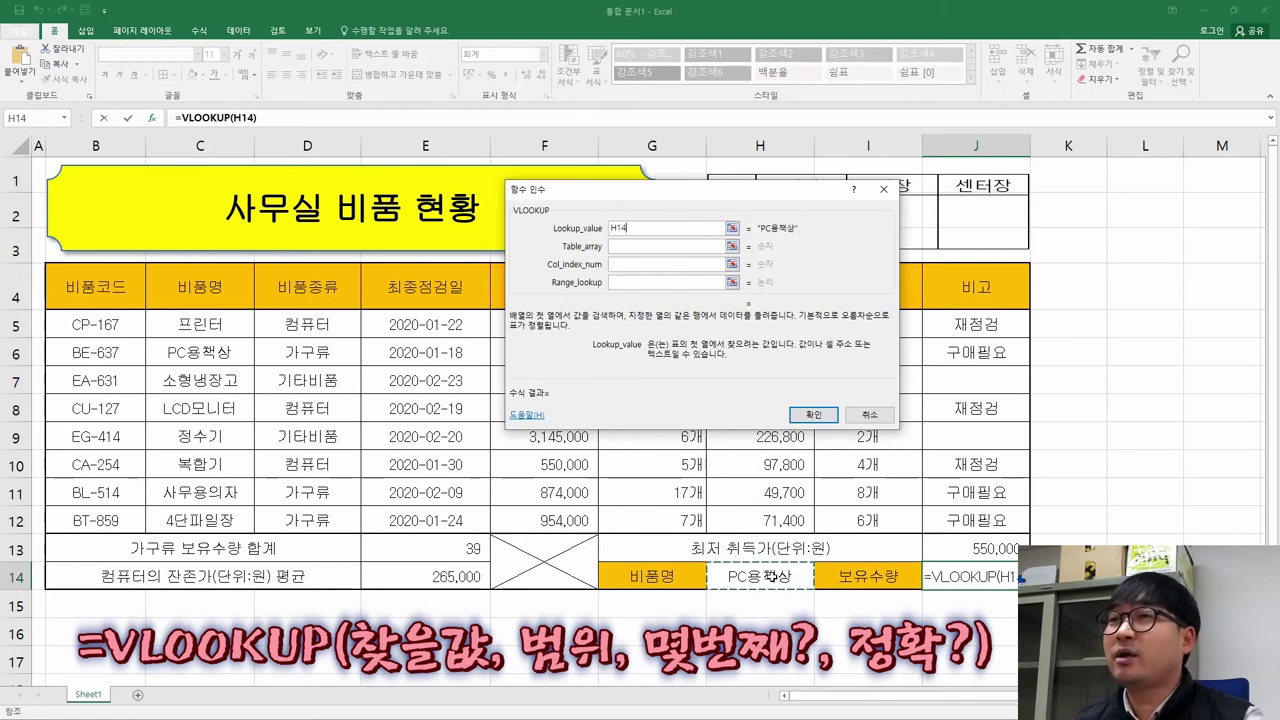
left_click(630, 247)
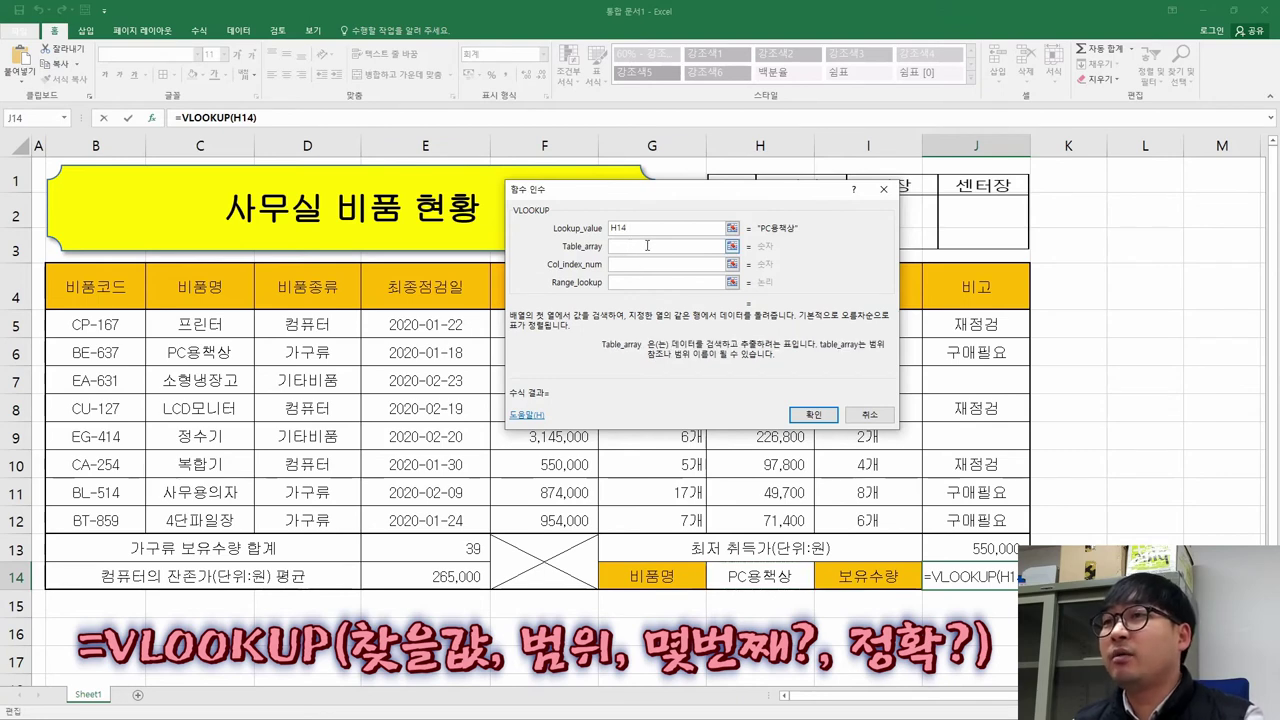
left_click(806, 570)
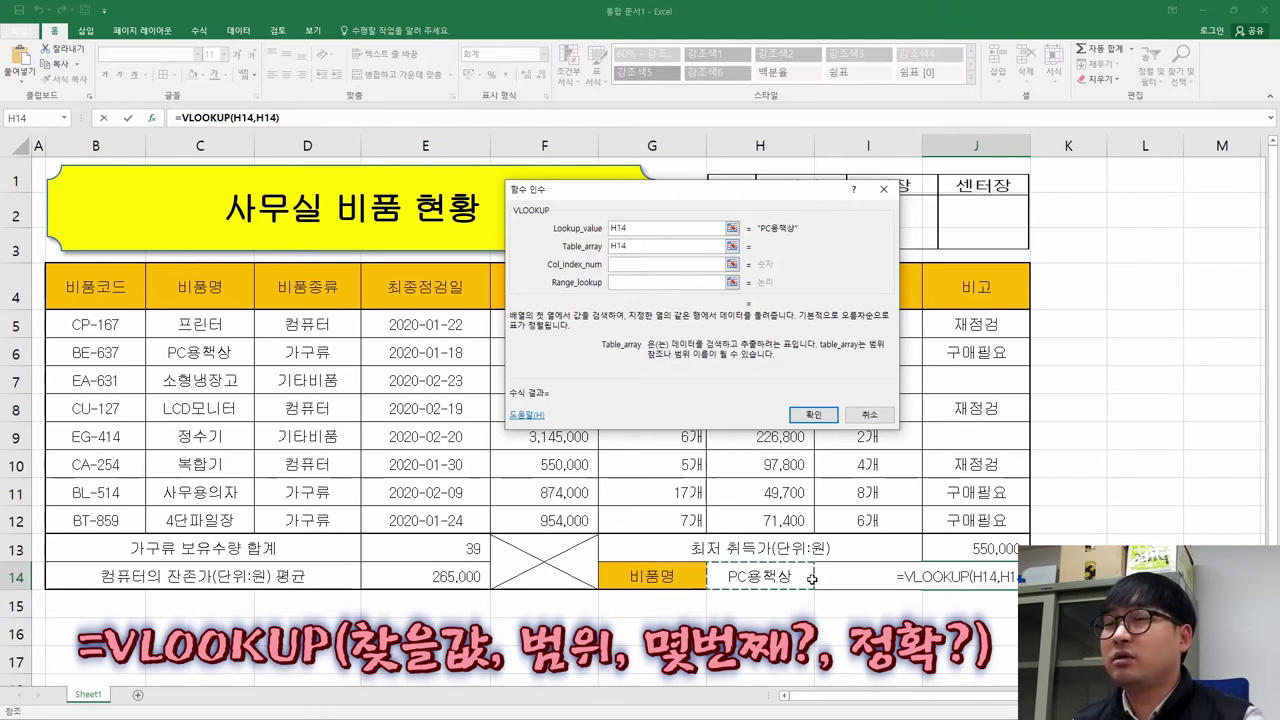
key("Escape")
Choose 프린터 as the 비품명 in H14 and start a VLOOKUP in J14 with H14 as the lookup value.
left_click(820, 582)
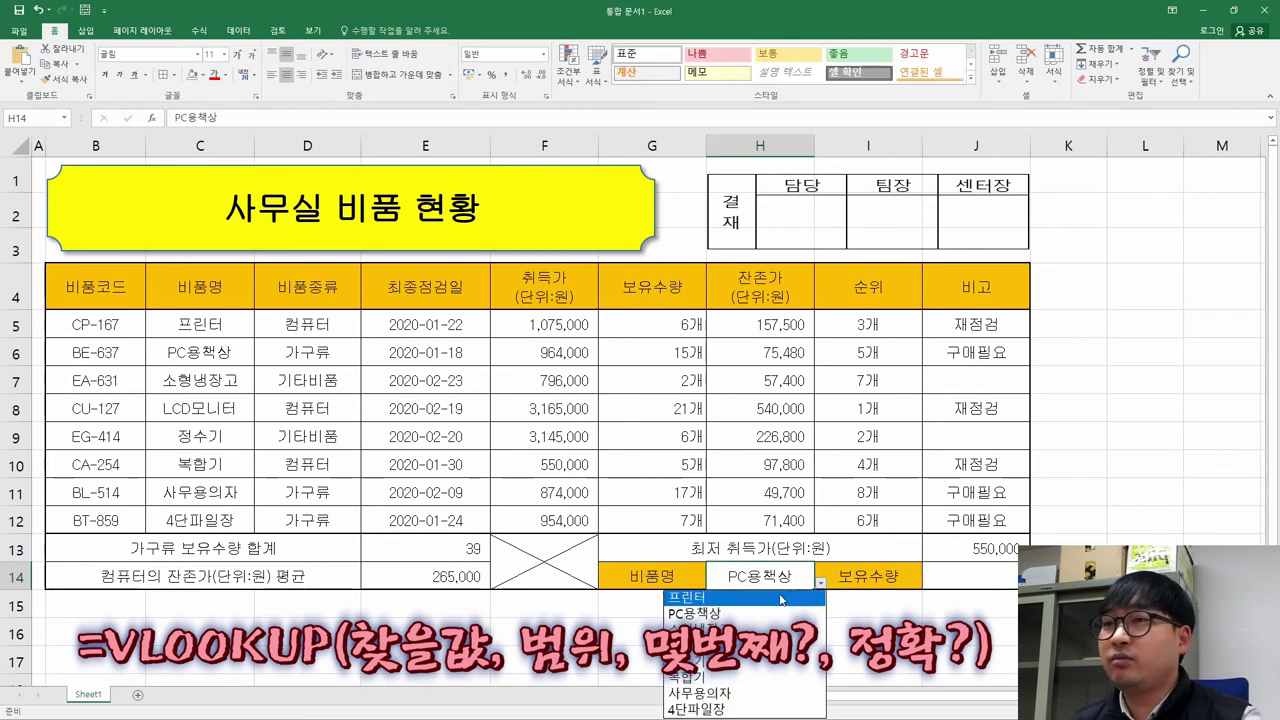
left_click(850, 596)
left_click(976, 577)
type("=v")
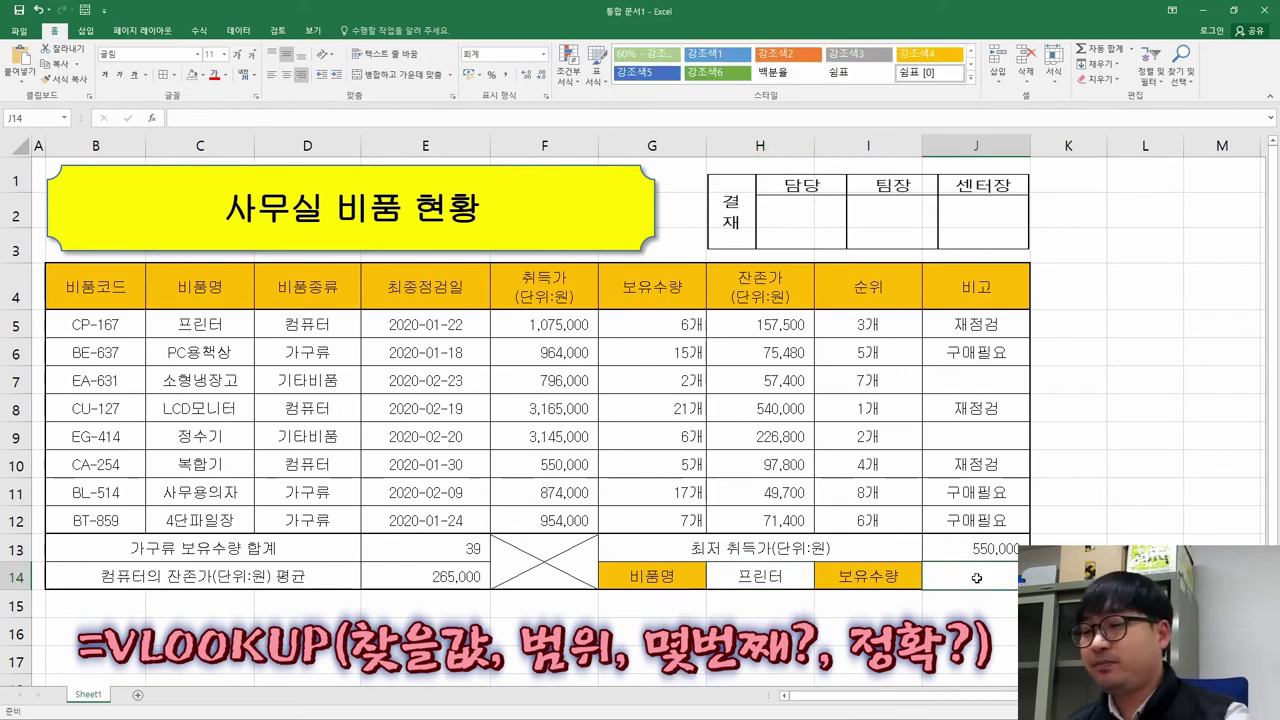
type("l")
key("Tab")
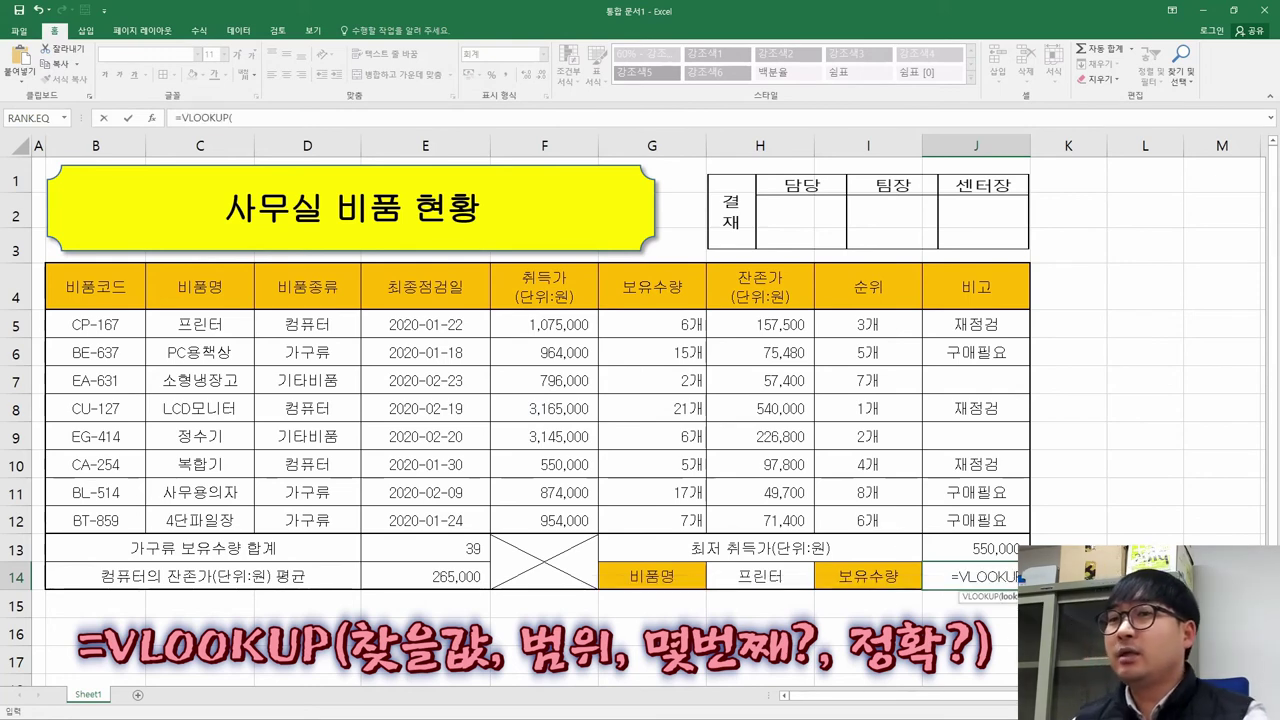
left_click(152, 117)
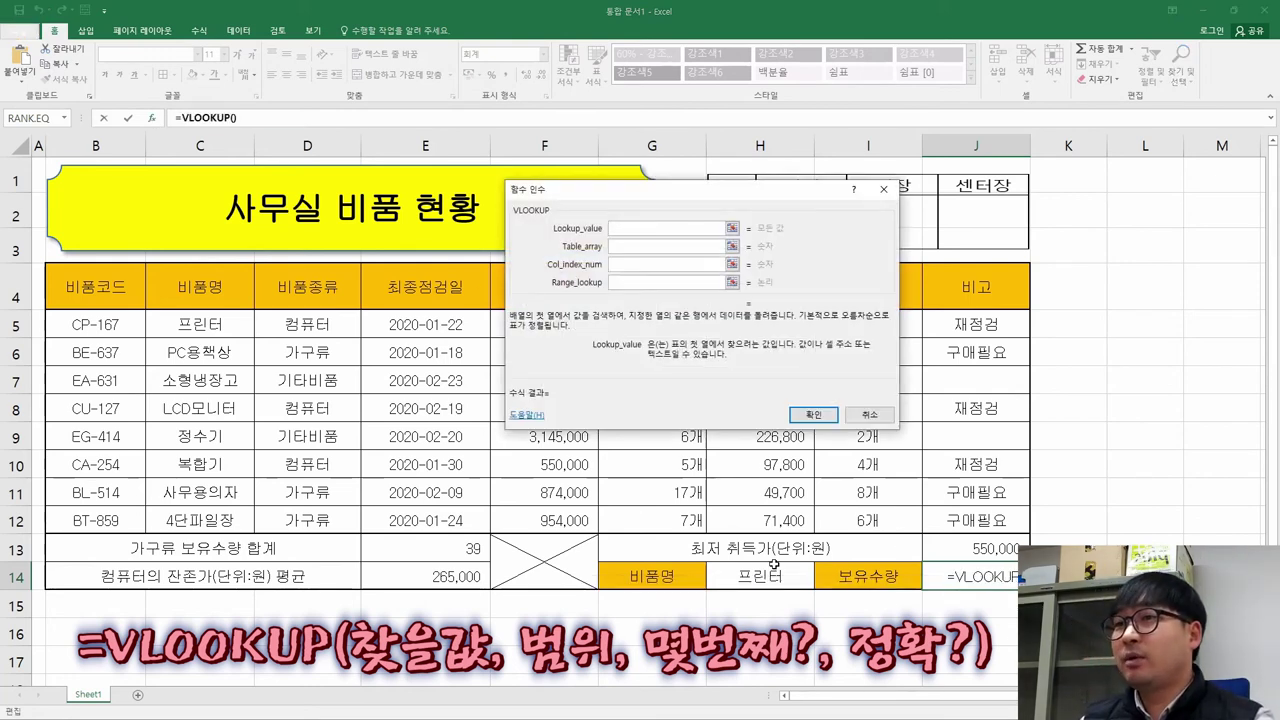
left_click(775, 577)
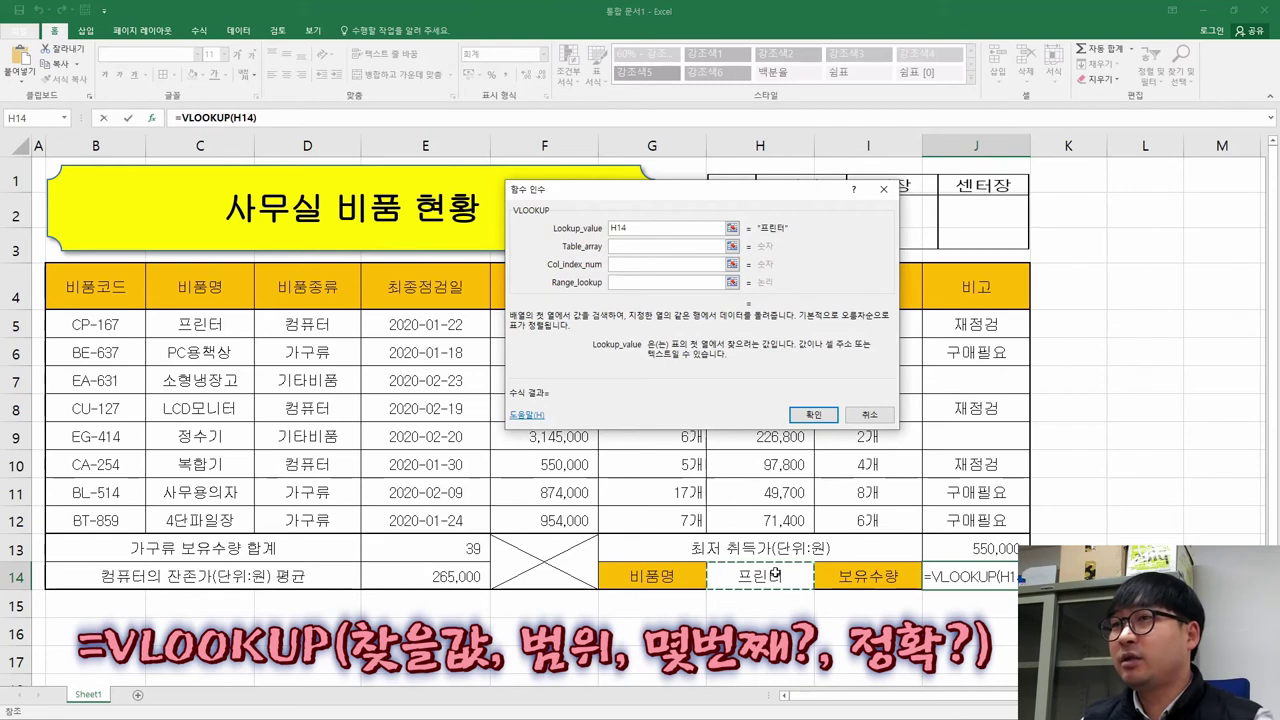
Set the VLOOKUP's table array to C5:G12, from the 비품명 column through 보유수량 without the header row.
left_click(638, 247)
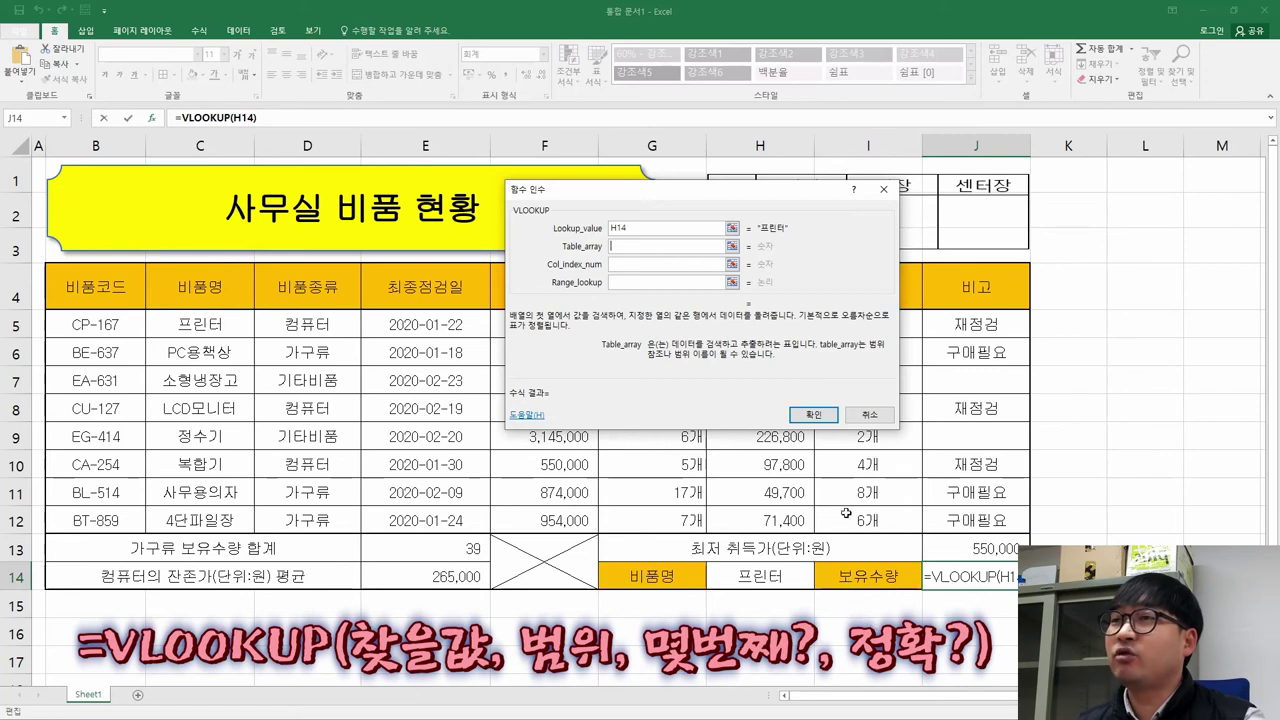
left_click_drag(690, 198, 875, 173)
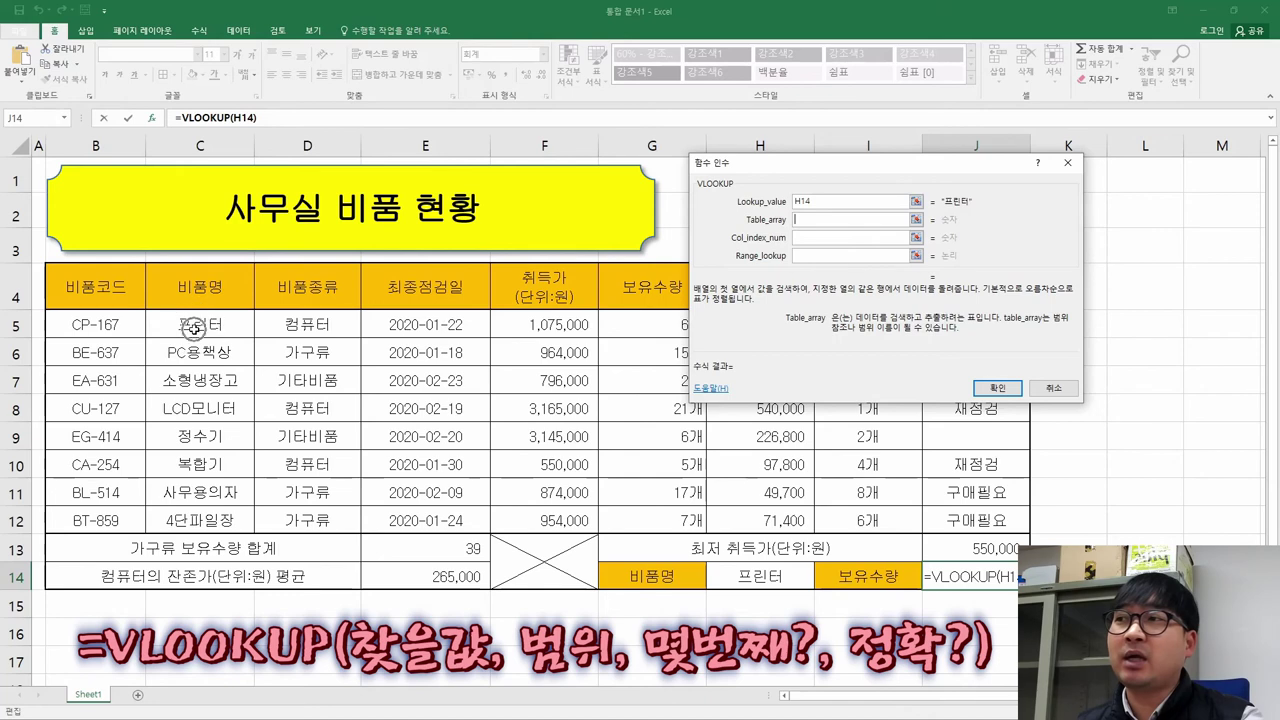
left_click_drag(195, 328, 663, 522)
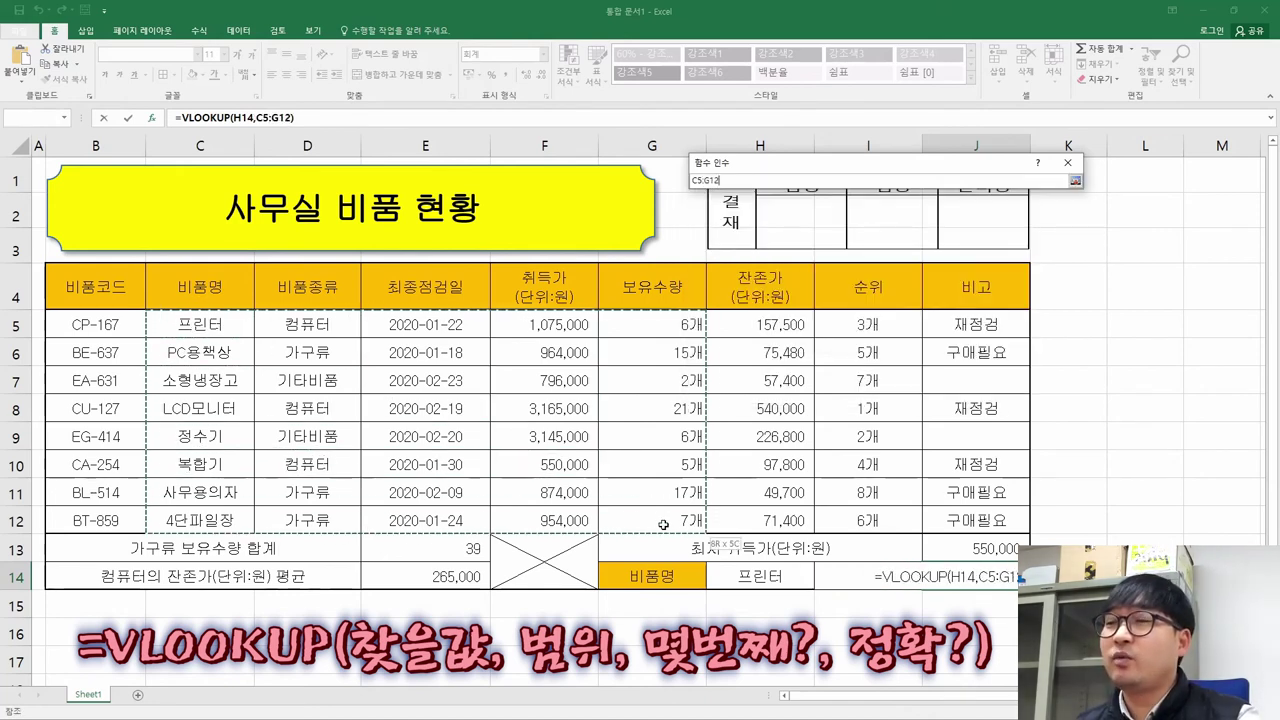
left_click_drag(663, 522, 663, 524)
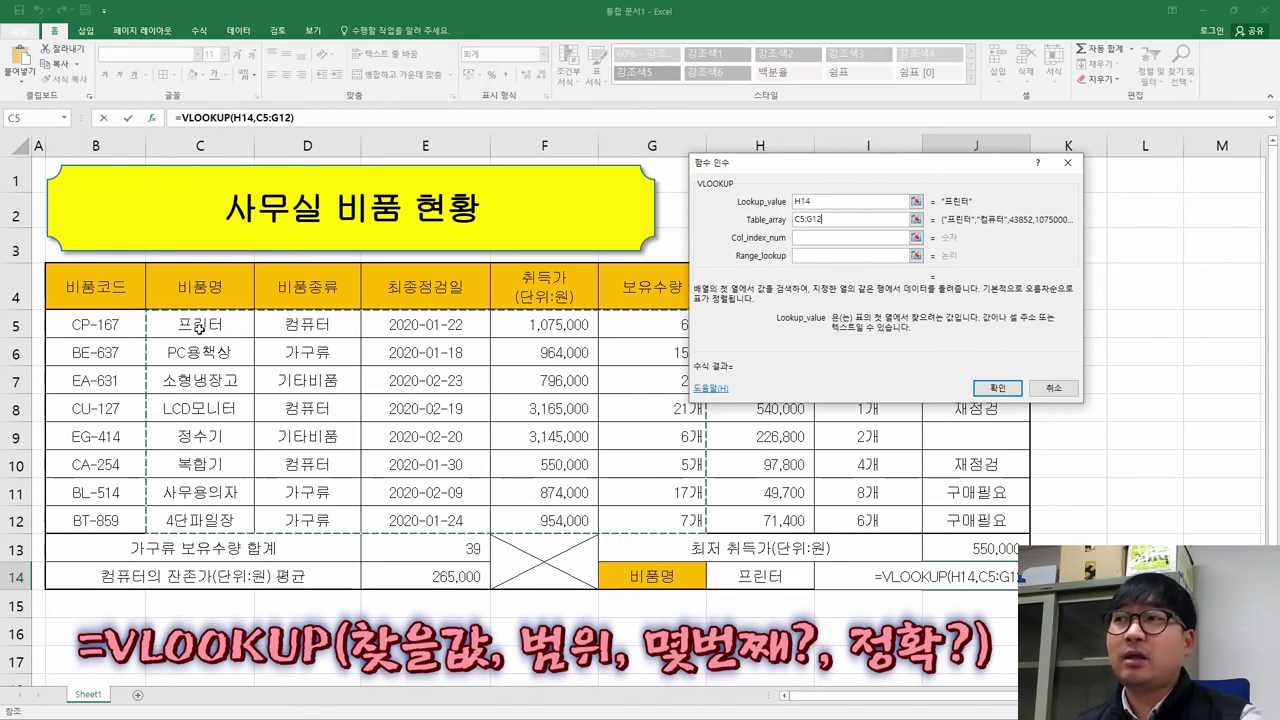
left_click(200, 328)
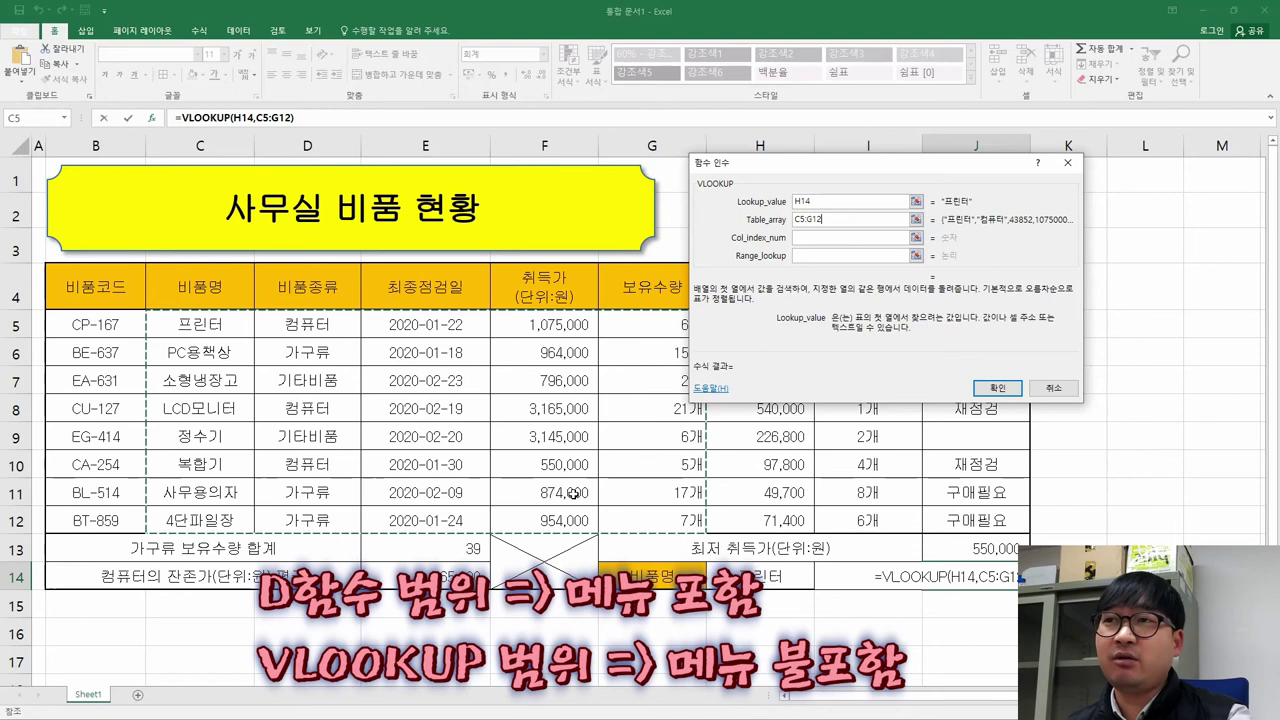
Set the VLOOKUP's column index number to 5 for the 보유수량 column.
left_click(803, 238)
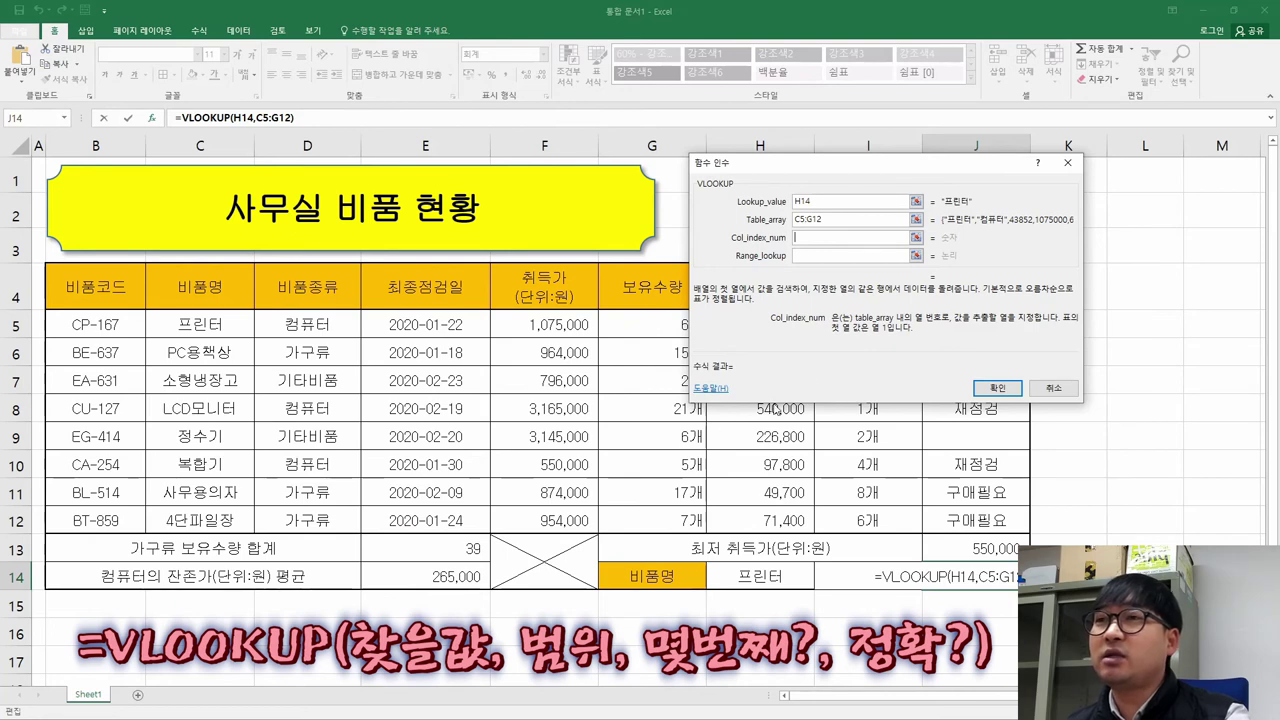
type("6")
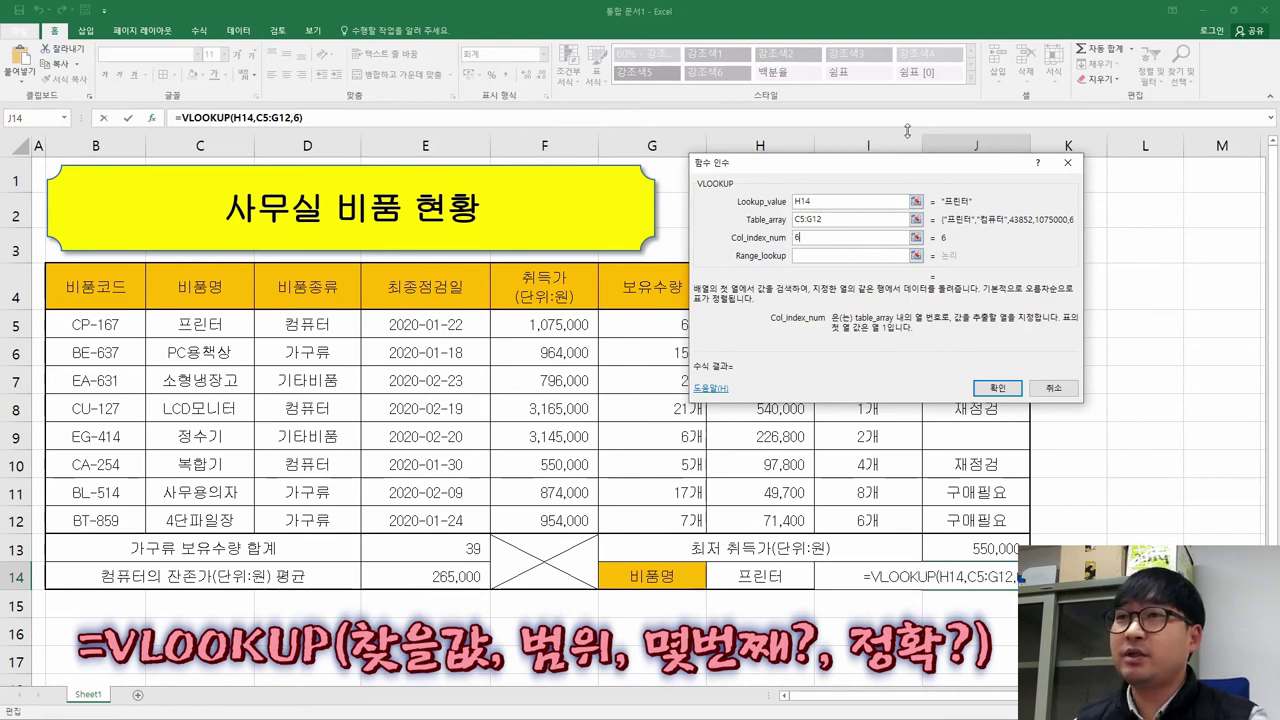
left_click_drag(871, 167, 976, 165)
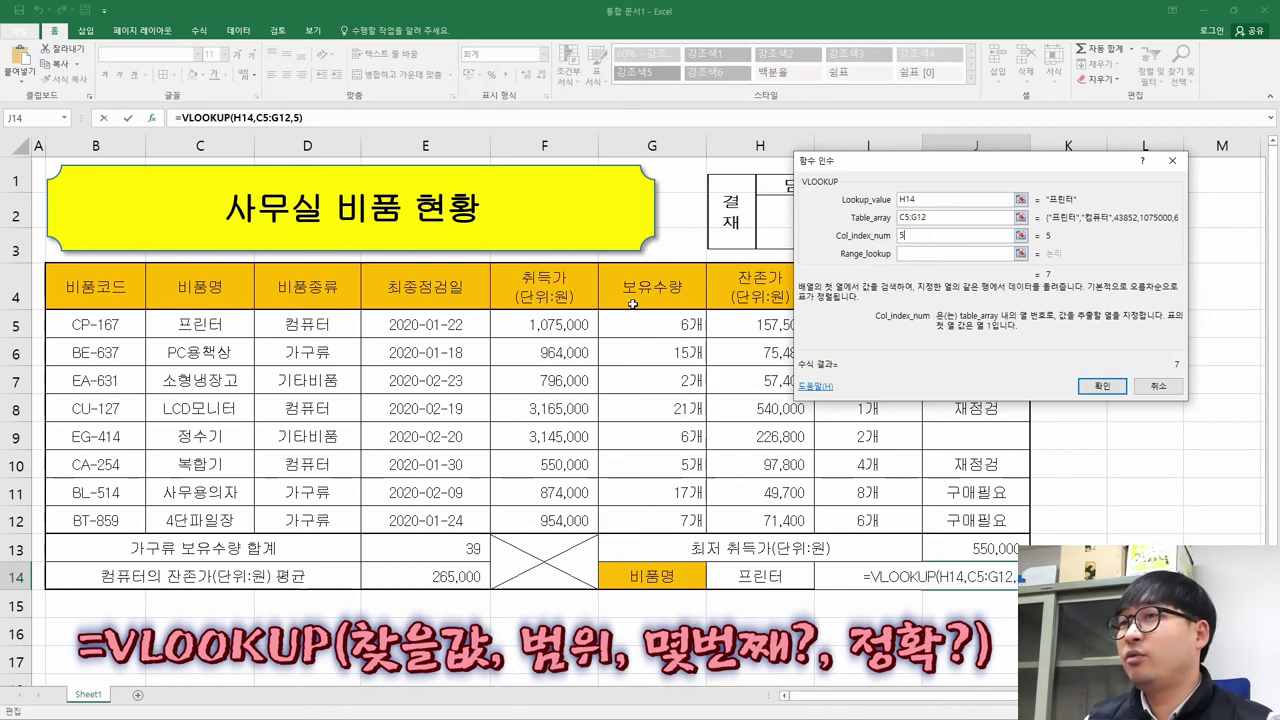
Set the VLOOKUP's Range_lookup to false for an exact match and complete the formula in J14.
left_click(911, 252)
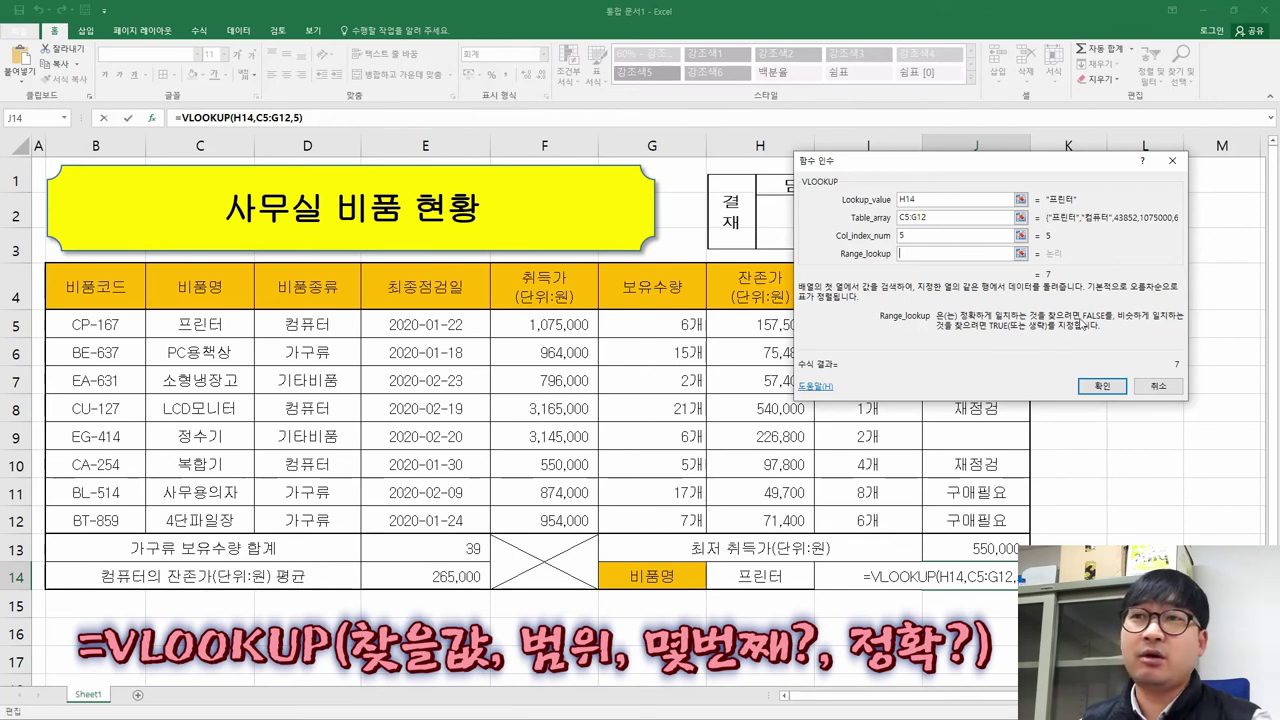
type("false")
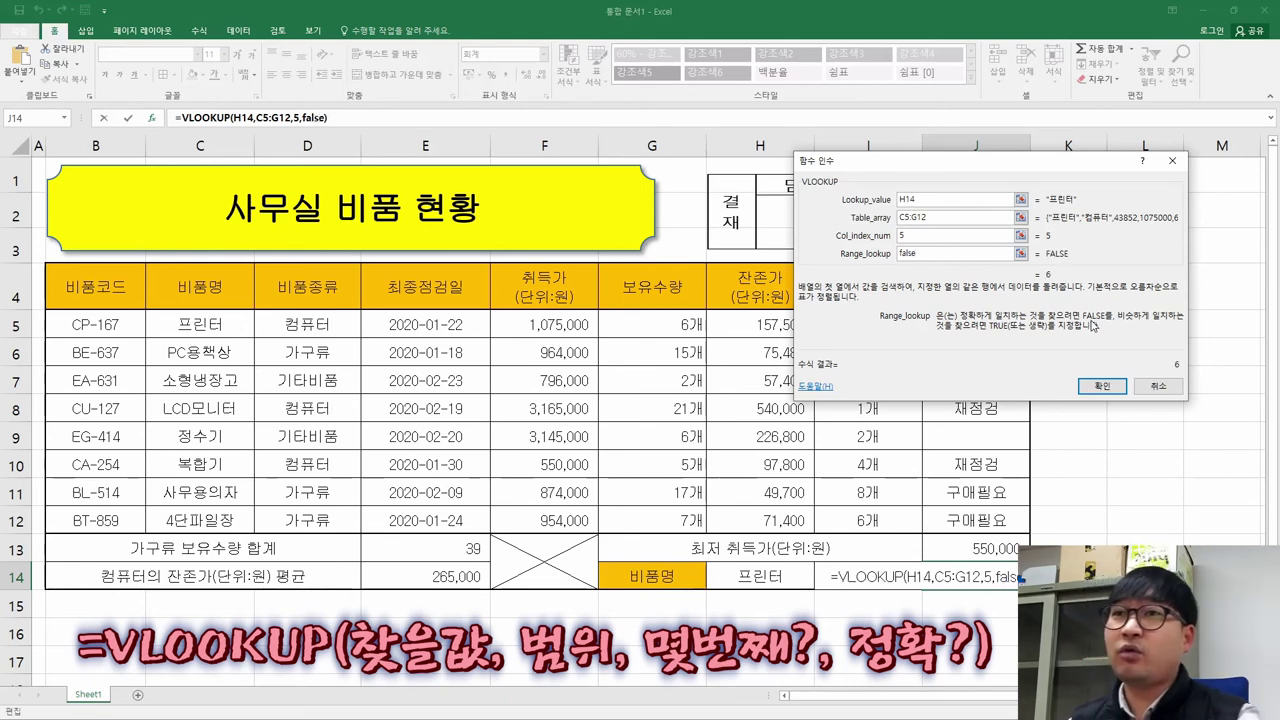
left_click(1083, 321)
left_click(987, 315)
left_click(922, 260)
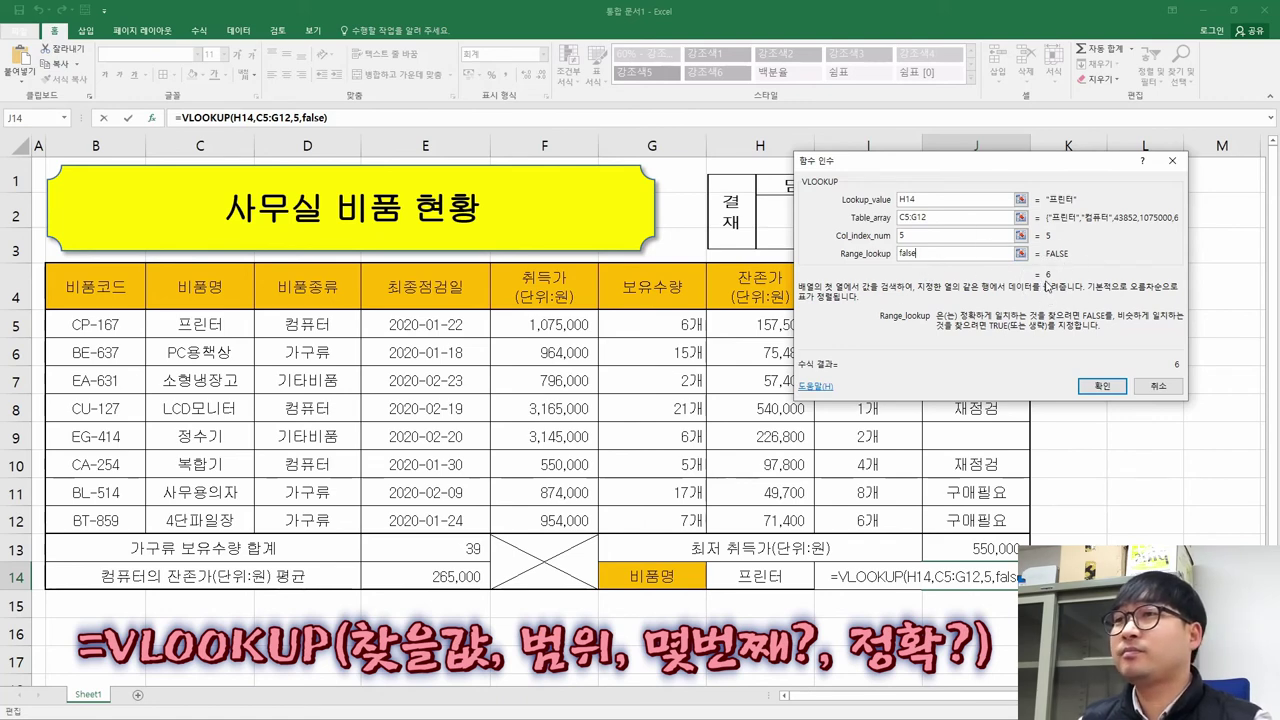
left_click(686, 330)
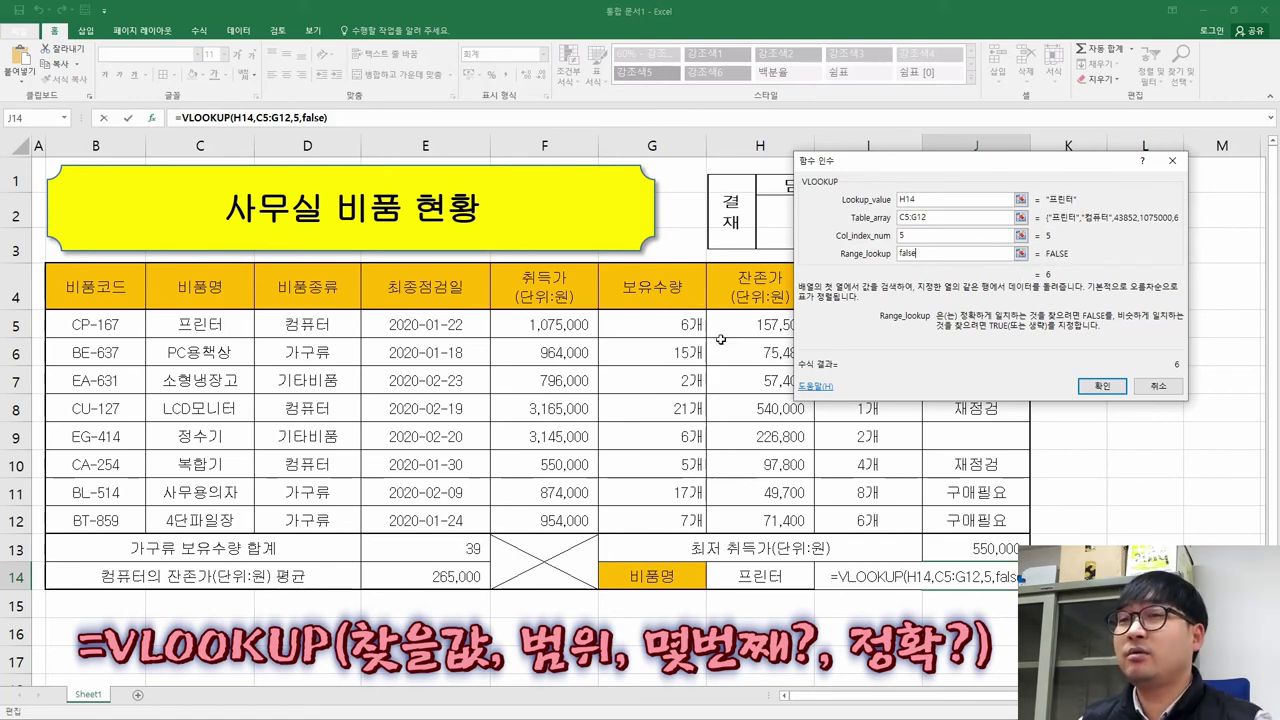
left_click(1099, 388)
Compare the 보유수량 result in J14 with 프린터's quantity in G5.
left_click(1008, 582)
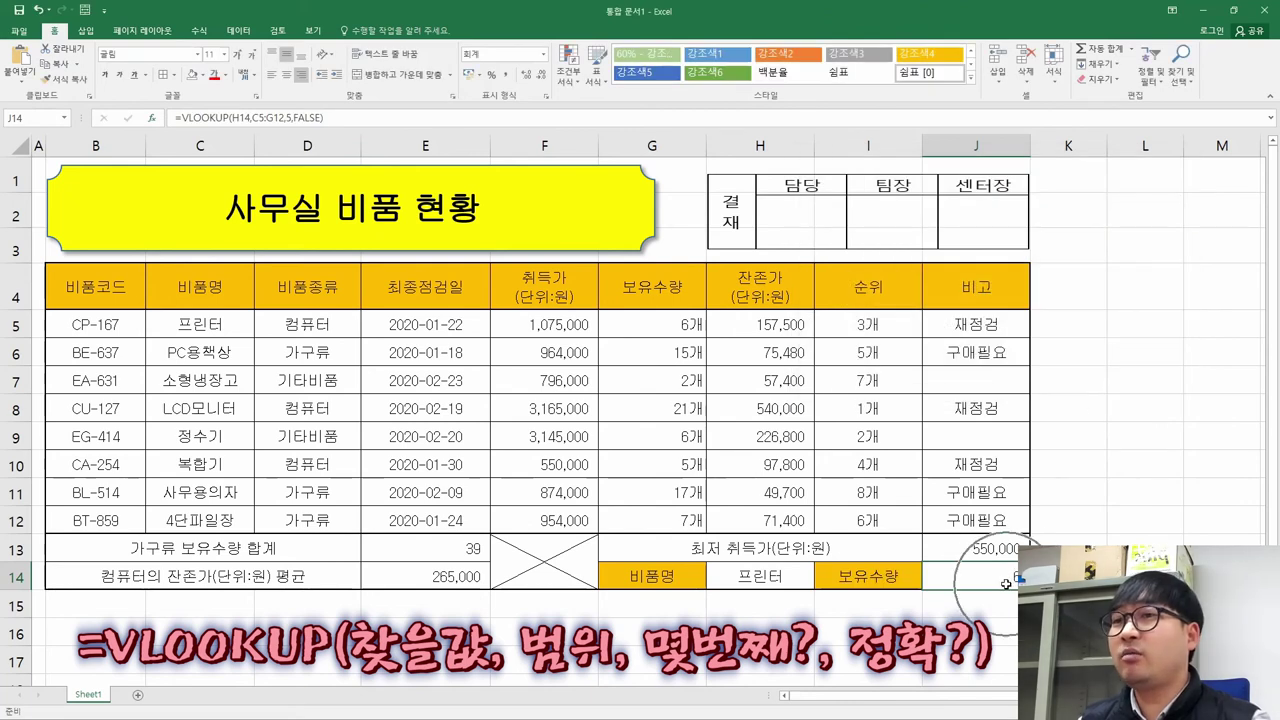
left_click(1009, 580)
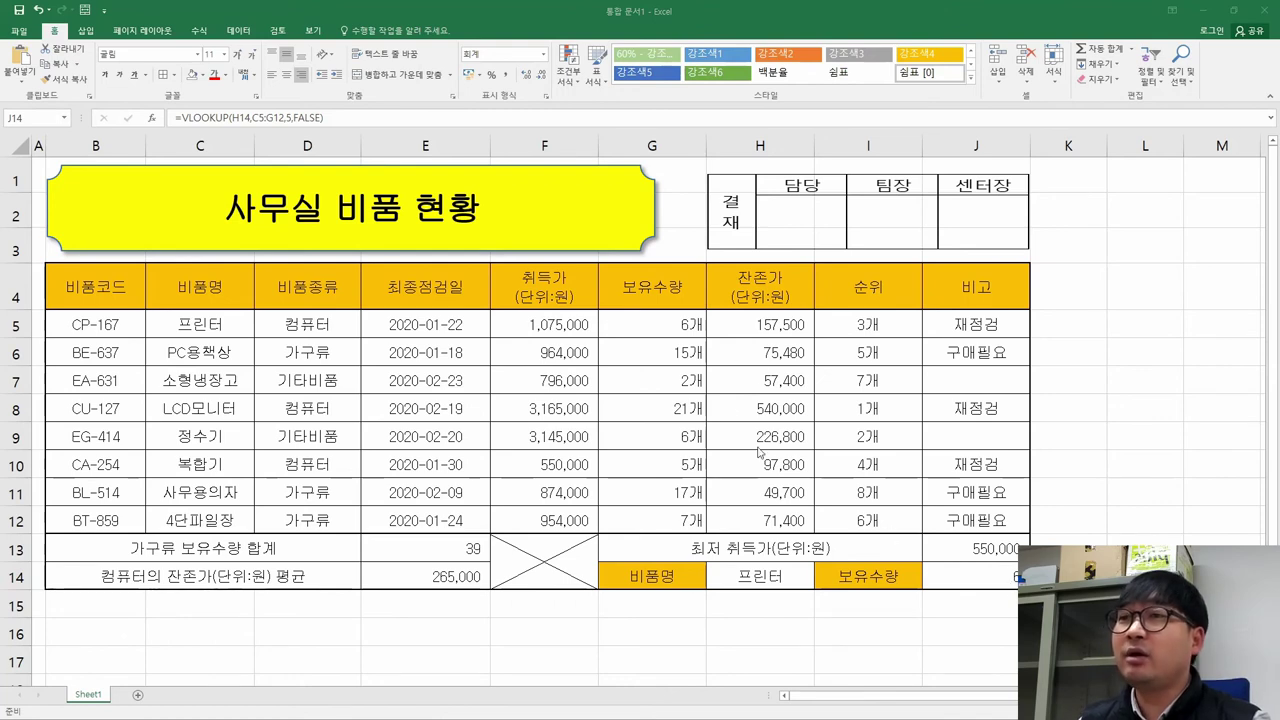
left_click(692, 325)
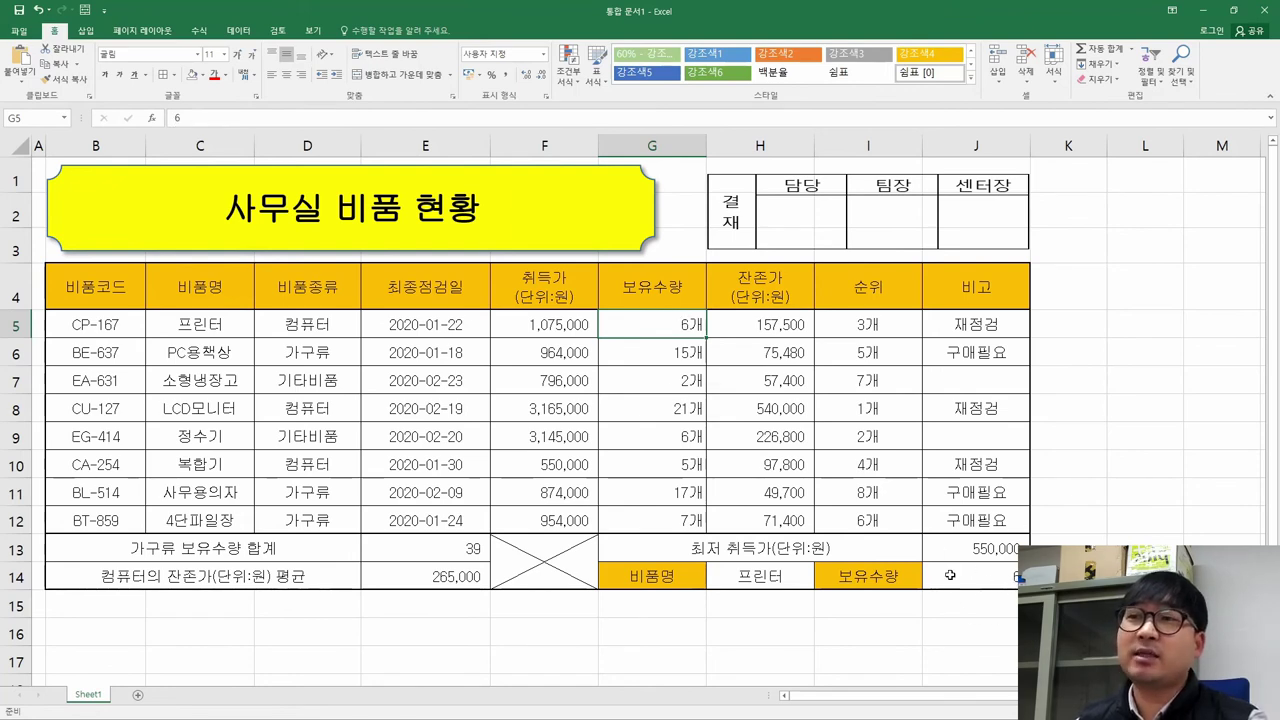
Test the J14 lookup by choosing PC용책상 and 정수기 in H14, and trace 정수기's row across C9:G9.
left_click(748, 577)
left_click(820, 583)
left_click(821, 618)
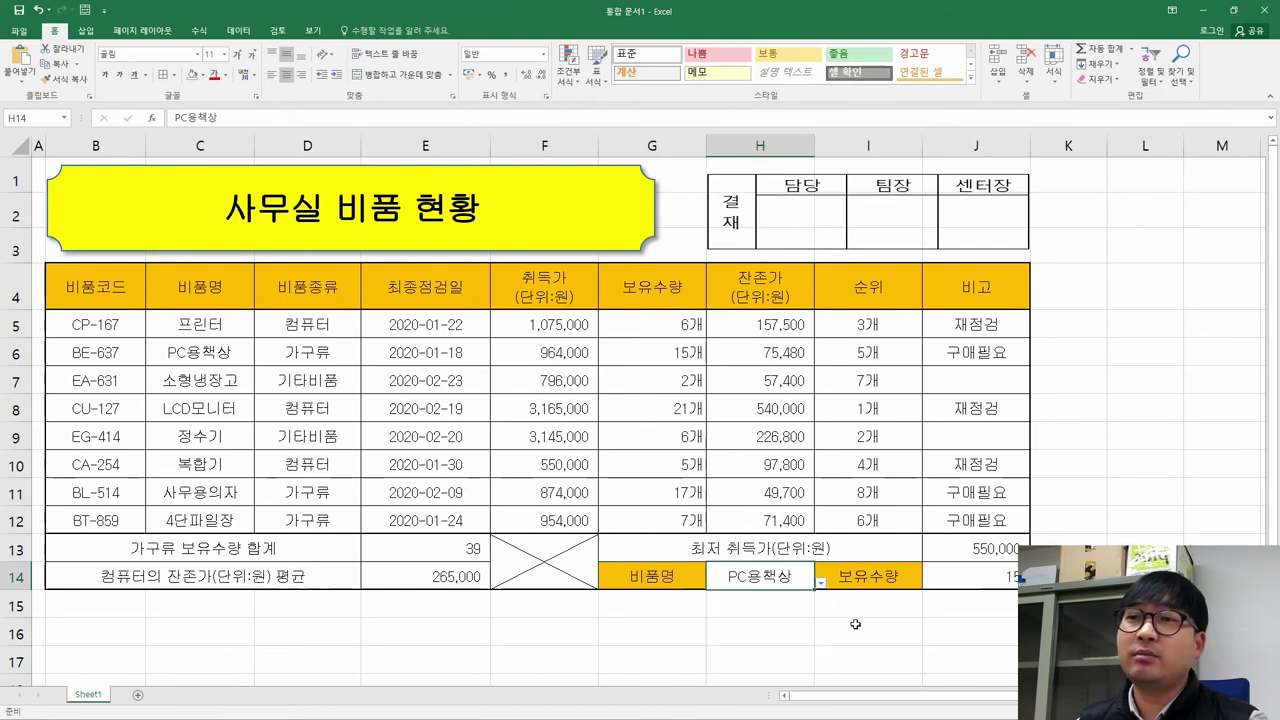
left_click(820, 583)
left_click(815, 658)
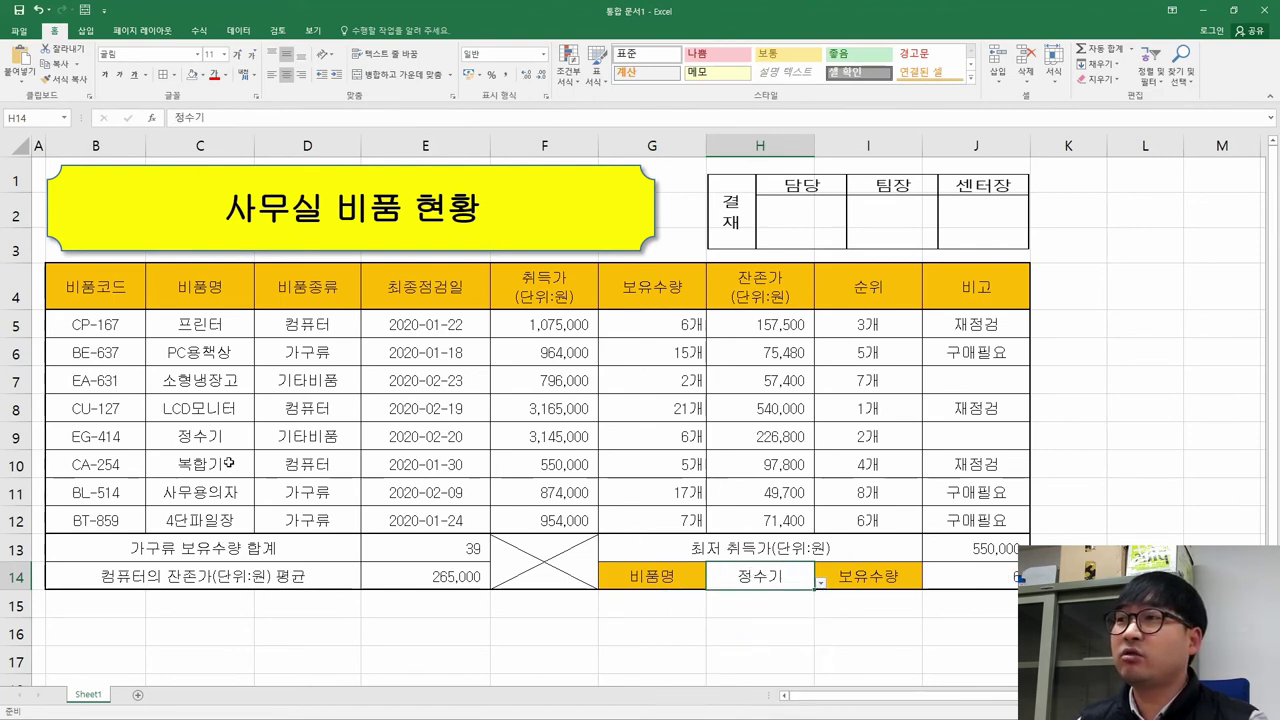
left_click_drag(203, 438, 688, 438)
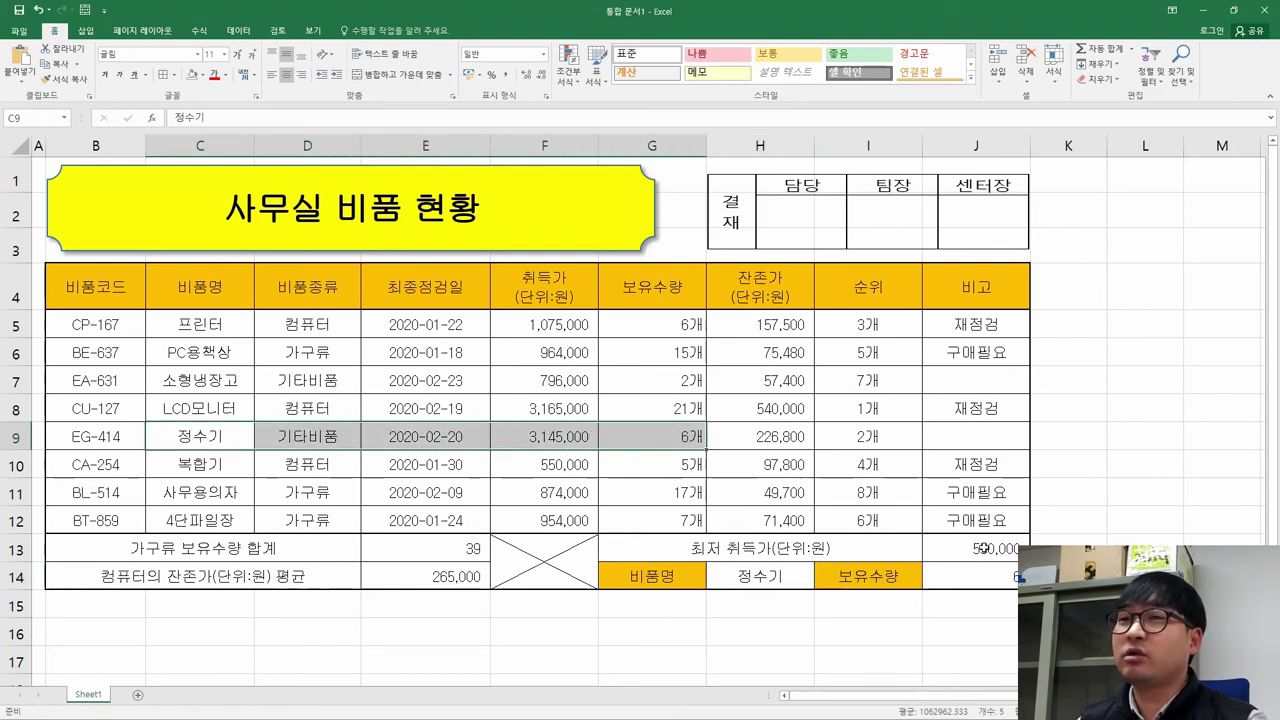
Check which 비품명 the exam PDF's output table uses in H14 and return to Excel.
left_click(785, 578)
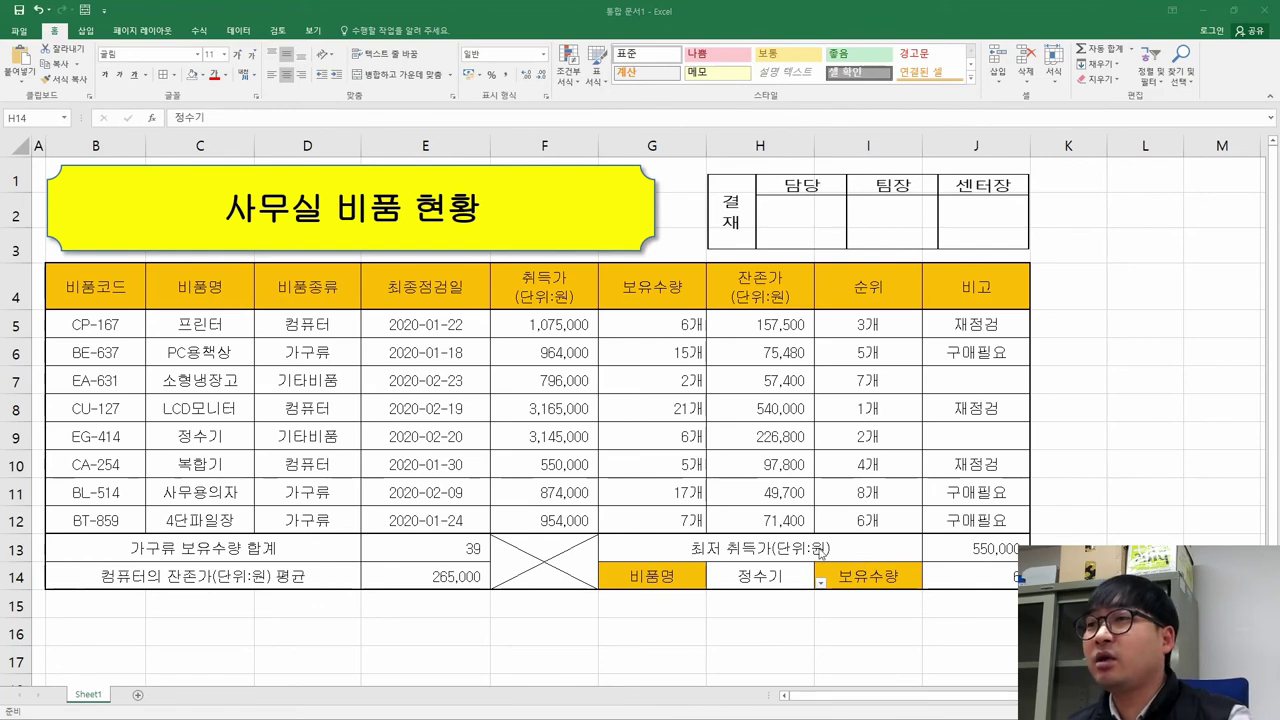
key("alt+Tab")
scroll(818, 553, "up", 15)
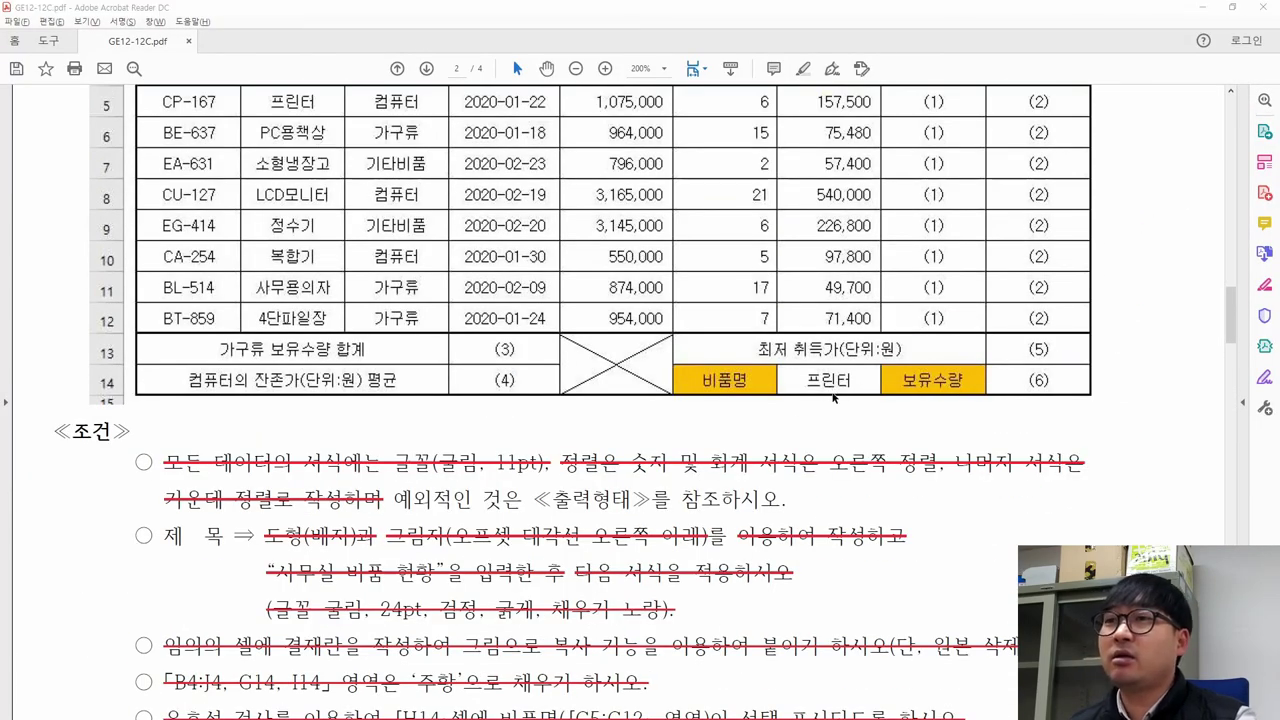
key("alt+Tab")
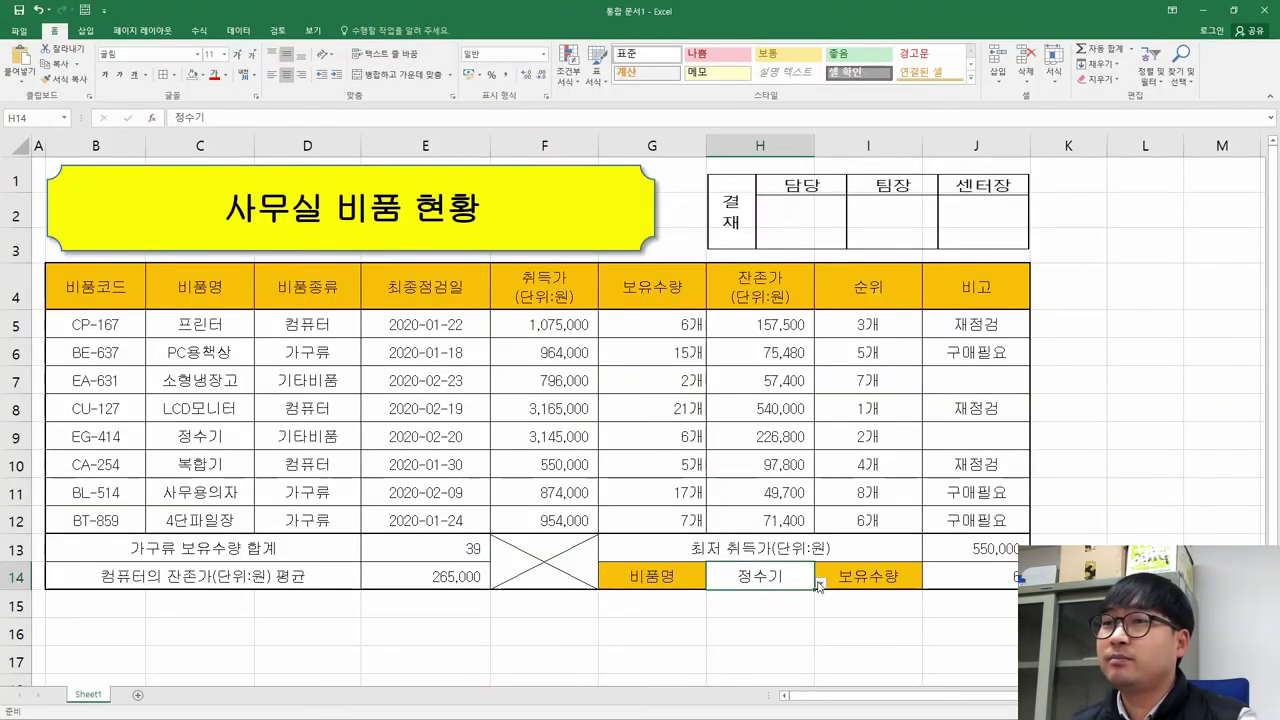
Choose 프린터 as the 비품명 in H14 and select the 보유수량 result in J14.
left_click(818, 584)
left_click(695, 597)
left_click(954, 577)
Switch to the exam PDF and strike through task (6), the VLOOKUP 보유수량 item.
key("alt+Tab")
scroll(425, 510, "down", 5)
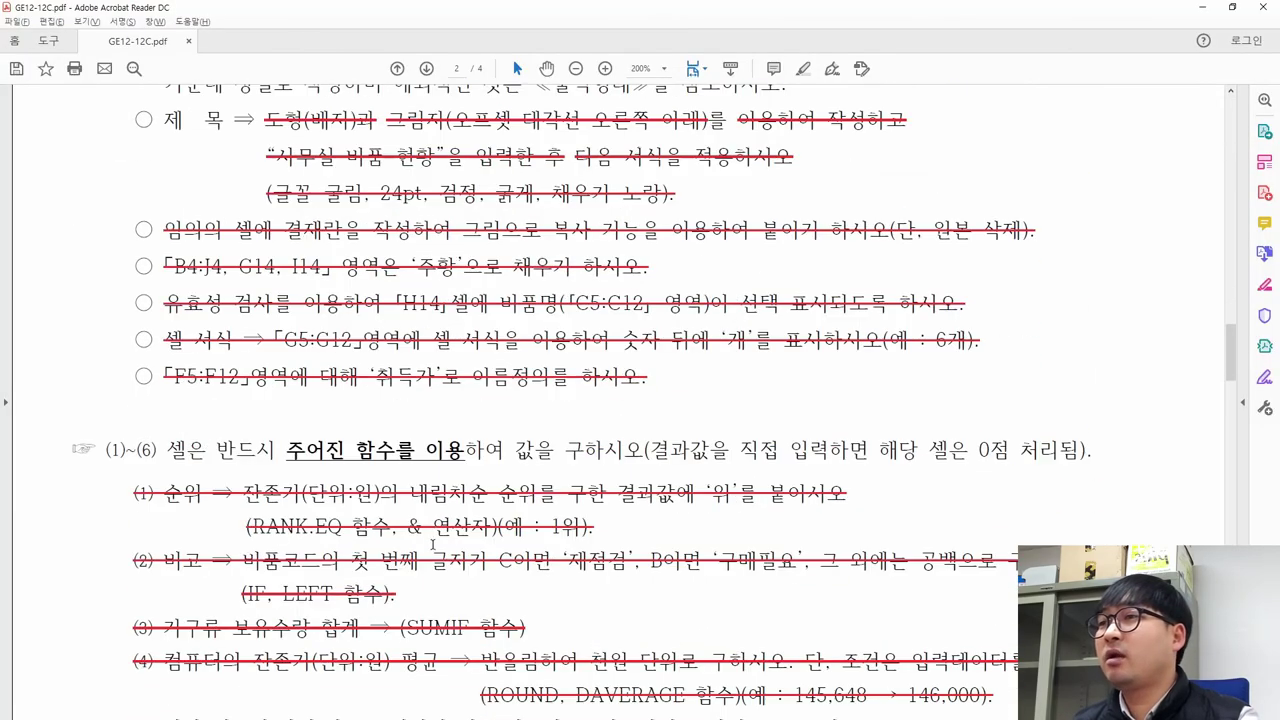
scroll(425, 510, "down", 4)
left_click_drag(134, 410, 983, 418)
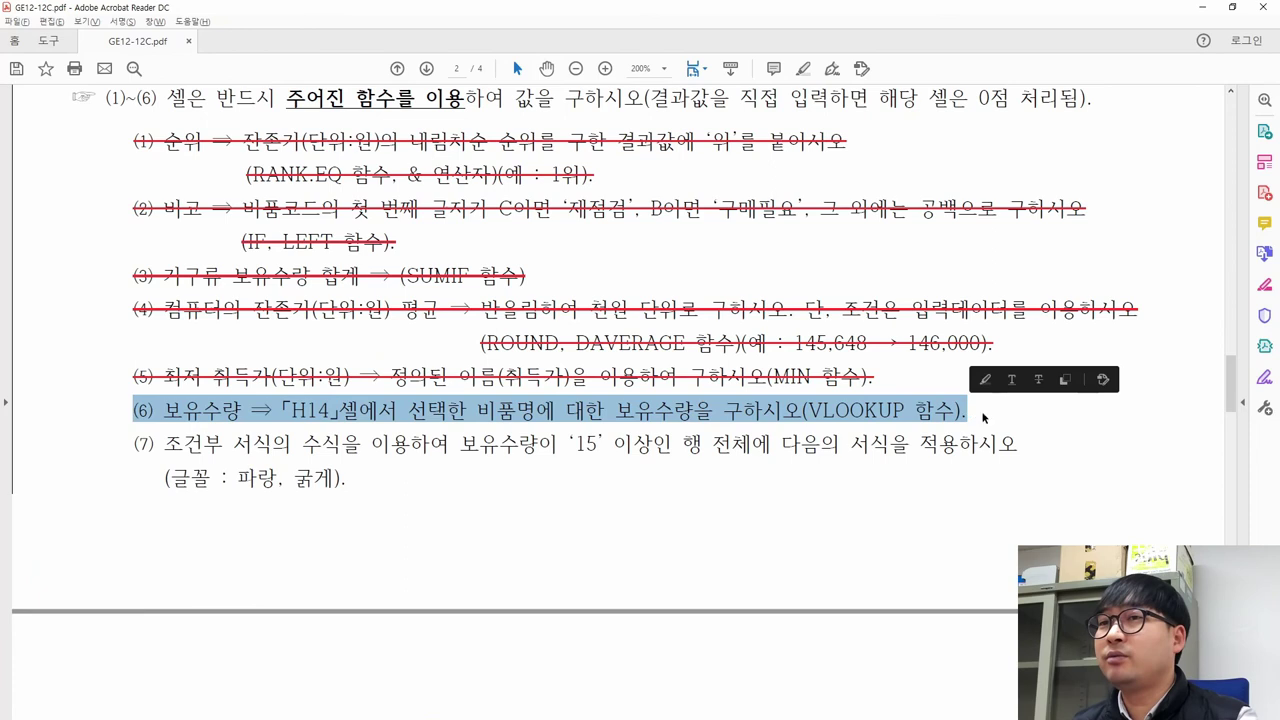
left_click(1039, 380)
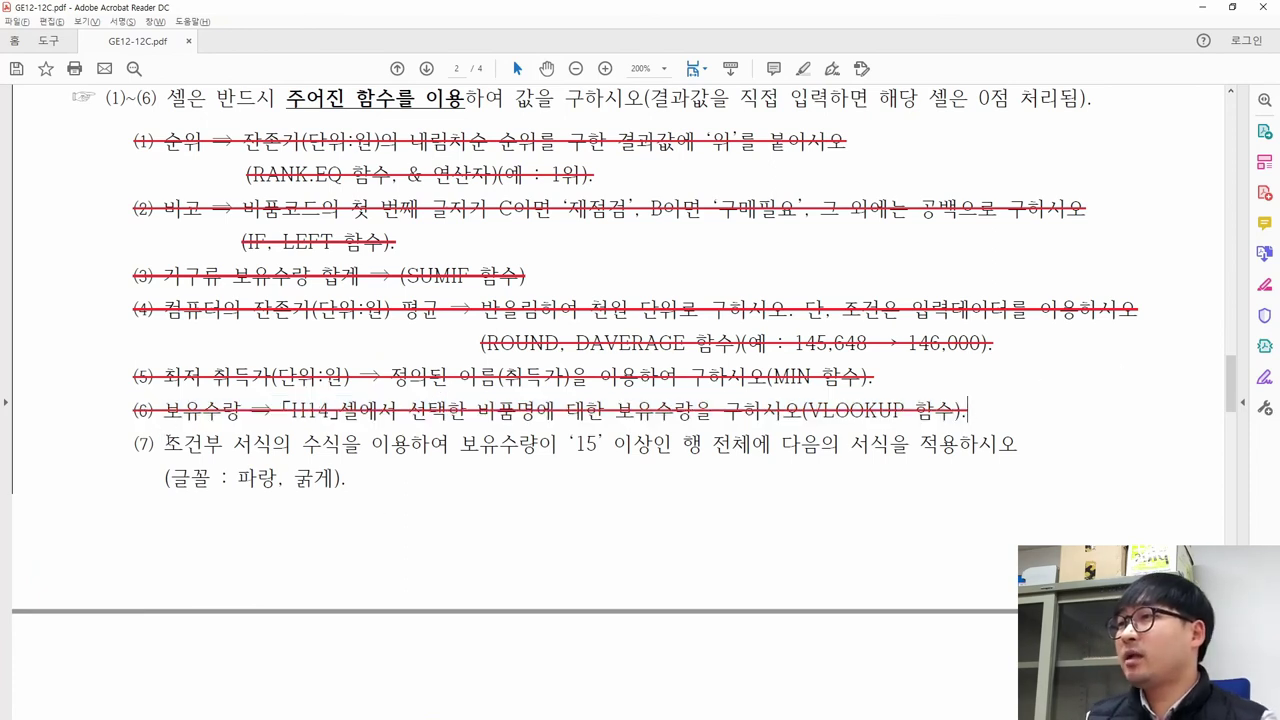
Read task (7) in the exam PDF on formula-based conditional formatting for entire rows, and return to Excel.
left_click_drag(162, 443, 361, 444)
left_click(370, 467)
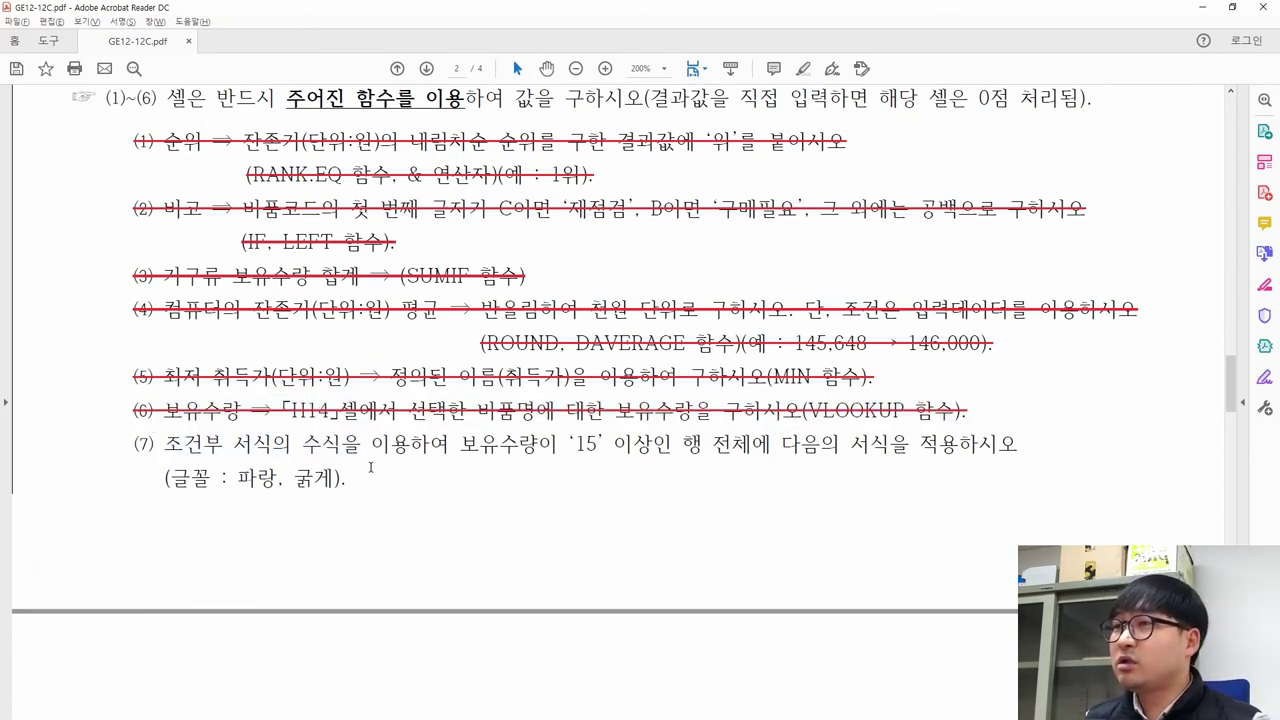
left_click_drag(301, 449, 936, 455)
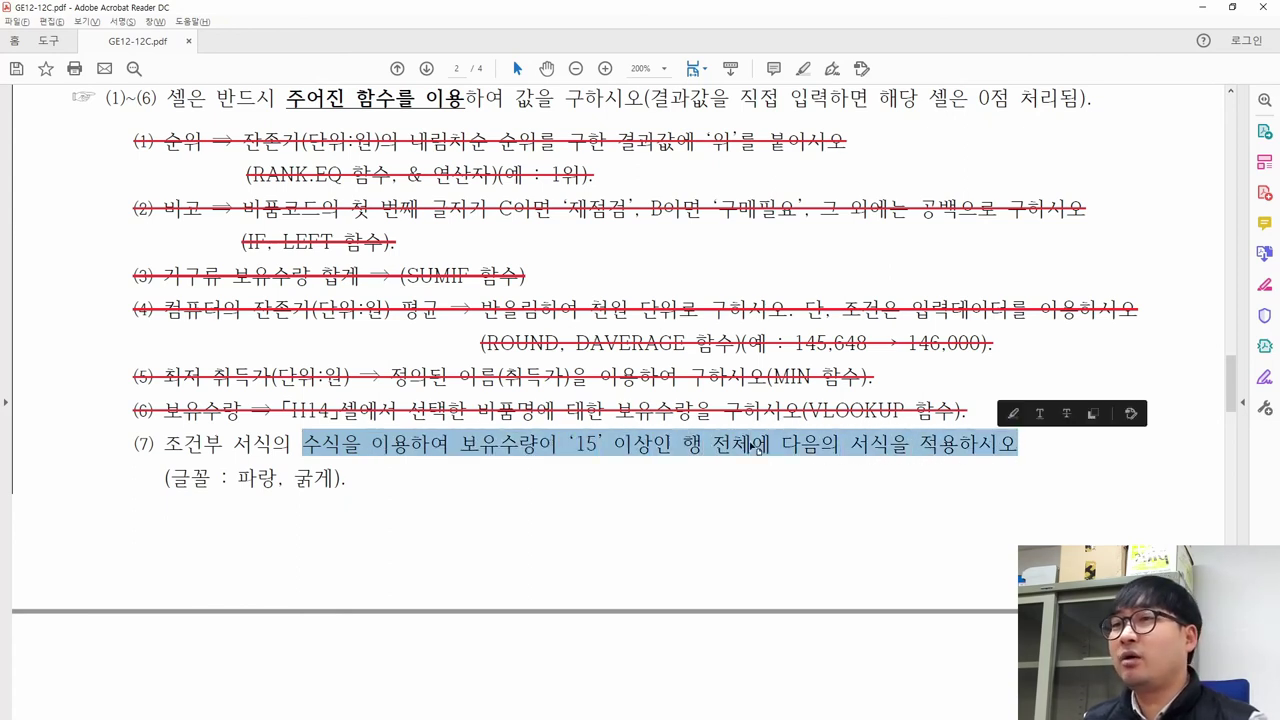
left_click(777, 448)
left_click_drag(681, 448, 773, 445)
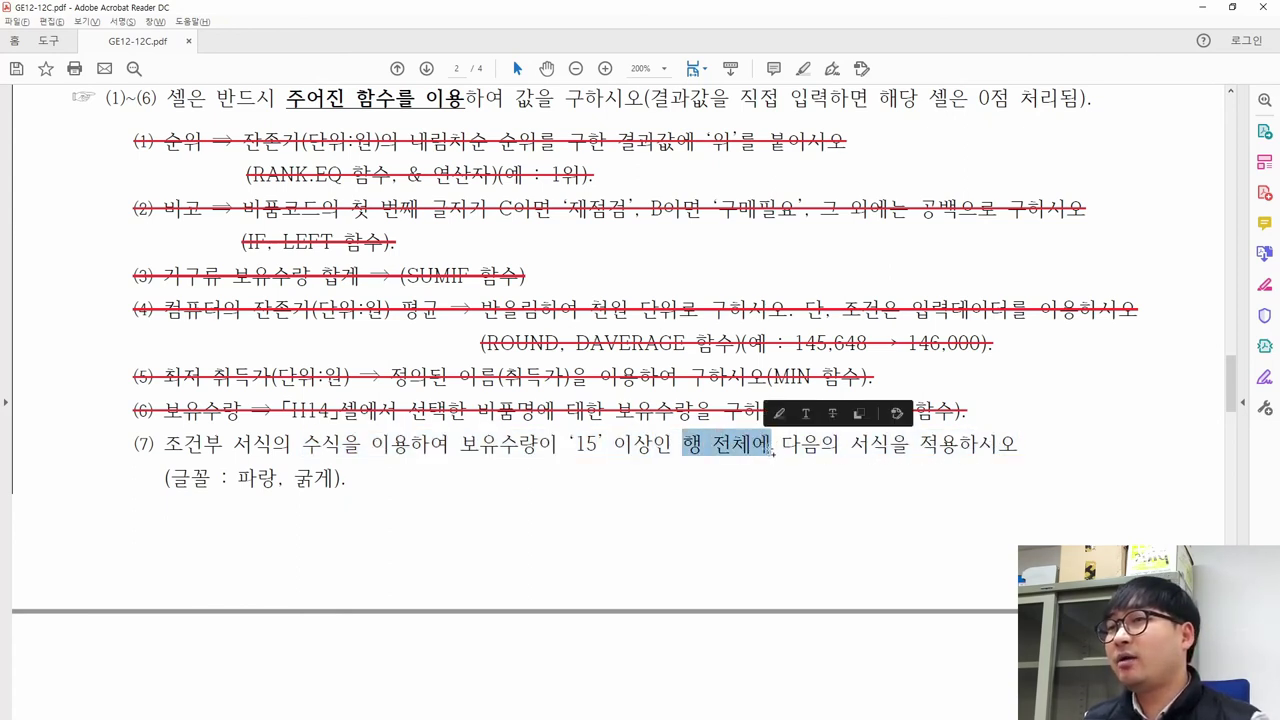
scroll(772, 452, "up", 1)
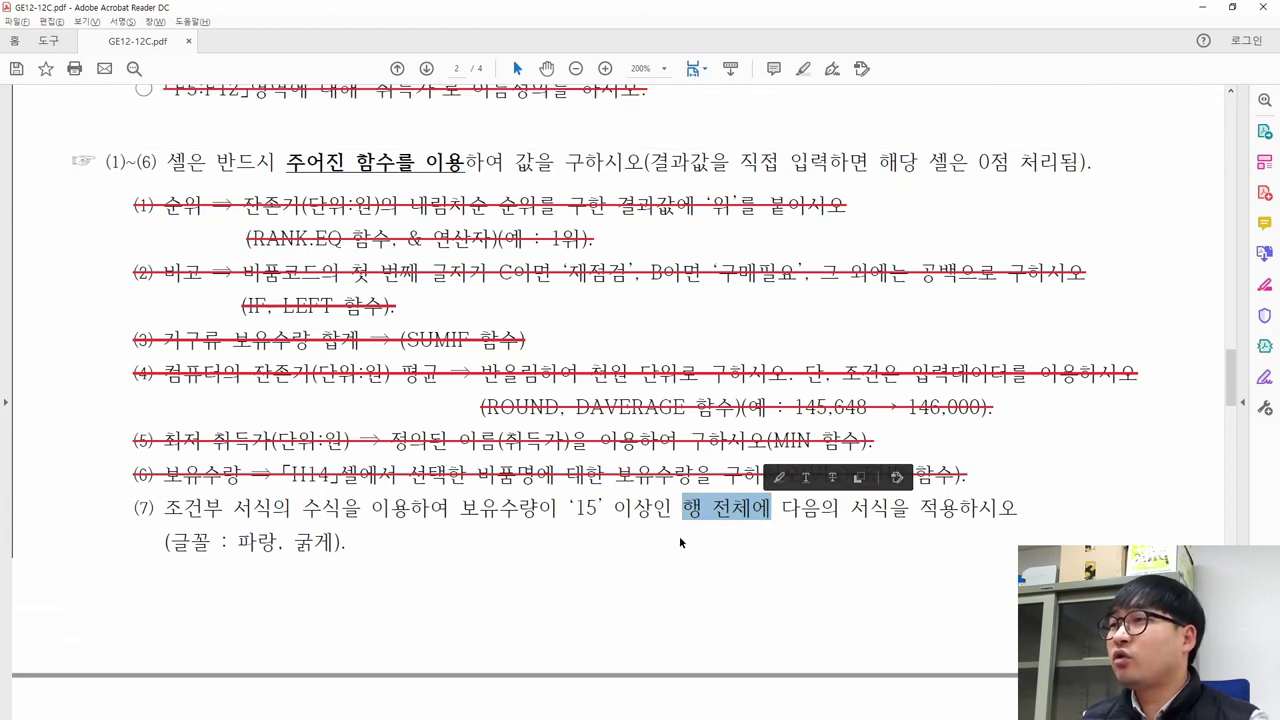
key("alt+Tab")
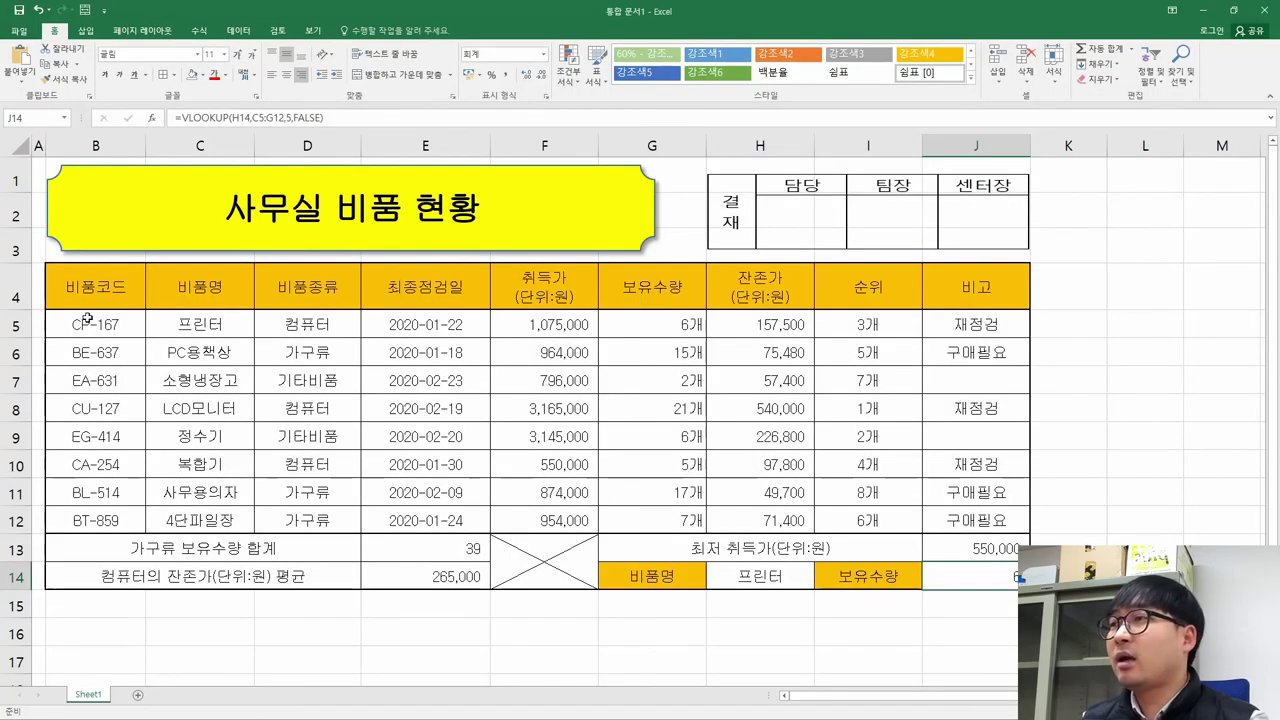
Match the data rows B5:J12 and the 보유수량 cells G5:G12 to the condition of 15 or more in task (7).
left_click_drag(80, 324, 937, 524)
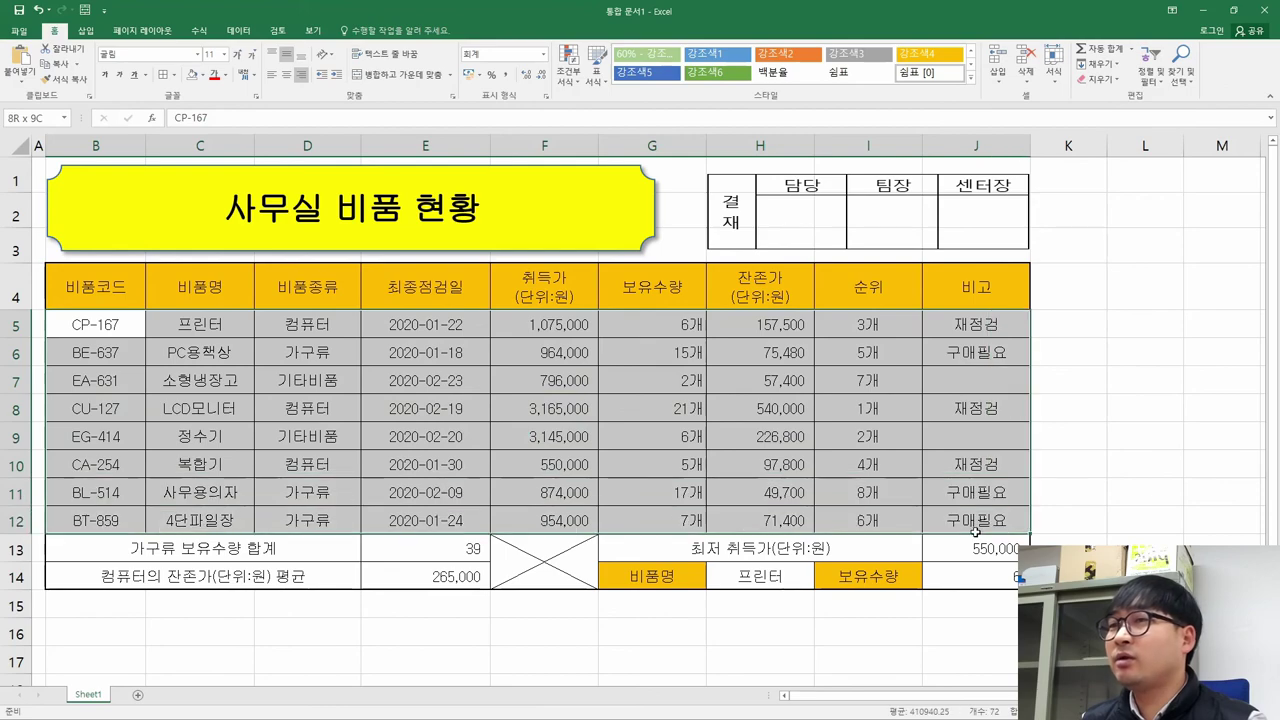
key("alt+Tab")
scroll(435, 464, "up", 1)
left_click_drag(460, 411, 672, 411)
key("alt+Tab")
left_click_drag(630, 318, 665, 521)
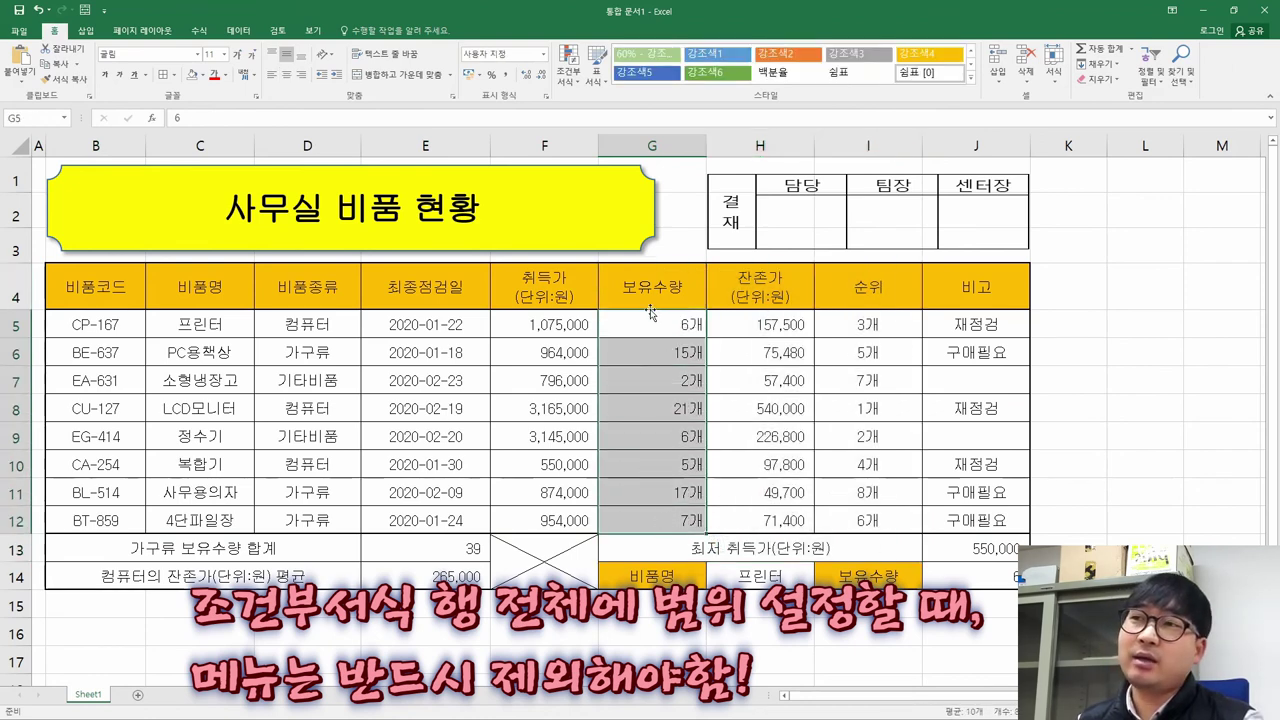
Select the data range B5:J12, leaving out the header row.
left_click_drag(90, 324, 966, 516)
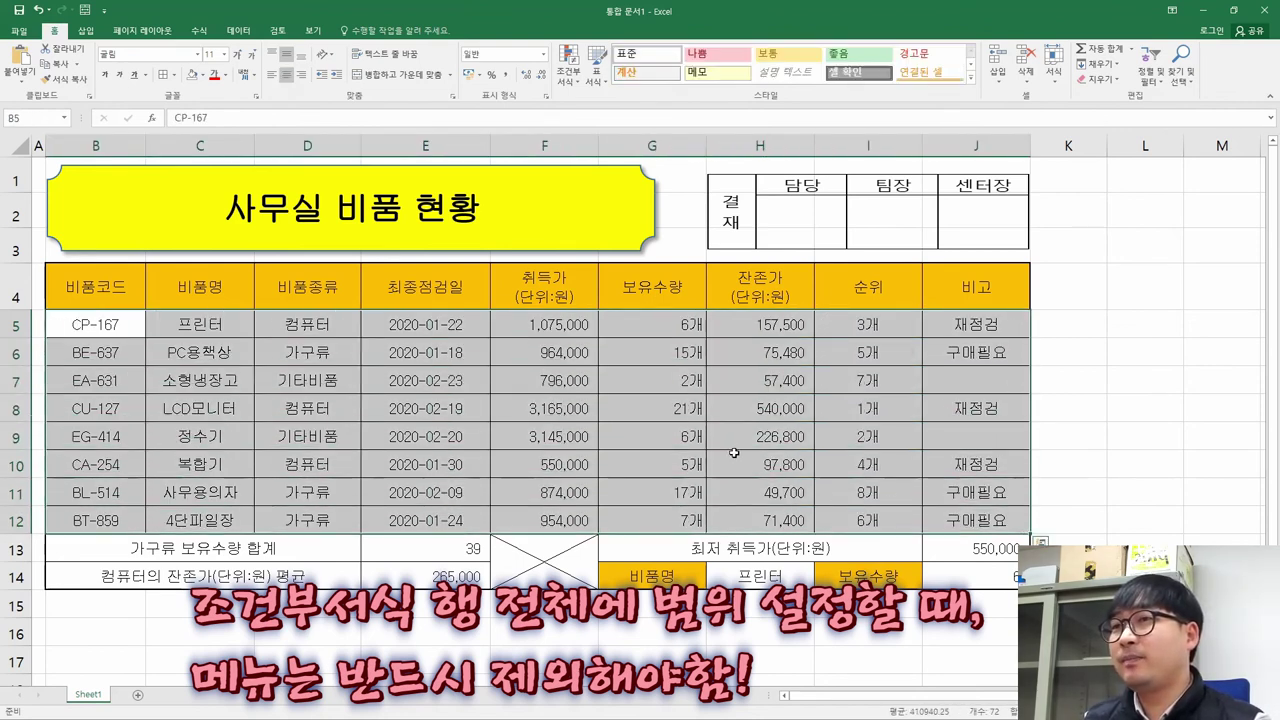
key("ctrl+q")
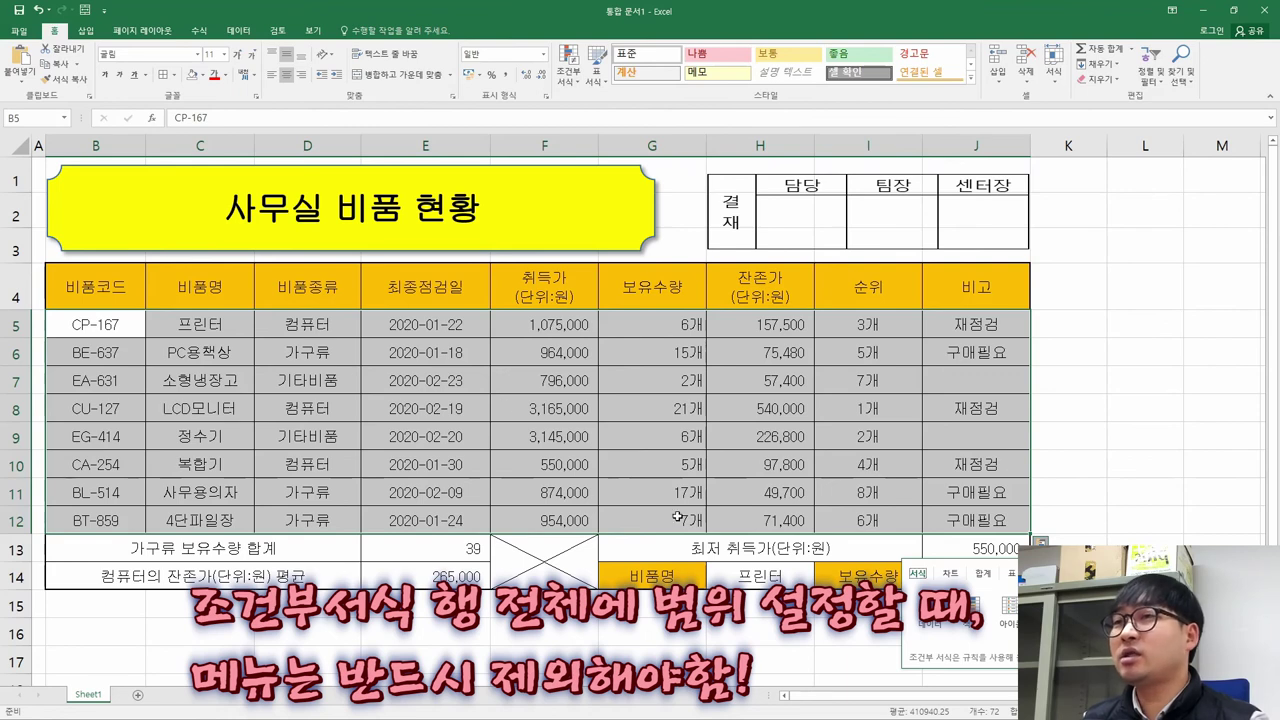
left_click(853, 492)
Check task (7)'s 보유수량 condition and its conditional formatting requirement in the exam PDF, and return to Excel.
key("alt+Tab")
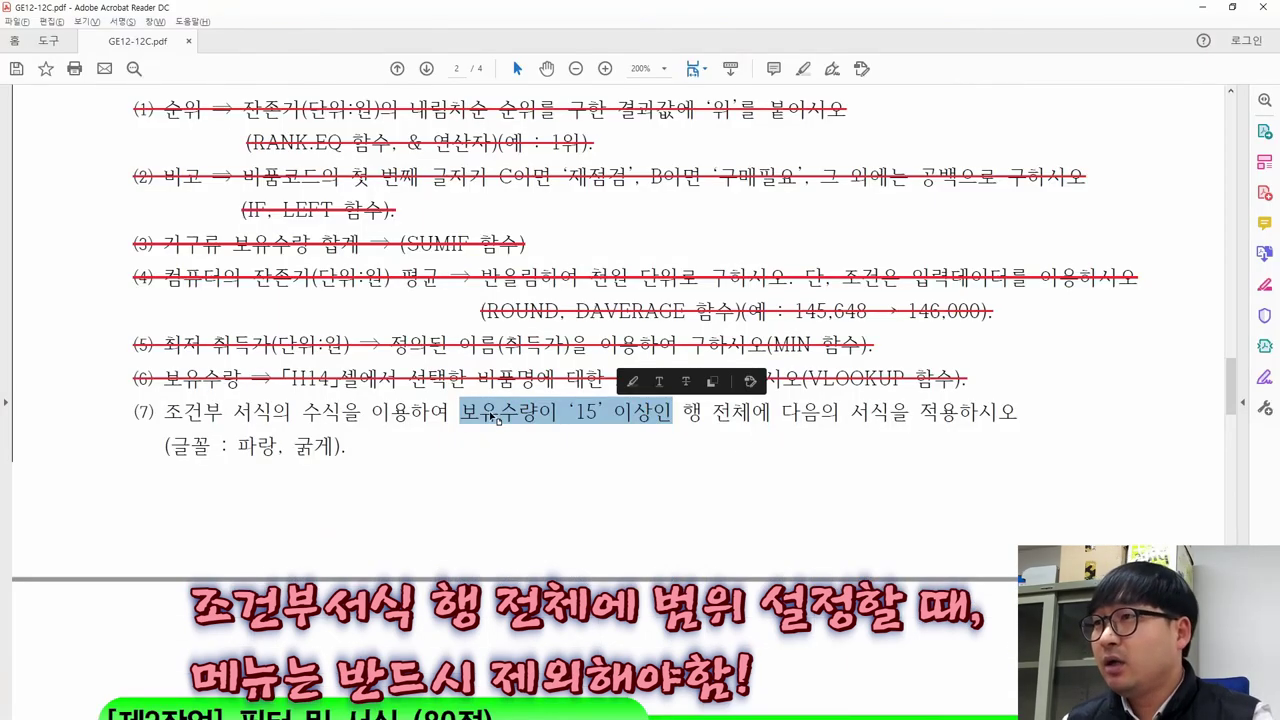
key("alt+Tab")
left_click(622, 378)
key("alt+Tab")
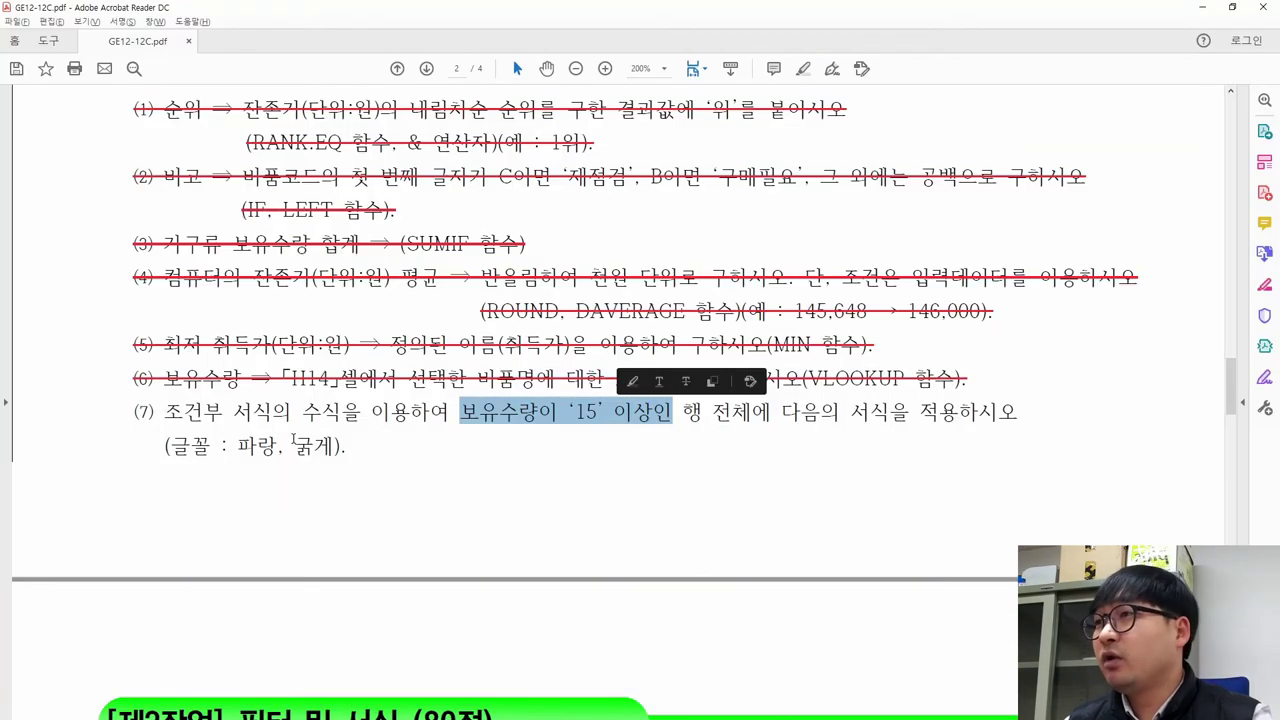
left_click_drag(164, 411, 291, 411)
key("alt+Tab")
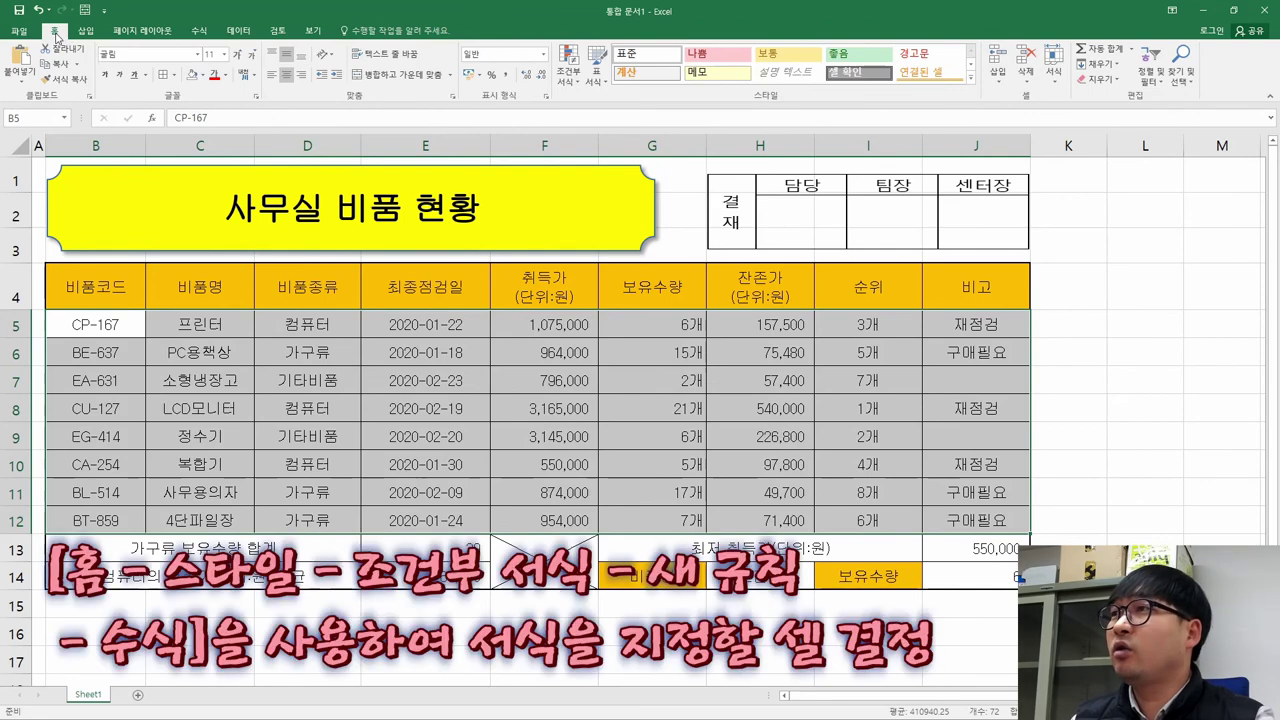
Create a new conditional formatting rule for B5:J12 that uses a formula to determine which cells to format, as task (7) requires.
key("ctrl+q")
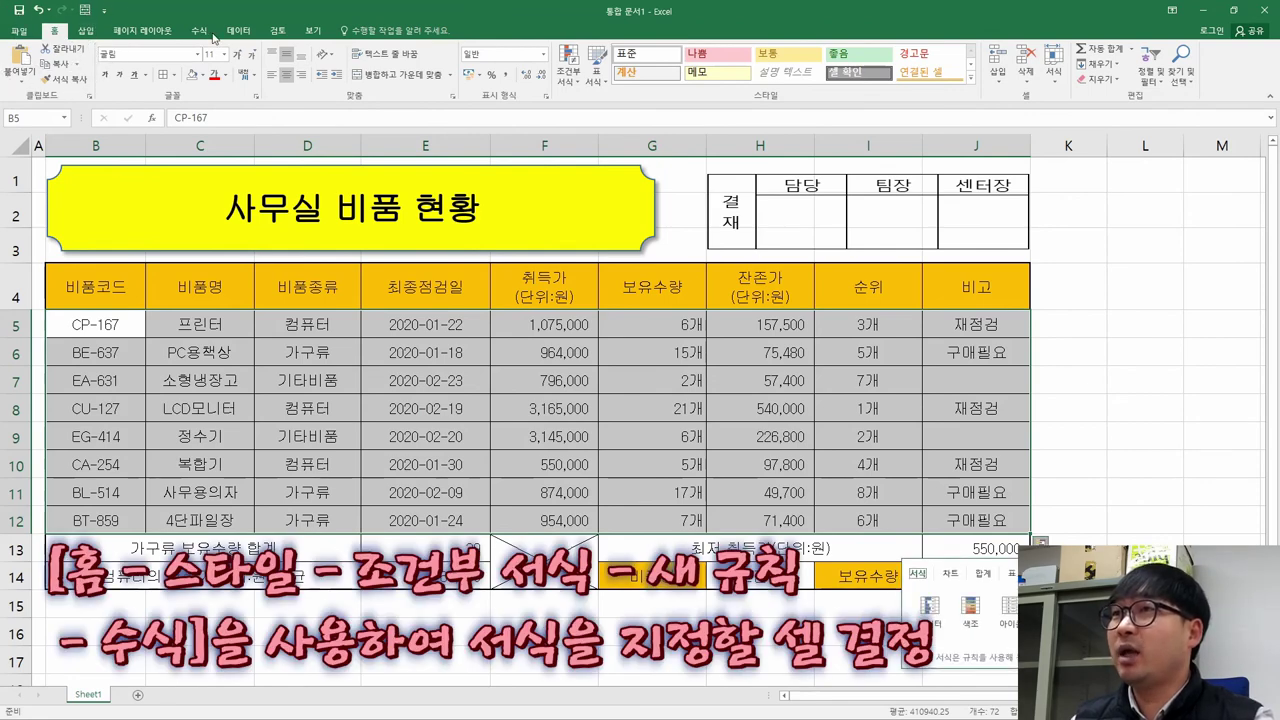
left_click(569, 76)
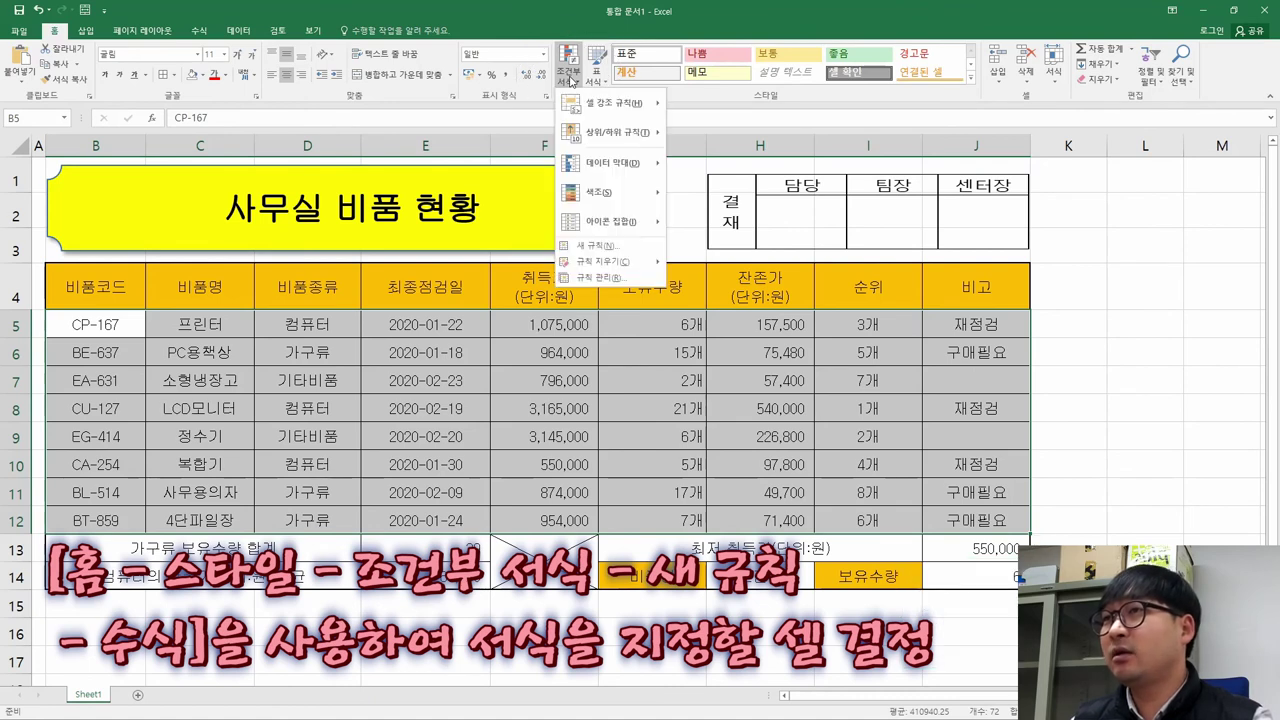
left_click(596, 246)
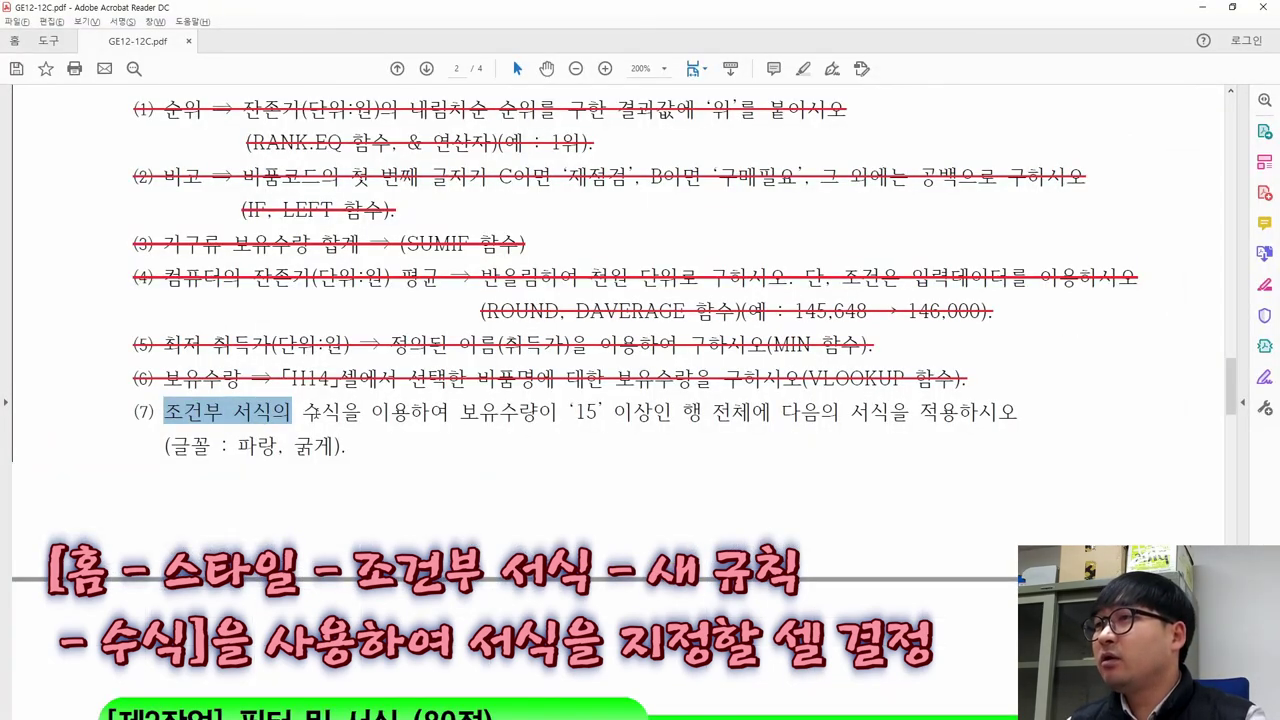
left_click_drag(303, 412, 452, 413)
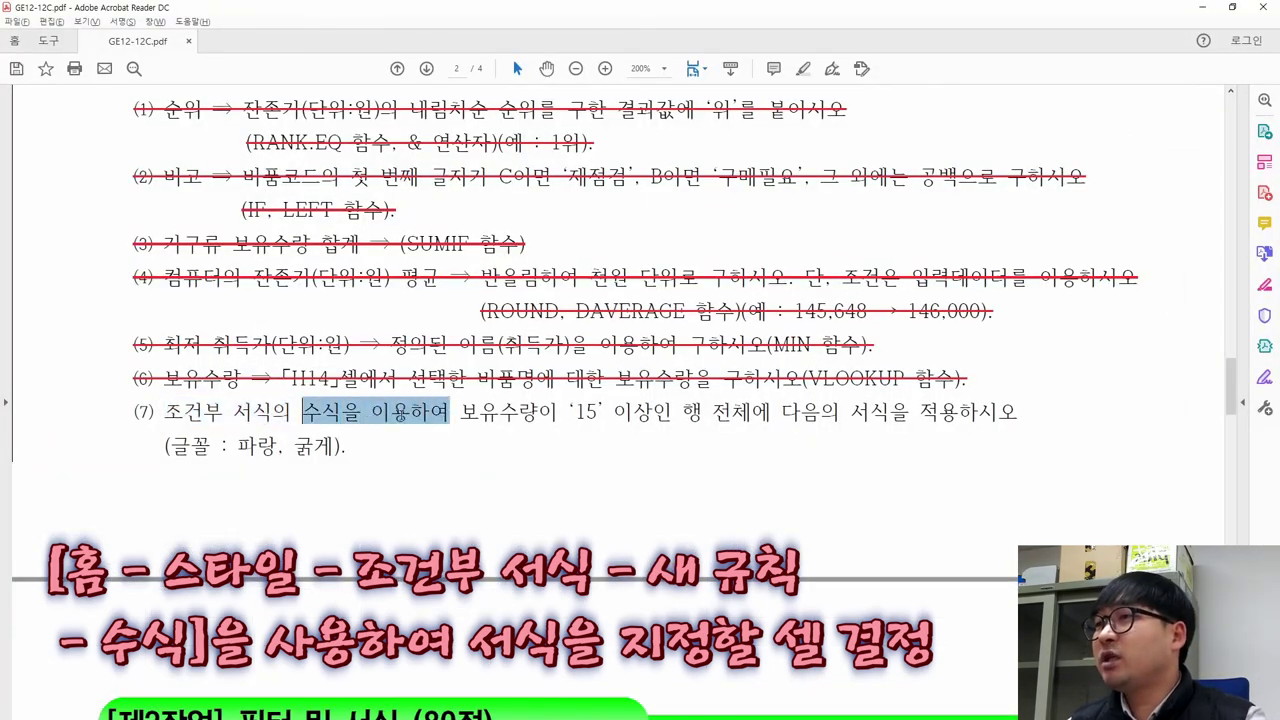
key("alt+Tab")
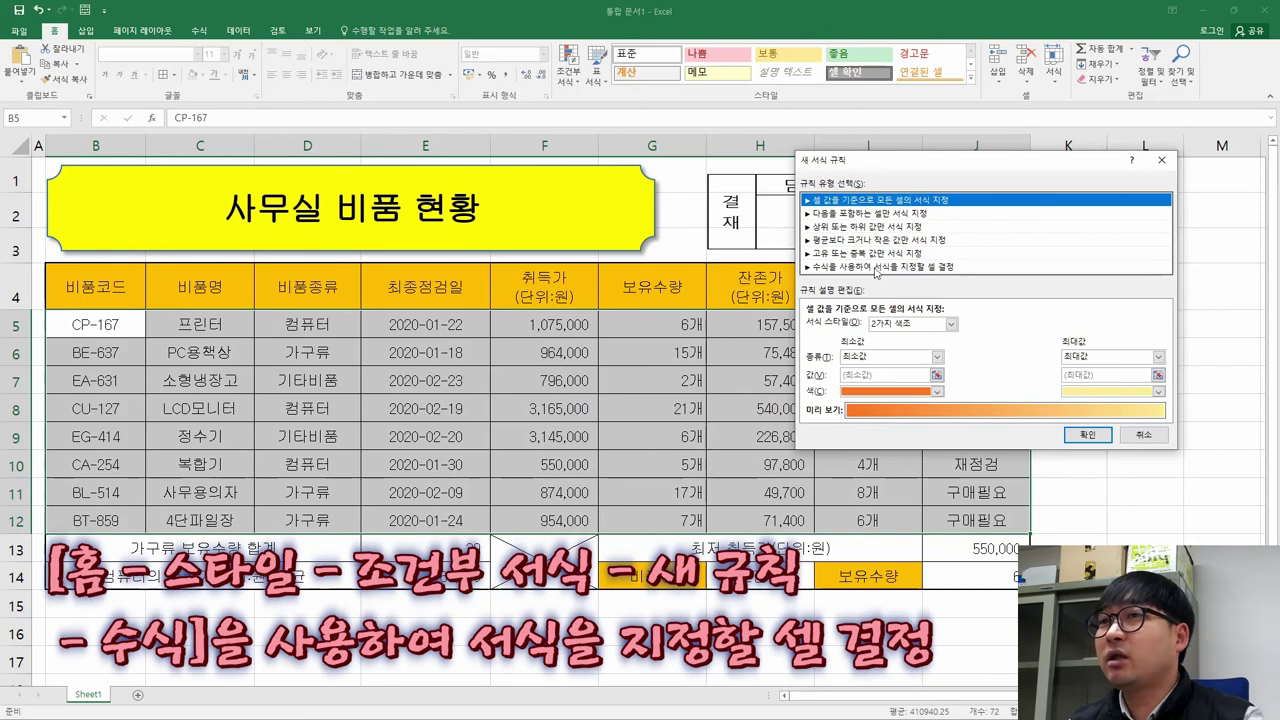
left_click(870, 267)
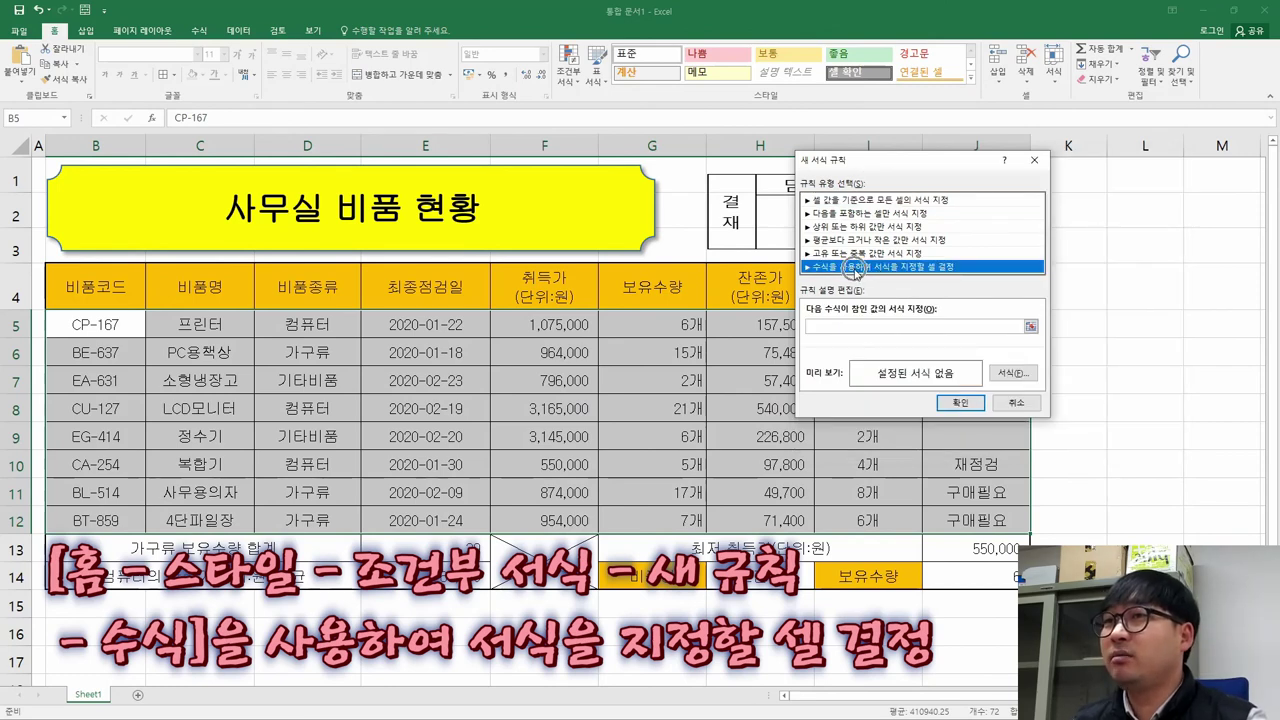
Check the 보유수량 threshold of task (7) in the exam PDF and return to the rule dialog in Excel.
key("alt+Tab")
left_click_drag(462, 412, 604, 413)
key("alt+Tab")
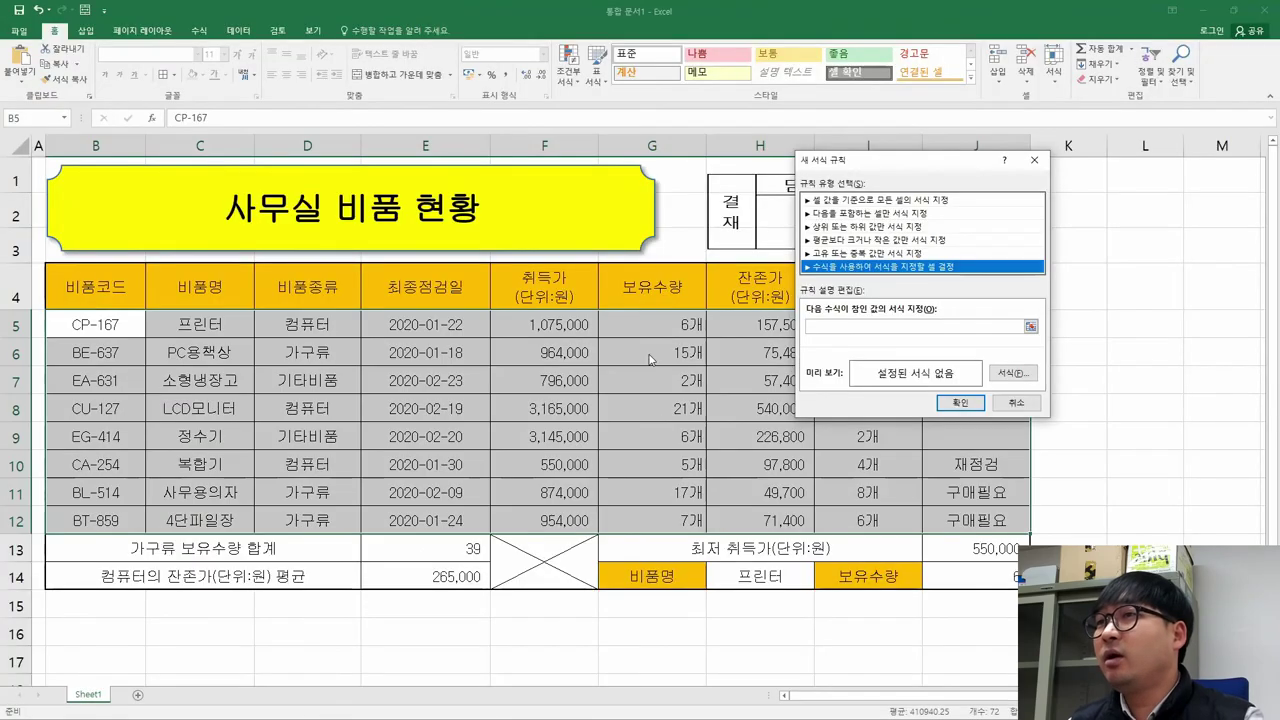
left_click(848, 326)
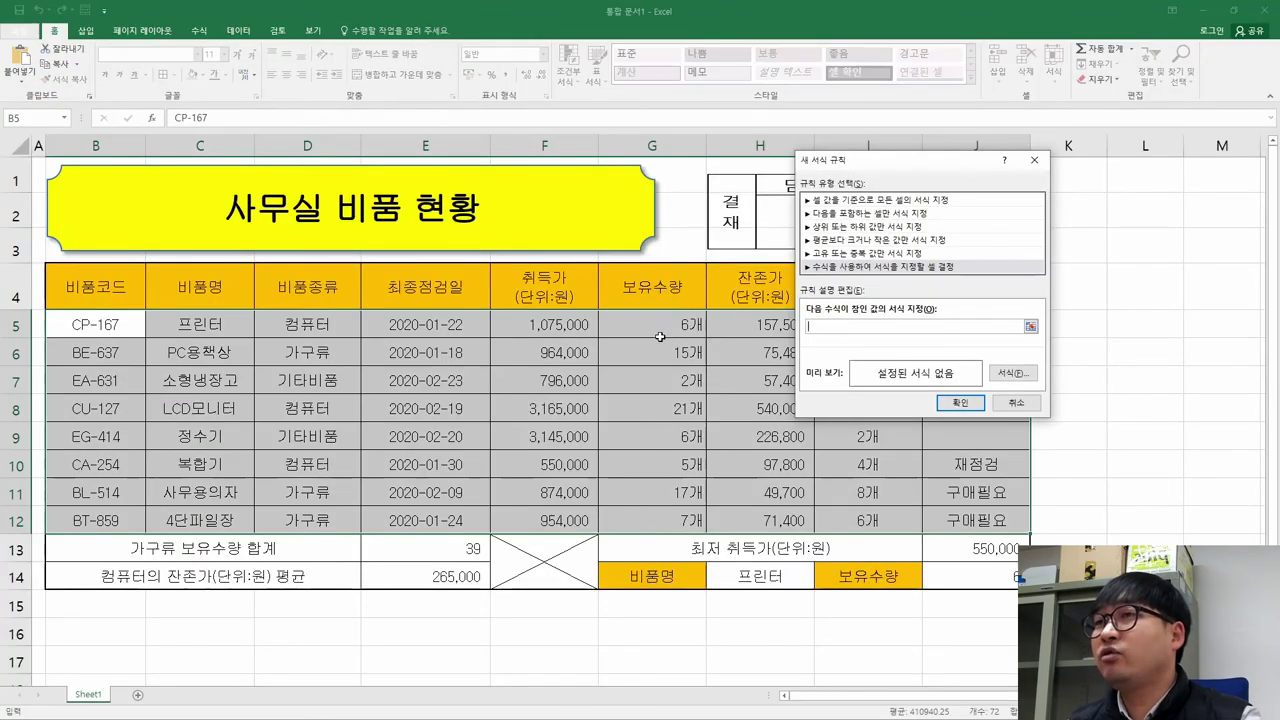
left_click_drag(658, 325, 658, 520)
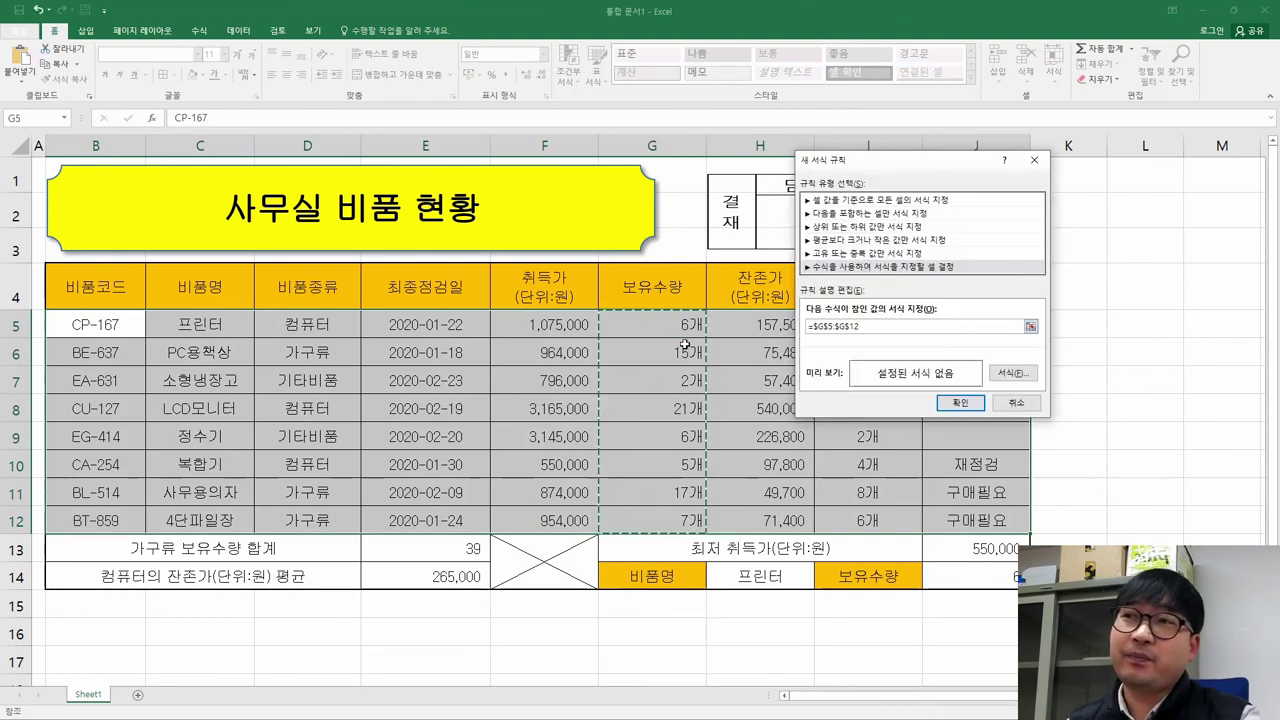
key("BackSpace")
key("BackSpace")
key("BackSpace")
key("BackSpace")
key("BackSpace")
key("BackSpace")
key("BackSpace")
key("BackSpace")
key("BackSpace")
key("BackSpace")
key("BackSpace")
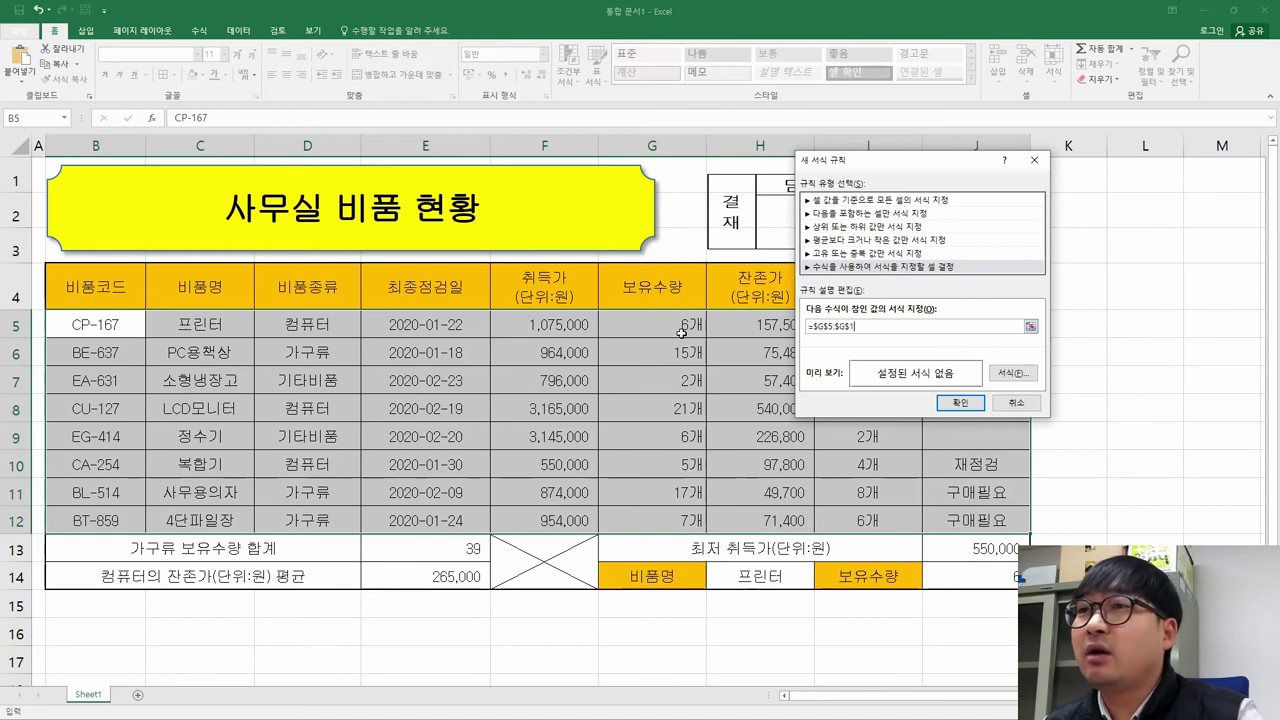
Enter the rule formula =$G$5>=15, checking the threshold against the exam PDF.
left_click(657, 319)
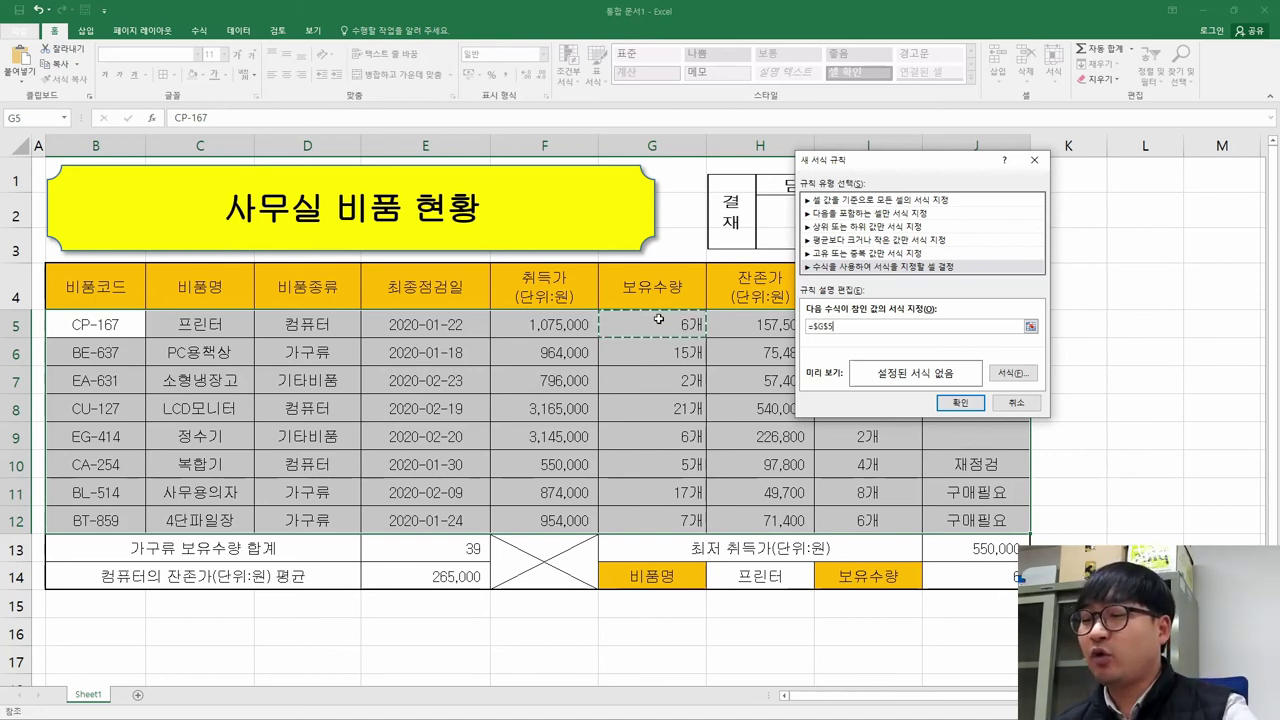
key("alt+Tab")
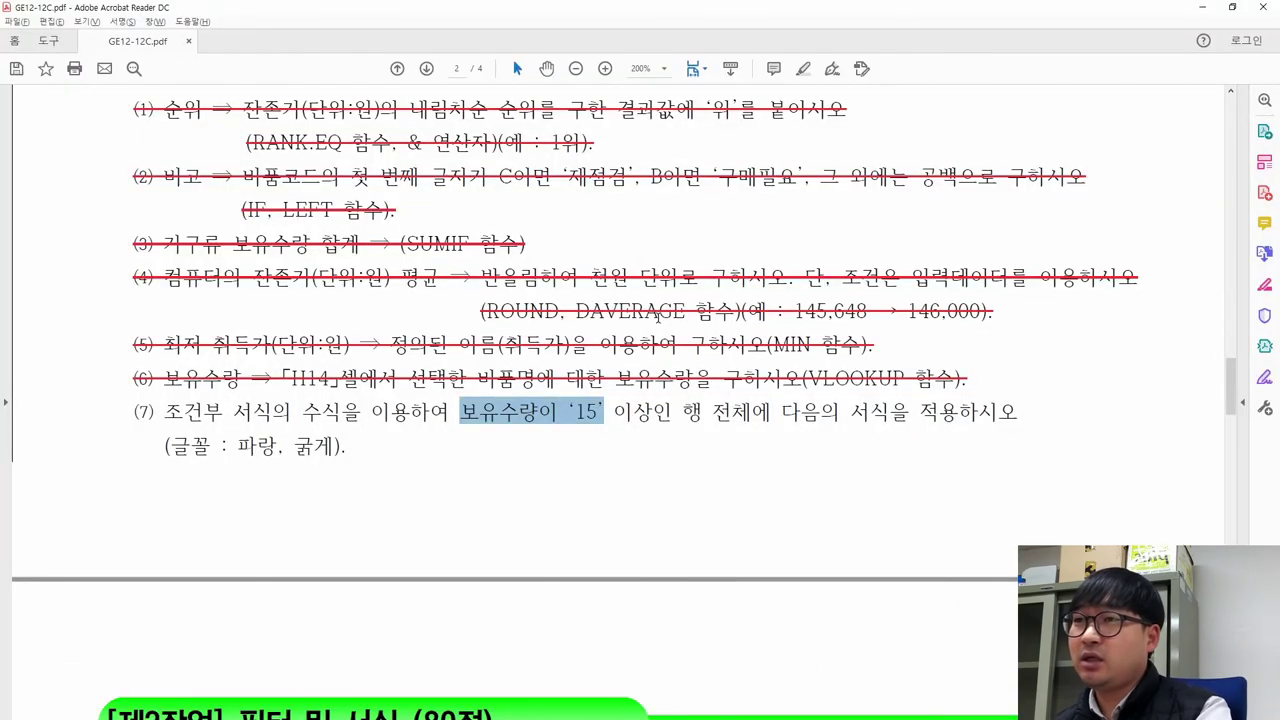
key("alt+Tab")
type(">=15")
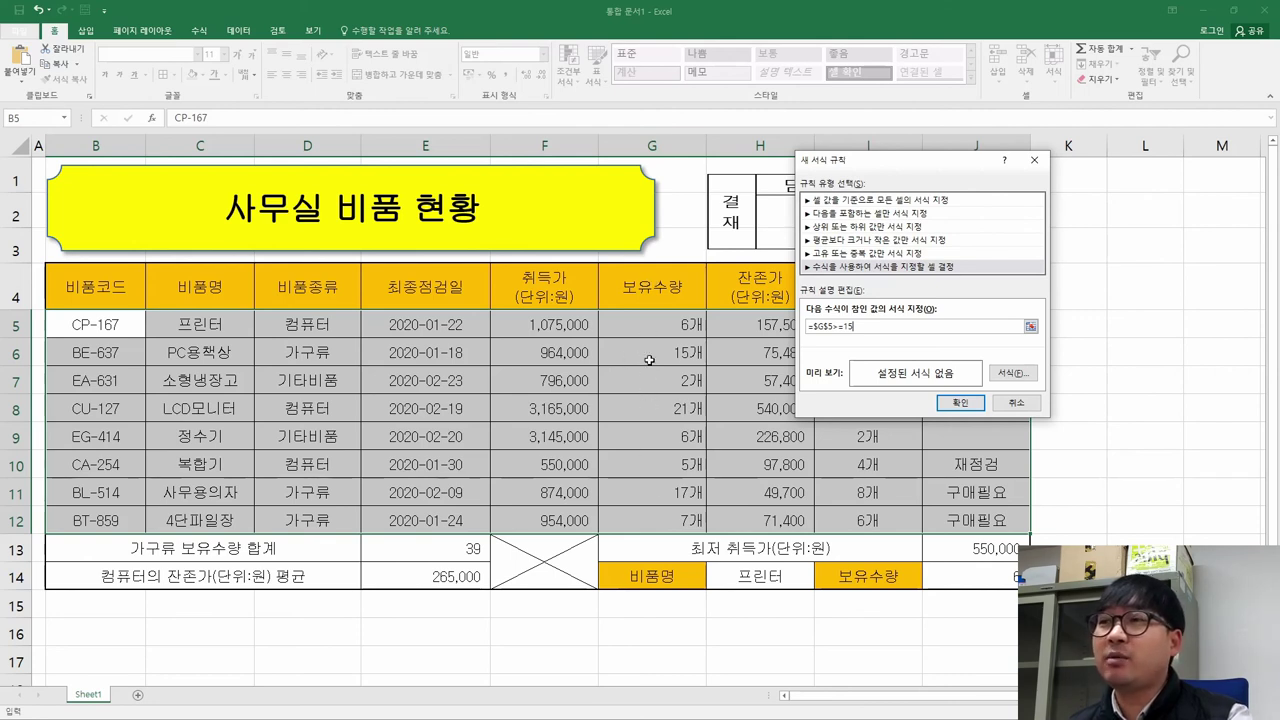
Change the cell reference in the rule formula to fixed column and relative row, giving =$G5>=15.
left_click(836, 329)
key("F4")
key("F4")
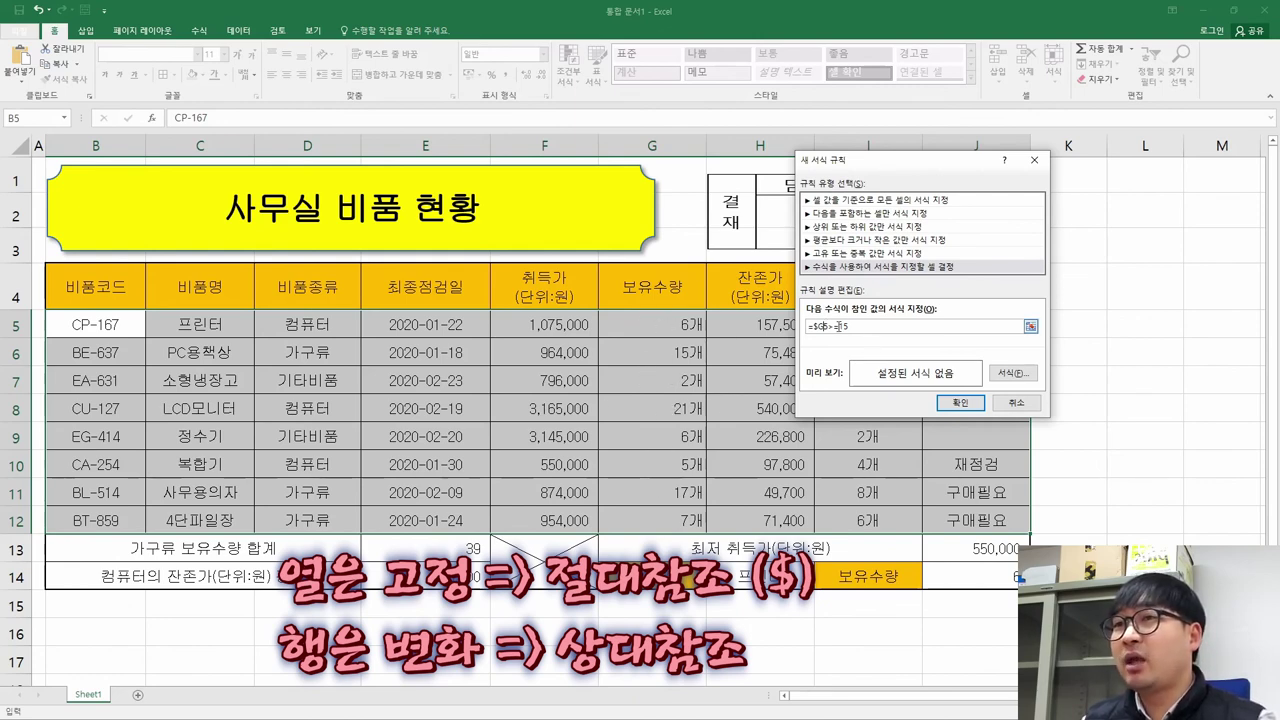
left_click(825, 326)
key("BackSpace")
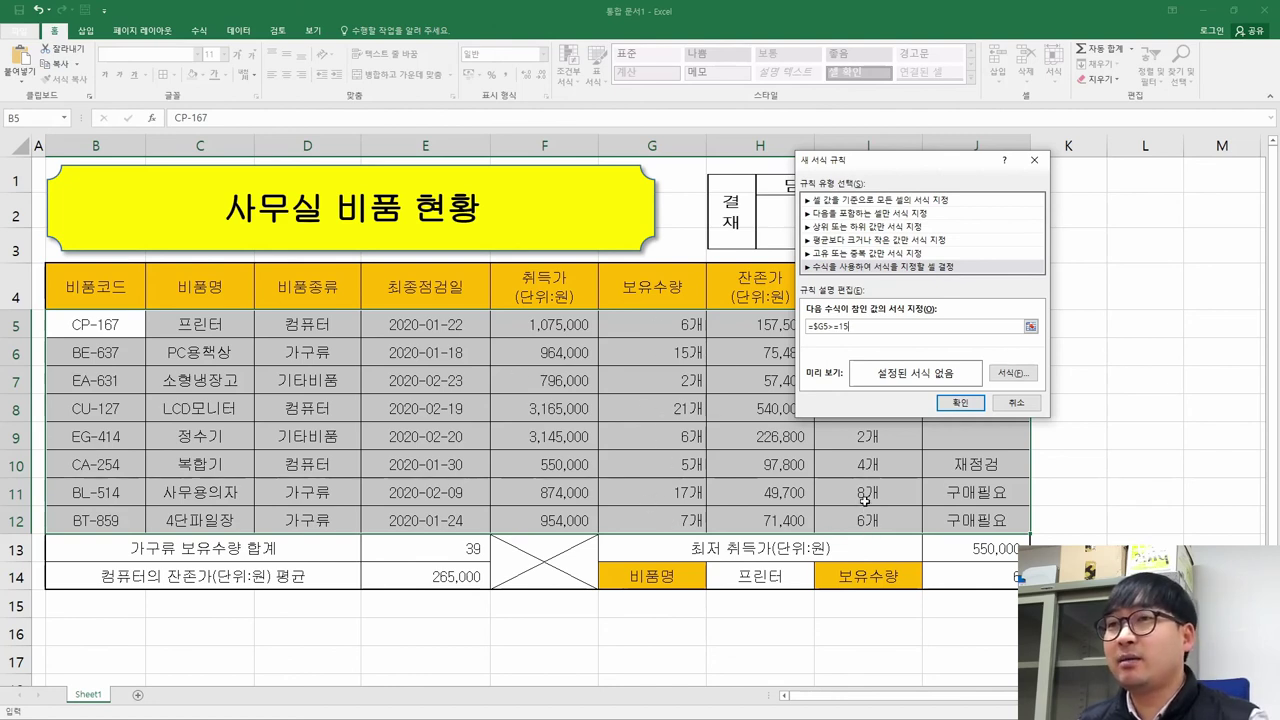
Check the font color and style required by task (7) in the exam PDF and return to the rule dialog in Excel.
key("alt+Tab")
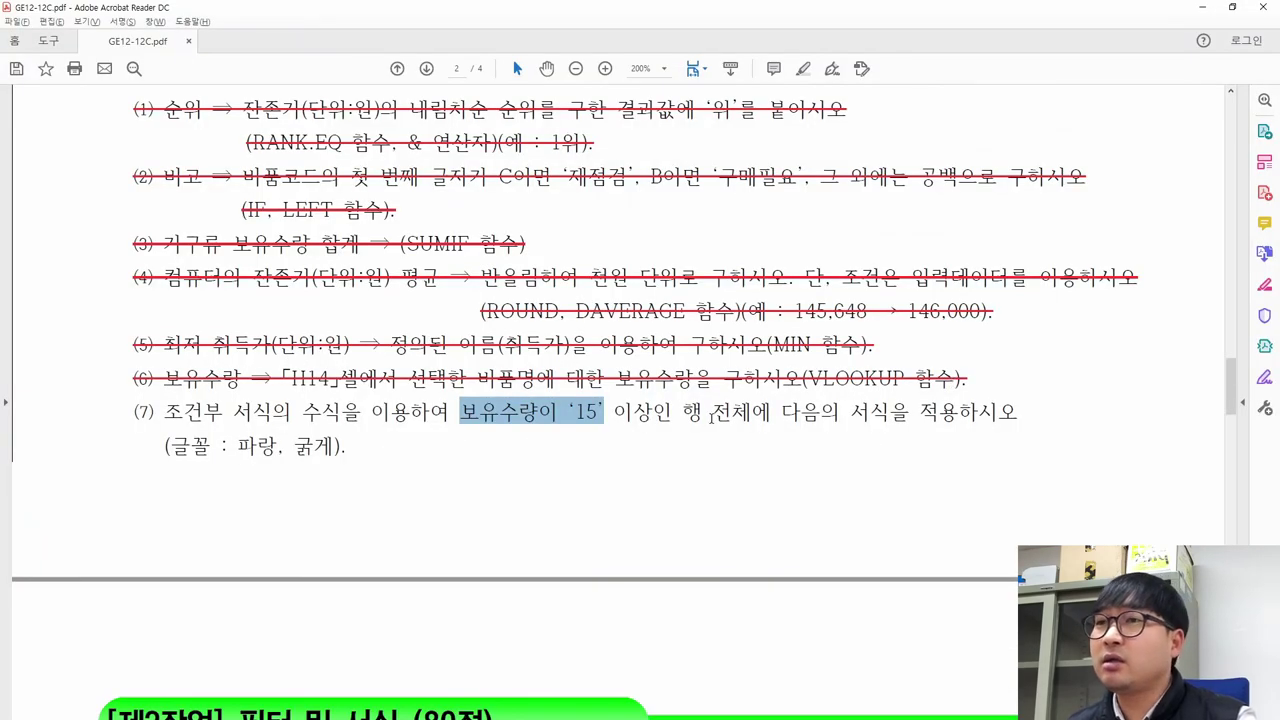
left_click_drag(242, 444, 346, 444)
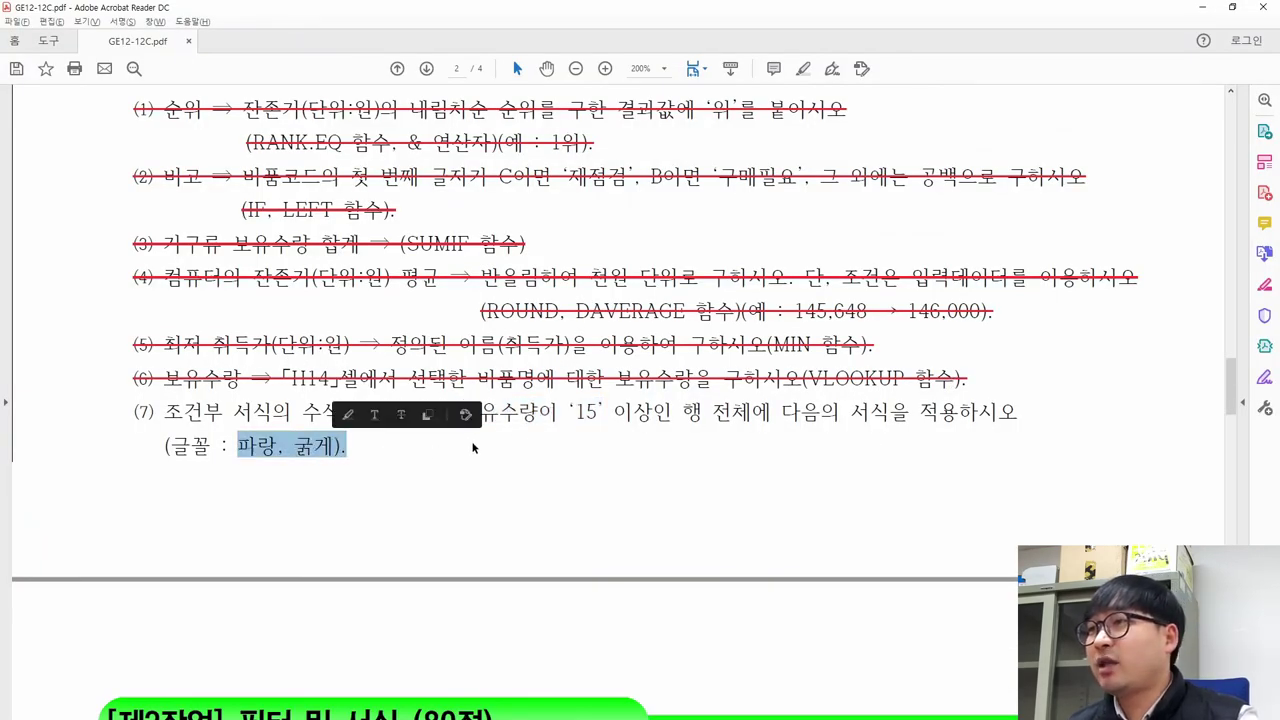
key("alt+Tab")
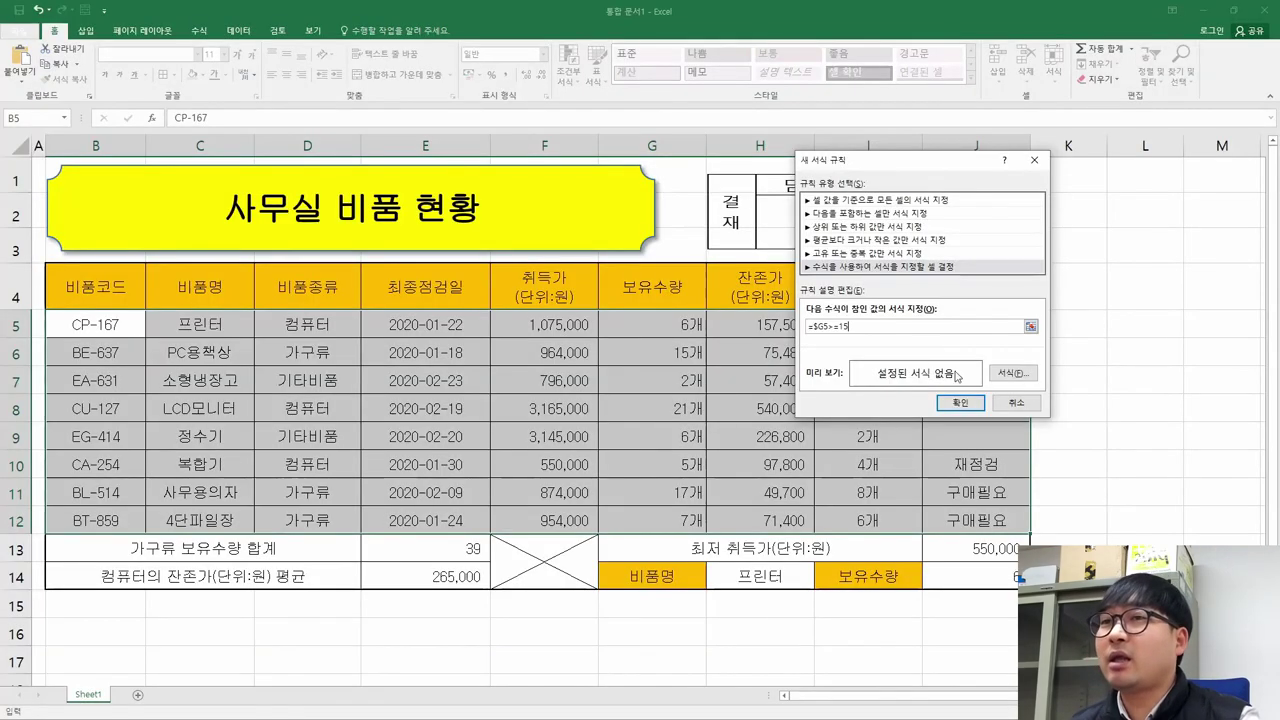
Set the rule's font format to standard blue and bold (굵게), and apply the conditional formatting rule to the table rows.
left_click(1015, 376)
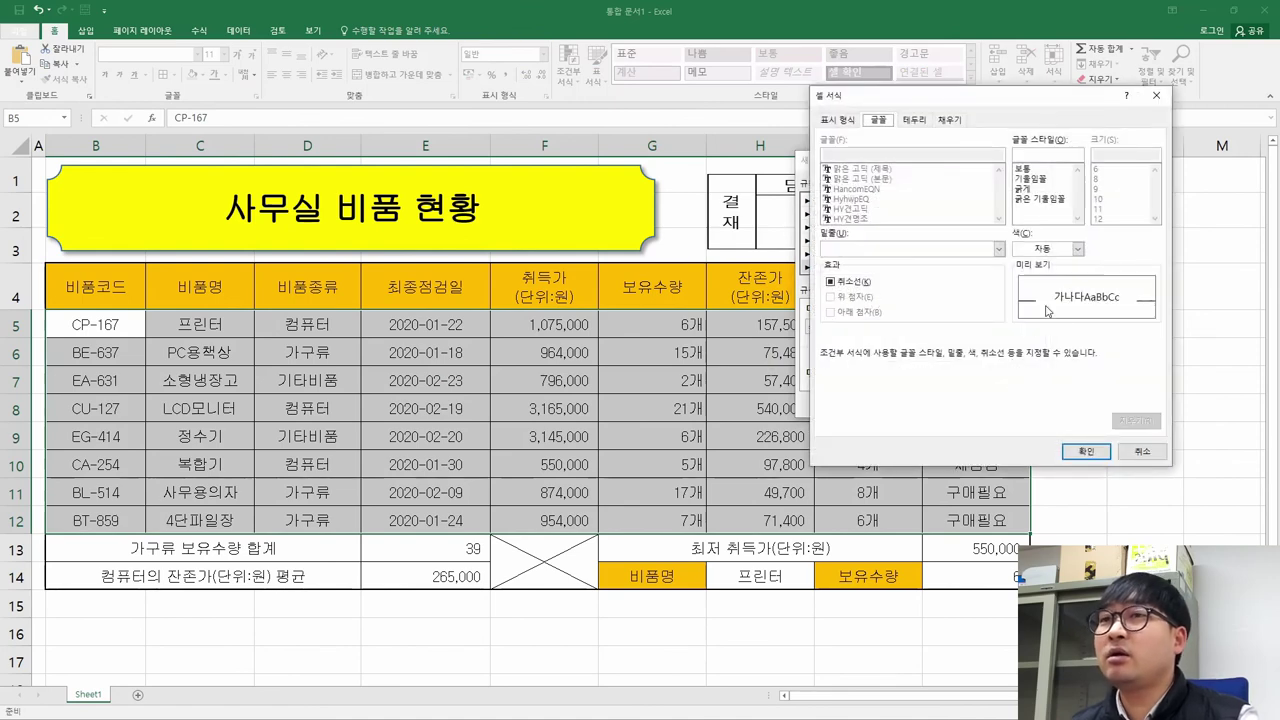
left_click(1078, 248)
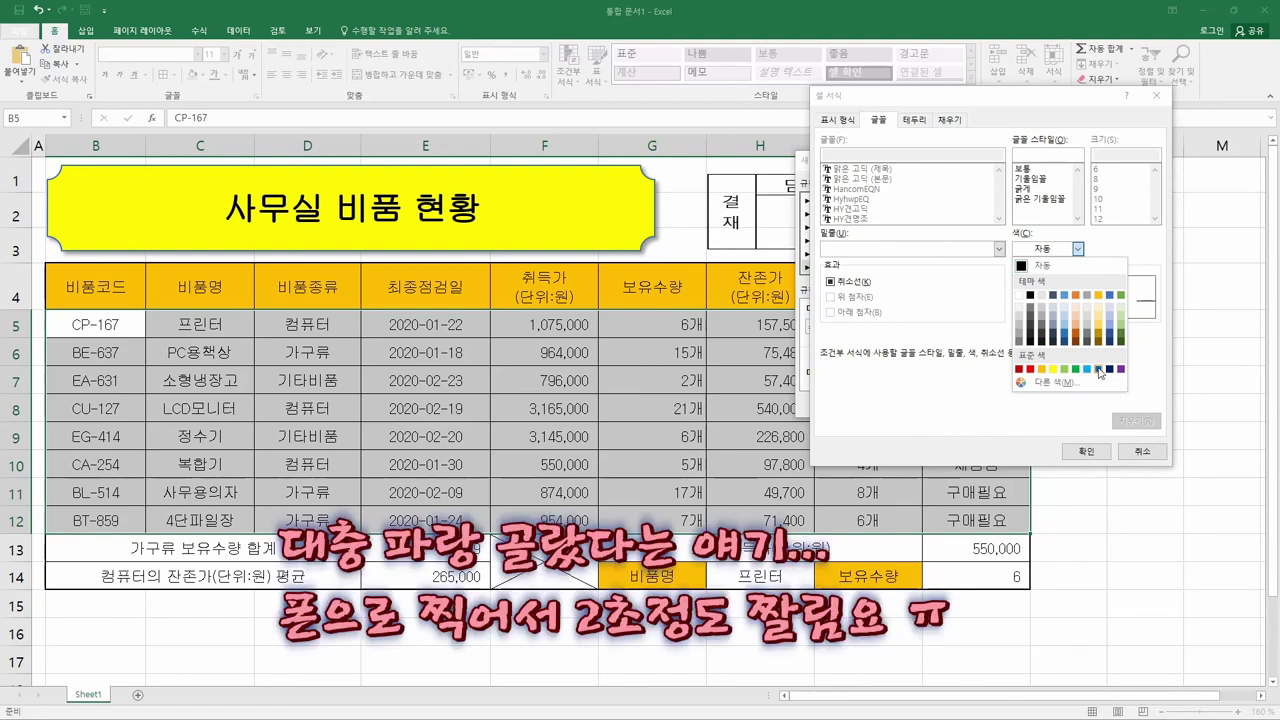
left_click(1098, 369)
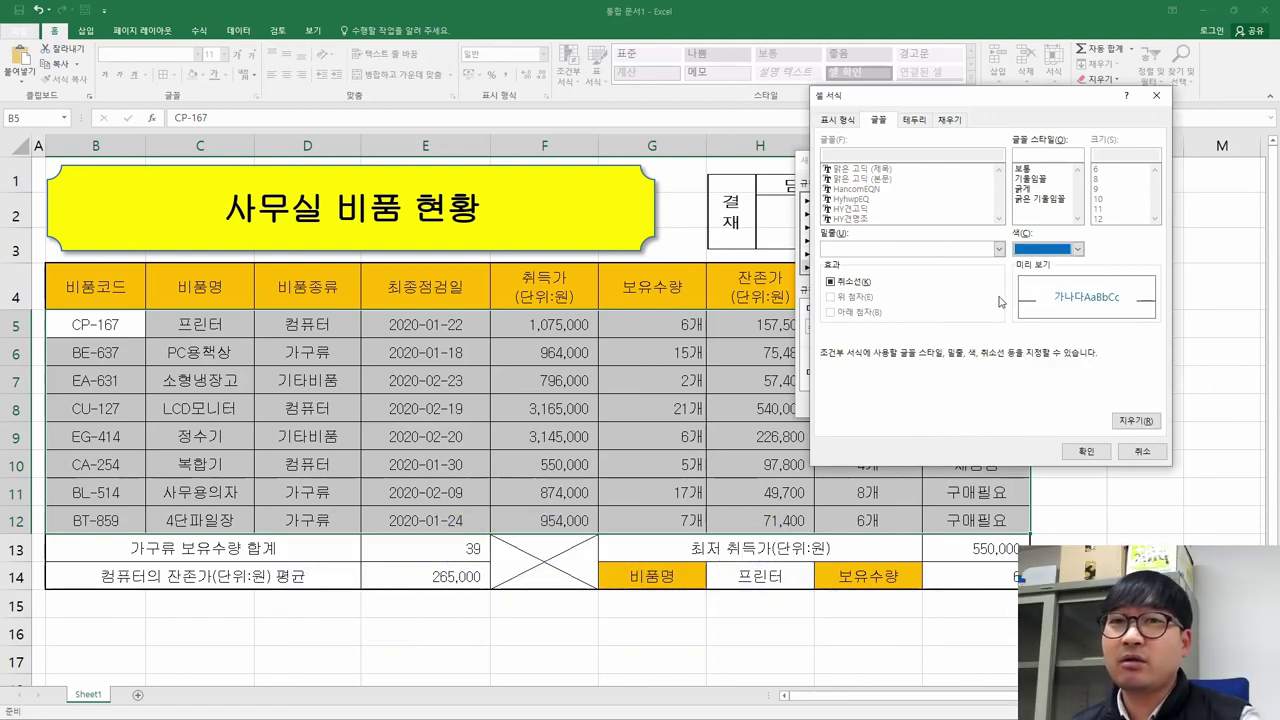
left_click(1078, 249)
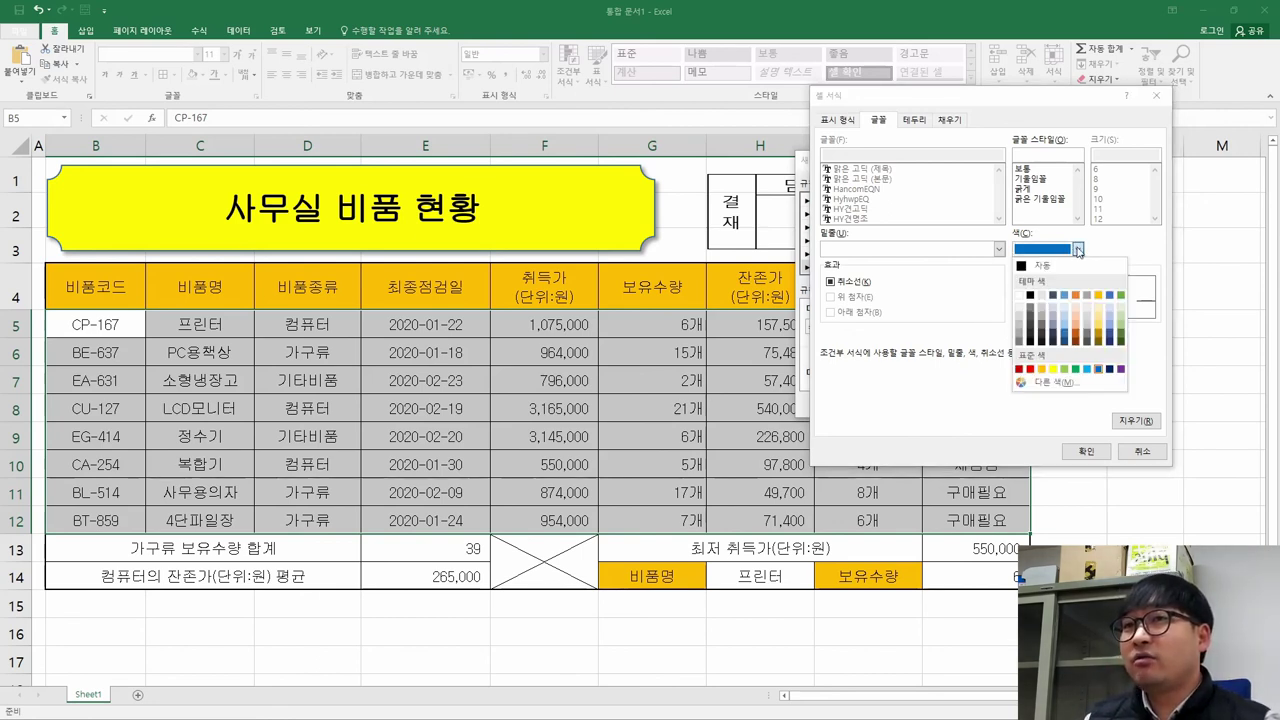
left_click(1098, 370)
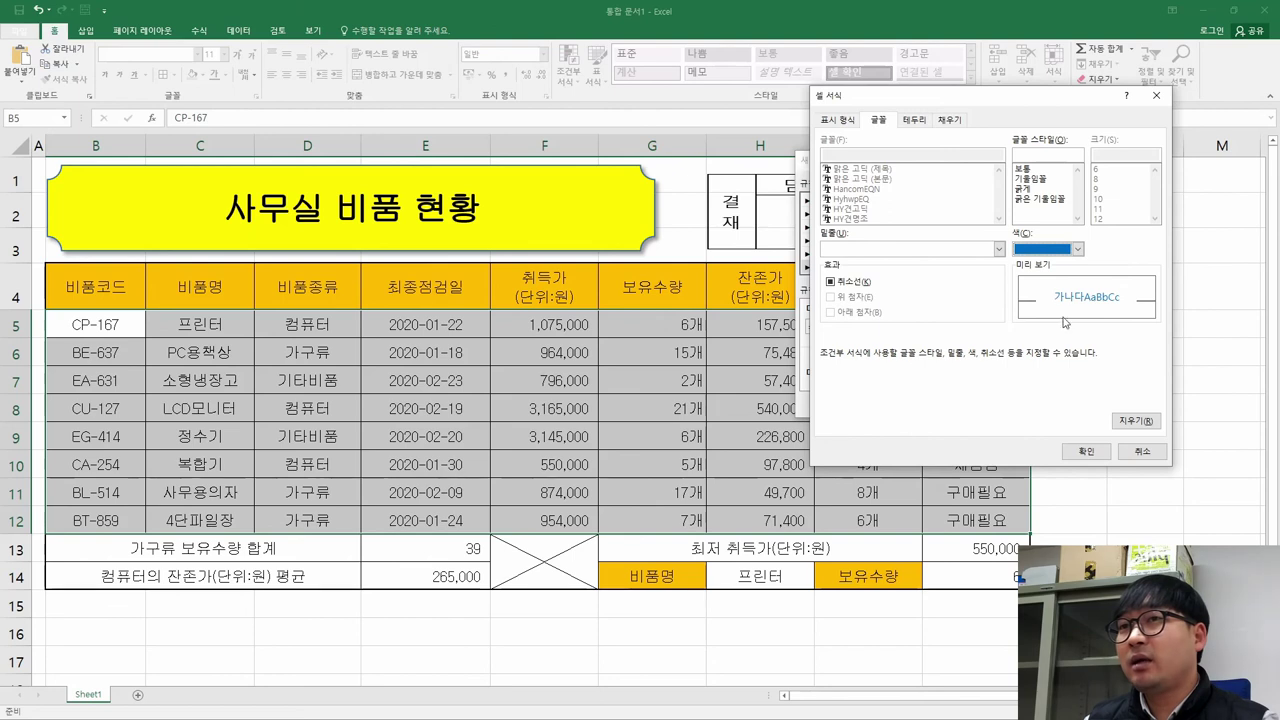
left_click(1023, 190)
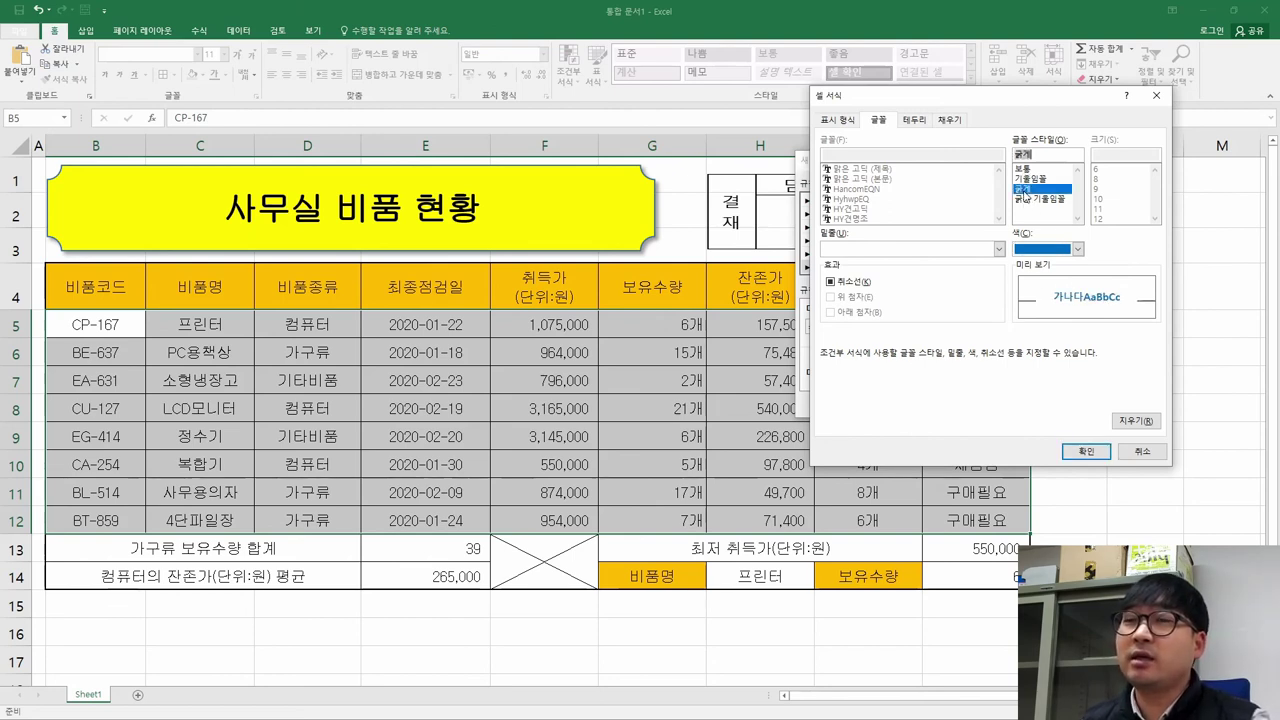
left_click(1065, 449)
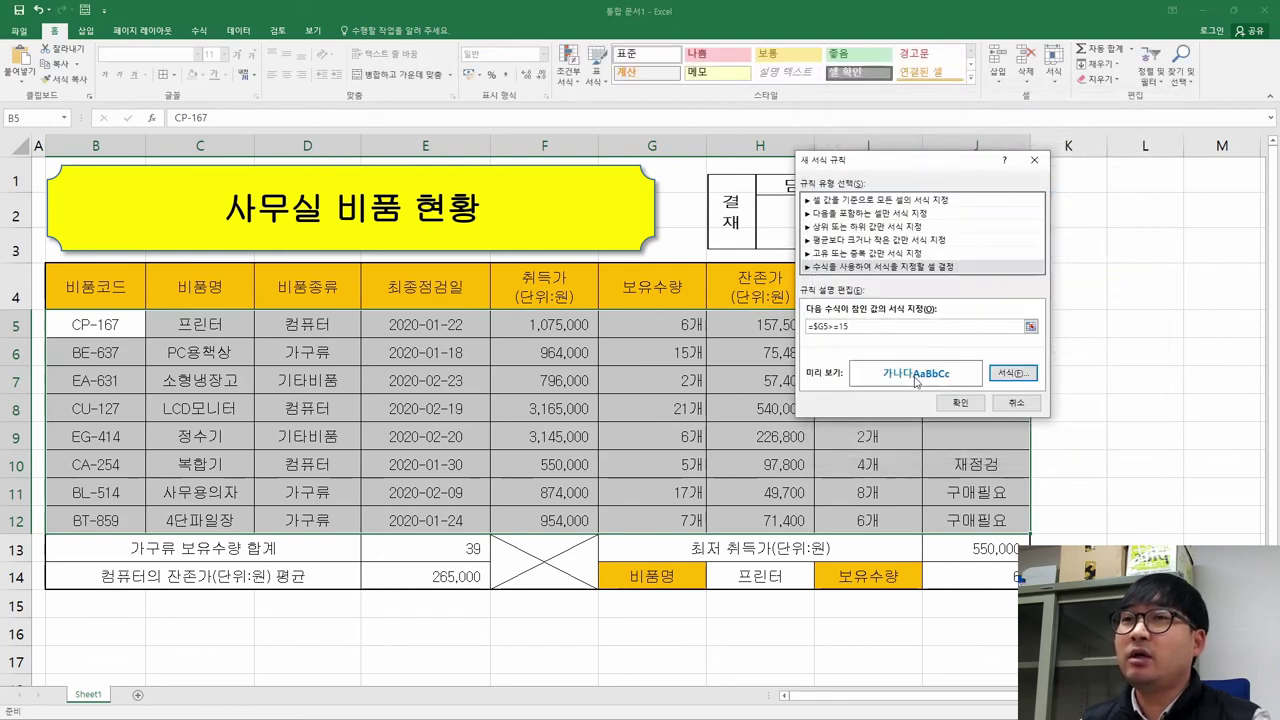
left_click(959, 404)
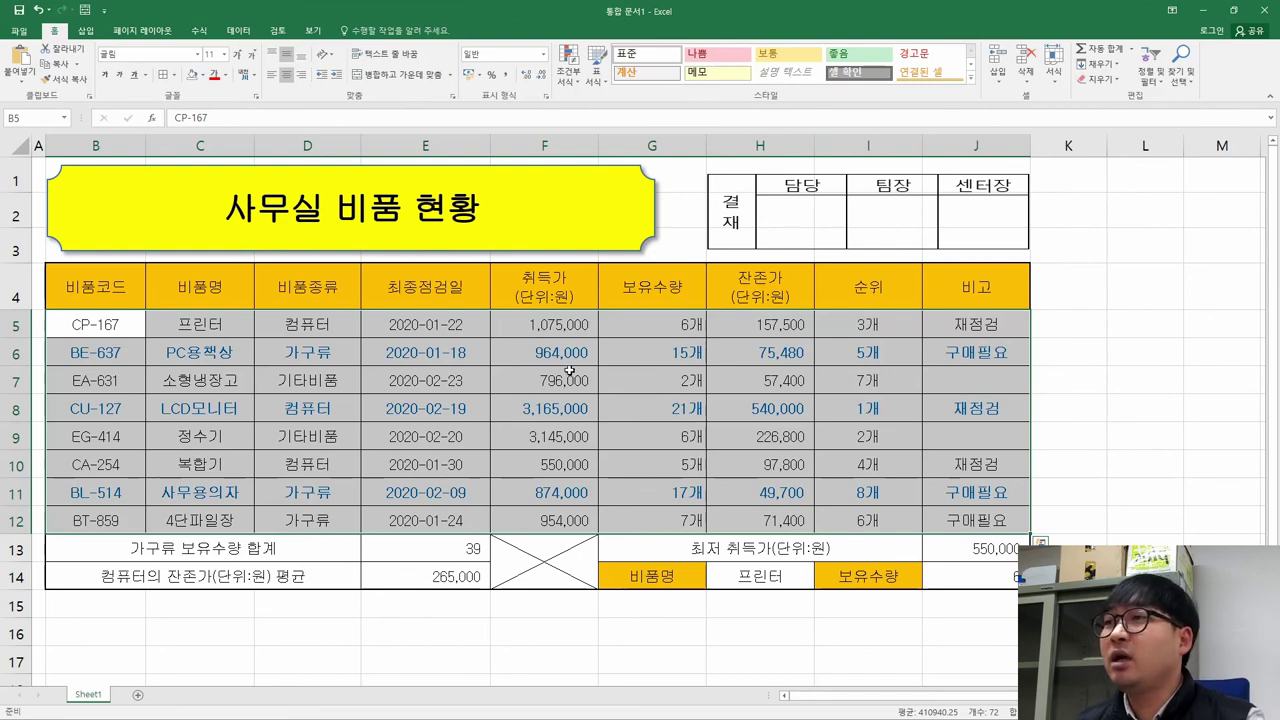
Switch to the exam PDF in Acrobat Reader and strike through the whole text of task (7).
key("alt+Tab")
mouse_move(130, 401)
left_mouse_down()
mouse_move(150, 425)
mouse_move(352, 445)
left_mouse_up()
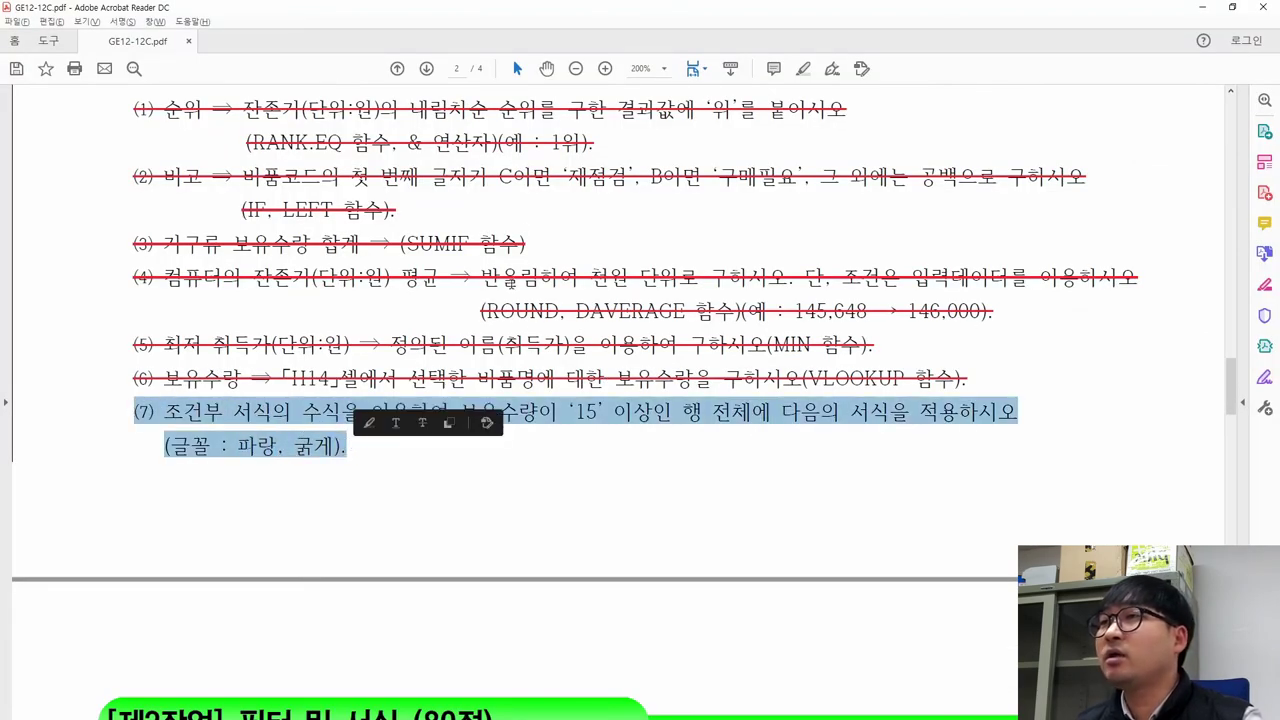
left_click(421, 423)
Look back through the earlier instructions in the exam PDF, and rename Sheet1 in Excel as 제1작업, without spaces.
scroll(512, 390, "up", 3)
scroll(513, 388, "up", 9)
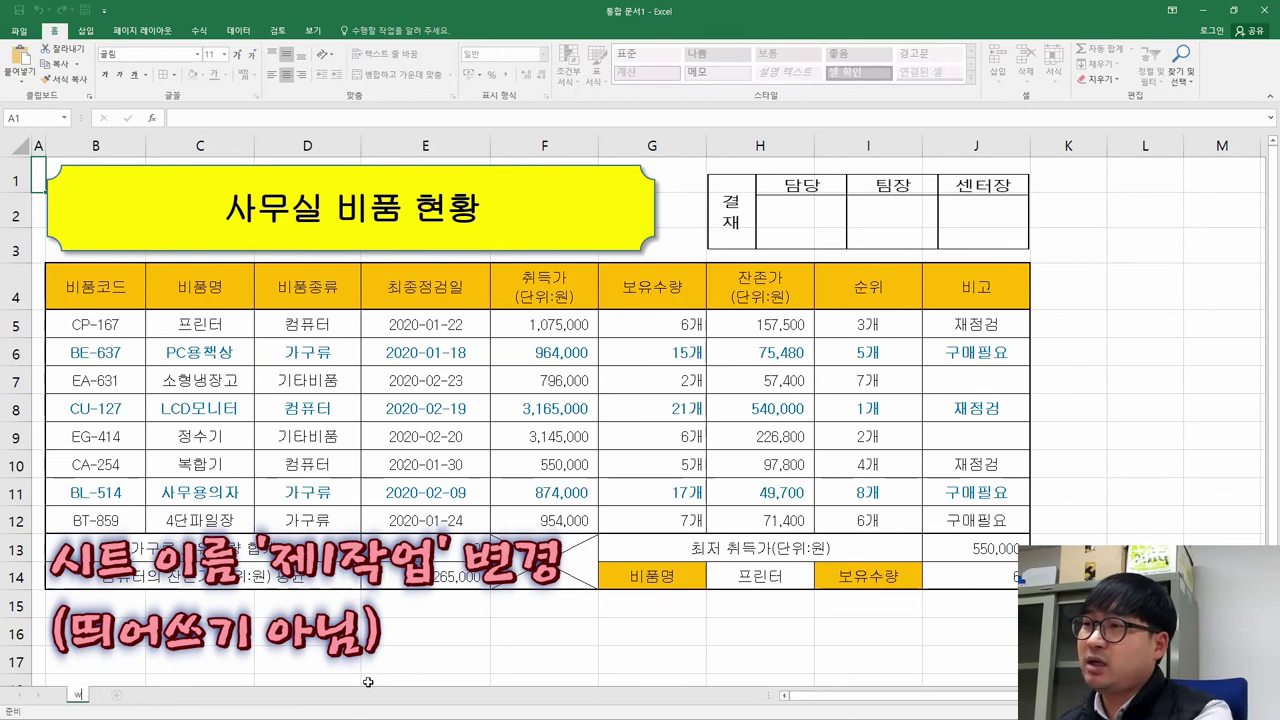
type("제")
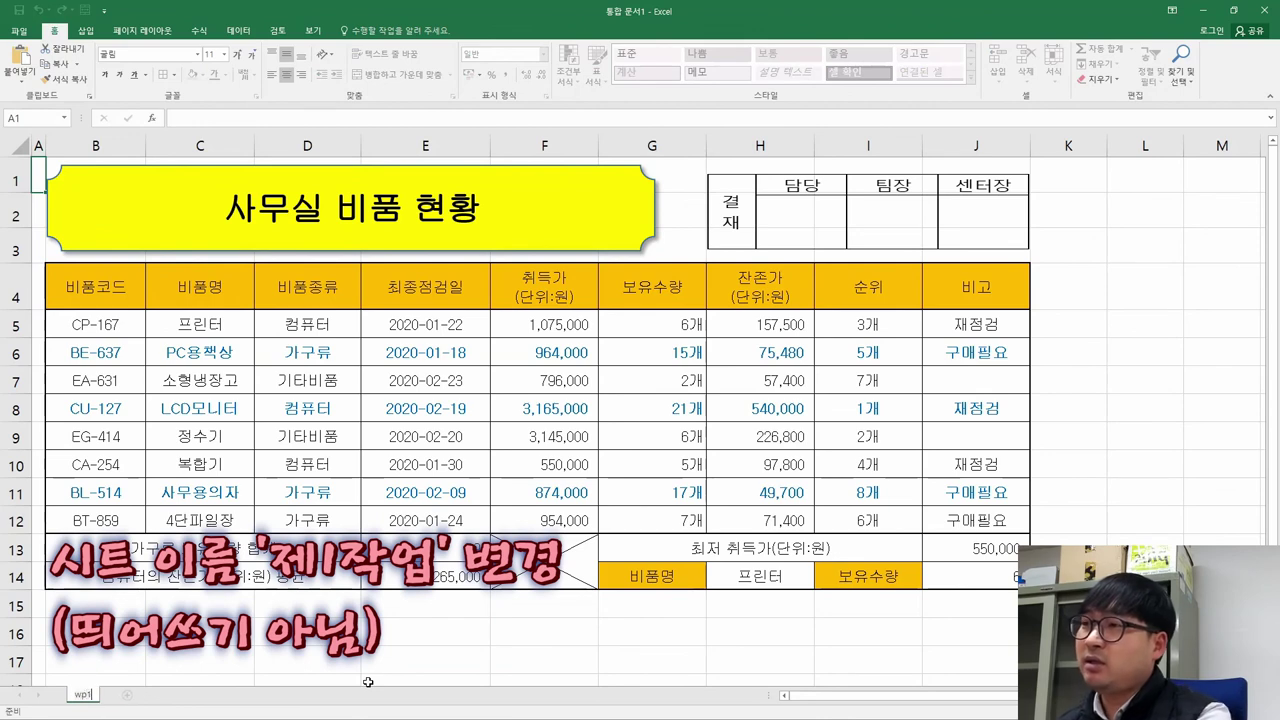
type("1작업")
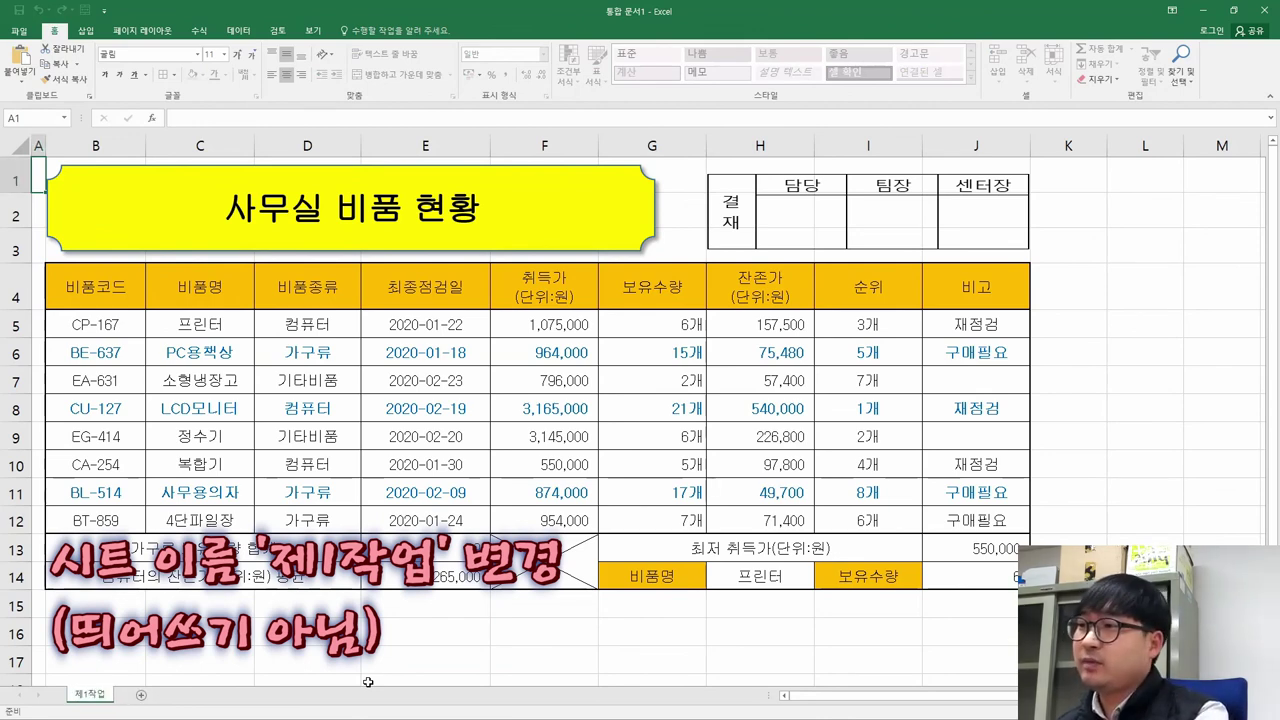
key("Return")
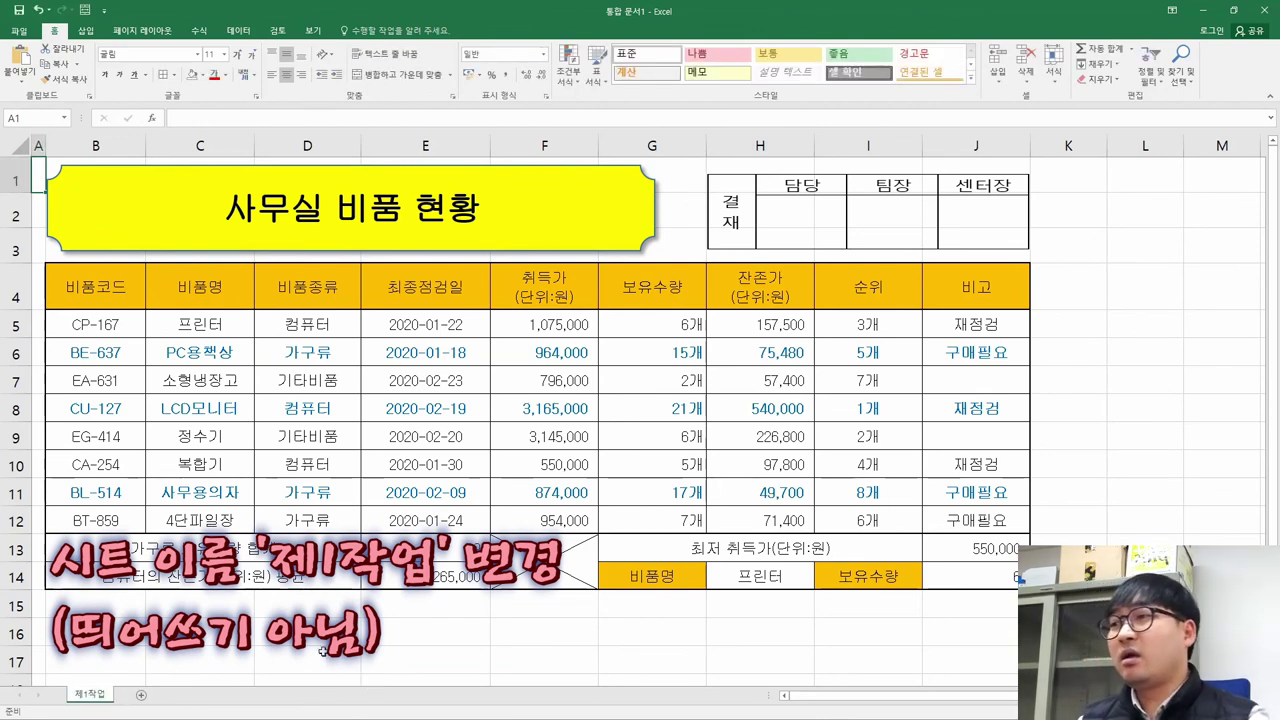